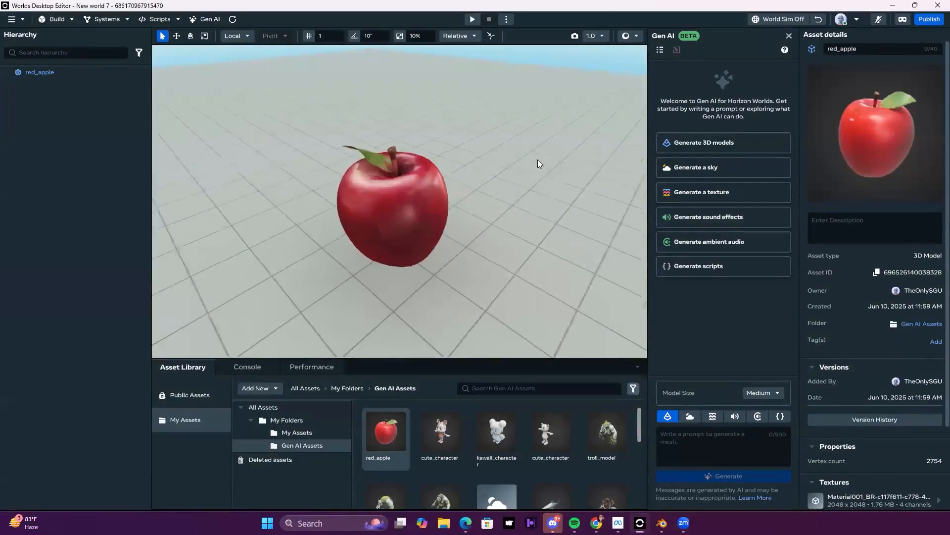
Step: Generate 3D shape options from the prompt "Stone Arch" and texture the tall ornate arch with the flat top
left_click_drag(478, 224, 354, 139, "alt")
scroll(494, 193, "down", 3)
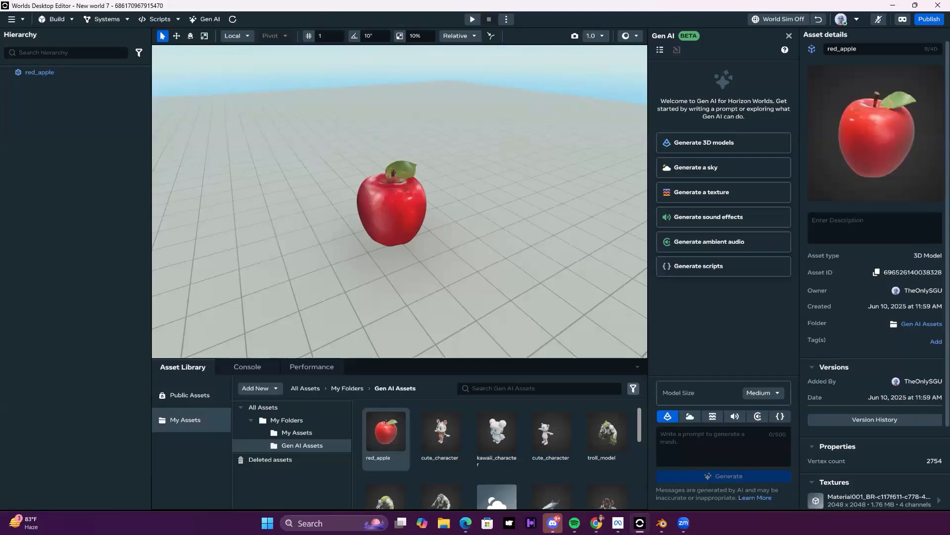
left_click(675, 438)
type("St")
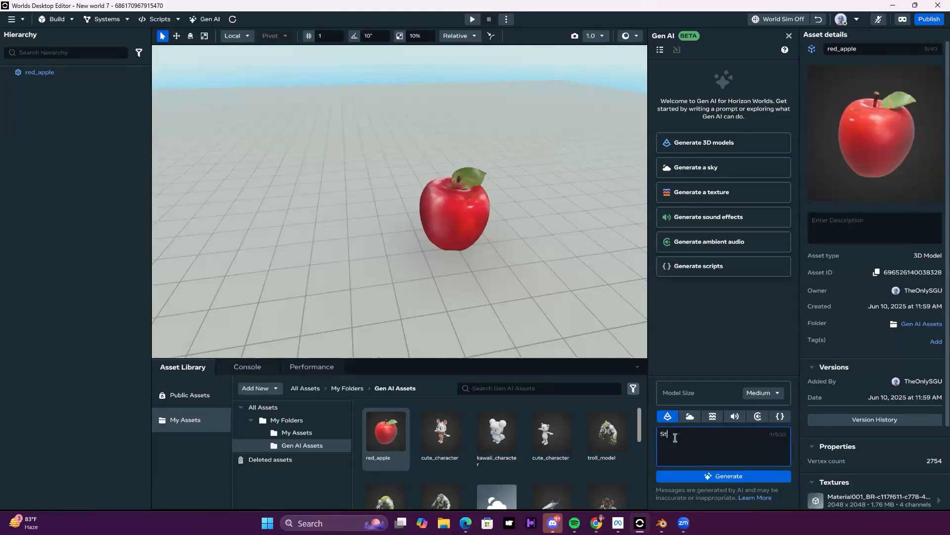
type("one Arch")
left_click(702, 477)
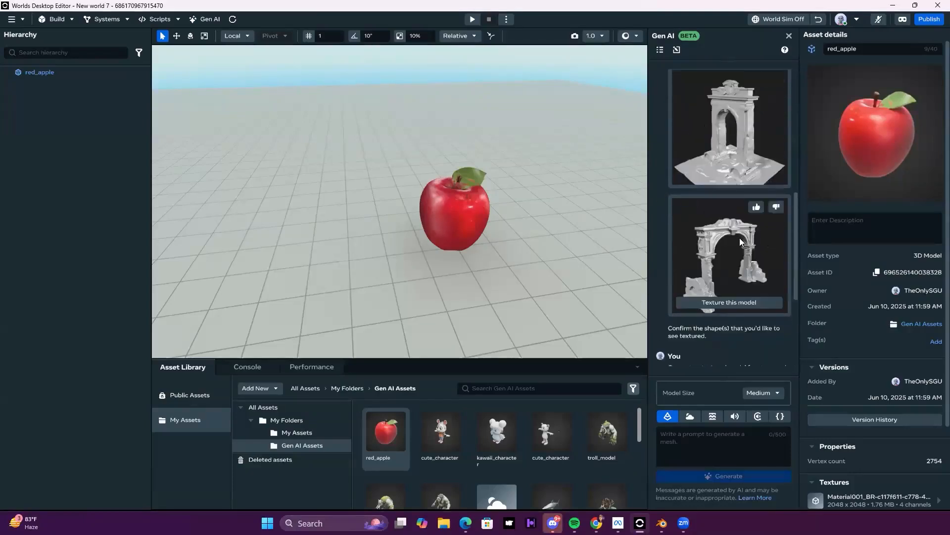
scroll(732, 134, "up", 3)
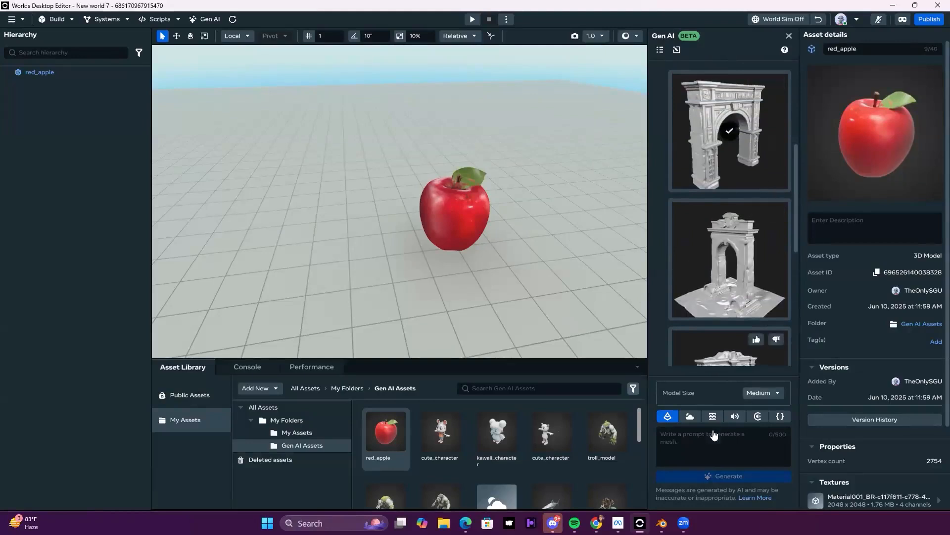
Step: Submit the prompt "Yellow Banana" to generate 3D model shape options
left_click(731, 431)
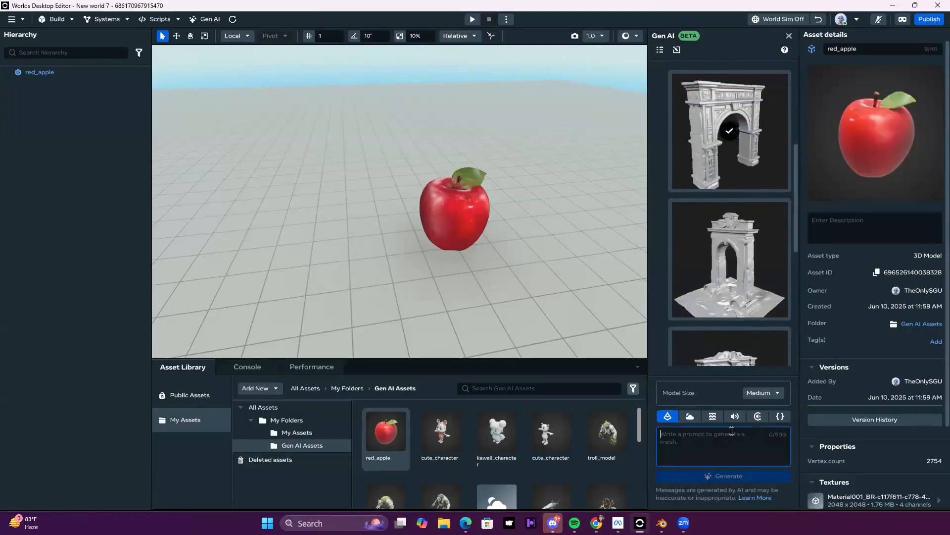
type("Yellow")
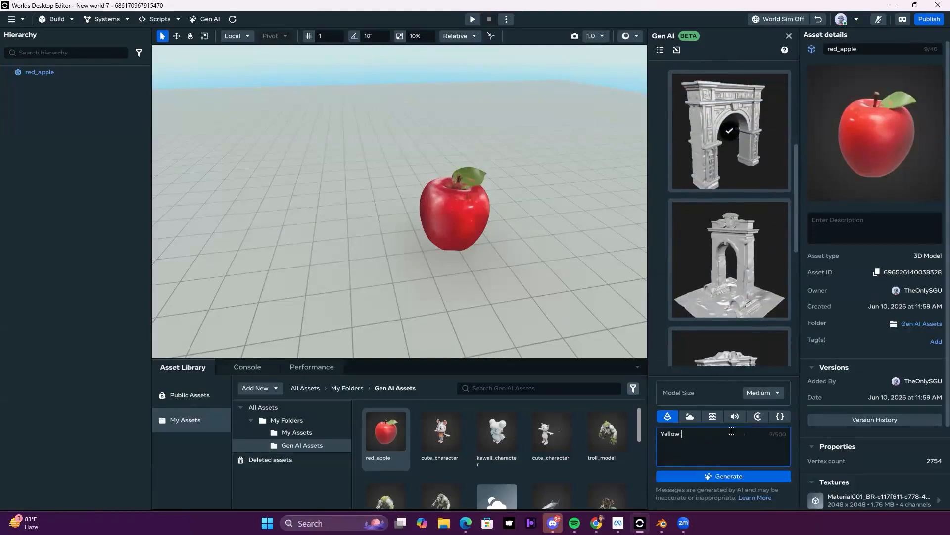
type(" Banana")
left_click(727, 476)
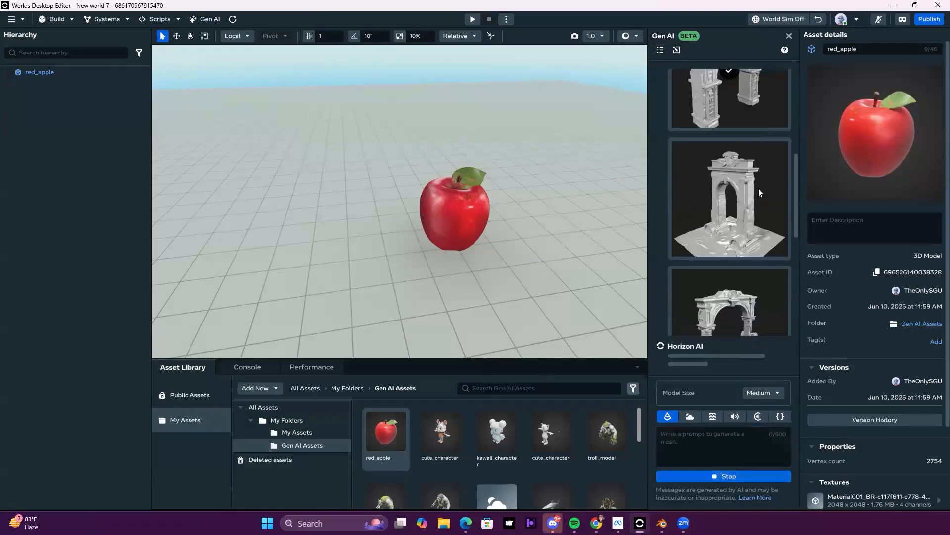
scroll(738, 231, "up", 3)
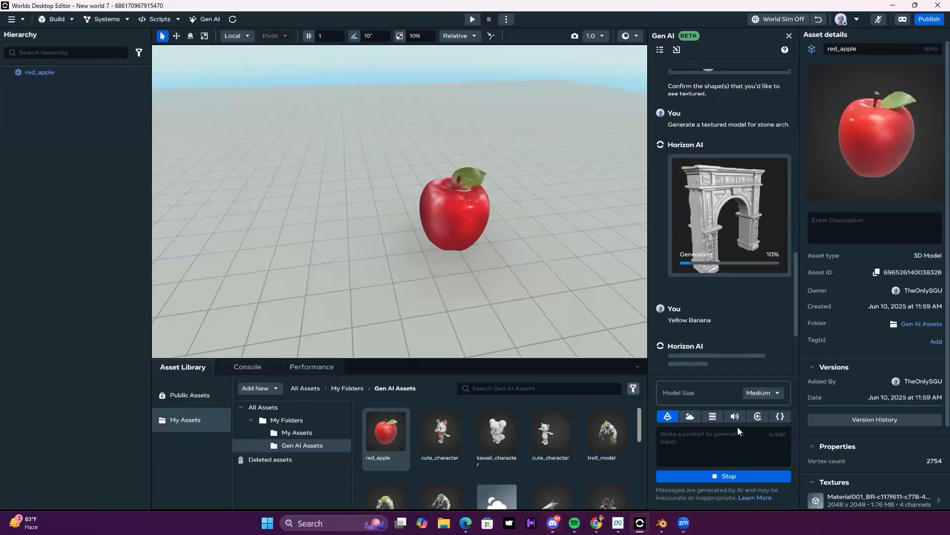
Step: Try to generate 3D shape options from the prompt "Stone Brick Arch"
left_click(710, 448)
type("S")
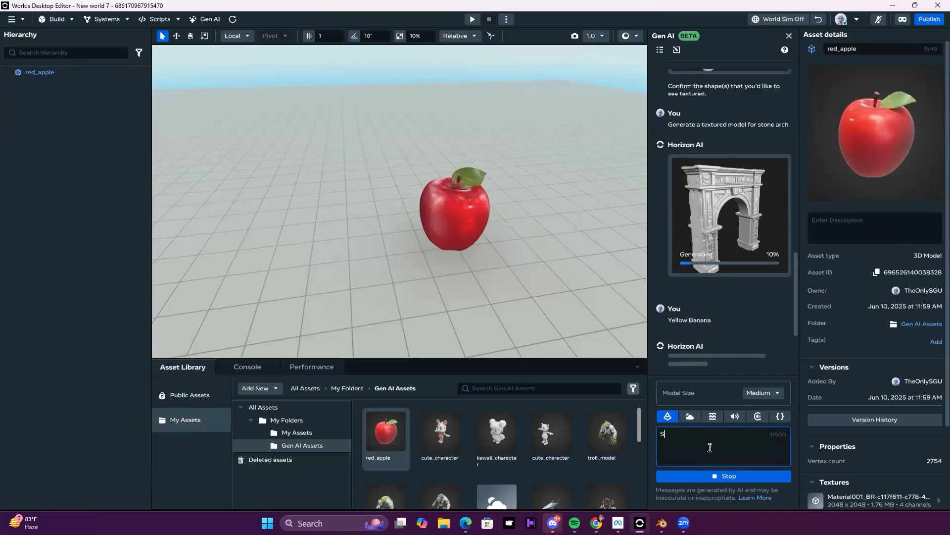
type("tone Brick Arch")
left_click(753, 476)
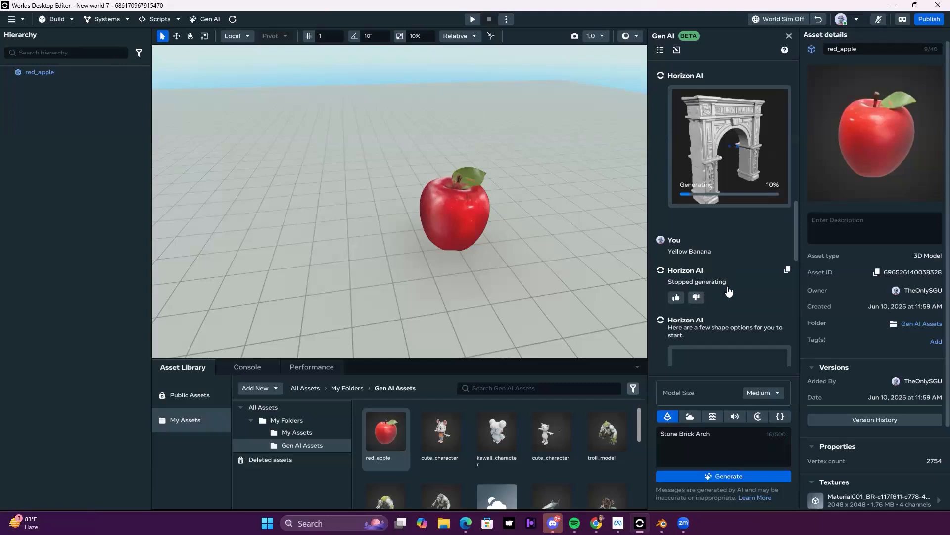
scroll(734, 286, "down", 10)
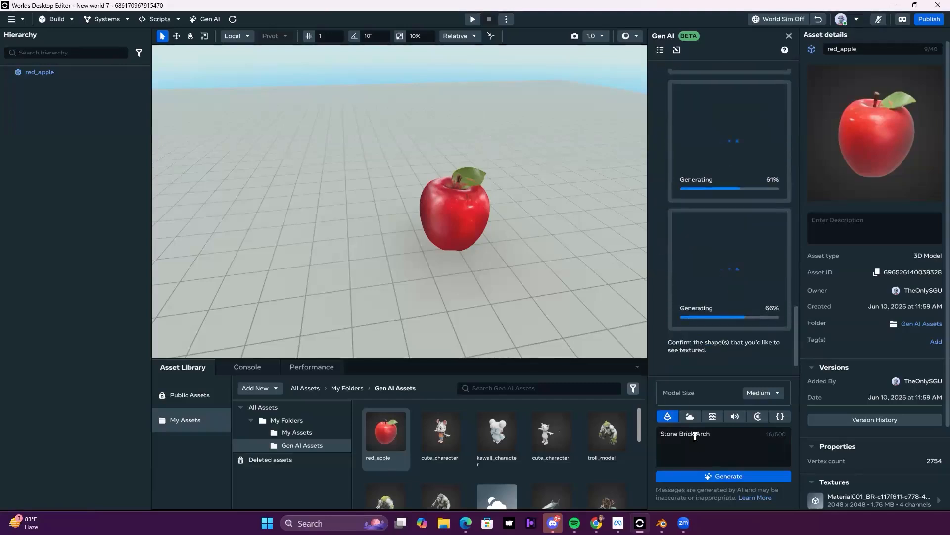
key("Return")
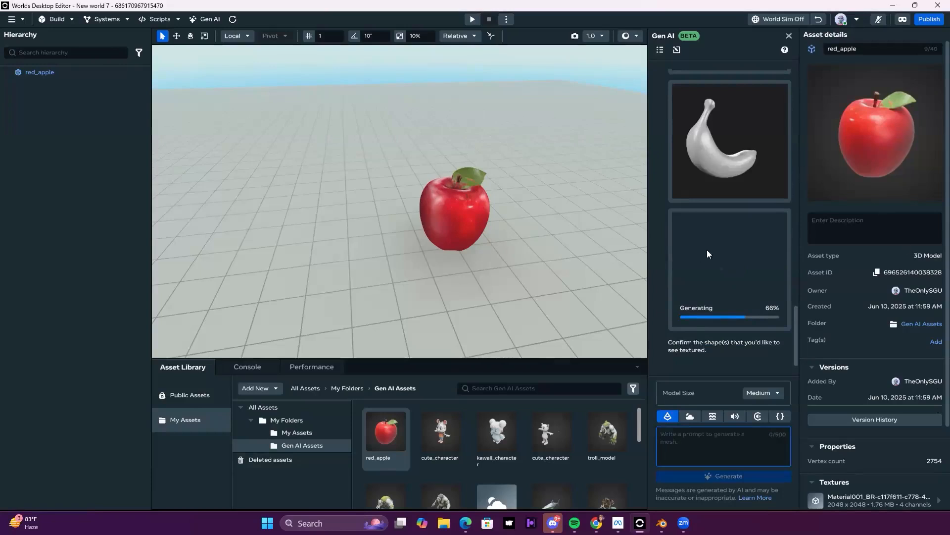
Step: Generate 3D shape options from the prompt "stone brick arch" at Medium model size
type("stone brick")
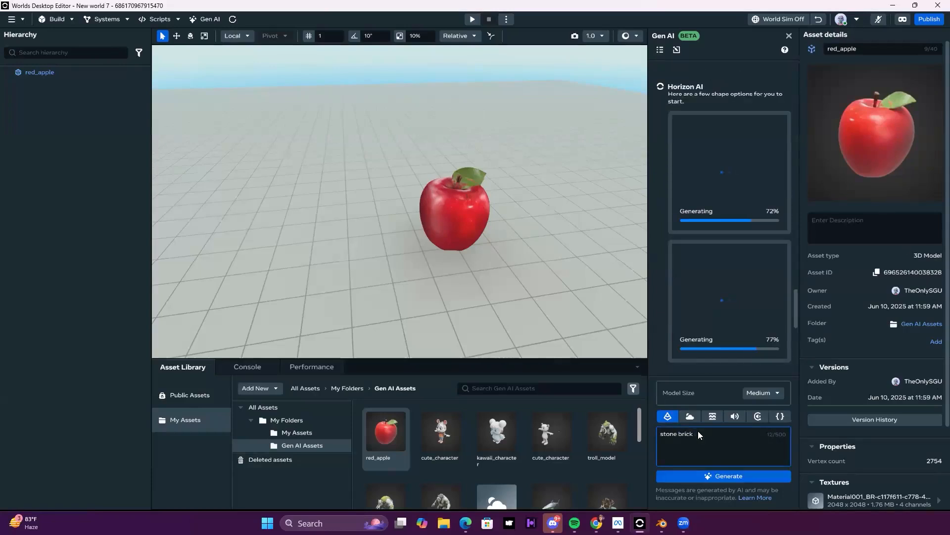
type(" arch")
left_click(751, 476)
Step: Check the generation progress of the textured banana and the brick arch shape options
scroll(767, 219, "up", 5)
scroll(767, 219, "down", 4)
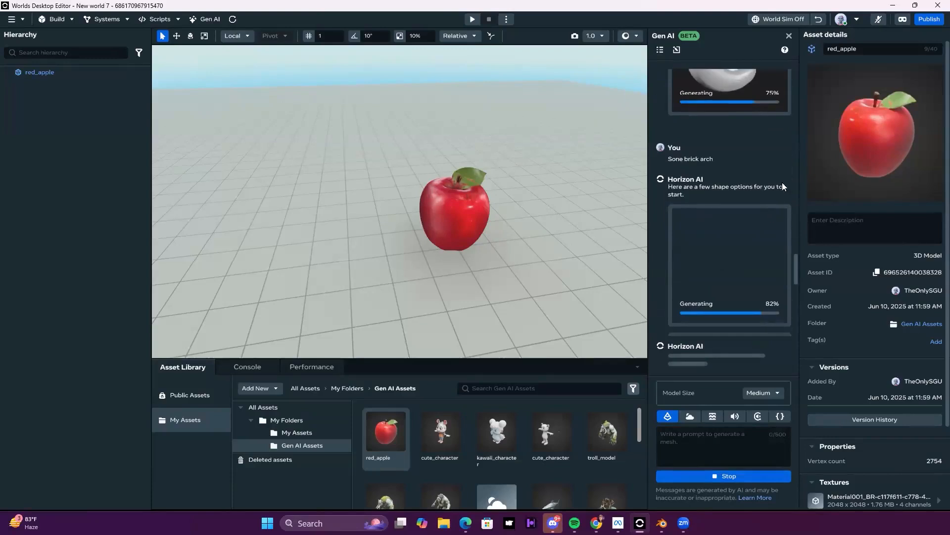
scroll(754, 261, "down", 3)
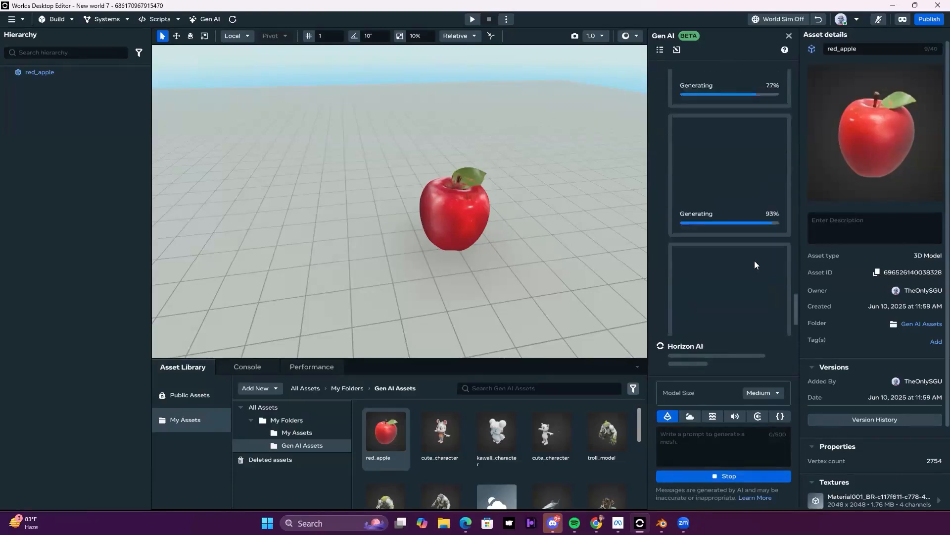
scroll(741, 245, "up", 3)
scroll(716, 283, "down", 8)
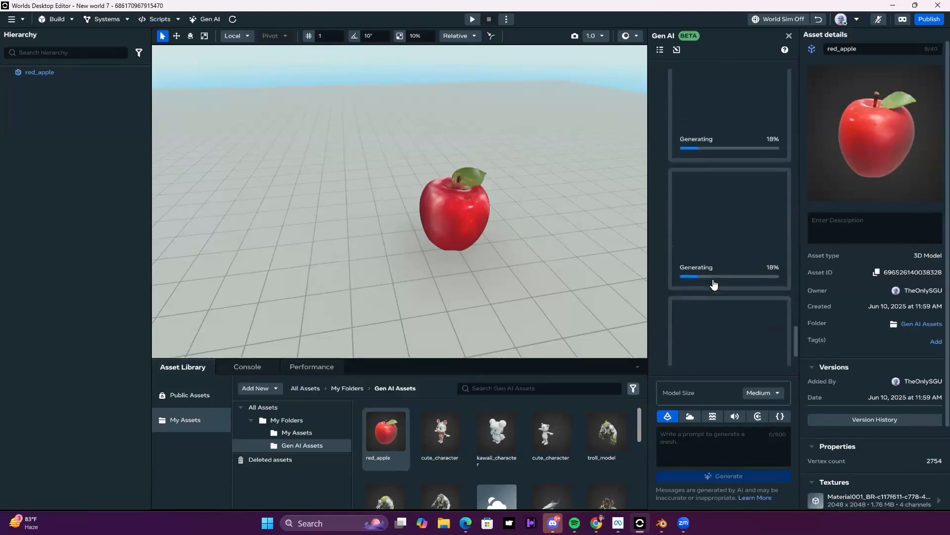
scroll(741, 267, "up", 3)
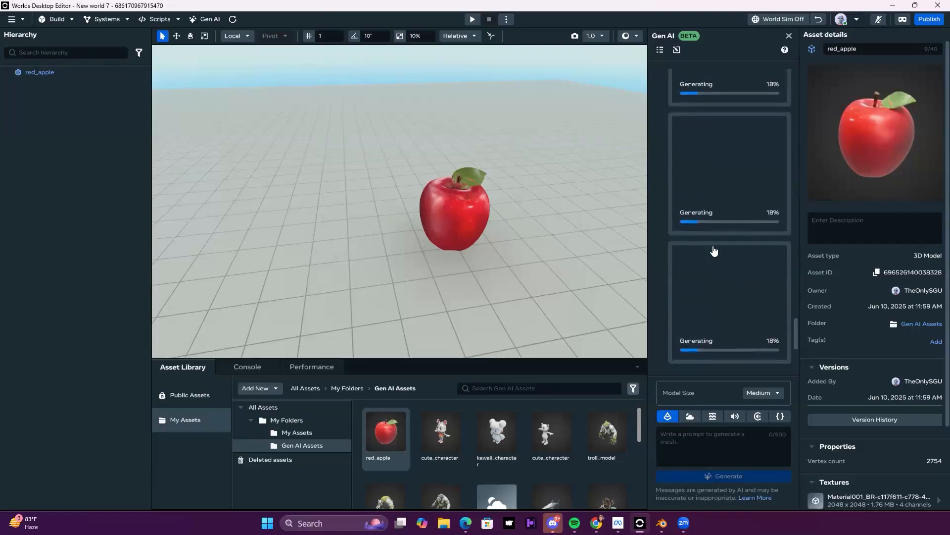
scroll(738, 233, "down", 5)
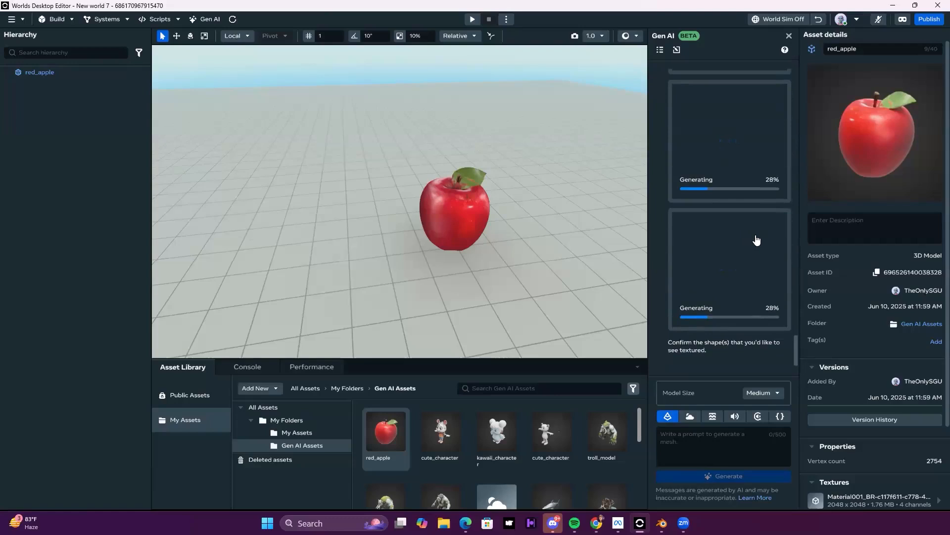
Step: Move the red apple sideways to the left edge of the scene view and deselect it
left_click(466, 219)
key("w")
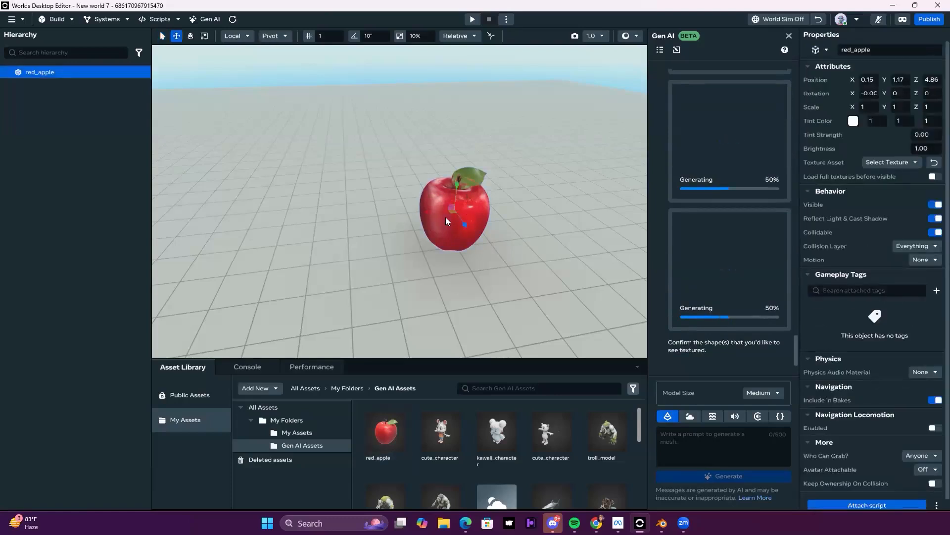
left_click_drag(414, 216, 154, 207)
left_click(536, 207)
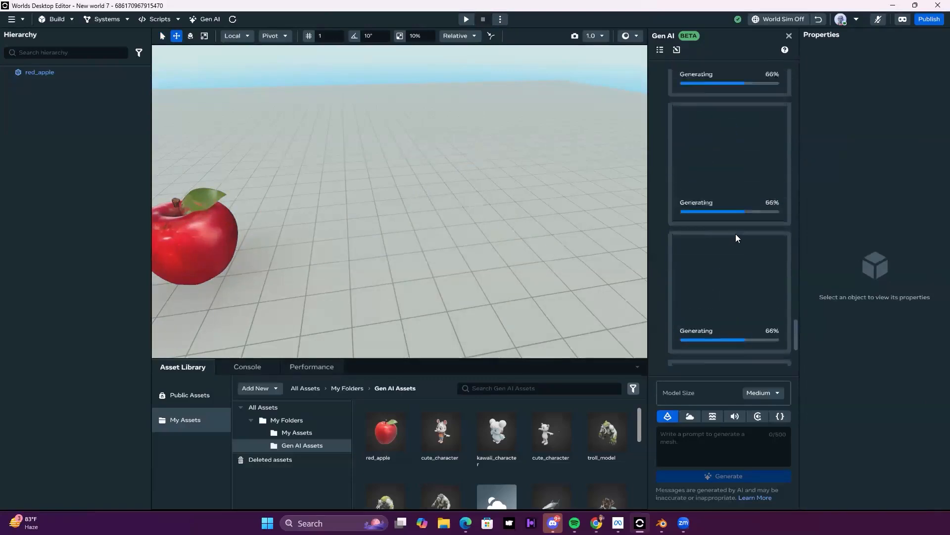
Step: Compare the generated brick arch shapes and texture the flat-topped one from the "Sone brick arch" results
scroll(742, 240, "up", 2)
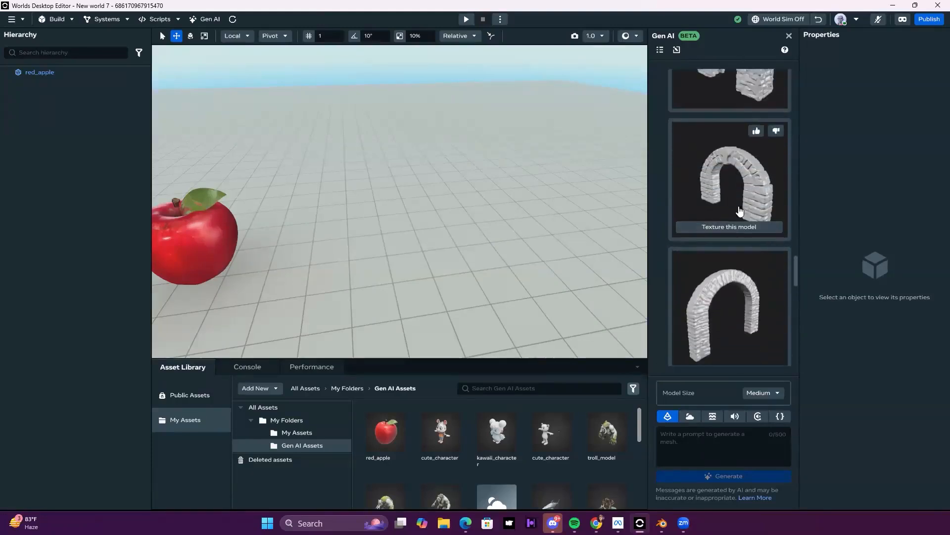
scroll(726, 199, "up", 3)
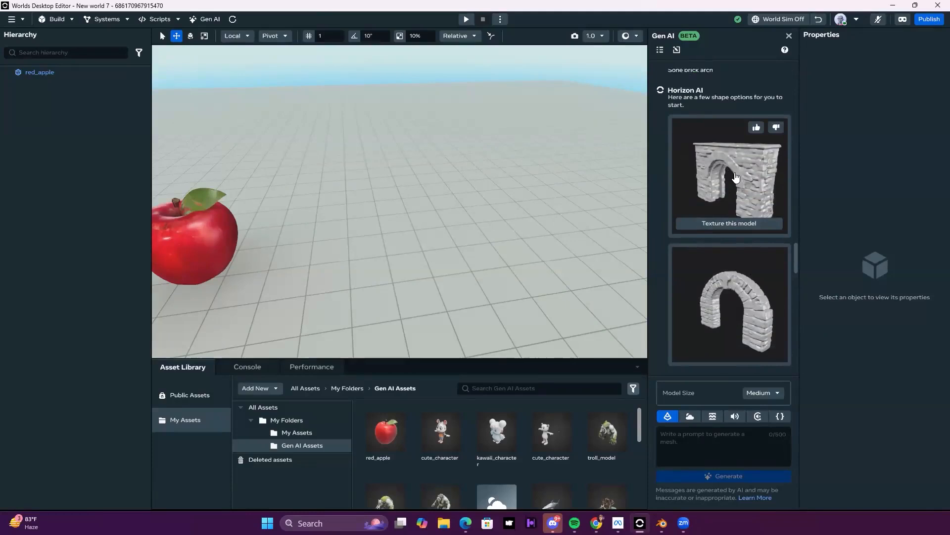
scroll(744, 233, "down", 2)
scroll(743, 237, "up", 3)
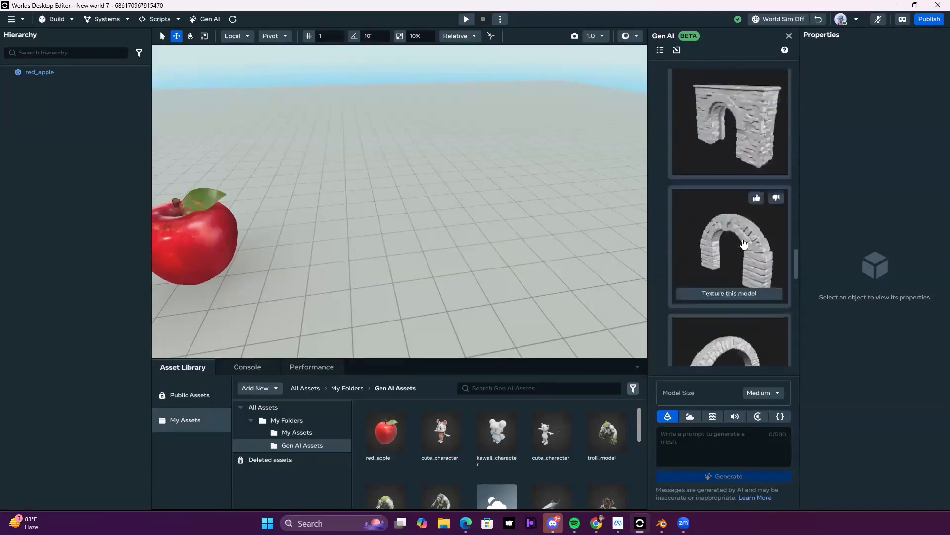
scroll(729, 206, "down", 4)
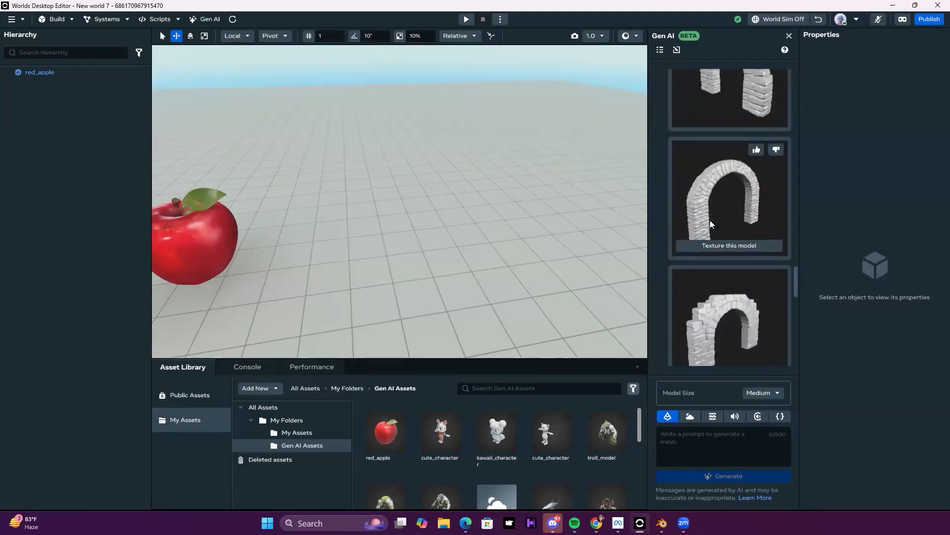
scroll(733, 214, "down", 3)
scroll(738, 221, "up", 5)
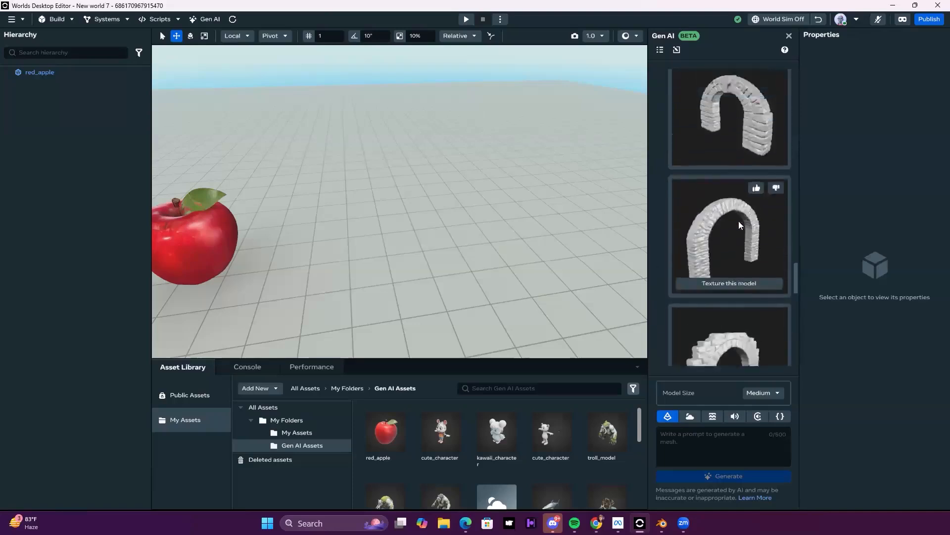
scroll(739, 226, "down", 5)
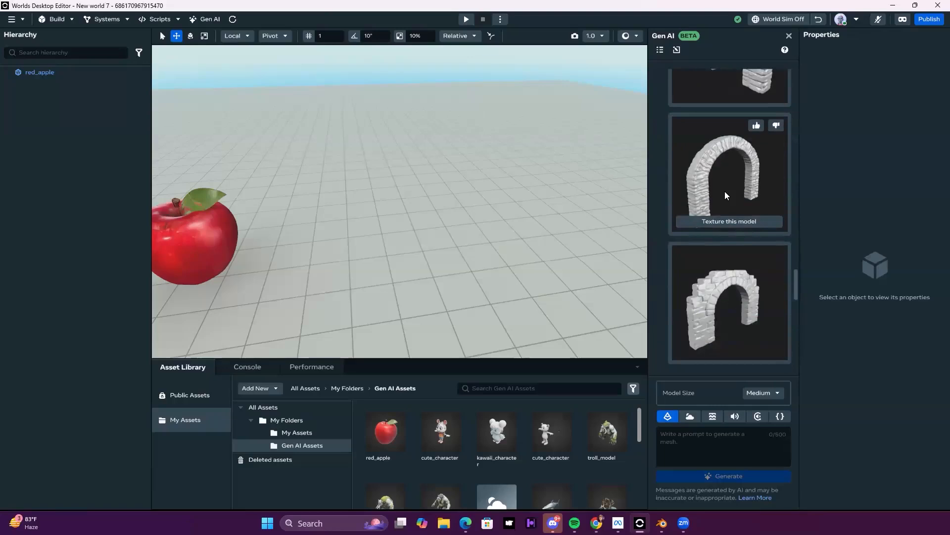
scroll(734, 217, "up", 5)
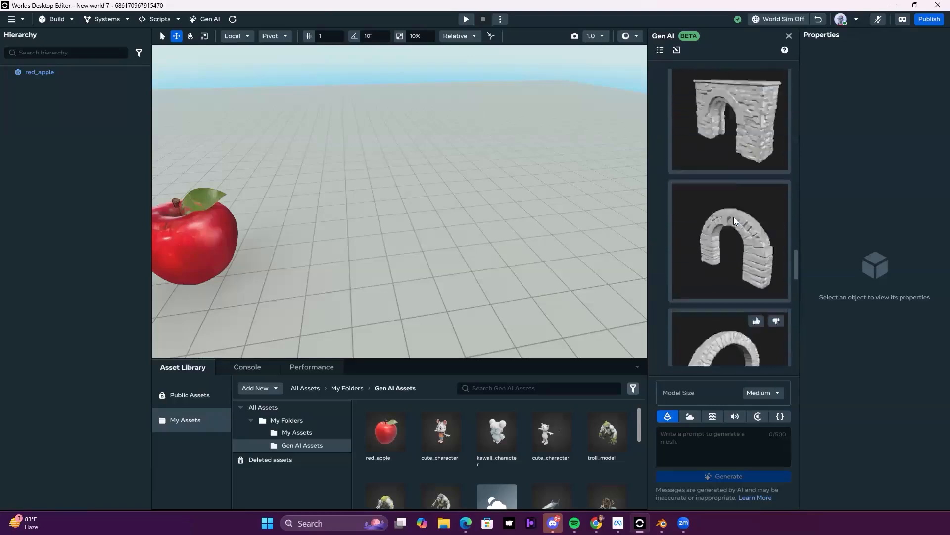
scroll(737, 227, "up", 1)
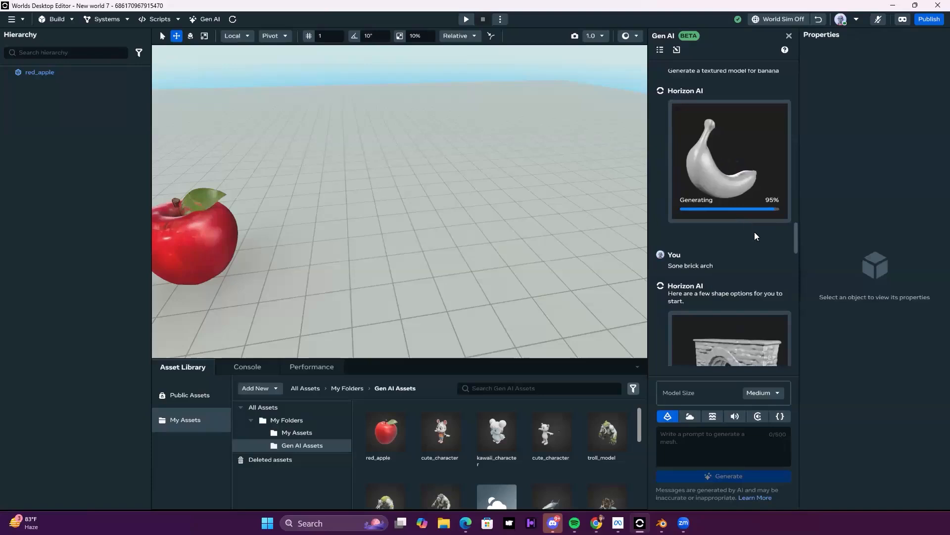
scroll(750, 235, "down", 4)
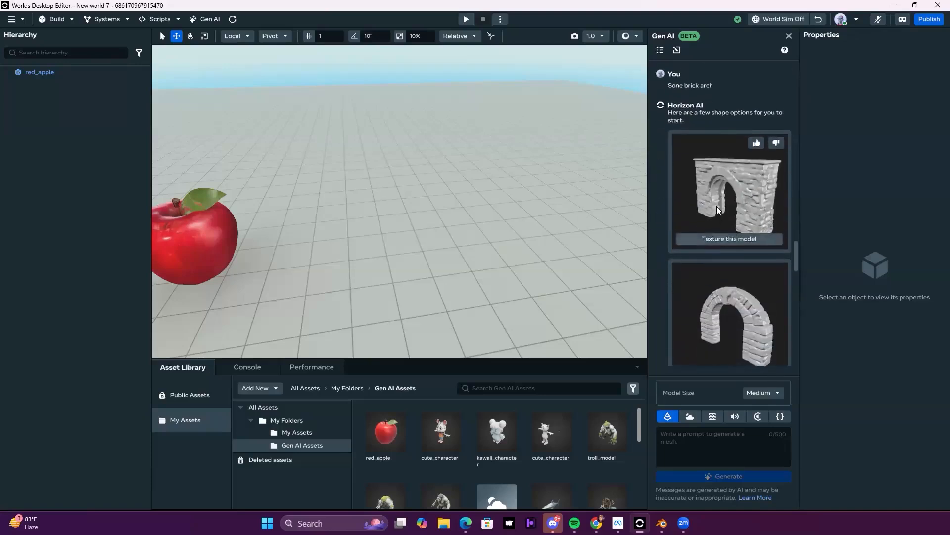
left_click(761, 239)
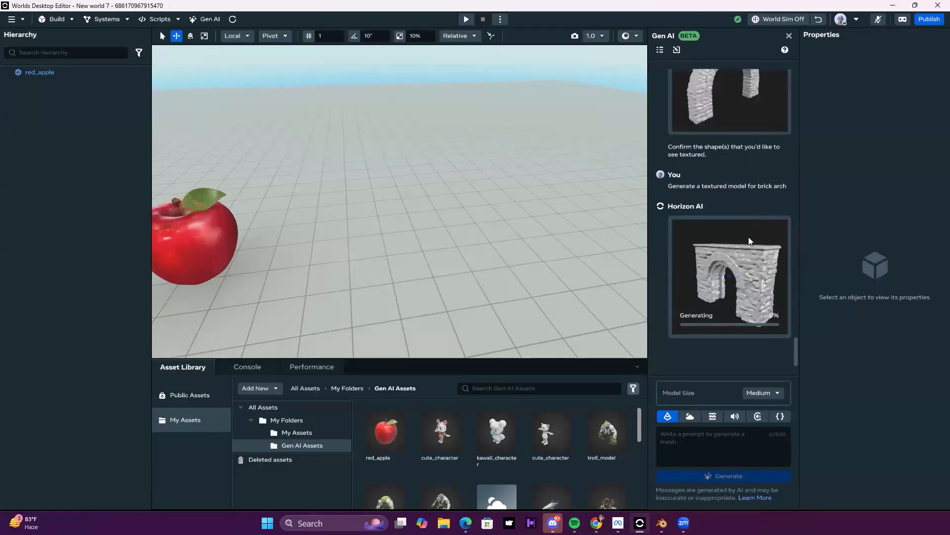
Step: Save the textured yellow banana model to the Gen AI Assets folder and return to the brick arch generation
scroll(748, 236, "up", 5)
scroll(749, 234, "up", 5)
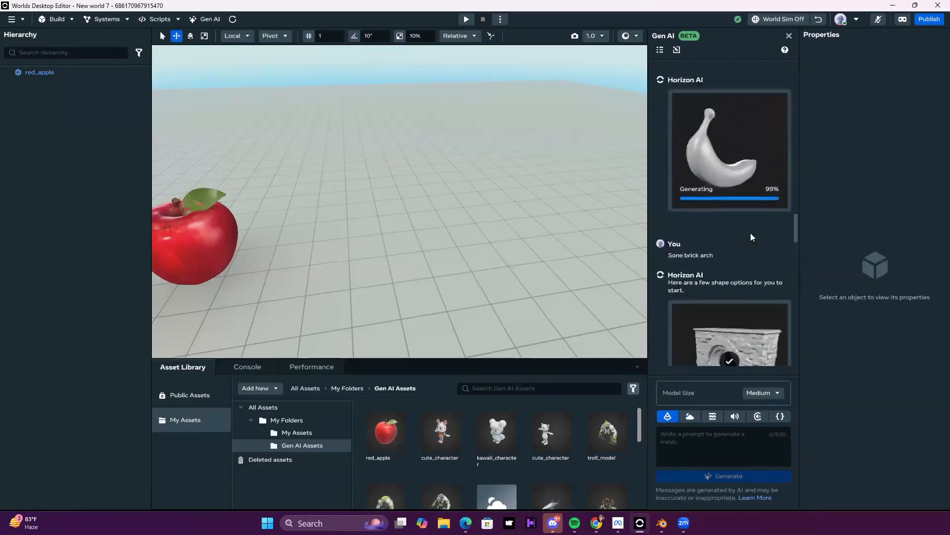
scroll(751, 237, "up", 2)
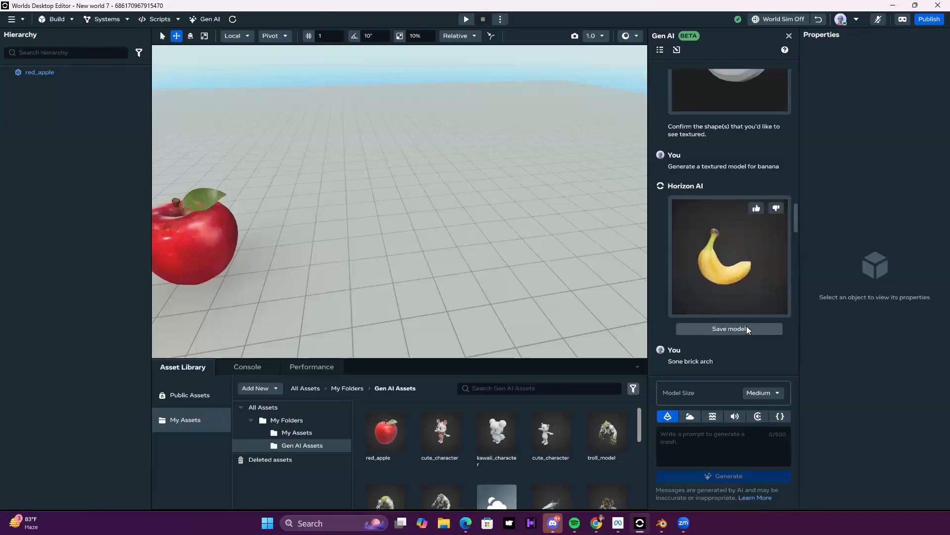
left_click(719, 329)
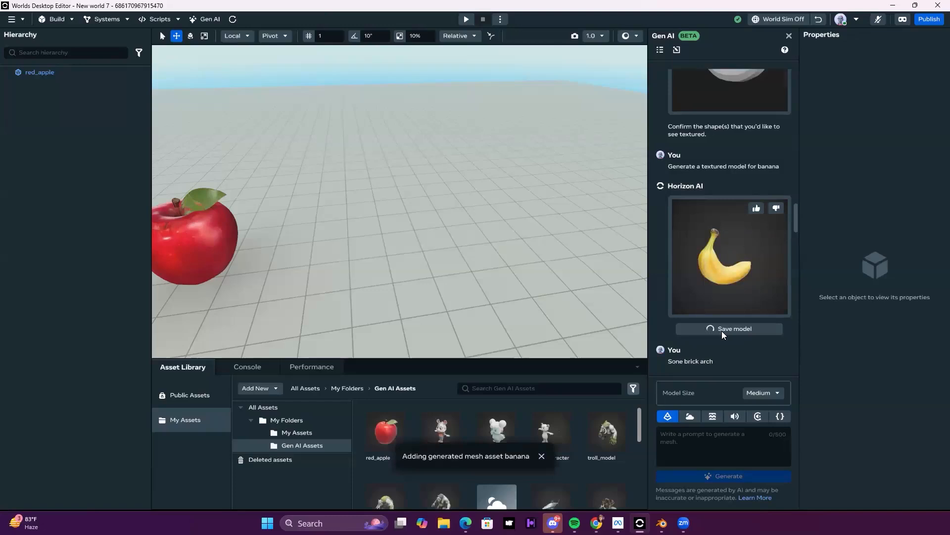
scroll(748, 292, "down", 5)
scroll(747, 292, "down", 10)
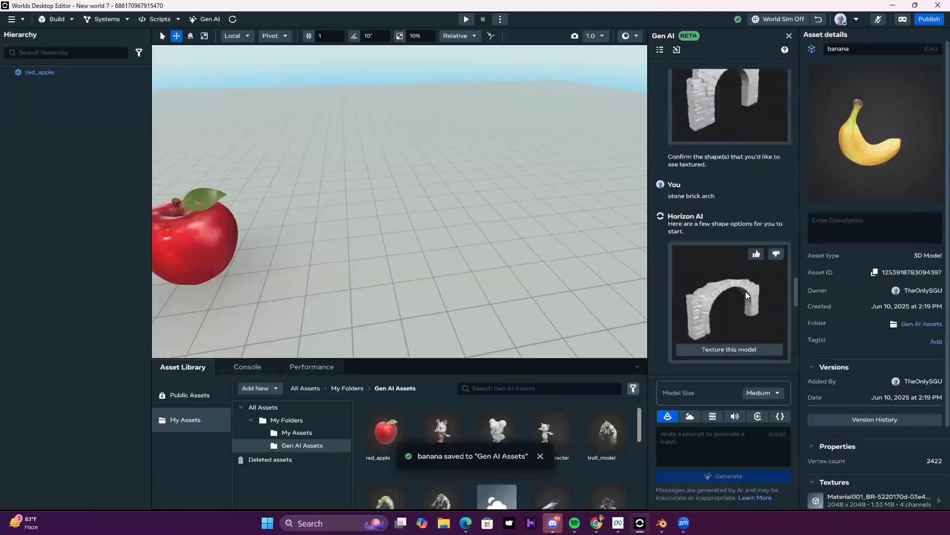
scroll(745, 291, "down", 8)
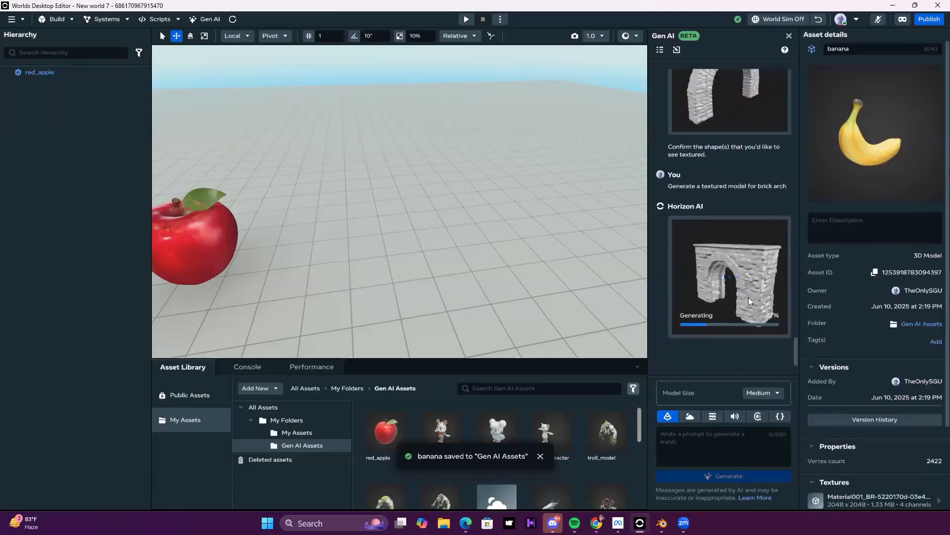
Step: Locate the saved banana model in the Gen AI Assets folder and place it in the scene beside the red apple
scroll(726, 278, "up", 5)
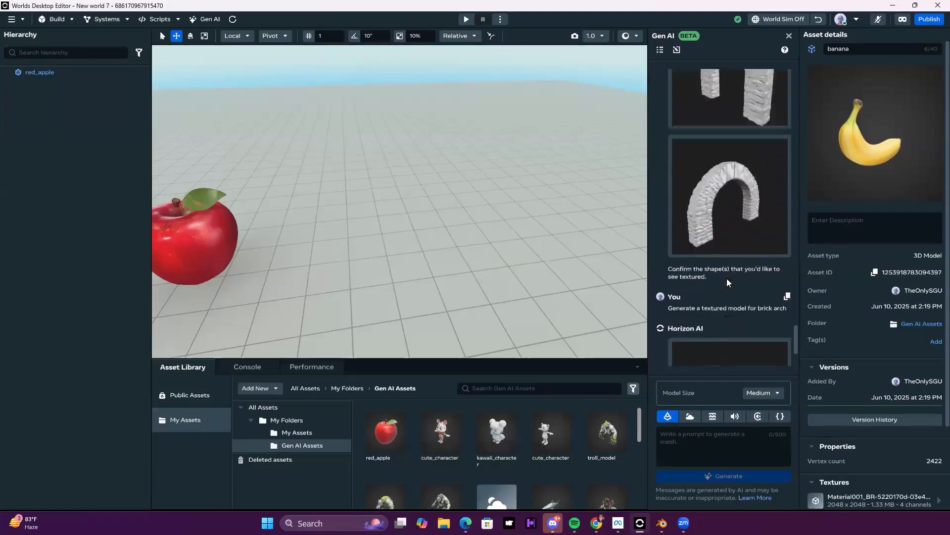
scroll(727, 269, "up", 8)
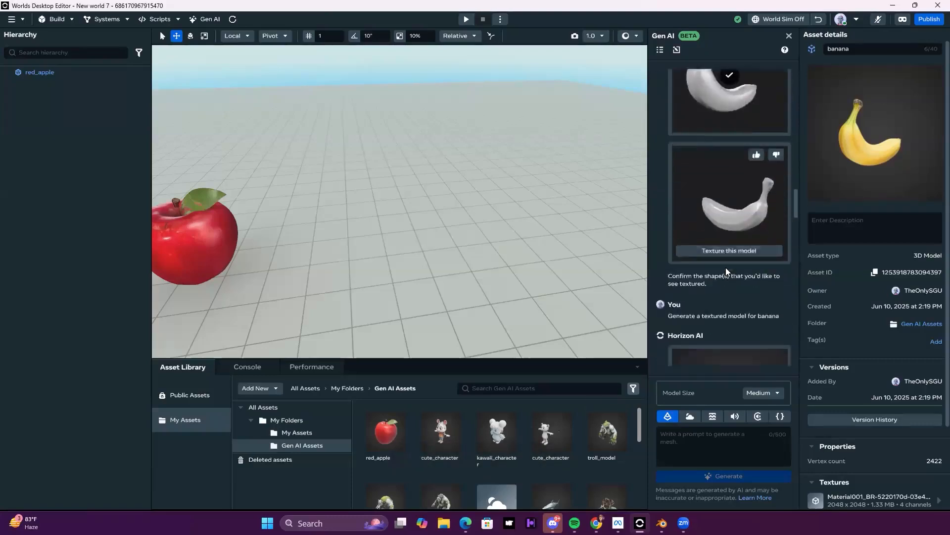
scroll(726, 268, "down", 2)
left_click(717, 202)
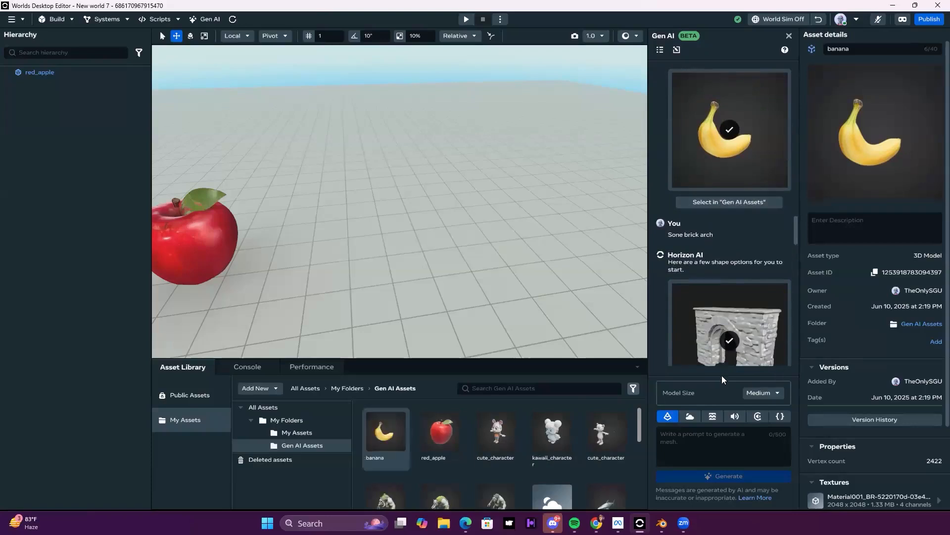
left_click_drag(386, 438, 347, 220)
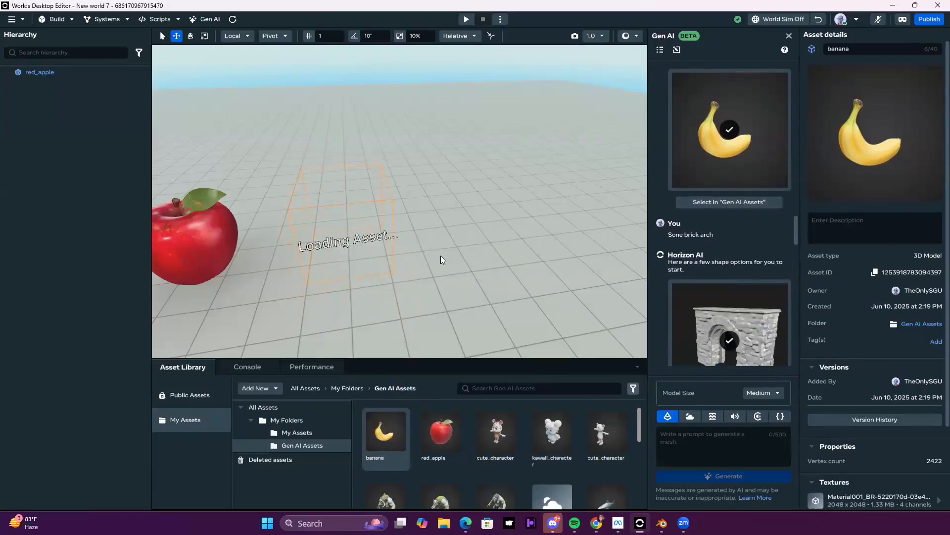
Step: Examine the placed banana next to the red apple from several angles and distances
scroll(438, 255, "up", 2)
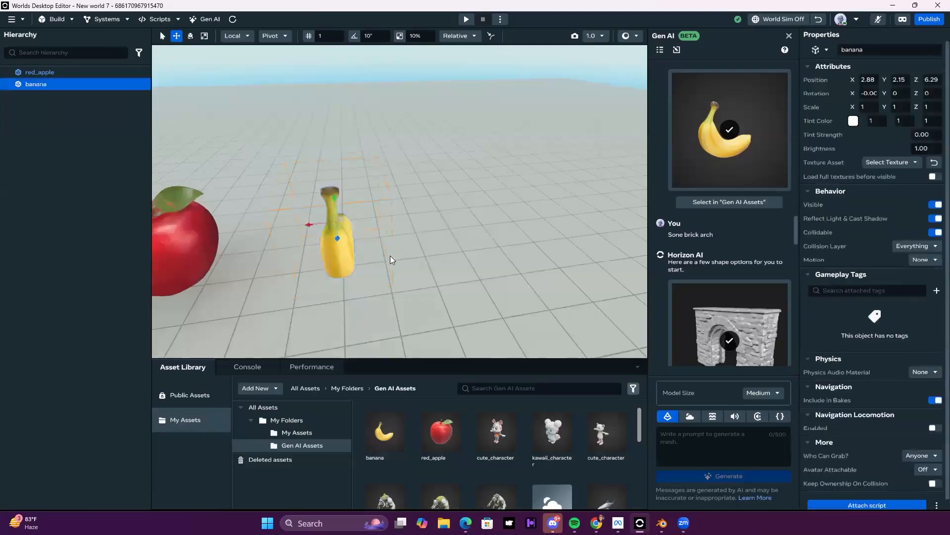
scroll(387, 246, "up", 3)
right_click_drag(350, 284, 223, 248)
scroll(509, 226, "down", 3)
scroll(509, 225, "up", 3)
right_click_drag(509, 225, 252, 254)
left_click_drag(253, 254, 372, 105, "alt")
left_click_drag(429, 128, 480, 305, "alt")
scroll(475, 284, "down", 5)
left_click_drag(471, 262, 495, 269, "alt")
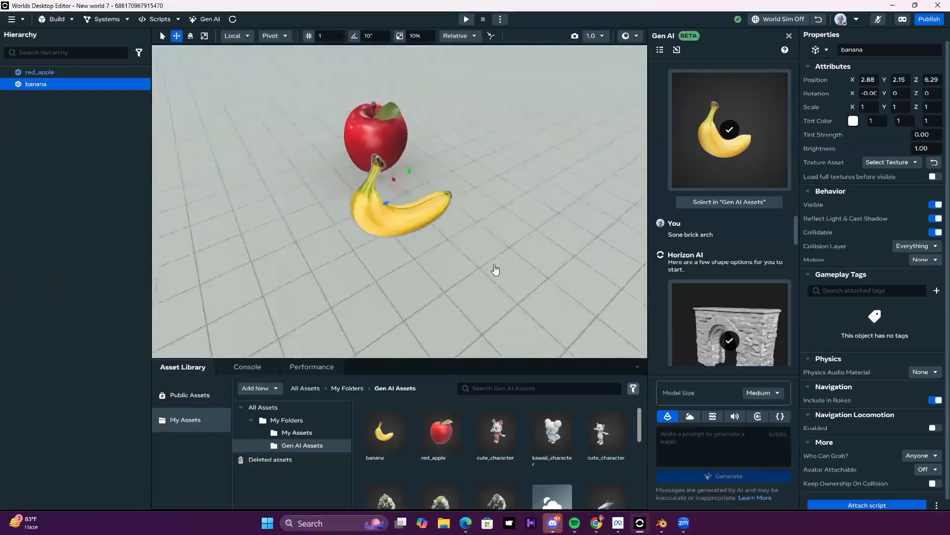
scroll(495, 269, "up", 3)
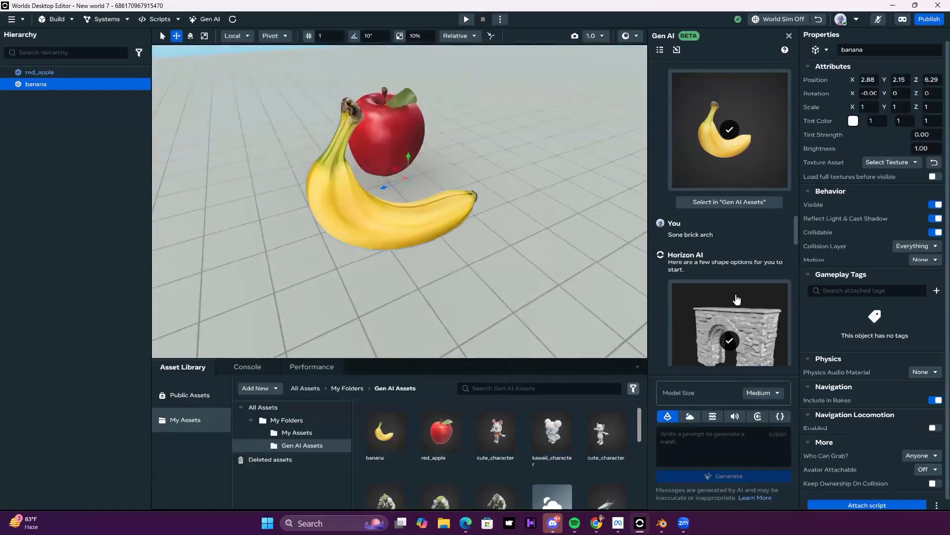
Step: Check the brick arch's texturing progress and review the banana asset's details, including its downloadable files
scroll(738, 292, "down", 10)
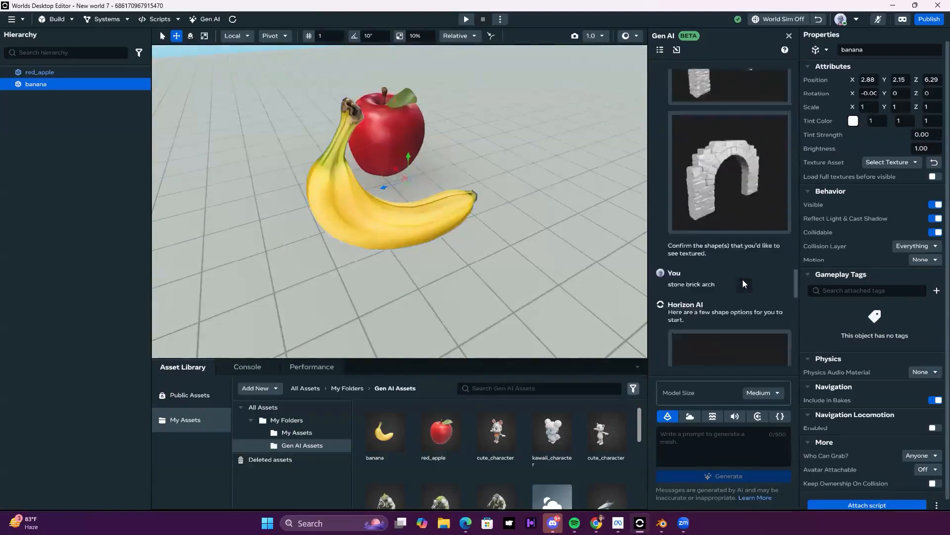
left_click(472, 254)
left_click_drag(510, 270, 333, 228, "alt")
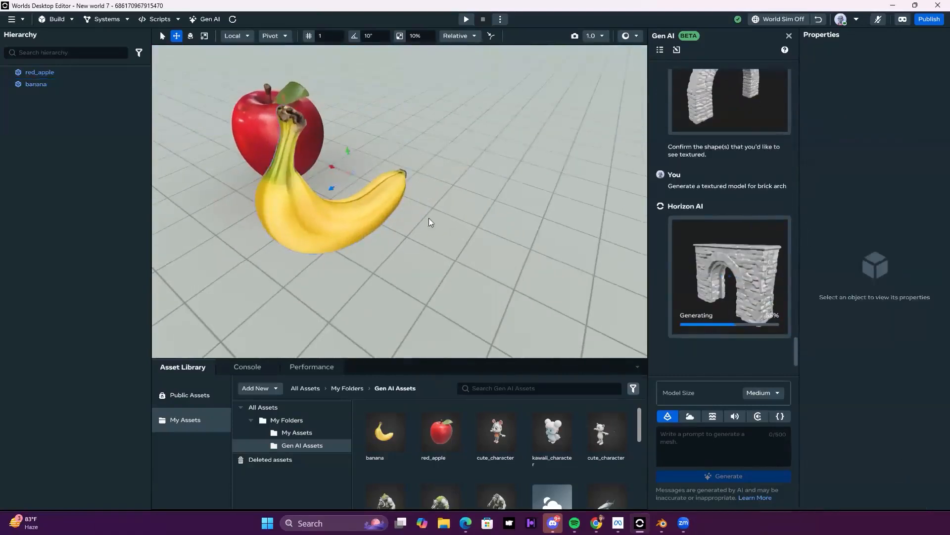
left_click(390, 444)
scroll(880, 351, "down", 3)
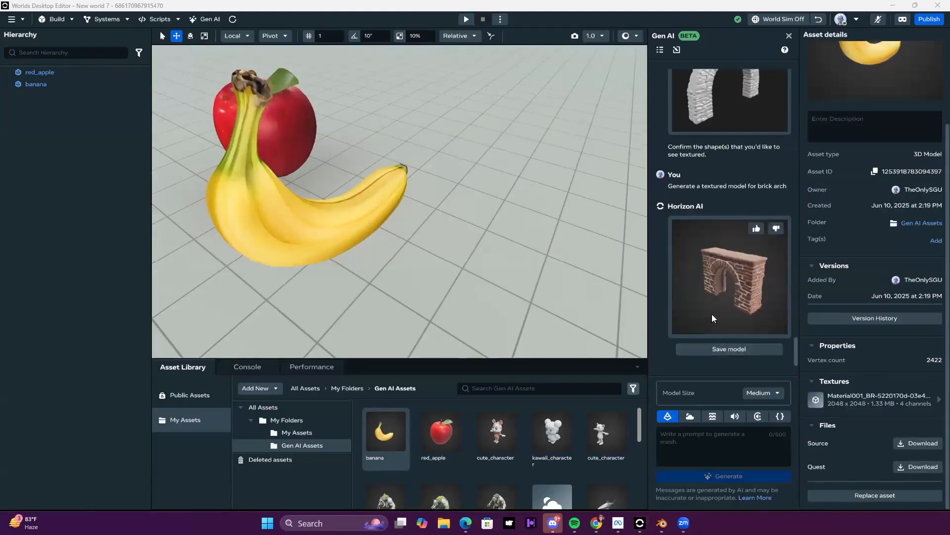
Step: Save the textured brick arch model to the Gen AI Assets folder and download its source file
left_click(721, 350)
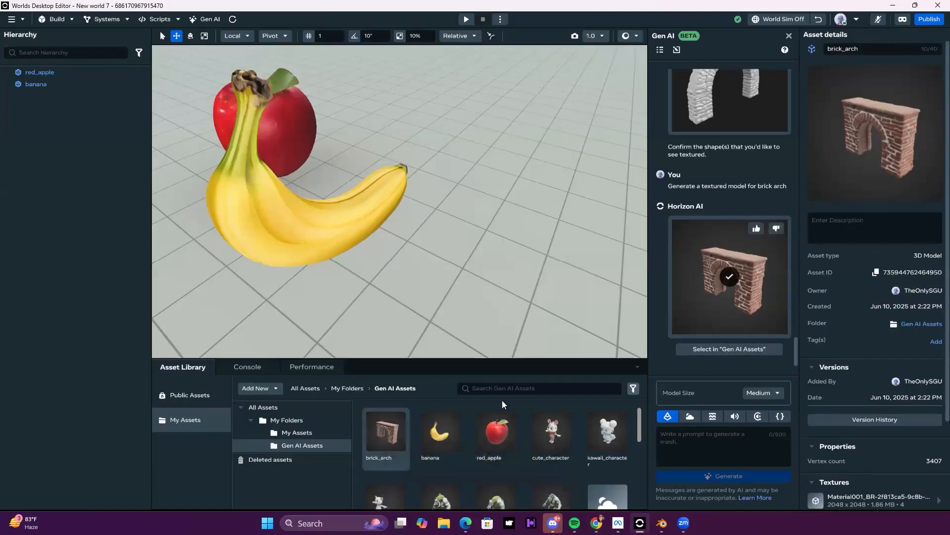
scroll(889, 319, "down", 3)
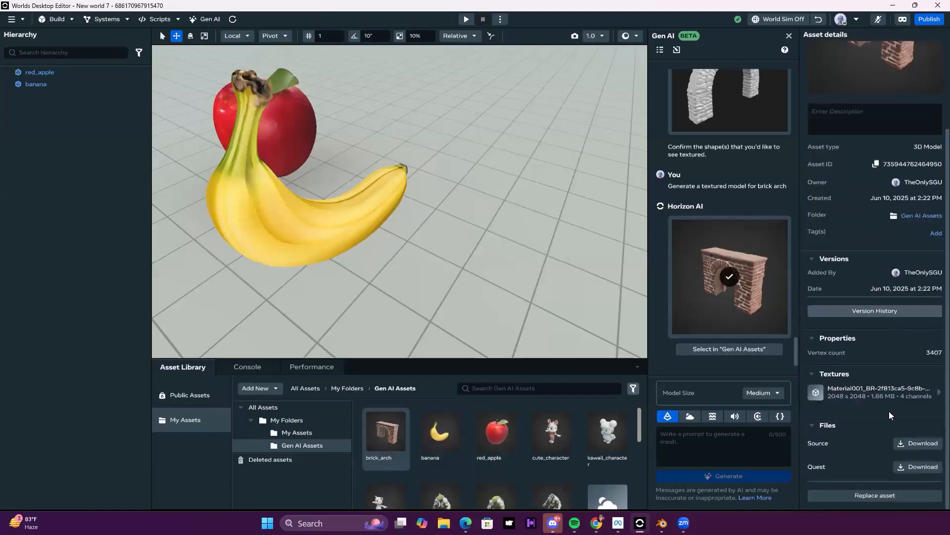
left_click(927, 446)
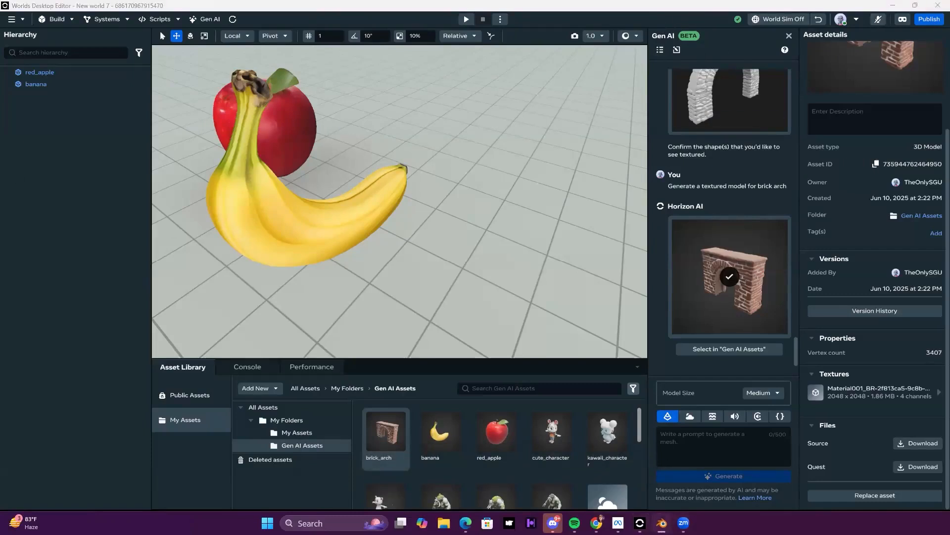
Step: Close Worlds Desktop Editor and launch Blender 4.4
left_click(320, 518)
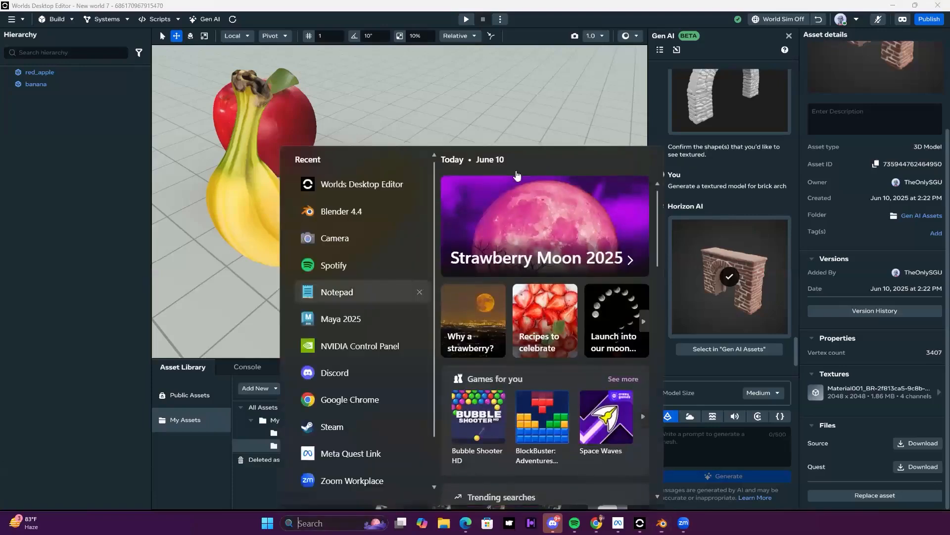
left_click(854, 7)
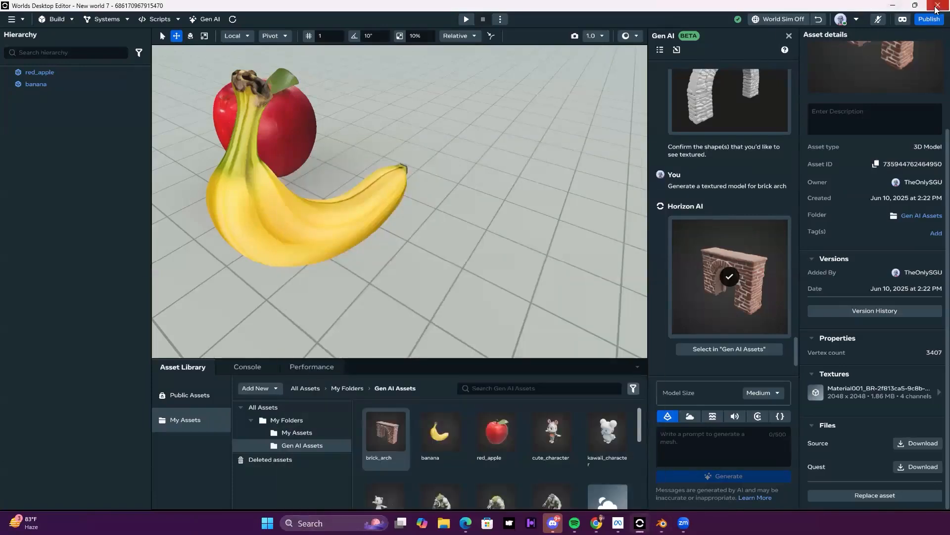
mouse_move(750, 86)
left_click(940, 10)
left_click(453, 268)
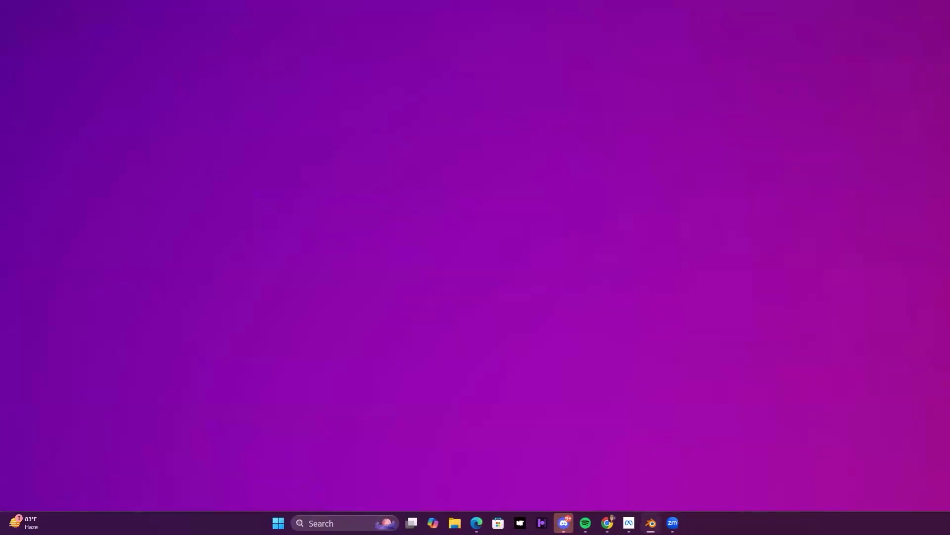
key("super")
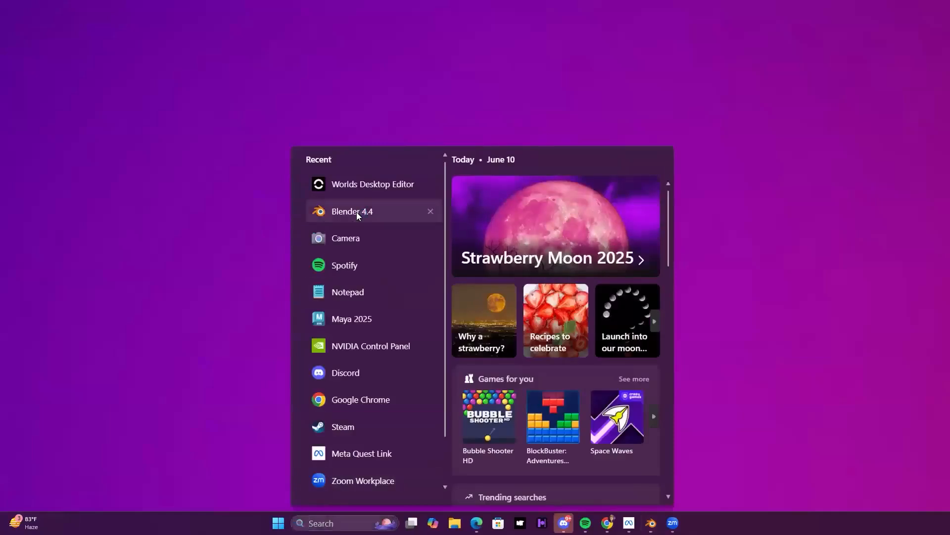
left_click(357, 212)
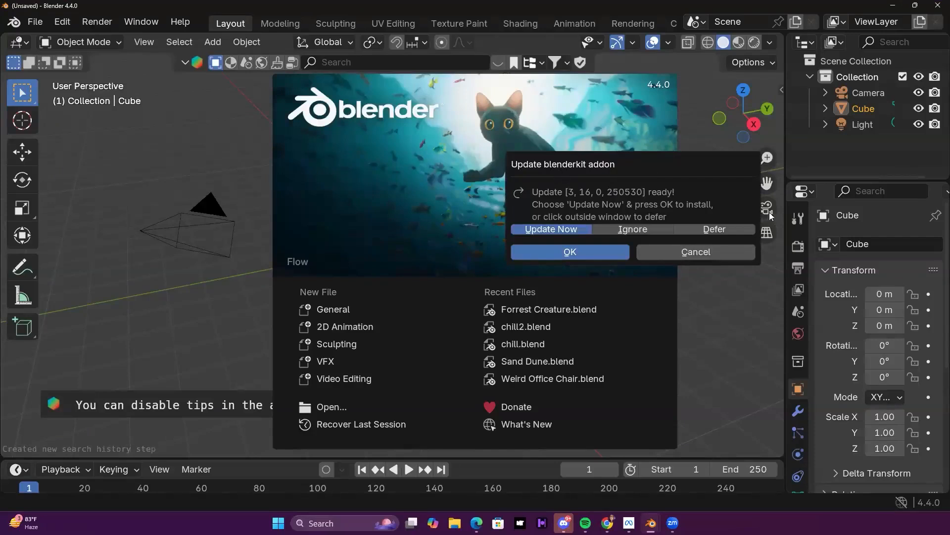
Step: Cancel the BlenderKit add-on update and clear the splash screen and expanded asset search bar from the viewport
left_click(705, 248)
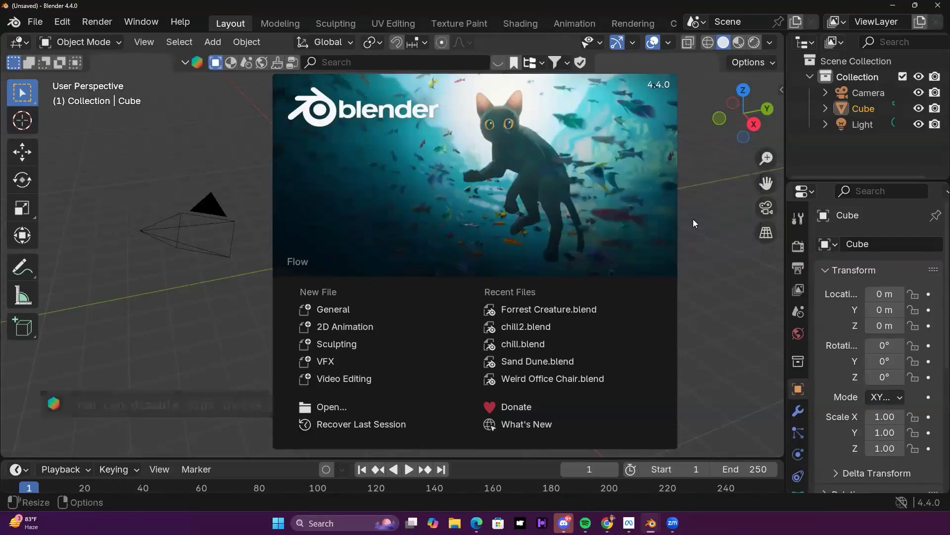
left_click(316, 168)
scroll(238, 73, "down", 2)
left_click(185, 62)
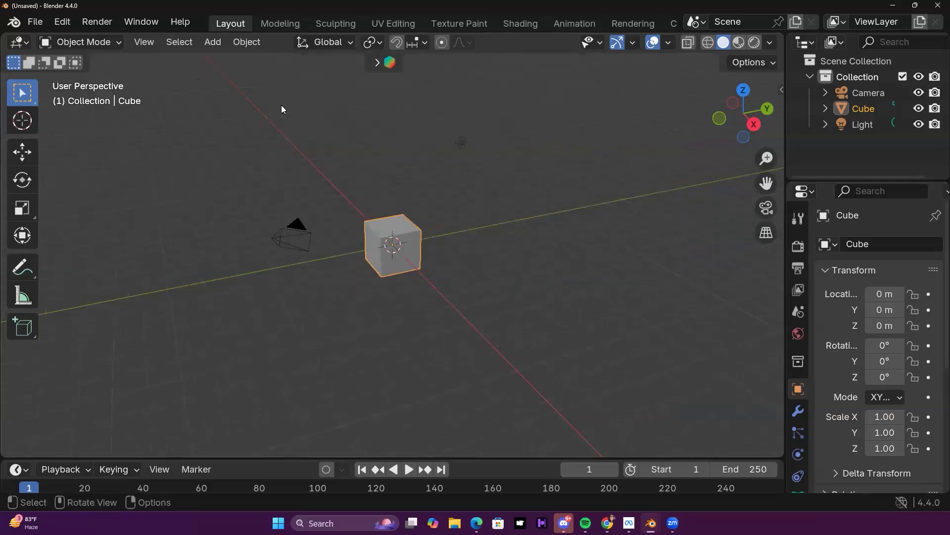
Step: Delete the default camera, cube and light from the scene
middle_click_drag(533, 296, 438, 366)
key("a")
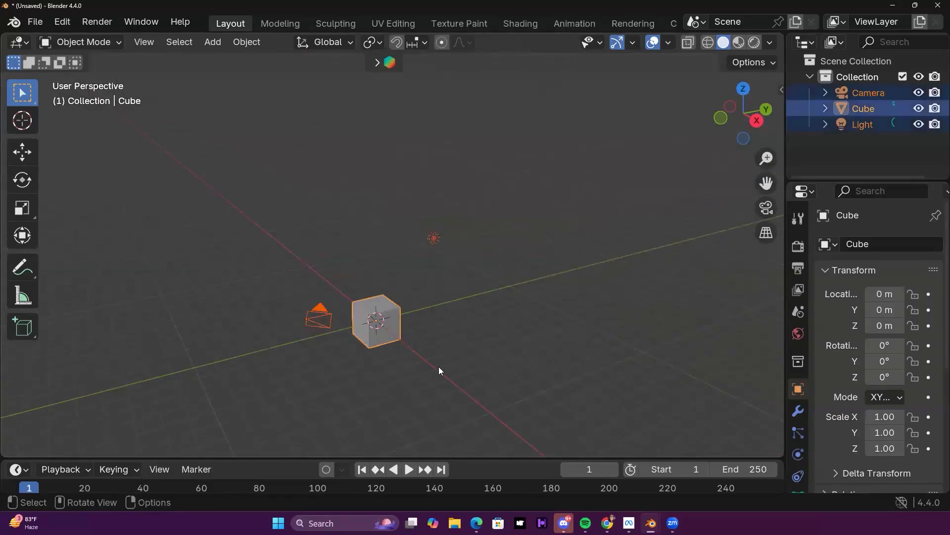
middle_click_drag(527, 340, 508, 329)
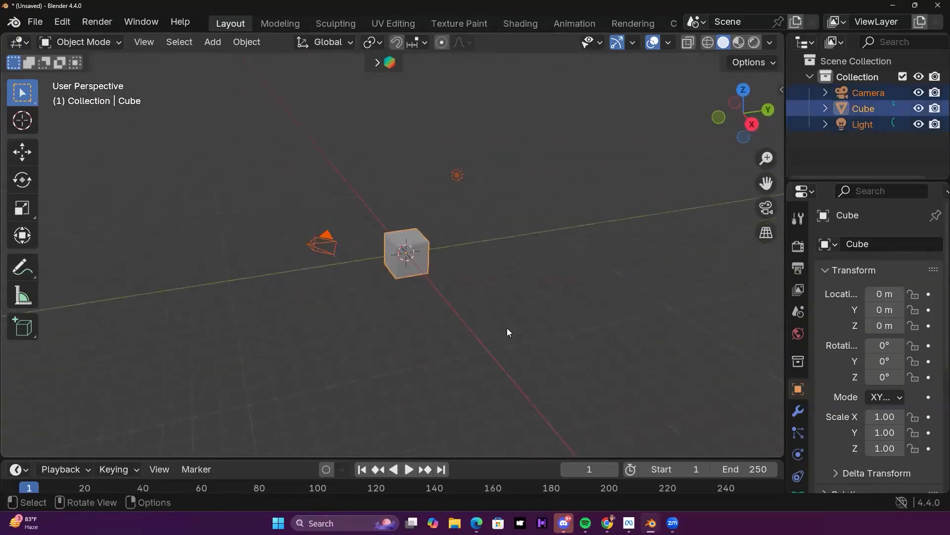
key("x")
left_click(496, 327)
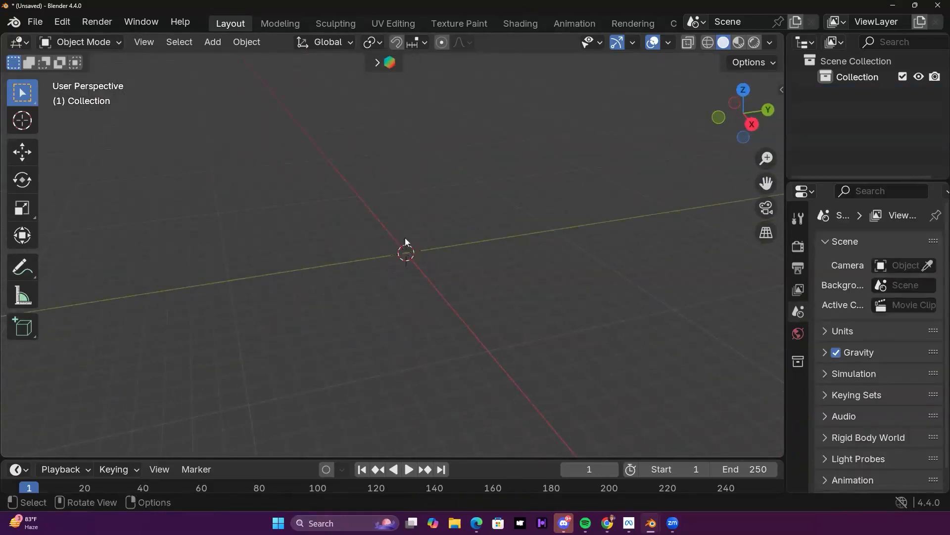
Step: Import Banana.fbx from the Retopology Demo folder into the empty scene with the default FBX settings
middle_click_drag(407, 259, 430, 257)
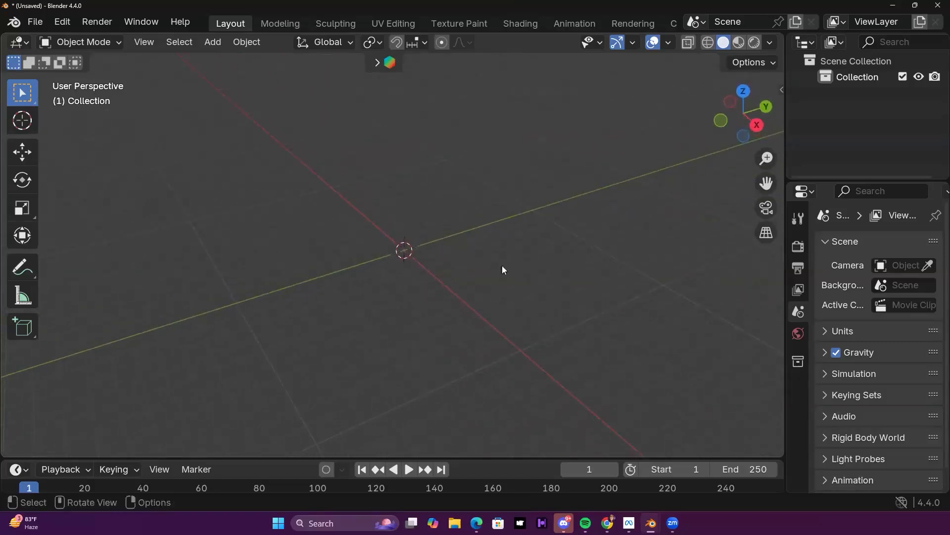
mouse_move(528, 296)
middle_mouse_down()
mouse_move(537, 386)
mouse_move(543, 299)
mouse_move(553, 318)
mouse_move(528, 307)
mouse_move(446, 322)
mouse_move(522, 280)
mouse_move(509, 272)
mouse_move(520, 284)
mouse_move(485, 310)
mouse_move(524, 325)
mouse_move(535, 285)
middle_mouse_up()
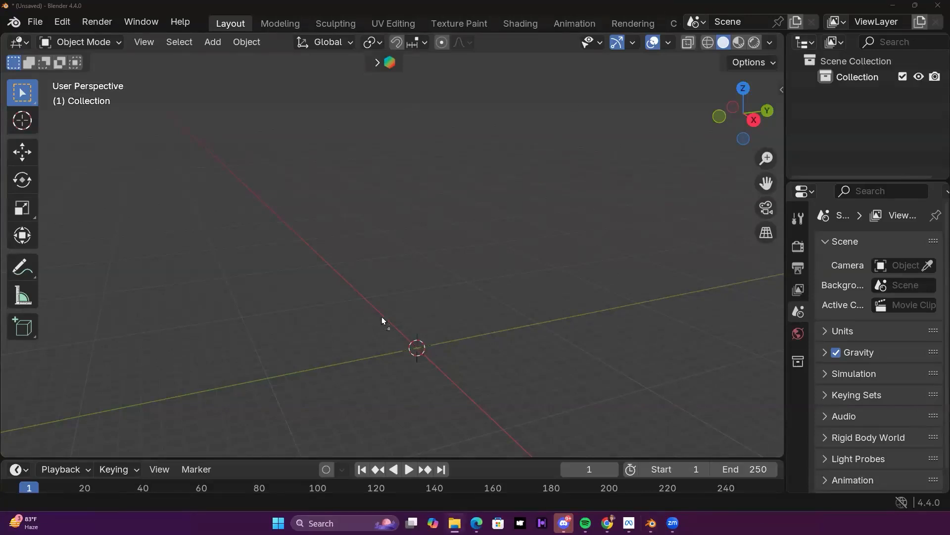
left_click_drag(422, 315, 441, 303)
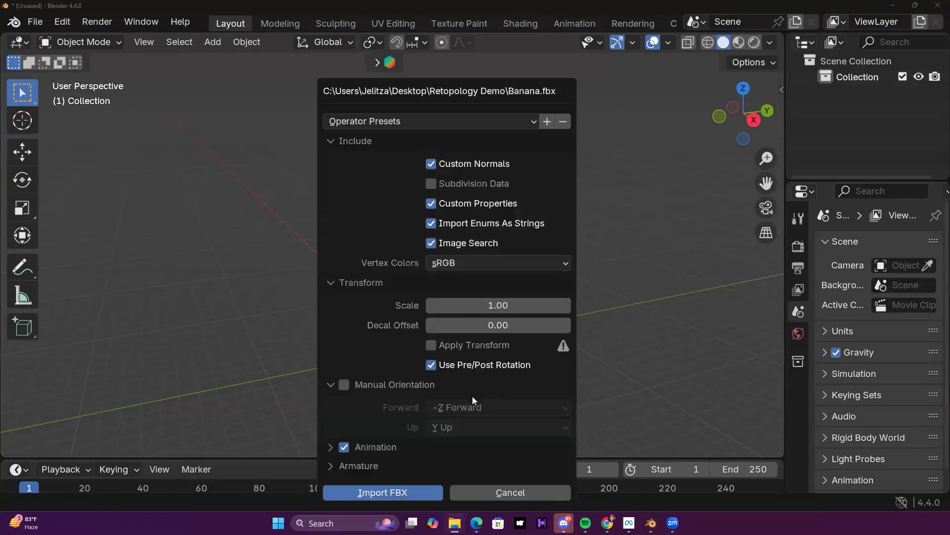
left_click(390, 493)
middle_click_drag(522, 369, 531, 387)
middle_click_drag(532, 387, 499, 377)
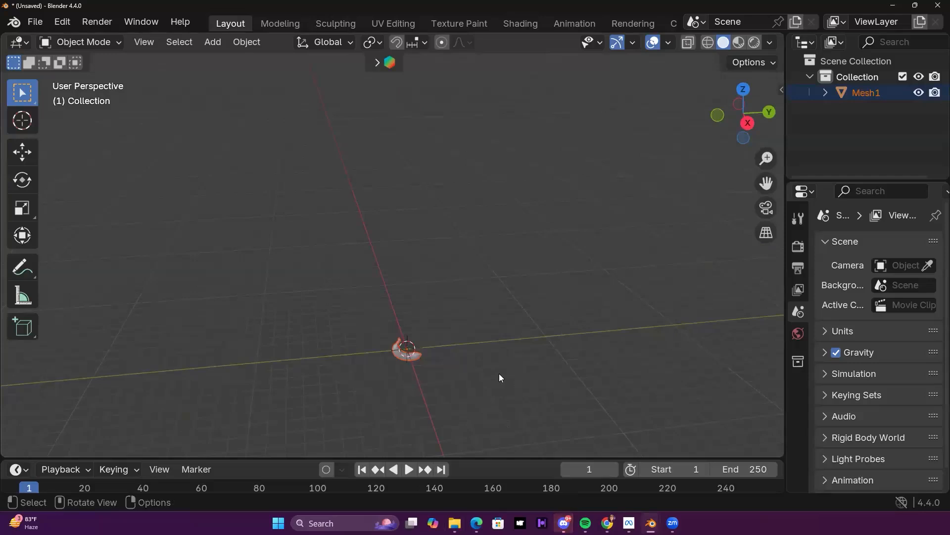
Step: Raise the imported banana along the Z axis to about 1.06 m so it sits above the grid floor
key("KP_Decimal")
middle_click_drag(630, 353, 525, 342)
scroll(596, 315, "down", 3)
middle_click_drag(472, 320, 400, 318)
key("g")
key("z")
left_click(500, 235)
left_click(519, 253)
Step: Switch the viewport to Material Preview shading to display the banana's texture
middle_click_drag(519, 254, 617, 335)
left_click(739, 42)
scroll(519, 258, "up", 3)
middle_click_drag(427, 285, 731, 306)
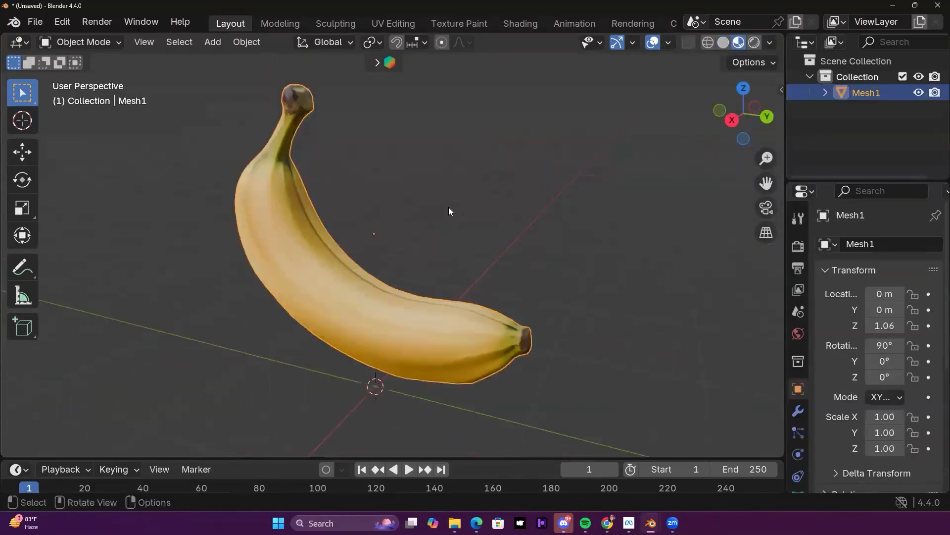
Step: Enable the wireframe overlay, deselect the banana and inspect its mesh topology
middle_click_drag(448, 207, 638, 107)
left_click(670, 43)
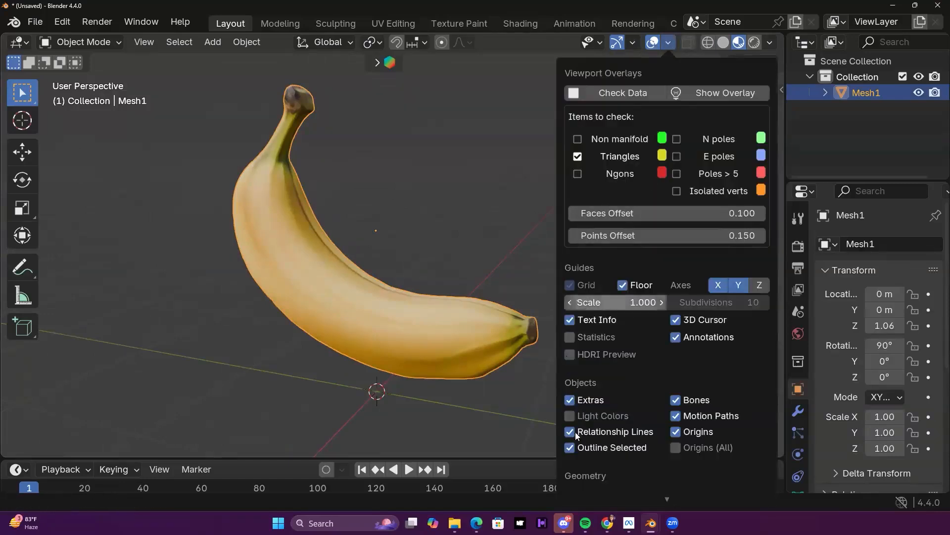
scroll(599, 302, "down", 3)
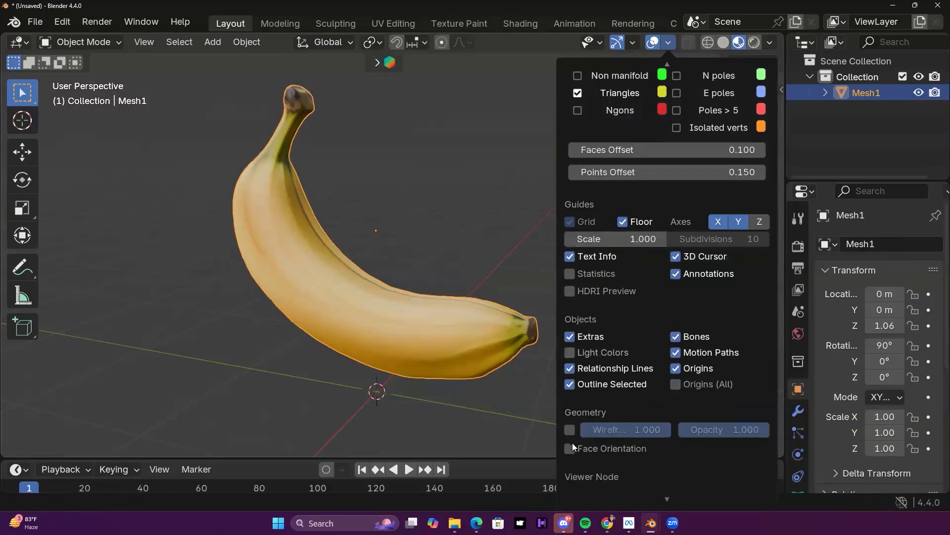
left_click(570, 428)
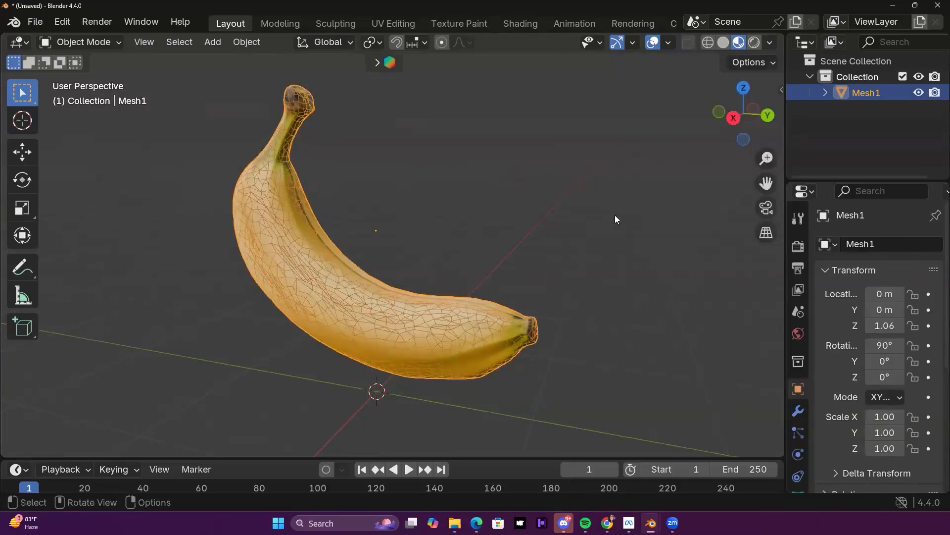
left_click(615, 215)
middle_click_drag(586, 272, 496, 260)
middle_click_drag(554, 201, 749, 418)
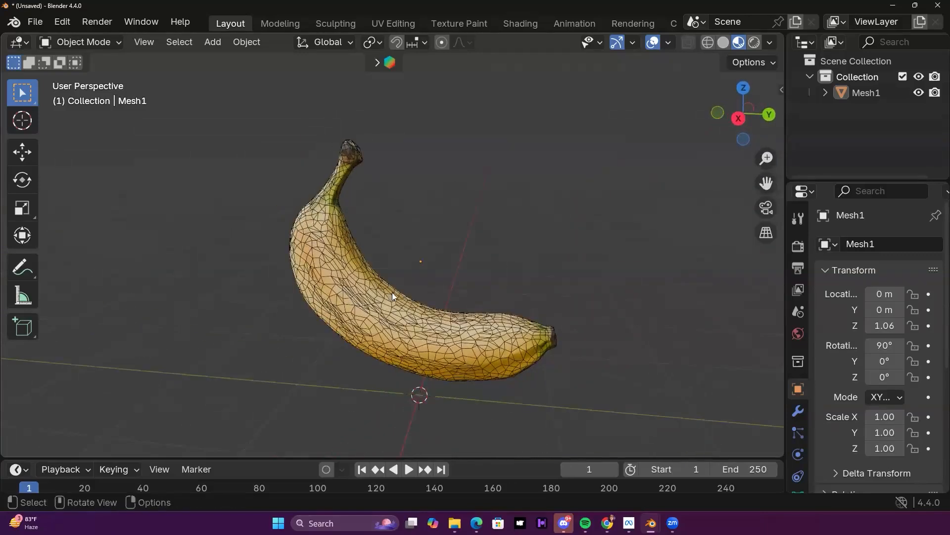
Step: Add a Decimate modifier to the banana mesh and widen the properties area to show its settings
left_click(798, 411)
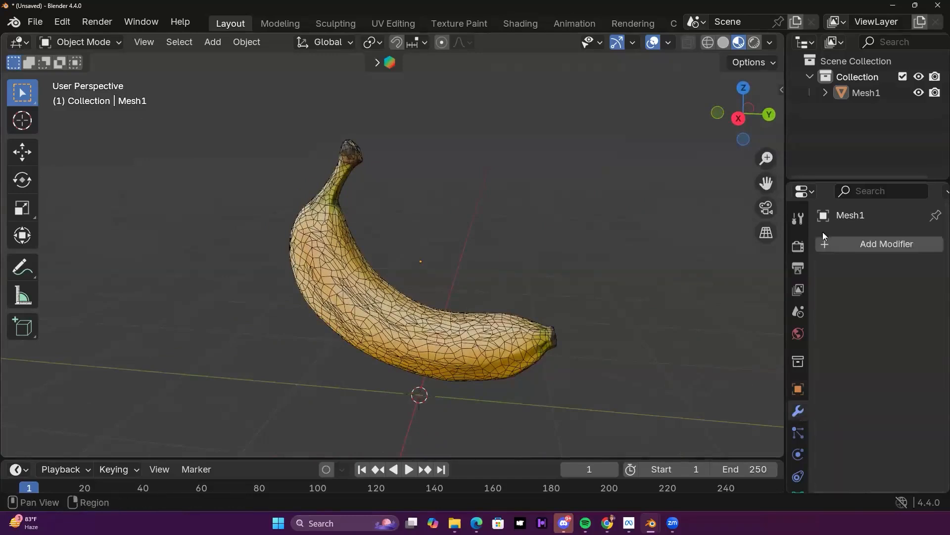
left_click(843, 243)
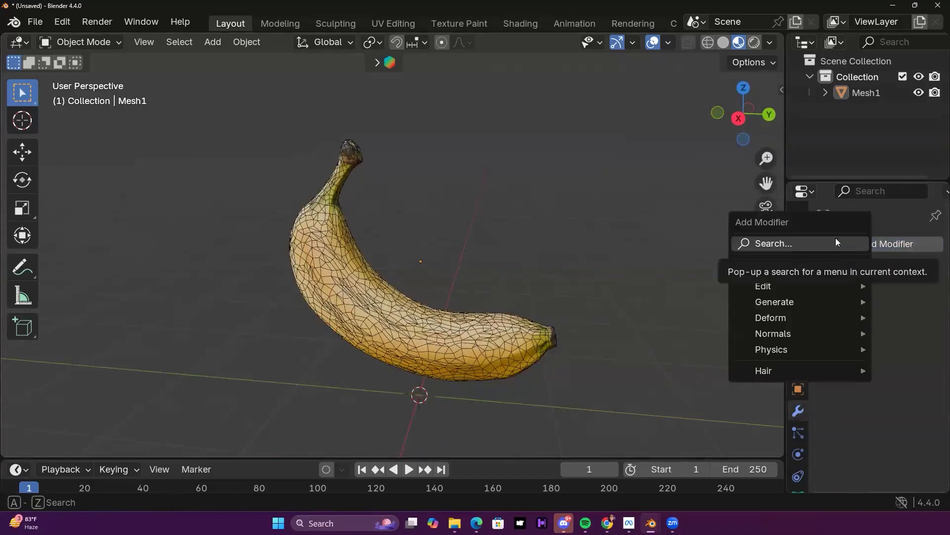
left_click(802, 244)
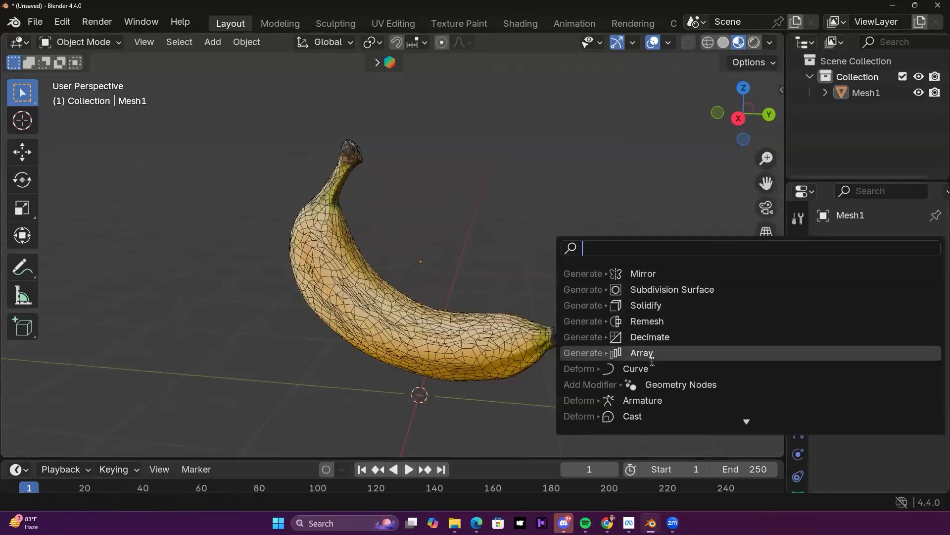
left_click(657, 337)
middle_click_drag(677, 329, 703, 307)
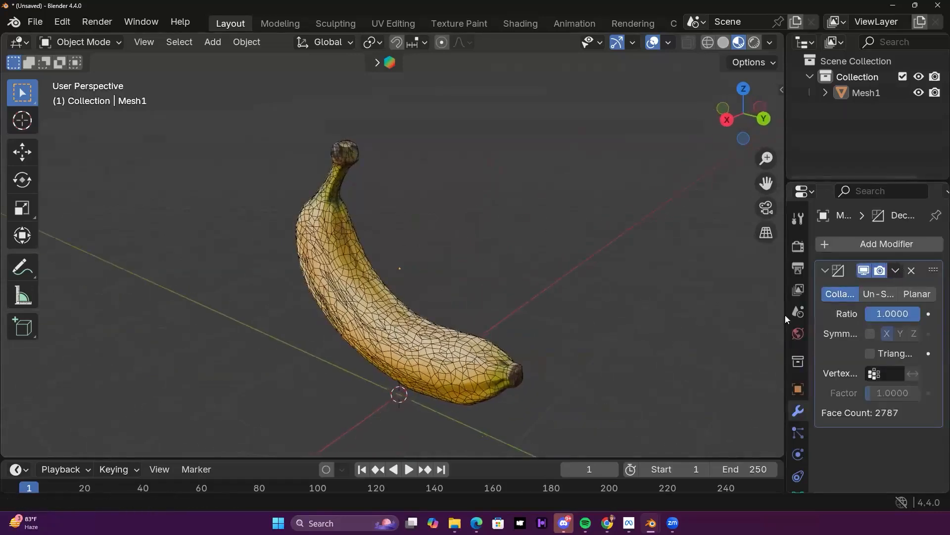
left_click_drag(782, 297, 592, 277)
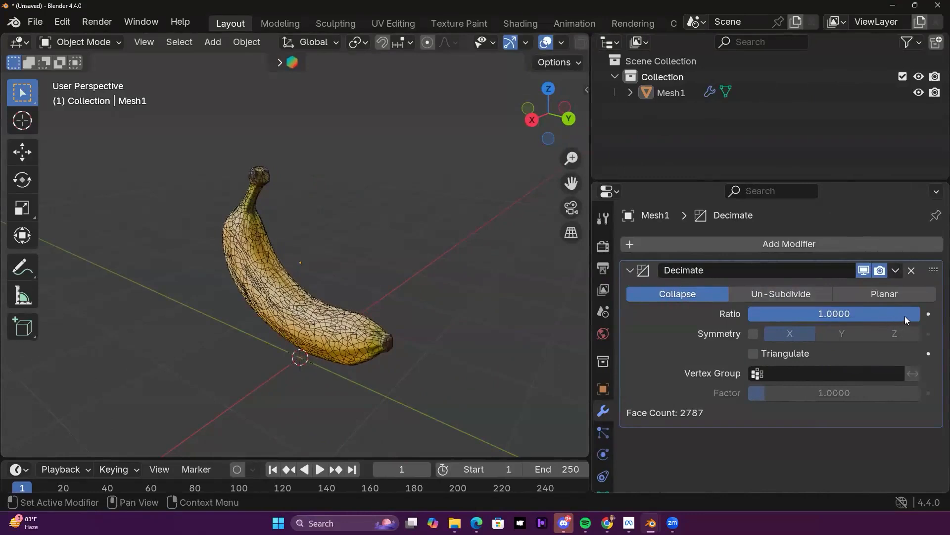
Step: Lower the Decimate ratio to 0.0257 in Collapse mode and inspect the simplified banana topology
left_click_drag(911, 314, 895, 313)
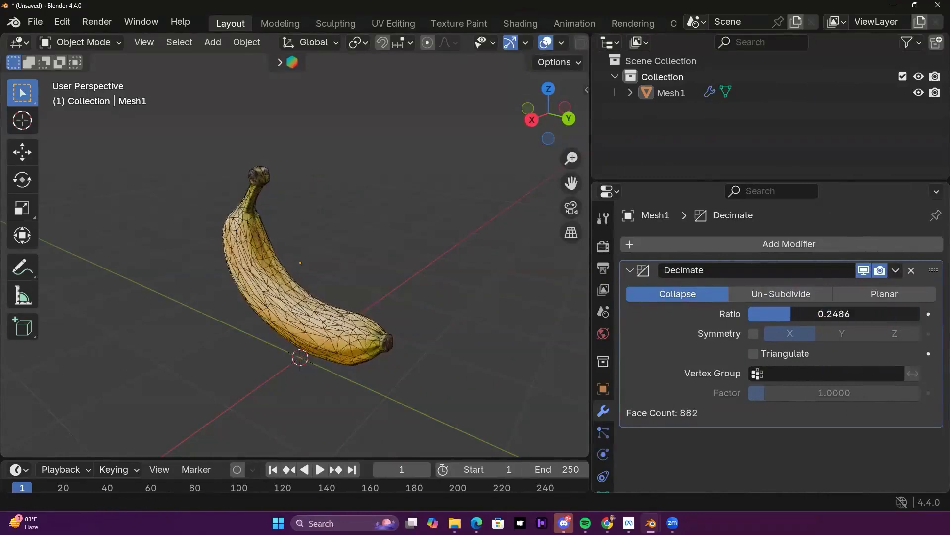
scroll(347, 287, "up", 4)
middle_click_drag(369, 294, 396, 302)
middle_click_drag(375, 271, 399, 305)
scroll(458, 272, "up", 3)
scroll(452, 272, "down", 1)
scroll(455, 306, "up", 2)
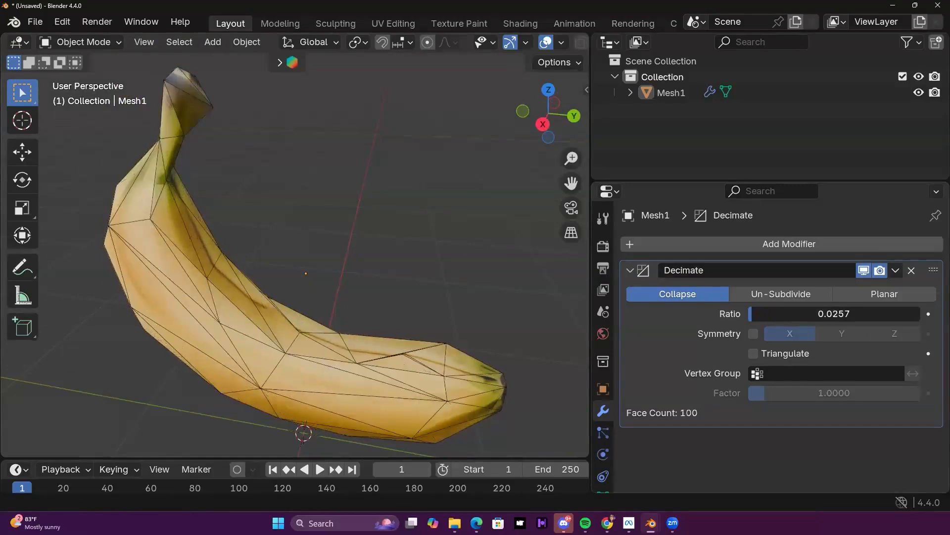
middle_click_drag(305, 276, 380, 143)
middle_click_drag(413, 320, 464, 277)
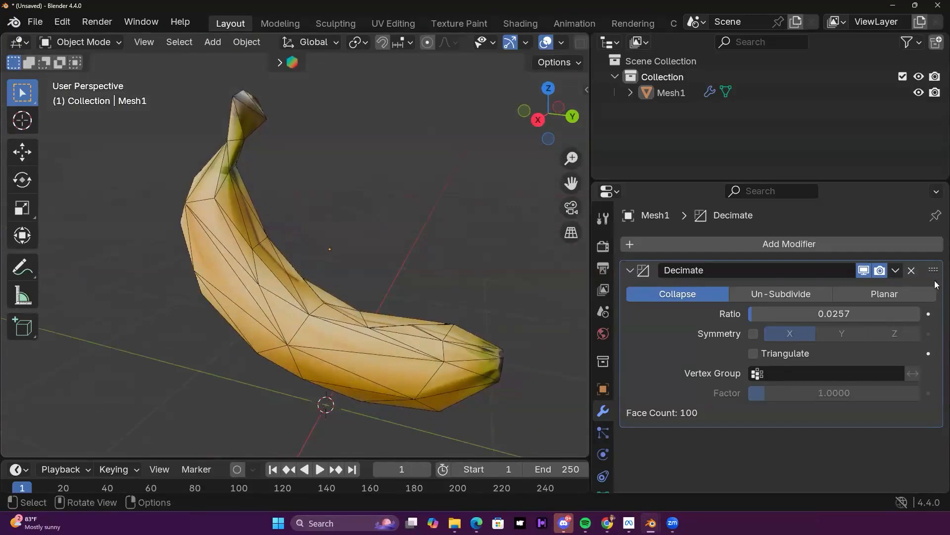
Step: Remove the Decimate modifier from the banana and widen the viewport again
left_click(913, 270)
mouse_move(413, 269)
middle_mouse_down()
mouse_move(306, 271)
mouse_move(426, 257)
mouse_move(404, 259)
middle_mouse_up()
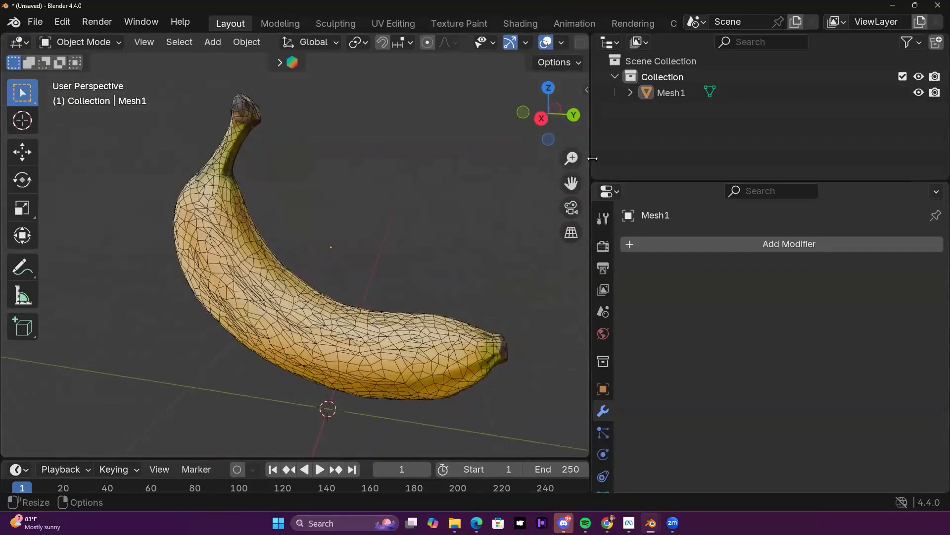
left_click_drag(592, 158, 642, 157)
middle_click_drag(431, 278, 450, 268)
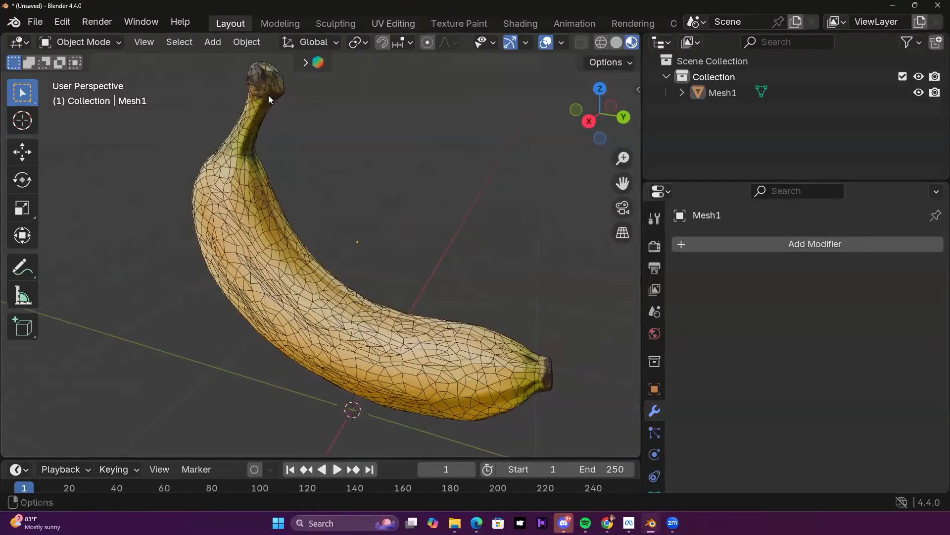
Step: Apply Origin to Geometry to the banana object
left_click(248, 42)
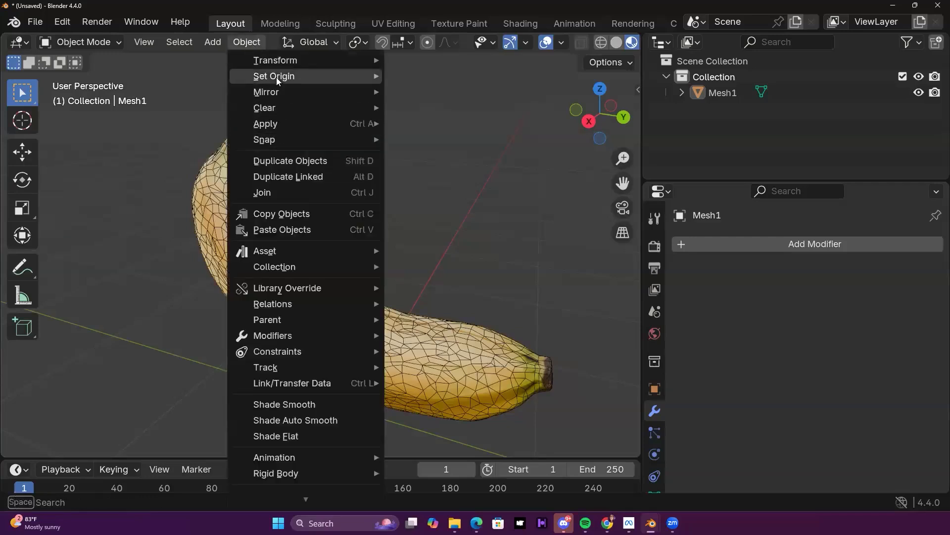
mouse_move(278, 81)
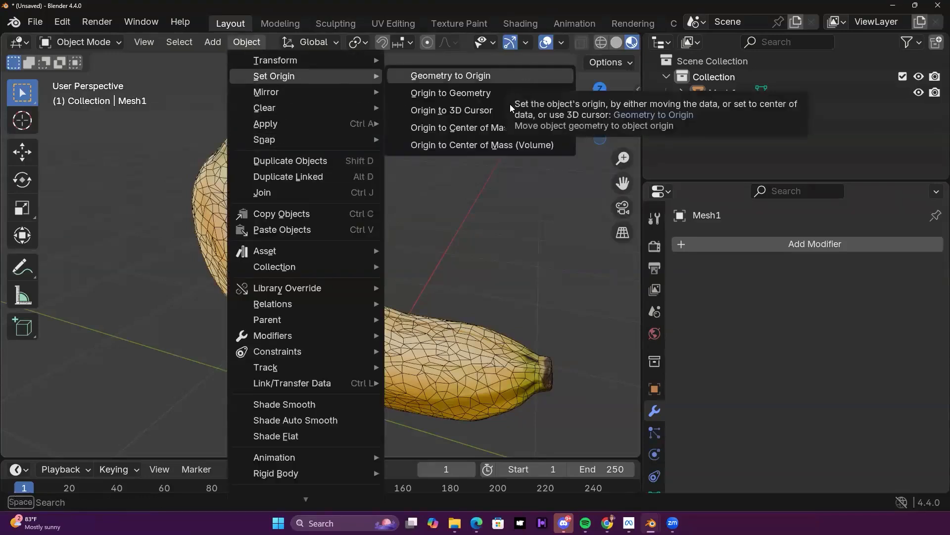
left_click(451, 93)
middle_click_drag(436, 293, 264, 352)
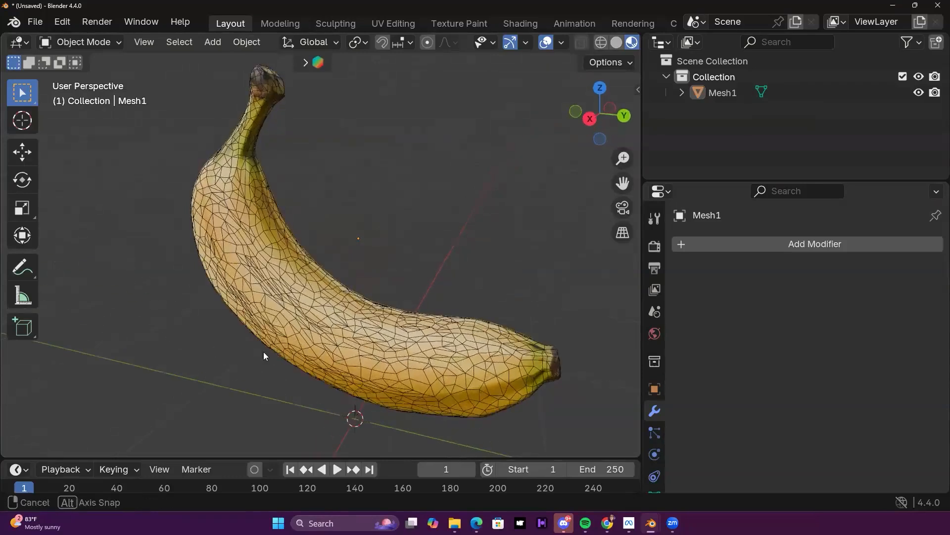
Step: Select the banana and examine its mesh density and wireframe from several angles
left_click(345, 306)
middle_click_drag(386, 268, 412, 241)
left_click(397, 257)
middle_click_drag(365, 292, 326, 314)
scroll(436, 258, "down", 2)
scroll(384, 310, "up", 2)
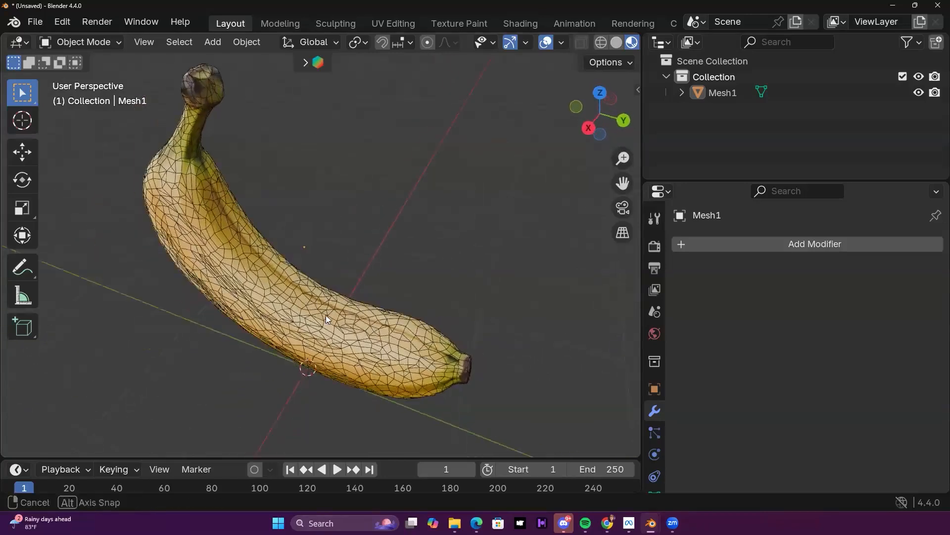
left_click(364, 299)
middle_click_drag(393, 222, 369, 296)
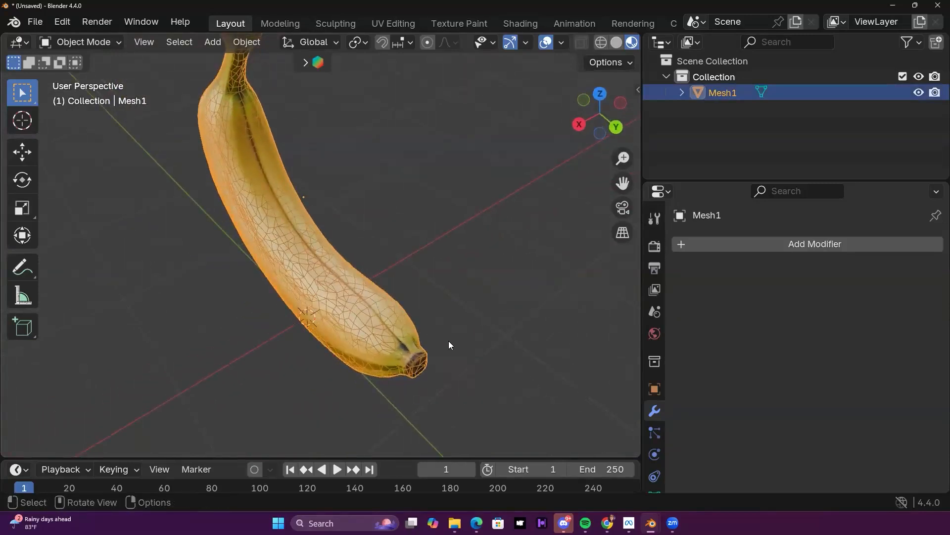
Step: Add a plane mesh and raise it along the Z axis to the level of the banana's body
key("shift+a")
mouse_move(400, 202)
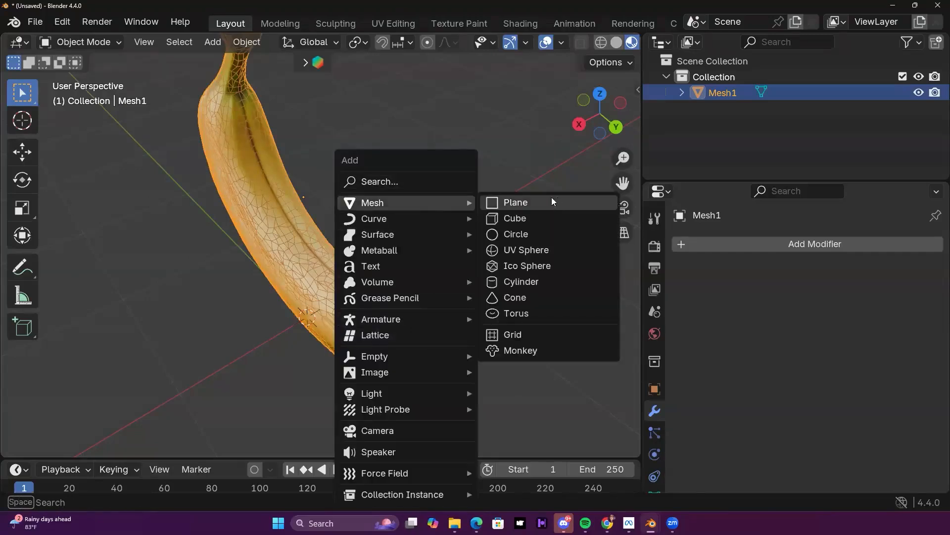
left_click(533, 198)
middle_click_drag(311, 351, 339, 383)
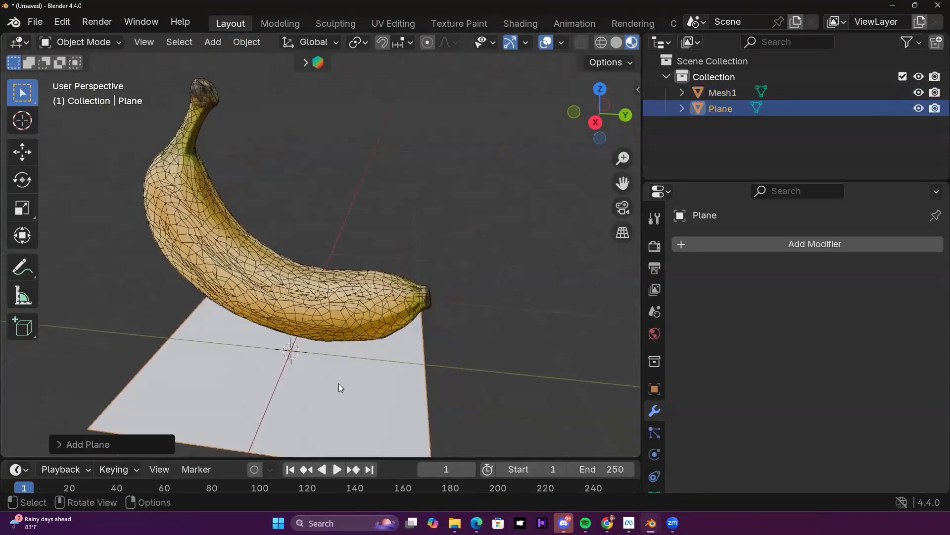
key("g")
key("z")
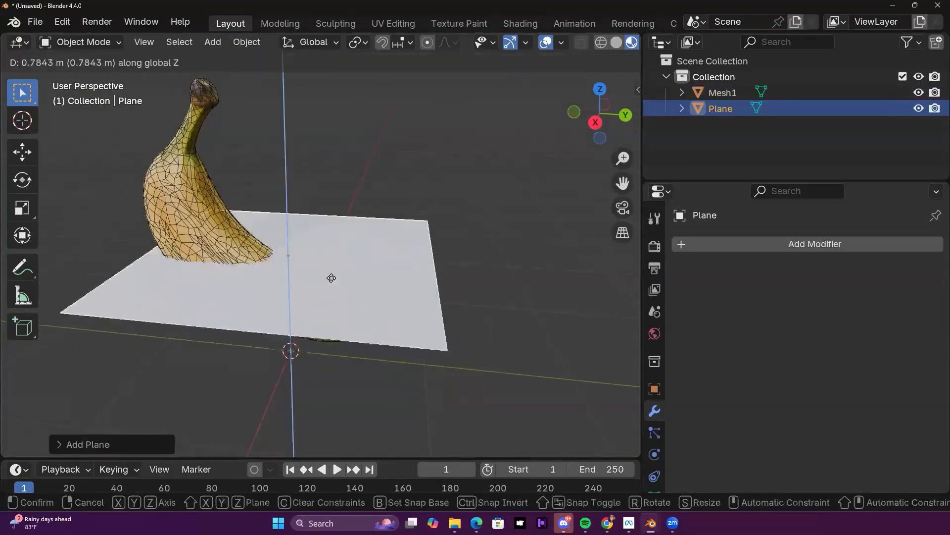
left_click(349, 298)
Step: Scale the plane down to a small patch beside the banana's inner curve
middle_click_drag(350, 298, 432, 283)
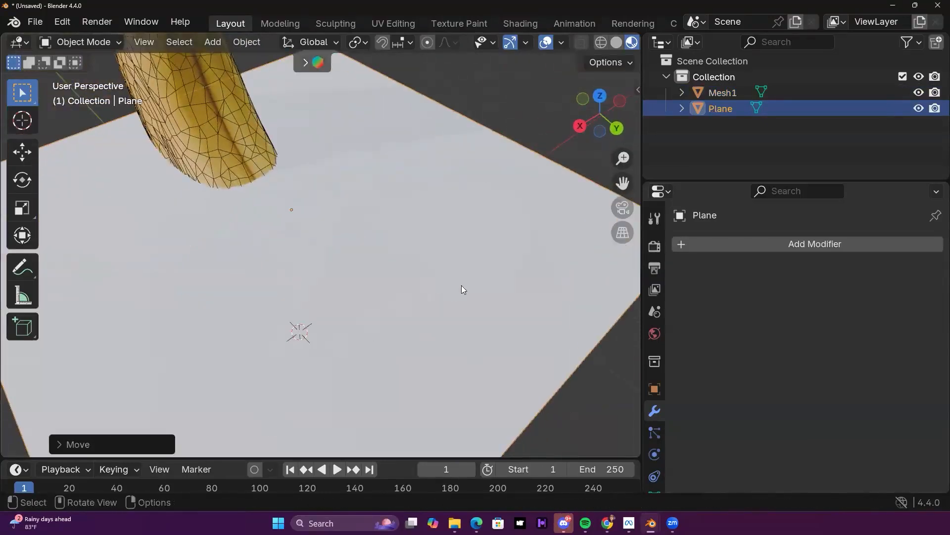
key("s")
left_click(310, 217)
middle_click_drag(309, 217, 452, 77)
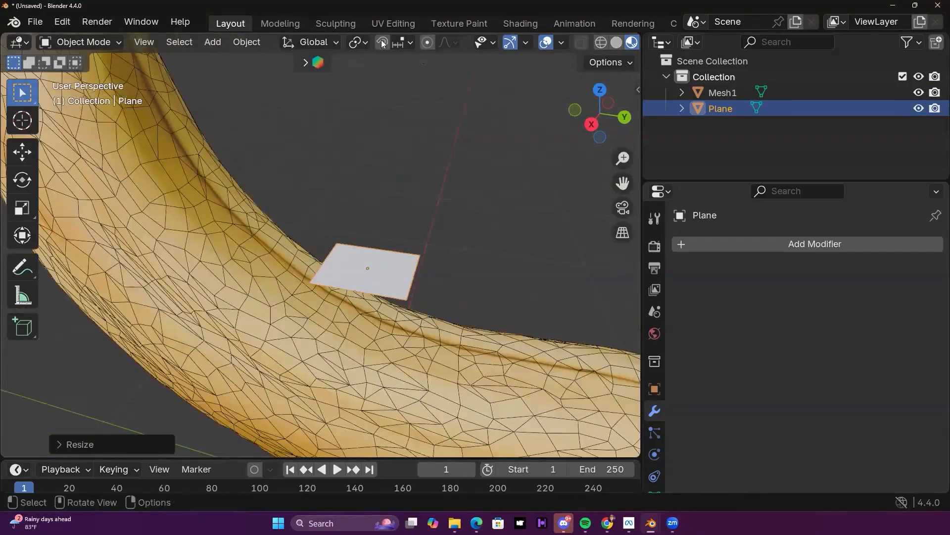
Step: Set snapping to Face targets with the Center snap base and Align Rotation to Target enabled
left_click(410, 41)
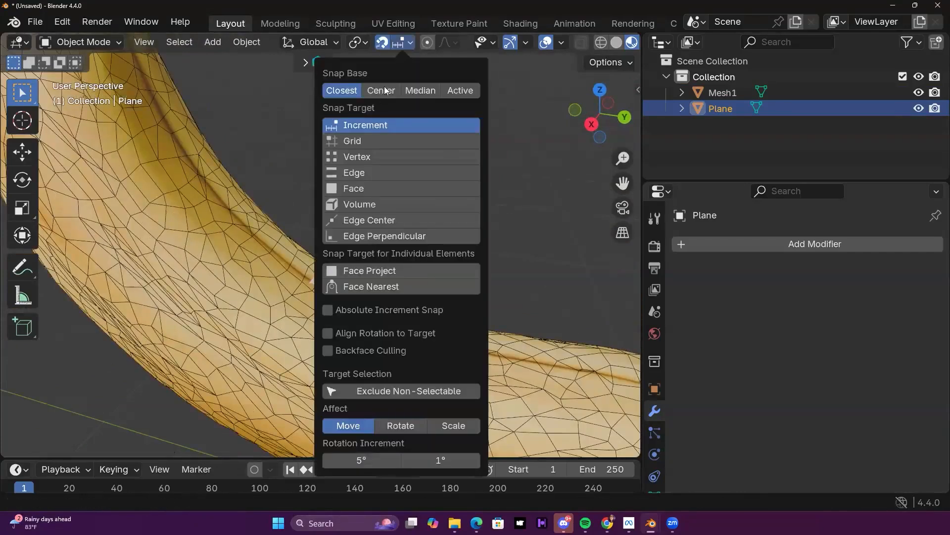
left_click(352, 188)
middle_click_drag(513, 252, 448, 144)
left_click(410, 41)
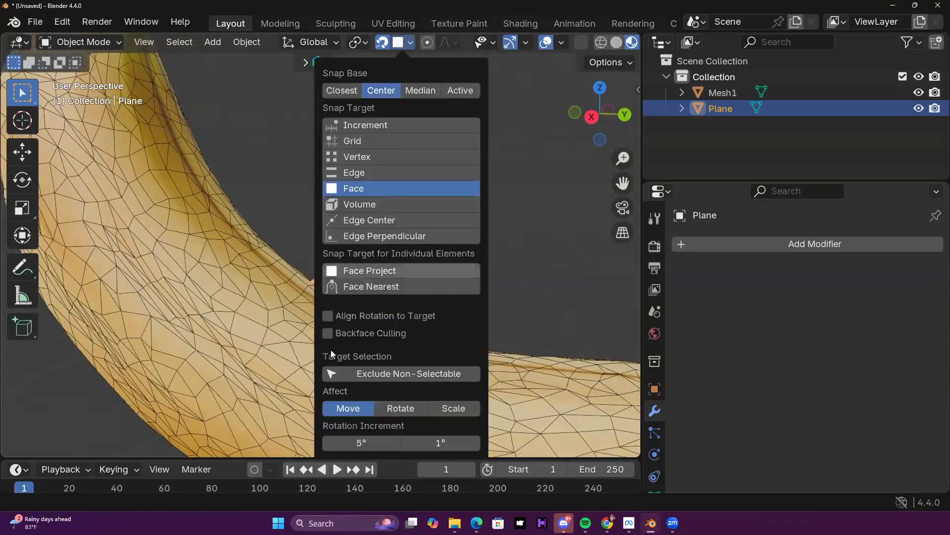
left_click(327, 316)
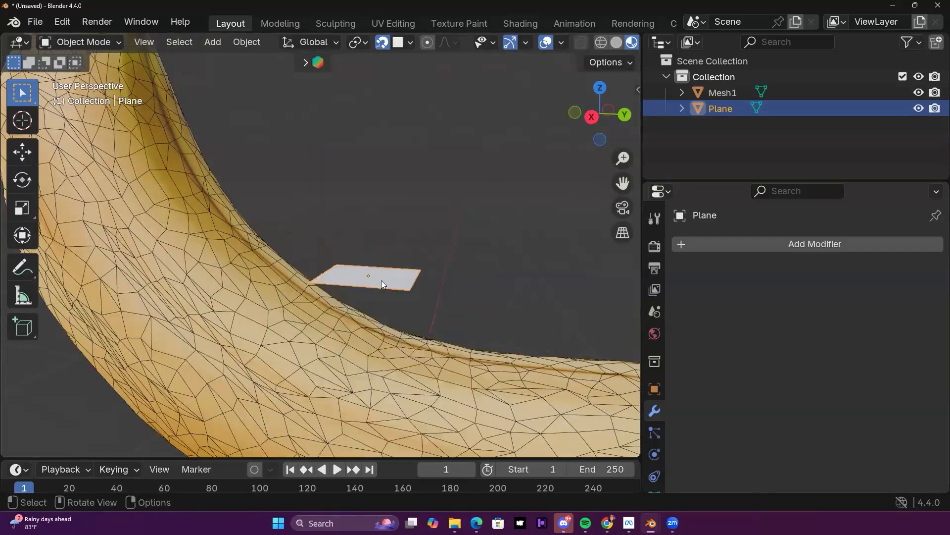
Step: Move the plane so it snaps onto the banana's inner-curve surface
key("g")
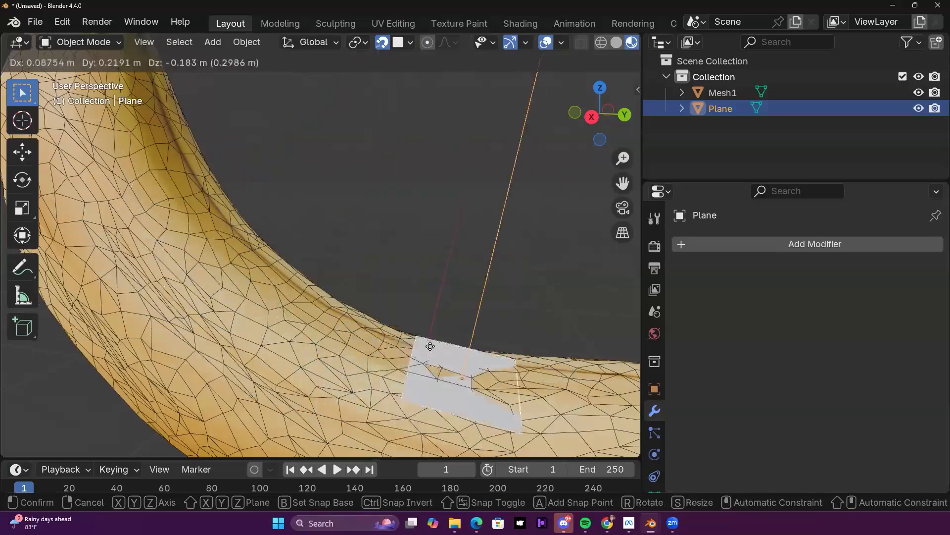
left_click(435, 348)
scroll(520, 332, "down", 5)
middle_click_drag(475, 344, 377, 382)
scroll(392, 282, "up", 5)
middle_click_drag(403, 342, 399, 296)
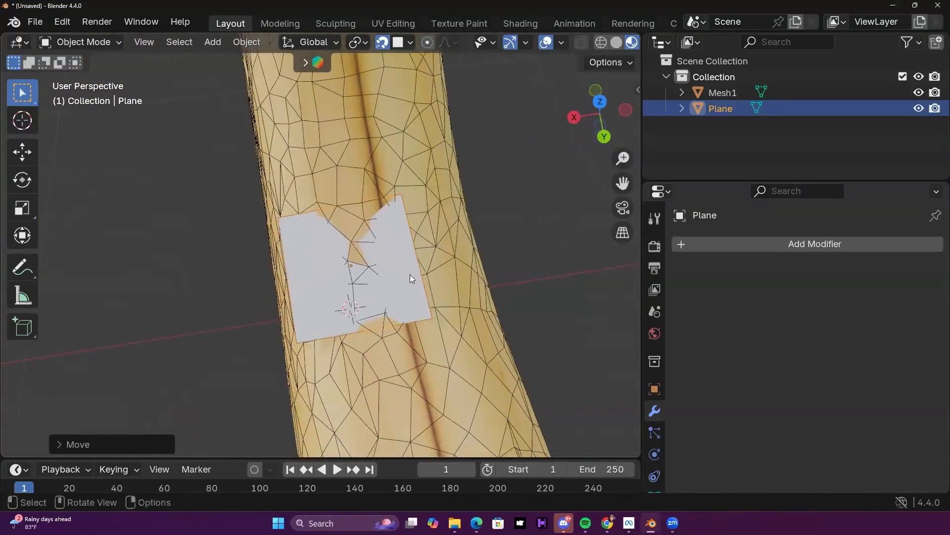
Step: Scale the snapped plane down further to a small retopology patch on the banana's surface
key("s")
left_click(391, 284)
mouse_move(391, 280)
middle_mouse_down()
mouse_move(546, 149)
mouse_move(355, 269)
mouse_move(379, 285)
middle_mouse_up()
scroll(439, 269, "up", 2)
middle_click_drag(439, 269, 136, 71)
Step: Enter Edit Mode on the plane and extrude its side edge twice across the banana's surface
key("Tab")
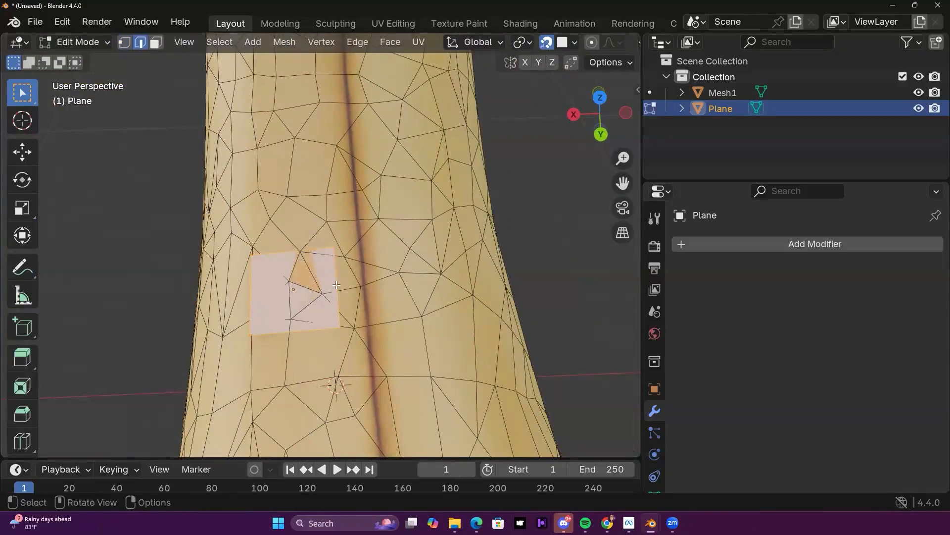
key("g")
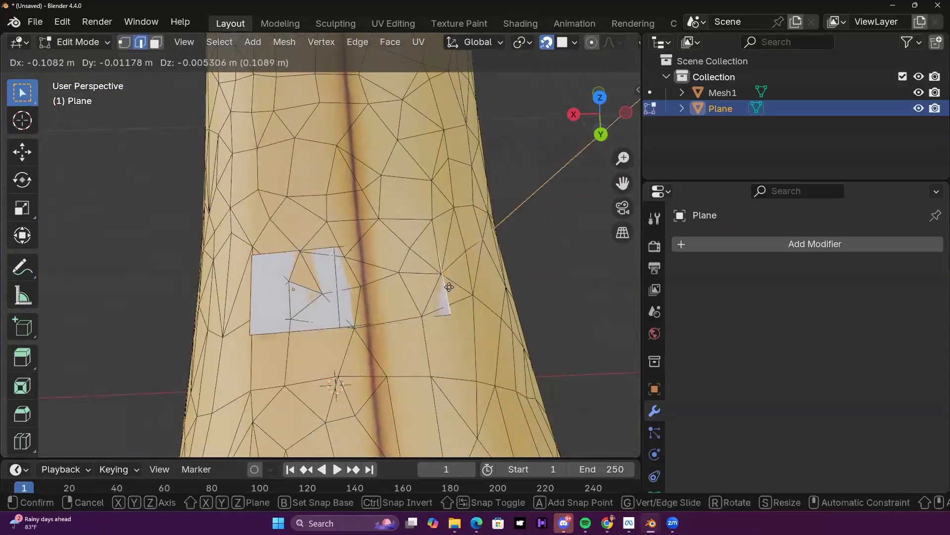
left_click(441, 291)
key("g")
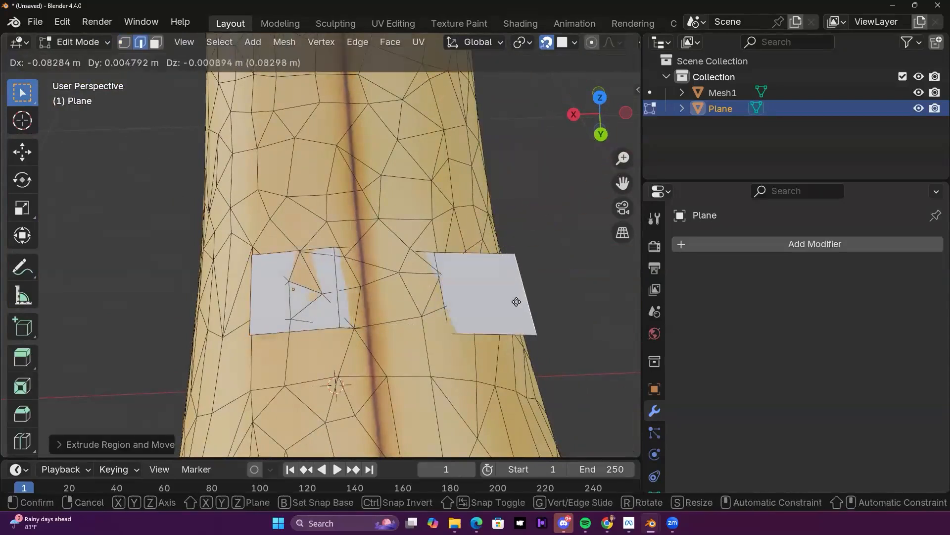
left_click(553, 308)
Step: Extrude the strip's end edge further down the banana's side with X-ray enabled
middle_click_drag(550, 309, 396, 277)
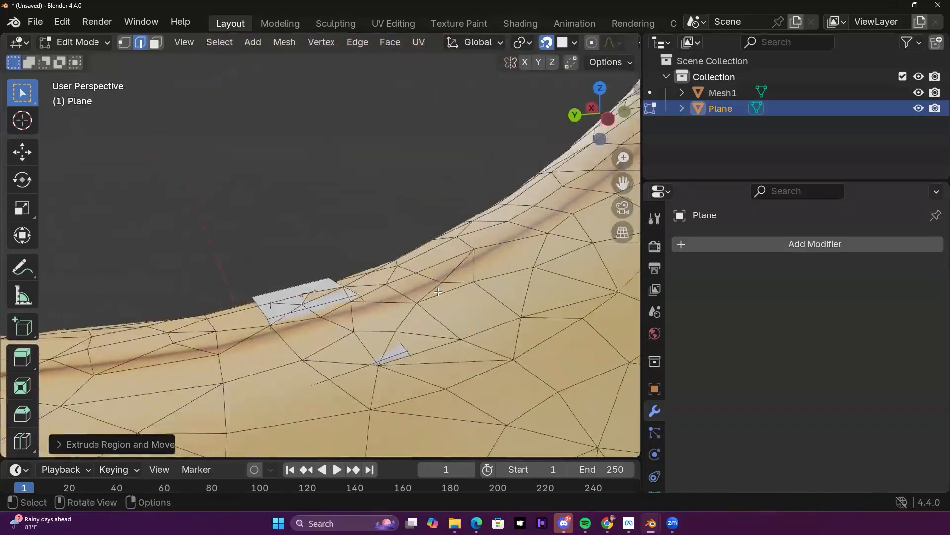
scroll(391, 307, "down", 3)
middle_click_drag(381, 345, 404, 320, "shift")
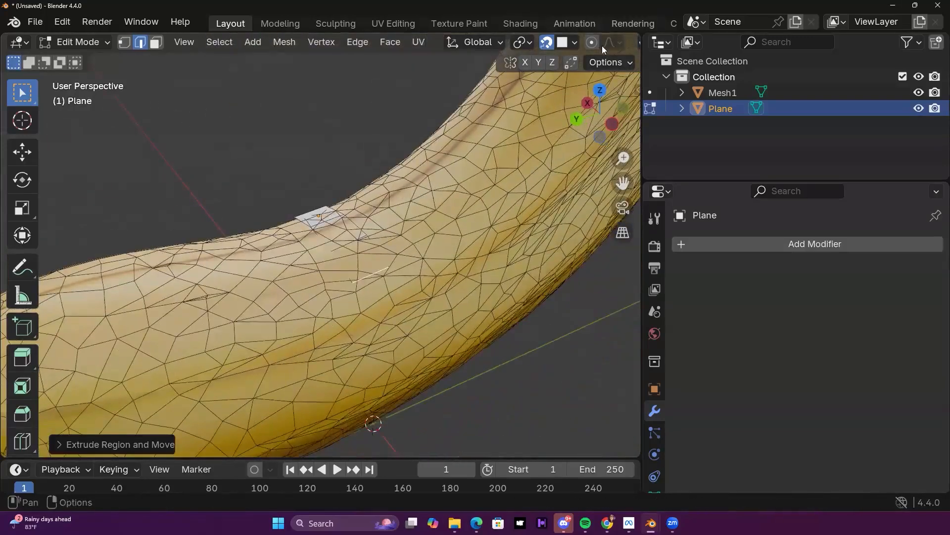
middle_click_drag(432, 188, 307, 296)
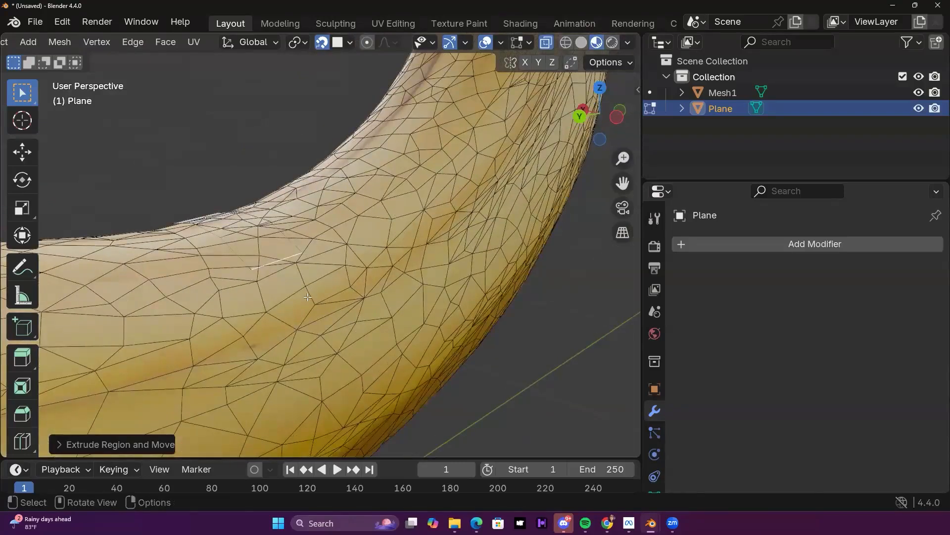
left_click(343, 358)
middle_click_drag(341, 297, 307, 74)
middle_click_drag(413, 364, 421, 317)
scroll(371, 261, "down", 3)
middle_click_drag(296, 198, 342, 228, "shift")
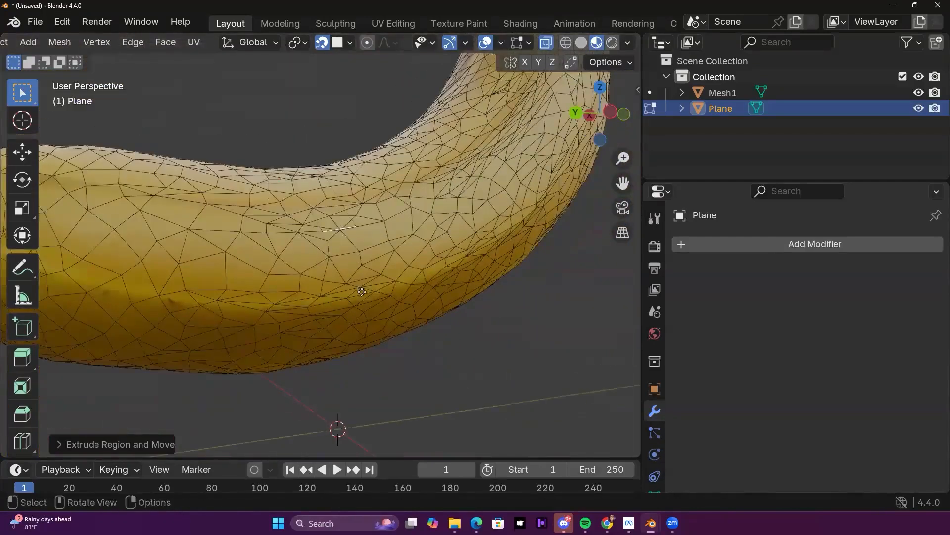
middle_click_drag(337, 237, 590, 25)
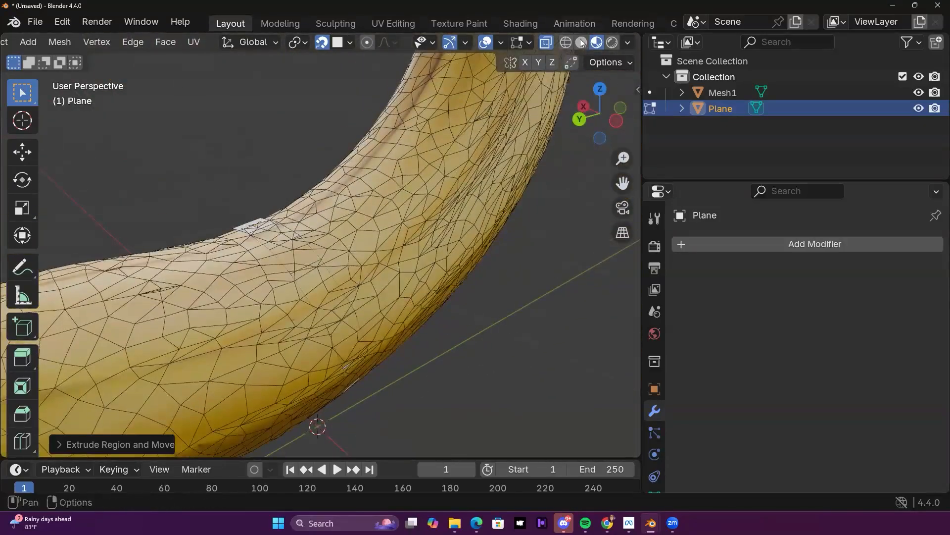
Step: Switch the viewport to solid shading and extrude the plane strip's end edge further around the banana
left_click(582, 43)
mouse_move(268, 198)
middle_mouse_down()
mouse_move(255, 180)
mouse_move(308, 202)
mouse_move(266, 178)
mouse_move(193, 197)
mouse_move(297, 244)
mouse_move(342, 231)
mouse_move(345, 261)
mouse_move(345, 248)
middle_mouse_up()
key("e")
left_click(316, 318)
key("e")
middle_click_drag(288, 373, 385, 226)
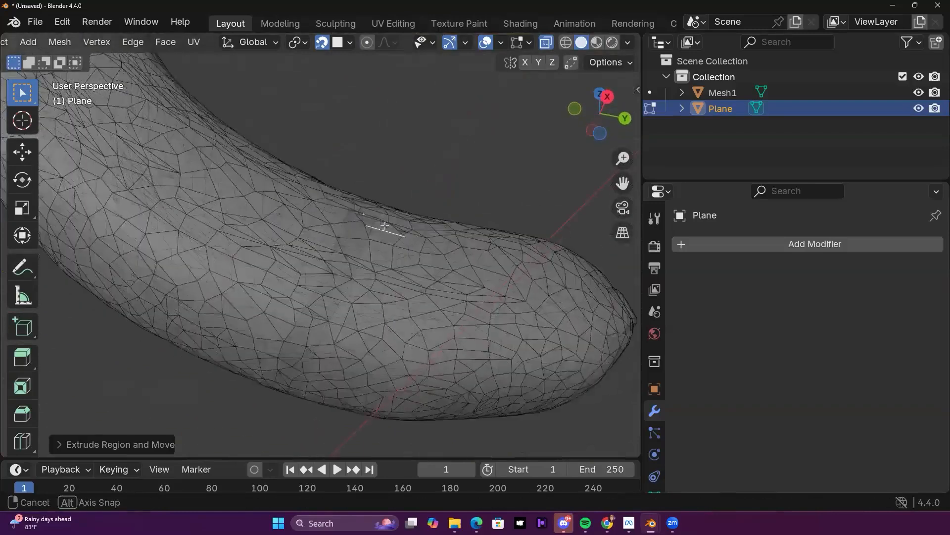
Step: Extrude the strip's end edge in further segments down the banana's side towards its underside
key("e")
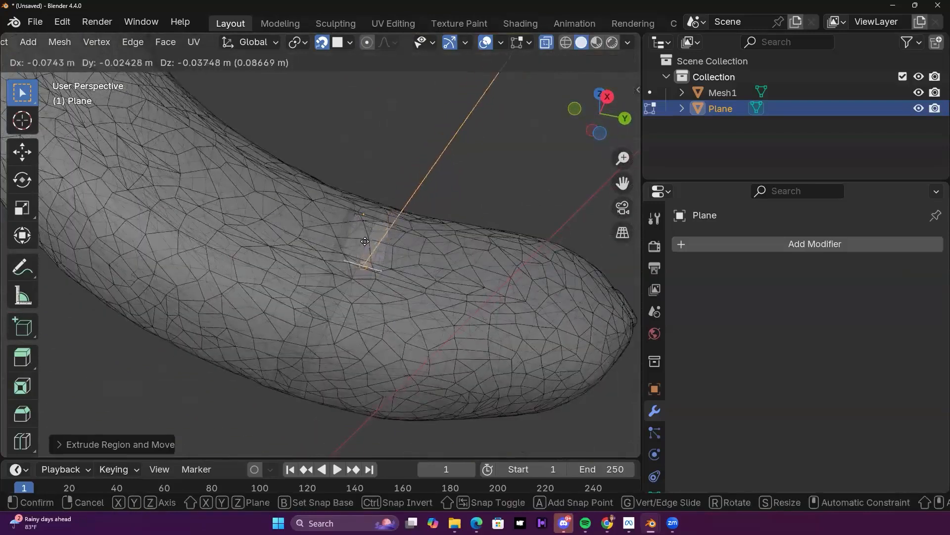
middle_click_drag(378, 233, 377, 227)
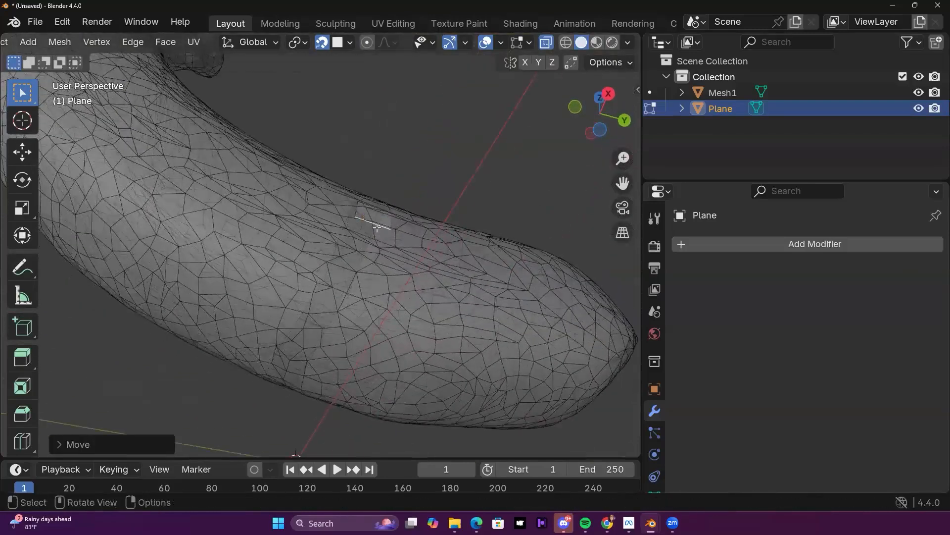
left_click(357, 264)
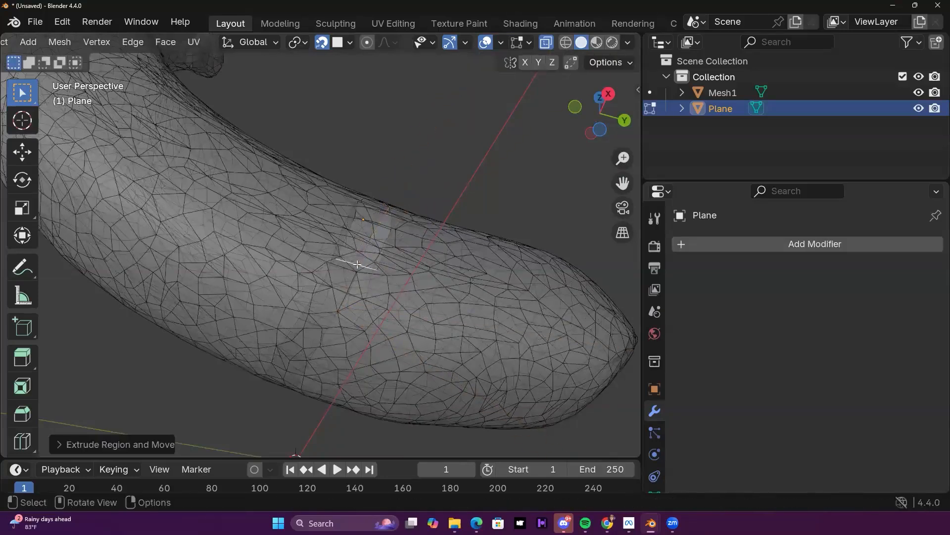
left_click(326, 346)
middle_click_drag(326, 346, 399, 317)
middle_click_drag(394, 280, 515, 205, "shift")
middle_click_drag(365, 343, 59, 292)
middle_click_drag(233, 327, 391, 284)
middle_click_drag(329, 292, 296, 179, "shift")
scroll(310, 275, "down", 3)
middle_click_drag(397, 199, 425, 219)
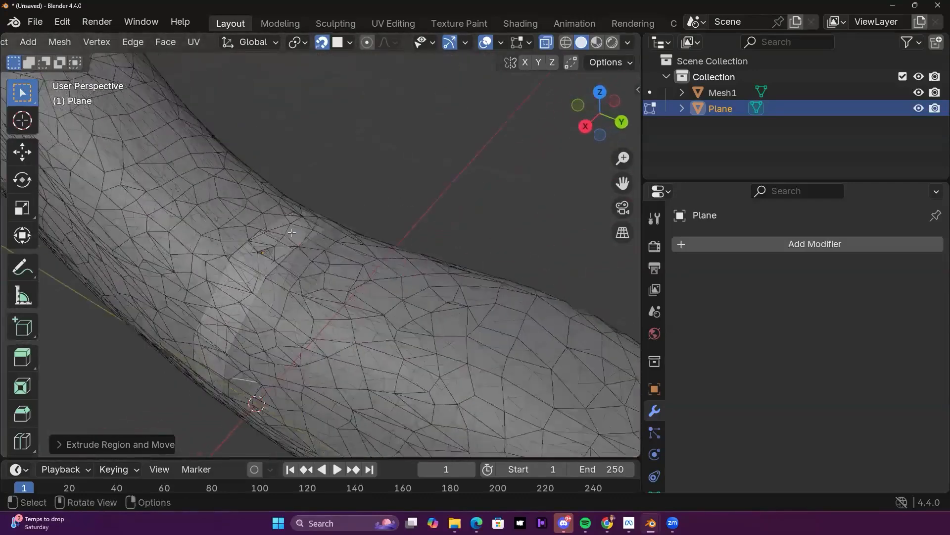
Step: Leave Edit Mode on the plane, deselect everything and turn off X-ray
scroll(359, 259, "down", 3)
mouse_move(393, 283)
middle_mouse_down()
mouse_move(426, 251)
mouse_move(303, 270)
mouse_move(379, 202)
mouse_move(398, 275)
mouse_move(364, 208)
mouse_move(400, 283)
middle_mouse_up()
key("Tab")
key("alt+a")
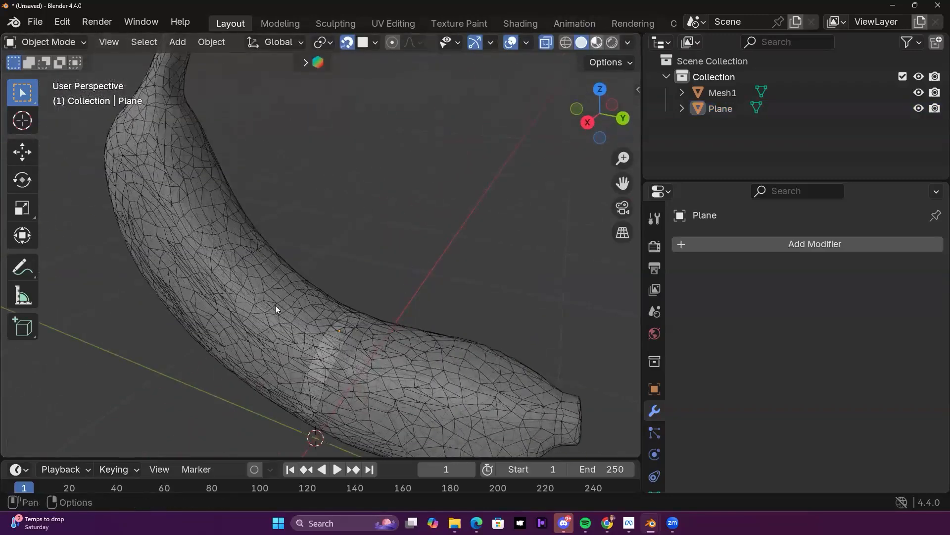
left_click(546, 43)
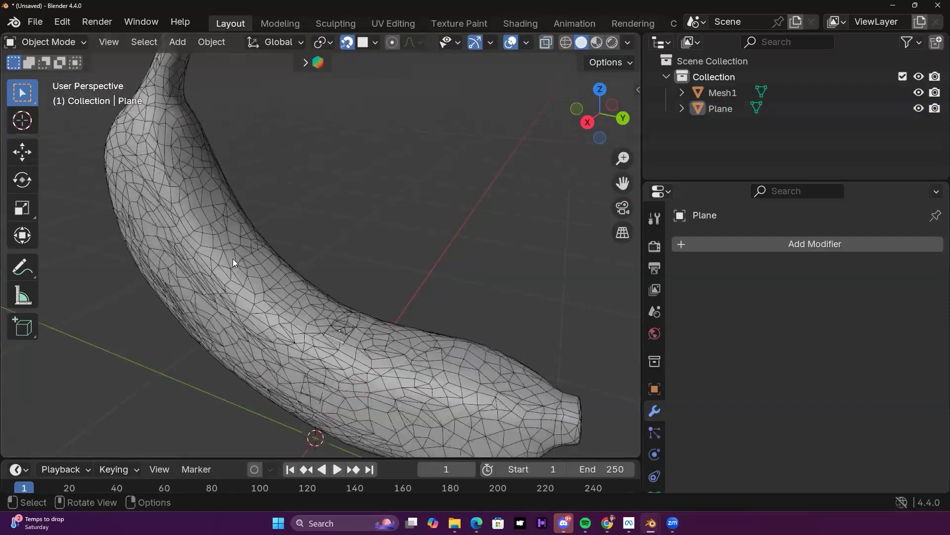
Step: Select the original banana mesh and open the Quad Remesher settings for it
left_click(233, 259)
scroll(382, 227, "down", 4)
middle_click_drag(386, 227, 409, 218)
scroll(398, 269, "up", 3)
scroll(397, 266, "up", 1)
scroll(369, 232, "down", 2)
scroll(381, 233, "up", 2)
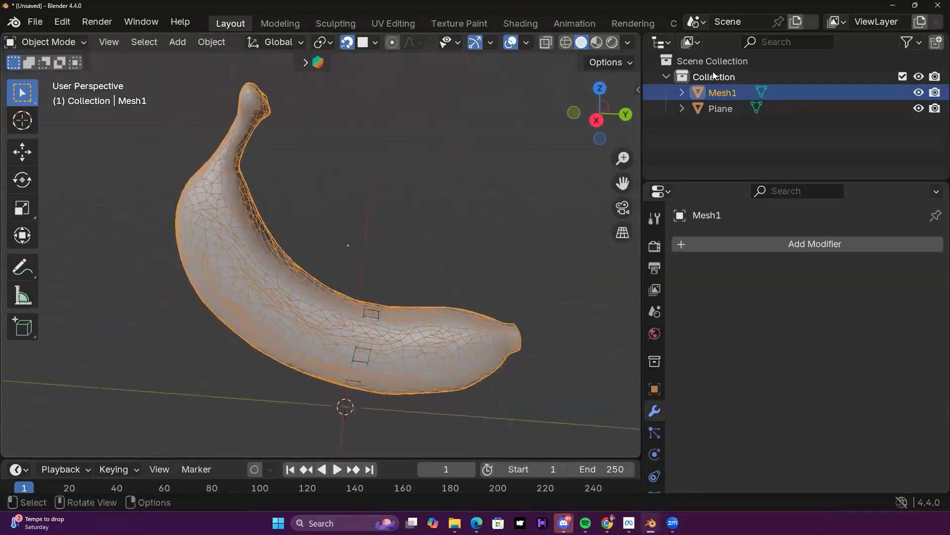
left_click(639, 89)
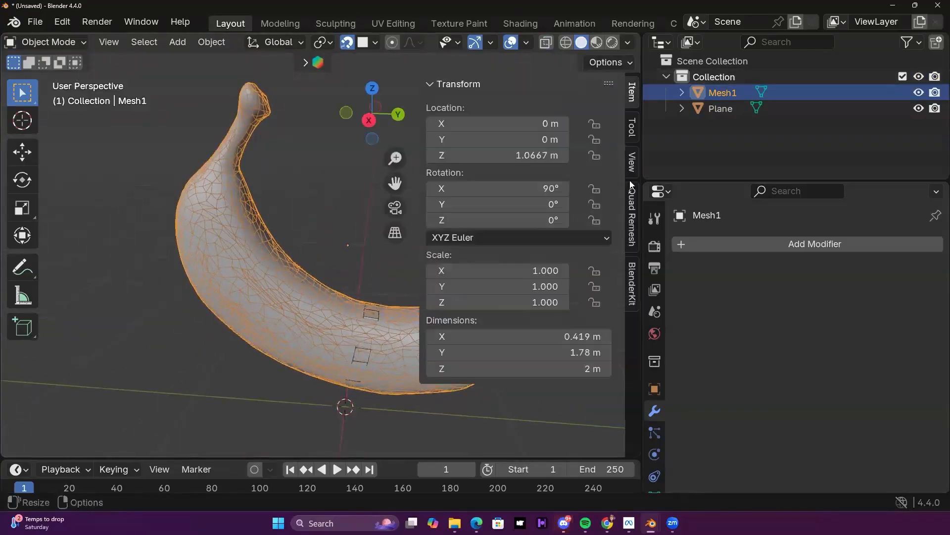
left_click(633, 225)
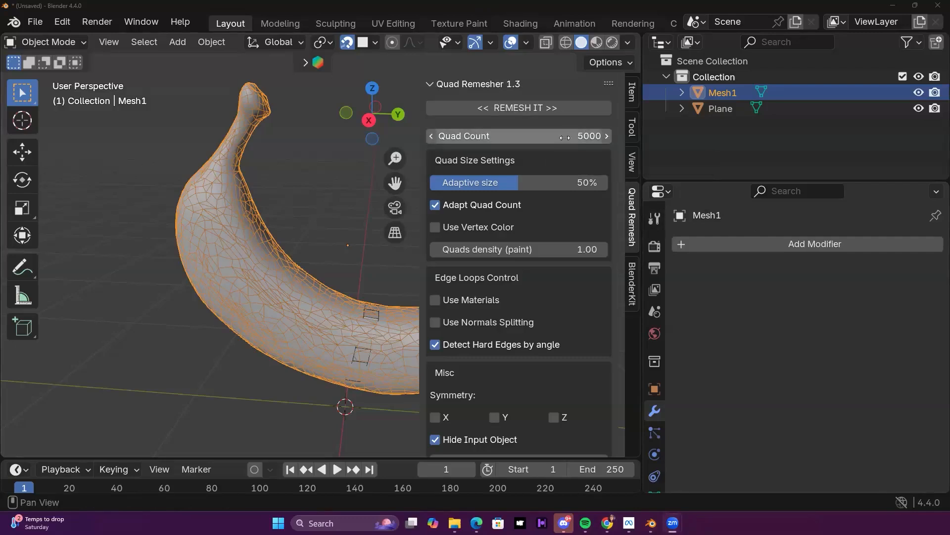
scroll(357, 187, "down", 3)
middle_click_drag(359, 188, 231, 179)
scroll(328, 192, "up", 2)
scroll(231, 179, "up", 1)
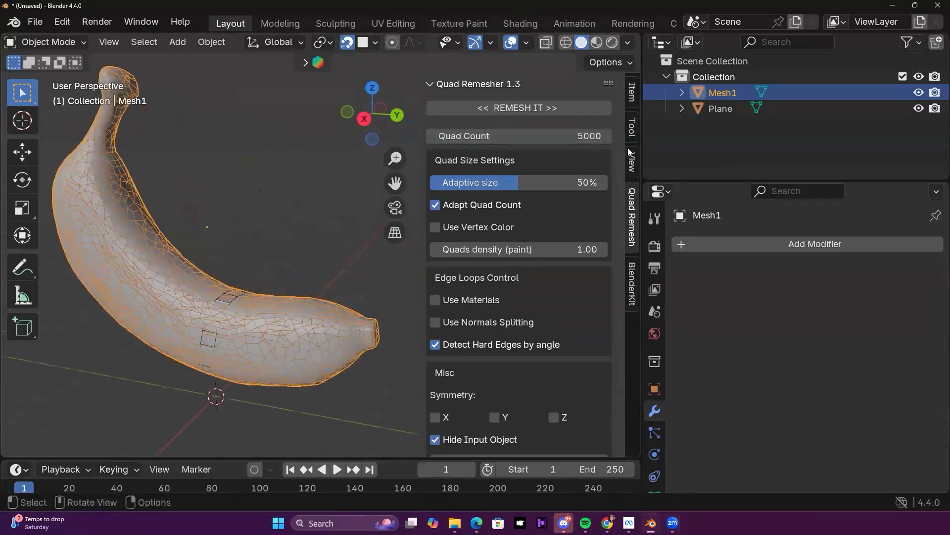
Step: Set the Quad Count to 80, remesh the banana with Quad Remesher and hide the settings sidebar
left_click(598, 135)
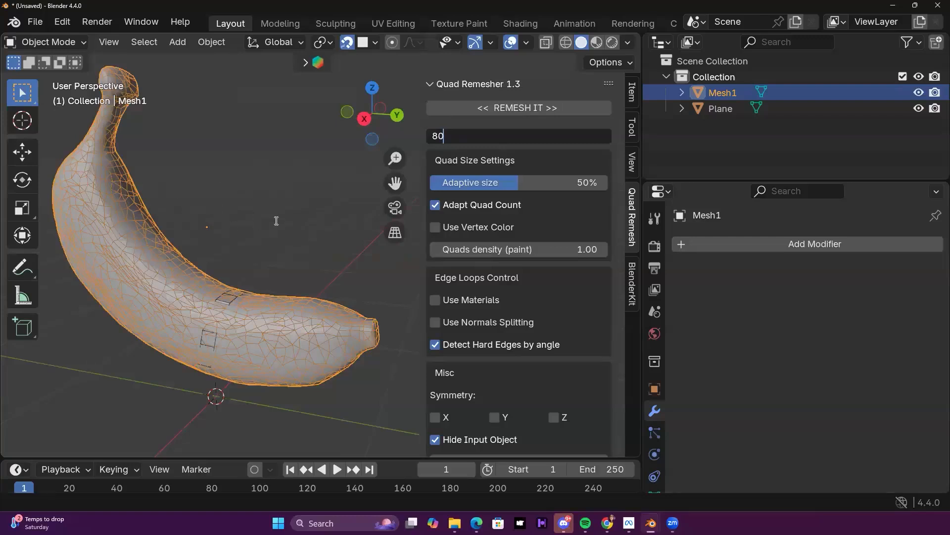
type("80")
key("Return")
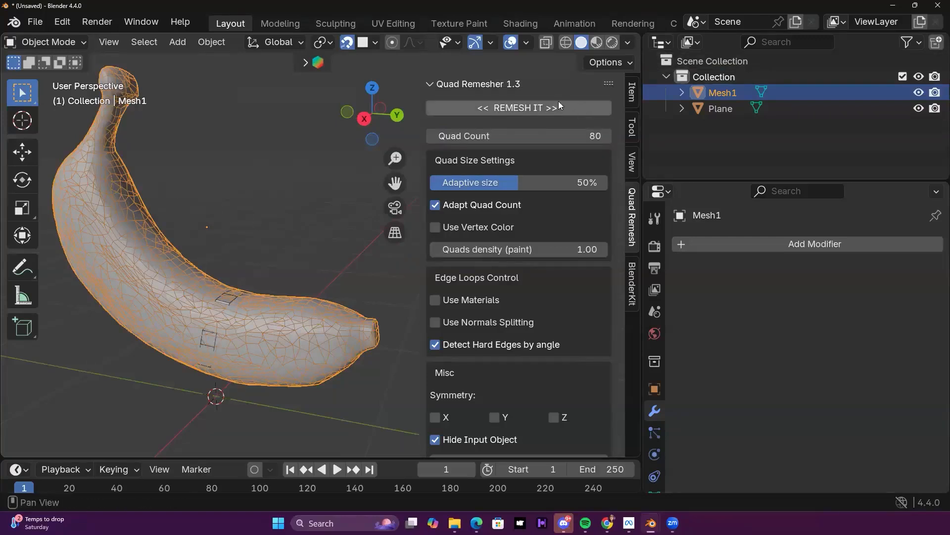
left_click(557, 108)
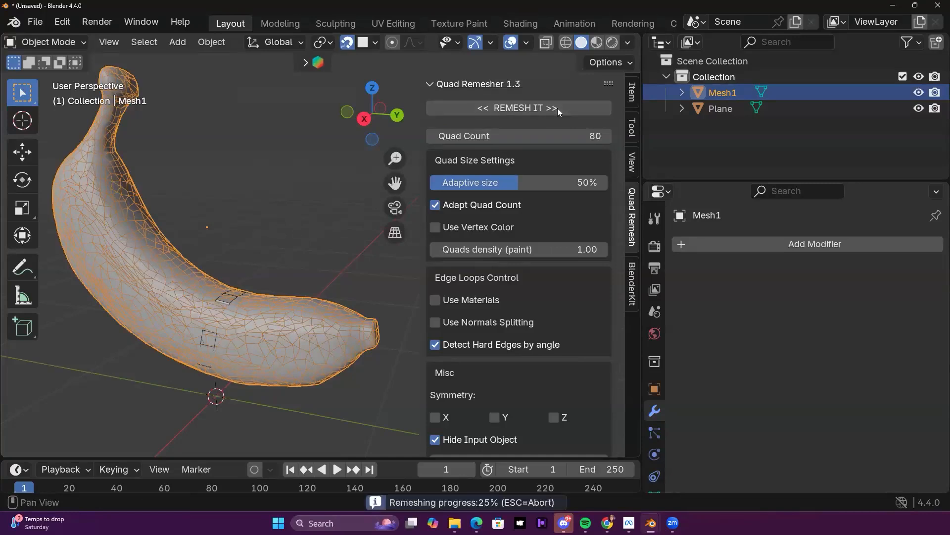
scroll(206, 228, "down", 3)
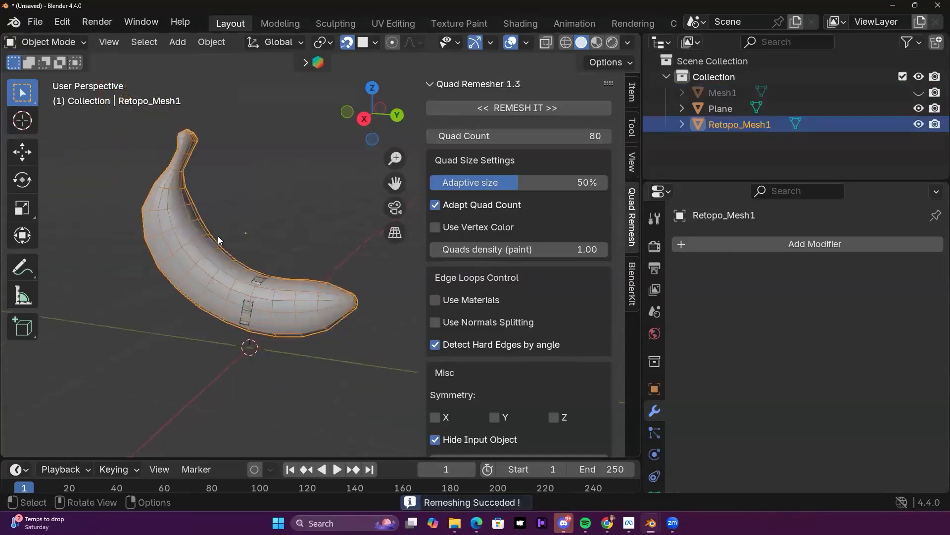
middle_click_drag(348, 252, 337, 228)
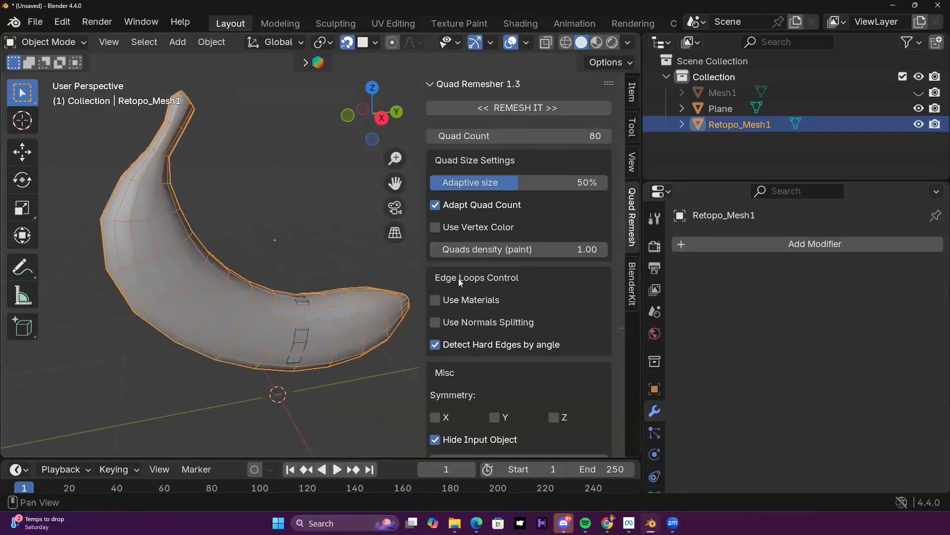
key("n")
middle_click_drag(462, 268, 547, 237)
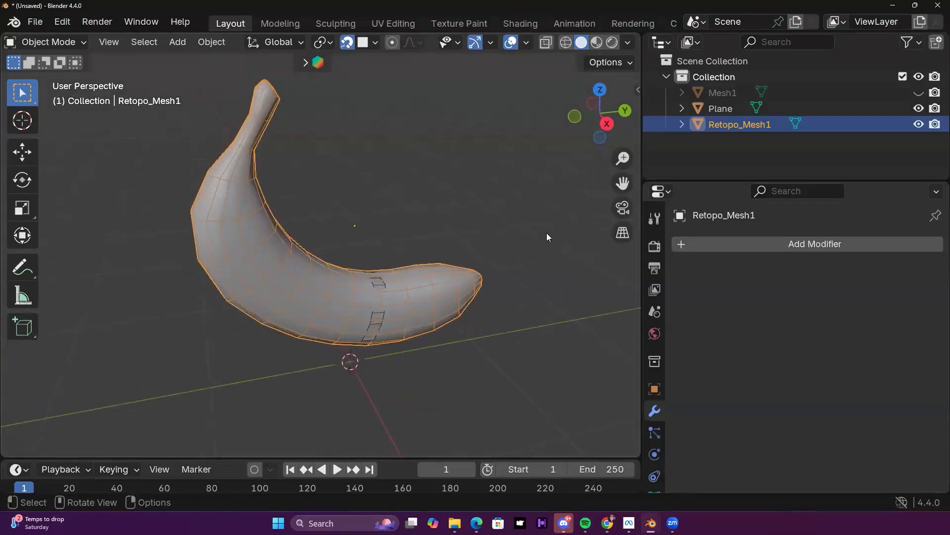
middle_click_drag(501, 224, 375, 187)
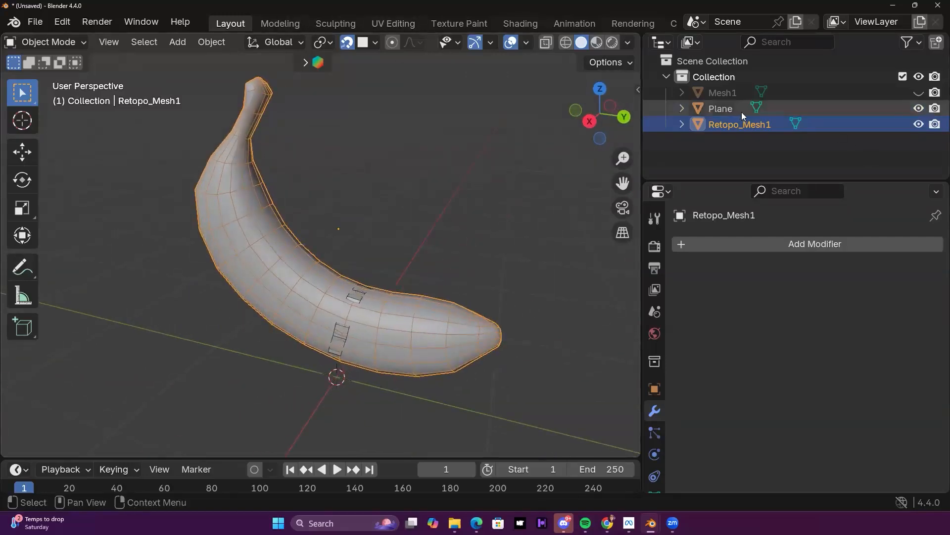
Step: Show the original Mesh1 and hide both the Plane and Retopo_Mesh1, keeping Mesh1 selected
left_click(724, 108)
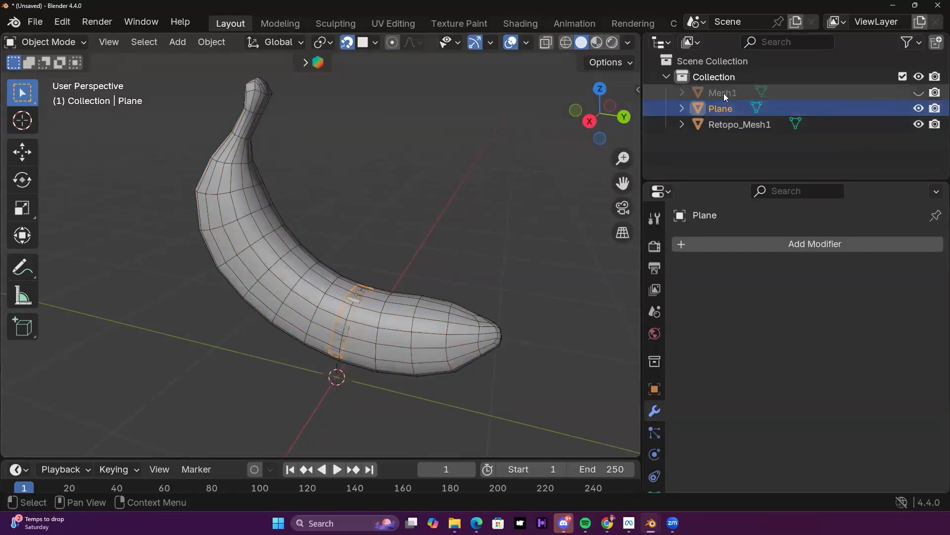
left_click(918, 93)
left_click(698, 92)
left_click(682, 124)
left_click(682, 125)
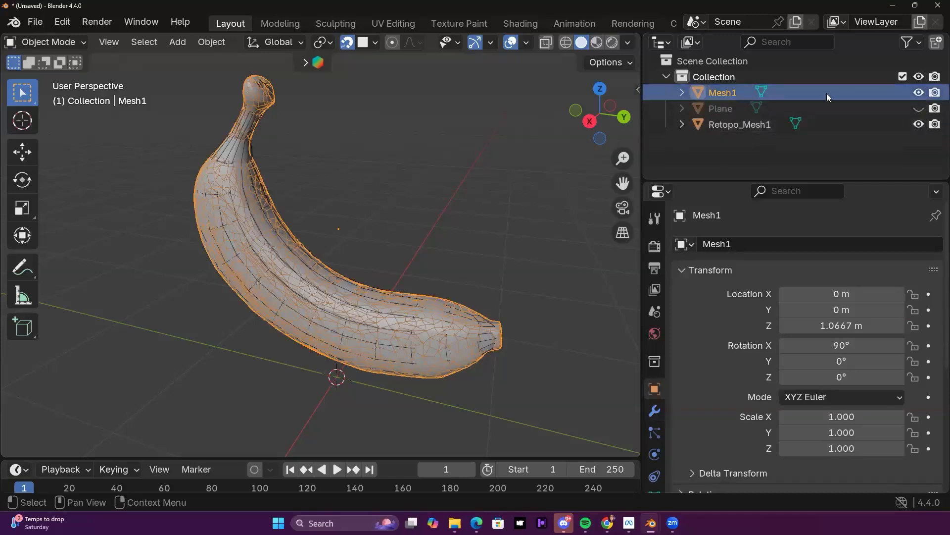
left_click(919, 125)
middle_click_drag(356, 196, 122, 133)
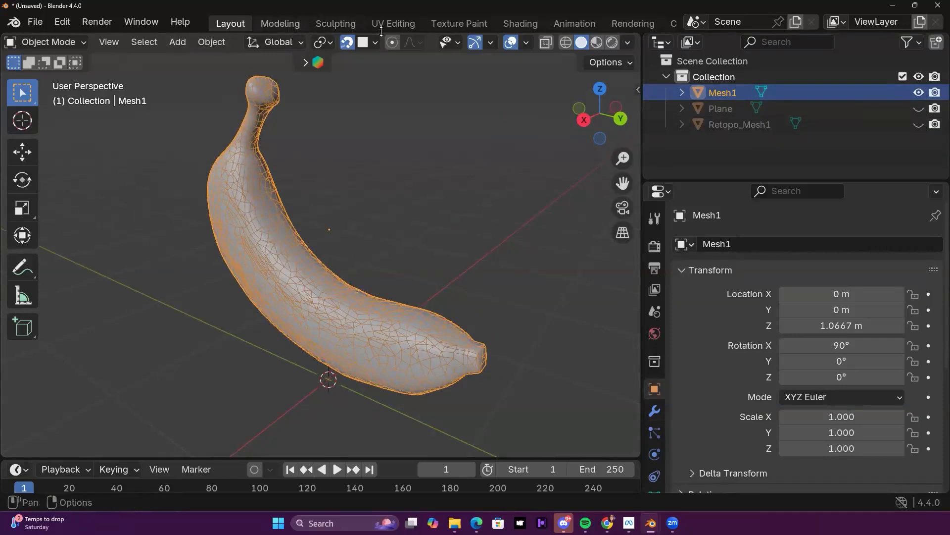
Step: Open Mesh1 in the UV Editing workspace and examine its UV islands over the banana texture
left_click(394, 24)
scroll(262, 250, "down", 8)
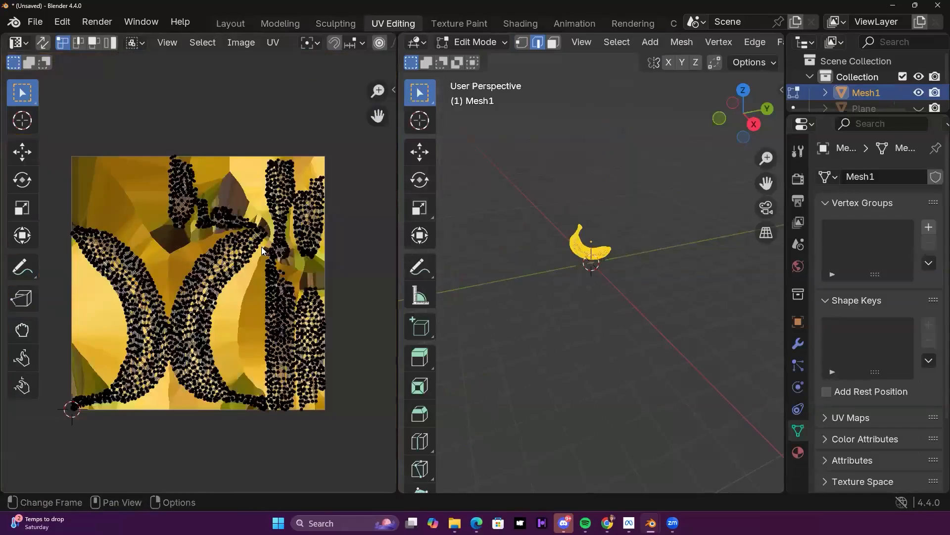
scroll(274, 250, "up", 5)
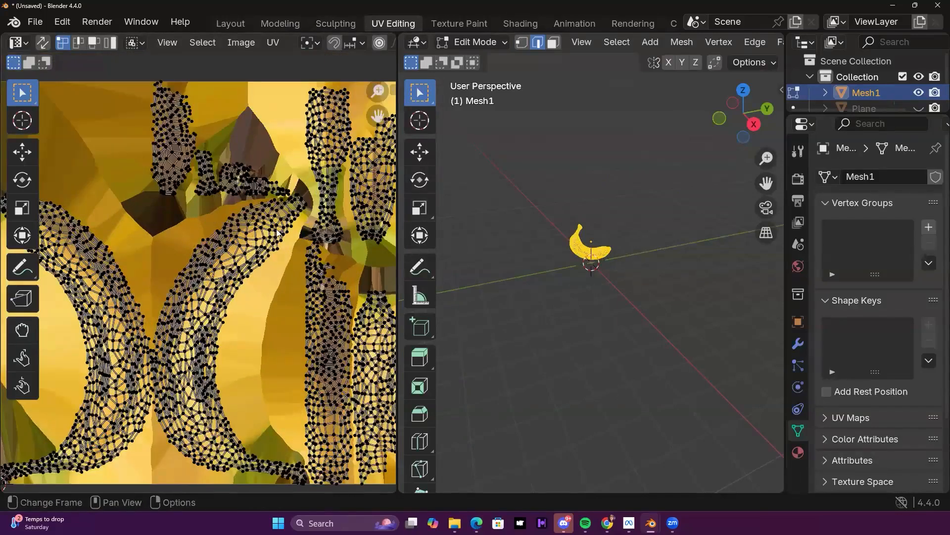
scroll(276, 229, "down", 1)
scroll(280, 216, "down", 1)
mouse_move(280, 216)
middle_mouse_down("shift")
mouse_move(251, 249)
mouse_move(256, 259)
mouse_move(270, 201)
mouse_move(284, 221)
mouse_move(280, 208)
middle_mouse_up("shift")
scroll(239, 235, "up", 3)
scroll(291, 234, "down", 2)
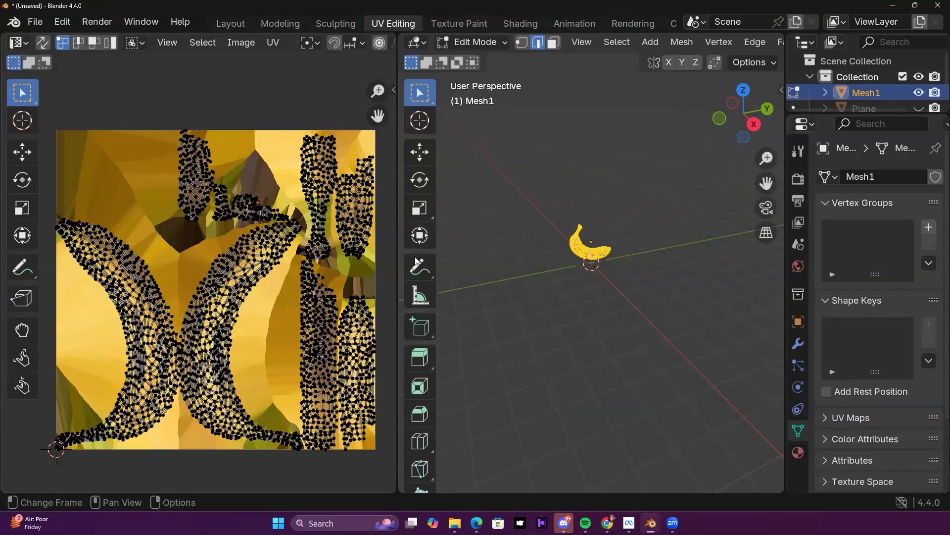
Step: Examine the original banana's mesh from several angles in the 3D view beside its UV layout
scroll(673, 248, "up", 3)
middle_click_drag(590, 278, 466, 255)
scroll(663, 191, "up", 3)
middle_click_drag(634, 278, 596, 381, "shift")
middle_click_drag(562, 225, 511, 308)
middle_click_drag(539, 279, 584, 267)
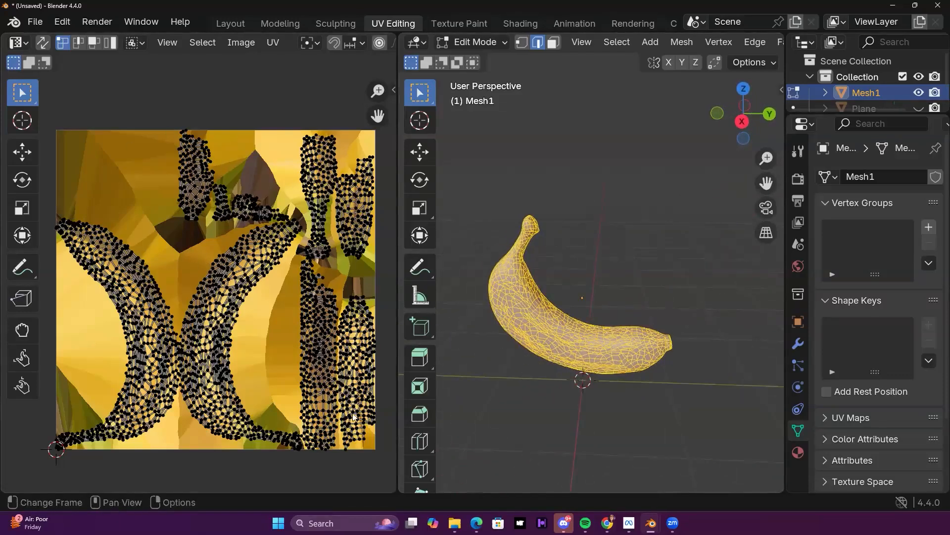
middle_click_drag(668, 297, 620, 307)
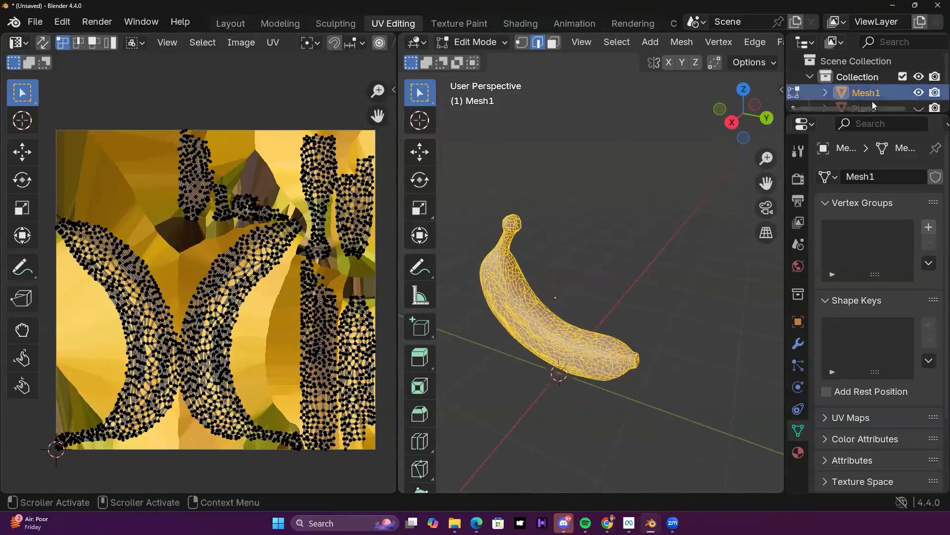
Step: Enlarge the Outliner, show Retopo_Mesh1, hide Mesh1 and enter Edit Mode on the remeshed banana
left_click_drag(880, 115, 907, 271)
left_click(919, 124)
left_click(919, 93)
middle_click_drag(579, 288, 518, 321)
key("Tab")
left_click(520, 317)
key("Tab")
middle_click_drag(611, 278, 586, 283)
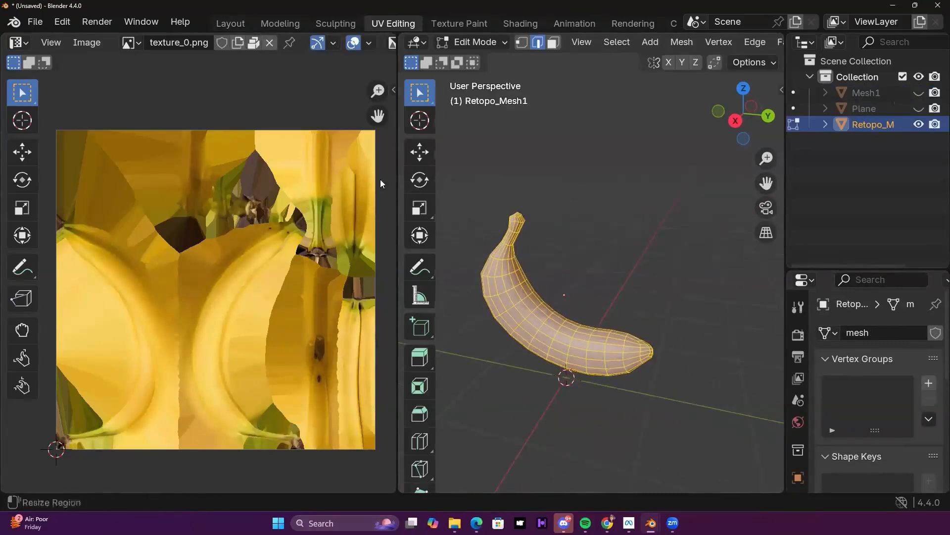
Step: Widen the 3D view and examine the remeshed banana's edge flow from the tip to the stem
left_click_drag(399, 163, 94, 153)
mouse_move(490, 306)
middle_mouse_down()
mouse_move(461, 316)
mouse_move(481, 309)
middle_mouse_up()
scroll(402, 302, "up", 3)
middle_click_drag(473, 217, 158, 193)
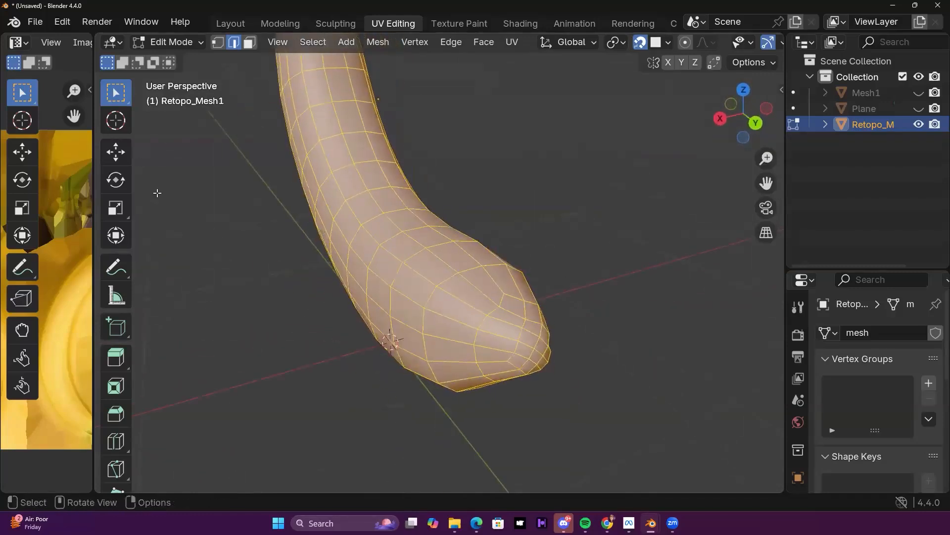
middle_click_drag(527, 248, 463, 457)
middle_click_drag(512, 342, 406, 454)
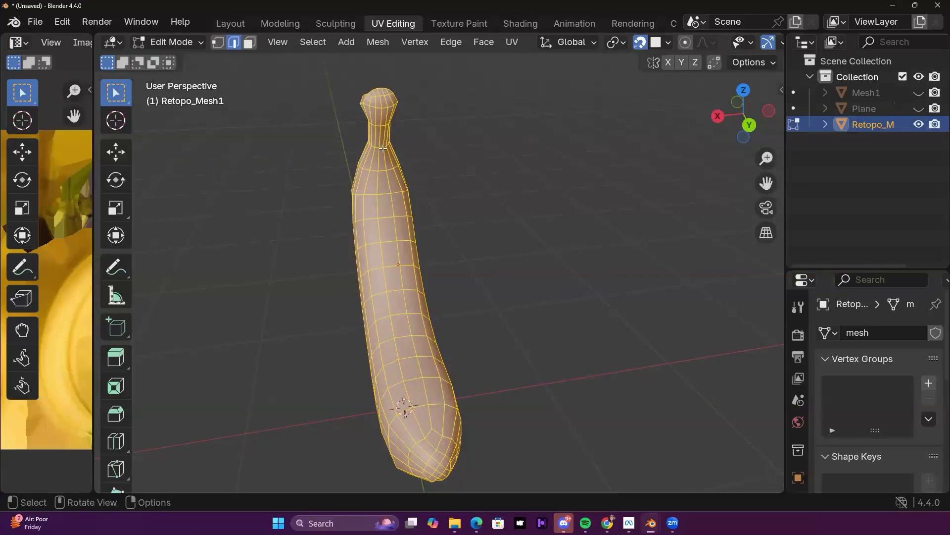
middle_click_drag(504, 290, 582, 329)
scroll(406, 228, "up", 2)
middle_click_drag(582, 329, 502, 229)
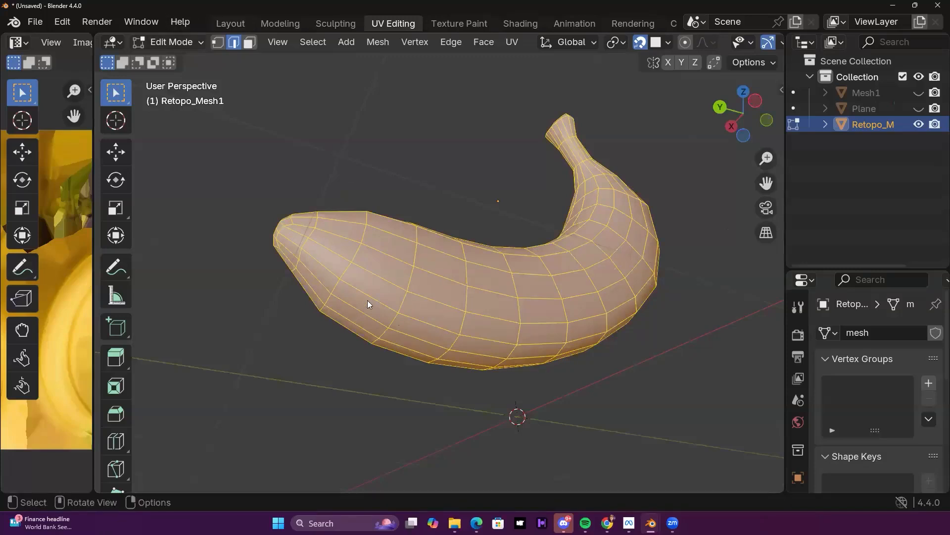
Step: Deselect the mesh and select an edge loop running lengthwise along the remeshed banana
left_click(360, 155)
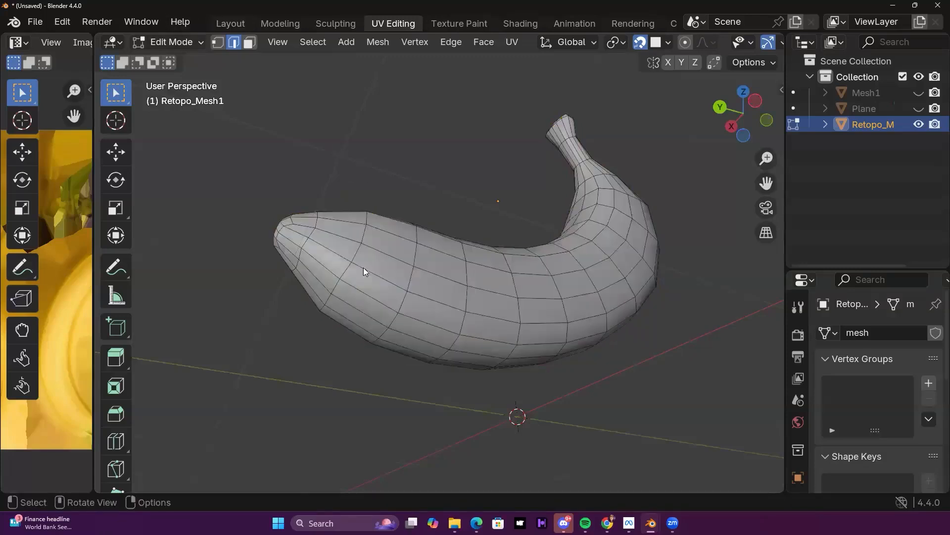
left_click(337, 255, "alt")
middle_click_drag(409, 241, 569, 324)
middle_click_drag(646, 333, 490, 321)
middle_click_drag(490, 322, 450, 294)
scroll(485, 271, "up", 1)
scroll(490, 279, "down", 3)
scroll(501, 314, "down", 2)
scroll(501, 314, "up", 2)
middle_click_drag(525, 338, 450, 377)
scroll(418, 350, "up", 5)
middle_click_drag(419, 349, 503, 321)
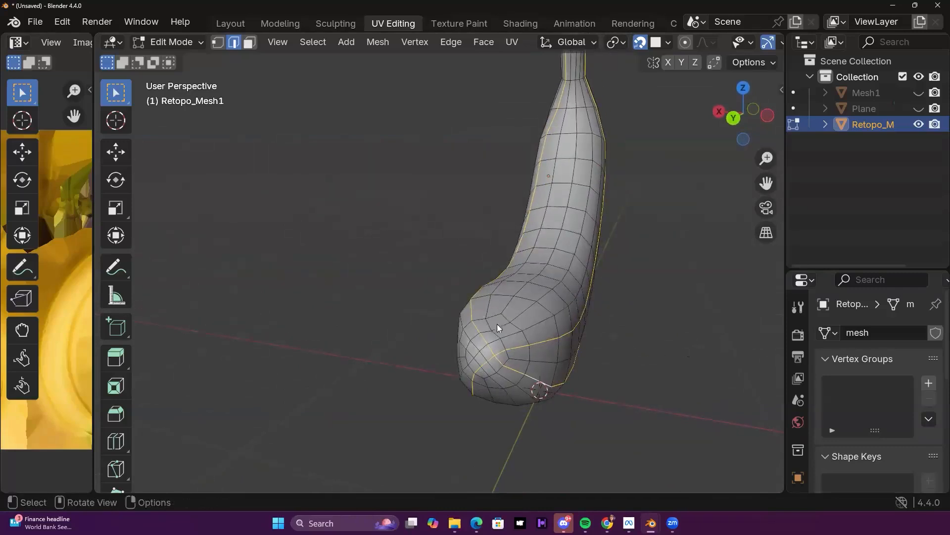
Step: Select the edge loop around the remeshed banana's blunt tip instead of the lengthwise loop
left_click(501, 320)
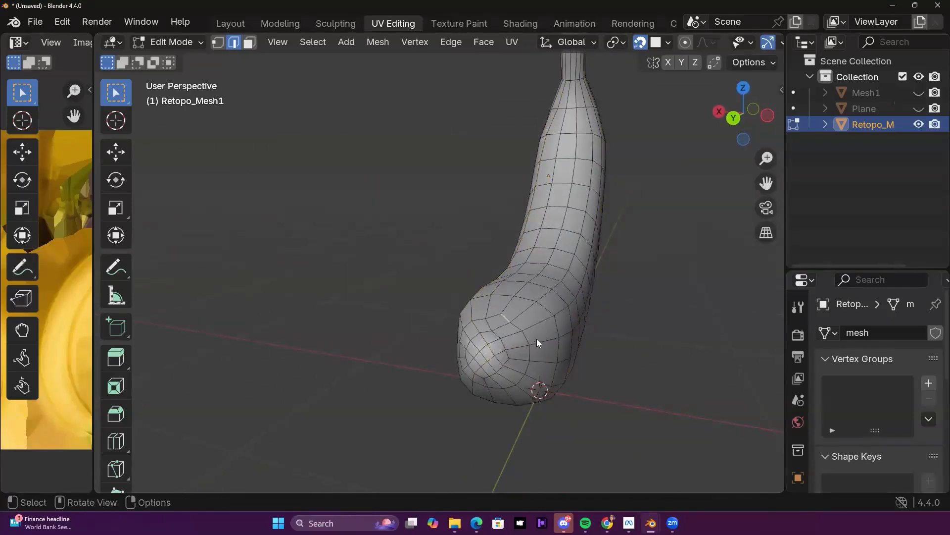
left_click(519, 330, "alt")
middle_click_drag(610, 333, 390, 270)
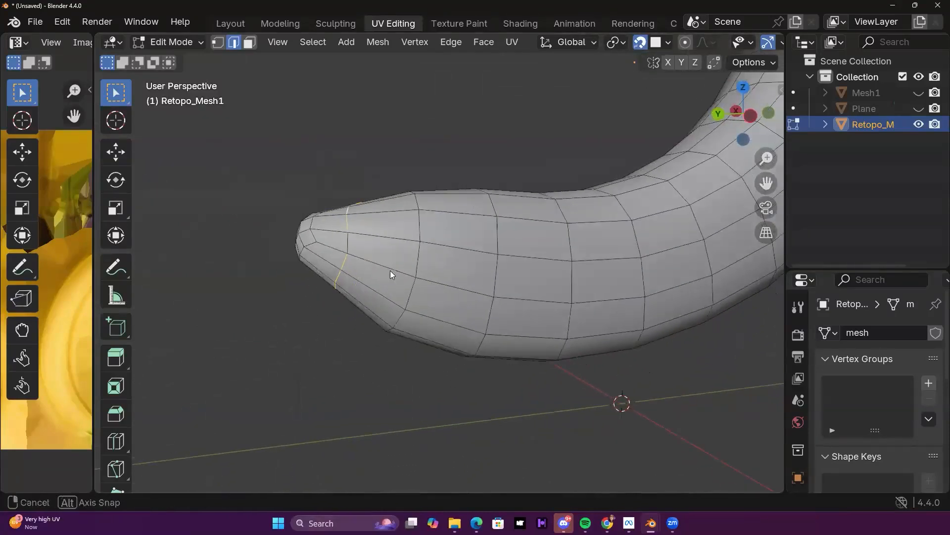
middle_click_drag(623, 306, 554, 318)
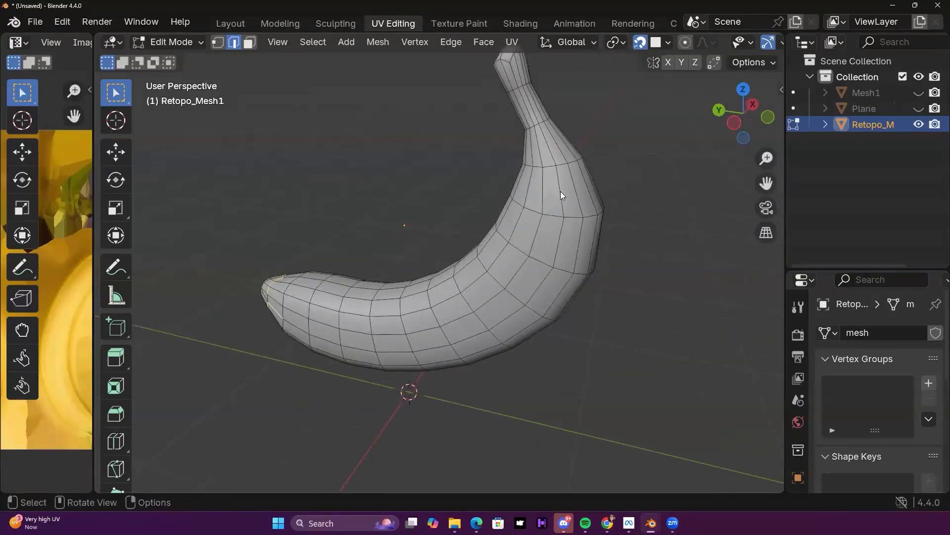
Step: Try to extend the edge selection from the blunt tip along the banana's inner side to the neck, and undo it
middle_click_drag(552, 229, 583, 148)
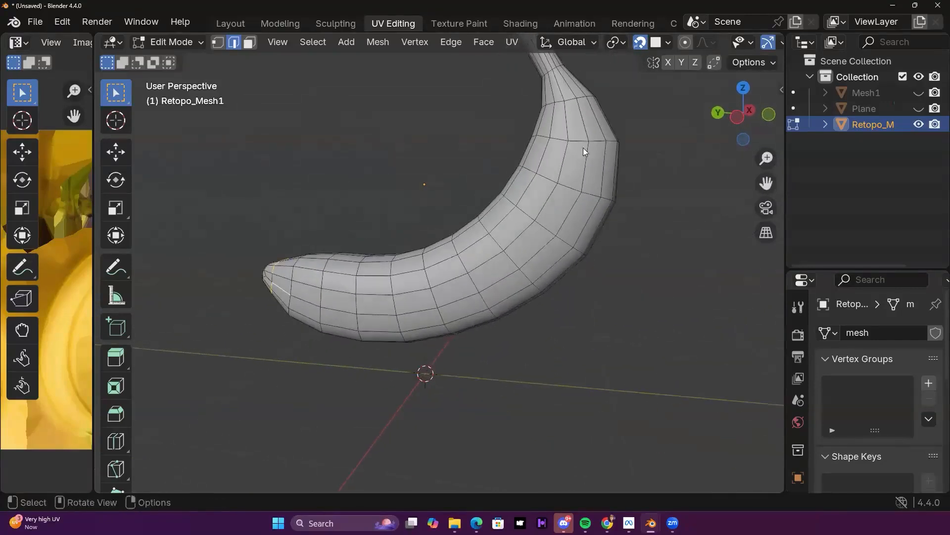
left_click(571, 92, "ctrl")
middle_click_drag(595, 107, 610, 117)
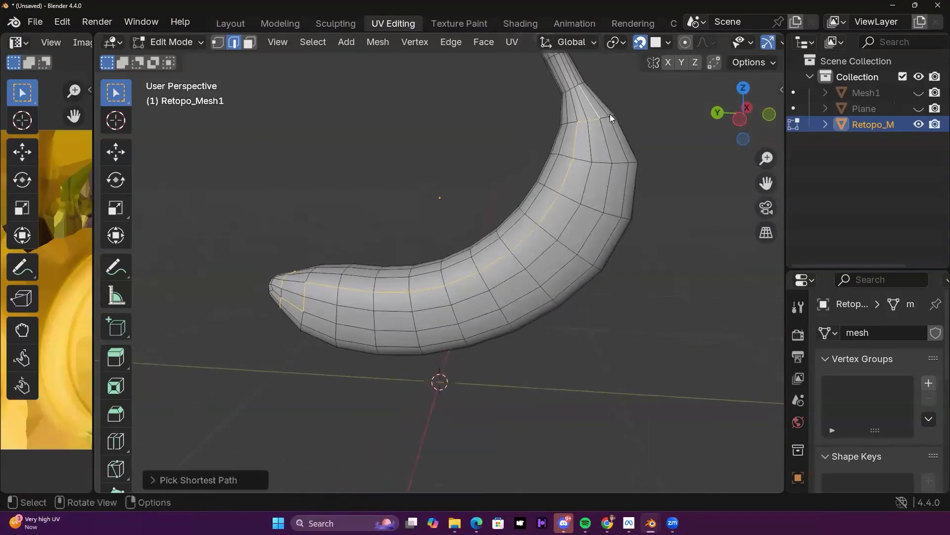
key("ctrl+z")
Step: Extend the edge selection from the blunt tip's loop along the banana's lower outer side up to the stem using shortest paths
left_click(525, 295, "ctrl")
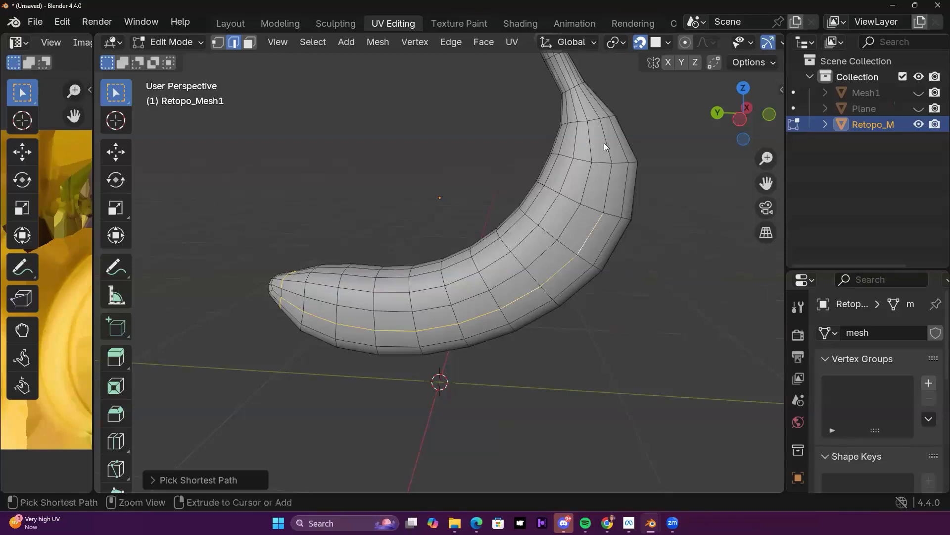
middle_click_drag(612, 163, 531, 221)
scroll(531, 221, "up", 2)
left_click(510, 239, "ctrl")
Step: Complete the edge selection with the loop around the stem's end and check it from all sides
middle_click_drag(587, 202, 352, 235)
middle_click_drag(602, 283, 531, 217, "shift")
scroll(531, 217, "up", 3)
middle_click_drag(594, 248, 551, 184)
middle_click_drag(611, 201, 599, 363)
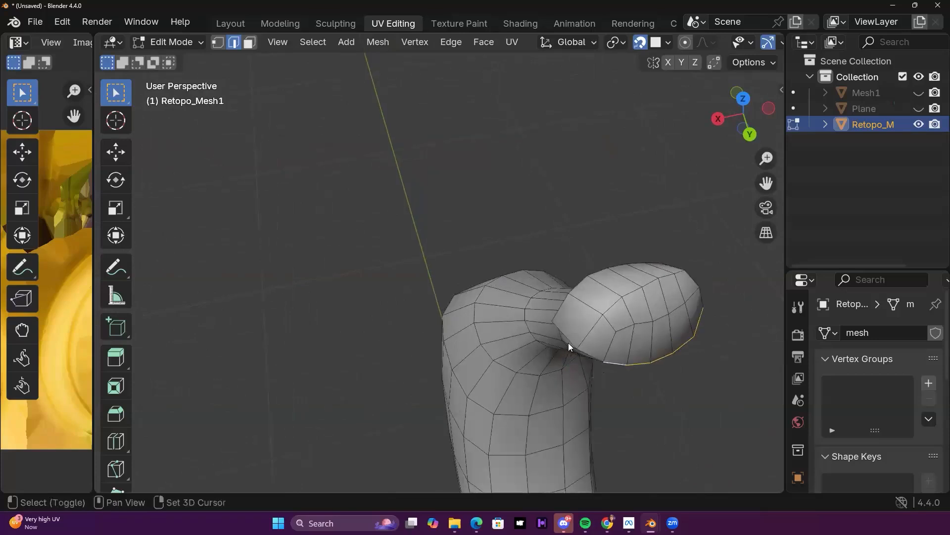
middle_click_drag(566, 328, 476, 332)
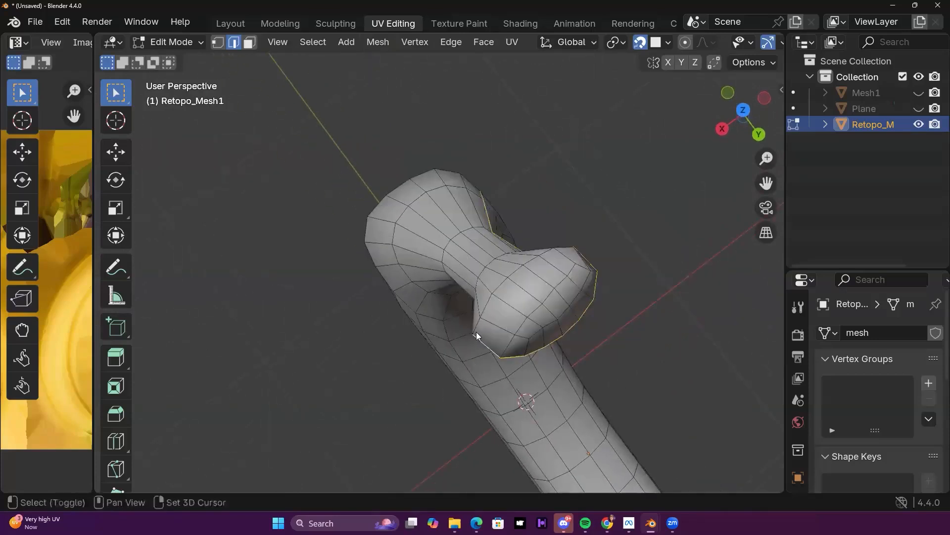
middle_click_drag(619, 273, 467, 282)
Step: Mark the selected lengthwise path and the loops around both ends as UV seams
key("ctrl+e")
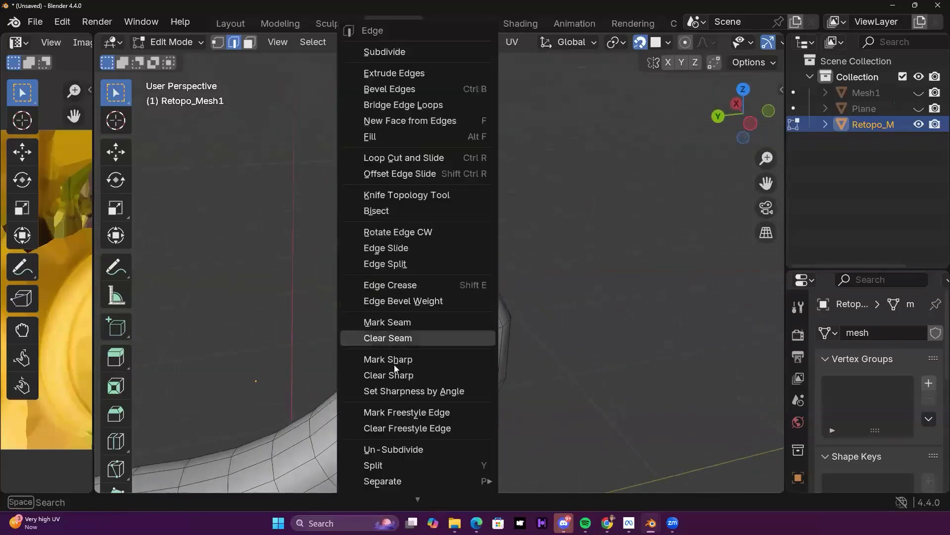
left_click(391, 322)
middle_click_drag(467, 330, 561, 331)
middle_click_drag(478, 369, 530, 350, "shift")
scroll(569, 341, "up", 3)
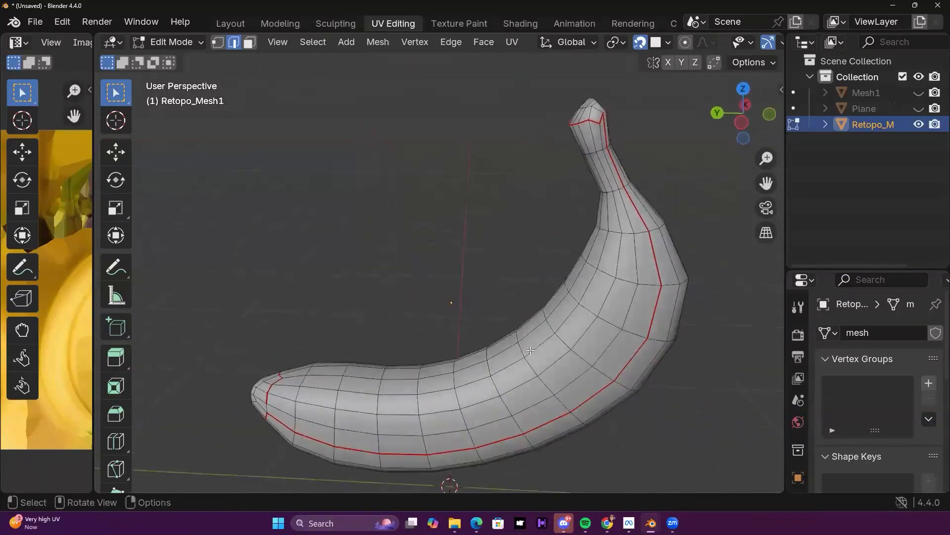
Step: Switch to face selection and select all faces of the remeshed banana
scroll(530, 350, "down", 2)
left_click(249, 42)
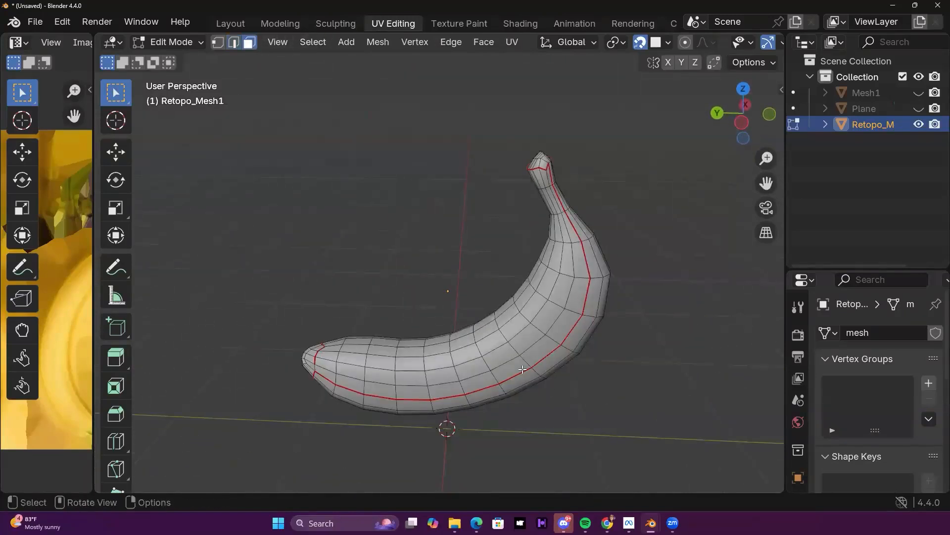
key("a")
middle_click_drag(478, 364, 530, 365)
Step: Resize the image editor and replace the displayed banana texture with the Viewer Node image
left_click_drag(94, 268, 448, 253)
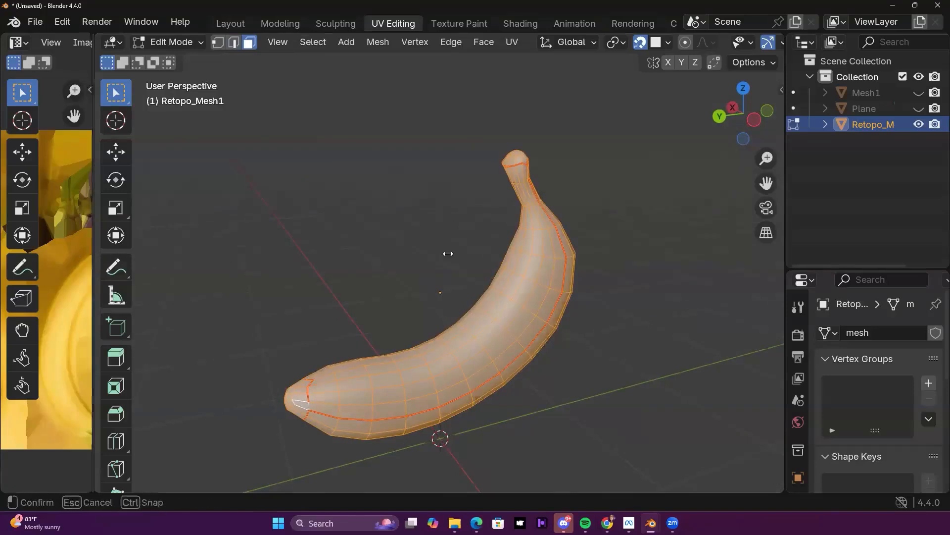
left_click(139, 43)
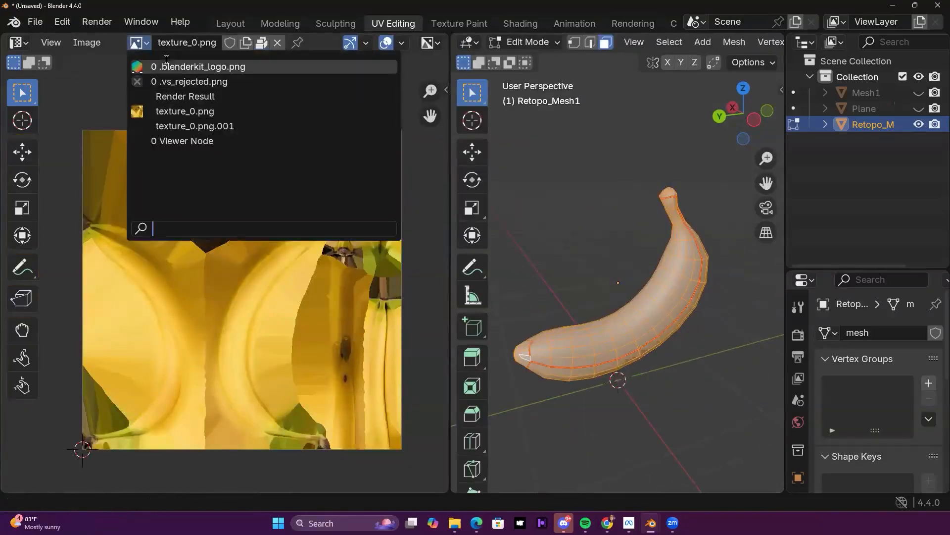
left_click(202, 142)
scroll(280, 328, "up", 9)
middle_click_drag(262, 279, 3, 236)
middle_click_drag(653, 222, 665, 221)
left_click_drag(449, 172, 236, 174)
scroll(380, 286, "up", 3)
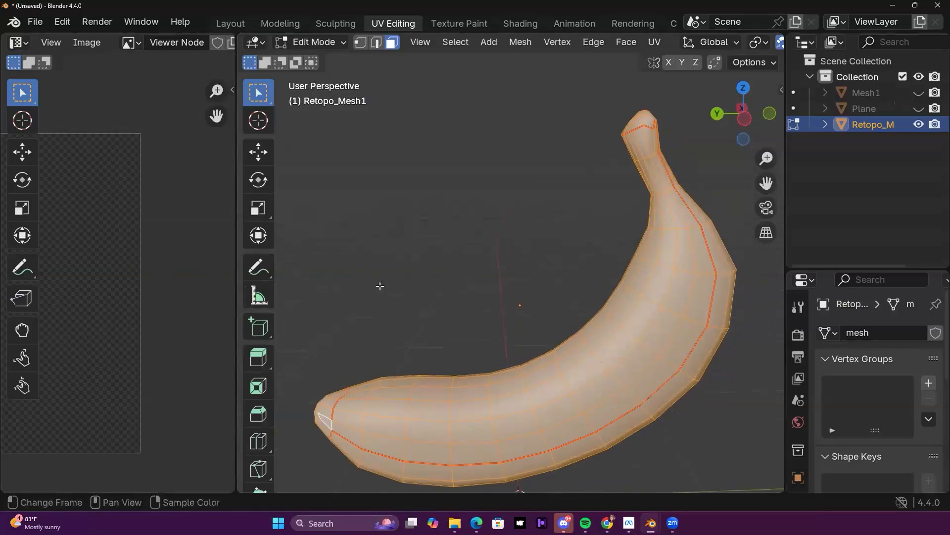
Step: Create UVs for the selected banana faces with Project from View
left_click(654, 41)
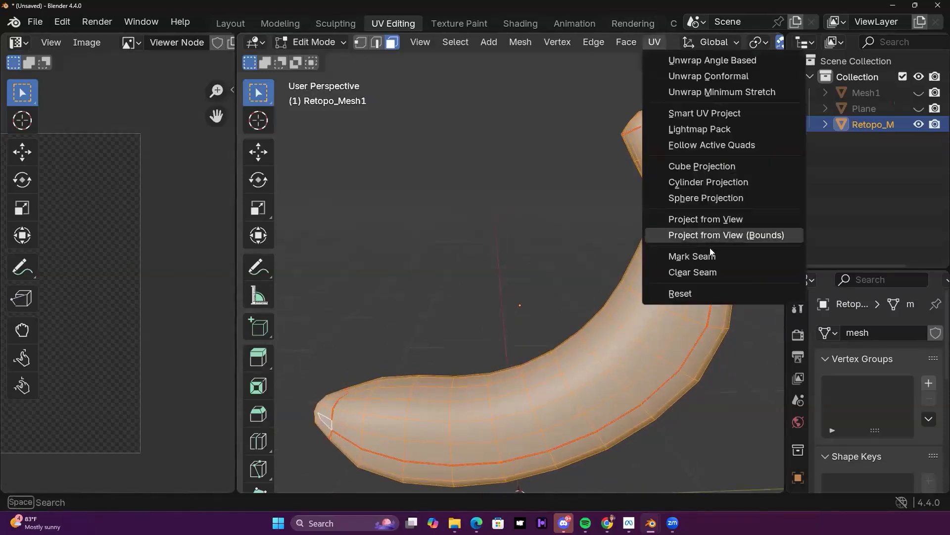
left_click(708, 221)
scroll(537, 275, "down", 5)
scroll(517, 333, "up", 4)
scroll(521, 335, "down", 2)
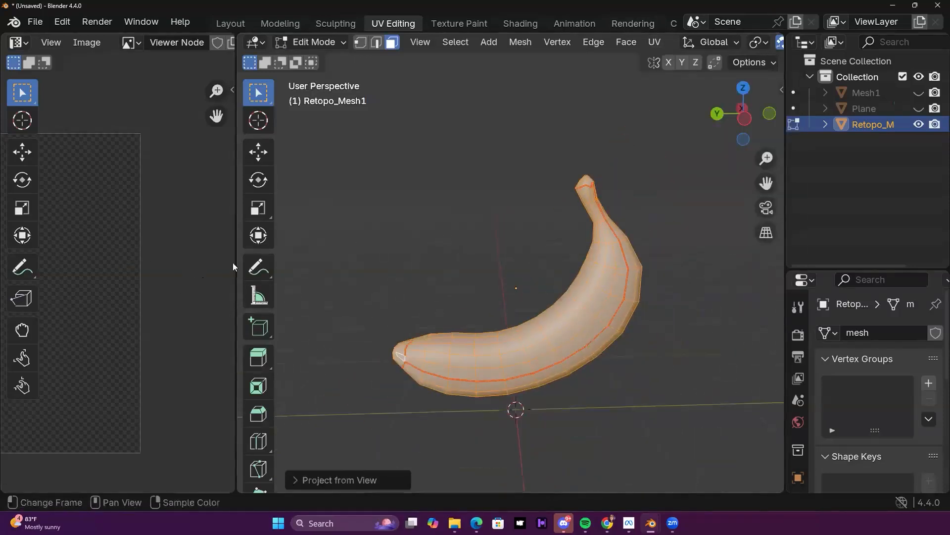
Step: Clear the image from the UV editor, frame the projected banana UVs and split the space evenly with the 3D view
left_click_drag(236, 254, 627, 270)
scroll(233, 264, "down", 3)
scroll(237, 264, "up", 3)
scroll(242, 266, "down", 2)
left_click(374, 43)
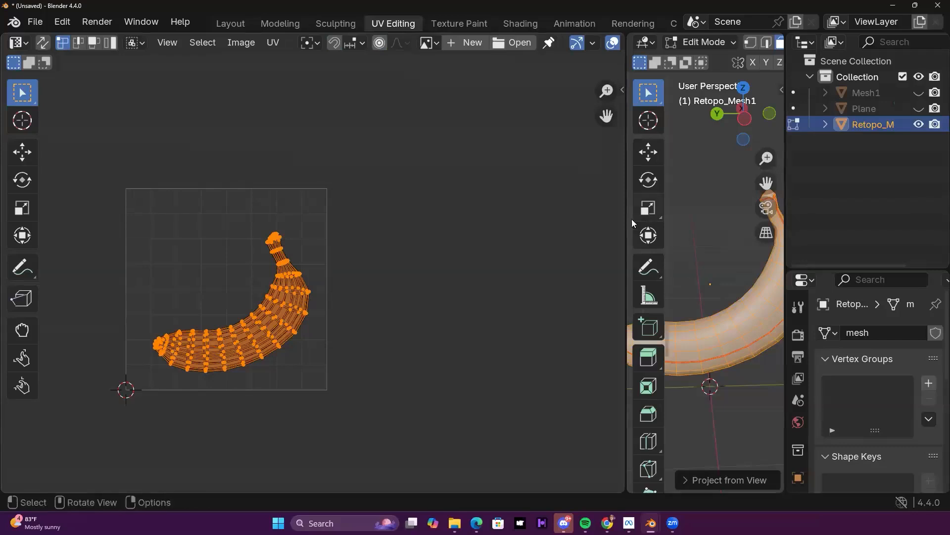
left_click_drag(627, 218, 316, 193)
middle_click_drag(198, 239, 294, 210, "shift")
scroll(224, 229, "up", 2)
mouse_move(246, 189)
middle_mouse_down("shift")
mouse_move(227, 199)
mouse_move(238, 200)
middle_mouse_up("shift")
left_click_drag(319, 201, 423, 203)
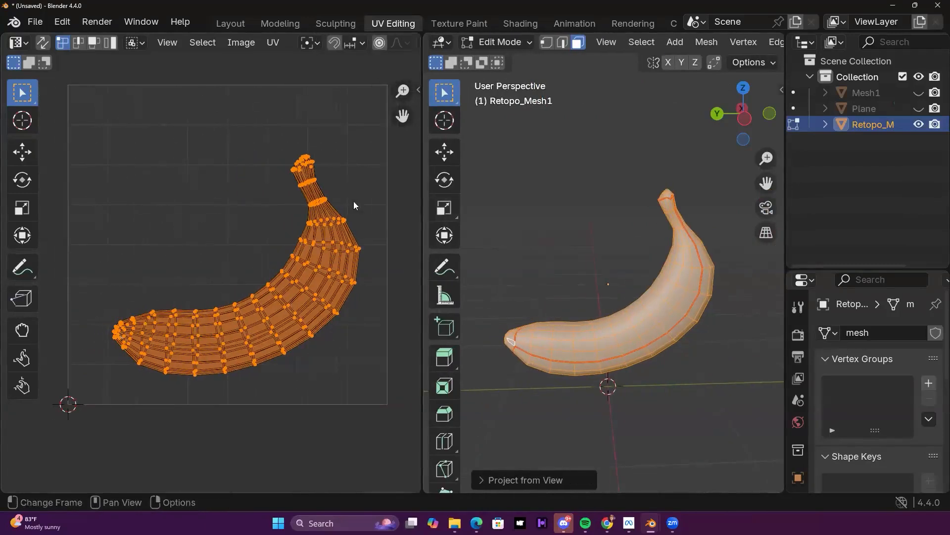
Step: Unwrap the banana's UVs along the marked seams
key("u")
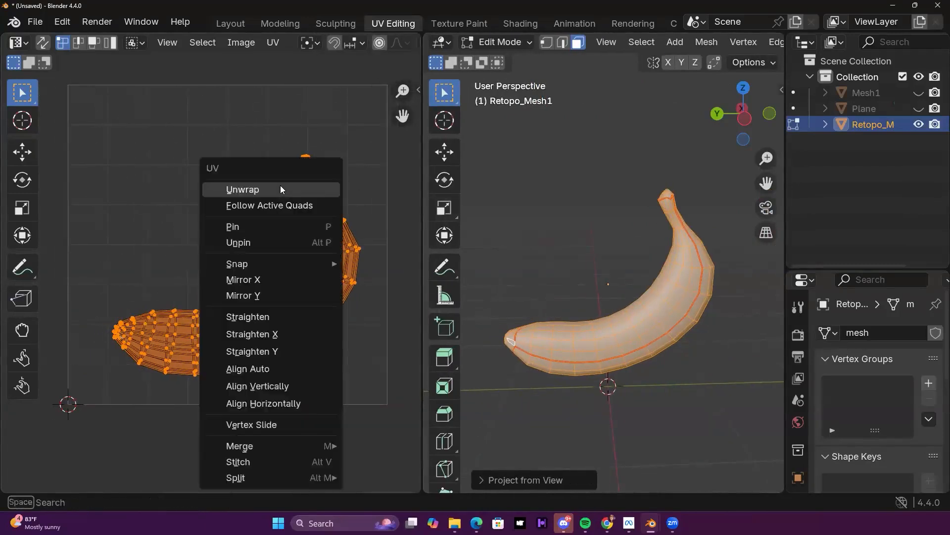
left_click(281, 188)
scroll(255, 248, "up", 2)
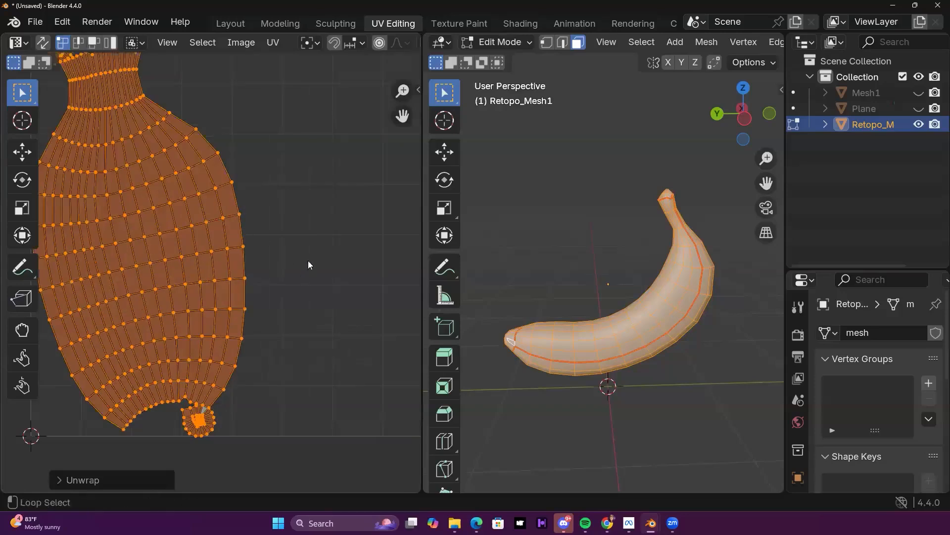
Step: Examine the unwrapped UV island, including its small end caps for the blunt tip and the stem
scroll(296, 225, "down", 4)
scroll(287, 247, "up", 8)
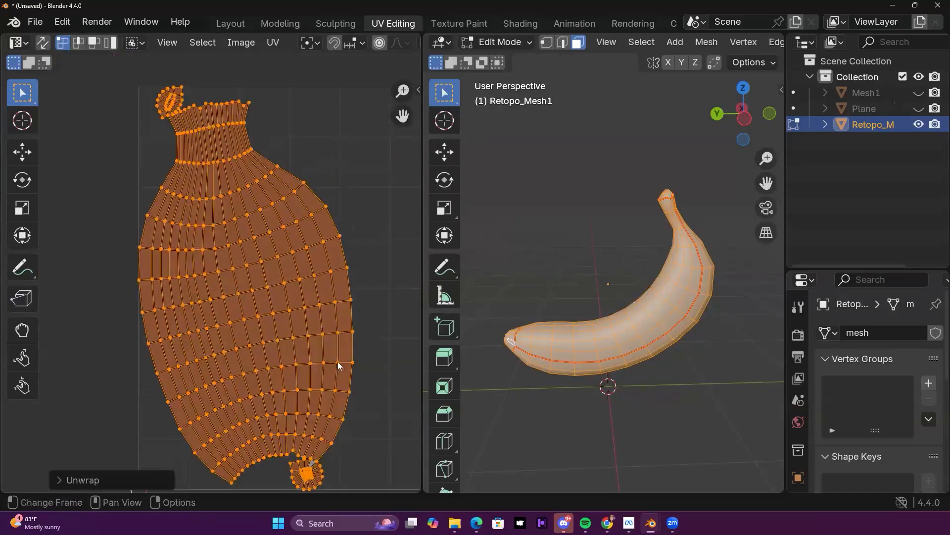
scroll(331, 262, "down", 3)
scroll(274, 330, "up", 4)
scroll(318, 329, "down", 5)
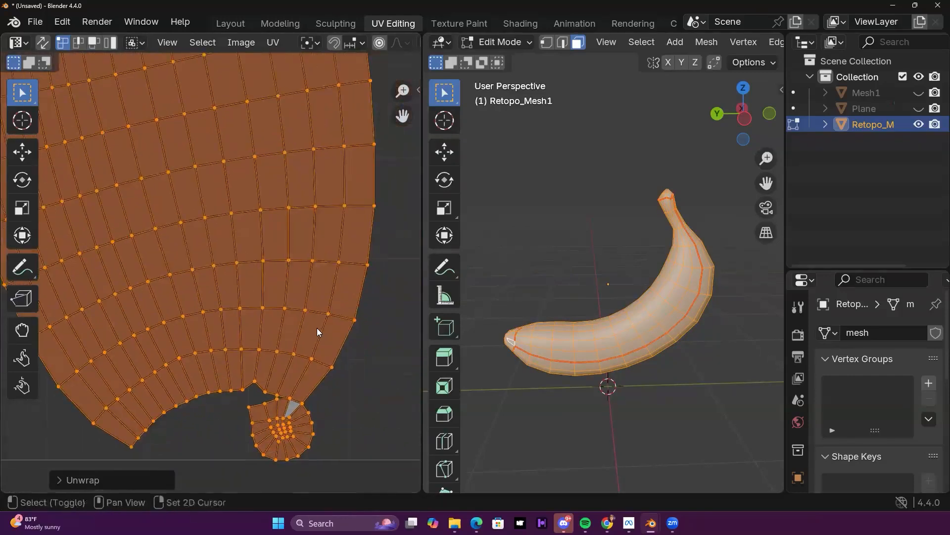
scroll(308, 218, "up", 3)
scroll(308, 222, "down", 1)
scroll(236, 260, "up", 6)
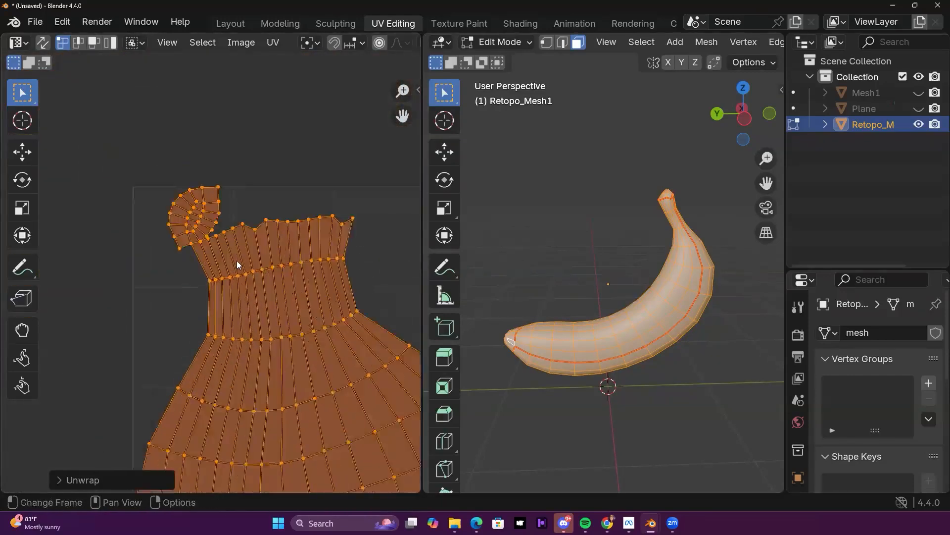
scroll(219, 218, "down", 5)
scroll(219, 222, "down", 4)
scroll(249, 256, "up", 5)
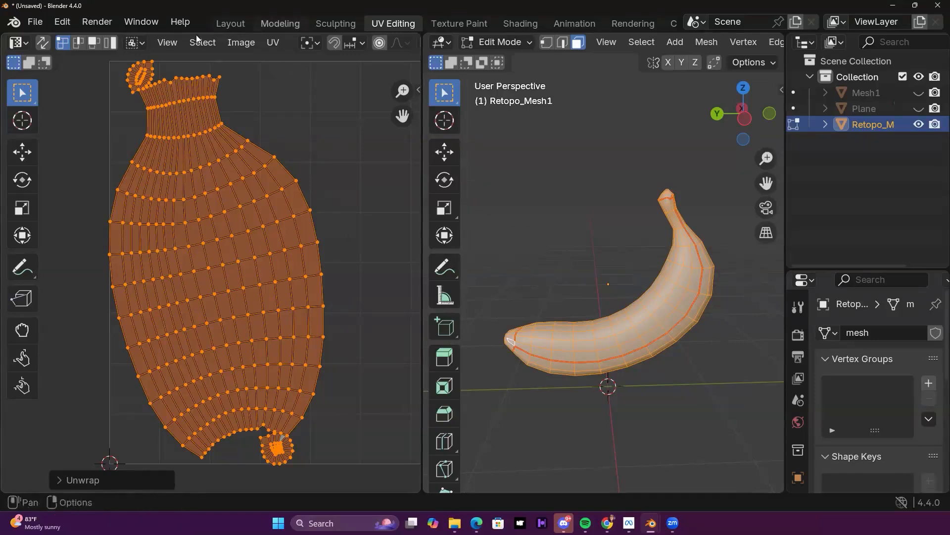
Step: Switch to the Layout workspace, hide Retopo_Mesh1 and show the original Mesh1
left_click(230, 23)
middle_click_drag(443, 258, 415, 267)
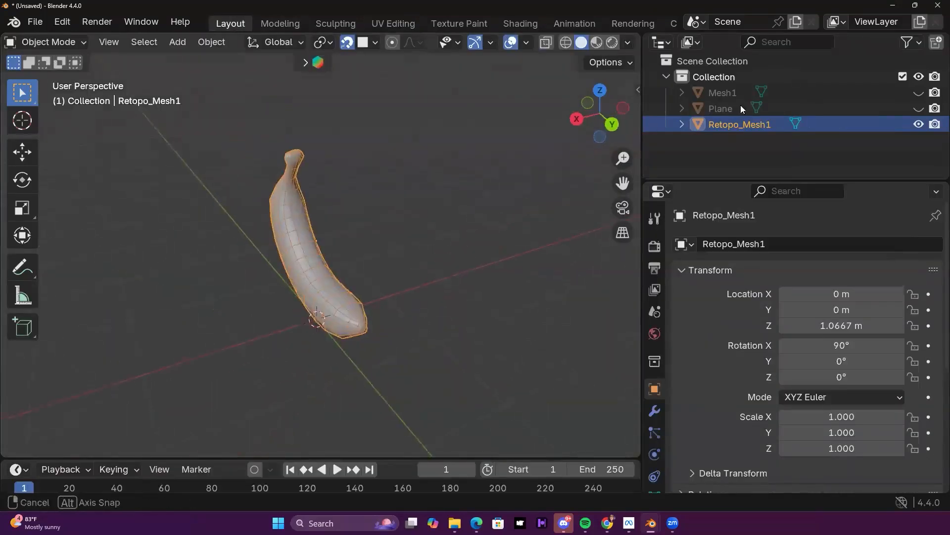
left_click(767, 95)
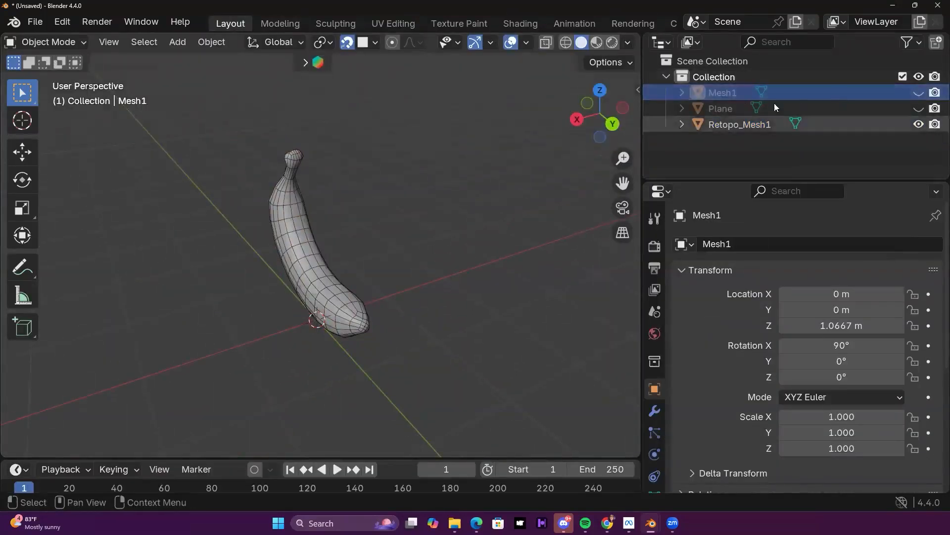
scroll(378, 245, "up", 4)
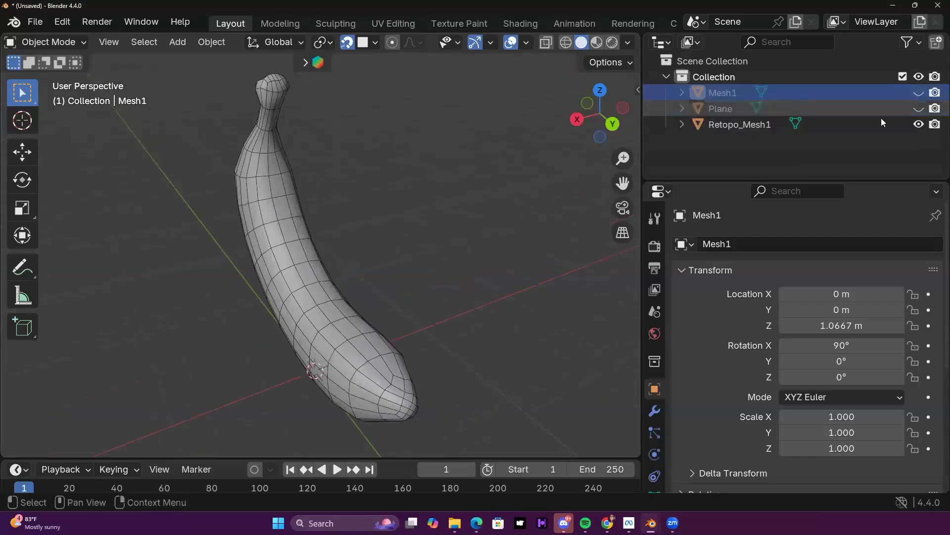
left_click(918, 124)
left_click(919, 92)
Step: Select Mesh1 and remesh it again with Quad Remesher, keeping the quad count of 80
middle_click_drag(162, 340, 633, 99)
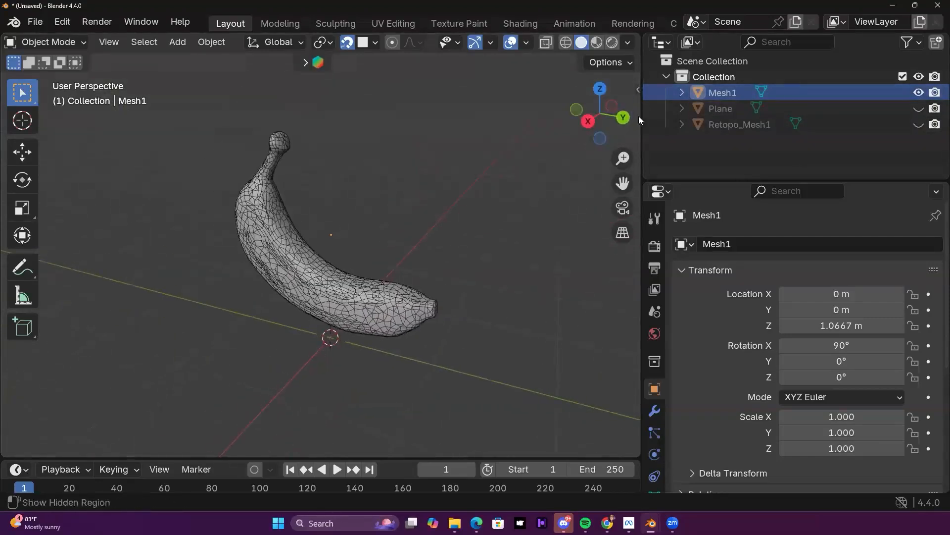
left_click(638, 90)
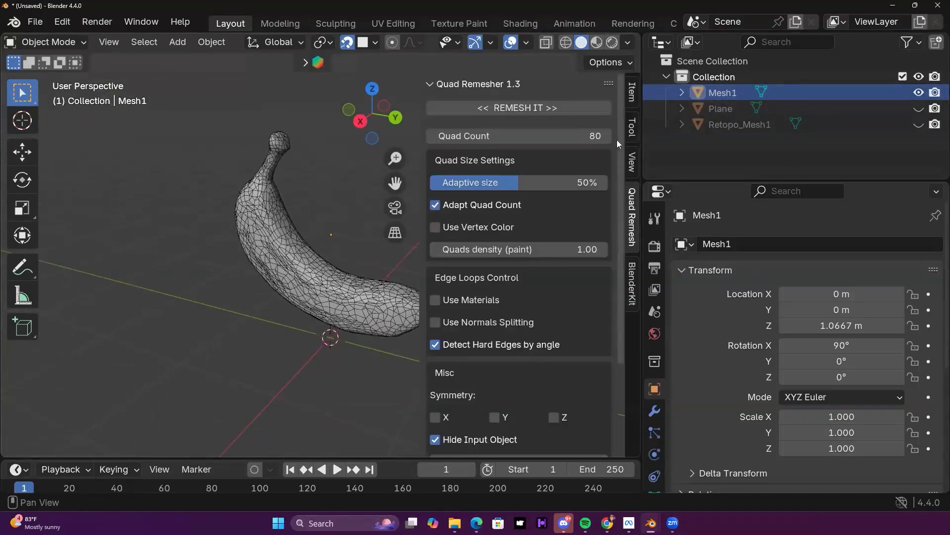
left_click(517, 107)
middle_click_drag(248, 318, 341, 250, "ctrl")
left_click(828, 94)
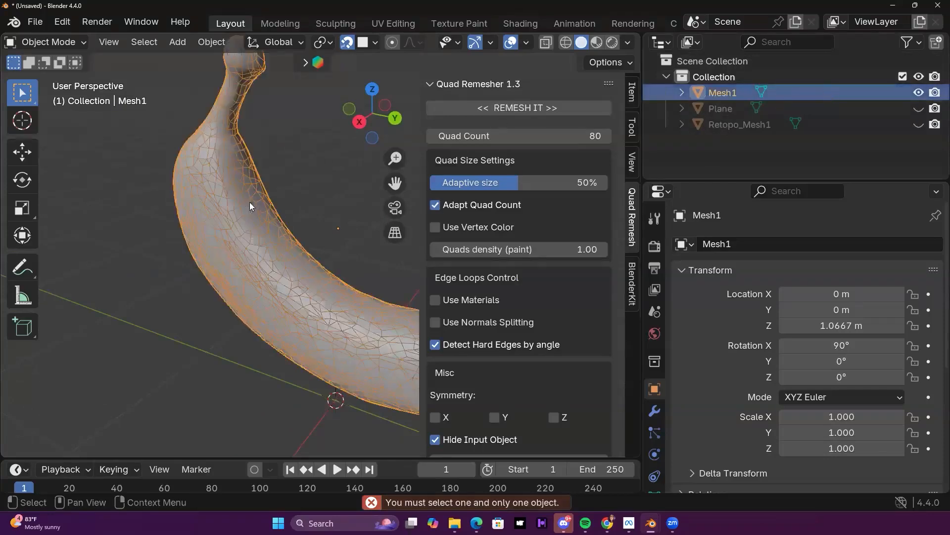
left_click(515, 107)
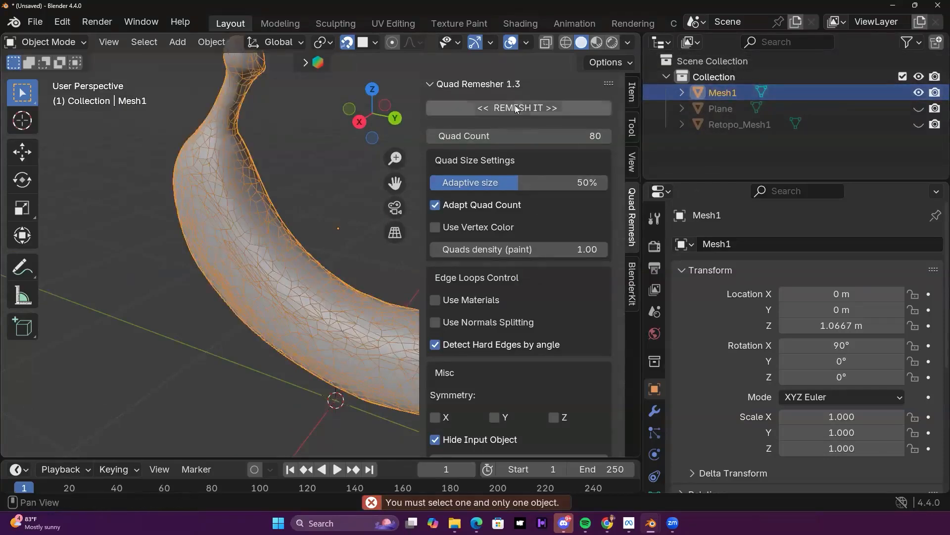
scroll(307, 218, "down", 3)
middle_click_drag(306, 218, 272, 225)
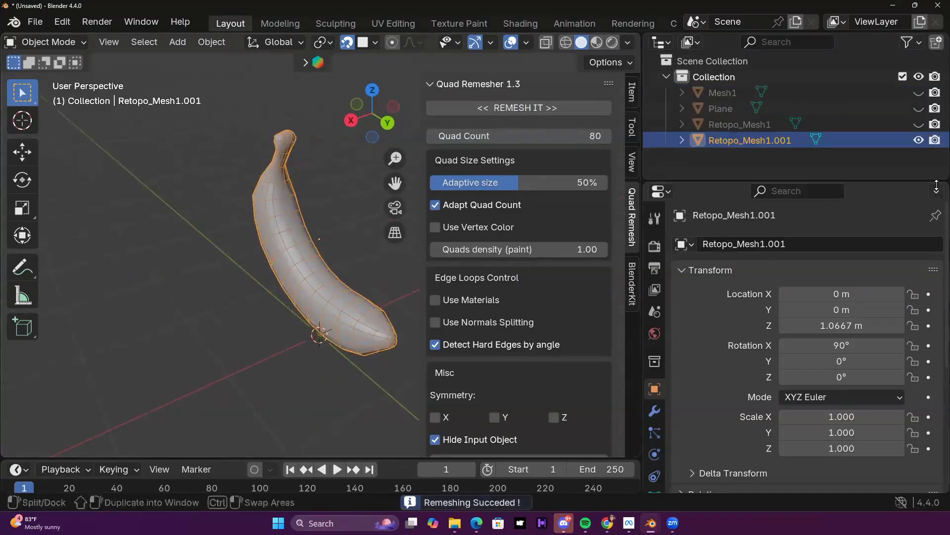
Step: Toggle the collection's visibility off and on, hide the Quad Remesher settings and view the new remeshed banana from the side
left_click(919, 77)
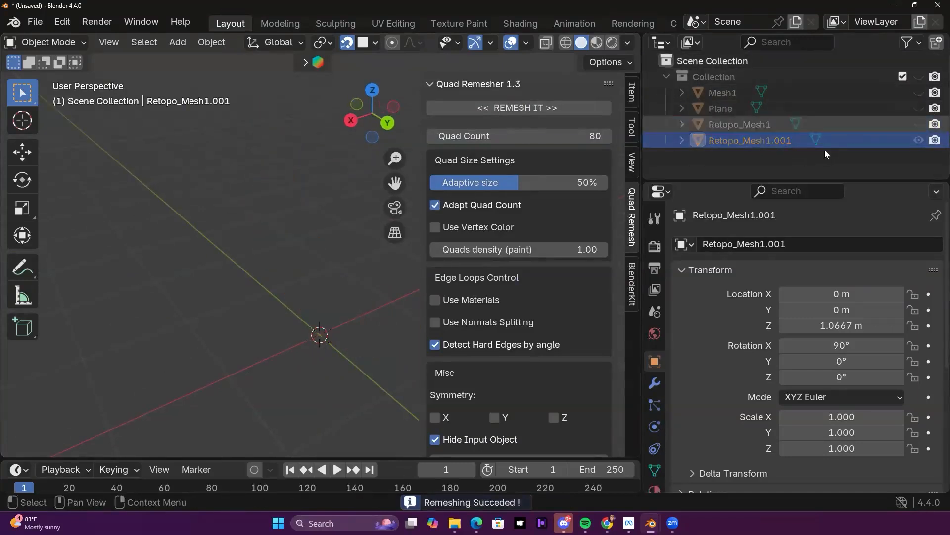
left_click(919, 77)
middle_click_drag(340, 220, 317, 219)
key("n")
middle_click_drag(575, 226, 455, 203)
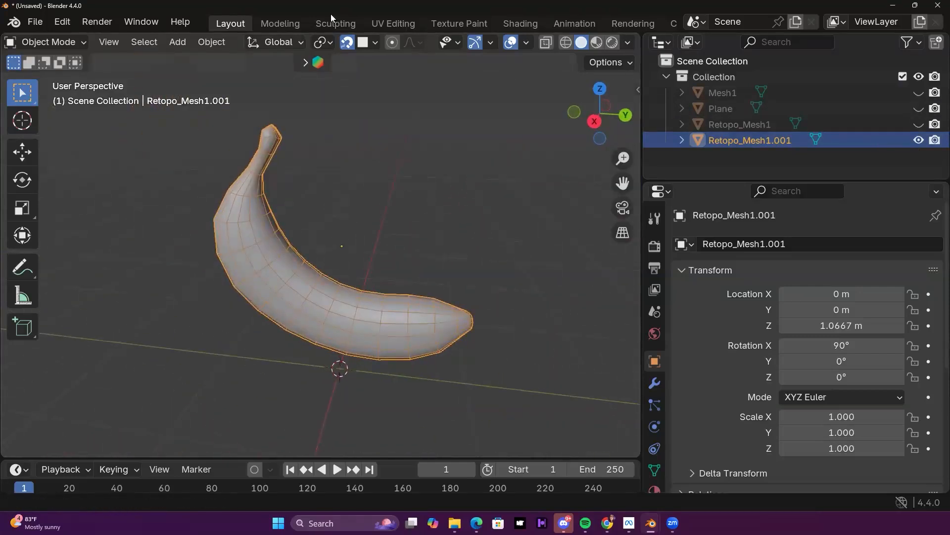
Step: Switch to the UV Editing workspace and select all faces of Retopo_Mesh1.001
left_click(392, 24)
middle_click_drag(597, 299, 556, 272)
scroll(319, 257, "down", 3)
middle_click_drag(294, 255, 233, 255)
key("alt+a")
key("a")
middle_click_drag(697, 296, 668, 290)
middle_click_drag(707, 213, 676, 212, "shift")
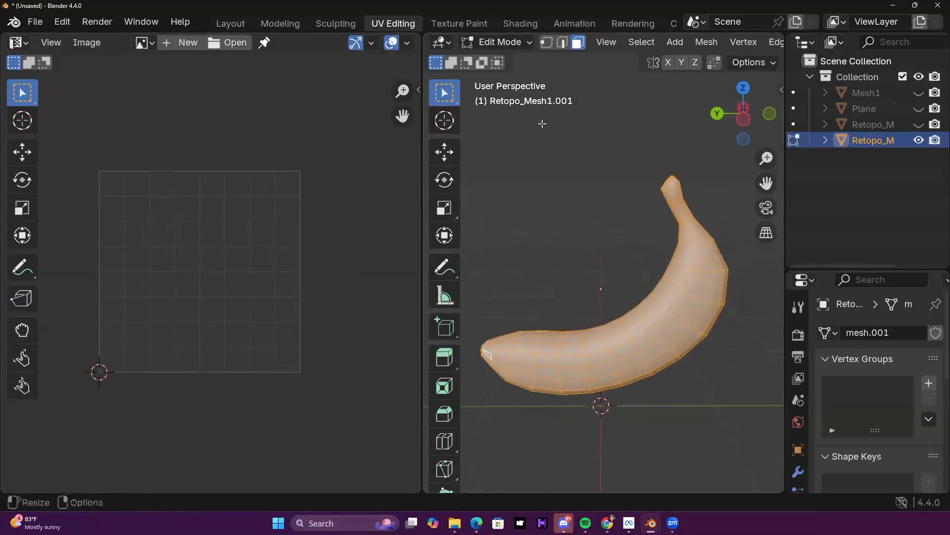
Step: Widen the 3D view and unwrap the whole remeshed banana with Smart UV Project
left_click_drag(422, 131, 294, 131)
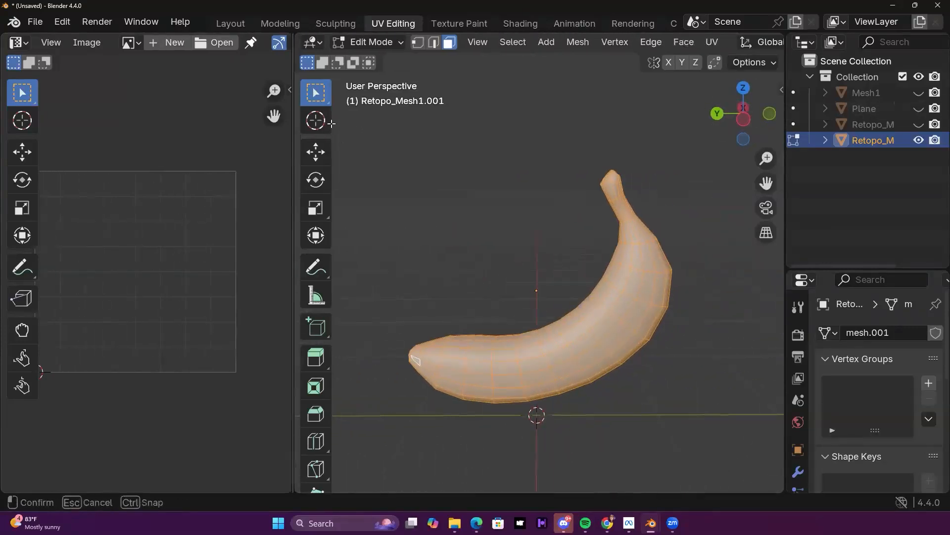
left_click(705, 43)
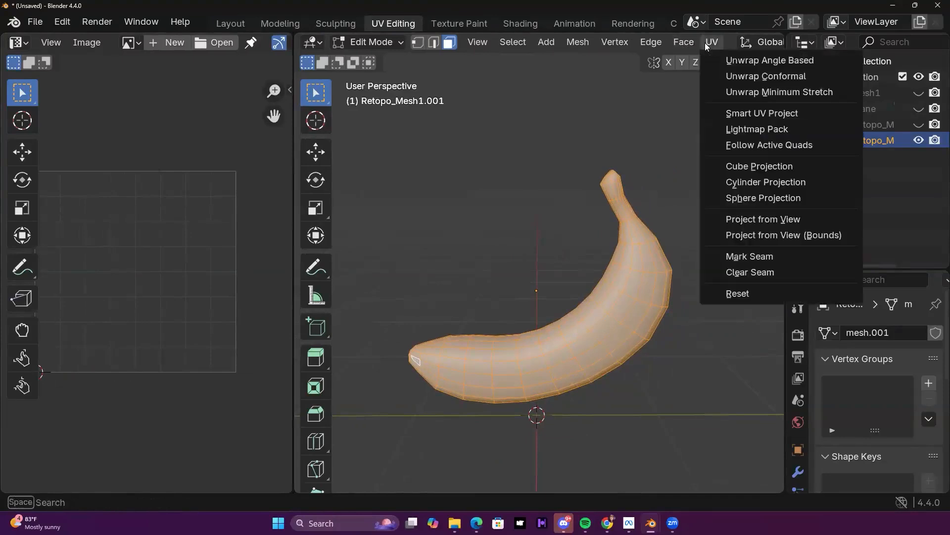
left_click(742, 114)
left_click(715, 265)
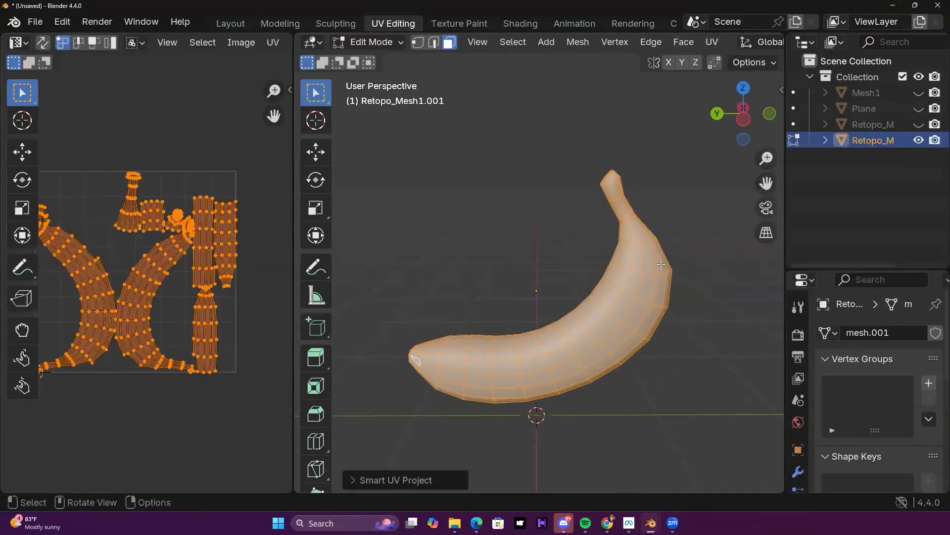
Step: Enlarge the UV editor to examine the Smart UV Project island layout, and restore more room for the 3D view
scroll(250, 215, "down", 1)
left_click_drag(294, 203, 580, 208)
scroll(313, 235, "up", 5)
scroll(323, 238, "down", 2)
scroll(312, 237, "up", 2)
scroll(312, 238, "down", 2)
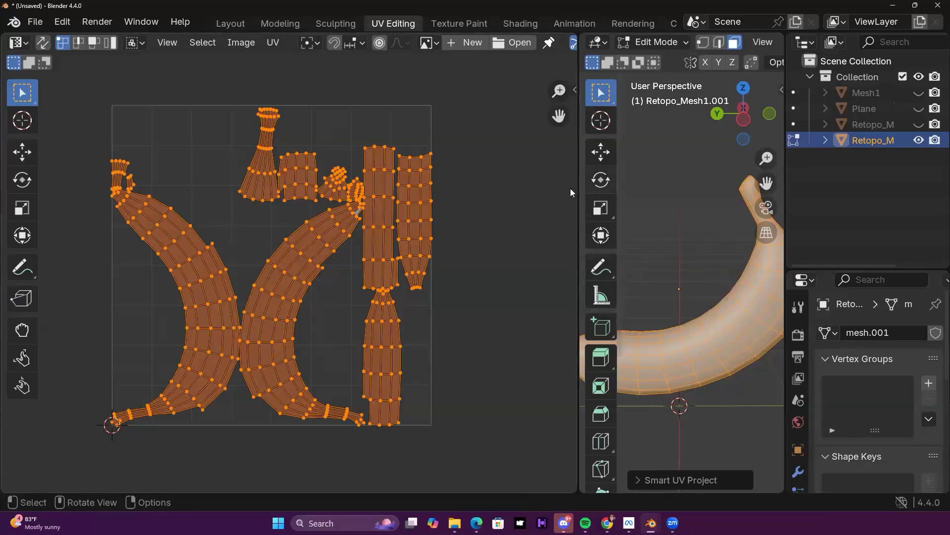
left_click_drag(580, 191, 384, 191)
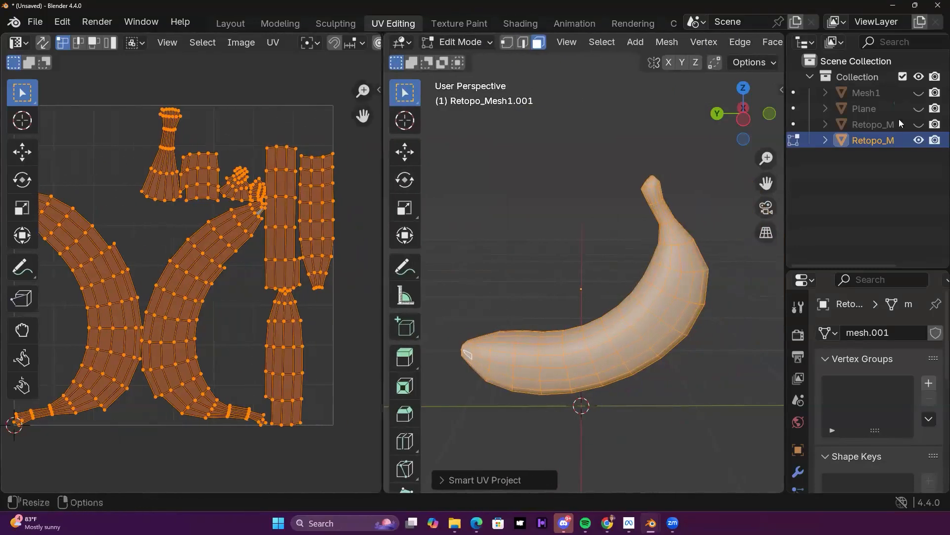
Step: Show the 3D view in Material Preview and inspect the texture along the body and stem of Retopo_Mesh1.001
left_click_drag(861, 268, 765, 41)
scroll(694, 40, "down", 8)
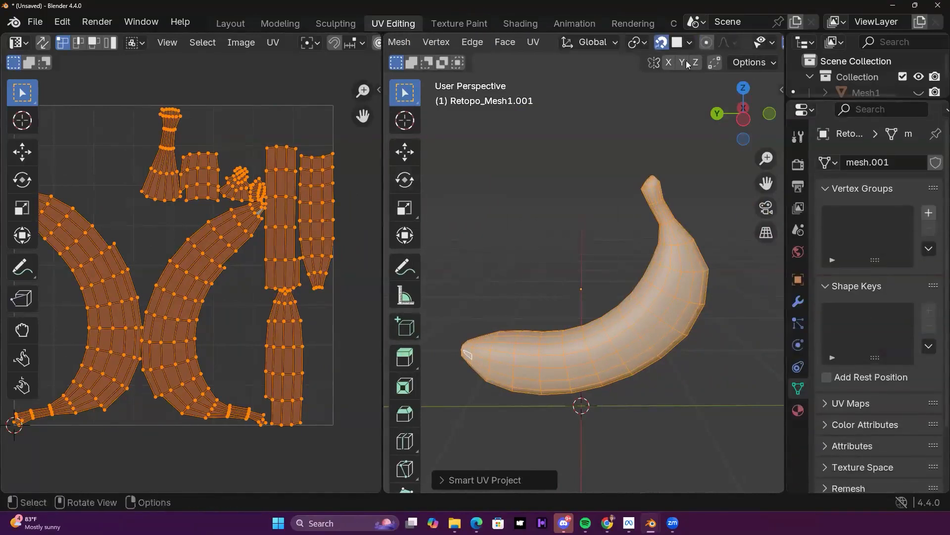
left_click(740, 43)
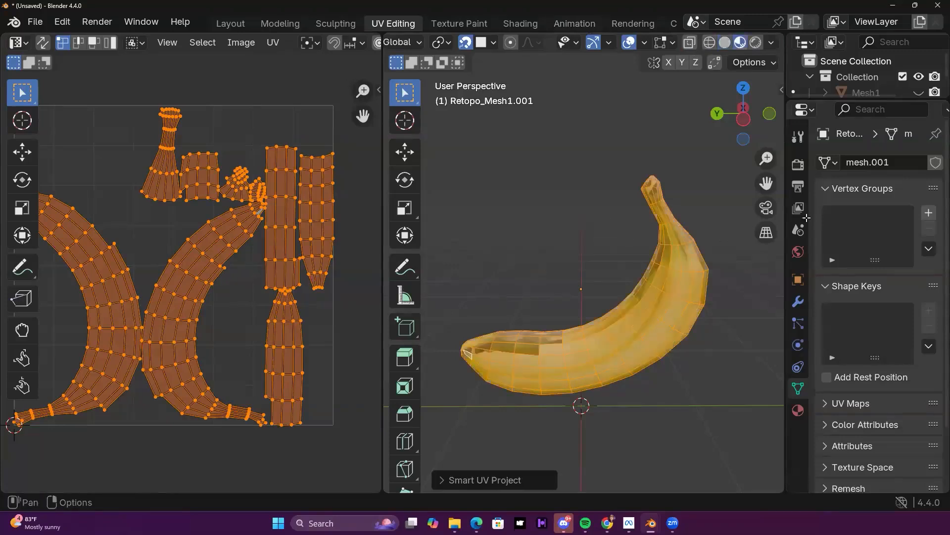
mouse_move(640, 296)
middle_mouse_down()
mouse_move(726, 372)
mouse_move(734, 344)
mouse_move(662, 277)
mouse_move(440, 363)
mouse_move(548, 208)
mouse_move(414, 317)
middle_mouse_up()
middle_click_drag(614, 254, 532, 386)
scroll(578, 334, "down", 2)
scroll(631, 287, "up", 2)
middle_click_drag(638, 275, 773, 322, "shift")
middle_click_drag(567, 261, 930, 147)
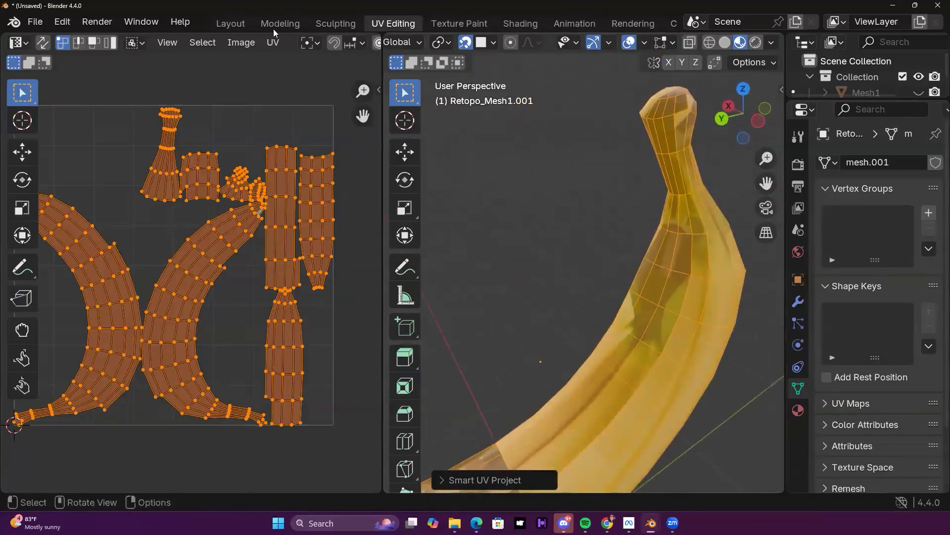
Step: Check the banana in the Layout workspace, return to UV Editing and compare the textured mesh with its UV islands
left_click(230, 23)
left_click_drag(637, 90, 424, 90)
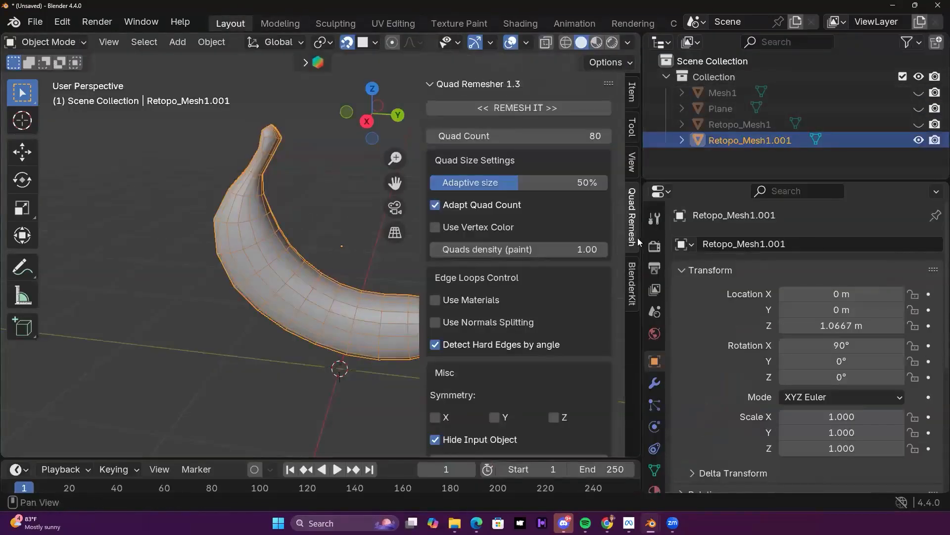
left_click(384, 23)
scroll(642, 306, "down", 3)
middle_click_drag(644, 342, 666, 277, "shift")
scroll(666, 278, "up", 3)
middle_click_drag(753, 239, 520, 182)
scroll(680, 212, "down", 4)
scroll(193, 283, "up", 1)
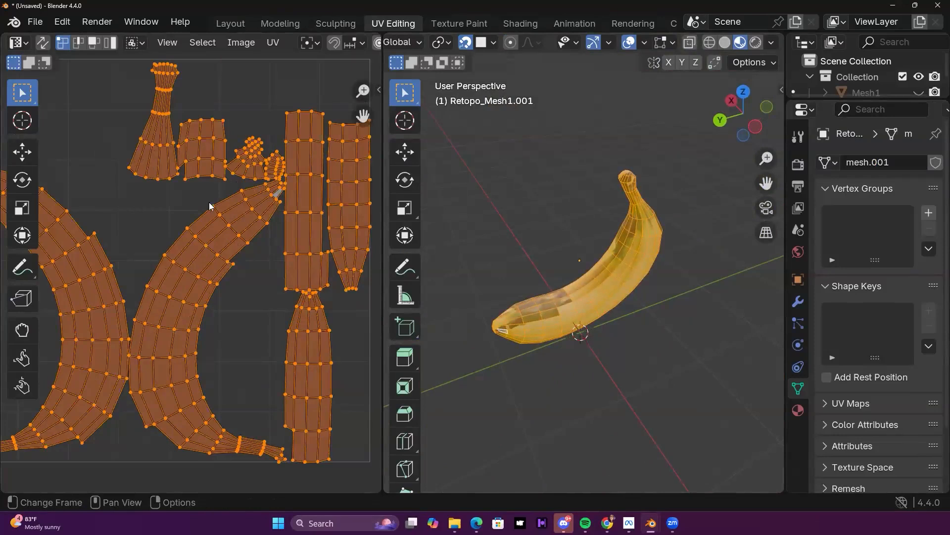
scroll(209, 202, "down", 3)
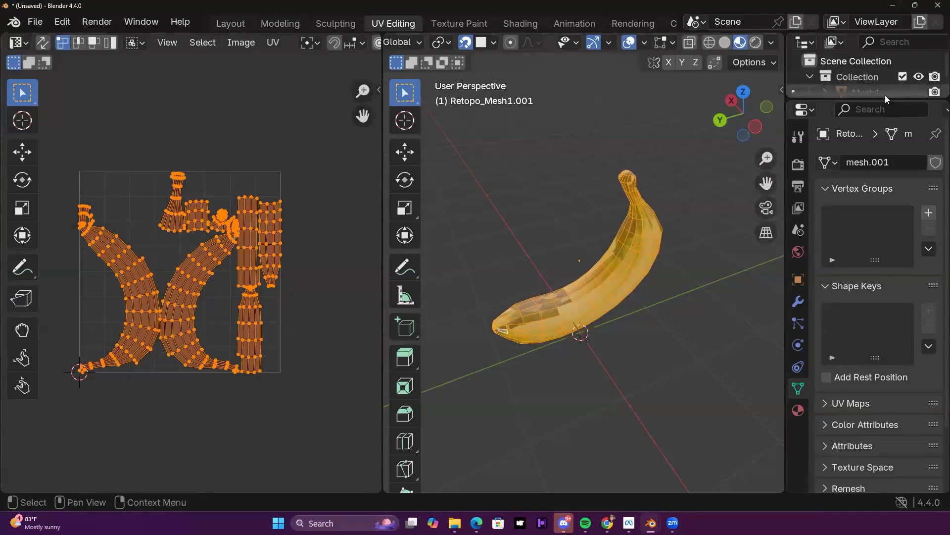
Step: Enlarge the outliner, hide Retopo_Mesh1.001 and show Retopo_Mesh1 to view the first remesh by itself
left_click_drag(885, 101, 916, 320)
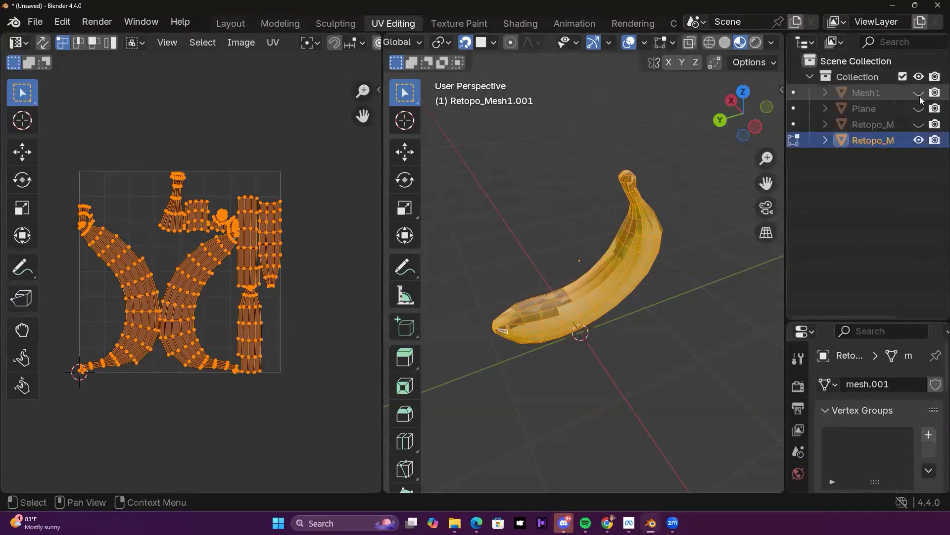
left_click(919, 92)
left_click(919, 93)
left_click(919, 124)
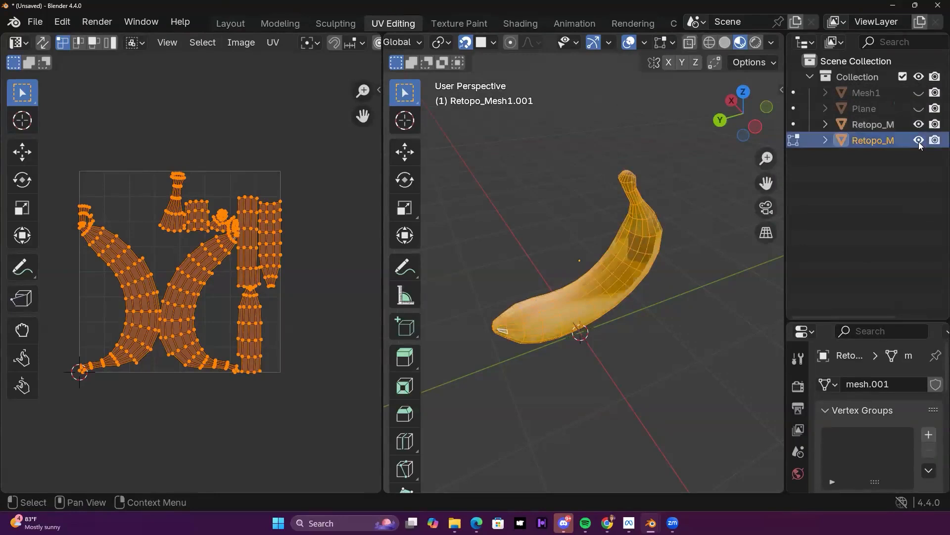
left_click(919, 140)
left_click(919, 124)
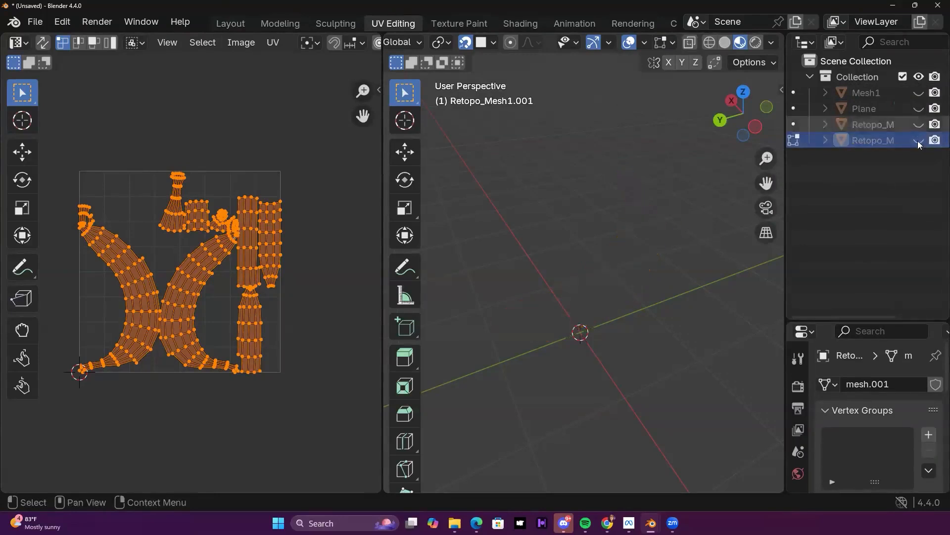
left_click(920, 124)
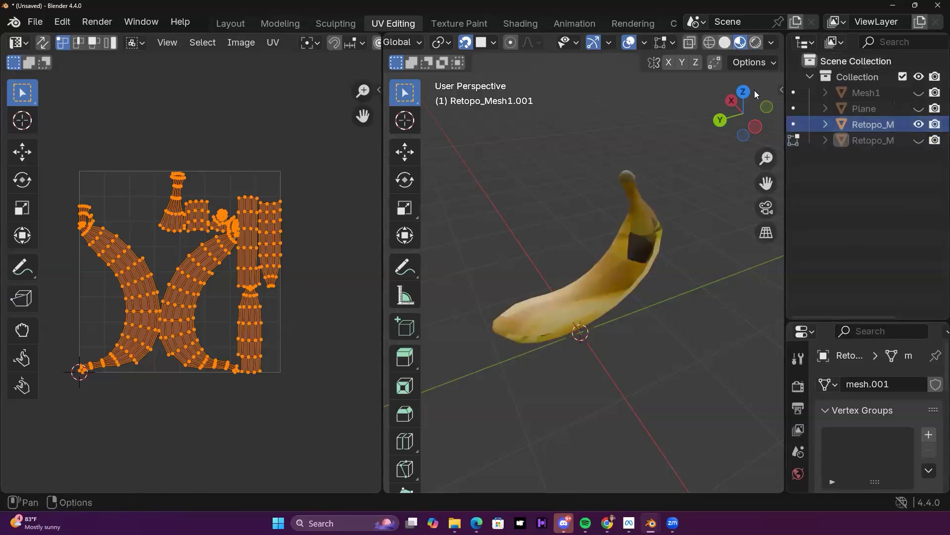
Step: Switch the 3D view to Wireframe shading, show Retopo_Mesh1.001 again and hide Retopo_Mesh1
left_click(724, 42)
left_click(710, 42)
mouse_move(601, 299)
middle_mouse_down()
mouse_move(596, 225)
mouse_move(643, 179)
middle_mouse_up()
left_click(918, 140)
left_click(919, 124)
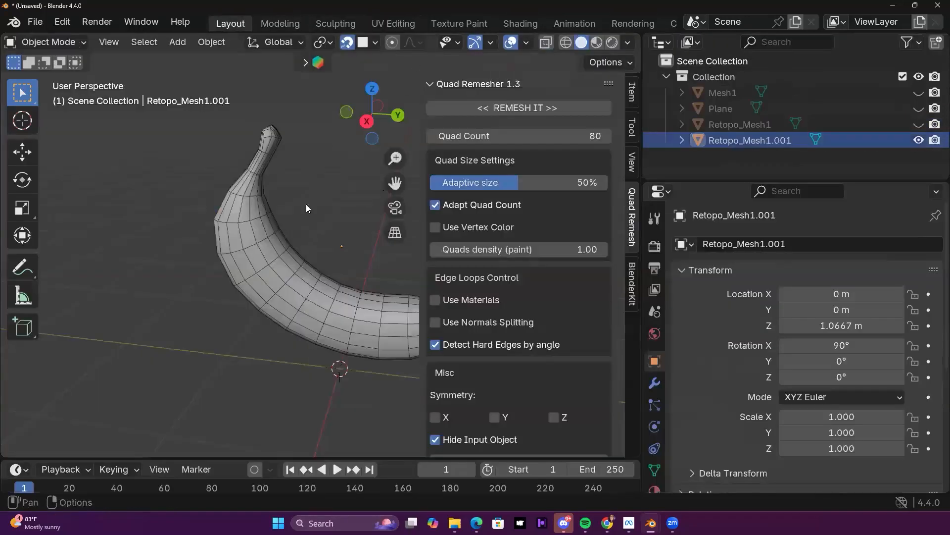
Step: Return to the Layout workspace, hide the Quad Remesher settings and delete Retopo_Mesh1.001
left_click(228, 23)
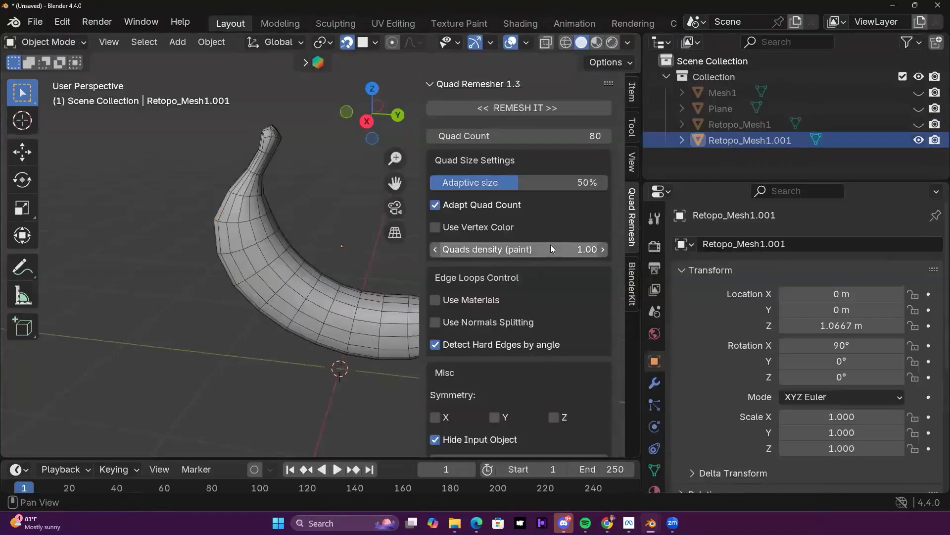
key("n")
middle_click_drag(463, 297, 395, 250)
left_click(873, 140)
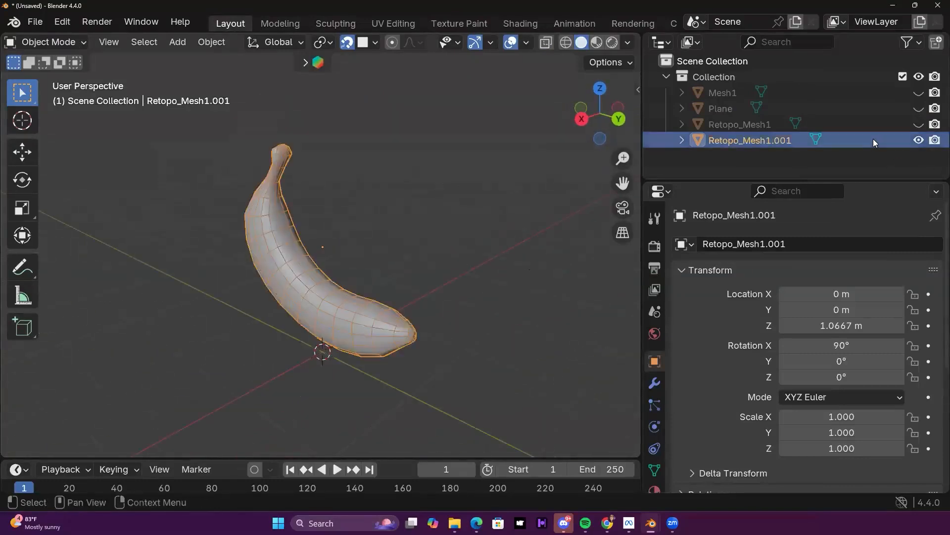
key("Delete")
Step: Make Retopo_Mesh1 visible and view its quad topology from the side
left_click(918, 124)
middle_click_drag(416, 238, 404, 286)
scroll(332, 283, "up", 4)
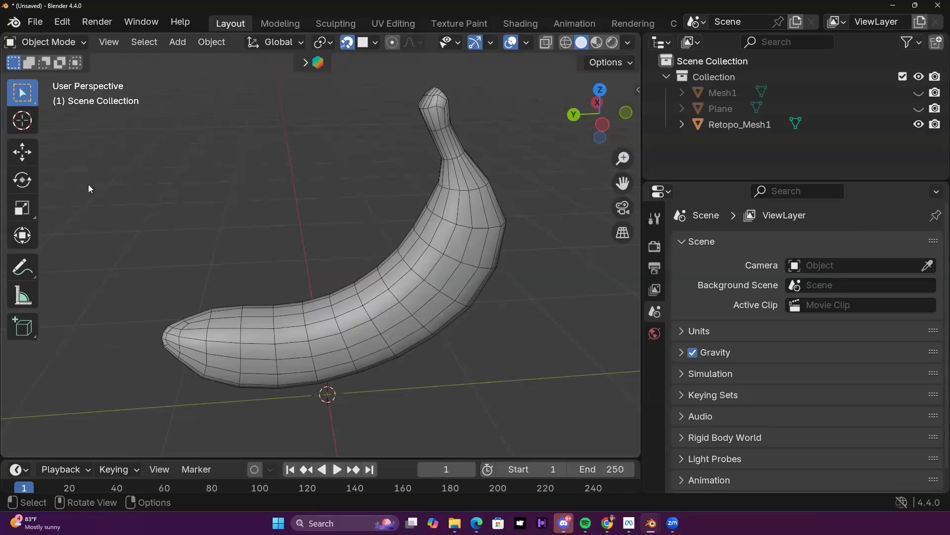
middle_click_drag(297, 124, 257, 128)
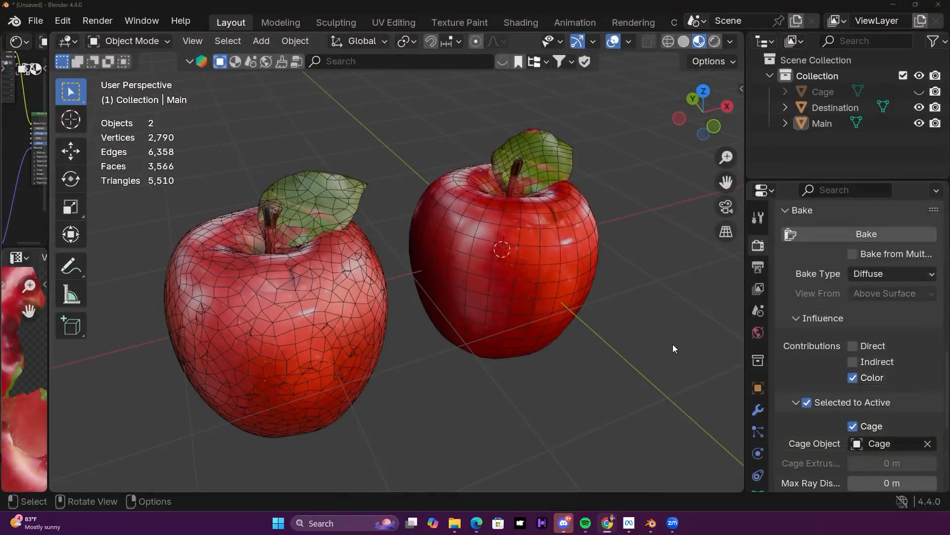
Step: Compare the Main and Destination apples in the finished baking example, selecting Destination to check its mesh statistics
left_click(306, 275)
mouse_move(306, 275)
middle_mouse_down()
mouse_move(489, 391)
mouse_move(490, 361)
mouse_move(323, 274)
middle_mouse_up()
left_click(377, 171)
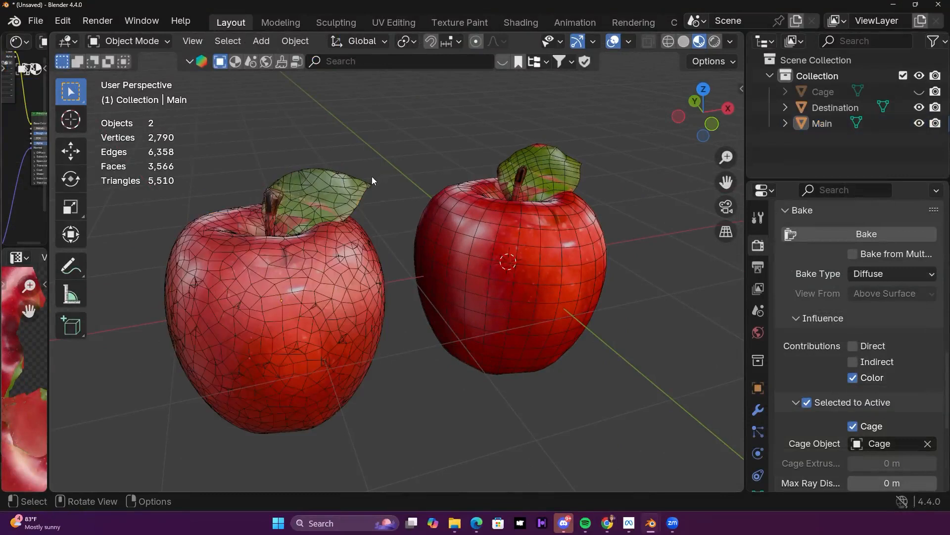
middle_click_drag(606, 197, 578, 306)
middle_click_drag(623, 296, 404, 323)
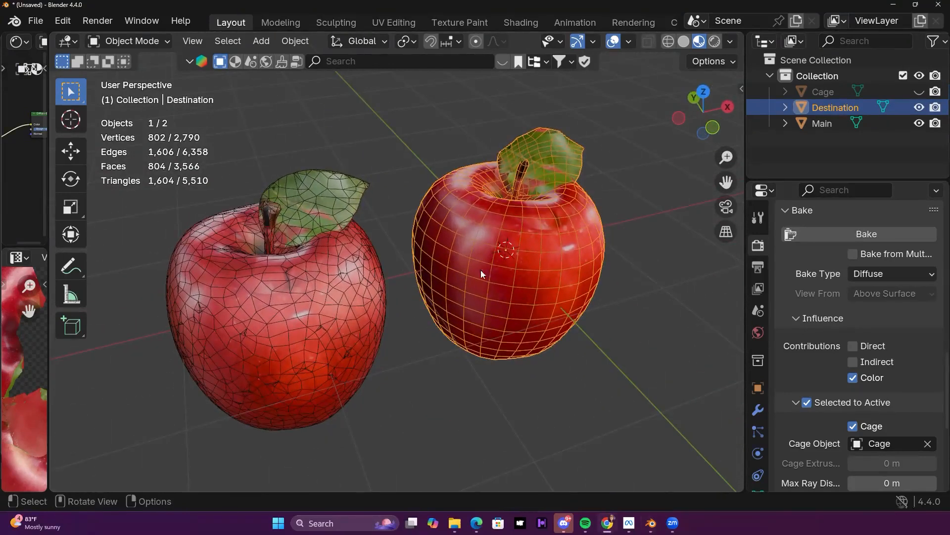
left_click(406, 148)
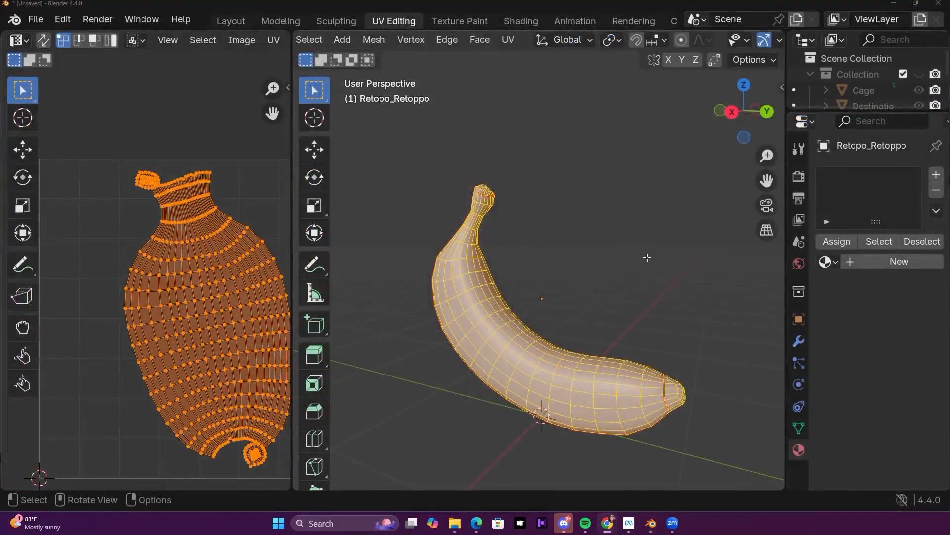
Step: Switch the banana scene to the Layout workspace and make Mesh1 visible together with Retopo_Retoppo
middle_click_drag(647, 258, 579, 297)
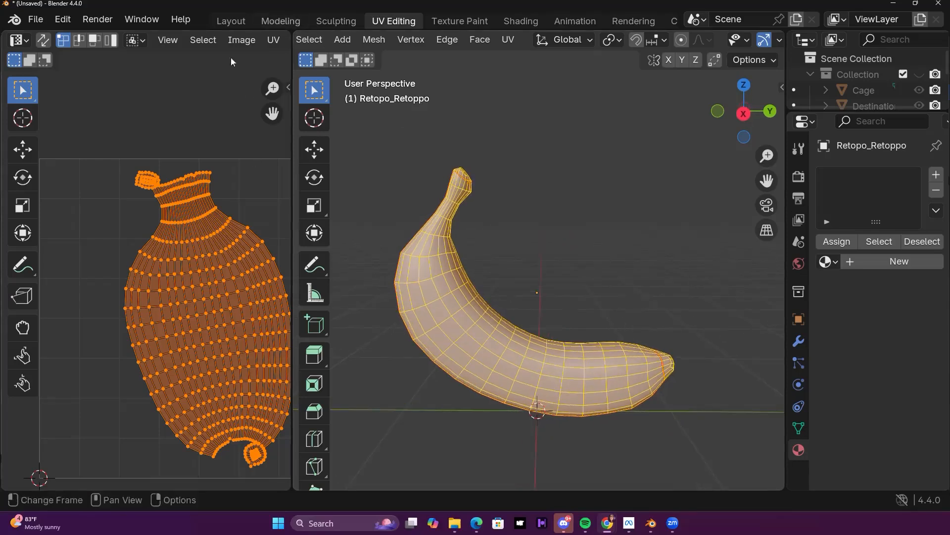
left_click(230, 21)
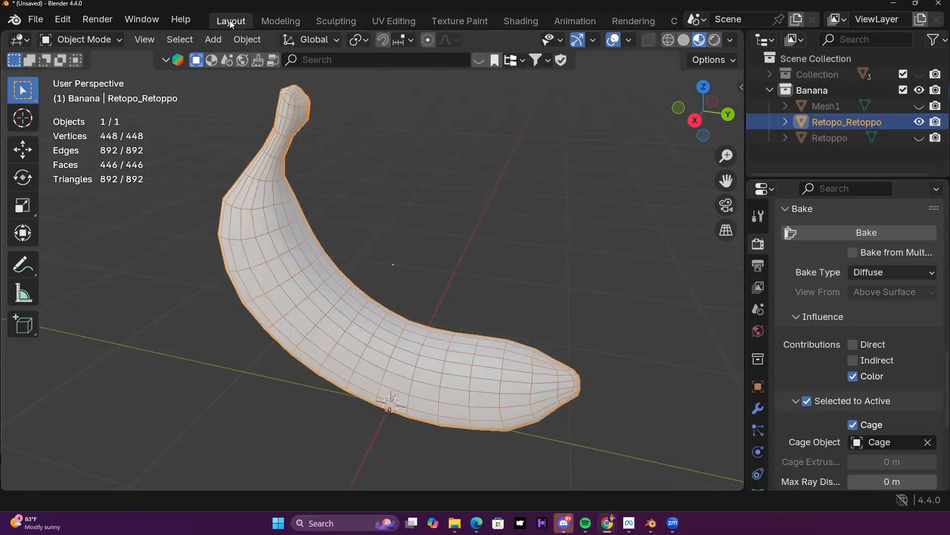
middle_click_drag(341, 164, 370, 251)
middle_click_drag(307, 101, 466, 269)
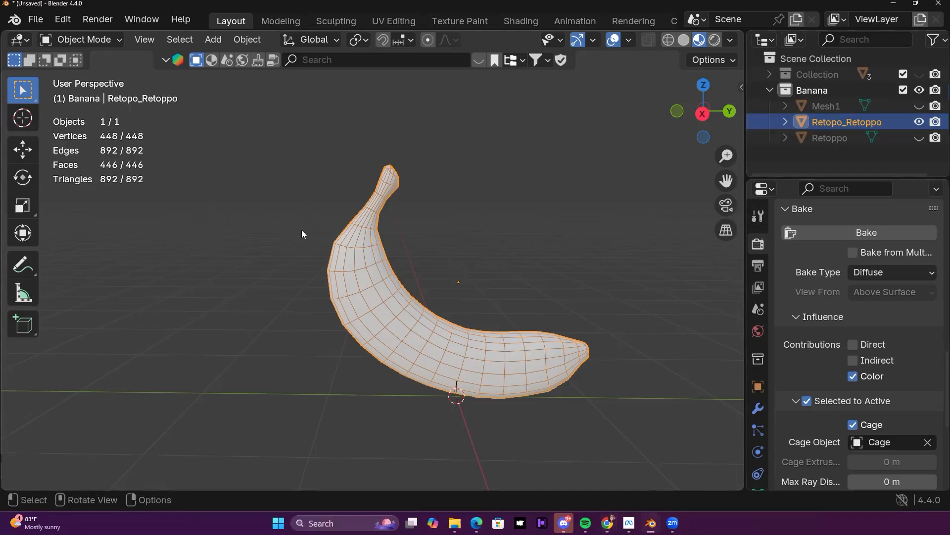
mouse_move(433, 319)
middle_mouse_down()
mouse_move(402, 341)
mouse_move(431, 316)
middle_mouse_up()
left_click(918, 106)
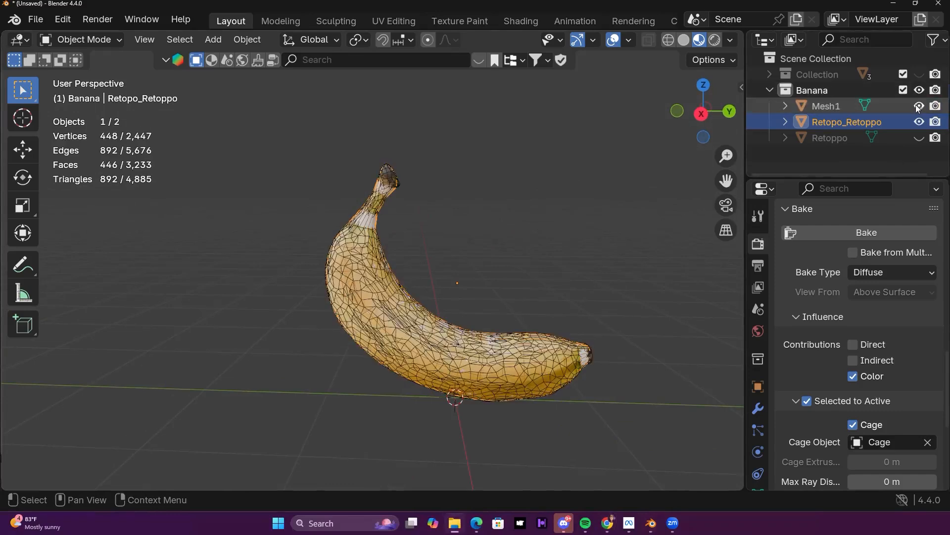
middle_click_drag(509, 290, 461, 277)
mouse_move(408, 256)
middle_mouse_down()
mouse_move(517, 199)
mouse_move(443, 284)
middle_mouse_up()
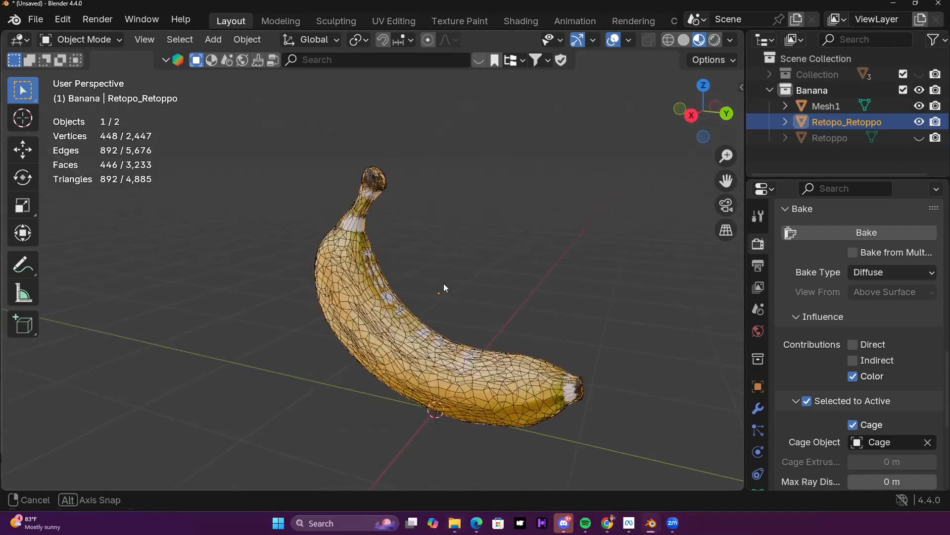
Step: Move Mesh1 up and to the side by about 1.27 m so it sits apart from Retopo_Retoppo
left_click(390, 320)
middle_click_drag(399, 326, 451, 322)
key("g")
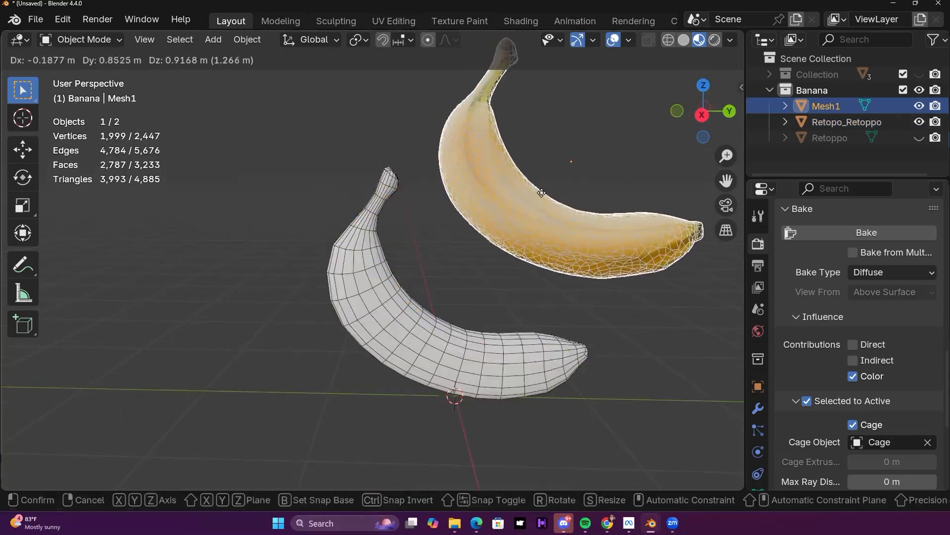
left_click(541, 193)
left_click(598, 168)
middle_click_drag(598, 169, 417, 238)
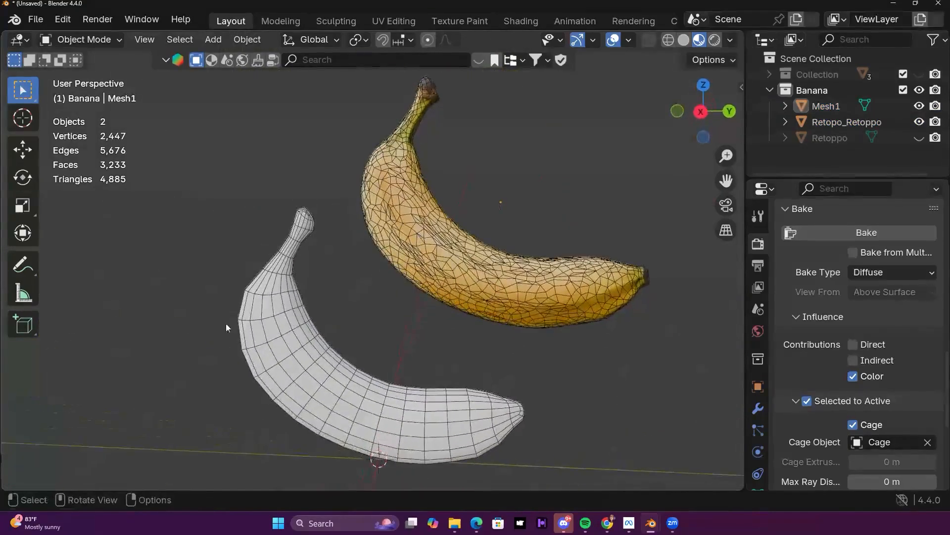
Step: Select Retopo_Retoppo and Mesh1 alternately to compare their topology and triangle counts
left_click(259, 307)
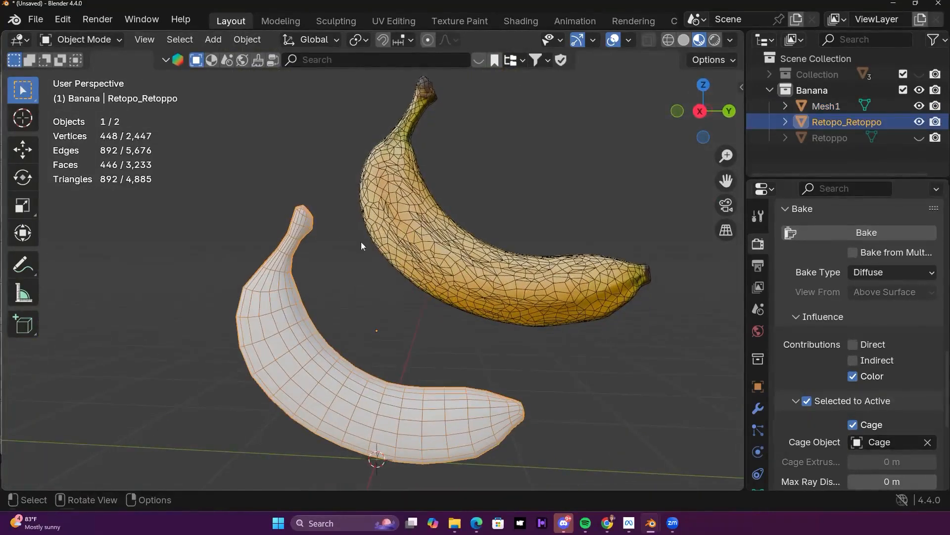
left_click(402, 222)
left_click(295, 308)
left_click(414, 215)
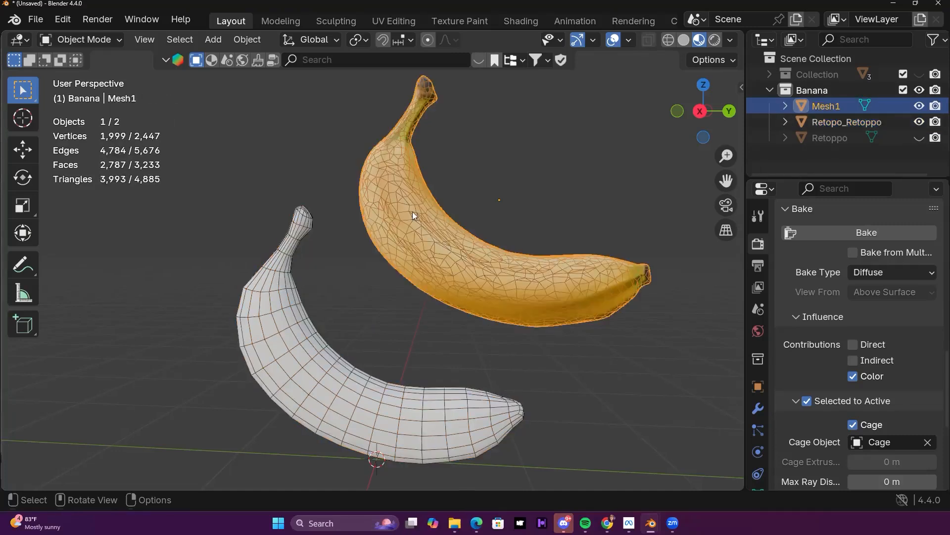
left_click(281, 351)
left_click(436, 245)
scroll(297, 232, "down", 3)
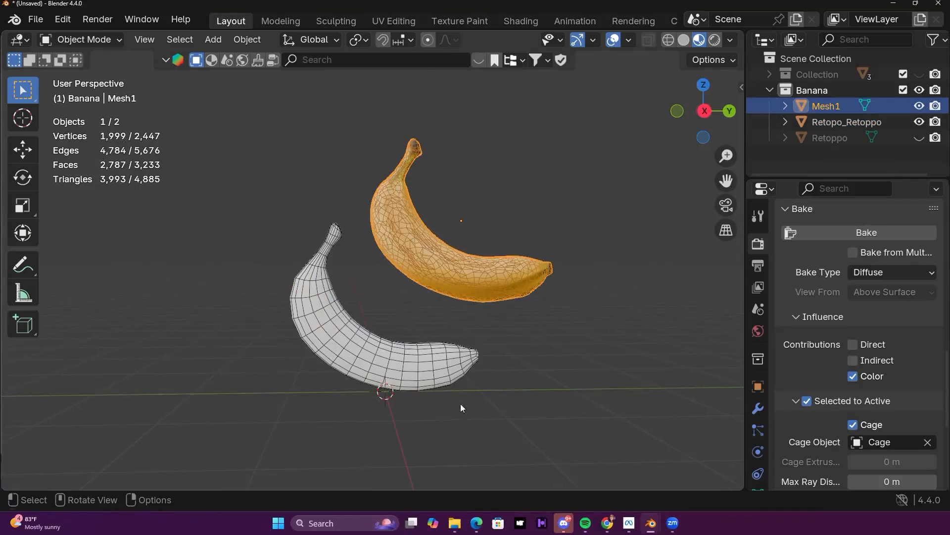
middle_click_drag(460, 403, 414, 426)
left_click(321, 343)
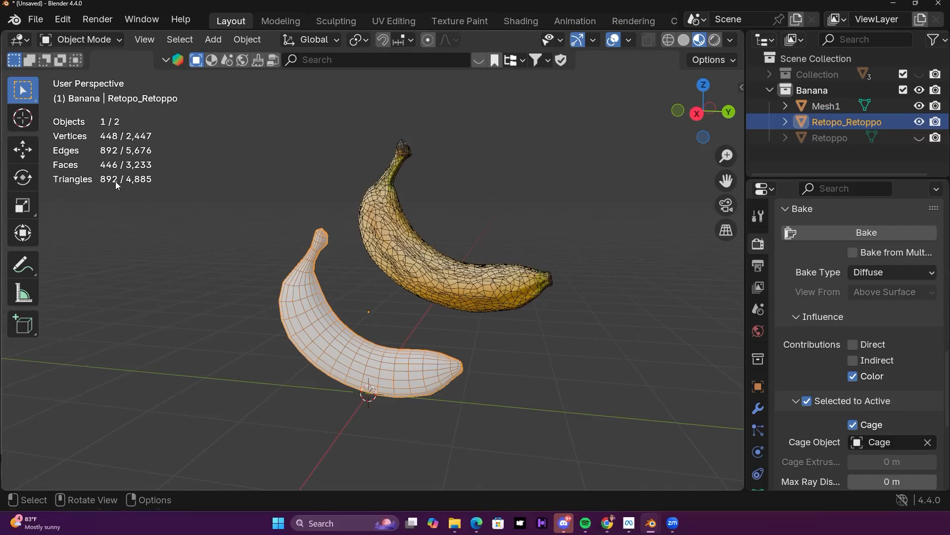
mouse_move(456, 429)
middle_mouse_down()
mouse_move(423, 357)
mouse_move(331, 340)
mouse_move(416, 323)
mouse_move(292, 330)
mouse_move(283, 321)
mouse_move(455, 336)
mouse_move(500, 327)
mouse_move(439, 331)
mouse_move(394, 355)
mouse_move(446, 353)
mouse_move(433, 337)
mouse_move(465, 375)
mouse_move(470, 332)
mouse_move(436, 355)
middle_mouse_up()
scroll(332, 338, "up", 2)
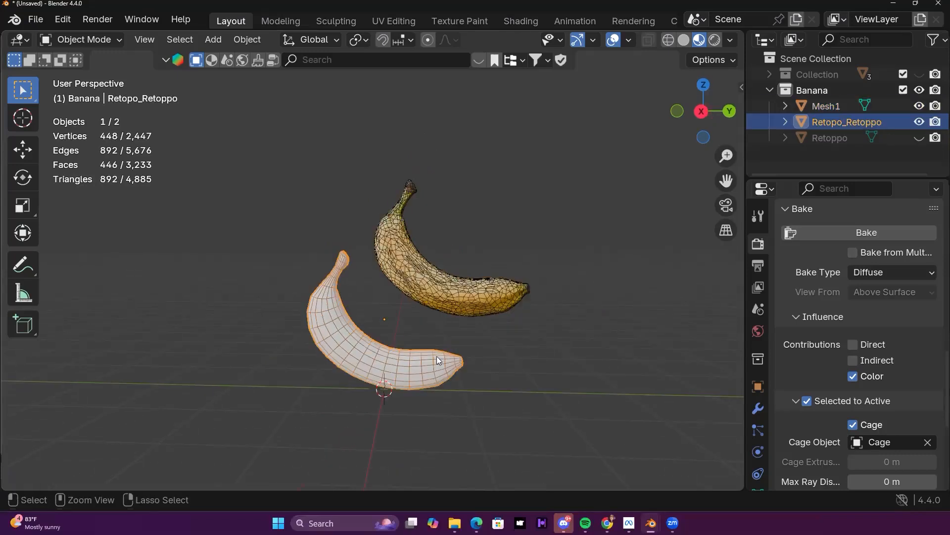
Step: Undo the selection changes and the move of Mesh1 so the two bananas overlap
left_click(438, 356)
left_click(438, 355)
left_click(439, 355)
left_click(438, 354)
key("ctrl+z")
key("ctrl+z")
key("ctrl+z")
middle_click_drag(440, 355, 582, 274)
scroll(582, 273, "up", 1)
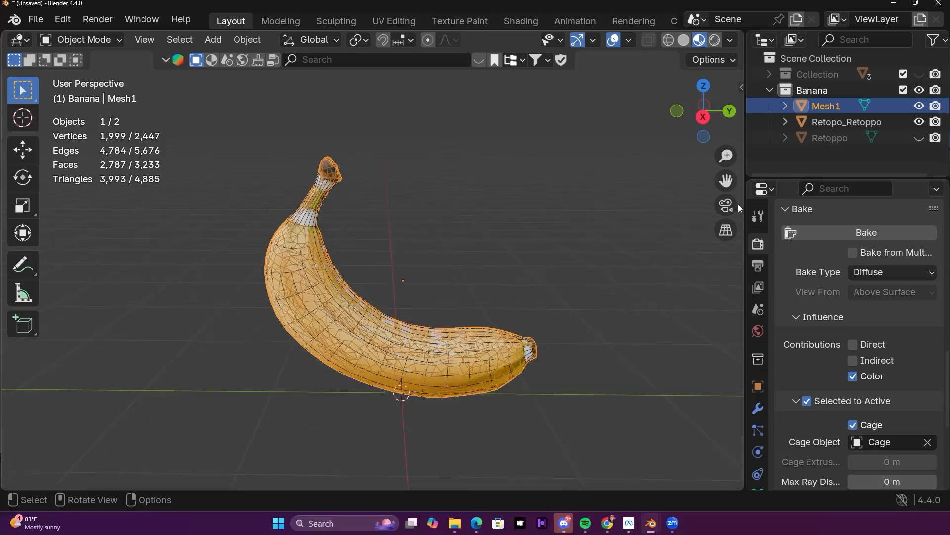
Step: Duplicate Retopo_Retoppo in place without moving the copy
left_click(826, 121)
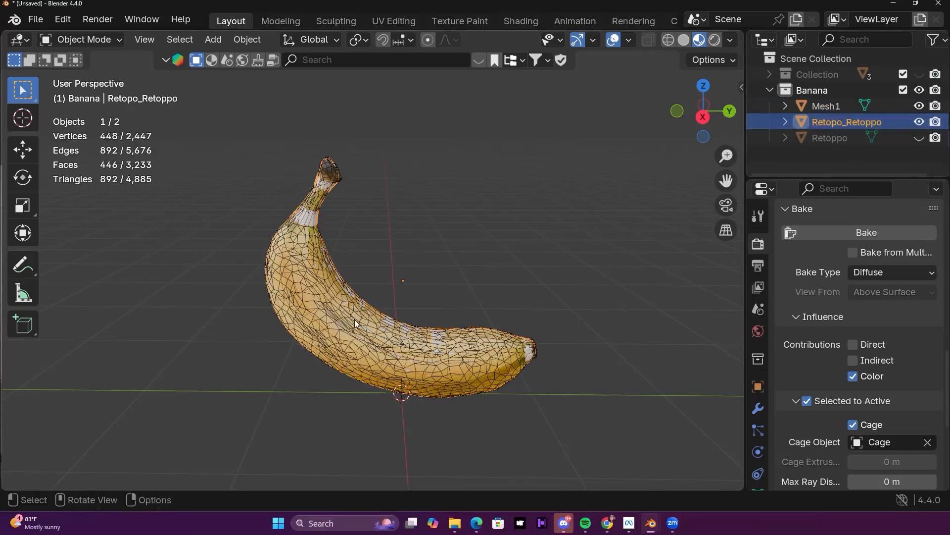
key("shift+d")
right_click(482, 245)
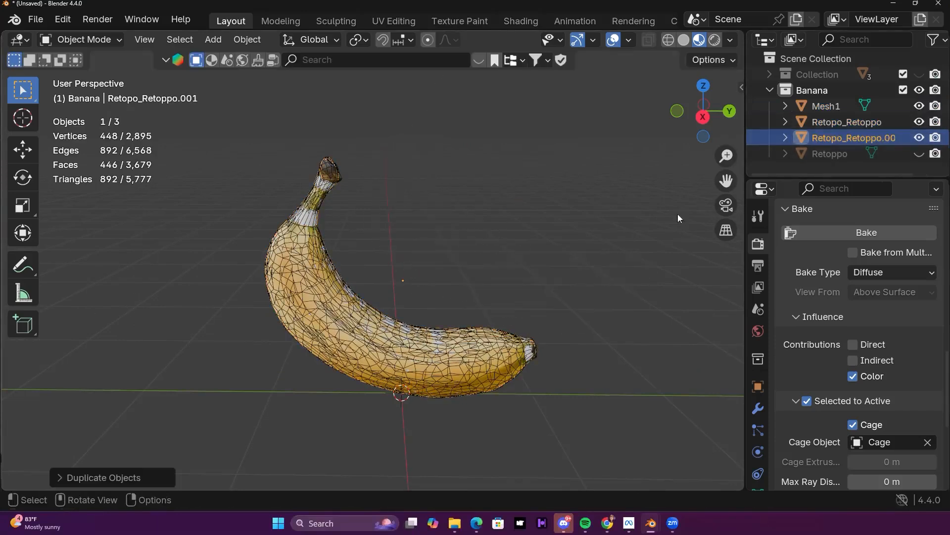
Step: Rename the duplicated mesh Retopo_Retoppo.001 as Cage Banana
double_click(840, 137)
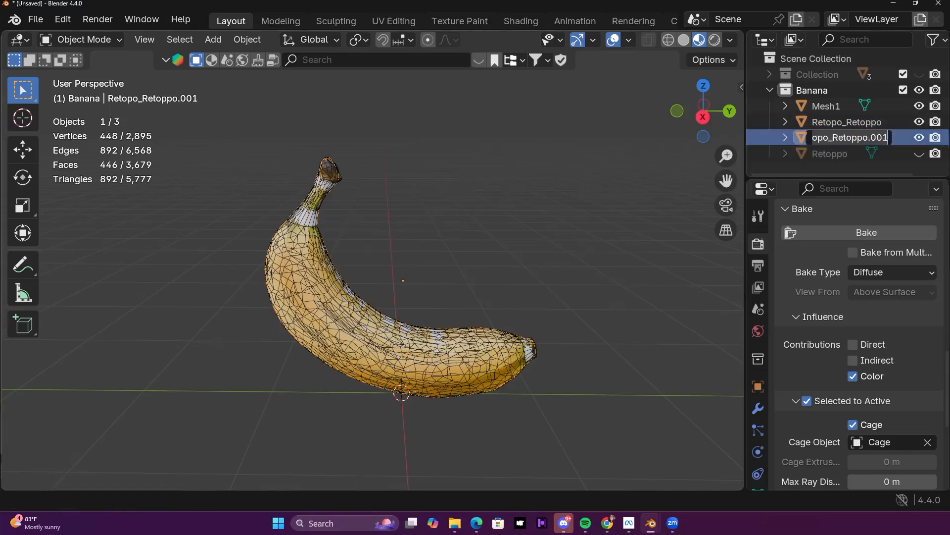
type("Ca")
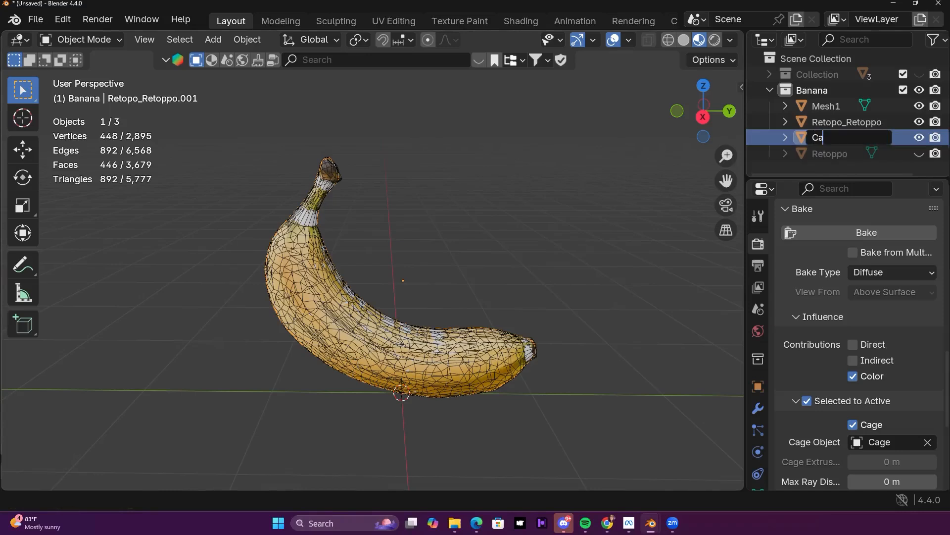
type("ge")
key("Return")
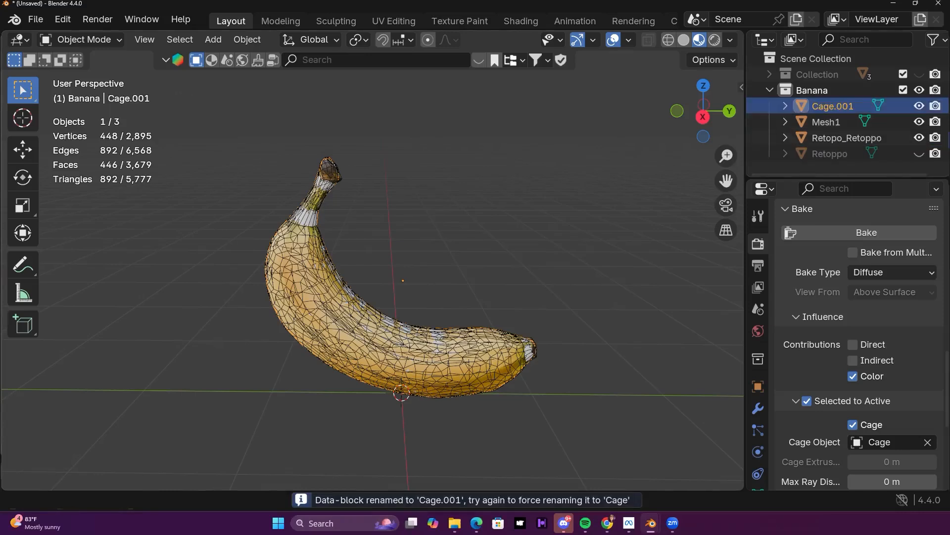
double_click(843, 106)
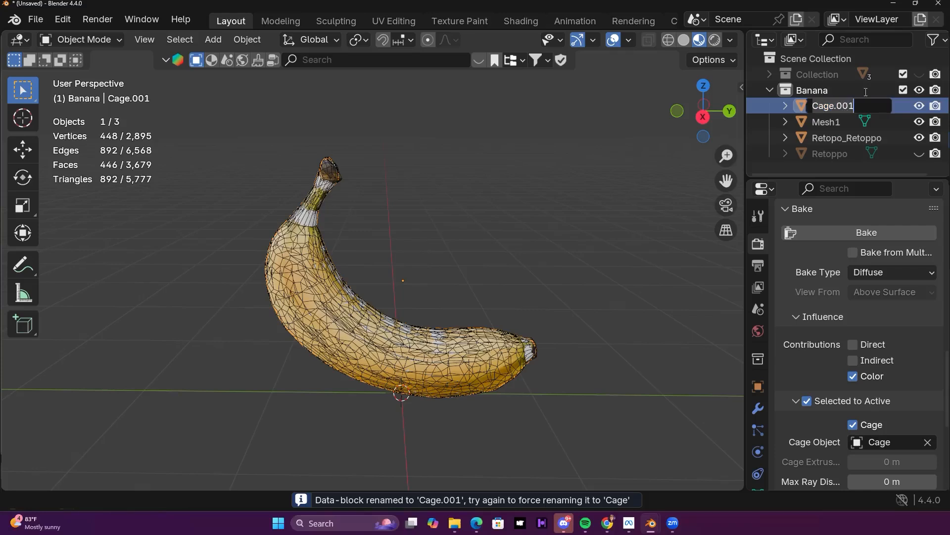
type("B")
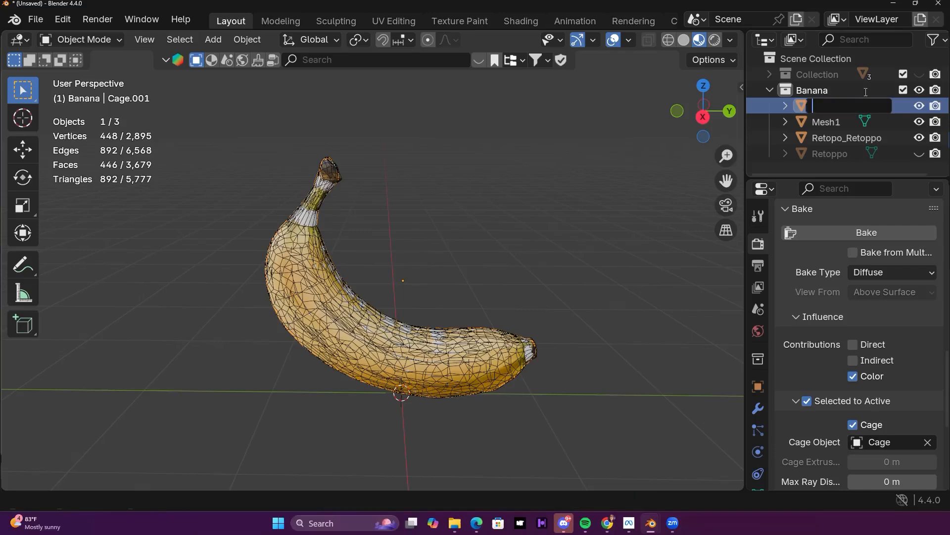
type("age Banana")
key("Return")
Step: Rename the original textured mesh Mesh1 as Source AI
left_click(834, 123)
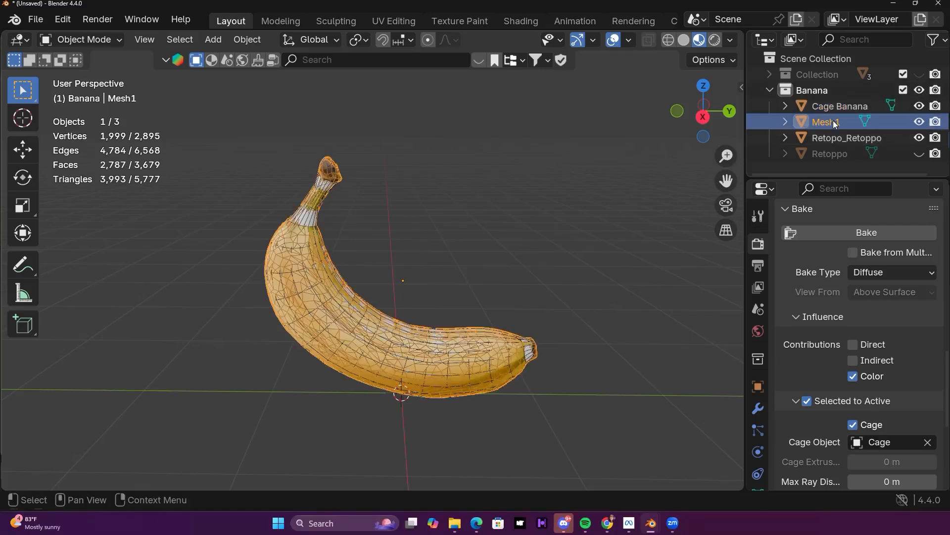
double_click(834, 122)
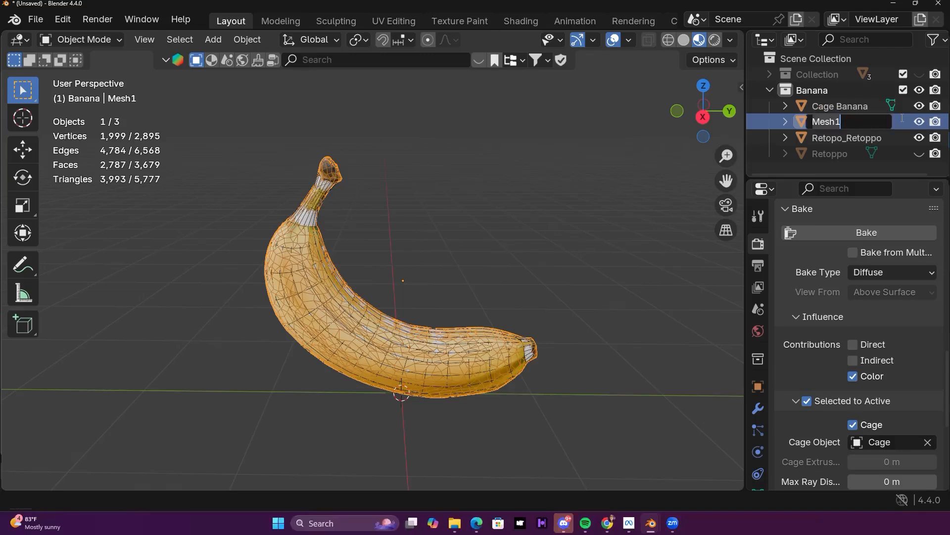
type("Source")
key("Return")
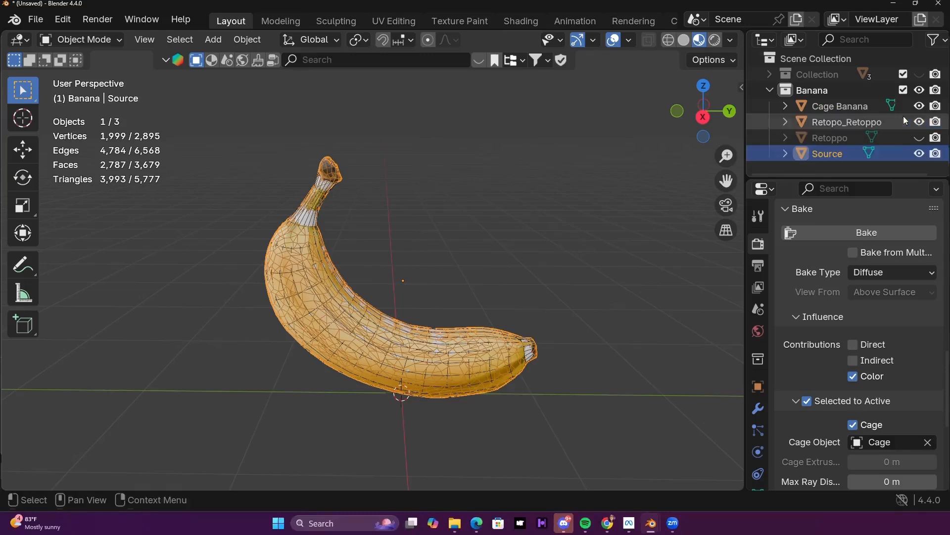
double_click(843, 150)
left_click(817, 153)
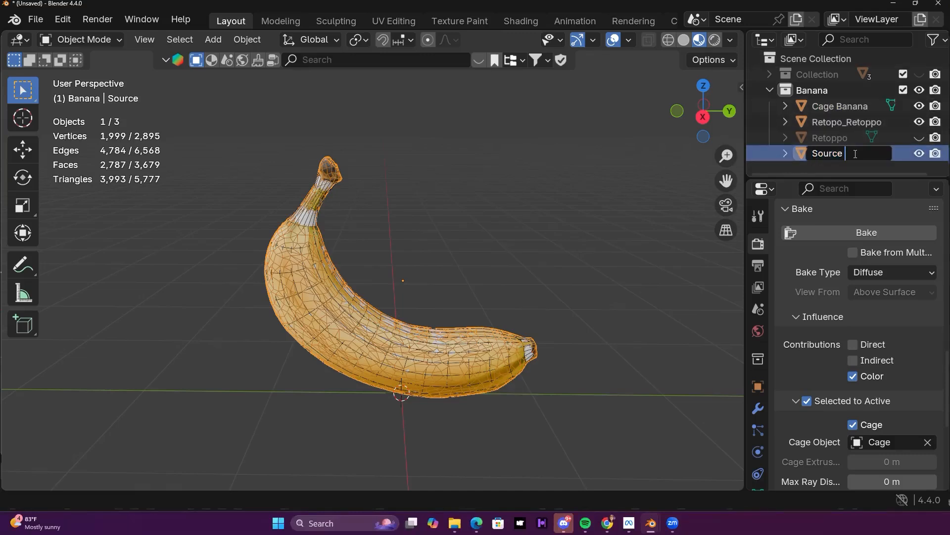
type("AI")
key("Return")
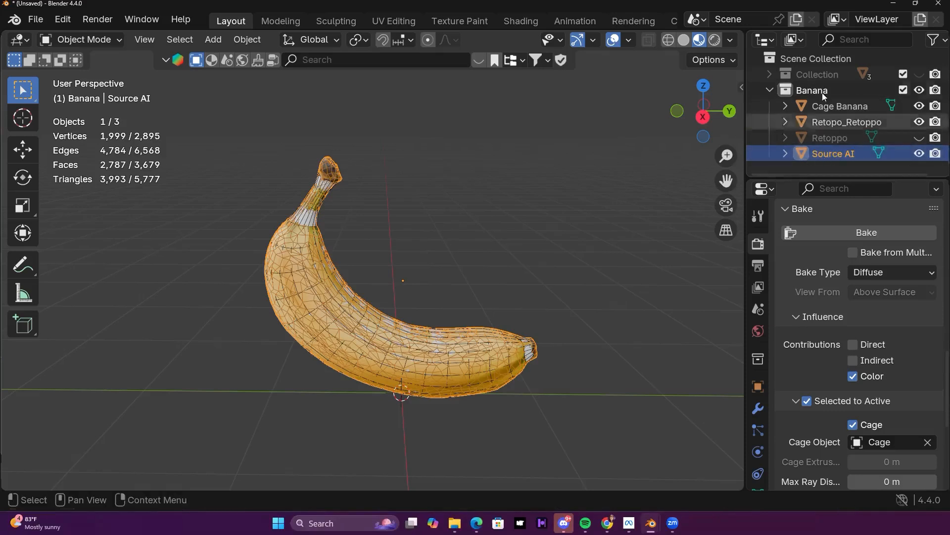
Step: Isolate Source AI in local view to inspect it, and return to the full scene
key("KP_Divide")
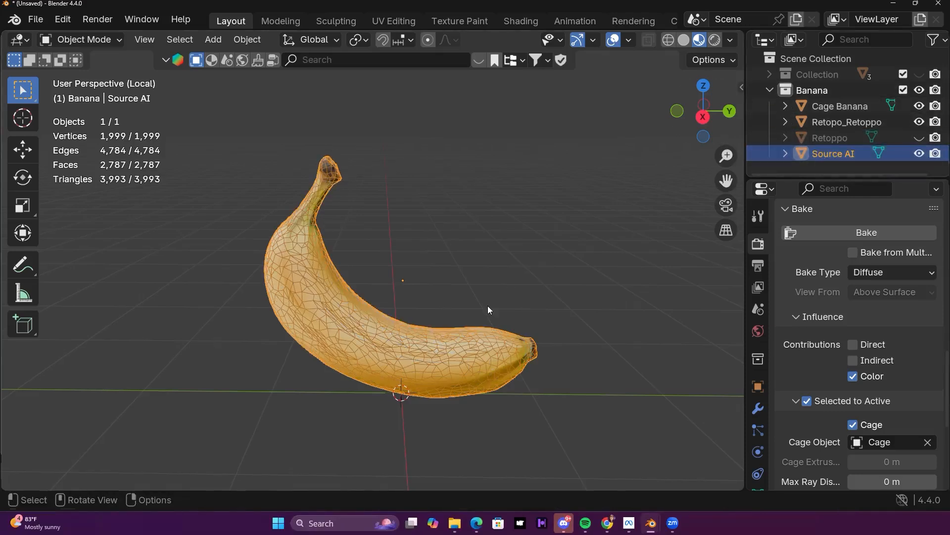
middle_click_drag(488, 305, 426, 248)
key("KP_Divide")
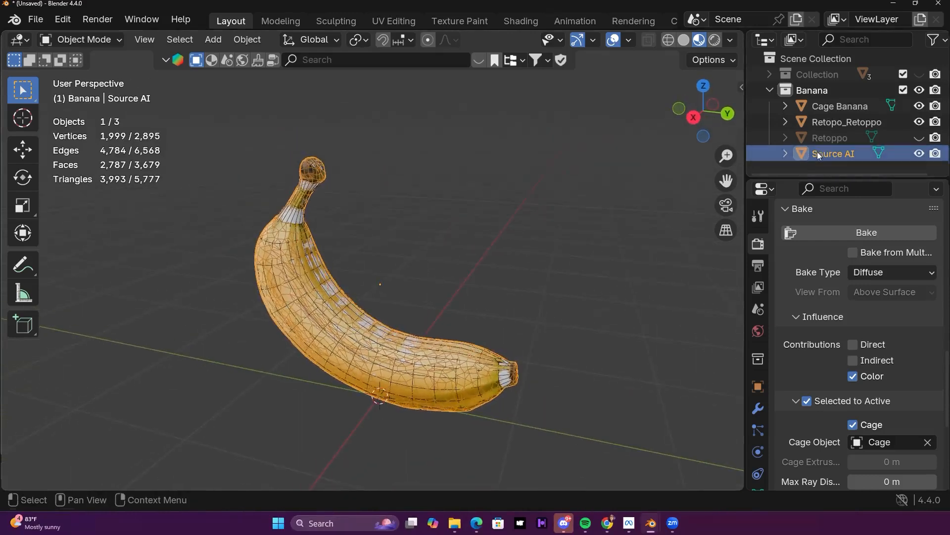
Step: Isolate the Retopo_Retoppo mesh in local view and inspect its low-poly topology
left_click(800, 124)
double_click(819, 121)
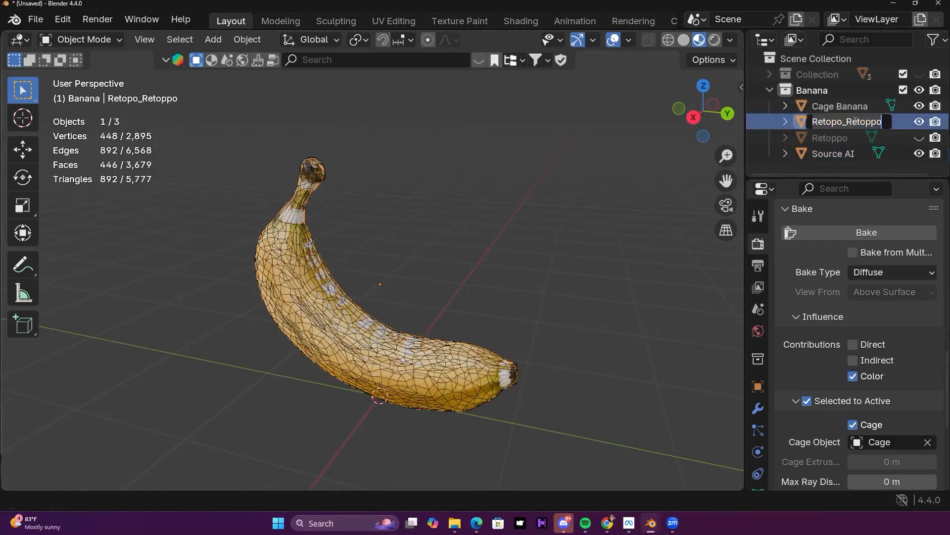
type("/")
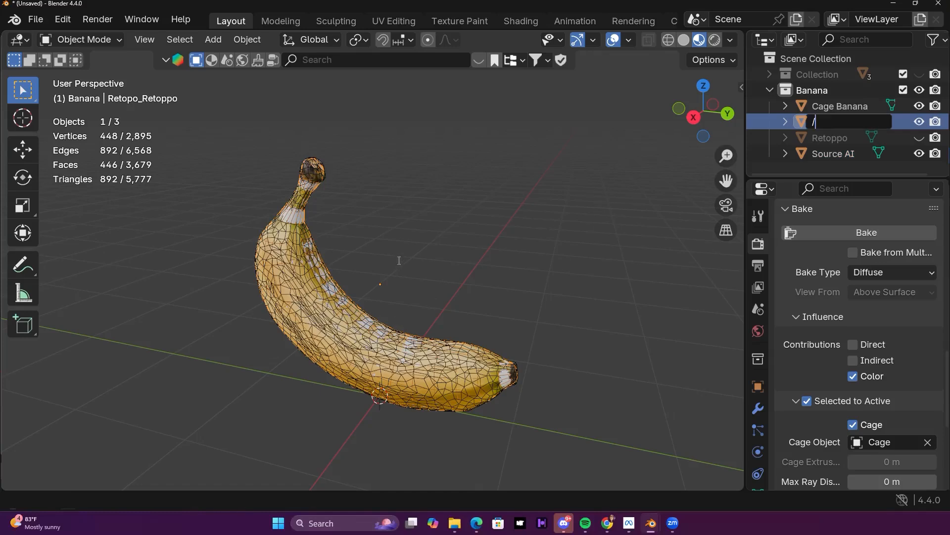
key("Return")
key("KP_Divide")
middle_click_drag(400, 263, 428, 264)
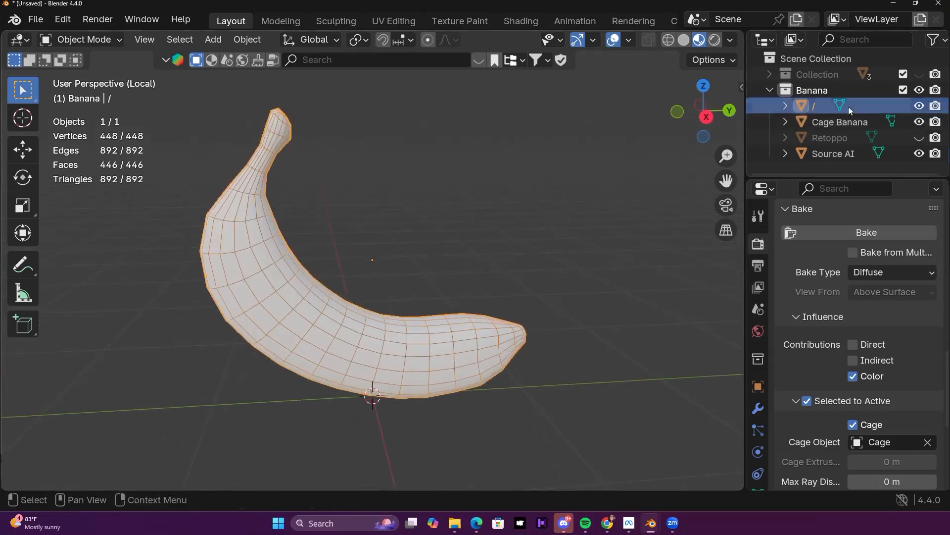
Step: Rename the isolated low-poly retopology mesh as Destination Banana
double_click(815, 106)
type("Destination")
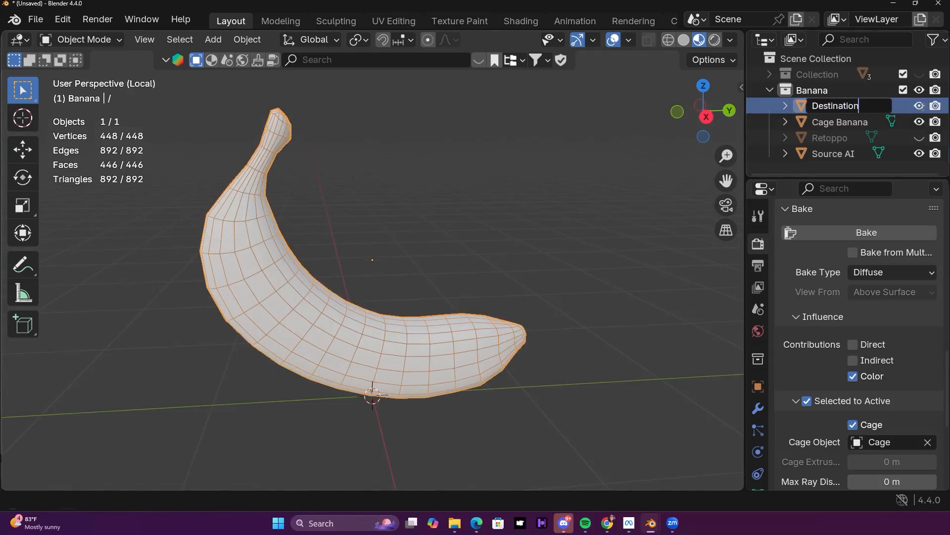
key("Return")
middle_click_drag(660, 211, 470, 277)
double_click(854, 123)
left_click(859, 122)
key("Delete")
key("Delete")
key("Delete")
key("Delete")
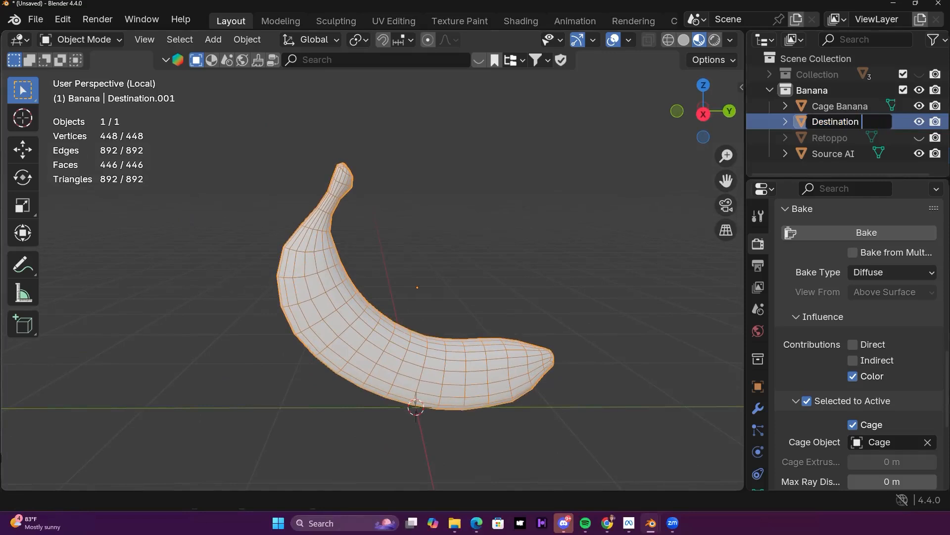
type("Banana")
key("Return")
Step: Delete the hidden Retoppo object from the Banana collection
middle_click_drag(495, 184, 435, 220)
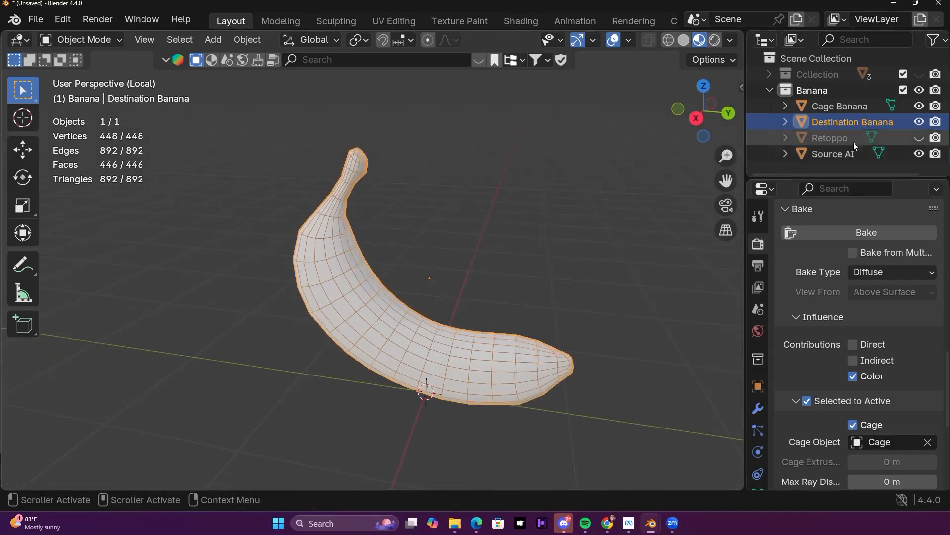
left_click(848, 139)
key("Delete")
Step: Select Source AI and leave local view so all three banana meshes are shown
middle_click_drag(391, 247, 358, 287)
middle_click_drag(587, 230, 616, 206)
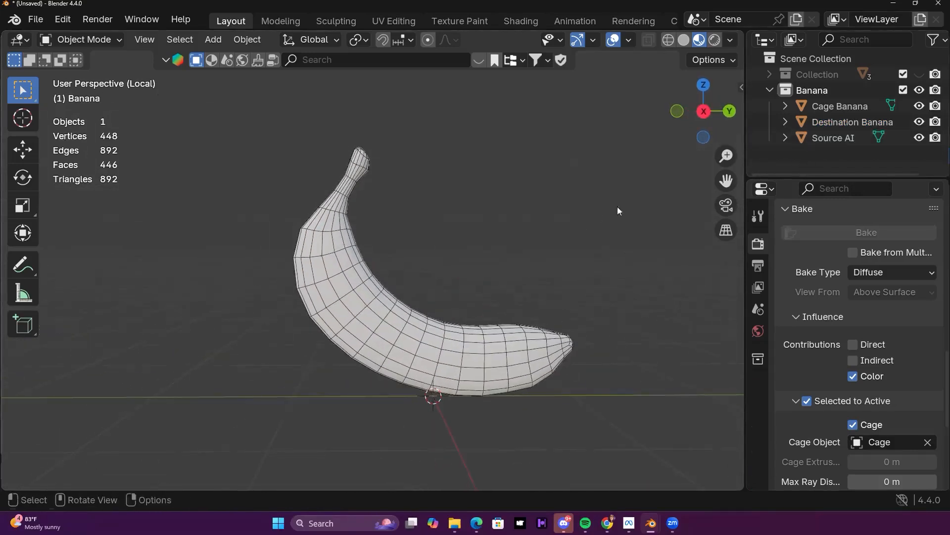
left_click(842, 139)
middle_click_drag(519, 218, 504, 238)
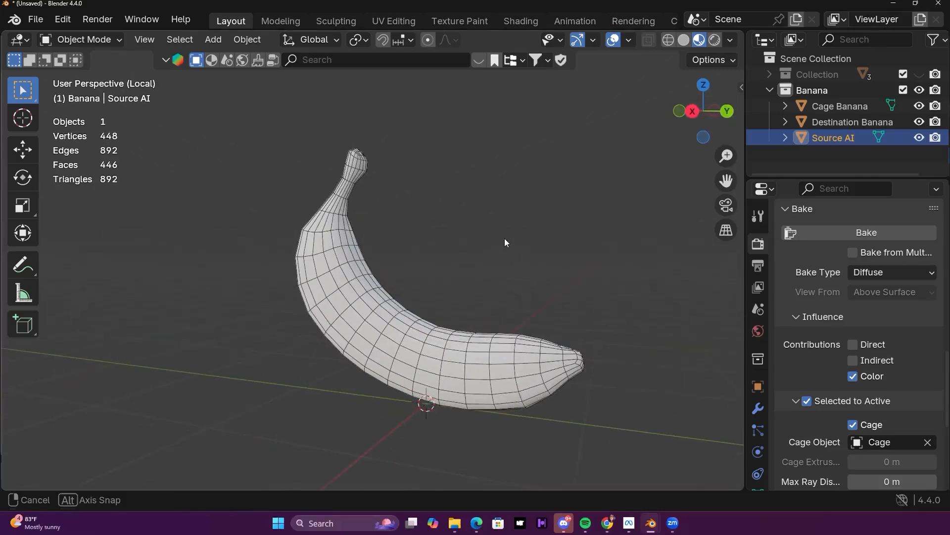
key("KP_Divide")
Step: Examine the overlapping bananas from several angles, selecting Destination Banana and Source AI in turn to compare them
middle_click_drag(539, 301, 564, 263)
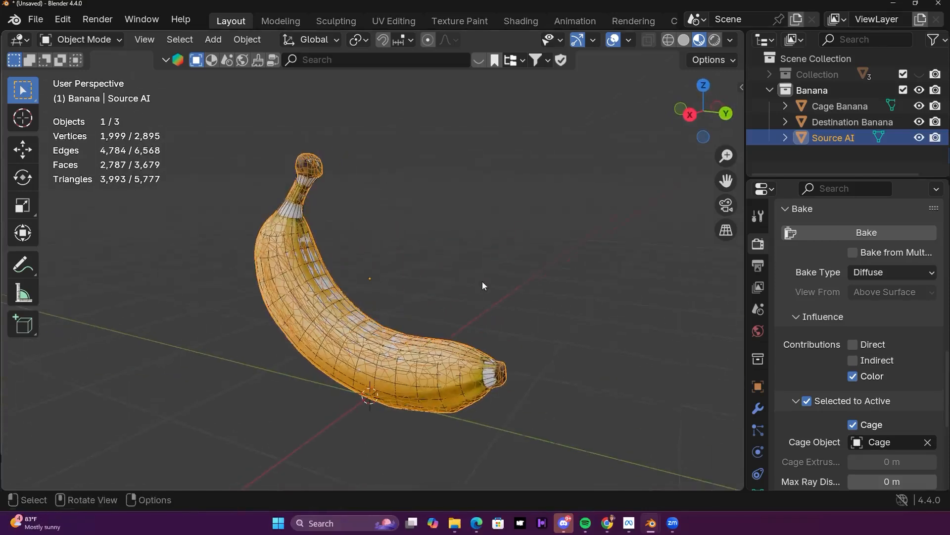
middle_click_drag(495, 233, 314, 272)
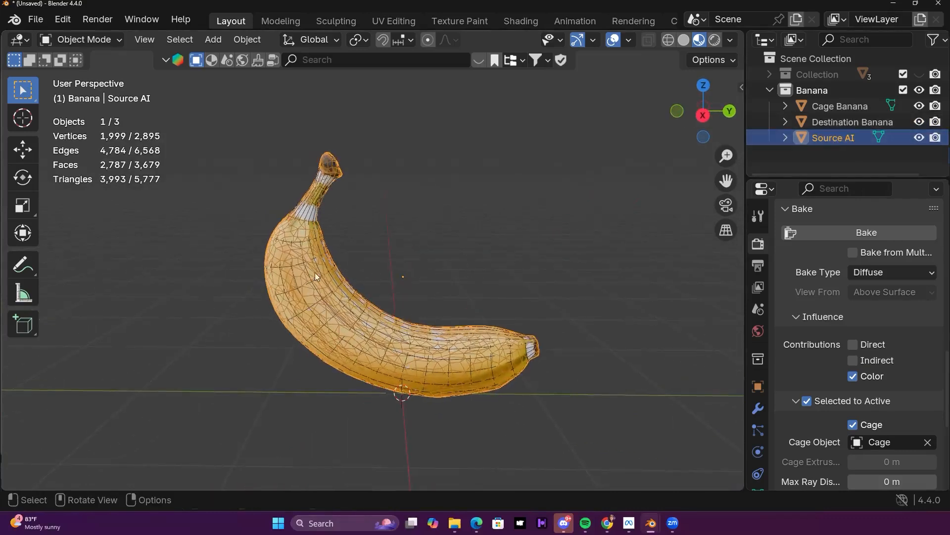
left_click(851, 123)
middle_click_drag(372, 264, 270, 250)
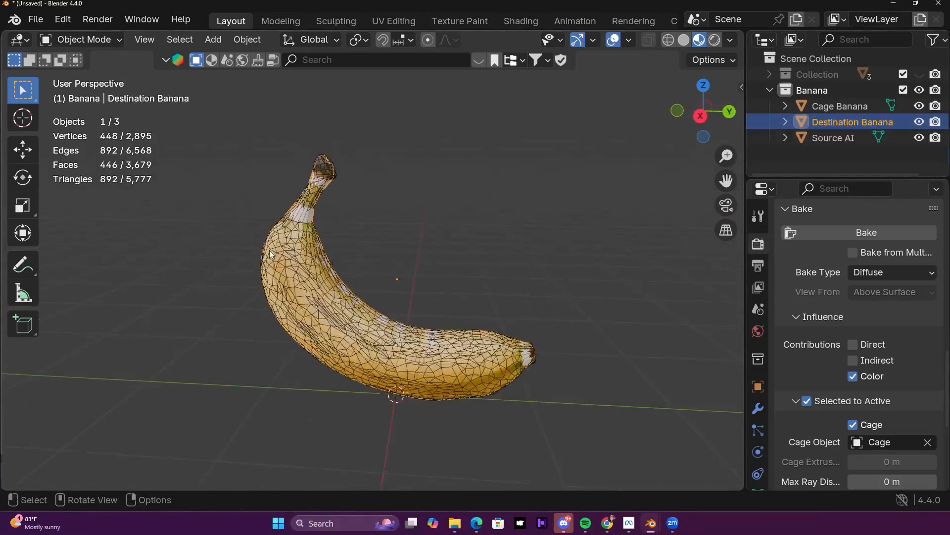
scroll(297, 255, "up", 3)
middle_click_drag(548, 254, 537, 257)
scroll(396, 272, "down", 2)
middle_click_drag(458, 288, 433, 301)
left_click(833, 139)
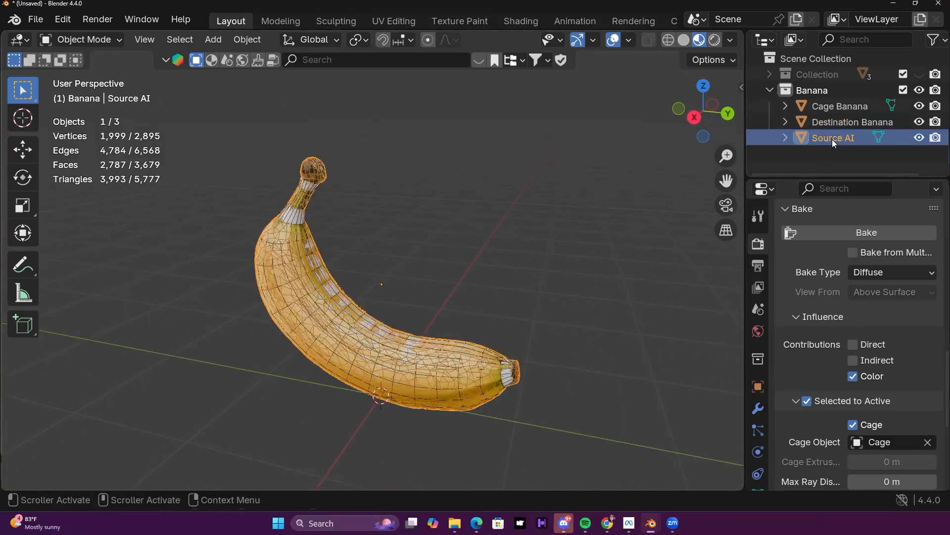
middle_click_drag(314, 227, 302, 220)
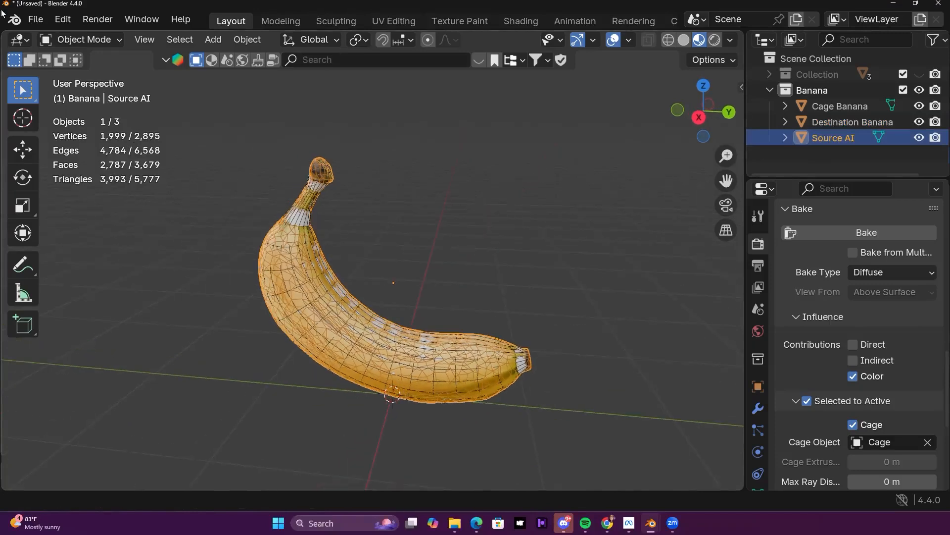
Step: Split the 3D viewport vertically into two halves and turn one of them into a UV Editor
left_click_drag(3, 31, 379, 150)
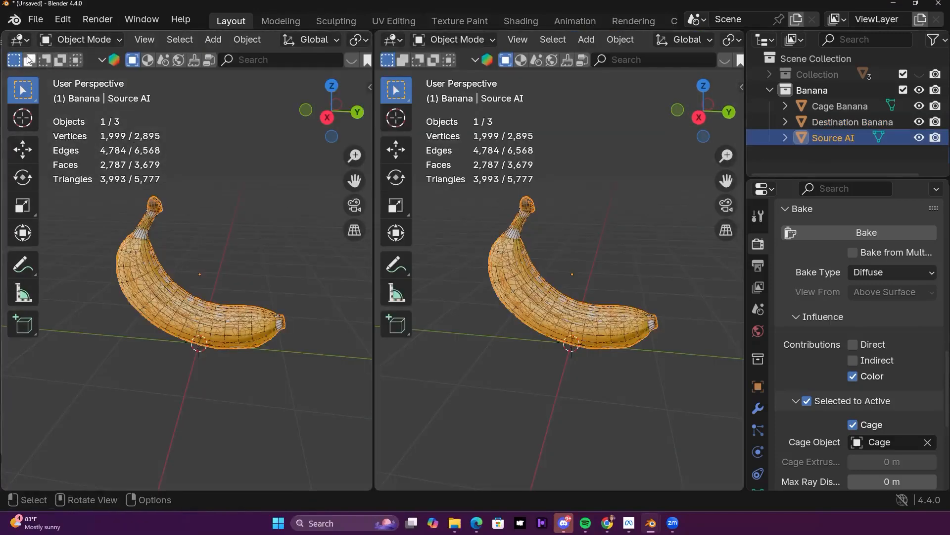
left_click(22, 39)
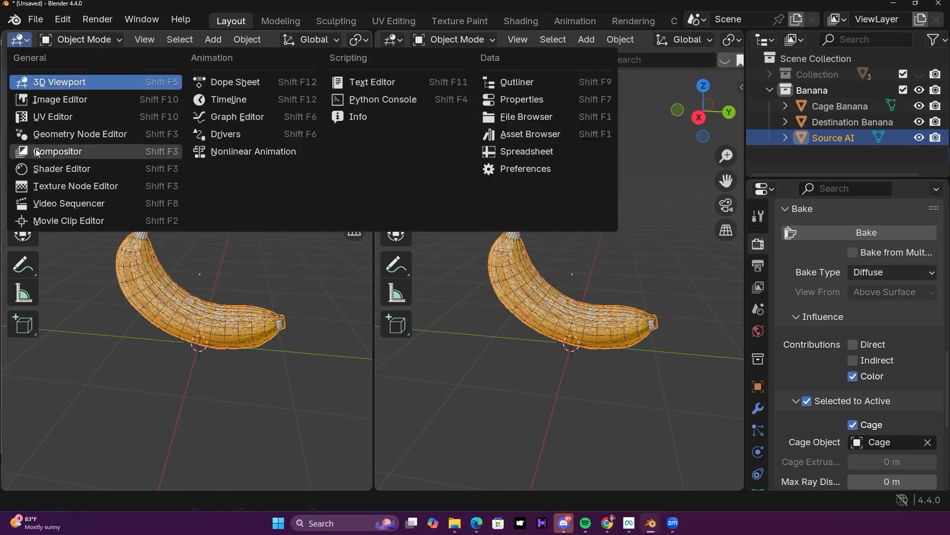
left_click(51, 116)
Step: Examine Source AI's UV layout over its texture in Edit Mode, and return to Object Mode
scroll(189, 239, "up", 2)
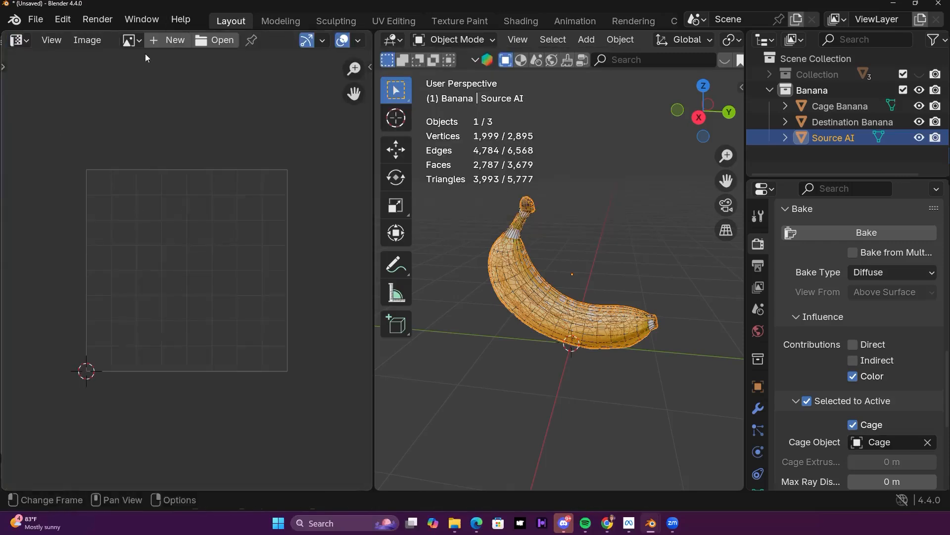
scroll(525, 292, "up", 5)
scroll(524, 293, "down", 3)
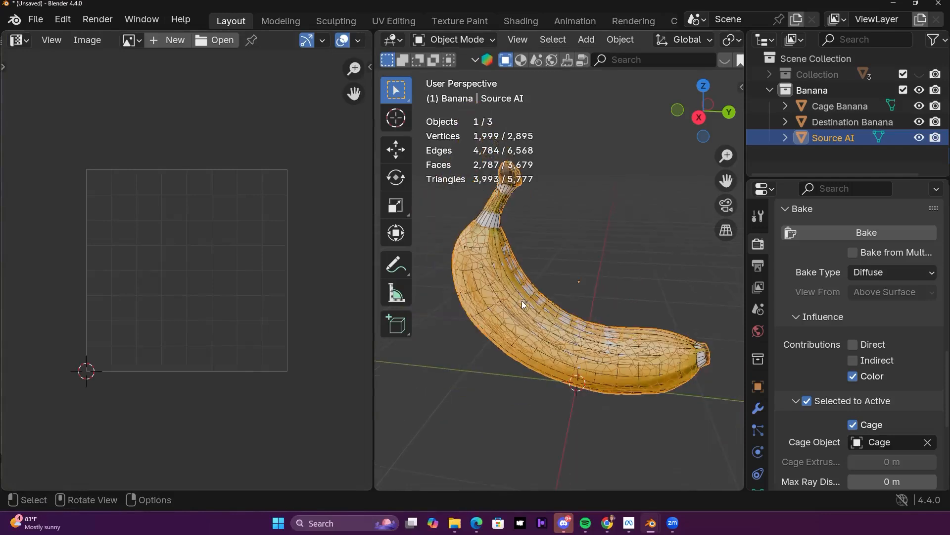
key("Tab")
key("Home")
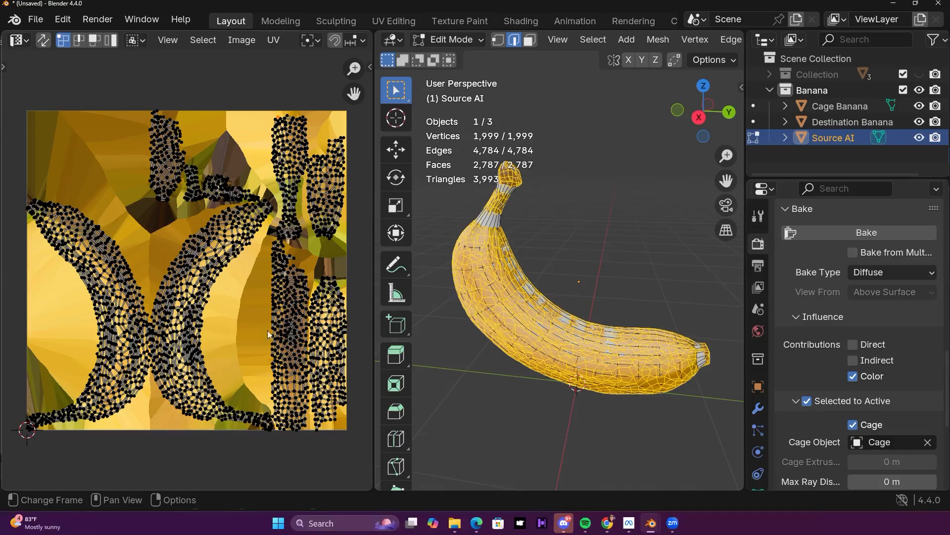
key("Tab")
Step: Examine Destination Banana's UV layout in Edit Mode, and select Source AI for comparison
left_click(492, 223)
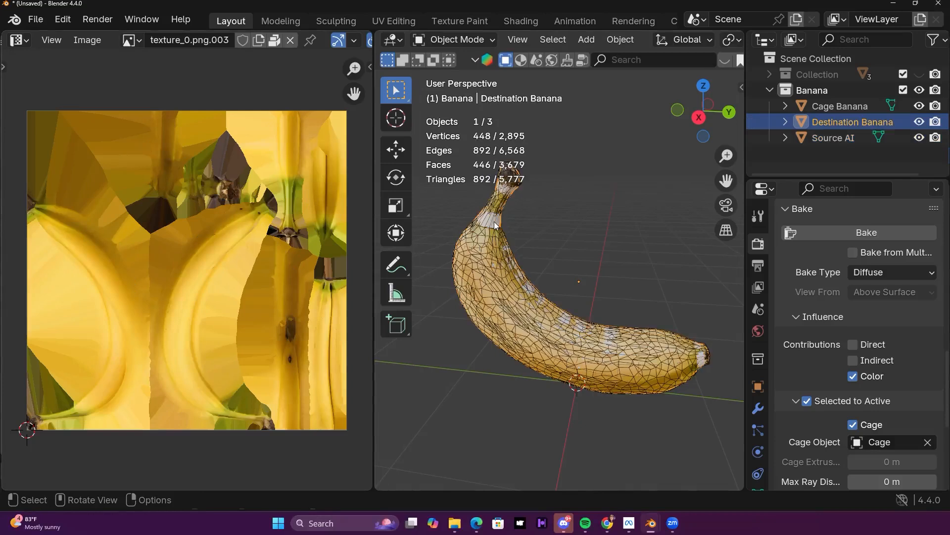
key("Tab")
key("KP_Decimal")
key("Home")
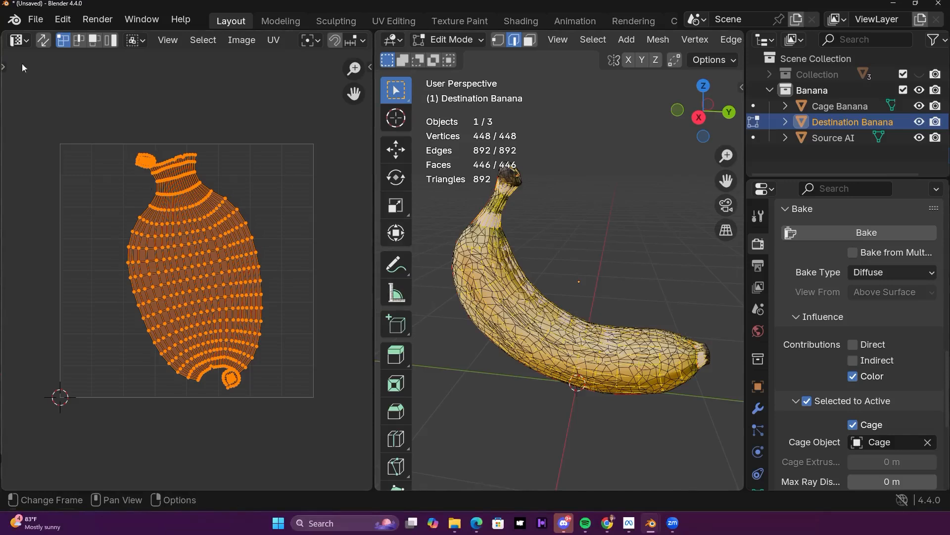
right_click(374, 130)
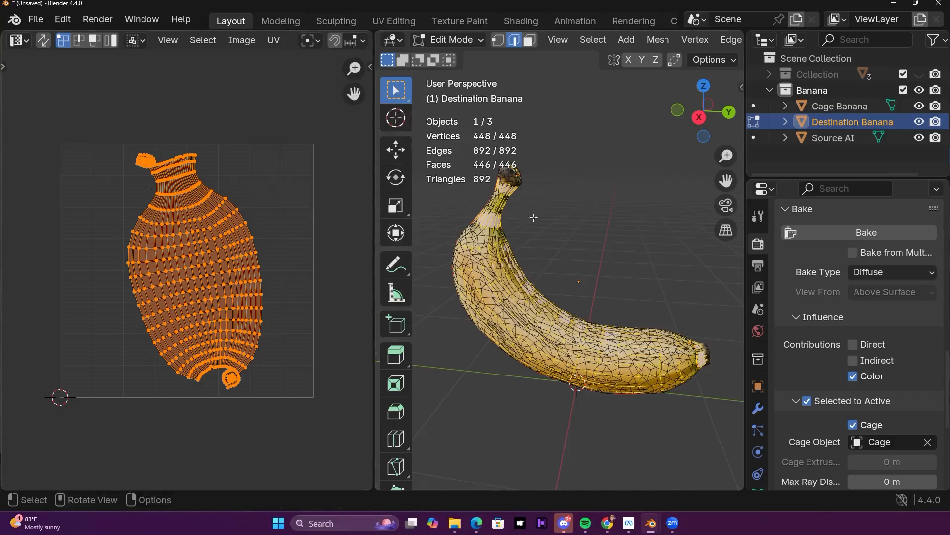
scroll(246, 248, "up", 1)
middle_click_drag(685, 236, 604, 250)
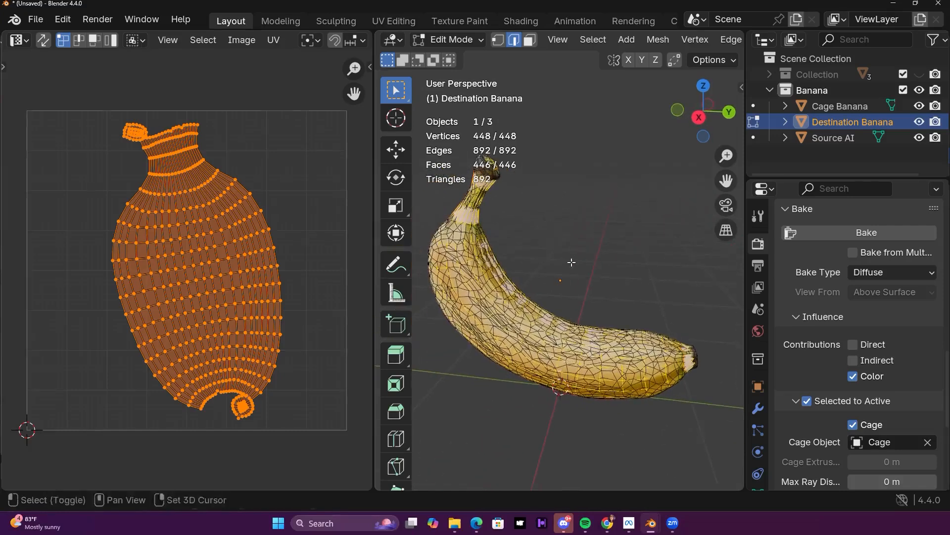
left_click(832, 138)
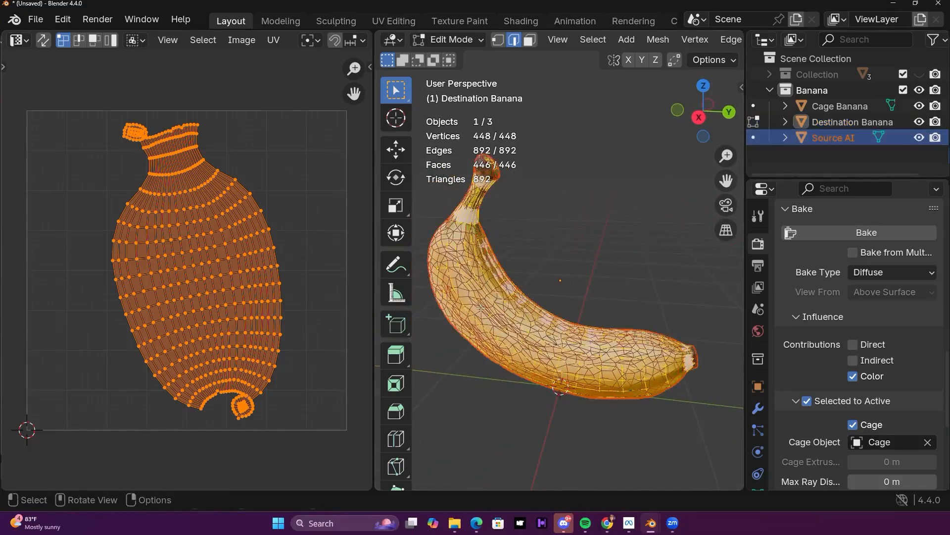
Step: Isolate Destination Banana to inspect its mesh, return to Object Mode and exit the isolated view
scroll(601, 270, "down", 3)
key("KP_Divide")
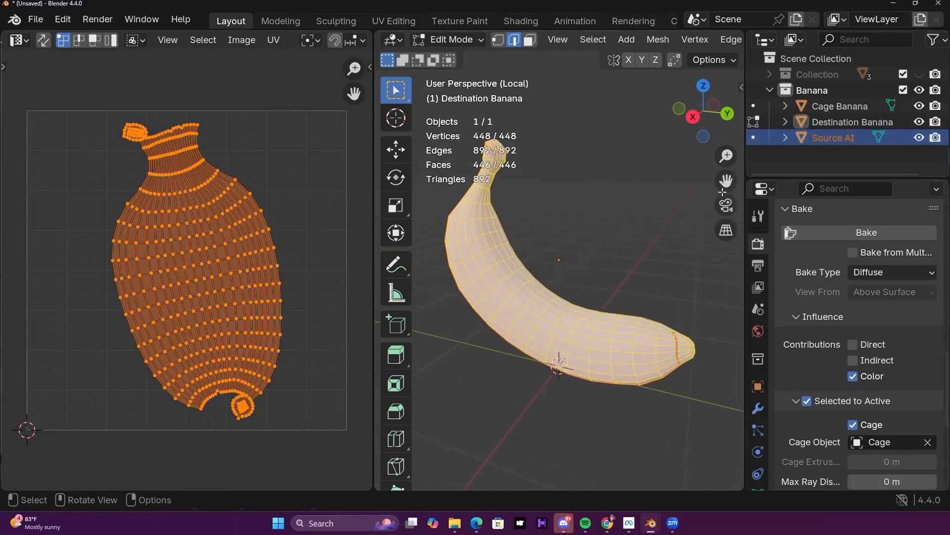
key("Tab")
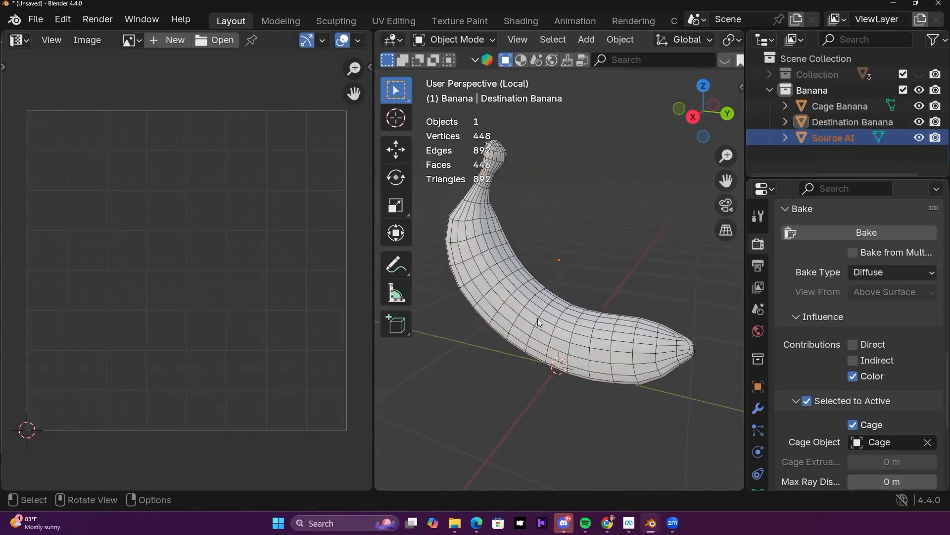
key("KP_Divide")
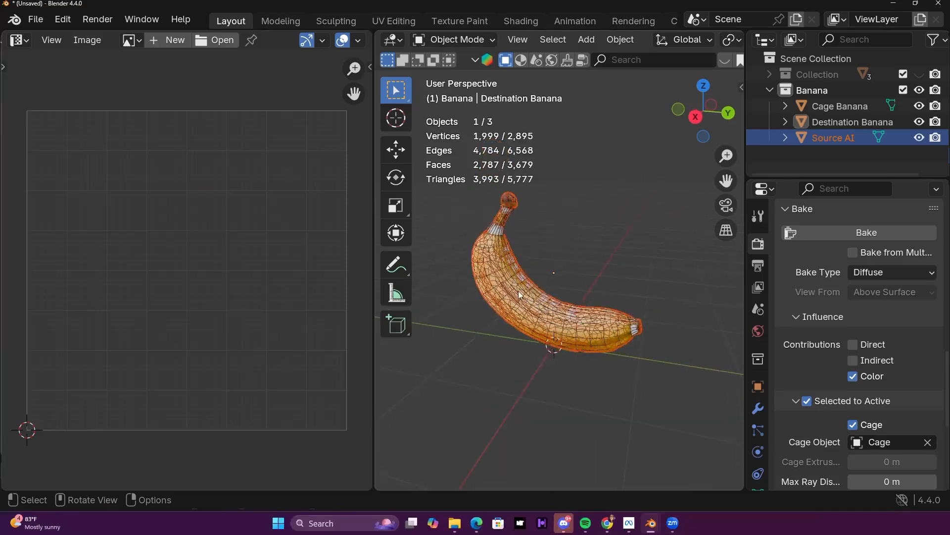
Step: Isolate Source AI to inspect its textured mesh from several angles, and bring the other bananas back into view
key("KP_Divide")
middle_click_drag(537, 278, 315, 78)
middle_click_drag(520, 247, 602, 316)
mouse_move(598, 316)
middle_mouse_down("shift")
mouse_move(595, 340)
mouse_move(597, 320)
mouse_move(607, 329)
mouse_move(643, 318)
mouse_move(605, 314)
mouse_move(613, 348)
mouse_move(614, 324)
mouse_move(568, 314)
mouse_move(625, 286)
mouse_move(612, 364)
mouse_move(633, 348)
mouse_move(613, 320)
middle_mouse_up("shift")
scroll(588, 322, "down", 2)
scroll(610, 341, "up", 1)
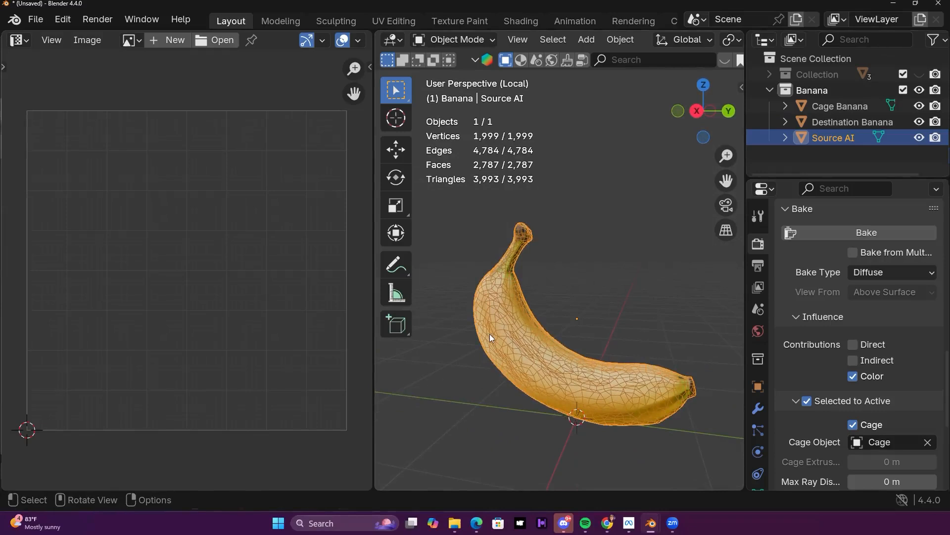
key("slash")
middle_click_drag(568, 274, 704, 245)
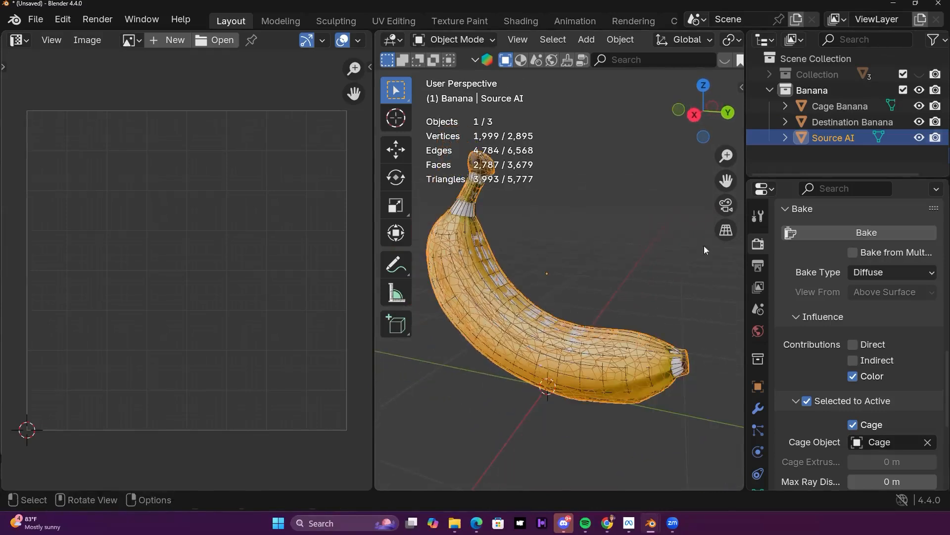
Step: Select Destination Banana, widen the Properties area, and change the UV Editor into a Shader Editor shrunk to a narrow strip
left_click(830, 121)
middle_click_drag(485, 331, 492, 339)
left_click_drag(745, 267, 694, 269)
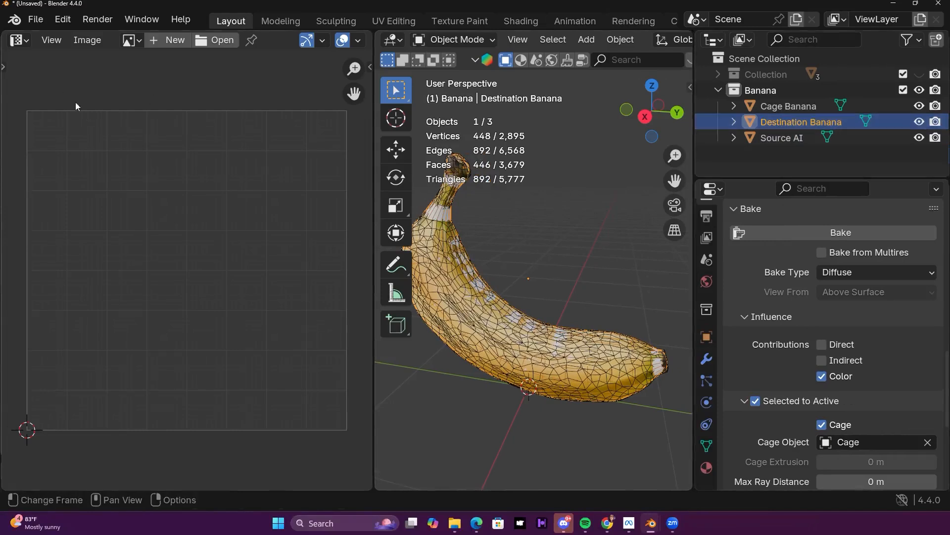
left_click(21, 39)
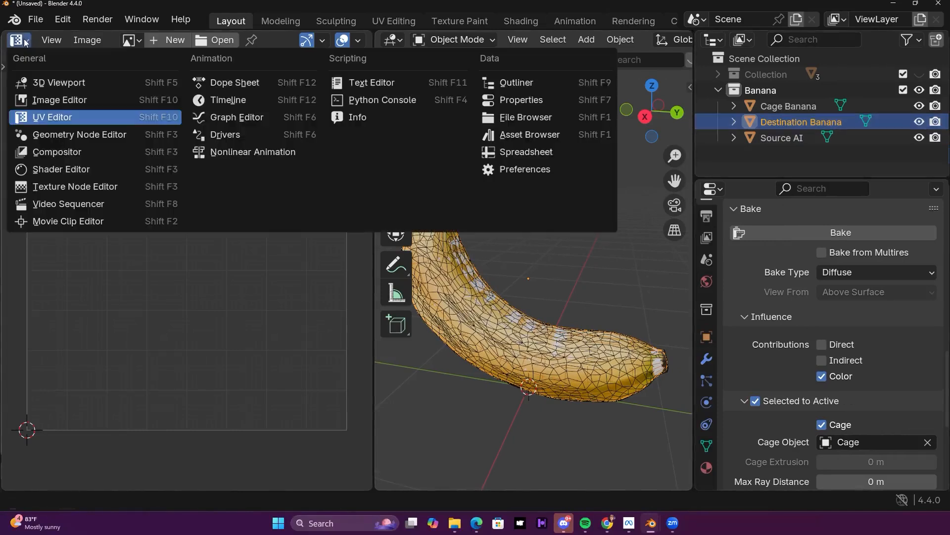
left_click(37, 170)
left_click_drag(370, 156, 56, 156)
middle_click_drag(483, 277, 472, 258)
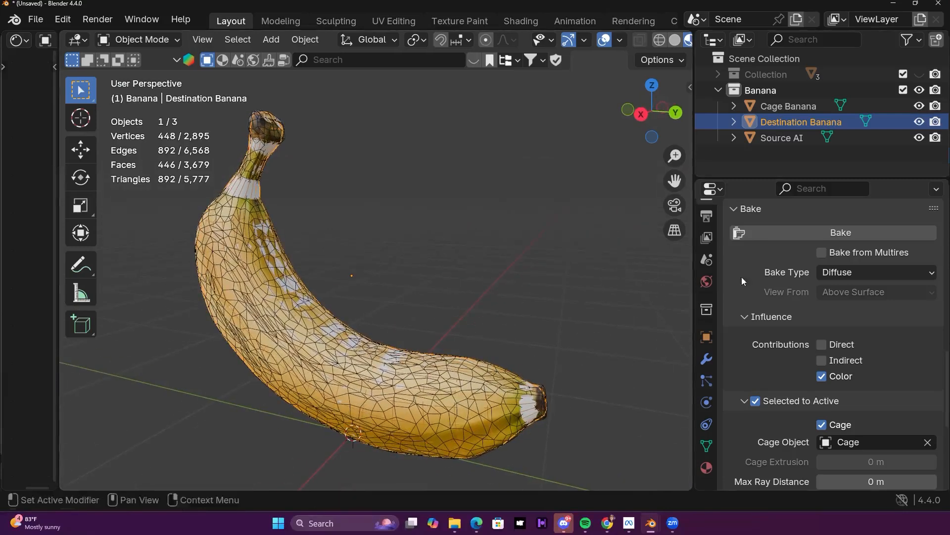
Step: Create a new material for Destination Banana and name it Banana
left_click(708, 469)
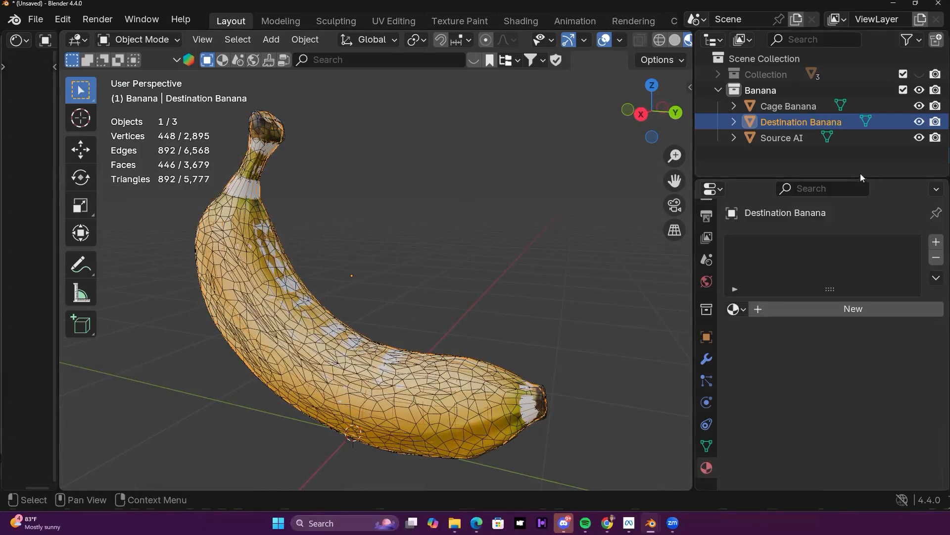
left_click(795, 310)
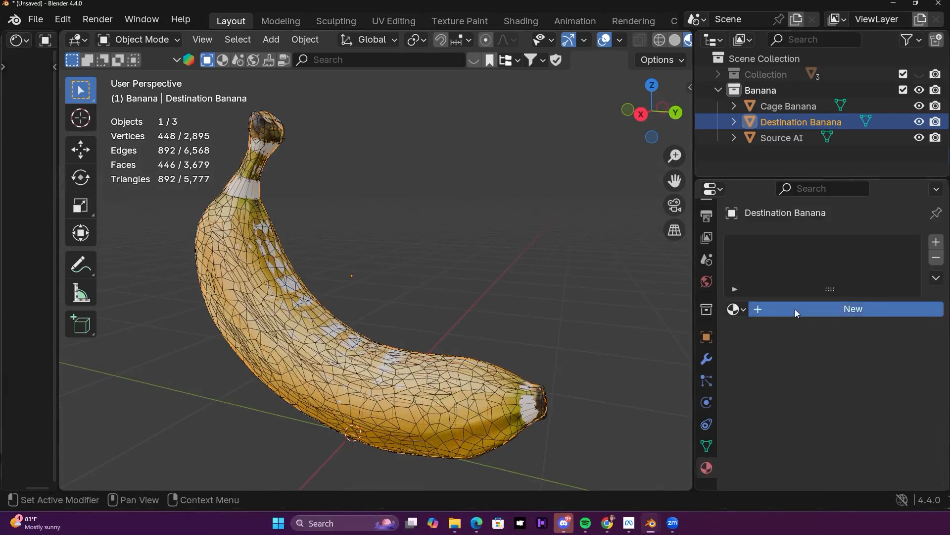
left_click(824, 309)
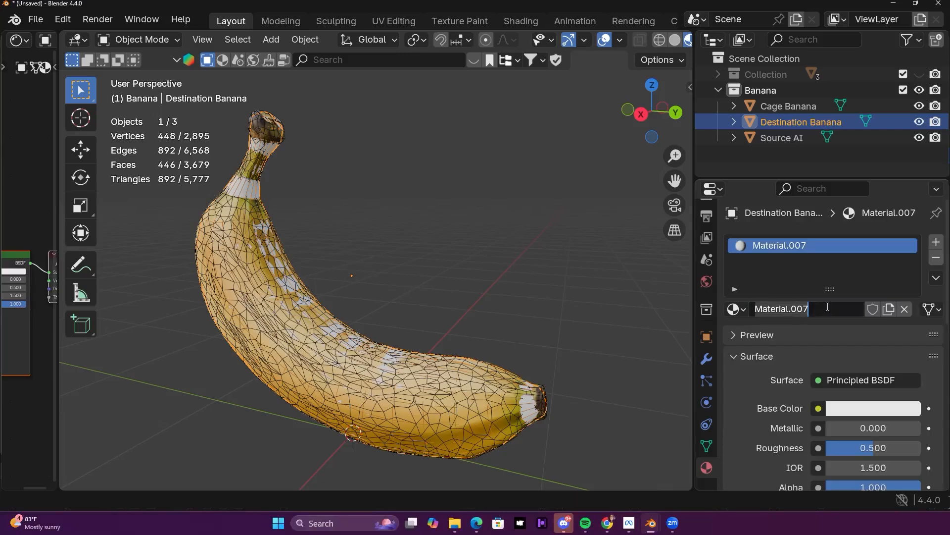
type("Banana")
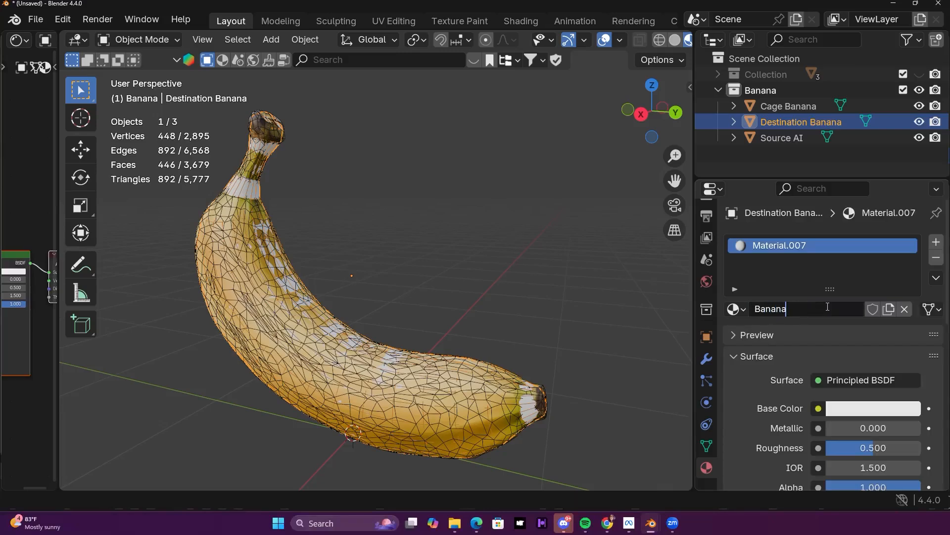
key("Return")
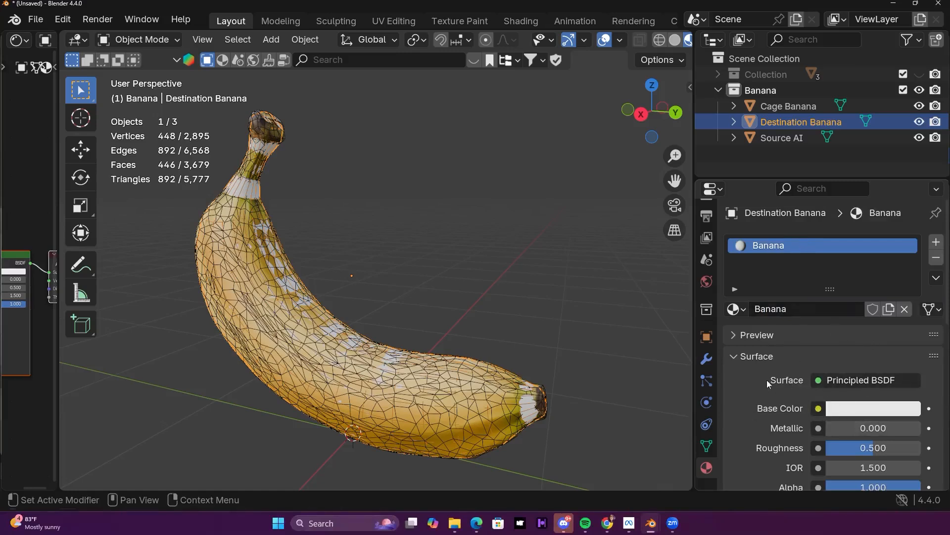
Step: Change the Banana material's surface shader to Diffuse BSDF
left_click(860, 381)
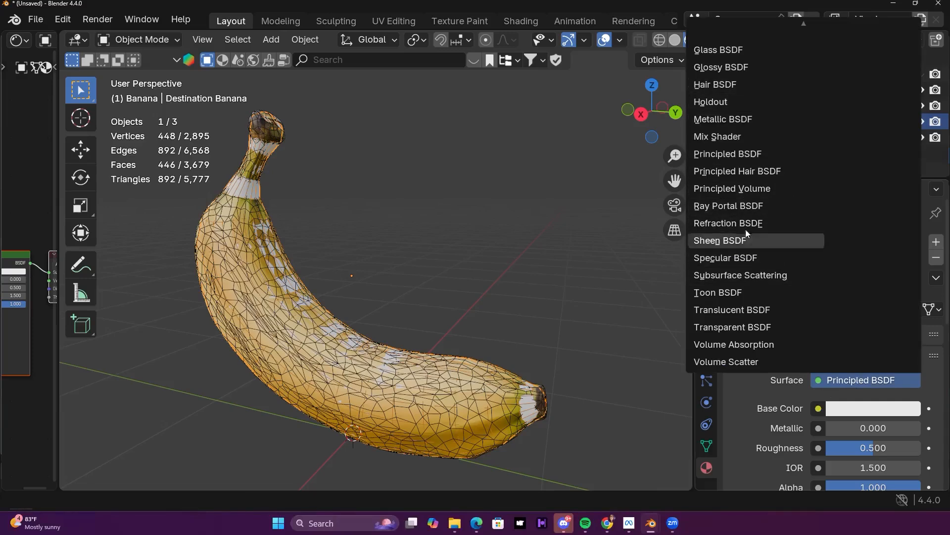
scroll(735, 53, "up", 4)
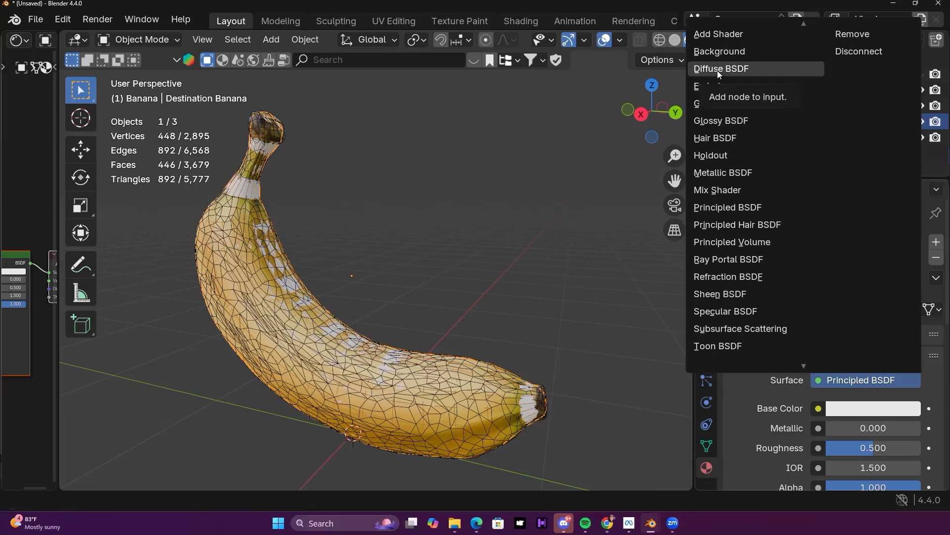
left_click(719, 69)
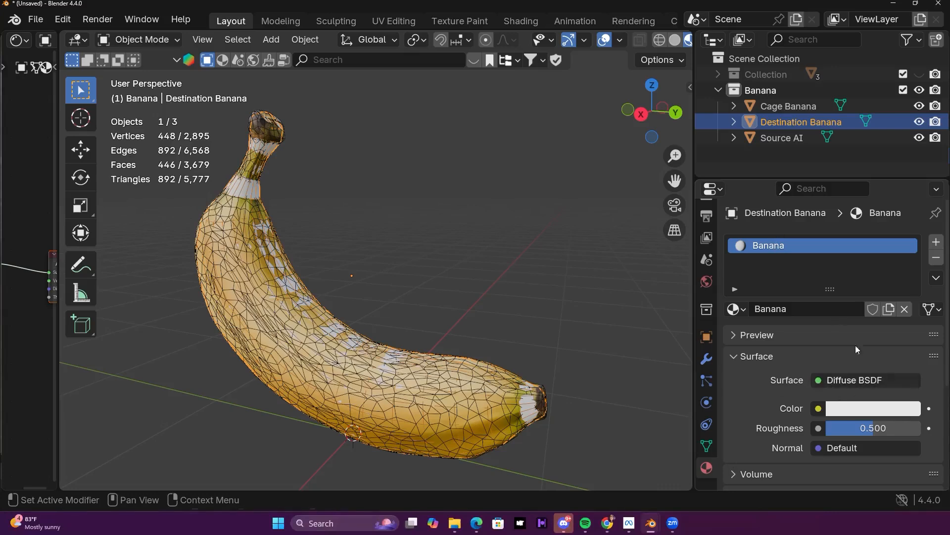
Step: Widen the Shader Editor, hide its sidebar, and add an Image Texture node in front of the Diffuse BSDF node
left_click_drag(58, 66, 300, 67)
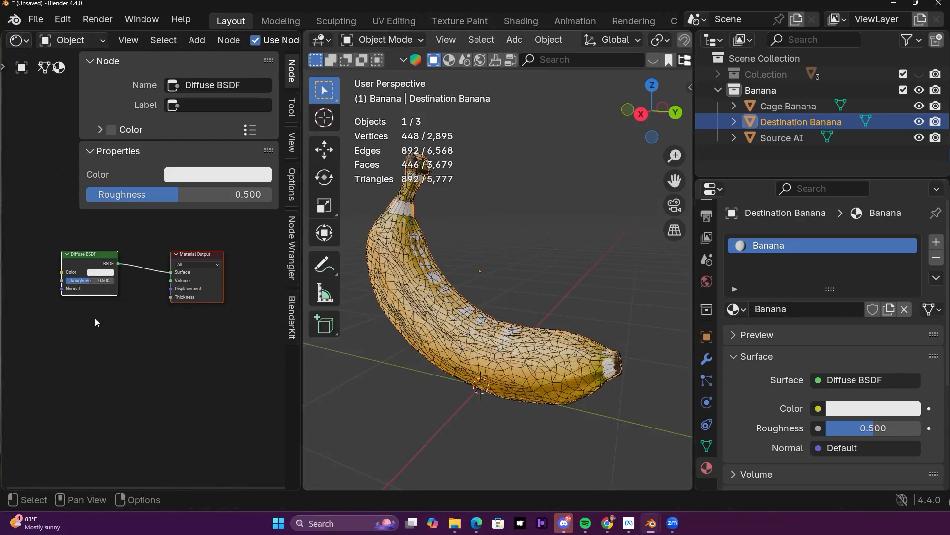
scroll(87, 322, "down", 1)
middle_click_drag(87, 324, 126, 338)
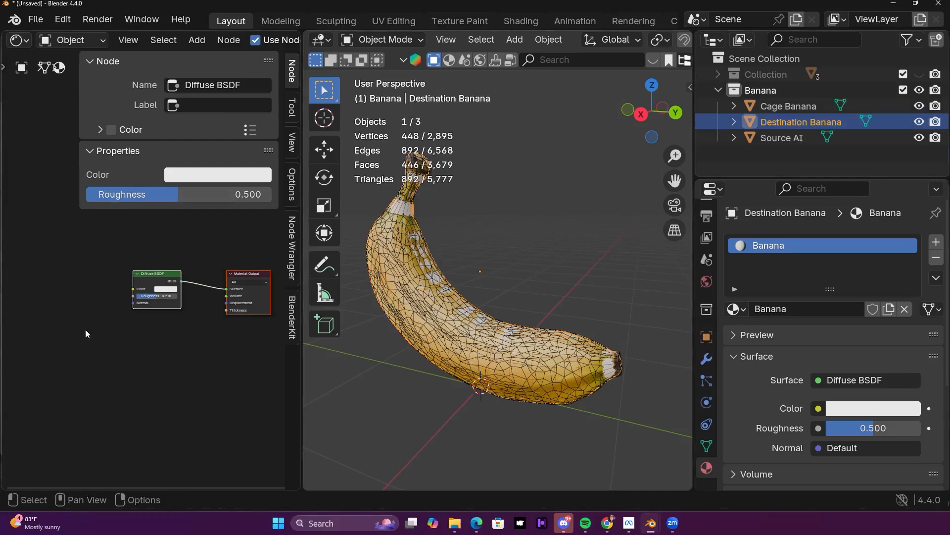
key("n")
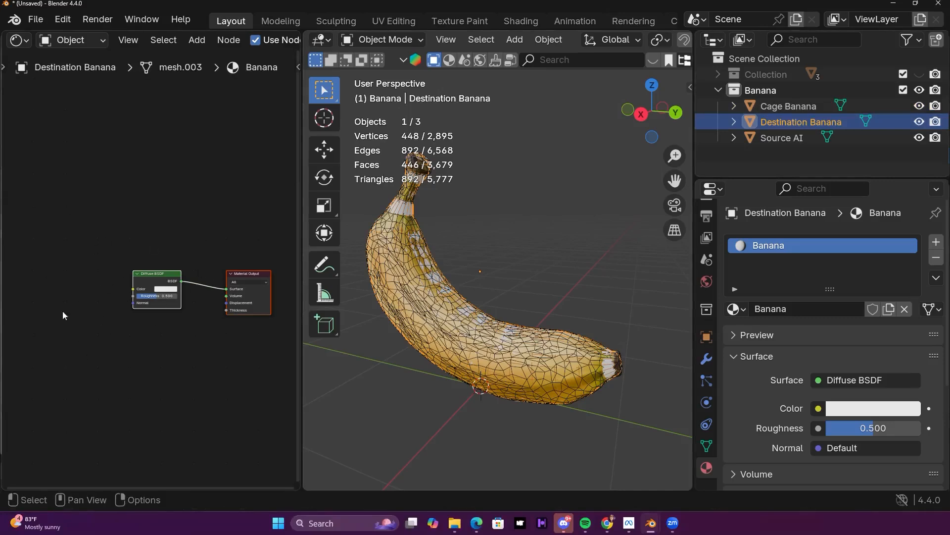
left_click(54, 223)
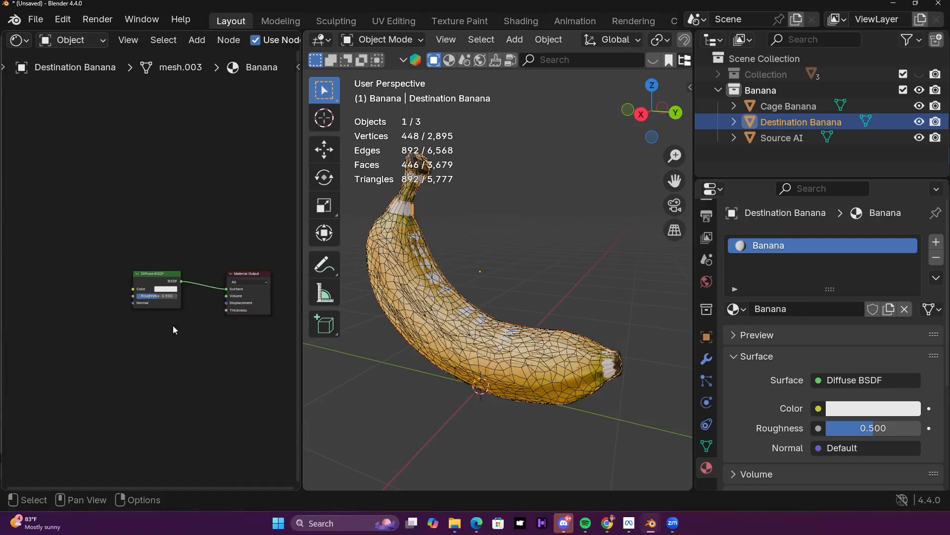
right_click(57, 216)
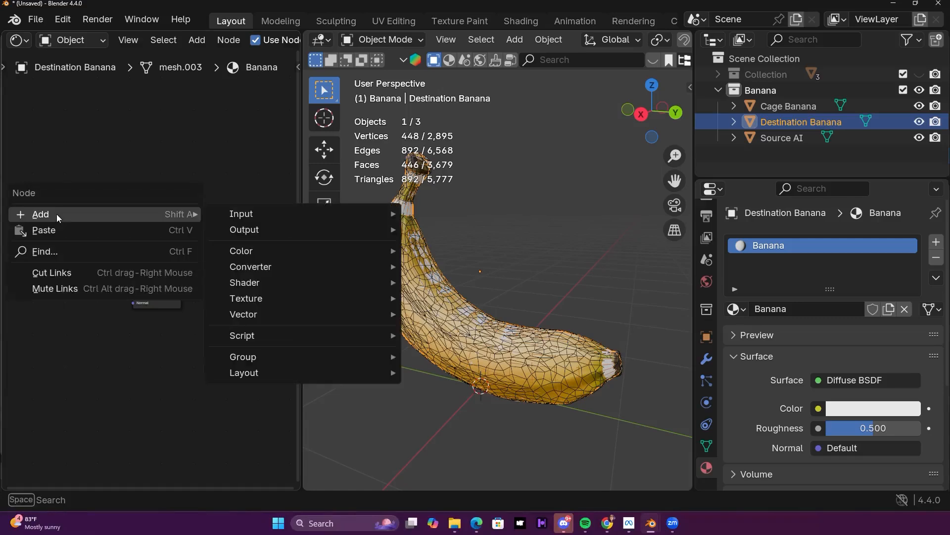
mouse_move(261, 297)
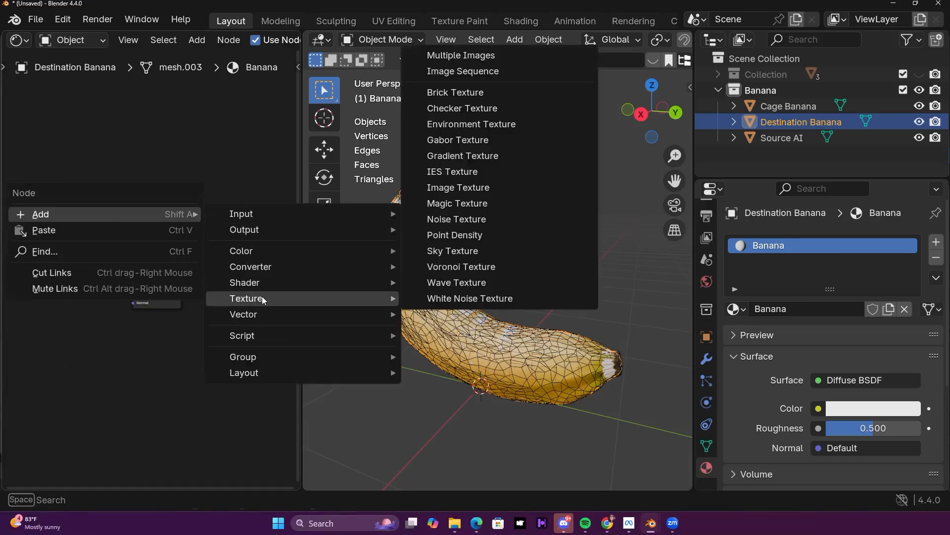
left_click(468, 188)
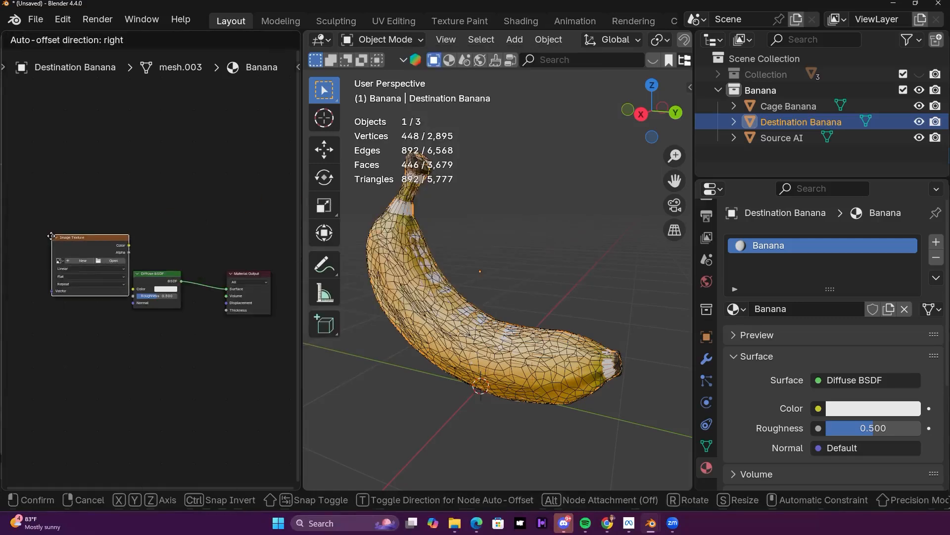
left_click(38, 266)
Step: Create a new 1024 × 1024 px blank image named B1 in the Image Texture node
scroll(134, 266, "up", 3)
middle_click_drag(106, 208, 190, 207)
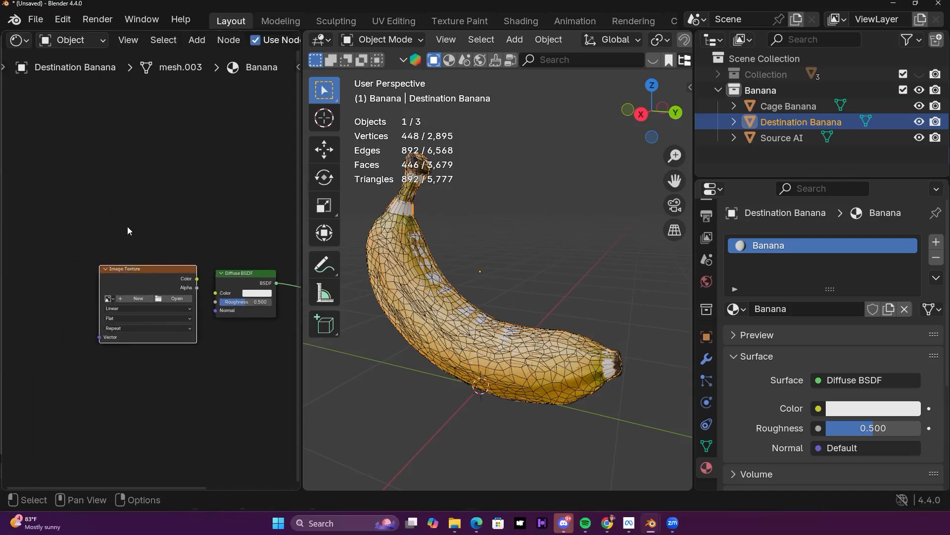
scroll(149, 275, "up", 2)
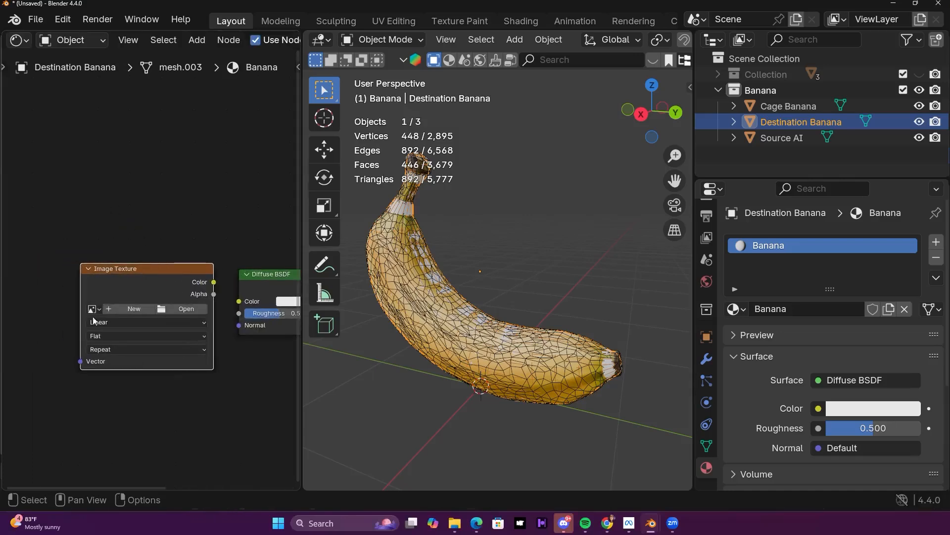
left_click(135, 309)
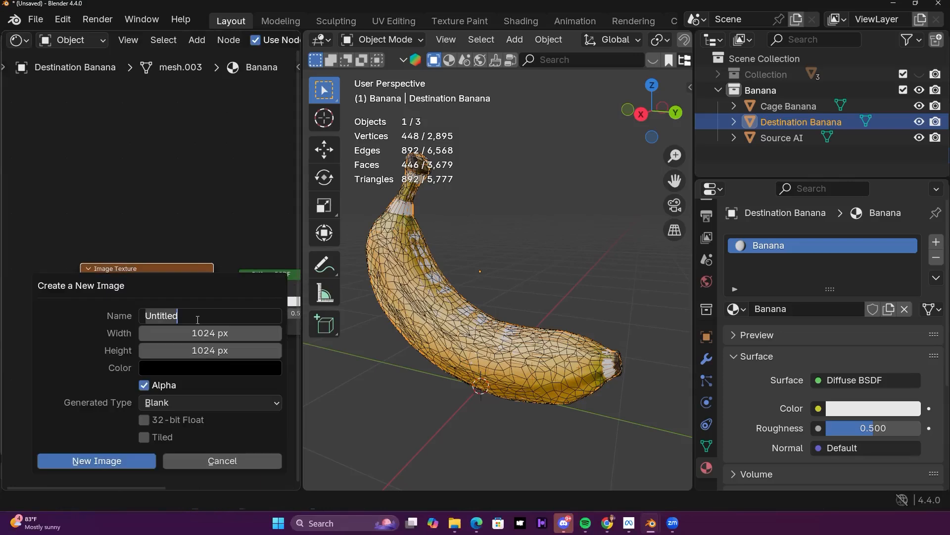
type("B1")
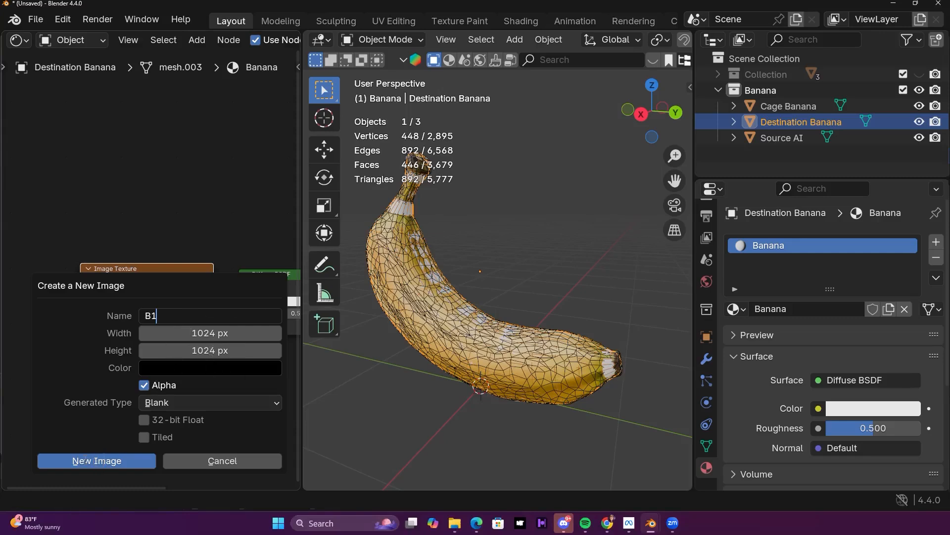
left_click(85, 460)
Step: Connect the B1 image node's Color output to the Diffuse BSDF's Color input
scroll(195, 323, "down", 9)
middle_click_drag(235, 321, 192, 347)
scroll(149, 322, "up", 1)
scroll(154, 276, "up", 8)
middle_click_drag(127, 284, 151, 240)
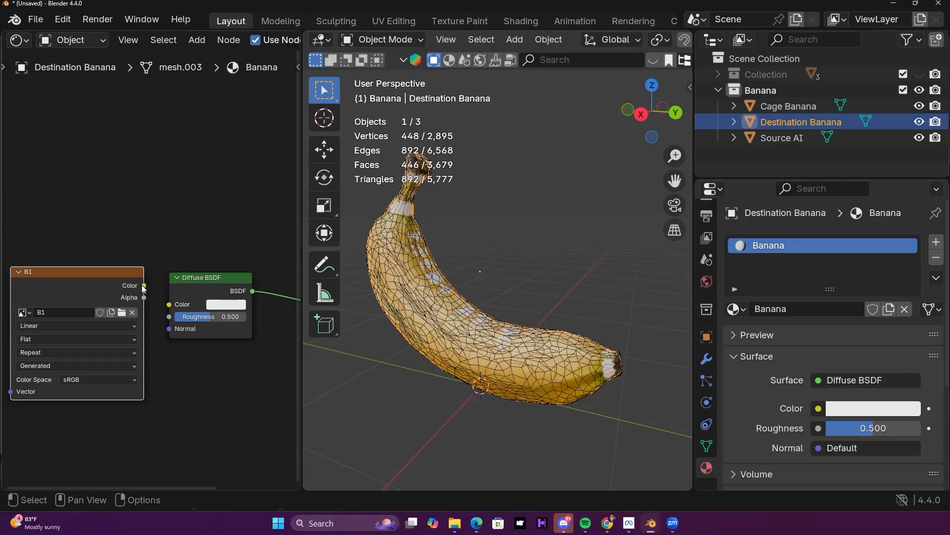
left_click_drag(144, 287, 165, 308)
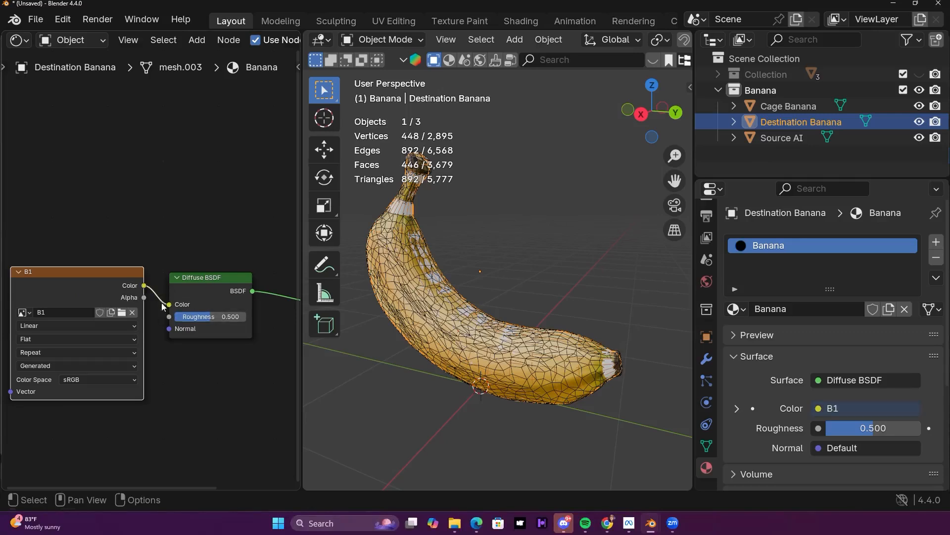
Step: Widen the Shader Editor and copy the B1 image node from the Banana material into Source AI's material, unconnected beside its existing nodes
scroll(223, 286, "down", 7)
middle_click_drag(180, 353, 163, 355)
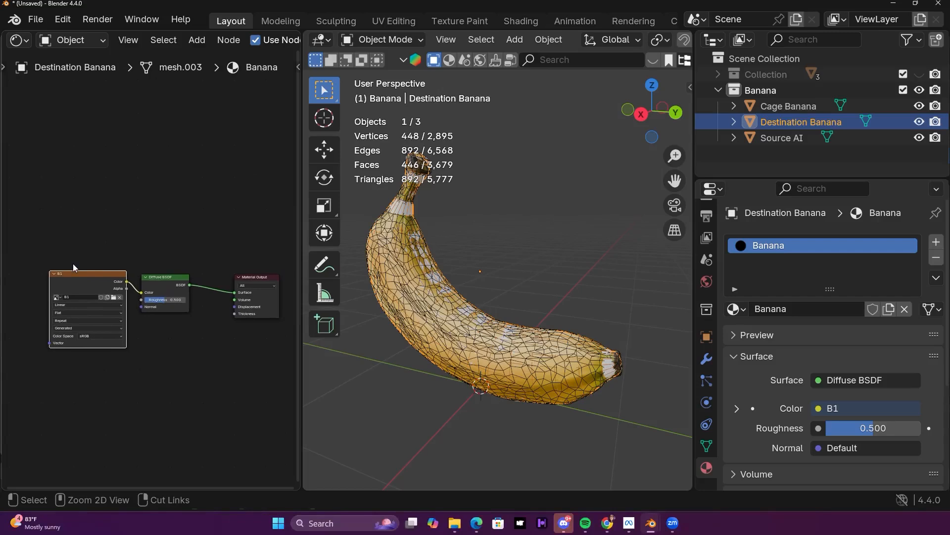
left_click_drag(300, 160, 483, 154)
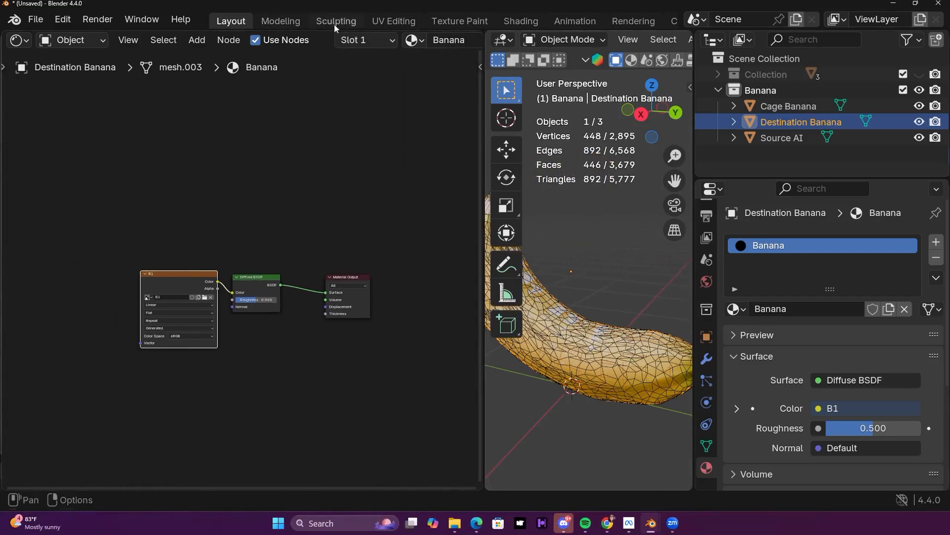
left_click(371, 41)
left_click(371, 40)
left_click(783, 138)
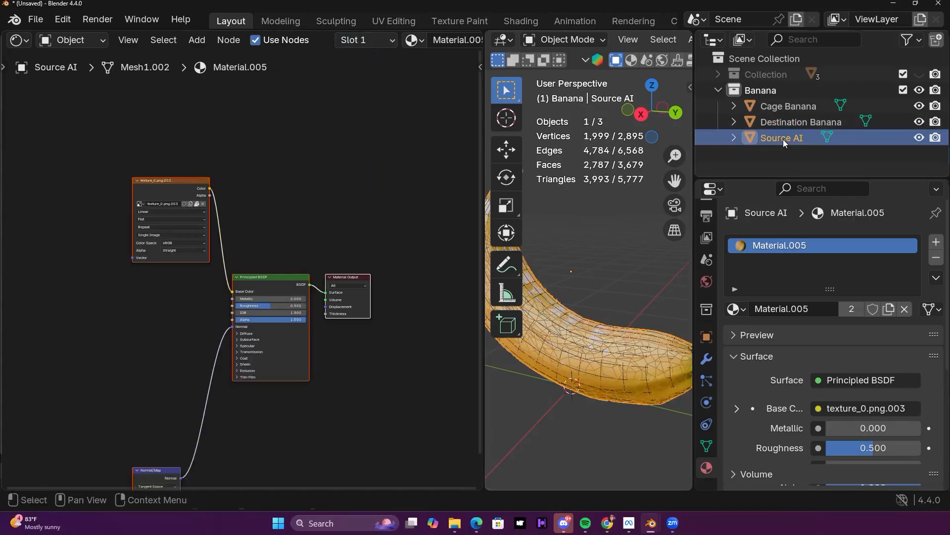
scroll(145, 297, "down", 2)
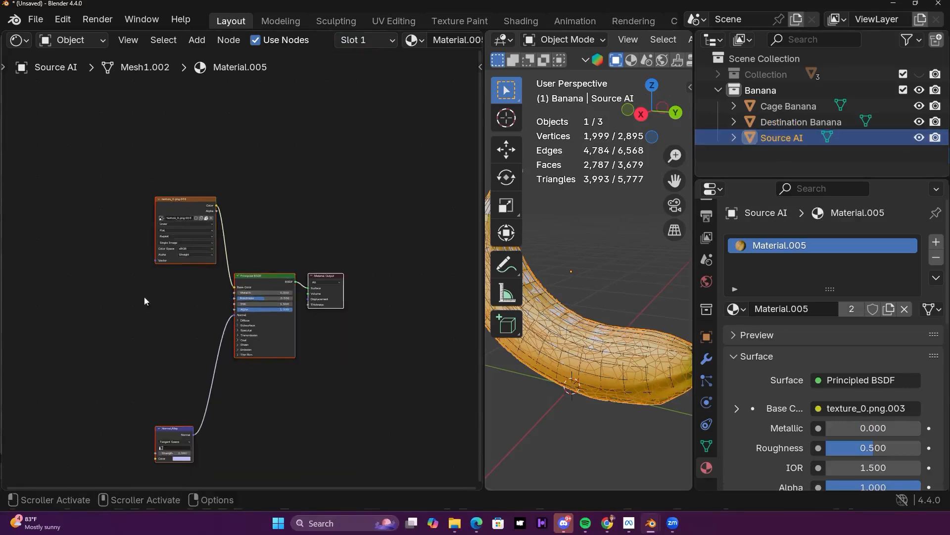
middle_click_drag(145, 297, 244, 275)
left_click(109, 268)
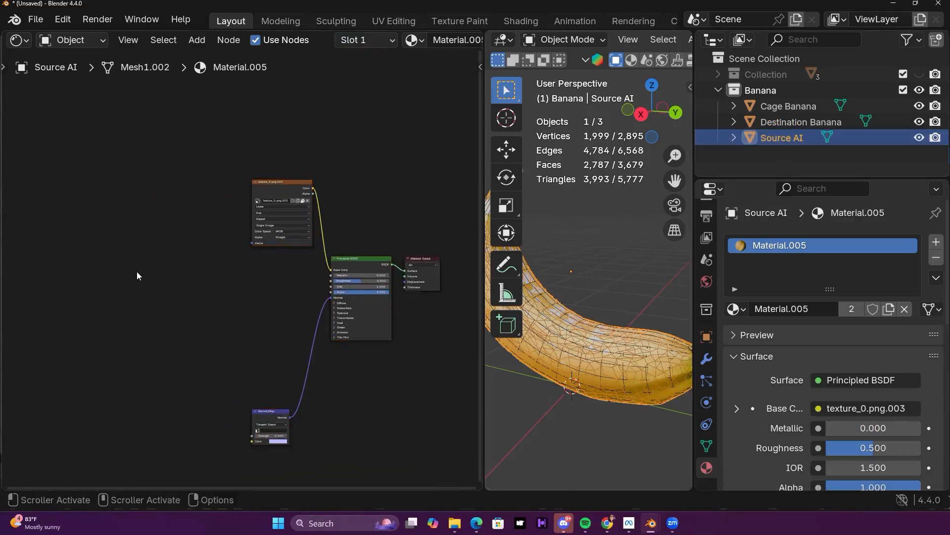
key("ctrl+v")
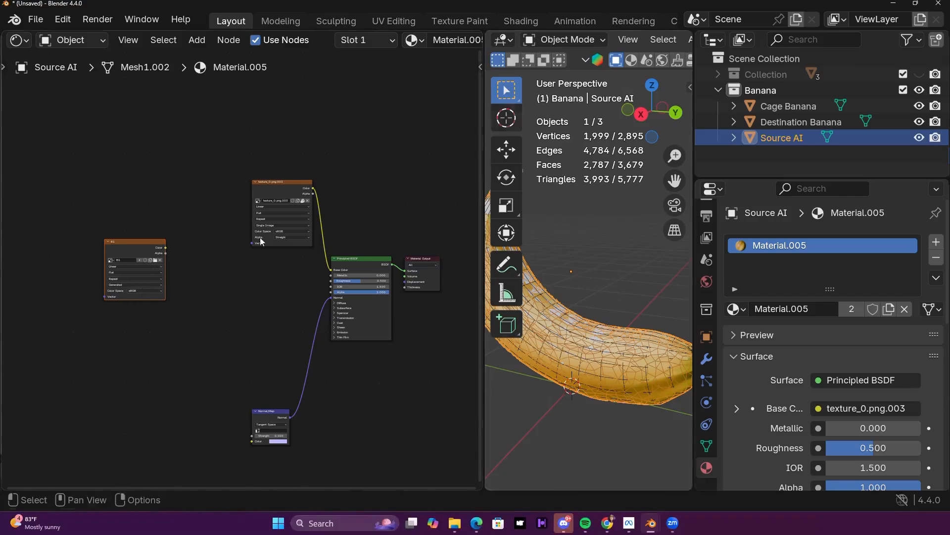
Step: Compare the B1 image nodes in the material node setups of Destination Banana and Source AI
left_click(382, 46)
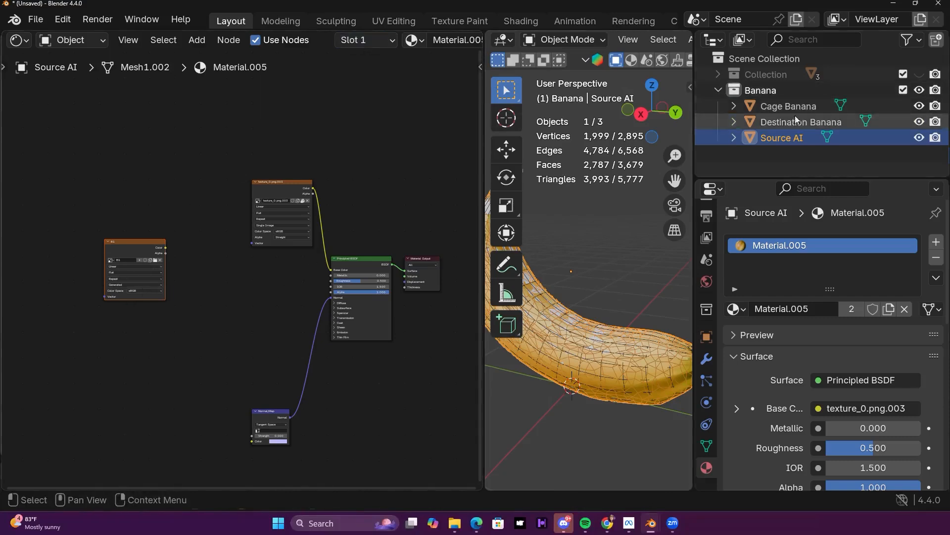
left_click(790, 121)
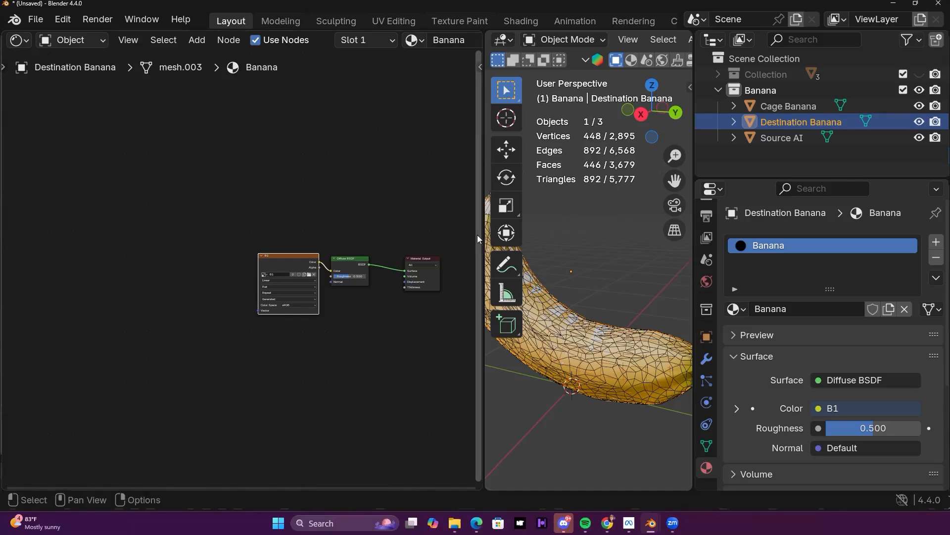
left_click(786, 138)
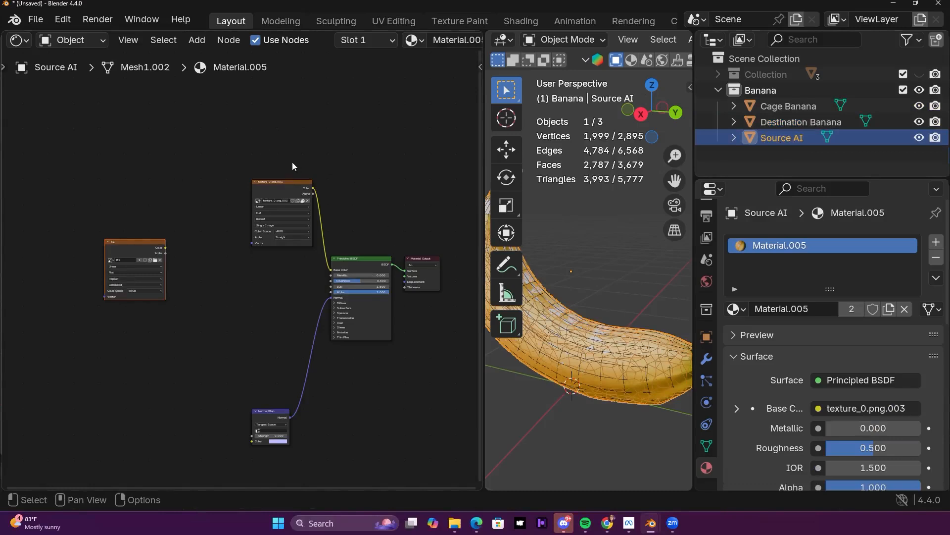
left_click(807, 122)
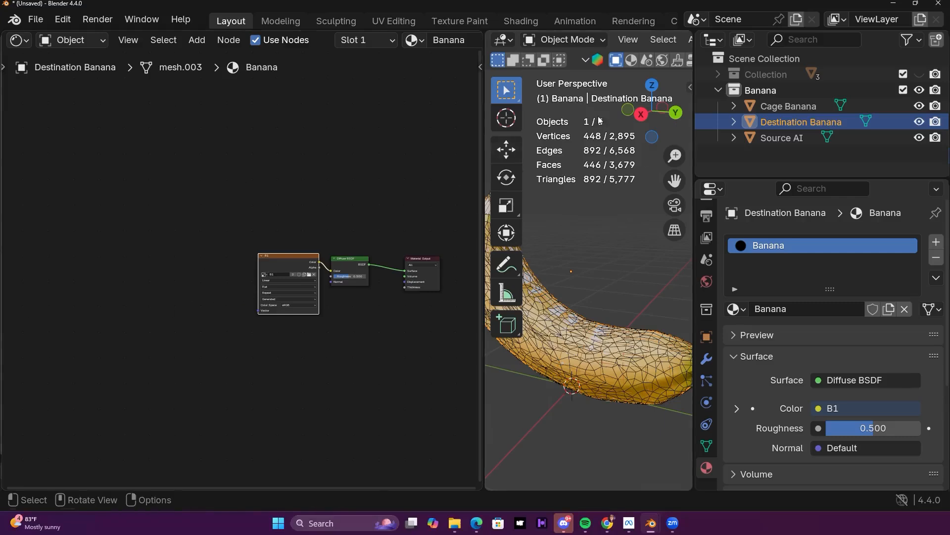
Step: Shrink the Shader Editor to enlarge the 3D viewport, and enter Edit Mode on Cage Banana with vertex selection
left_click_drag(480, 183, 47, 198)
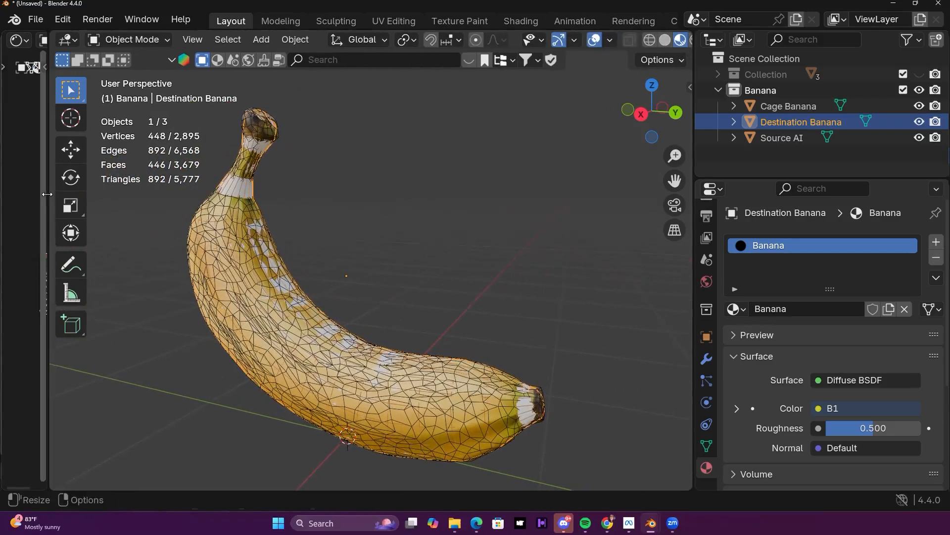
left_click(783, 108)
middle_click_drag(364, 236, 407, 254)
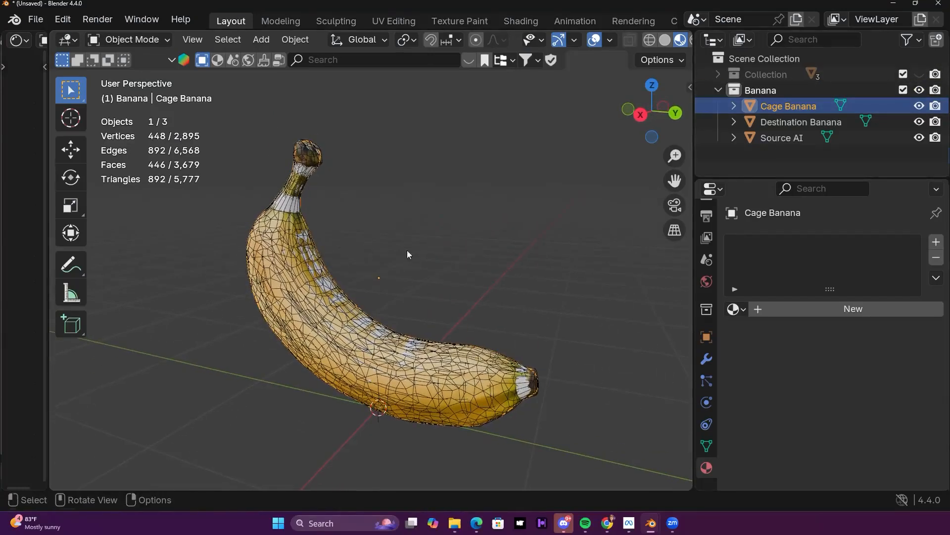
middle_click_drag(356, 276, 453, 317)
key("Tab")
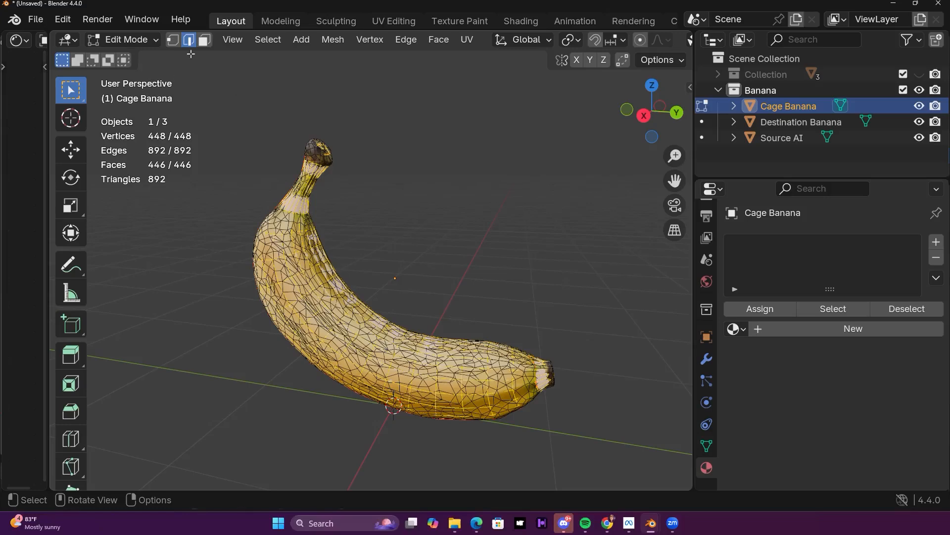
left_click(173, 40)
mouse_move(537, 373)
middle_mouse_down()
mouse_move(544, 376)
mouse_move(520, 372)
middle_mouse_up()
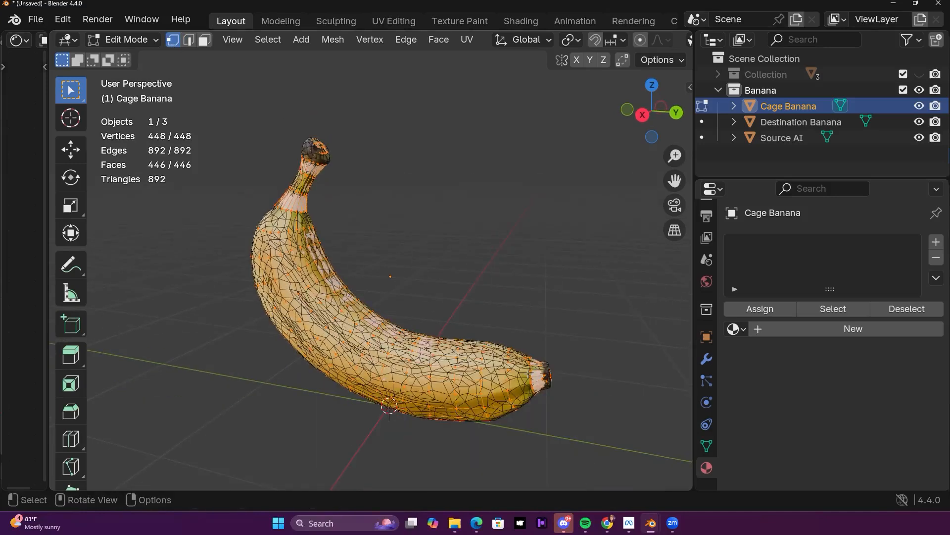
key("s")
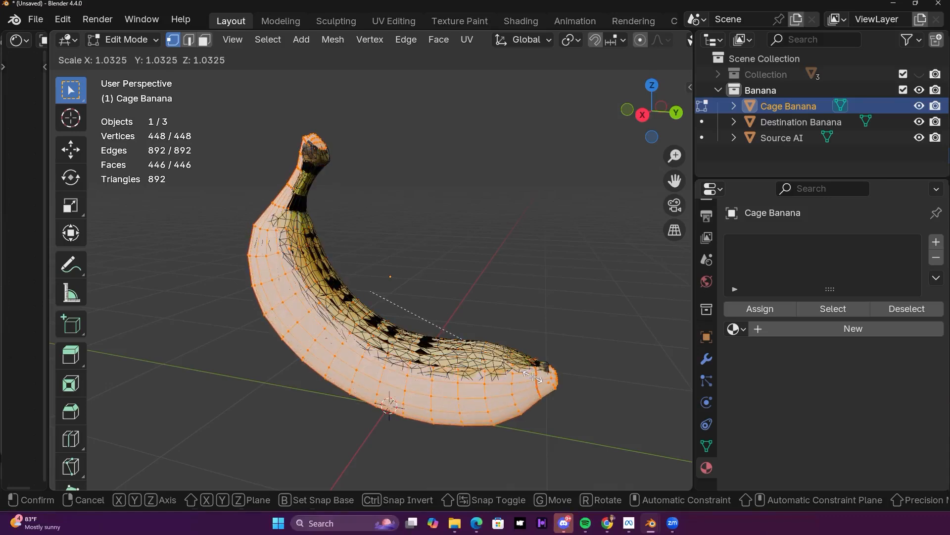
left_click(533, 378)
key("z")
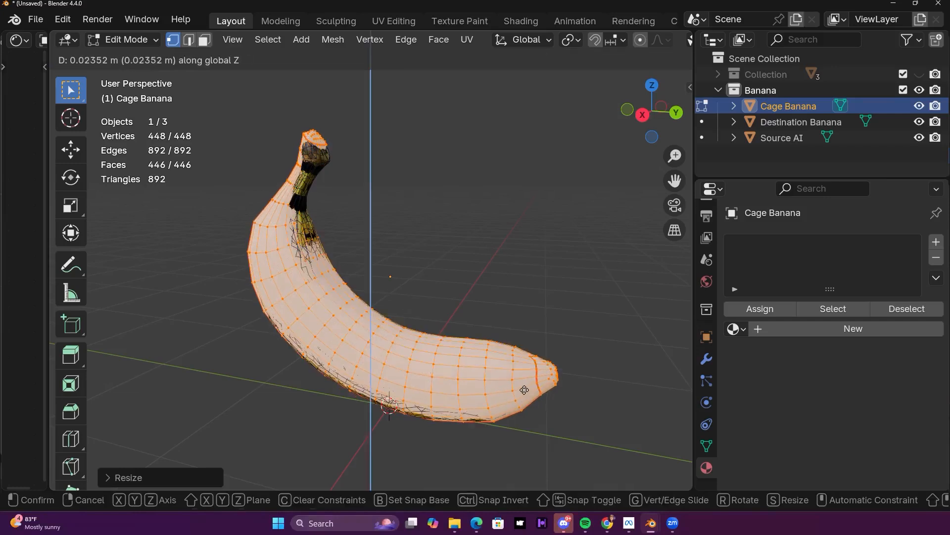
right_click(525, 391)
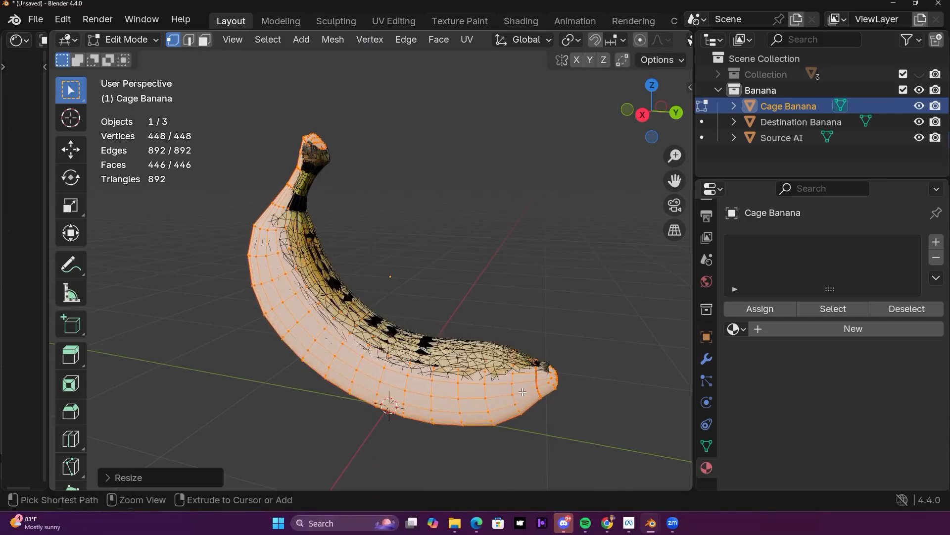
key("ctrl+z")
Step: Scale the whole cage mesh up by about 1.01, fatten it about 0.02 m along its normals, and return to Object Mode
middle_click_drag(525, 390, 548, 398)
key("s")
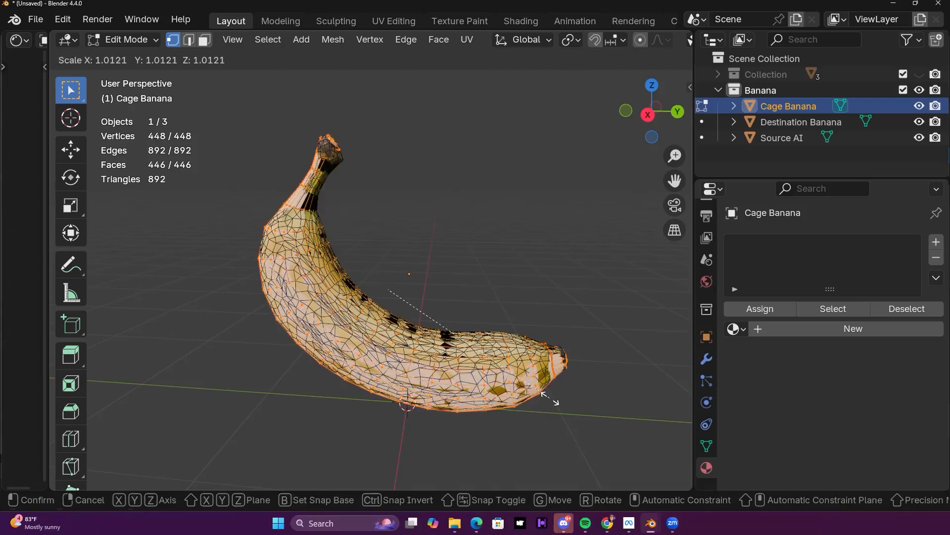
left_click(551, 399)
key("alt+s")
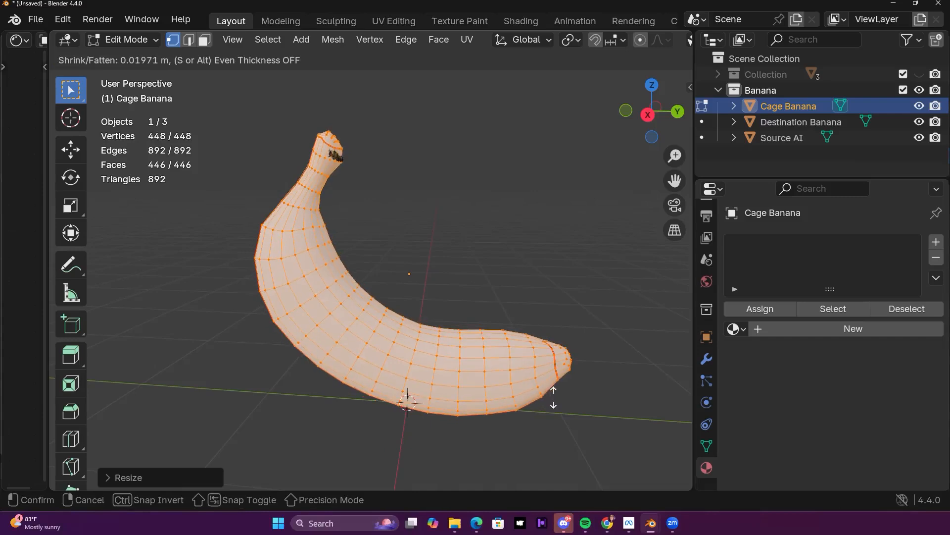
left_click(553, 398)
middle_click_drag(554, 396, 395, 341)
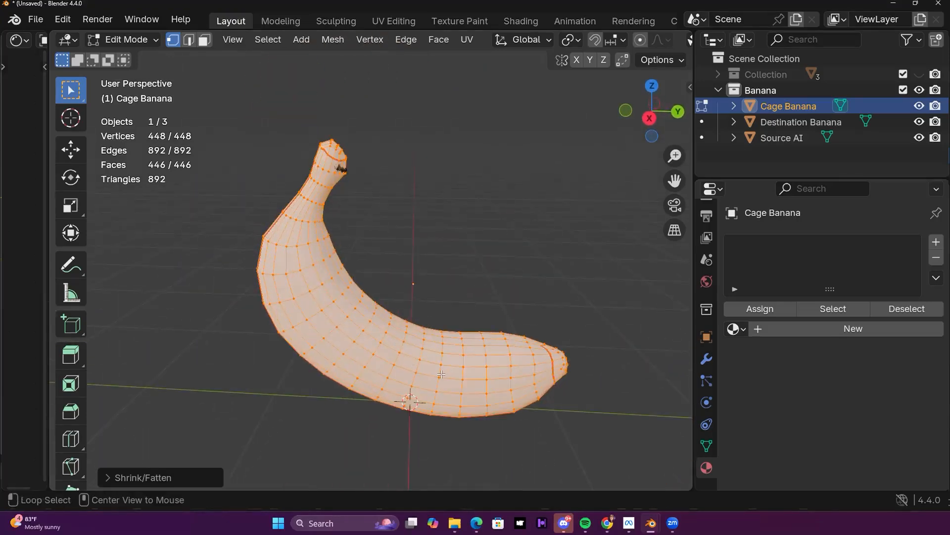
key("alt+s")
key("Escape")
middle_click_drag(442, 364, 295, 223)
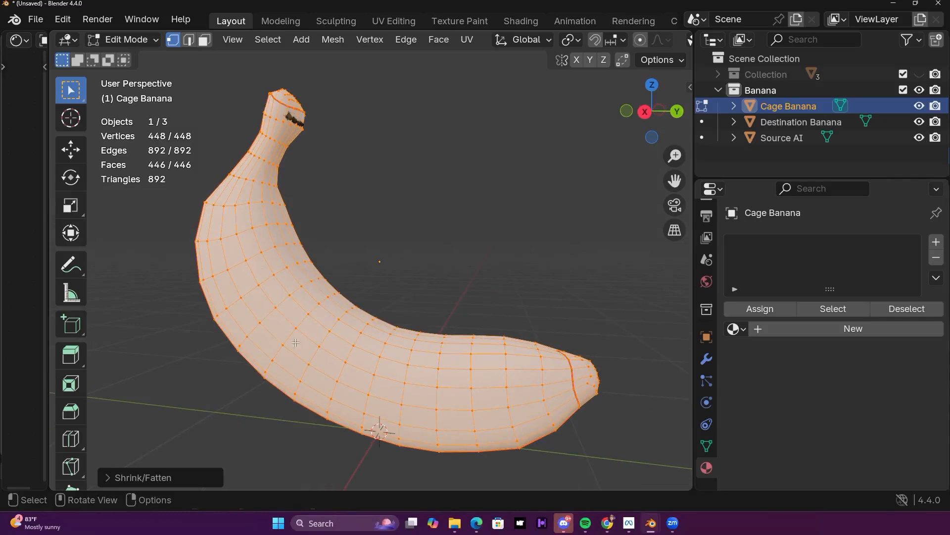
middle_click_drag(444, 328, 501, 362)
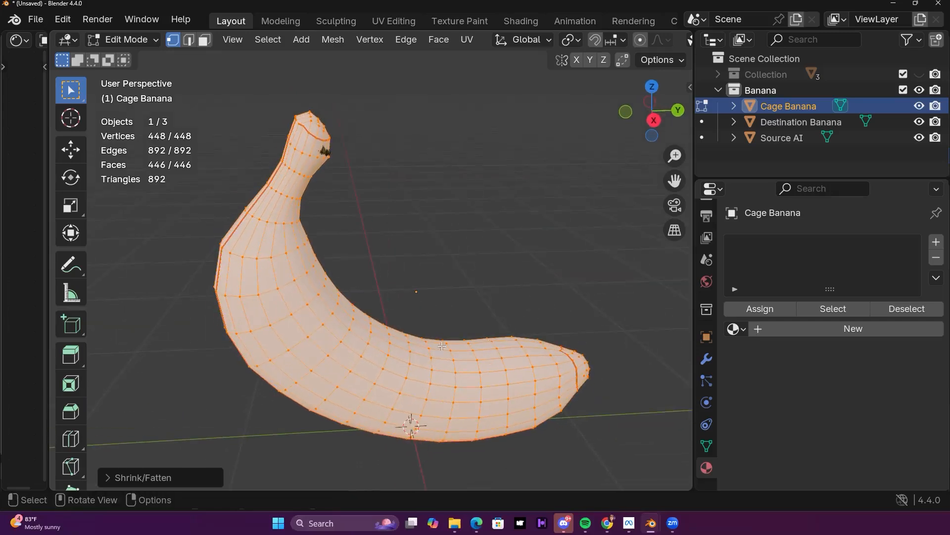
middle_click_drag(558, 387, 375, 154)
key("Tab")
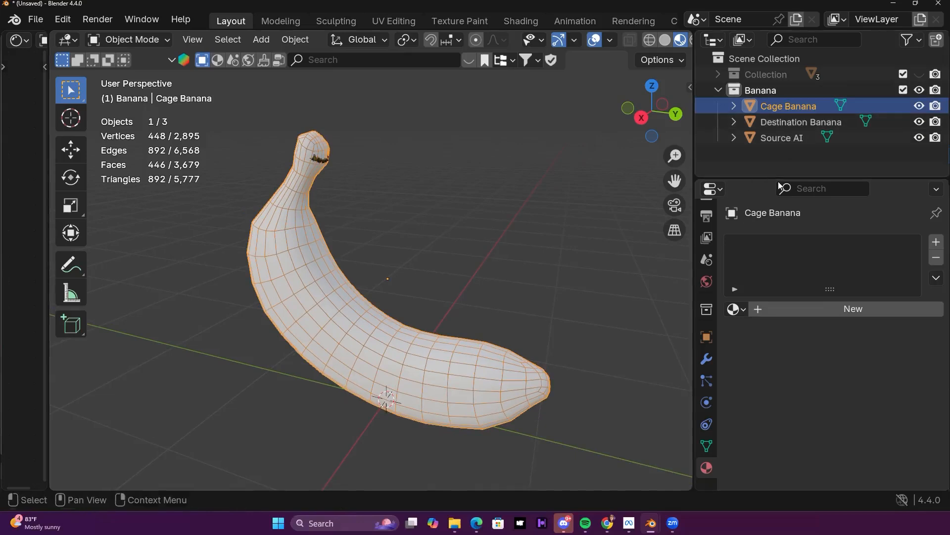
Step: Select Source AI together with Destination Banana as the active object, and set the render engine to Cycles
left_click(784, 138)
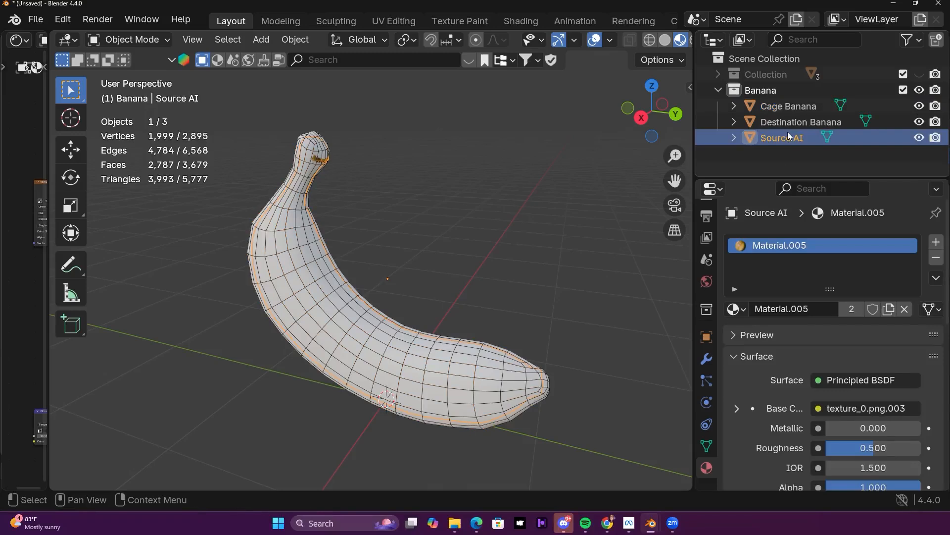
left_click(794, 122, "ctrl")
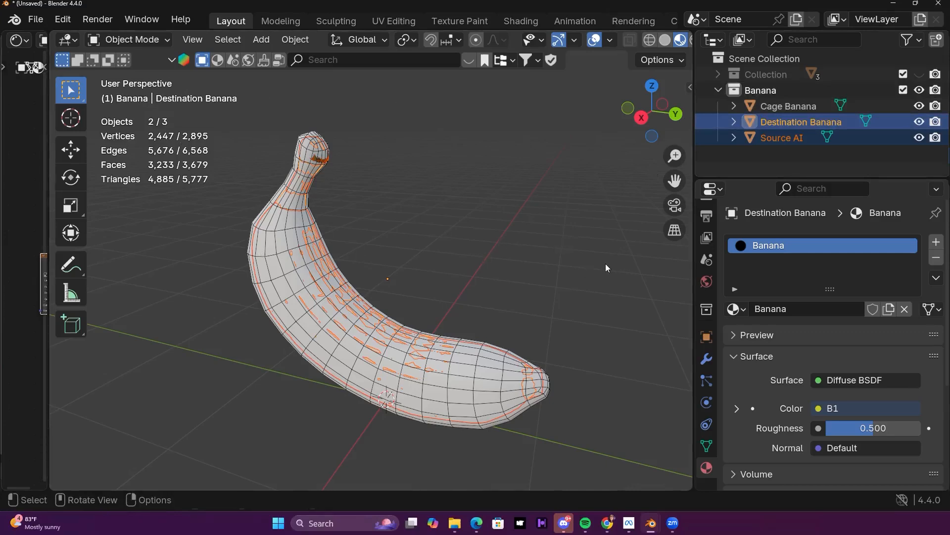
scroll(707, 252, "up", 2)
left_click(706, 250)
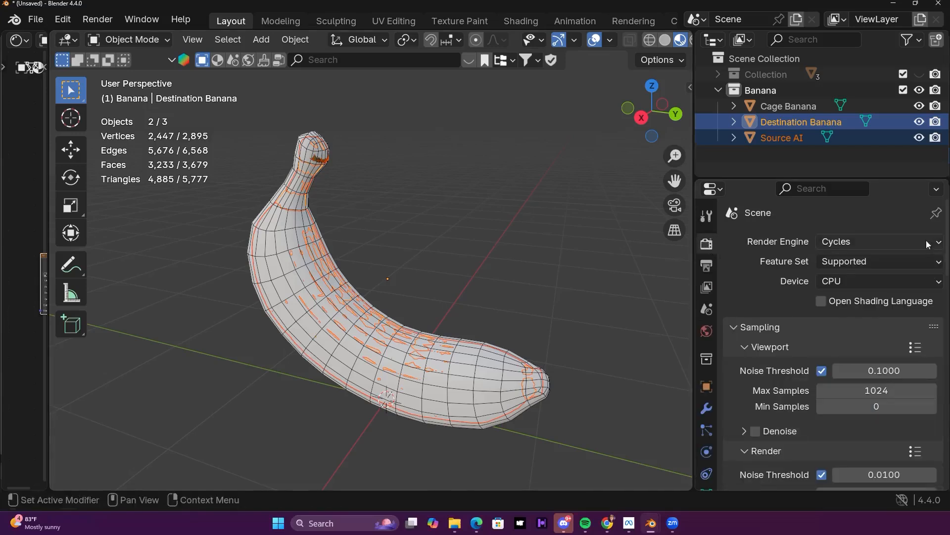
left_click(898, 242)
left_click(858, 258)
left_click(862, 240)
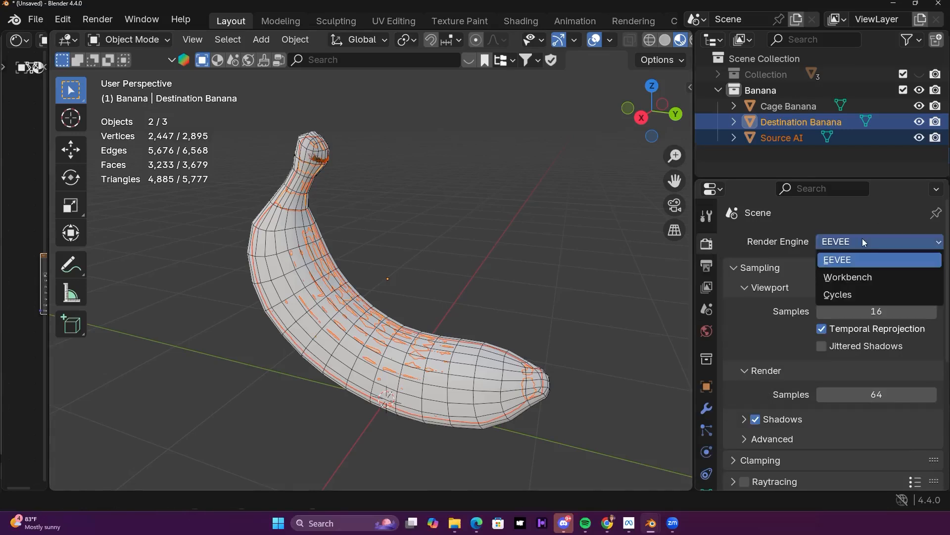
left_click(847, 293)
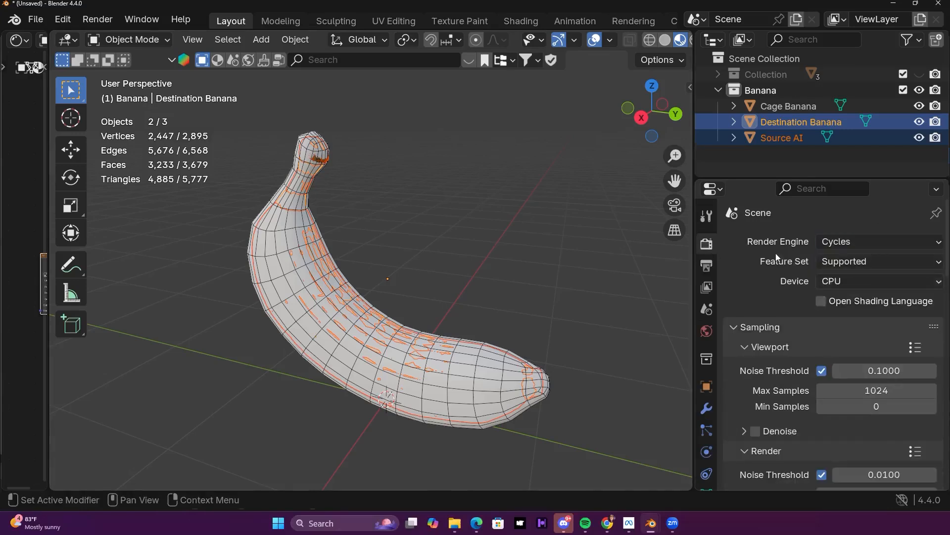
Step: Set the bake type to Diffuse with only the Color contribution enabled, leaving Direct and Indirect off
scroll(770, 255, "down", 5)
scroll(763, 253, "down", 10)
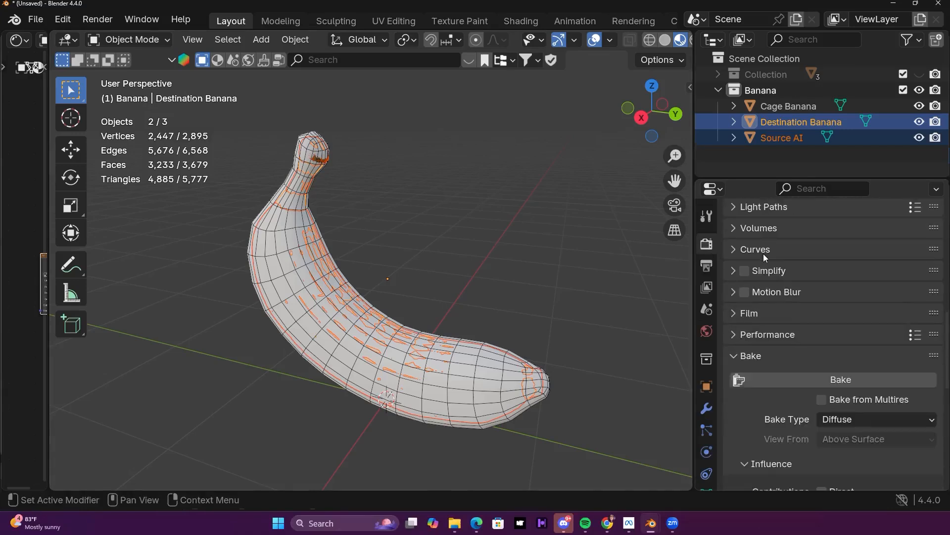
scroll(763, 253, "down", 5)
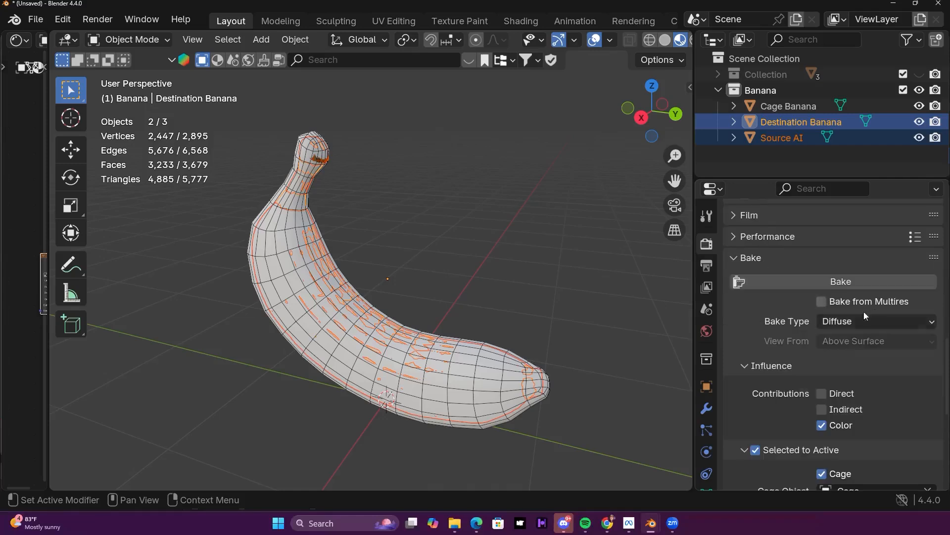
left_click(863, 322)
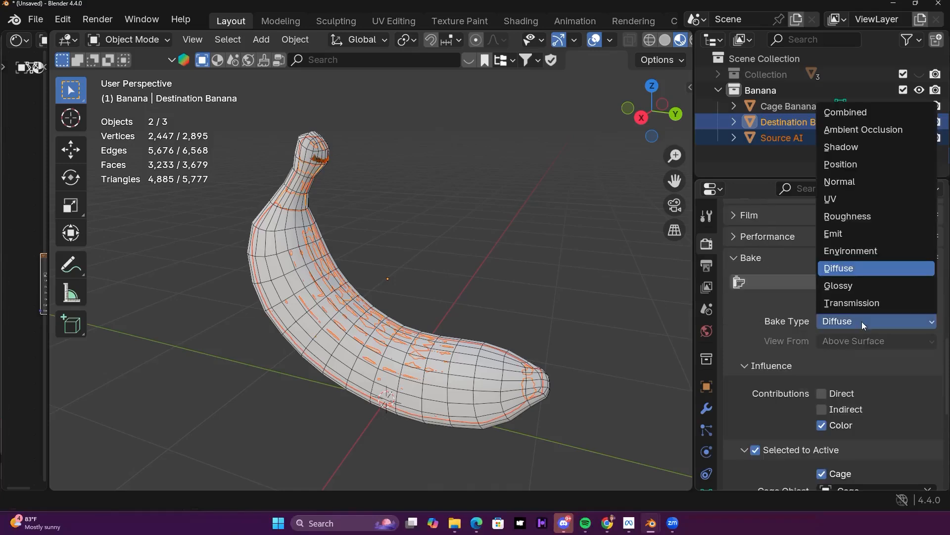
left_click(857, 268)
left_click(822, 394)
left_click(823, 409)
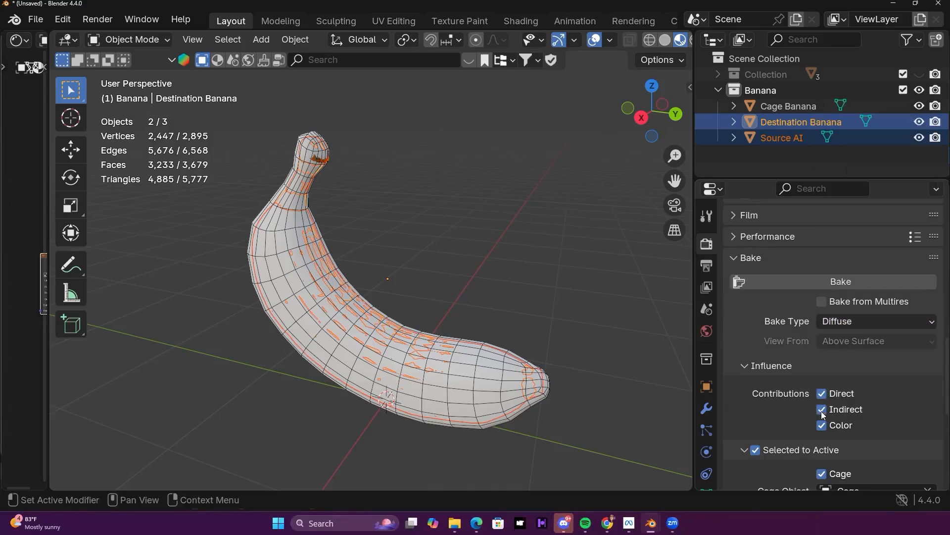
scroll(849, 381, "down", 3)
left_click(820, 329)
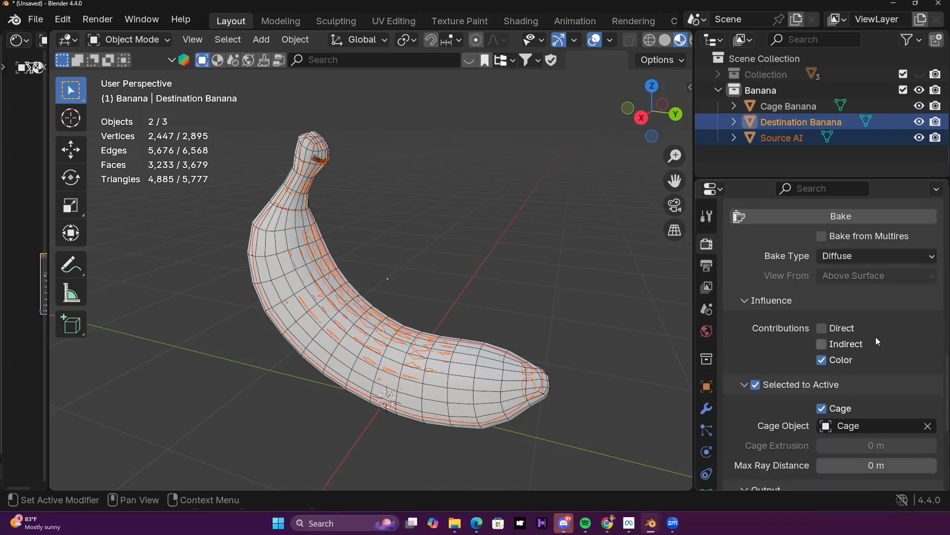
Step: Enable Selected to Active and Cage for the bake, and replace the cage object with Cage Banana
scroll(871, 325, "down", 2)
left_click(927, 393)
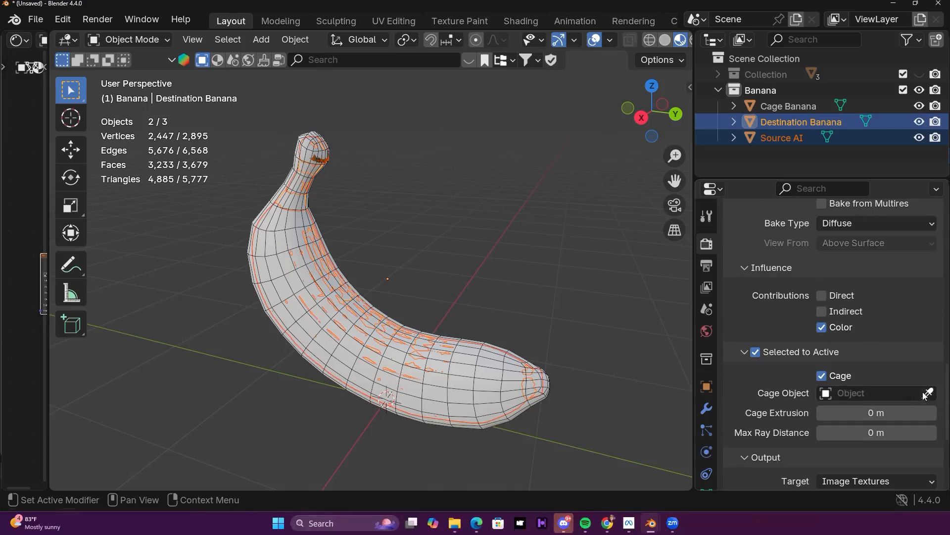
left_click(821, 375)
left_click(755, 352)
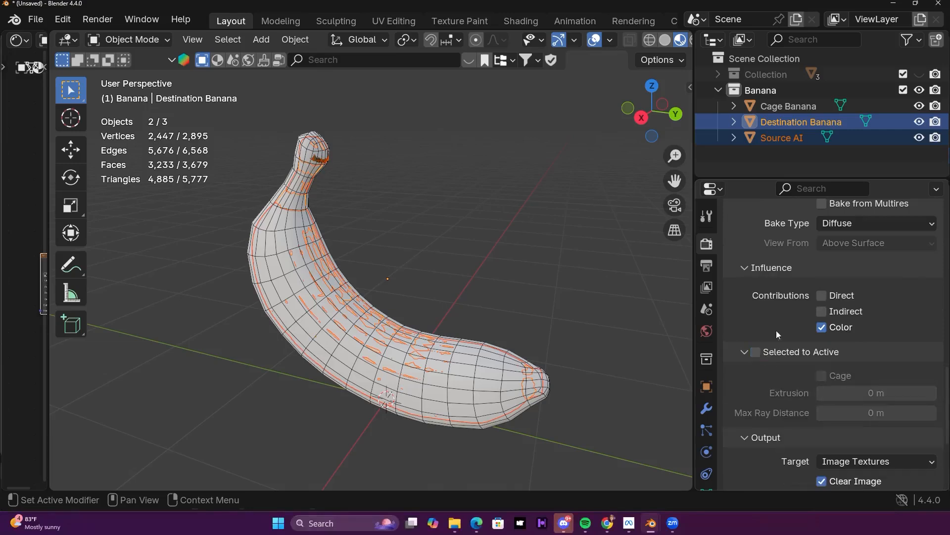
left_click(755, 352)
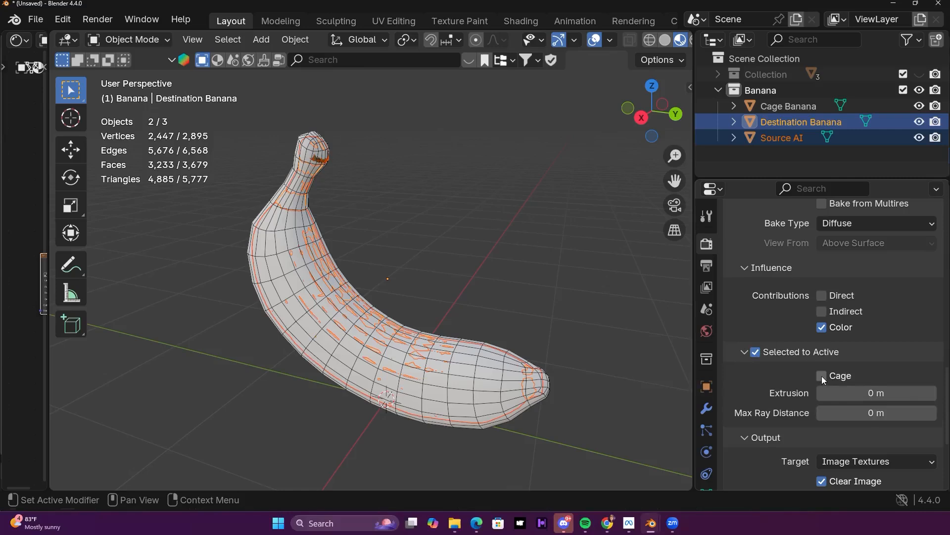
left_click(822, 376)
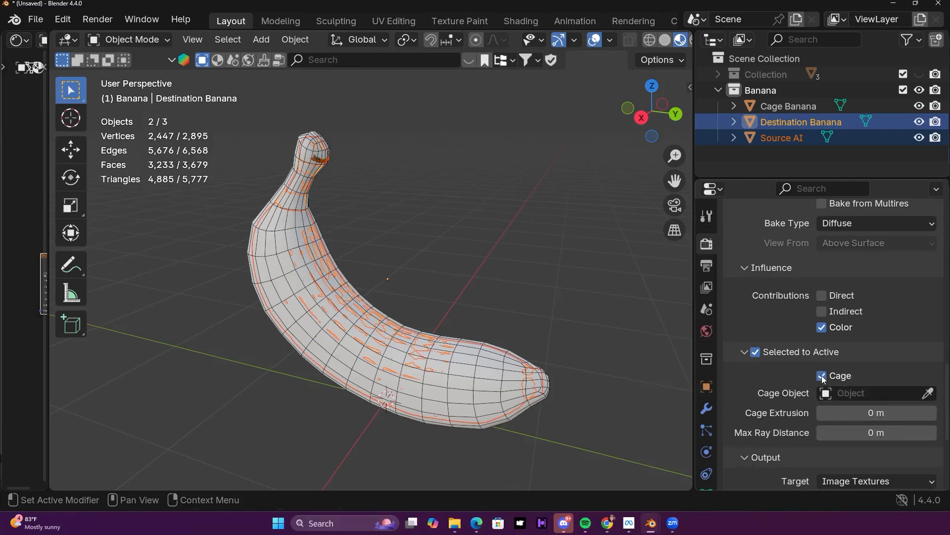
left_click(928, 393)
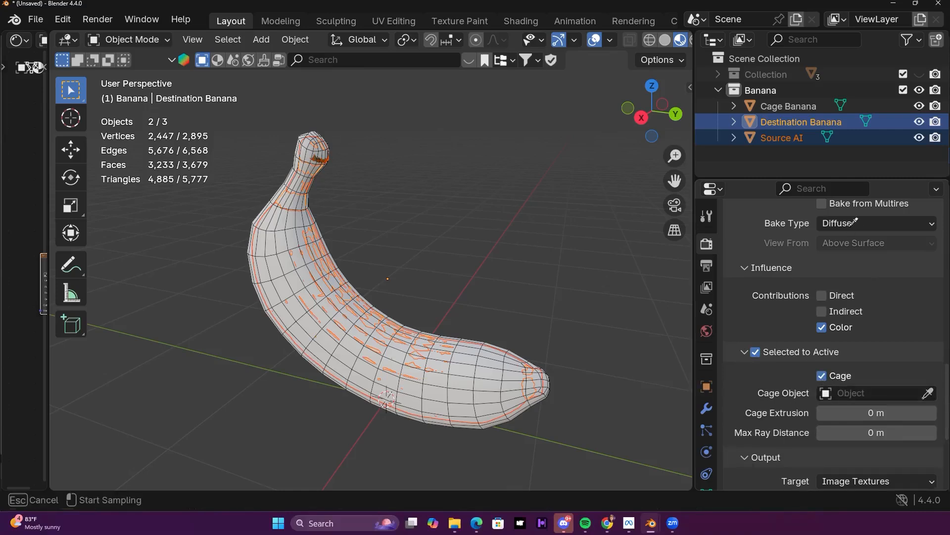
left_click(782, 101)
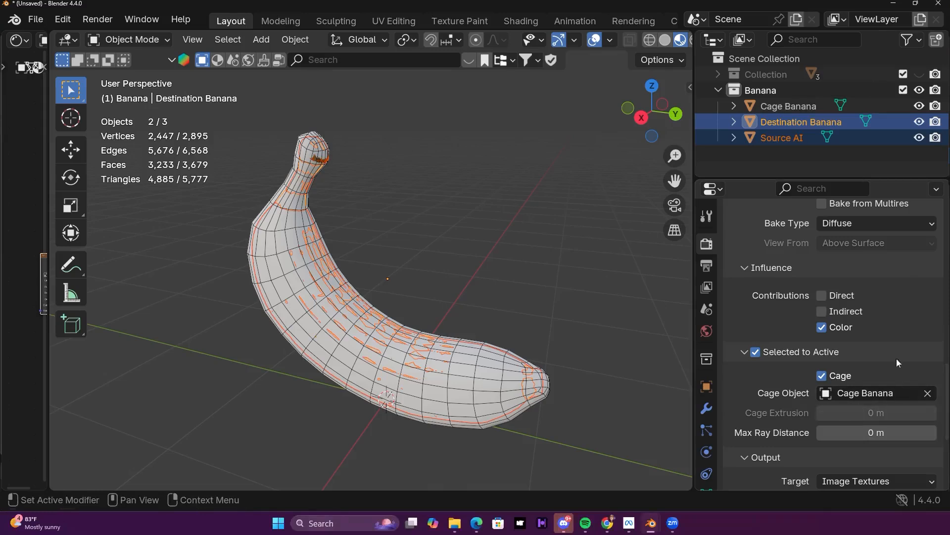
Step: Bake the diffuse color from Source AI onto Destination Banana's B1 image
scroll(757, 355, "down", 5)
scroll(762, 356, "up", 8)
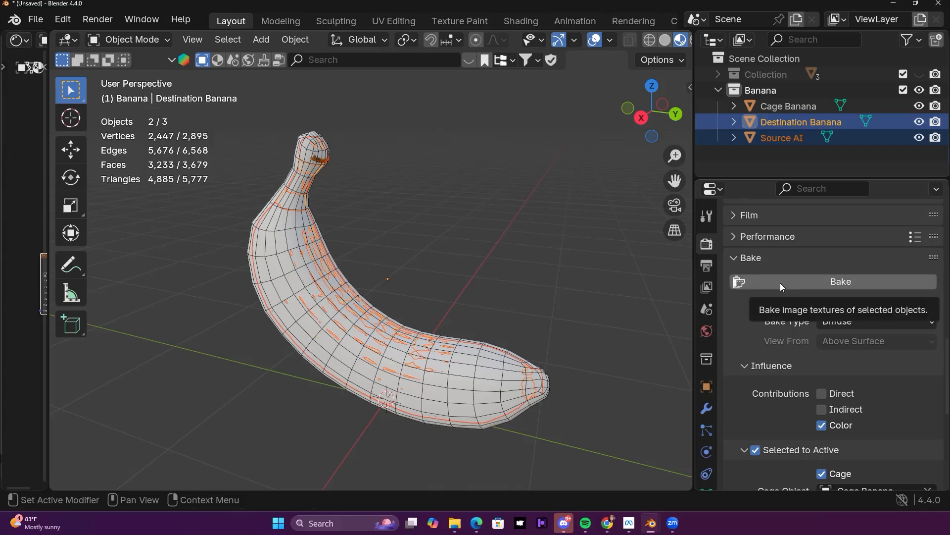
left_click(780, 283)
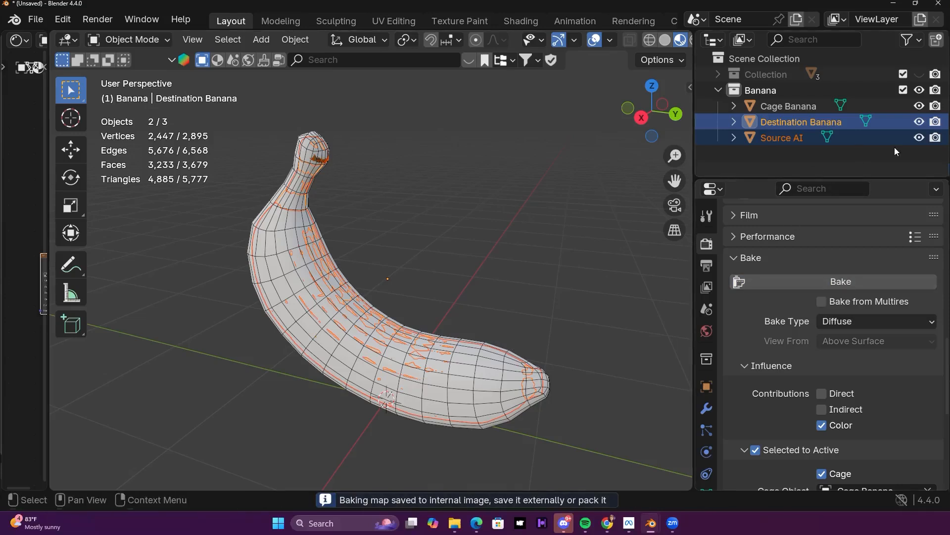
Step: Hide Source AI and Cage Banana so only Destination Banana is shown, and deselect it to check the baked texture
left_click(919, 138)
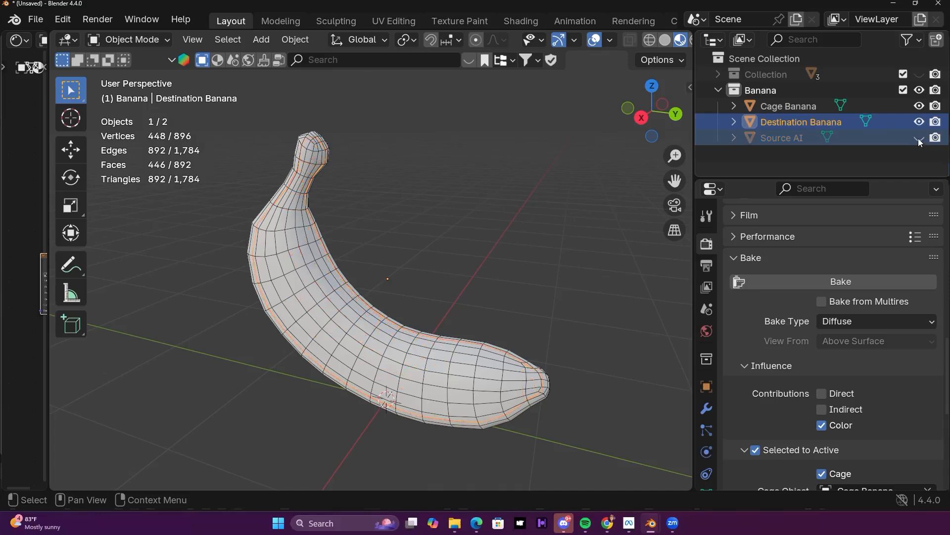
left_click(919, 106)
middle_click_drag(470, 280, 511, 294)
left_click(433, 252)
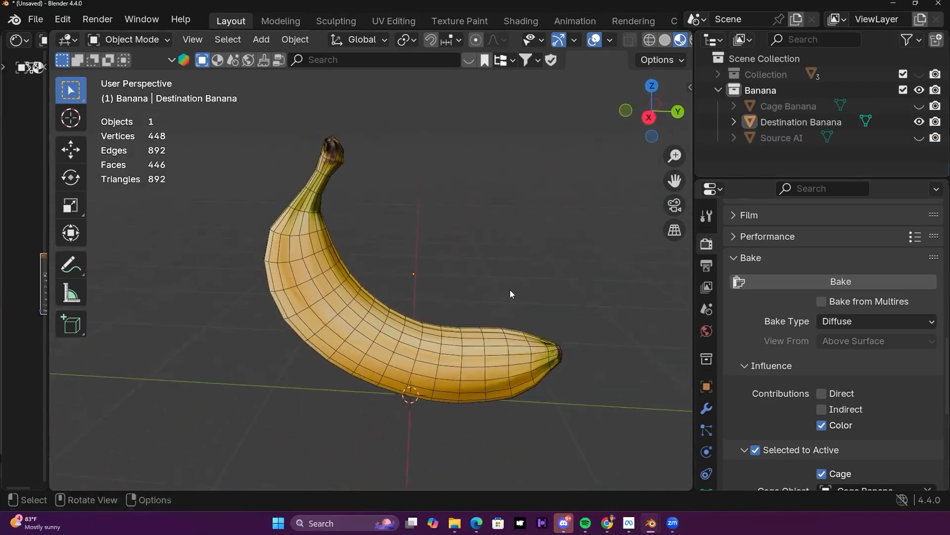
Step: Unhide Source AI and move it about -1.9 m along the Y axis, beside Destination Banana
left_click(919, 138)
scroll(366, 330, "down", 3)
middle_click_drag(373, 319, 495, 297)
left_click(776, 140)
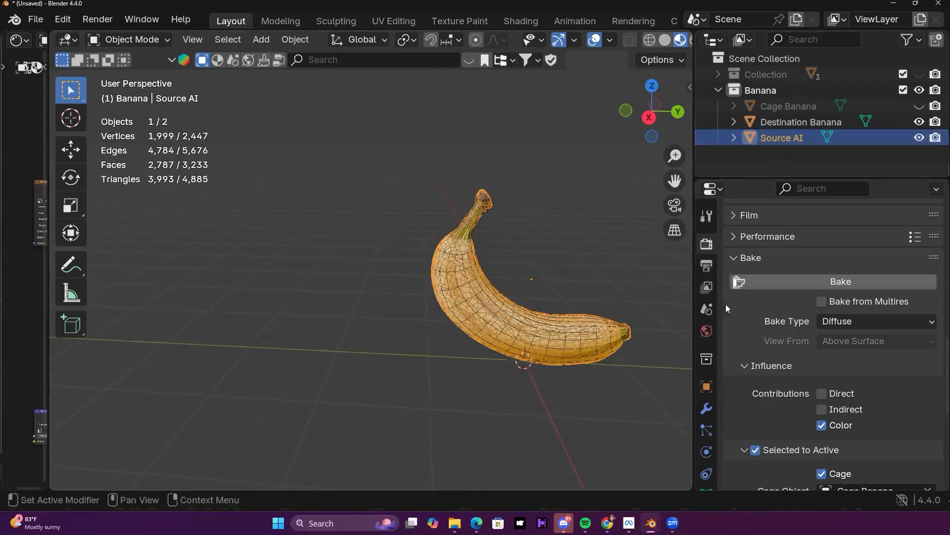
key("g")
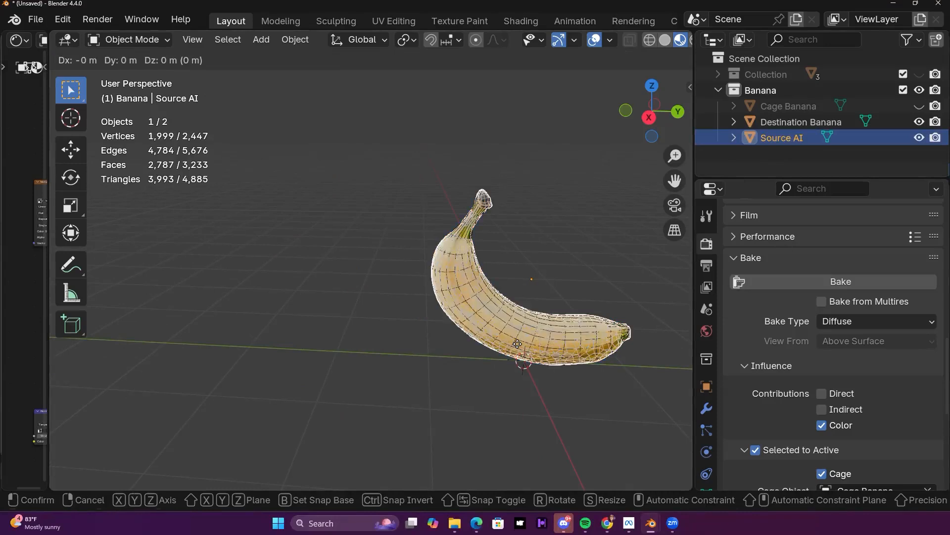
key("y")
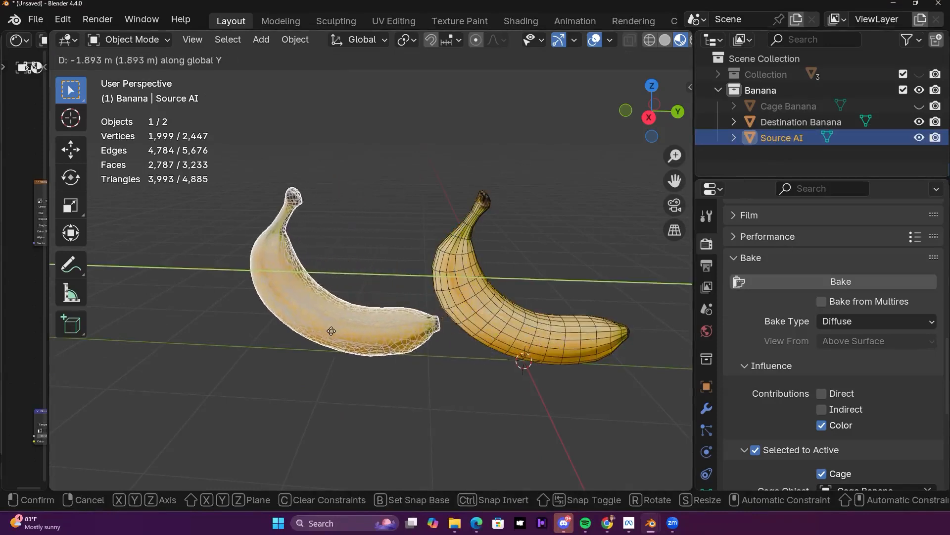
left_click(439, 181)
left_click(438, 180)
Step: Turn off the wireframe overlay and compare the textures of the source and destination bananas from several angles
scroll(544, 323, "up", 4)
middle_click_drag(553, 292, 488, 270)
scroll(571, 266, "down", 3)
middle_click_drag(470, 279, 490, 265)
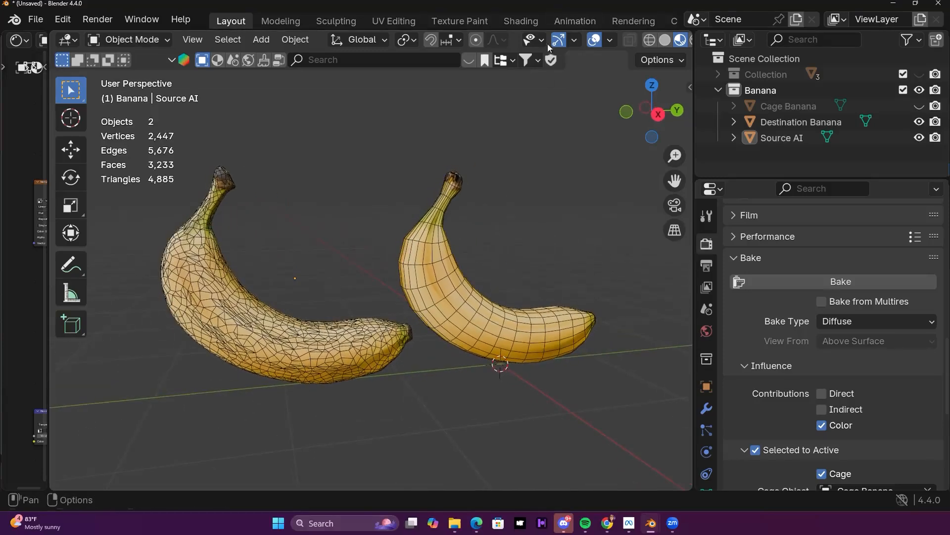
scroll(581, 44, "down", 2)
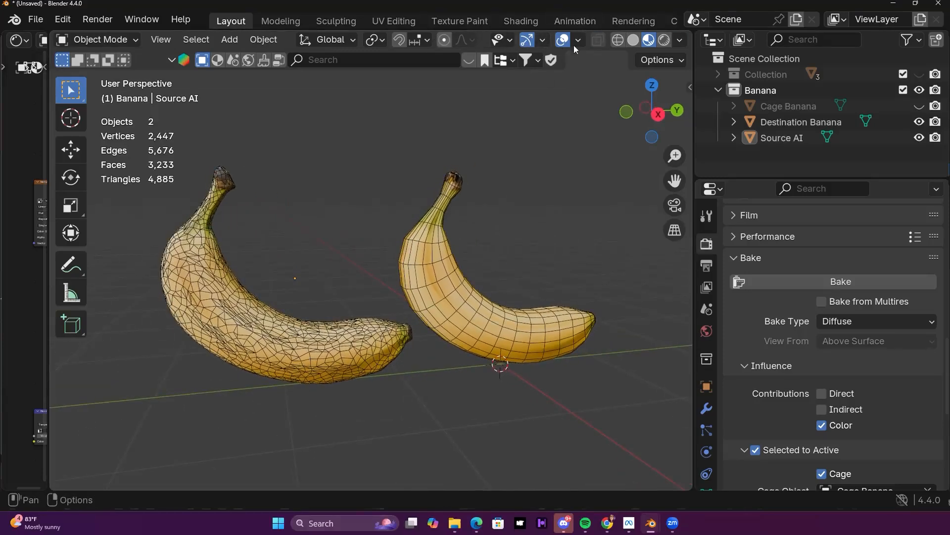
left_click(579, 40)
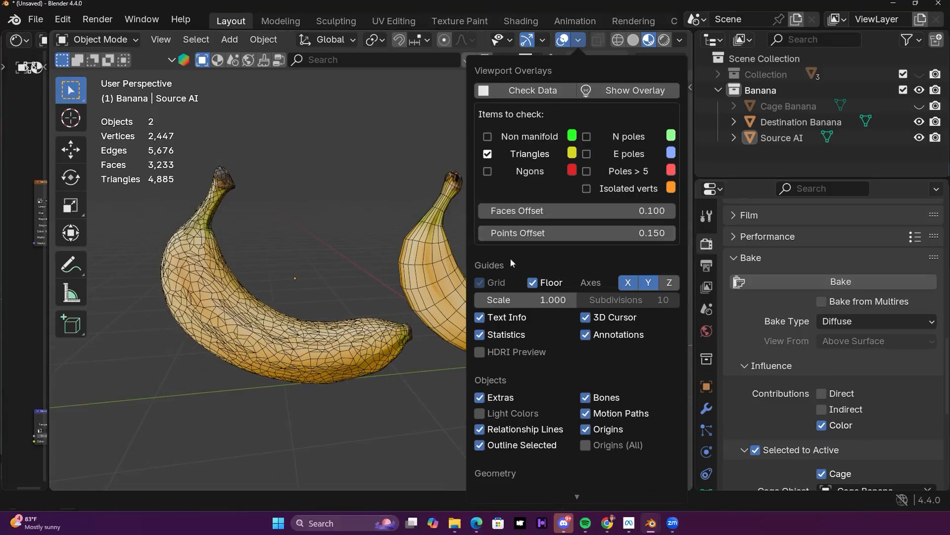
scroll(516, 330, "down", 5)
left_click(479, 412)
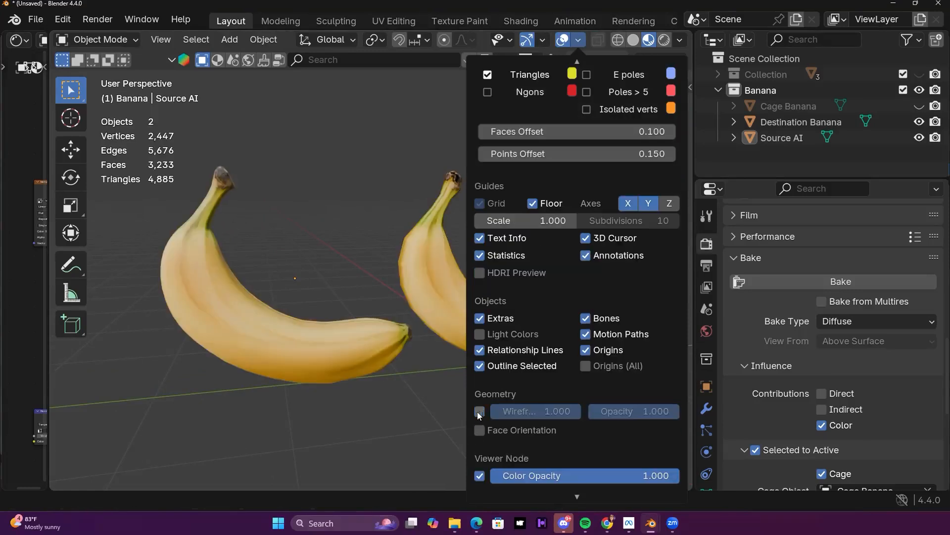
middle_click_drag(445, 277, 492, 339)
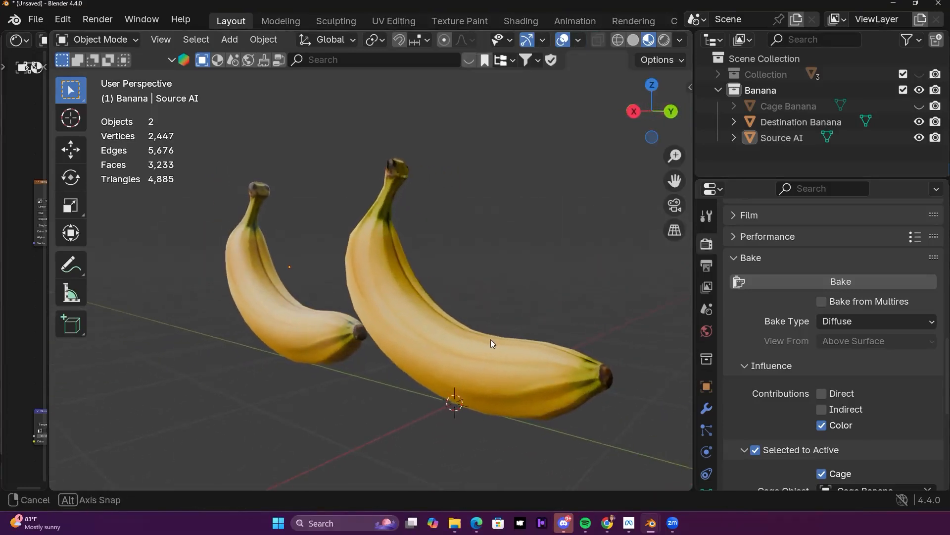
middle_click_drag(398, 366, 414, 389)
scroll(467, 372, "down", 2)
middle_click_drag(468, 372, 533, 393)
middle_click_drag(375, 361, 357, 389)
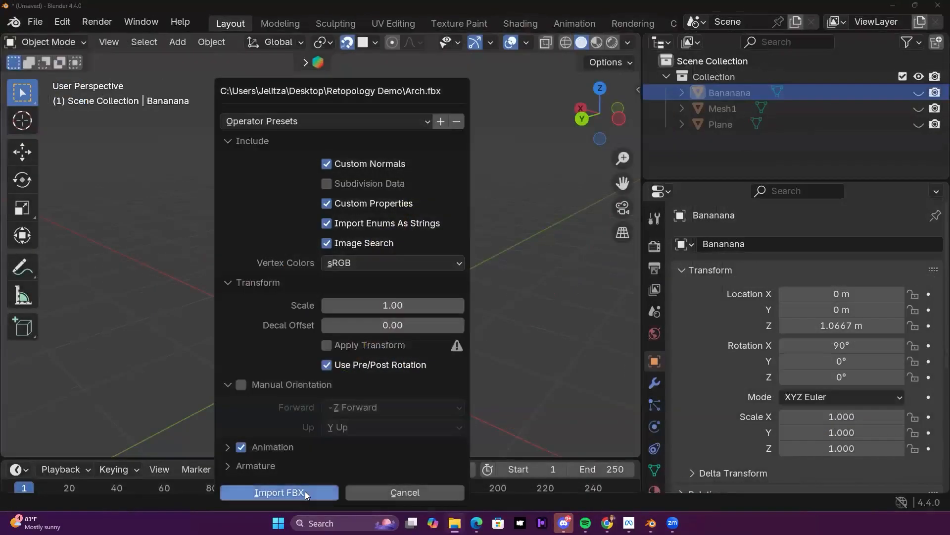
Step: Import Arch.fbx with the shown FBX settings and examine the arch's mesh from the front, underside and roof
left_click(302, 491)
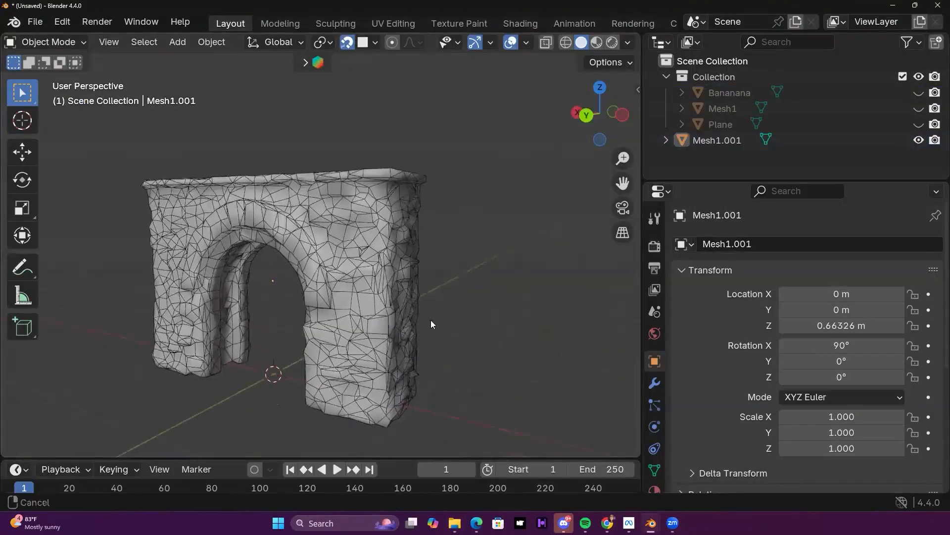
middle_click_drag(431, 320, 403, 328)
scroll(229, 309, "up", 2)
middle_click_drag(229, 308, 242, 291)
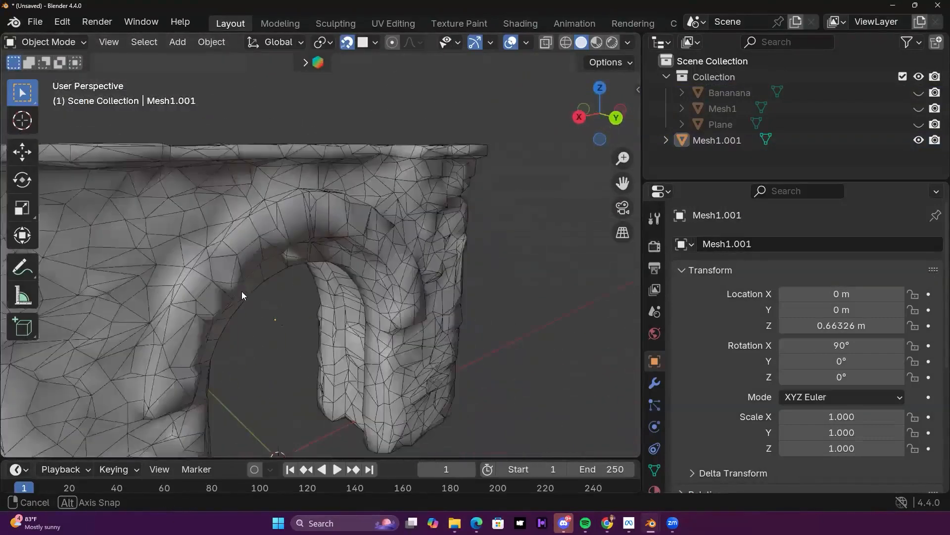
scroll(266, 338, "down", 3)
middle_click_drag(267, 338, 320, 195)
scroll(318, 183, "down", 2)
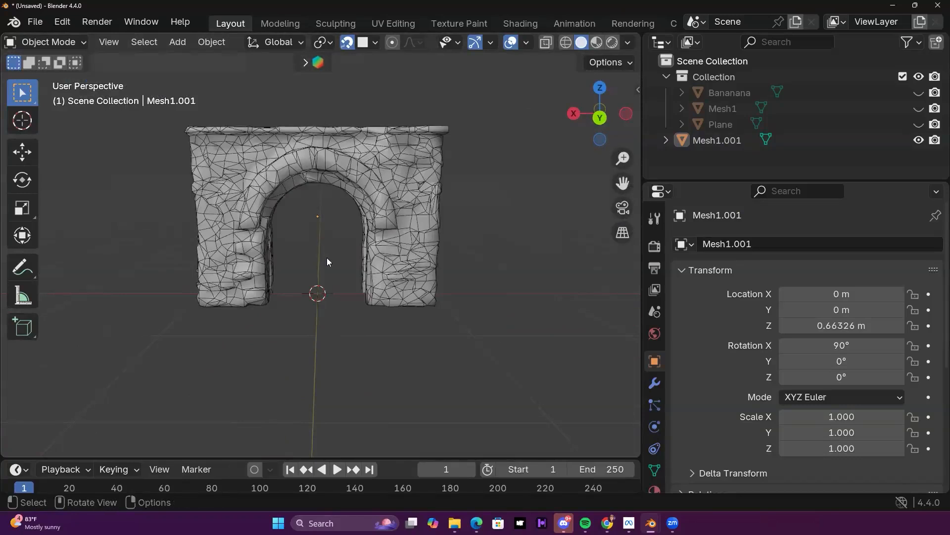
mouse_move(325, 280)
middle_mouse_down()
mouse_move(332, 267)
mouse_move(323, 267)
middle_mouse_up()
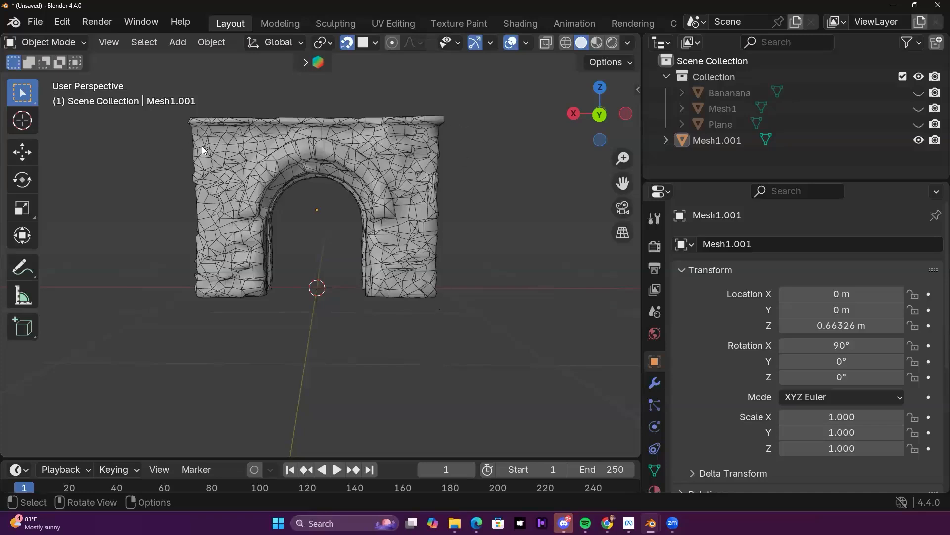
middle_click_drag(400, 170, 336, 200)
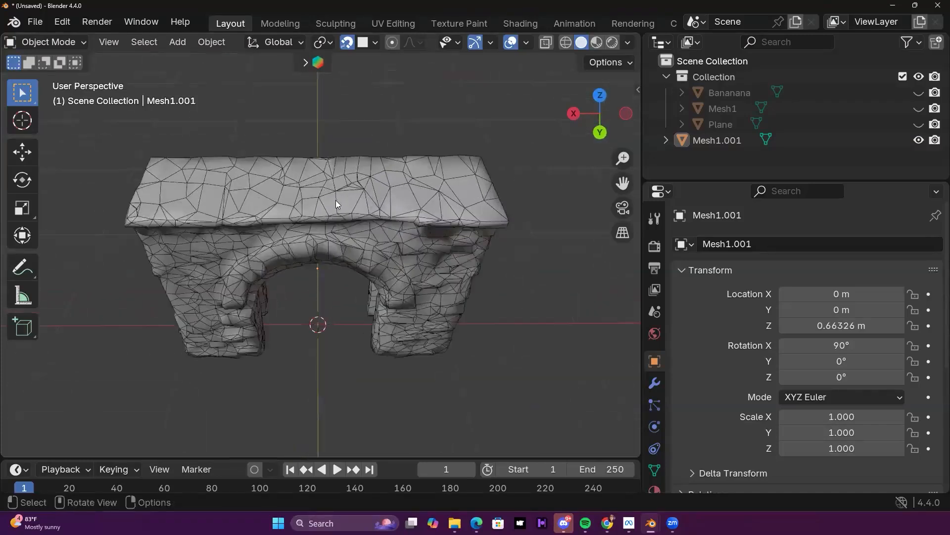
Step: Select the arch and, from the top orthographic view, place the 3D cursor at the center of its roof
left_click(358, 270)
middle_click_drag(357, 271, 331, 305)
scroll(324, 286, "down", 5)
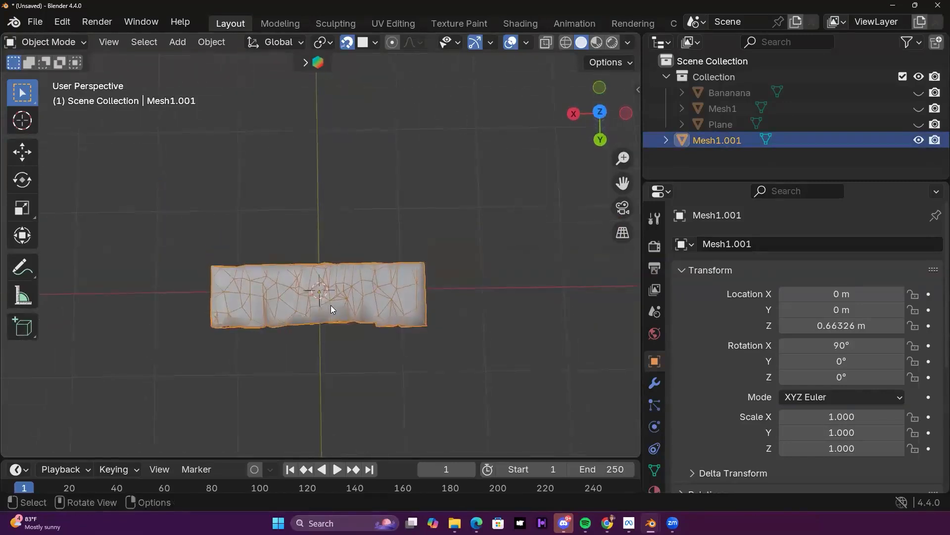
key("KP_7")
scroll(343, 156, "up", 4)
middle_click_drag(344, 157, 343, 255, "shift")
scroll(344, 255, "up", 2)
scroll(343, 255, "up", 2)
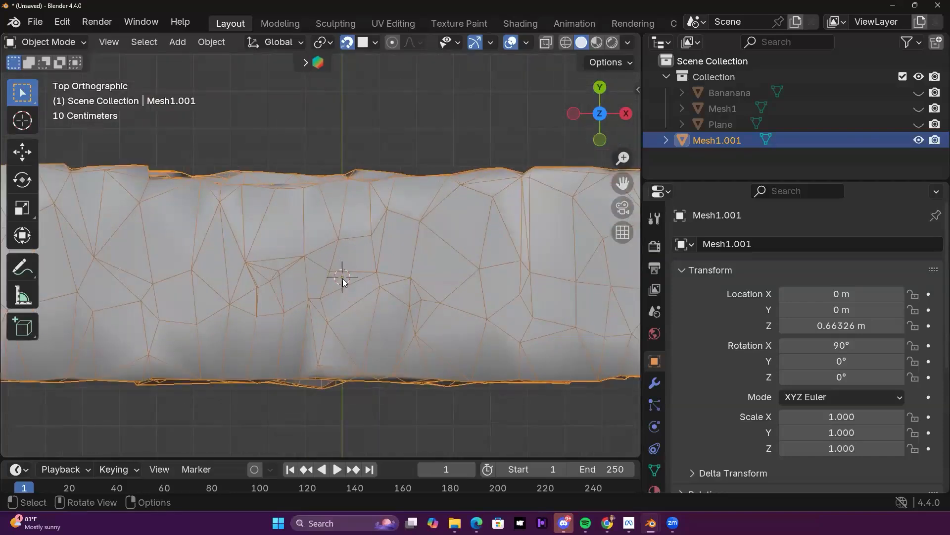
key("shift")
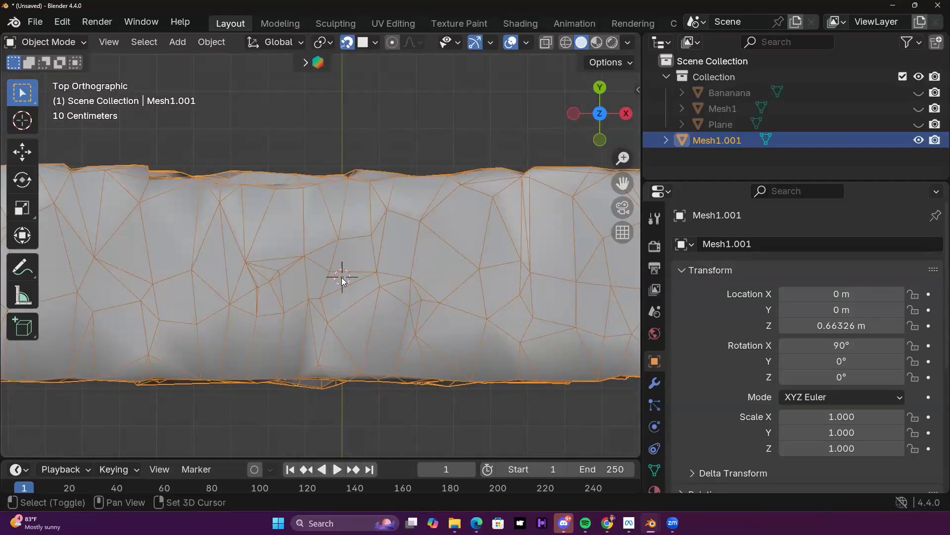
scroll(364, 277, "down", 3)
middle_click_drag(371, 275, 431, 159)
scroll(423, 151, "up", 3)
middle_click_drag(321, 74, 353, 274, "shift")
scroll(277, 251, "down", 5)
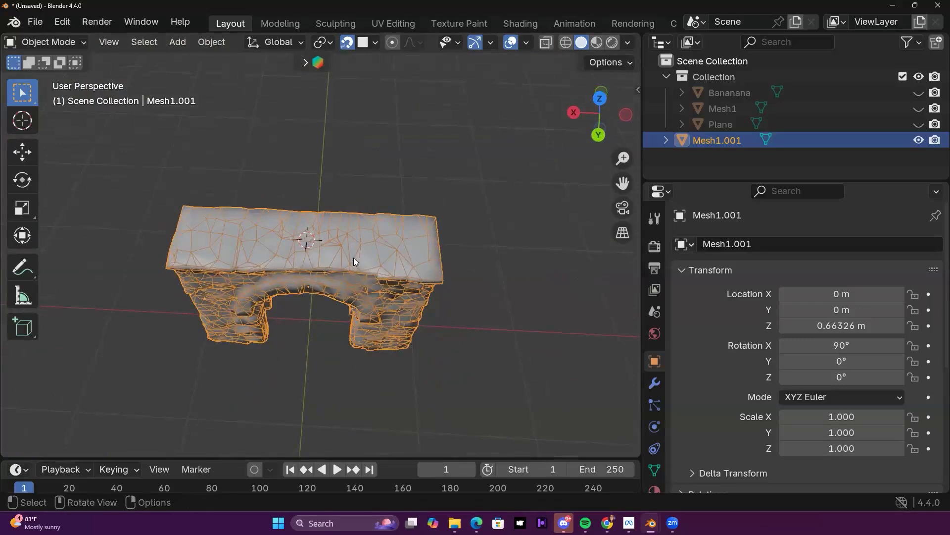
middle_click_drag(354, 287, 388, 269)
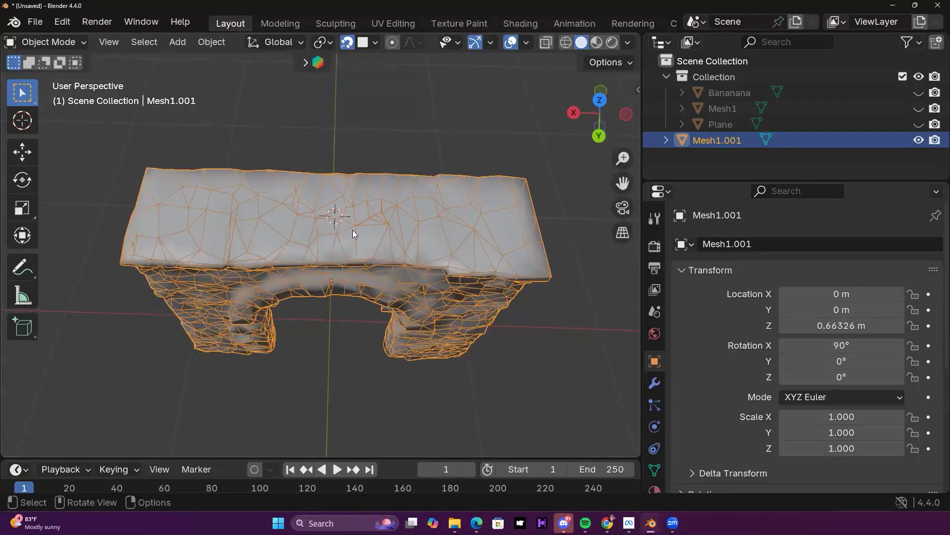
Step: Add a mesh plane at the 3D cursor on the arch's roof
key("shift+a")
mouse_move(327, 200)
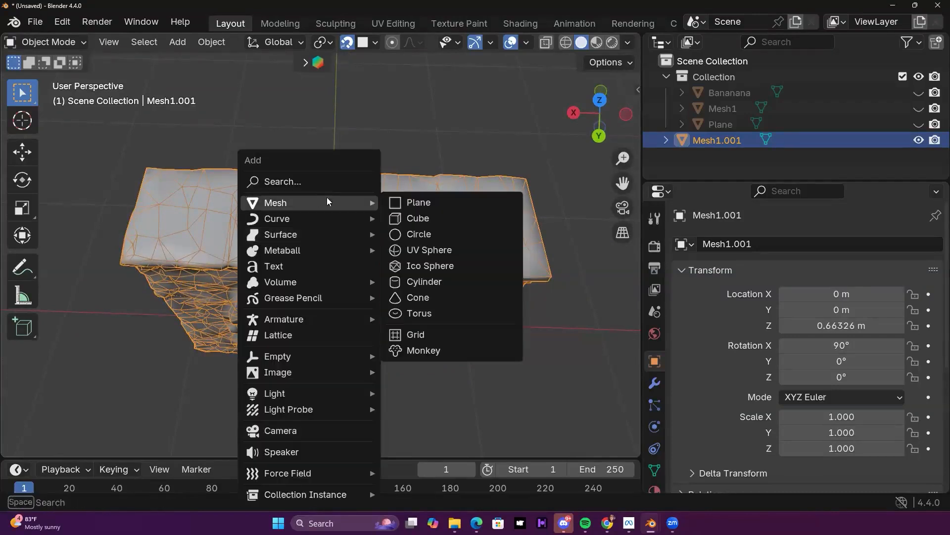
left_click(444, 206)
scroll(470, 248, "down", 3)
middle_click_drag(469, 268, 384, 267)
scroll(396, 262, "up", 2)
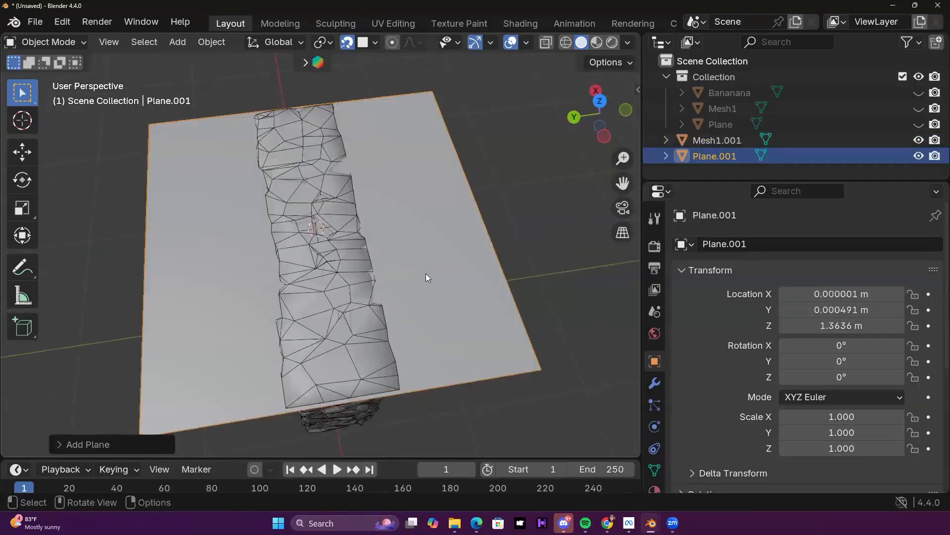
Step: Scale the new plane along the Y axis to about 0.271 so it fits the roof's depth
key("s")
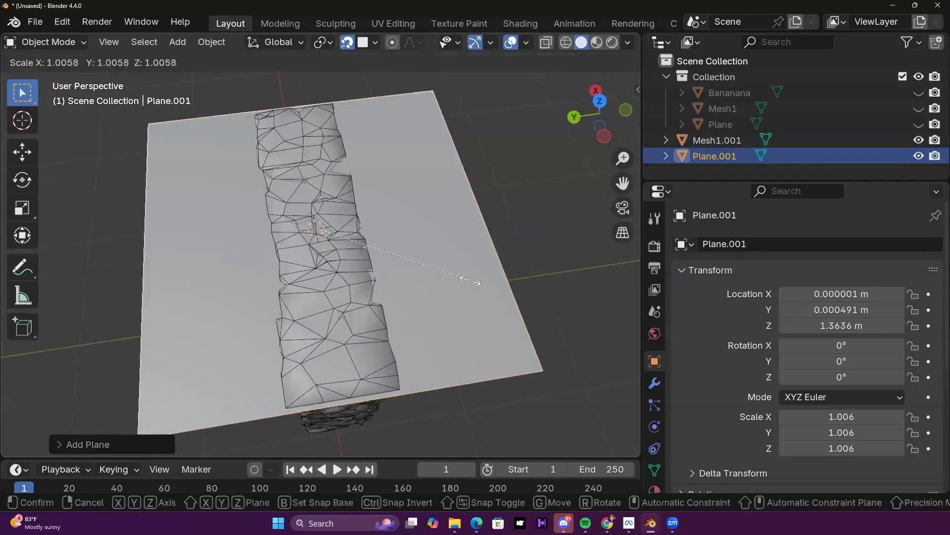
key("y")
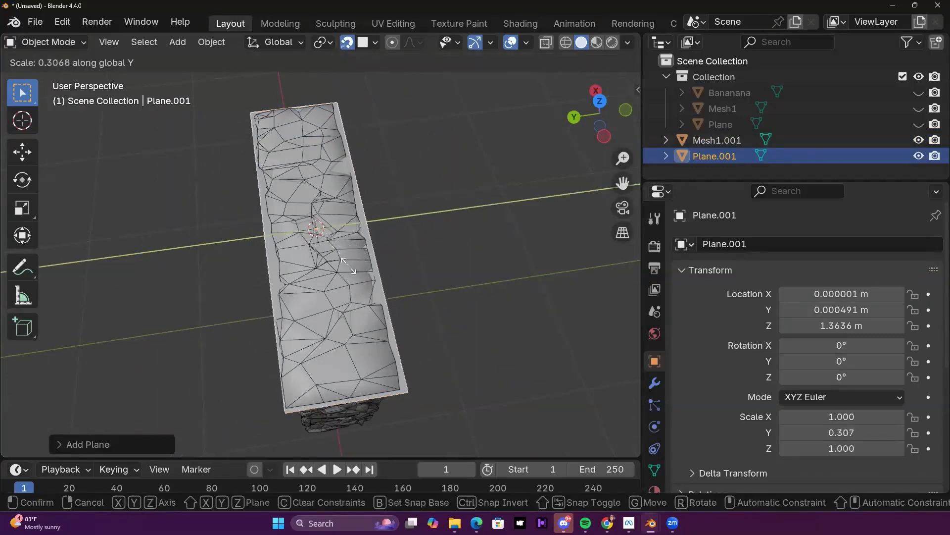
left_click(328, 285)
middle_click_drag(328, 285, 492, 224)
middle_click_drag(370, 260, 394, 196)
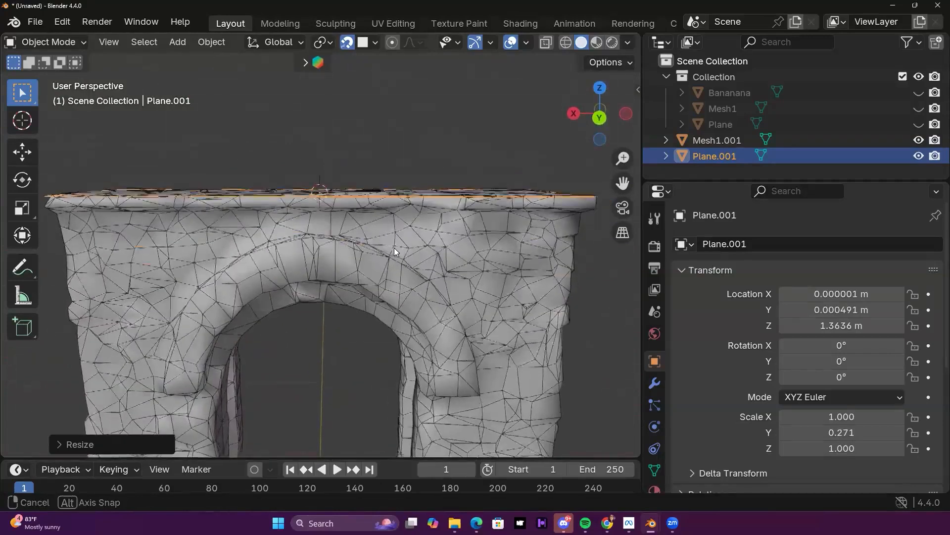
scroll(370, 299, "down", 4)
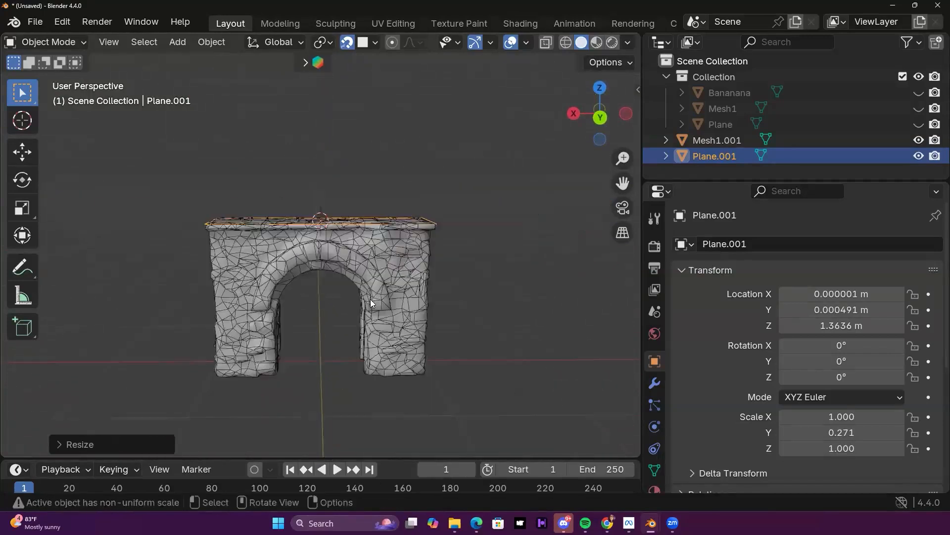
Step: Show the arch in Material Preview and examine its brick texture from the side and front orthographic views and from above
left_click(595, 44)
middle_click_drag(320, 317, 405, 217)
scroll(372, 313, "up", 2)
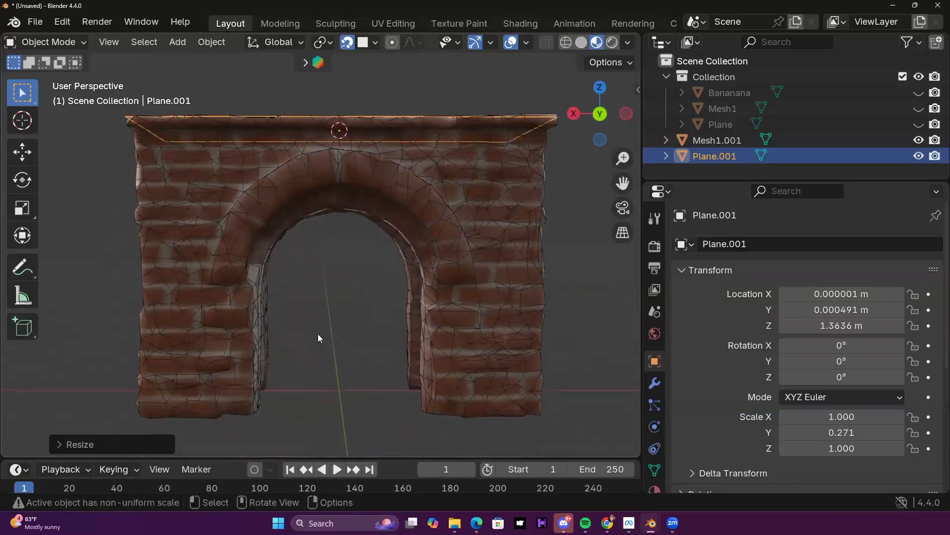
middle_click_drag(334, 293, 370, 295)
key("KP_5")
key("KP_3")
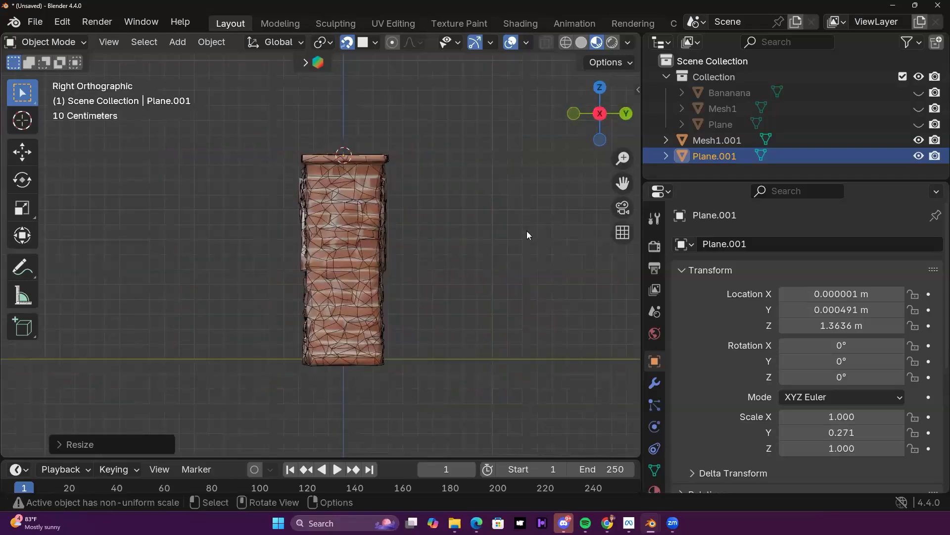
left_click(574, 115)
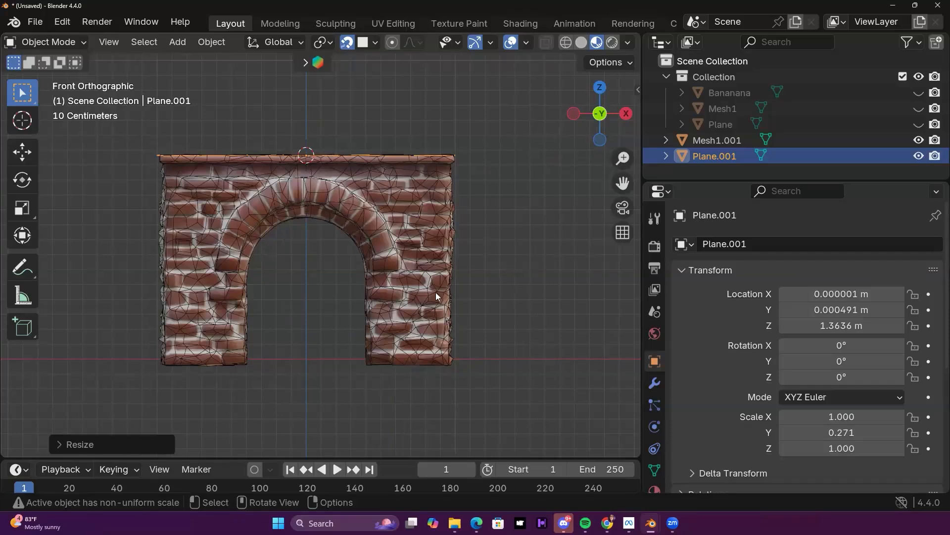
middle_click_drag(463, 293, 310, 255)
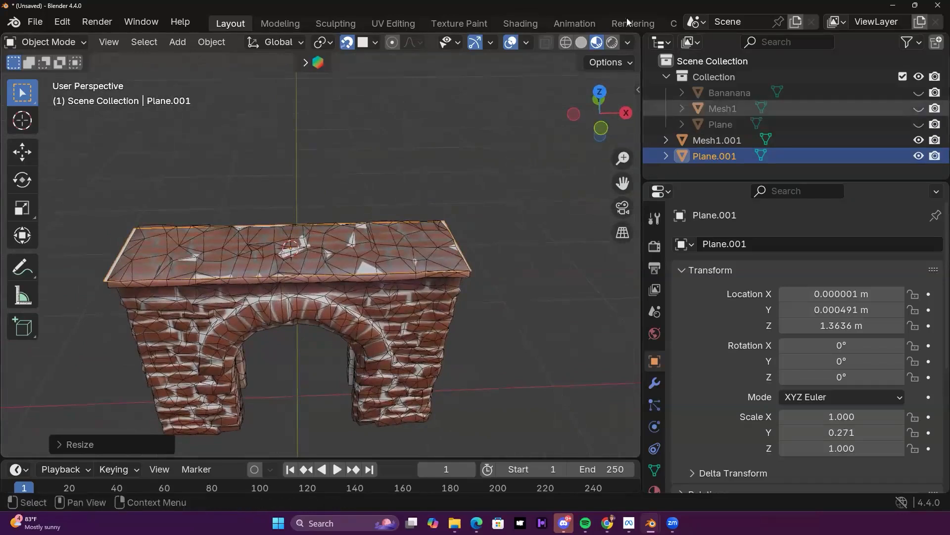
Step: Return to solid shading, enter Edit Mode on the roof plane and enable X-ray
left_click(581, 42)
middle_click_drag(358, 269, 329, 269)
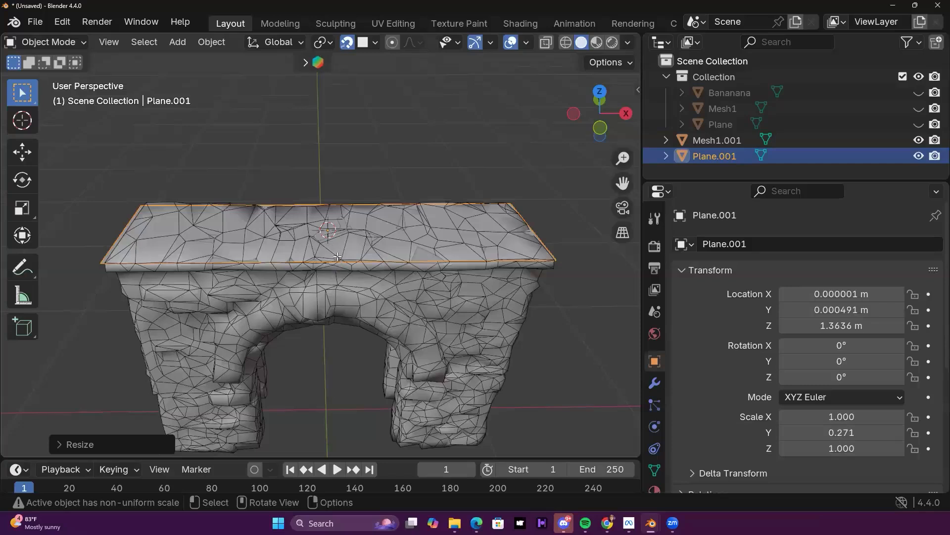
key("Tab")
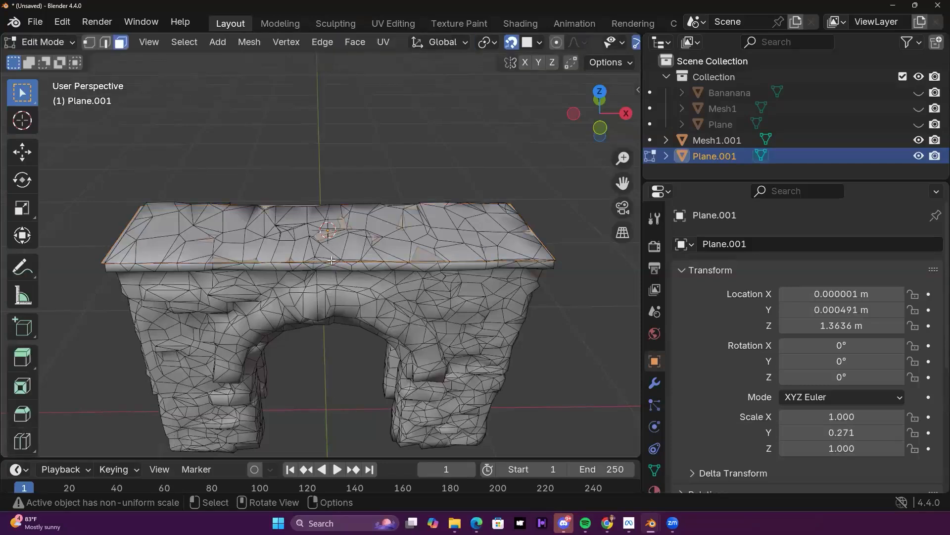
scroll(586, 41, "down", 5)
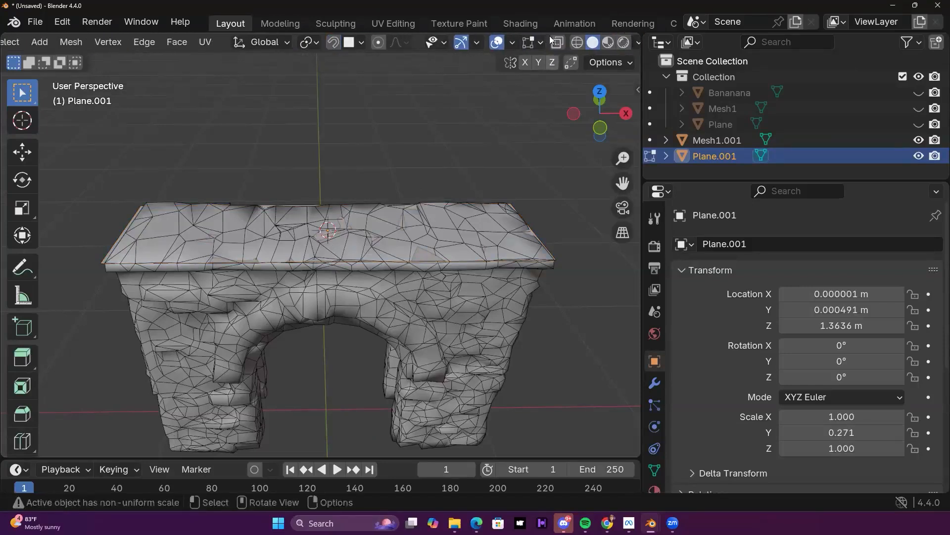
left_click(558, 42)
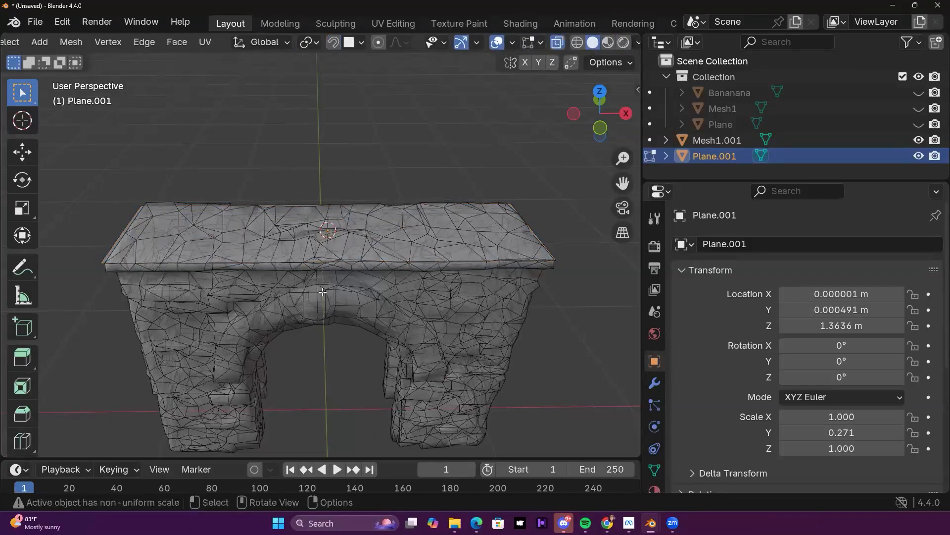
Step: Add a centered loop cut across the roof plane's depth, dividing it into two halves along X
key("ctrl+r")
left_click(336, 257)
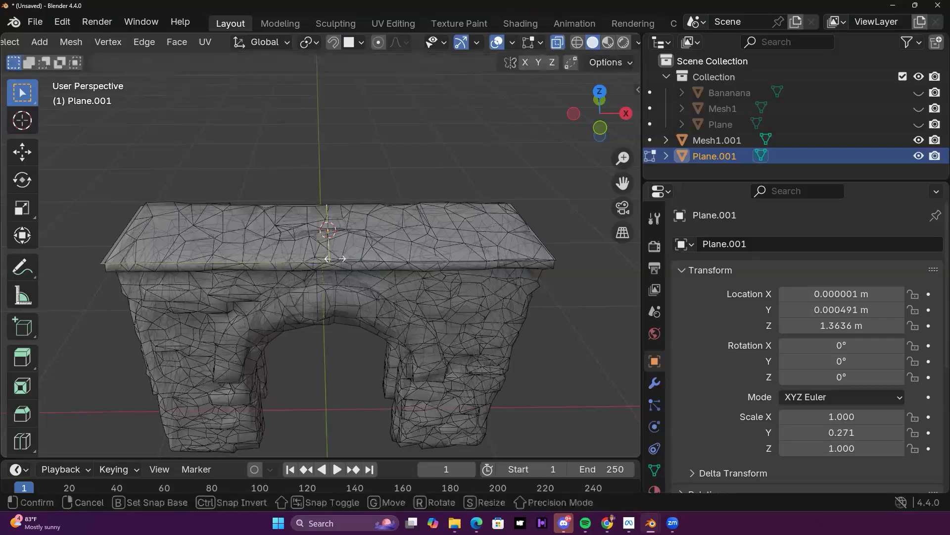
left_click(335, 258)
mouse_move(394, 278)
middle_mouse_down()
mouse_move(320, 275)
mouse_move(386, 275)
middle_mouse_up()
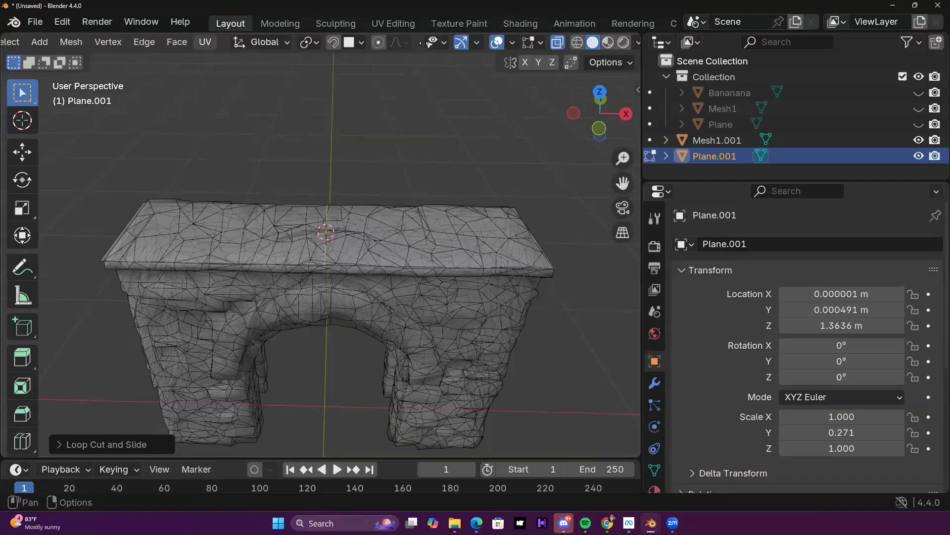
Step: Select the negative-X half of the roof plane in face select mode and delete that face
scroll(267, 42, "up", 3)
left_click(155, 43)
left_click(239, 231)
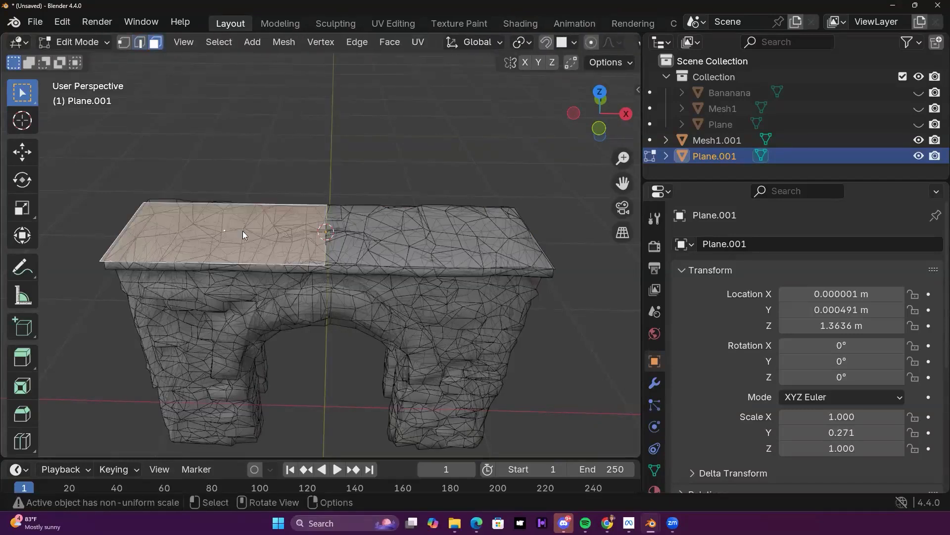
key("x")
left_click(204, 258)
scroll(405, 230, "down", 3)
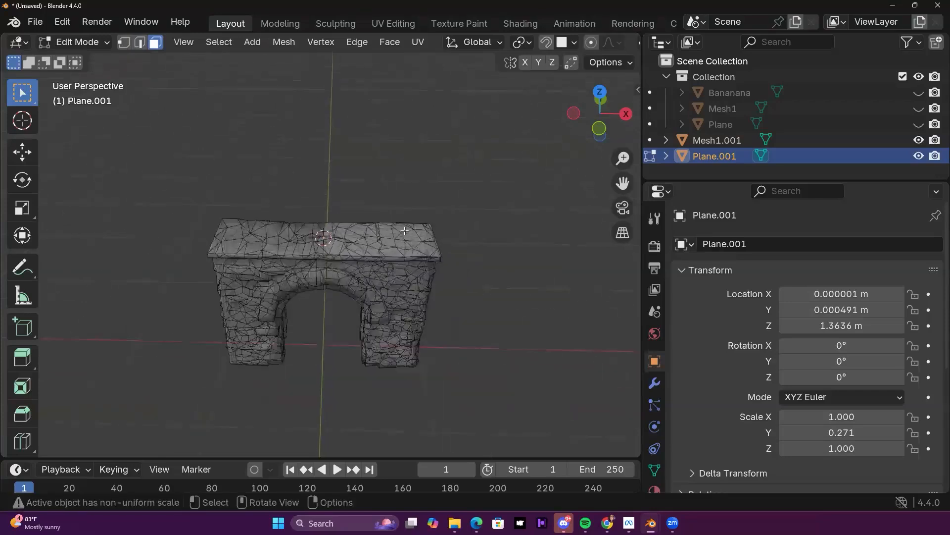
Step: Return to Object Mode and add a Mirror modifier on the X axis to the remaining half plane
middle_click_drag(405, 231, 426, 208)
scroll(462, 244, "up", 3)
middle_click_drag(463, 244, 308, 216, "shift")
middle_click_drag(308, 216, 278, 234)
middle_click_drag(278, 234, 386, 239, "shift")
key("Tab")
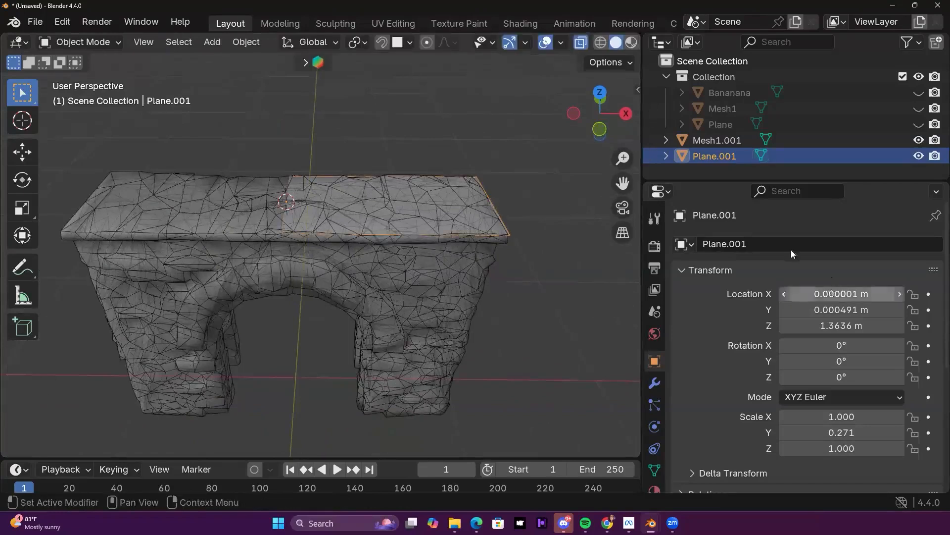
left_click(654, 384)
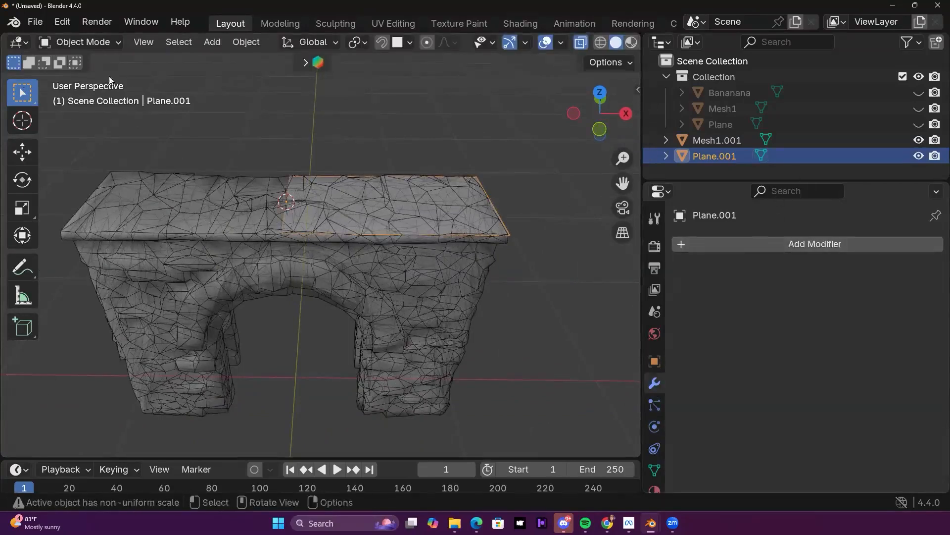
left_click(770, 238)
left_click(770, 239)
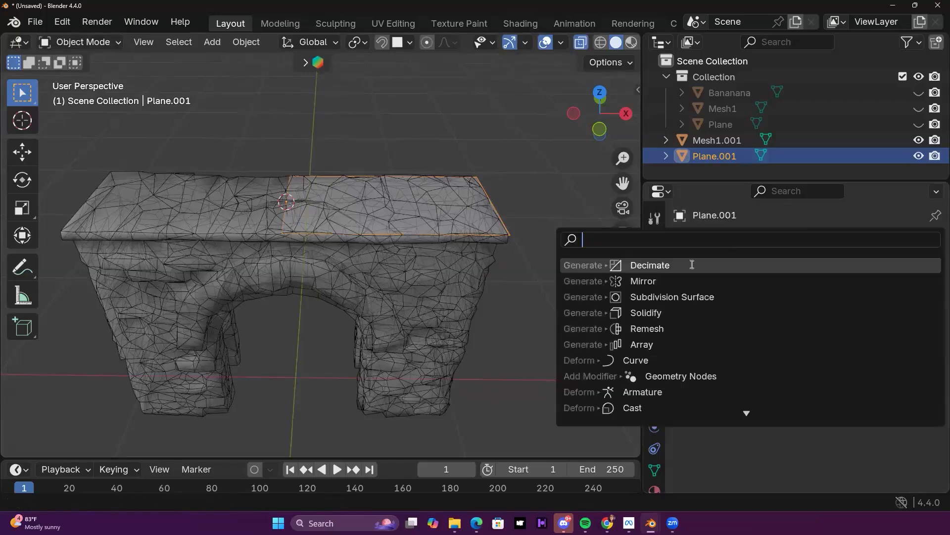
left_click(648, 278)
Step: Turn off the wireframe overlay so the arch and the mirrored roof plane show without mesh lines
middle_click_drag(307, 211, 396, 218)
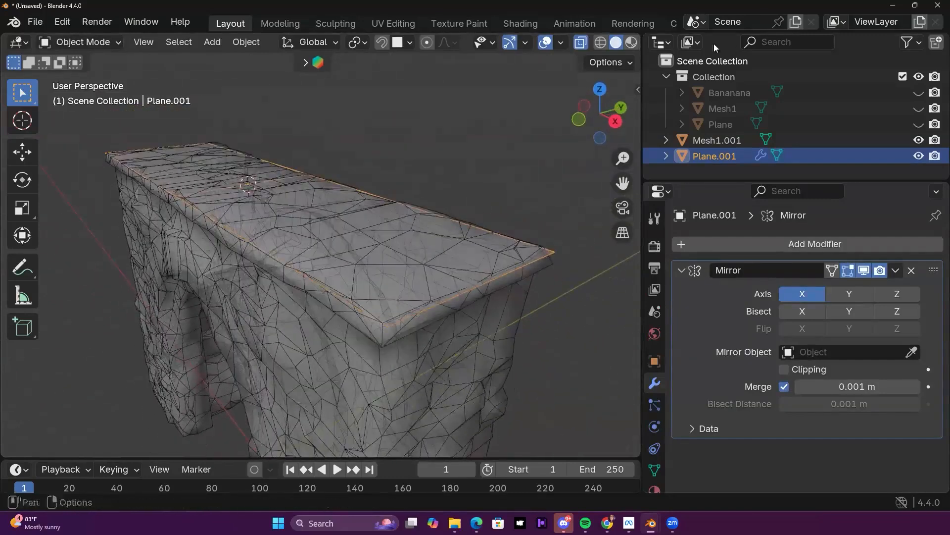
scroll(572, 46, "down", 3)
middle_click_drag(181, 164, 238, 172)
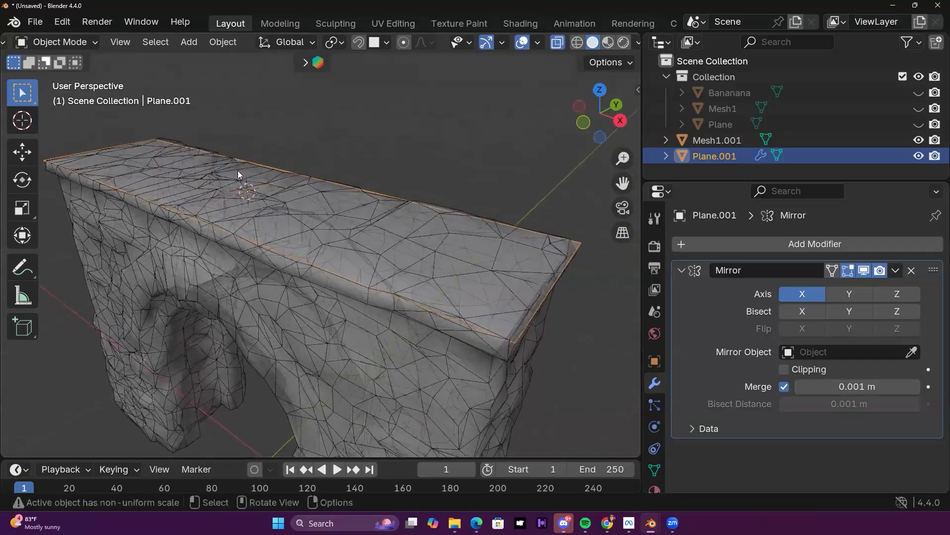
middle_click_drag(421, 96, 228, 188)
key("Tab")
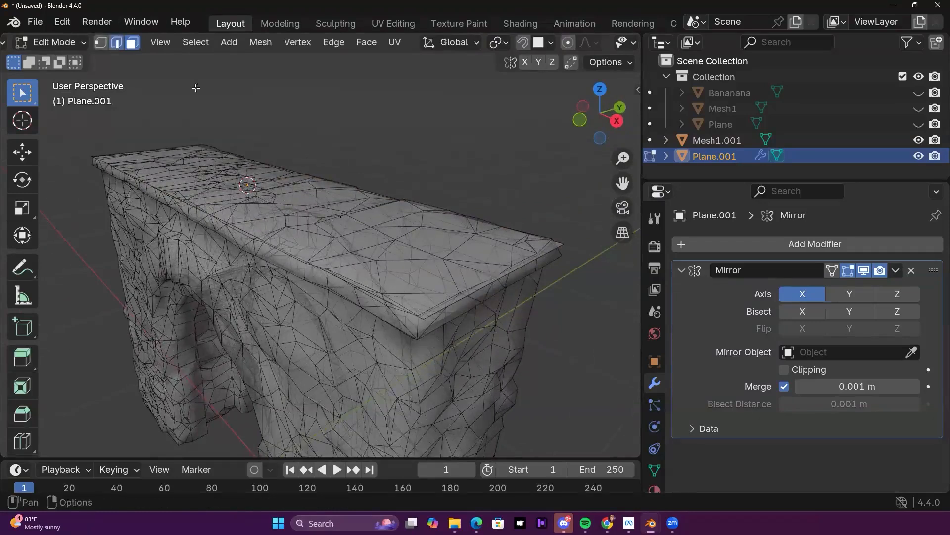
middle_click_drag(277, 95, 330, 280)
middle_click_drag(398, 323, 411, 265)
key("Tab")
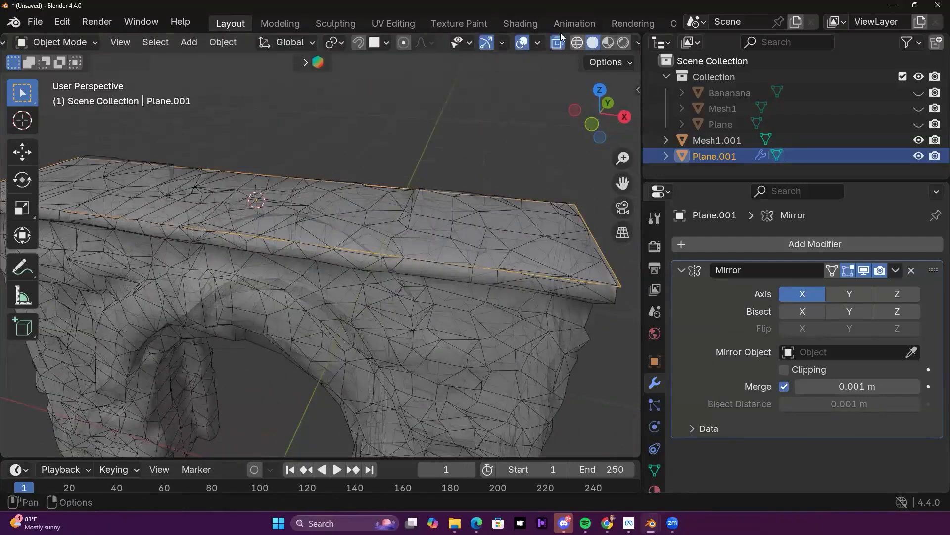
left_click(526, 43)
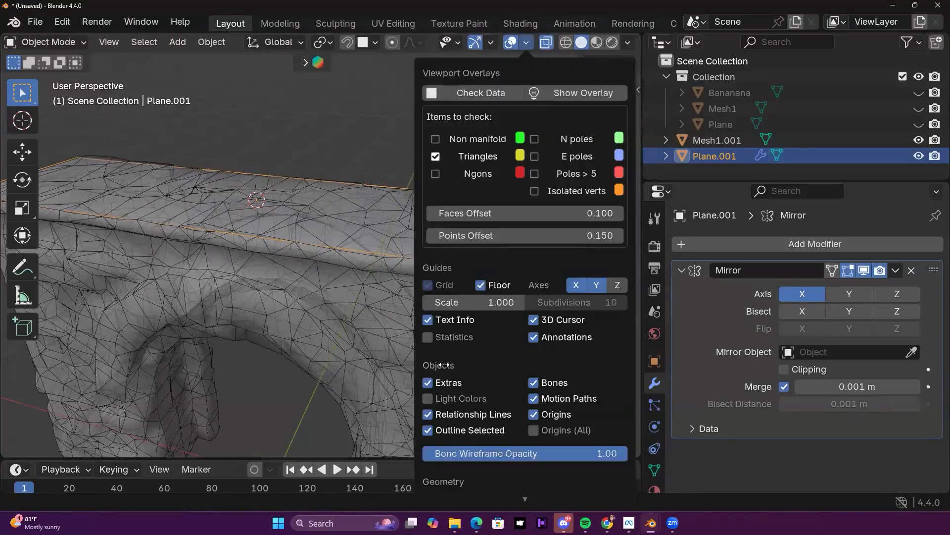
scroll(486, 349, "down", 5)
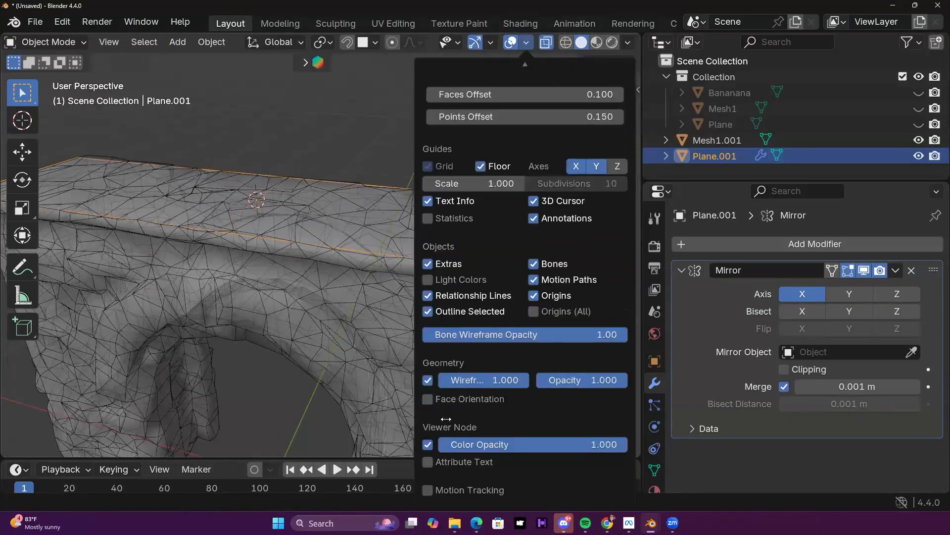
left_click(427, 380)
scroll(283, 212, "down", 5)
Step: In Edit Mode, extrude the half plane's three outer edges about 0.045 m down along Z to form the roof slab's sides
middle_click_drag(284, 213, 340, 223)
key("Tab")
scroll(429, 223, "up", 3)
scroll(342, 248, "down", 3)
middle_click_drag(361, 259, 318, 239)
scroll(447, 285, "up", 1)
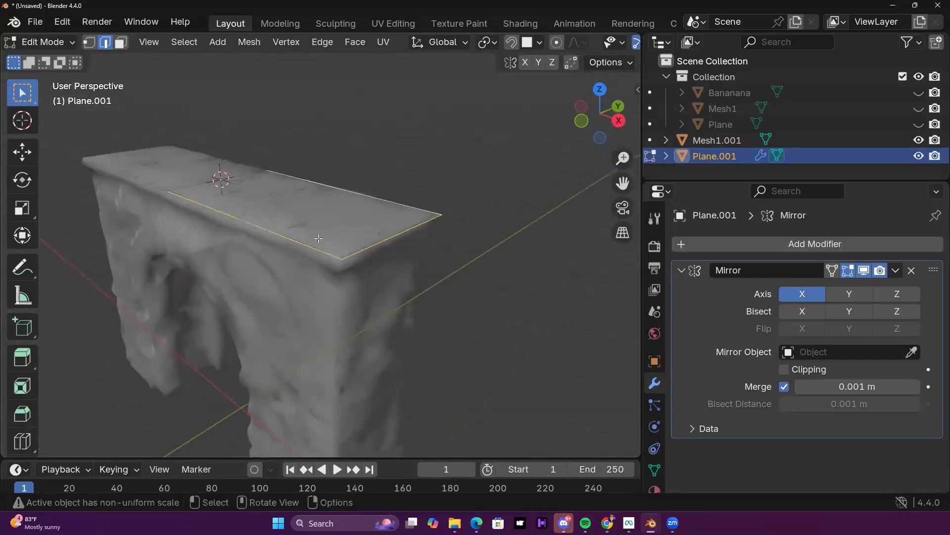
scroll(318, 238, "up", 2)
middle_click_drag(392, 165, 376, 272)
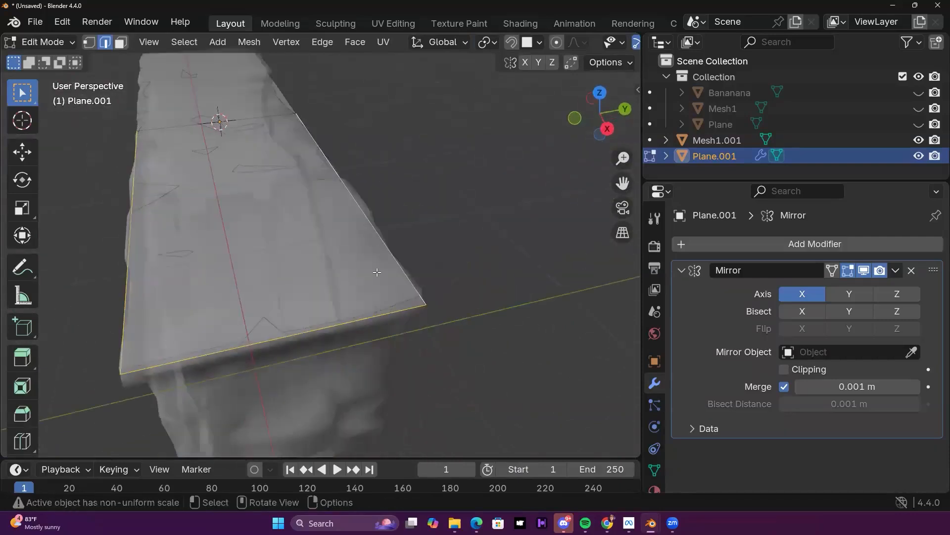
middle_click_drag(145, 232, 353, 244)
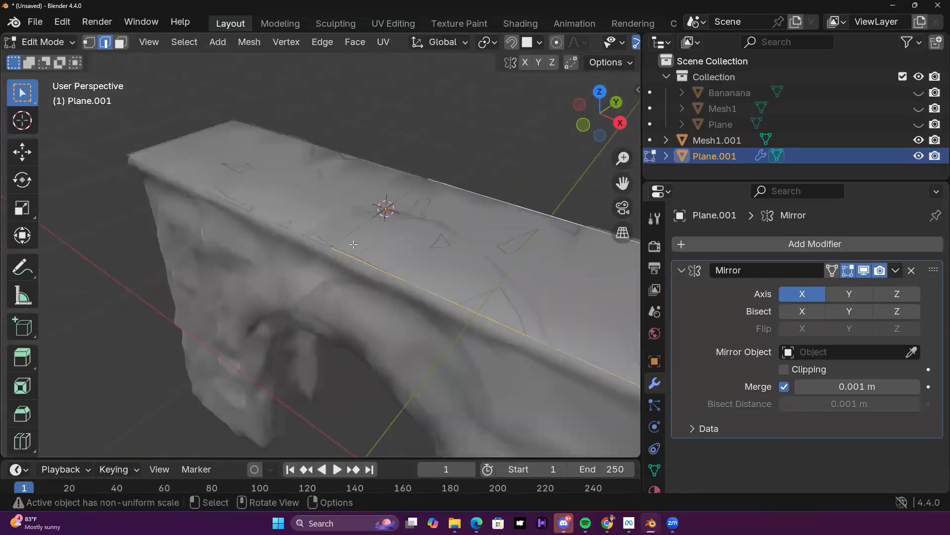
scroll(322, 241, "down", 1)
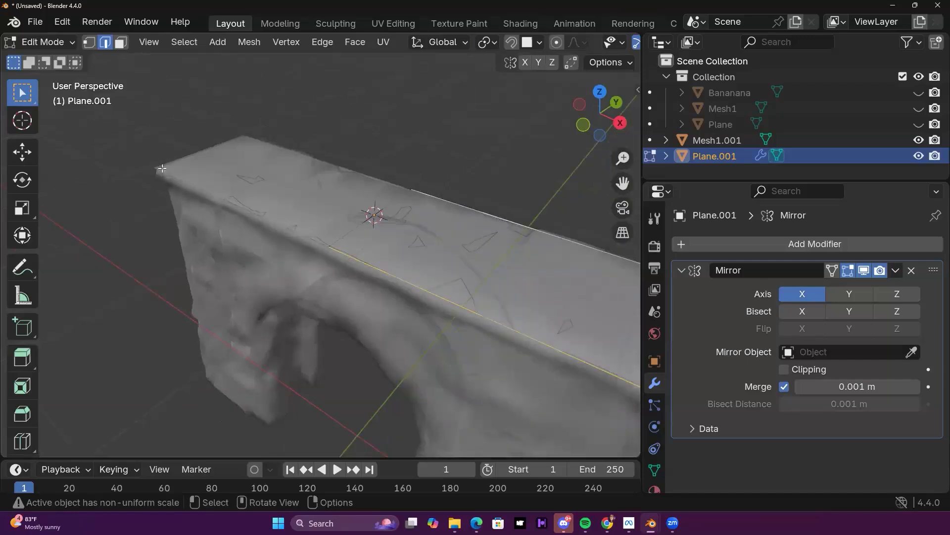
middle_click_drag(376, 199, 274, 225)
scroll(398, 280, "up", 5)
middle_click_drag(398, 280, 325, 263)
key("g")
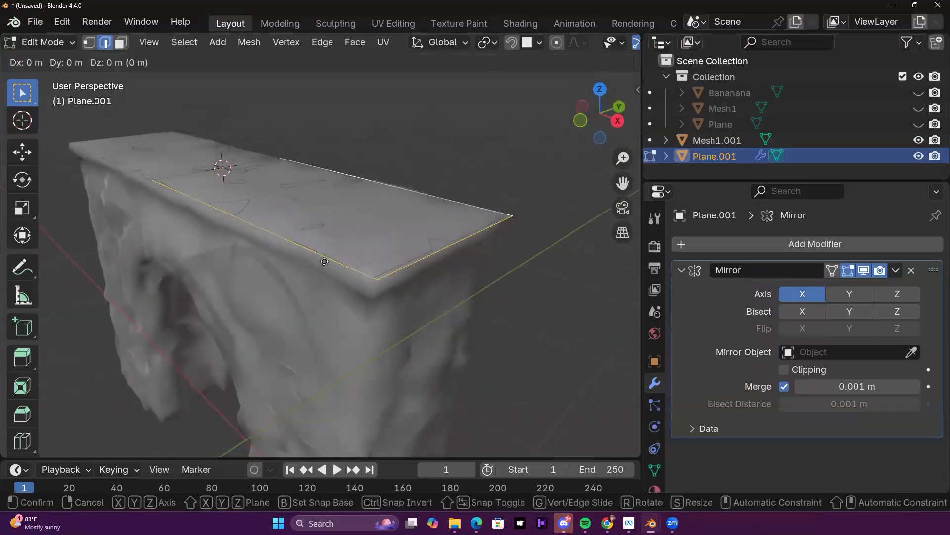
key("z")
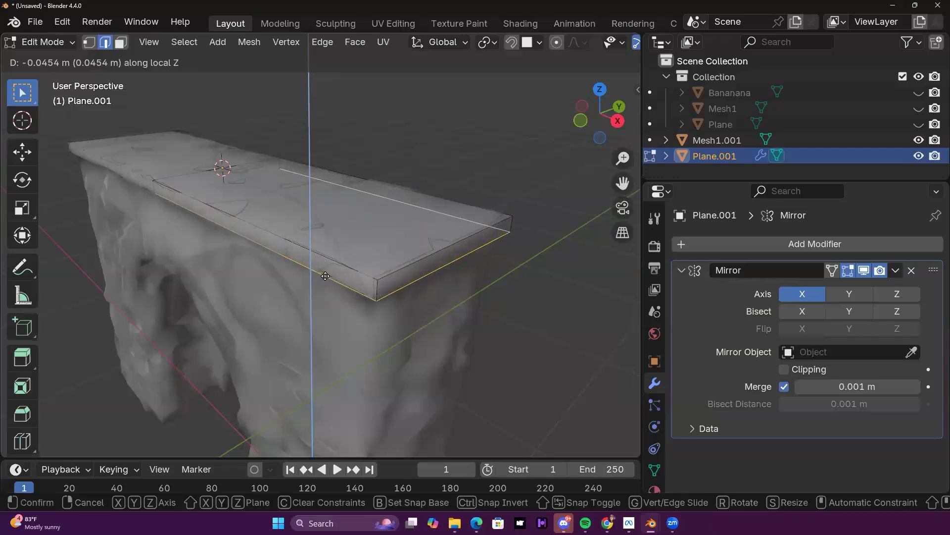
left_click(325, 275)
middle_click_drag(494, 295, 380, 308)
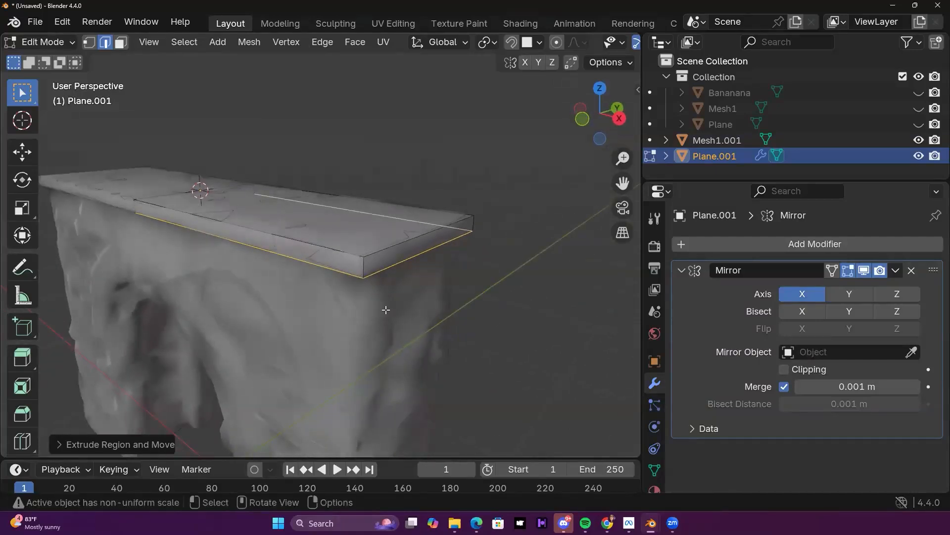
Step: Extrude the slab's lower outer edges in place and scale them to about 0.96 to form an inward lip underneath
key("alt+e")
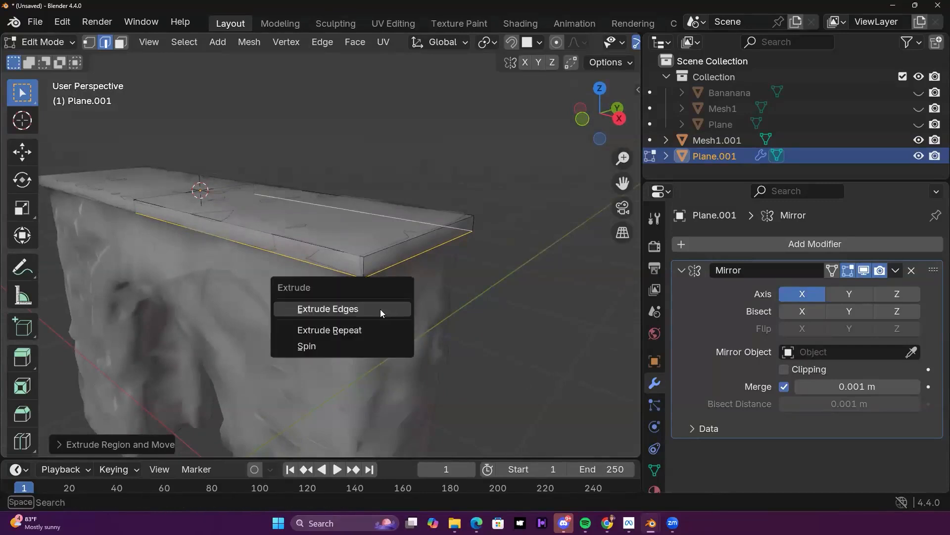
middle_click_drag(390, 278, 400, 251)
middle_click_drag(425, 301, 402, 277)
key("g")
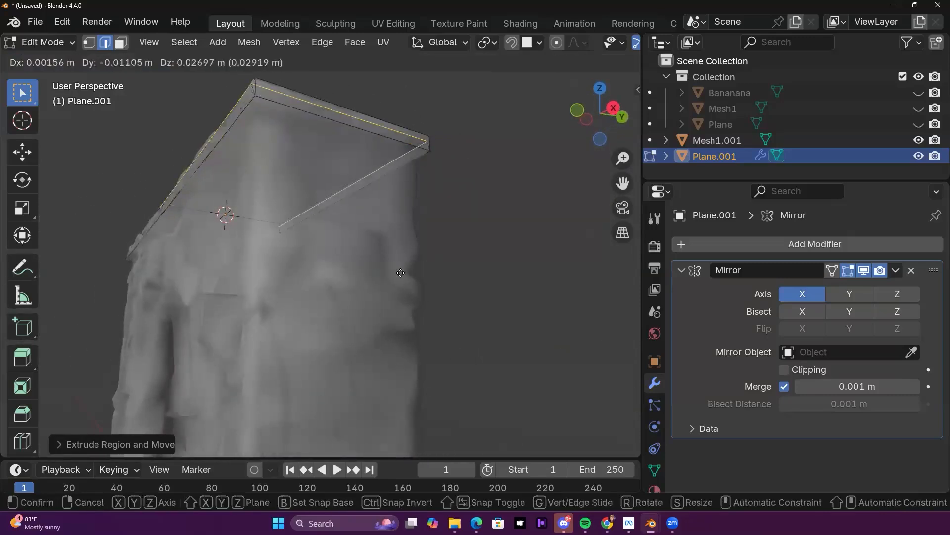
right_click(402, 279)
key("s")
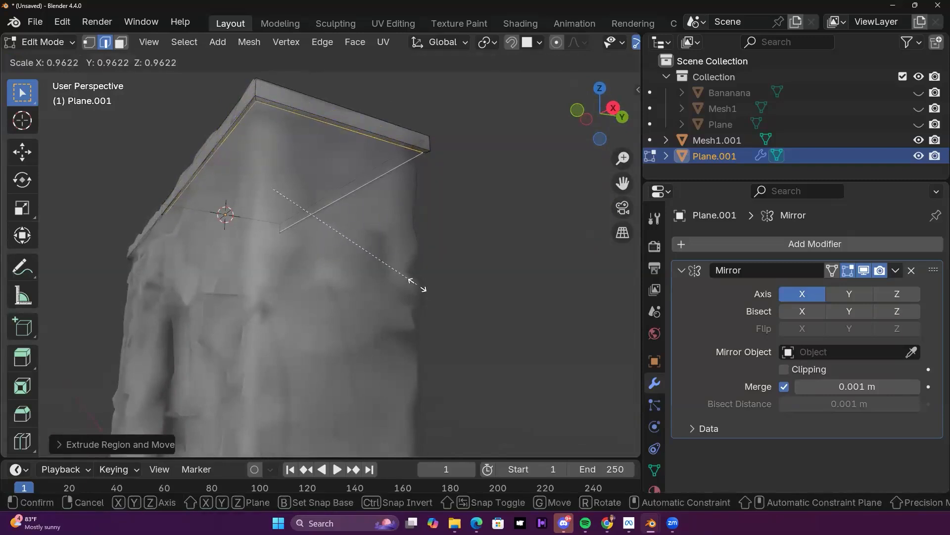
left_click(416, 284)
Step: Select the lip's short end edges at the mirror seam and flatten them with a scale of 0 along X
middle_click_drag(353, 269, 461, 237)
middle_click_drag(317, 201, 403, 276, "shift")
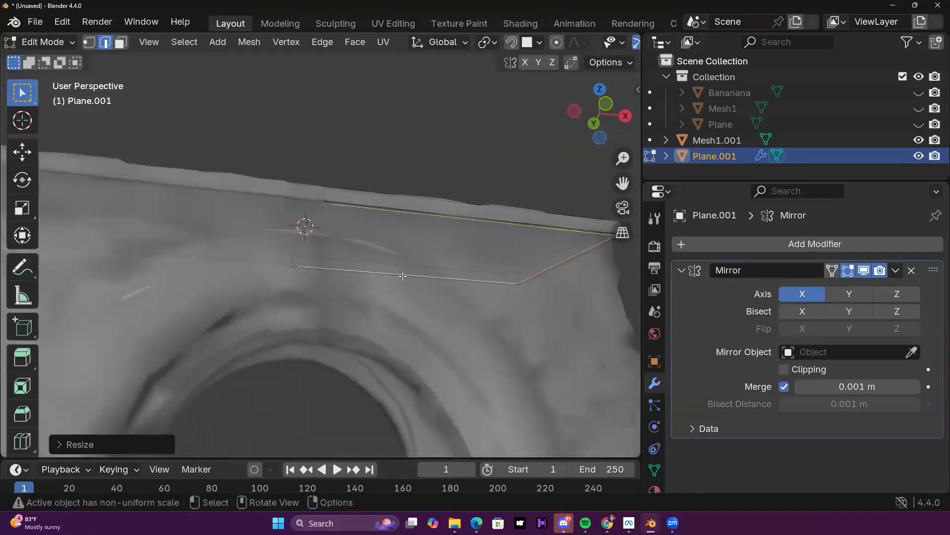
scroll(391, 265, "up", 4)
left_click(340, 144)
middle_click_drag(282, 330, 322, 218)
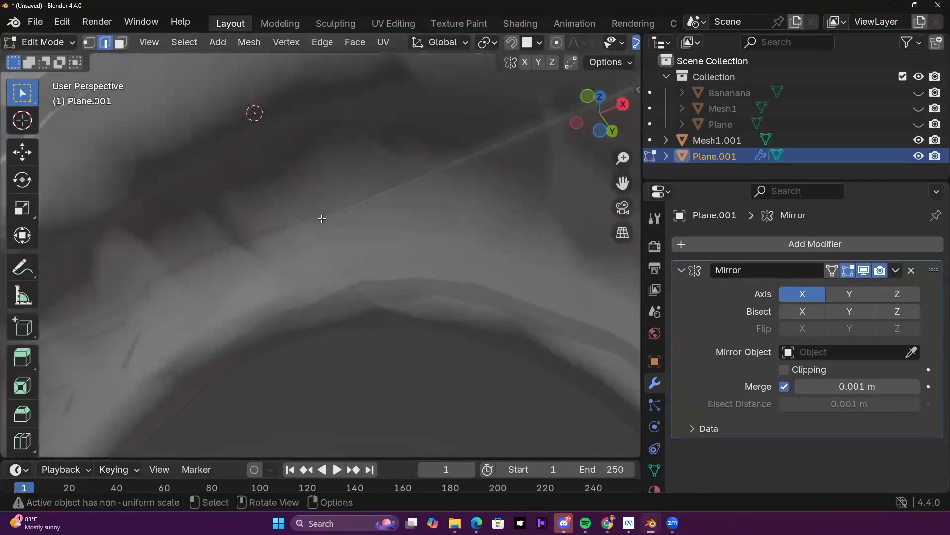
middle_click_drag(391, 227, 423, 268)
middle_click_drag(358, 282, 597, 121)
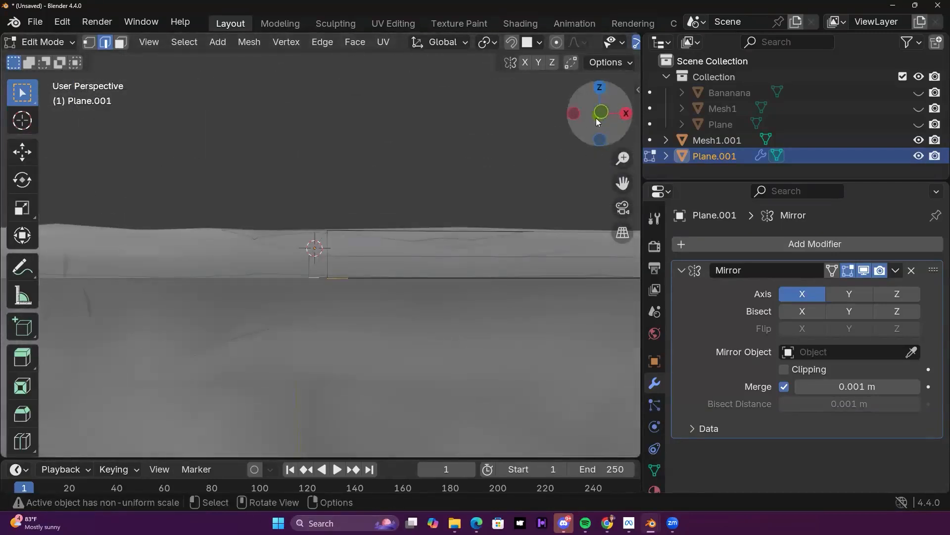
middle_click_drag(374, 262, 375, 269)
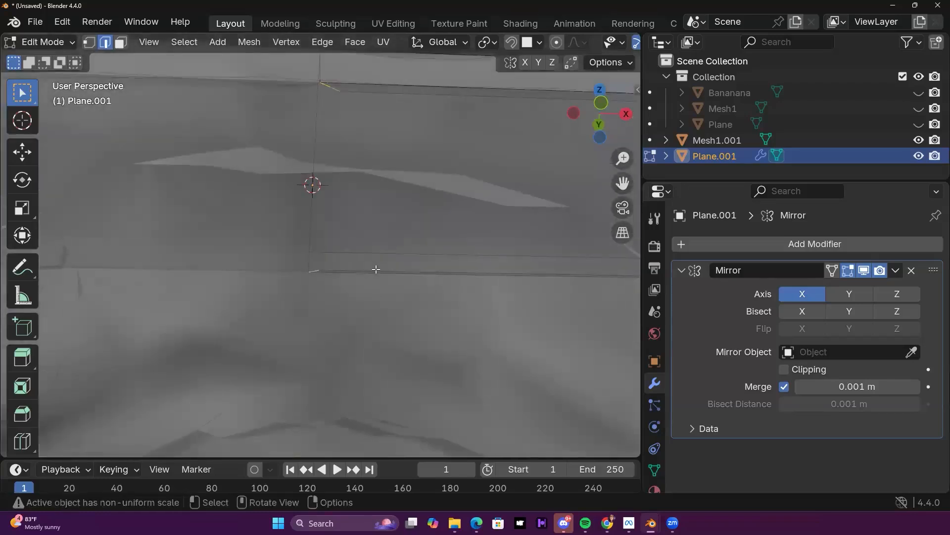
key("s")
key("x")
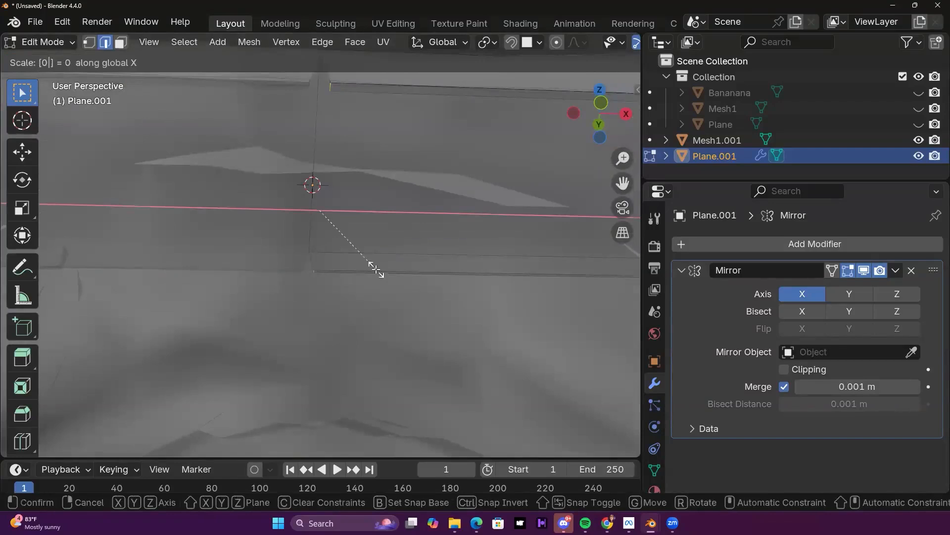
key("Return")
Step: Turn on snapping with Edge as the target and try to move the flattened seam edges along X
middle_click_drag(462, 212, 429, 213)
left_click(516, 43)
left_click(539, 43)
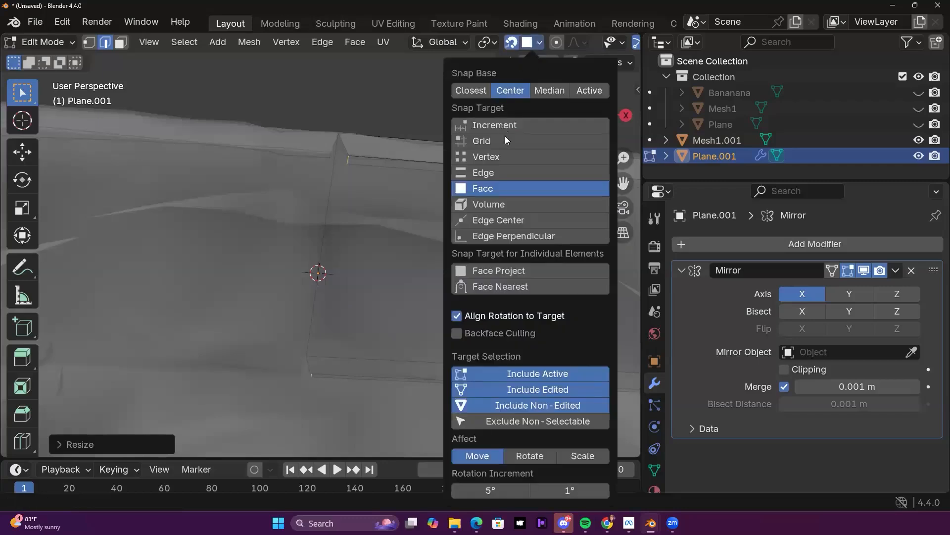
left_click(503, 172)
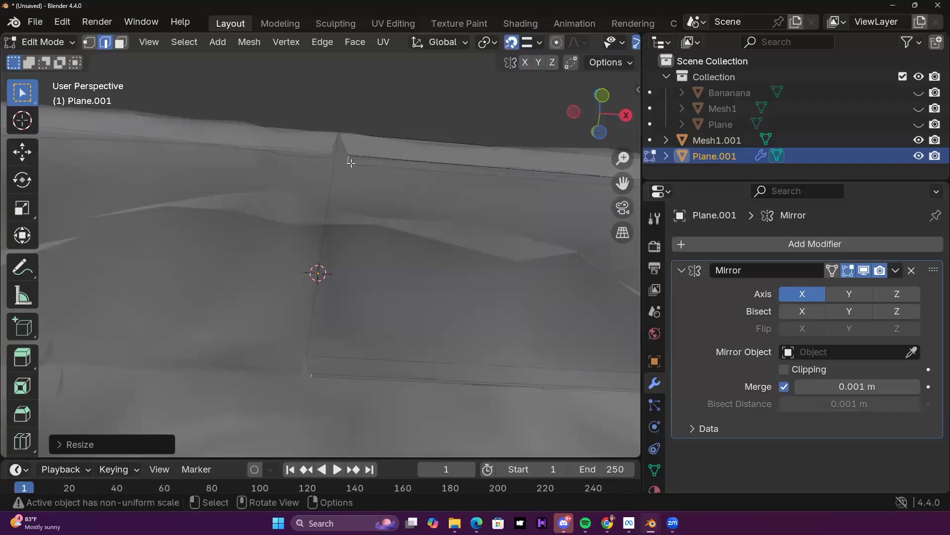
key("g")
key("x")
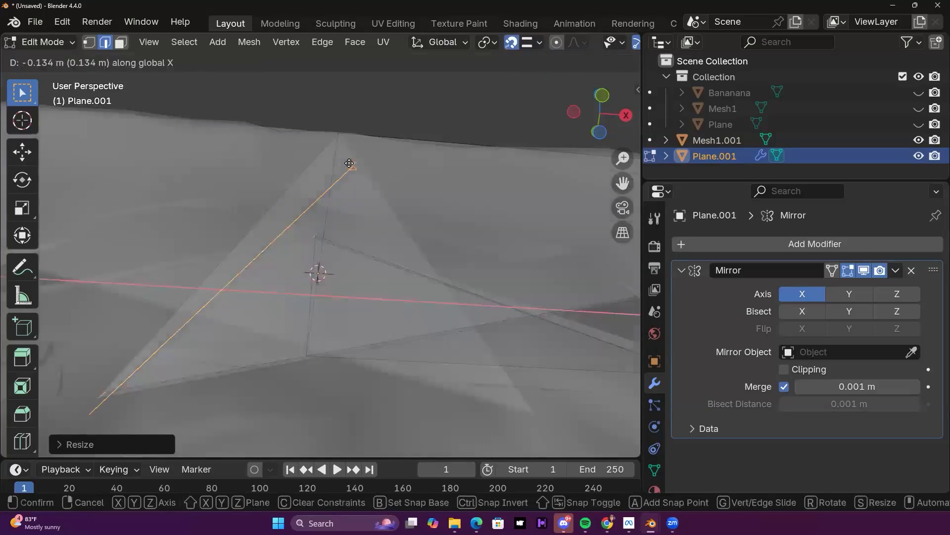
right_click(433, 153)
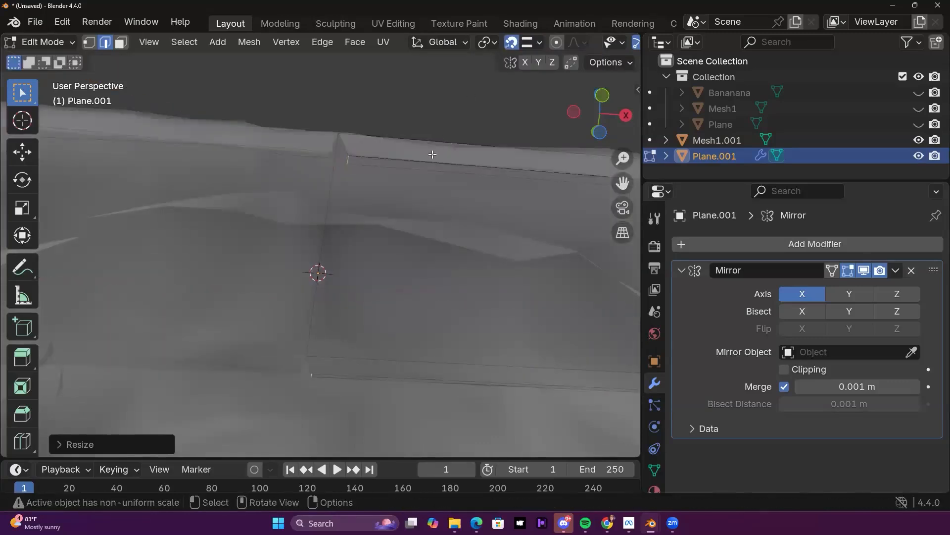
Step: Change the snap target to Grid
scroll(350, 304, "down", 4)
middle_click_drag(350, 303, 396, 205)
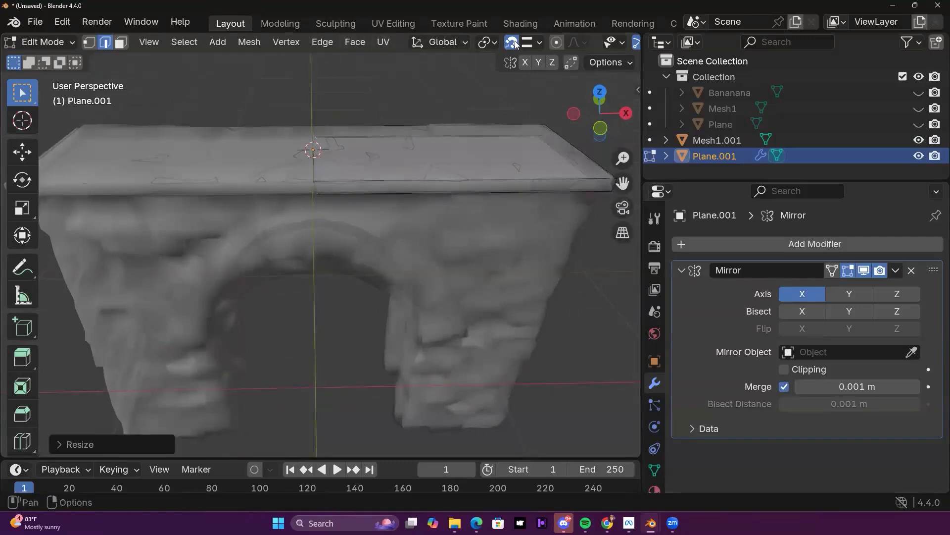
left_click(531, 42)
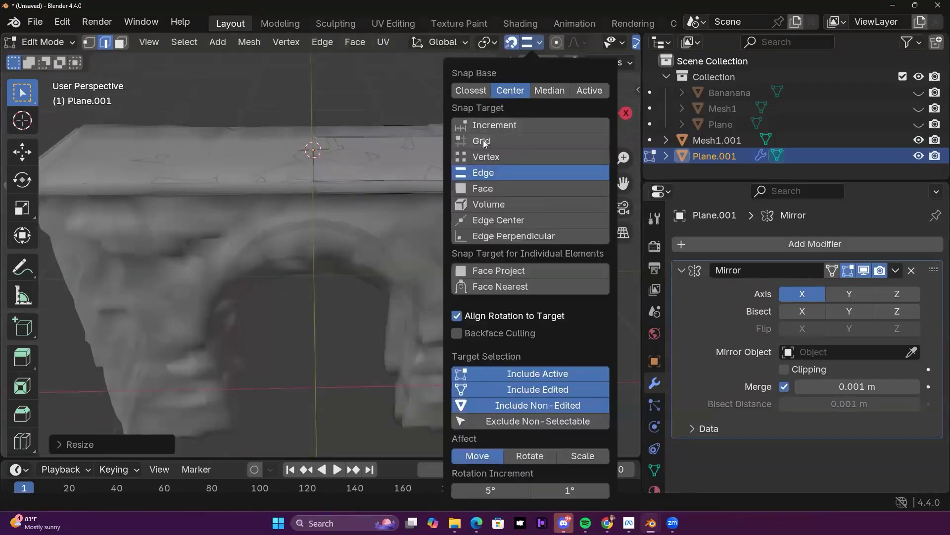
left_click(488, 140)
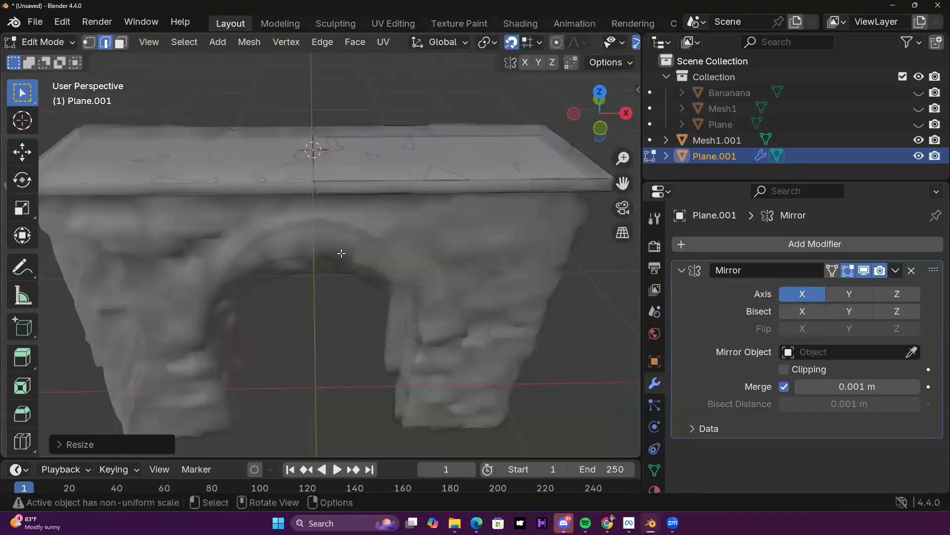
Step: Try to move the flattened seam edges along X with grid snapping
key("g")
key("x")
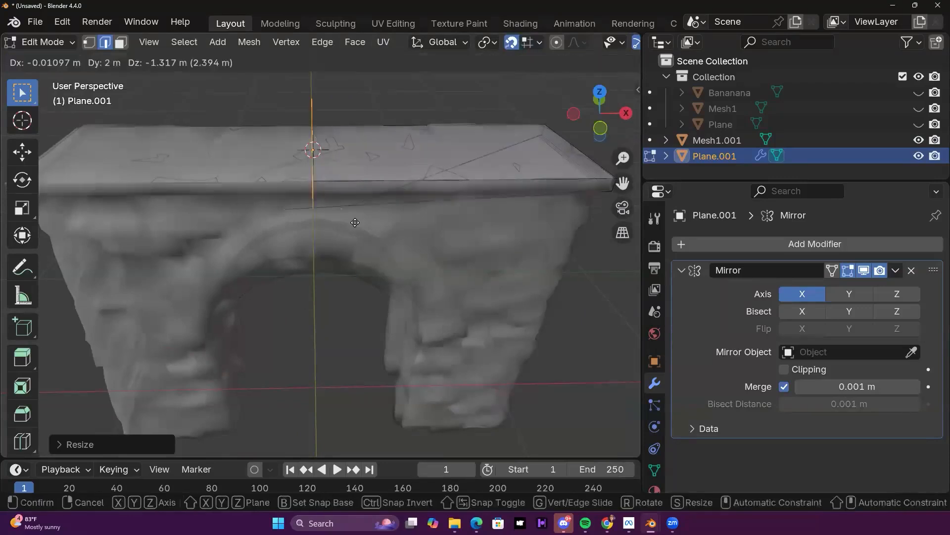
left_click(314, 389)
Step: Examine the slab's underside lip and mirror seam from below and from the arch's end
scroll(400, 301, "down", 3)
middle_click_drag(400, 302, 352, 167)
scroll(528, 323, "up", 2)
left_click(529, 335)
middle_click_drag(447, 323, 372, 342)
scroll(393, 165, "up", 3)
middle_click_drag(326, 252, 277, 192)
middle_click_drag(447, 225, 374, 86)
left_click(390, 90)
scroll(402, 168, "down", 6)
middle_click_drag(406, 184, 439, 276)
scroll(435, 273, "up", 2)
middle_click_drag(399, 239, 289, 217)
middle_click_drag(366, 290, 371, 241)
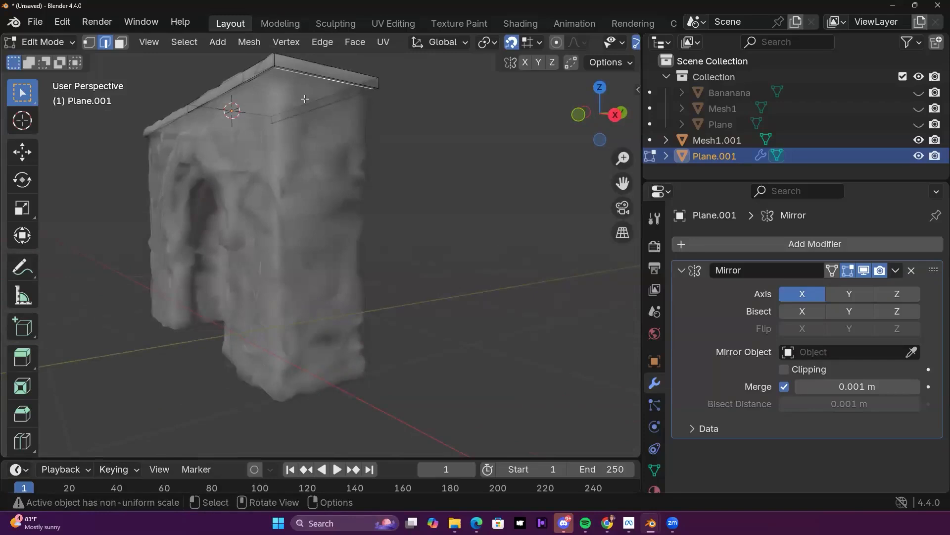
Step: With snapping off, extrude the lip's short outer edge straight down along Z to the arch's base as an end wall
key("g")
left_click(380, 76)
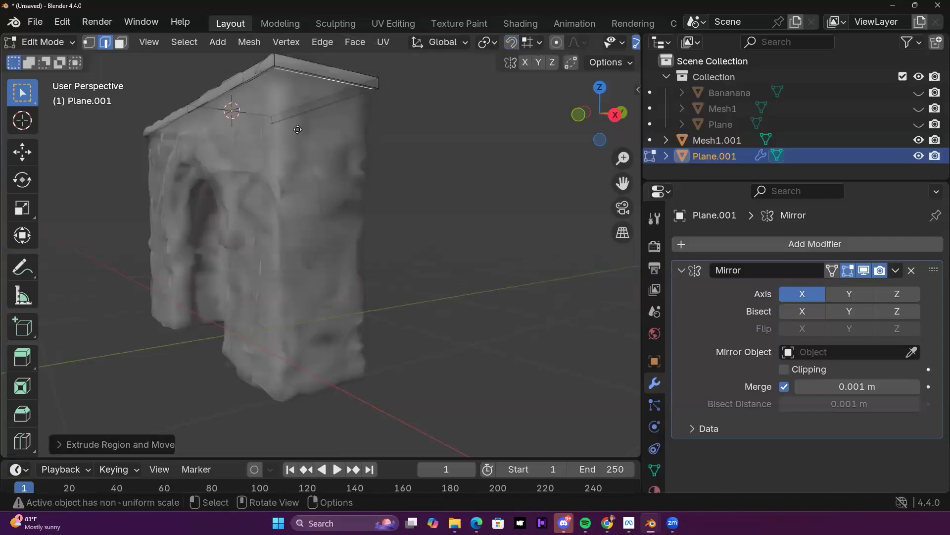
key("g")
key("z")
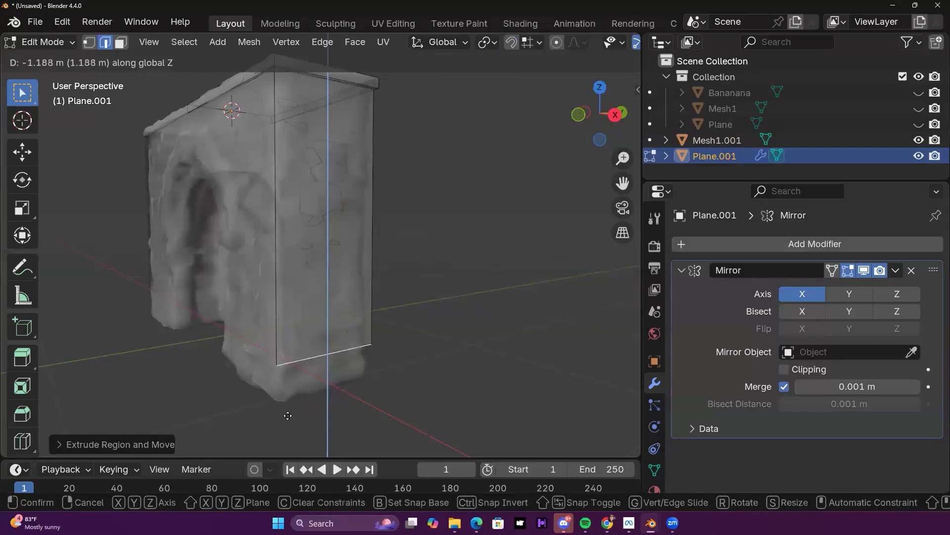
left_click(285, 433)
middle_click_drag(329, 352, 328, 222)
scroll(299, 263, "up", 3)
middle_click_drag(331, 313, 307, 359)
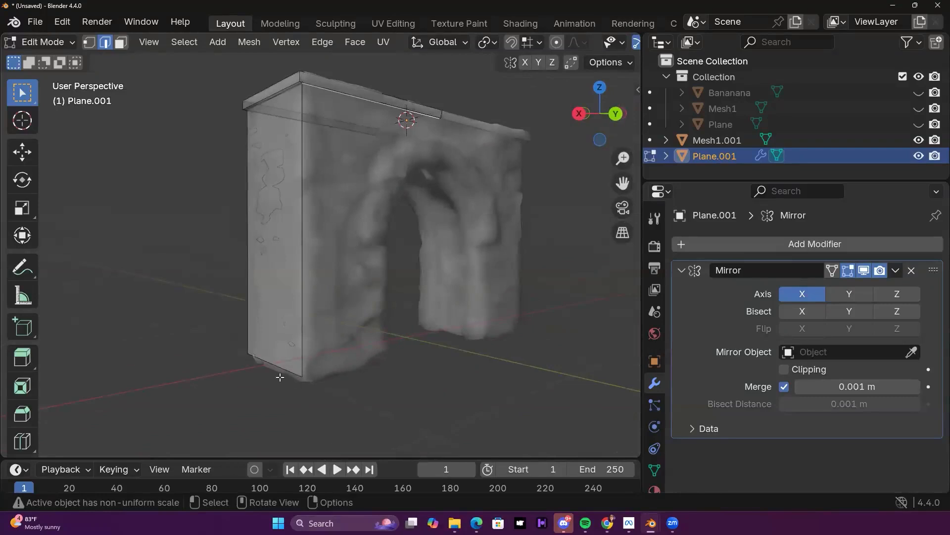
Step: Extrude the lip's long front edge down about 0.25 m along Z to just above the arch opening
middle_click_drag(439, 294, 369, 287)
middle_click_drag(391, 141, 344, 258, "shift")
middle_click_drag(317, 297, 331, 281)
scroll(328, 284, "up", 2)
middle_click_drag(353, 249, 300, 160, "shift")
key("g")
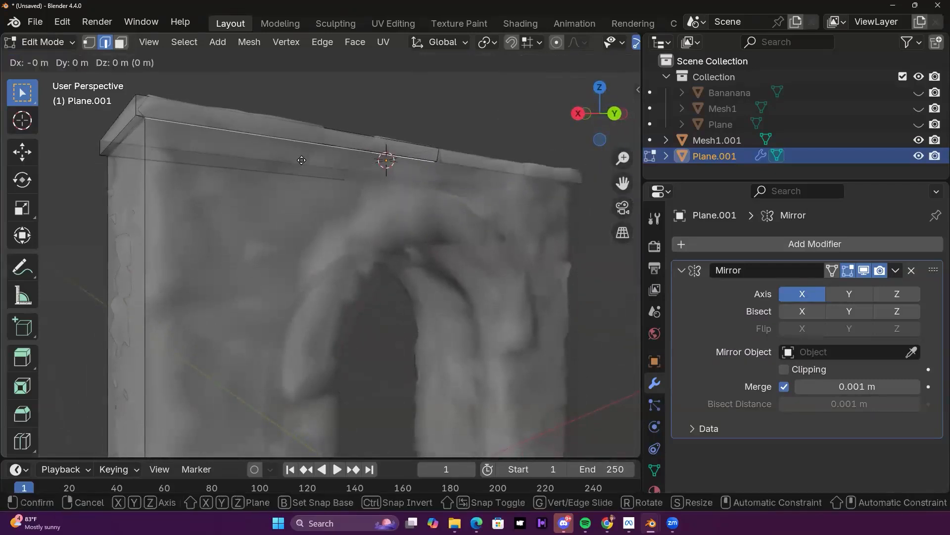
key("z")
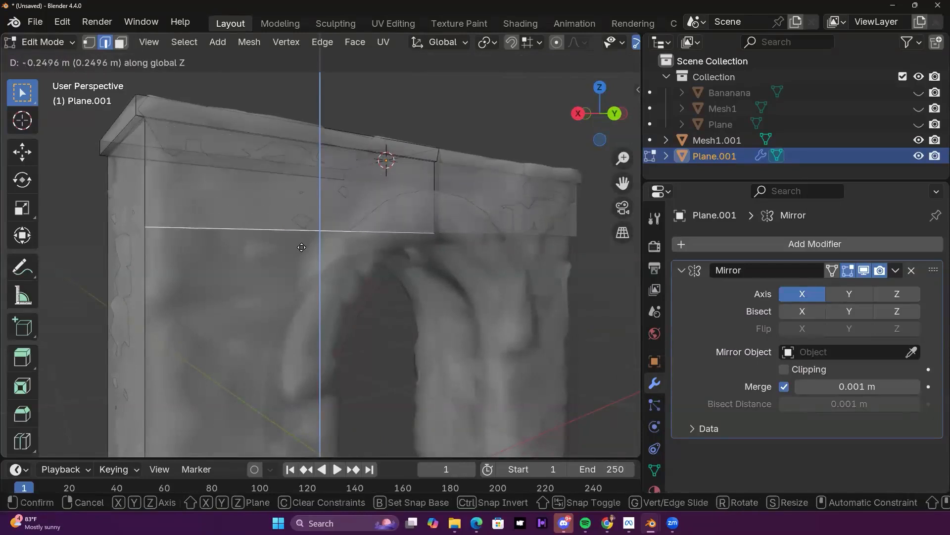
left_click(349, 262)
middle_click_drag(349, 262, 385, 186)
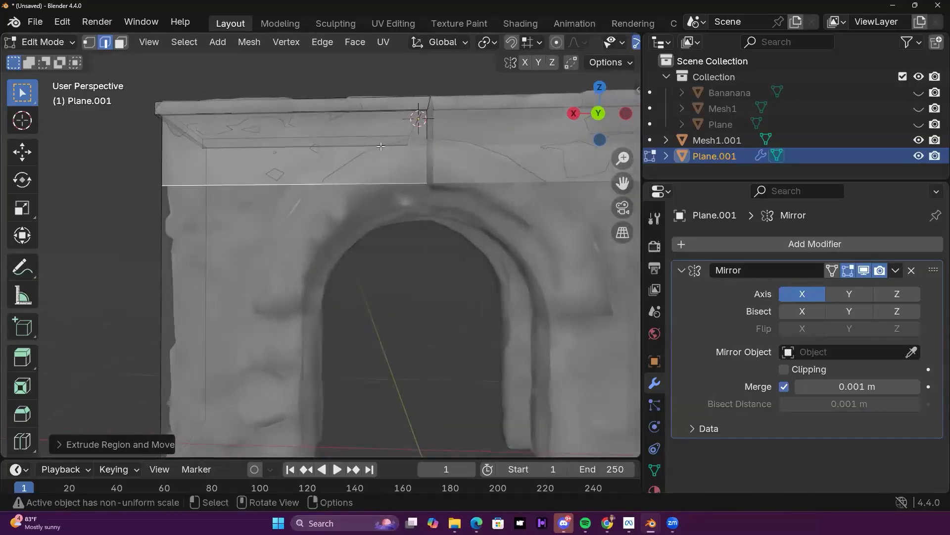
Step: Add a centered vertical loop cut through the new front face above the arch opening
middle_click_drag(293, 277, 346, 228, "shift")
middle_click_drag(326, 96, 329, 216, "shift")
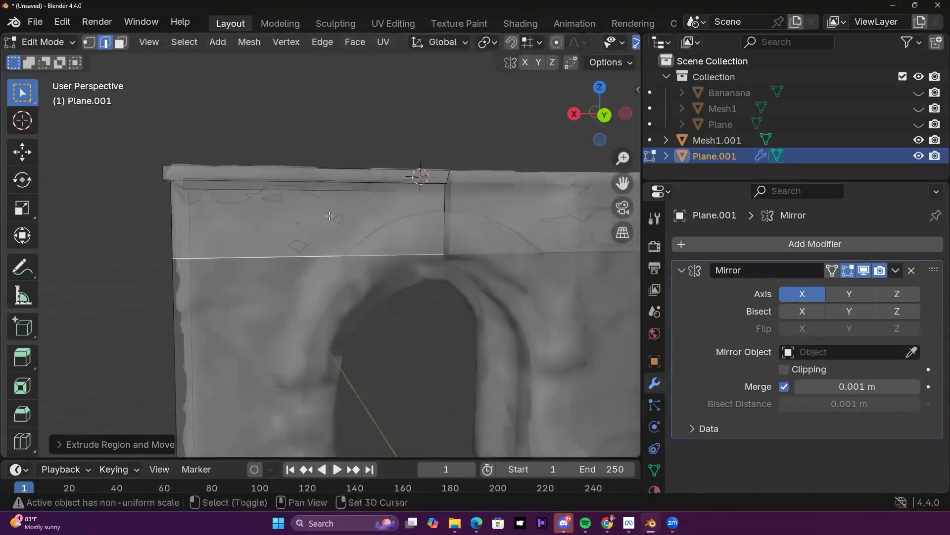
middle_click_drag(301, 261, 307, 251)
scroll(296, 262, "down", 3)
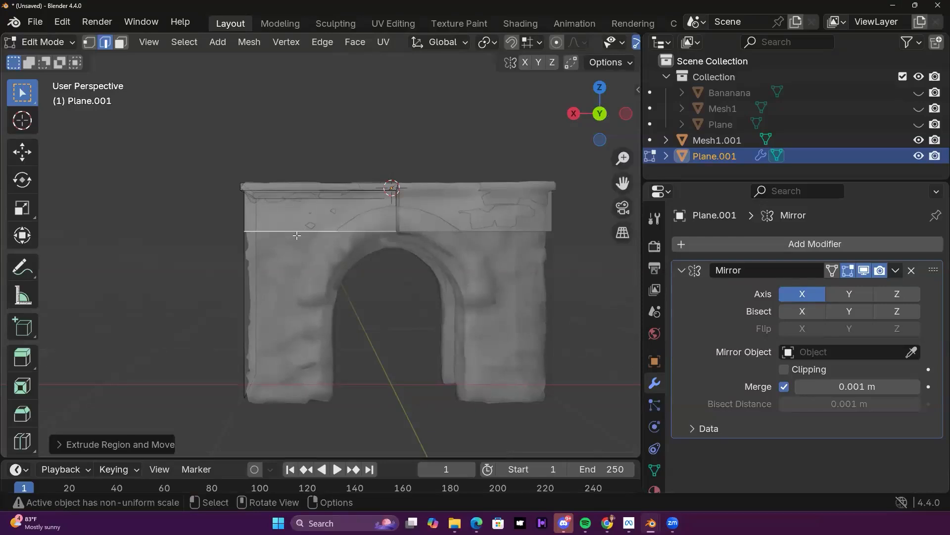
key("ctrl+r")
left_click(306, 232)
right_click(306, 232)
mouse_move(306, 232)
middle_mouse_down()
mouse_move(273, 236)
mouse_move(295, 244)
middle_mouse_up()
Step: Extrude the outer half of the front face's lower edge straight down along Z to the arch's base
left_click(272, 235)
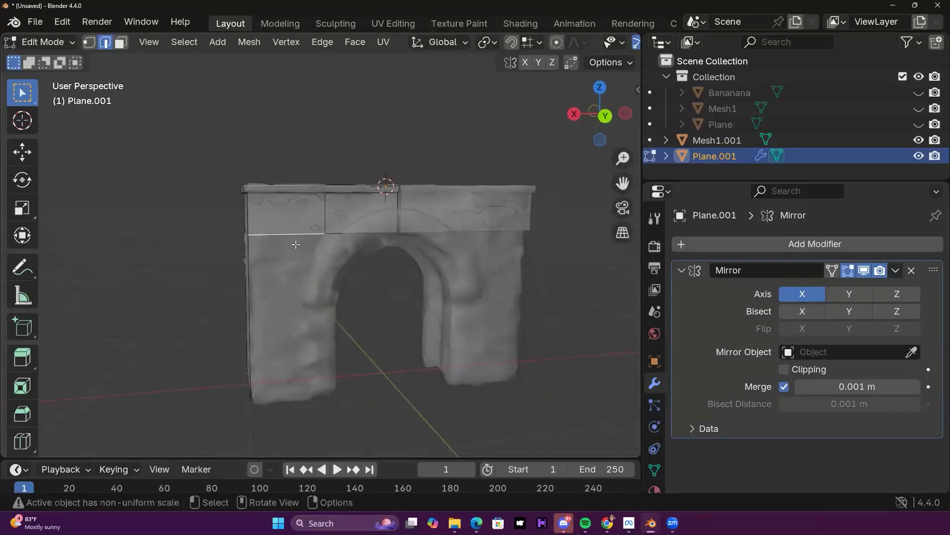
key("g")
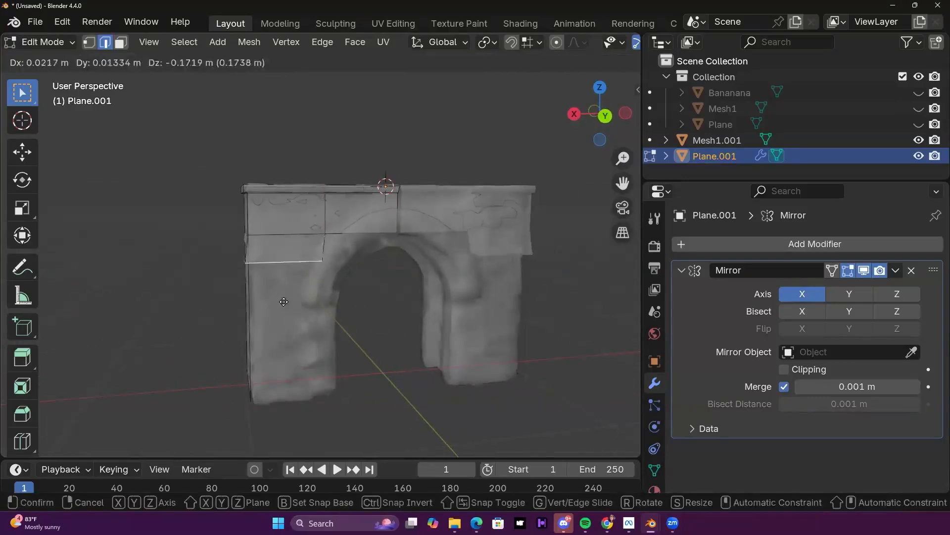
key("z")
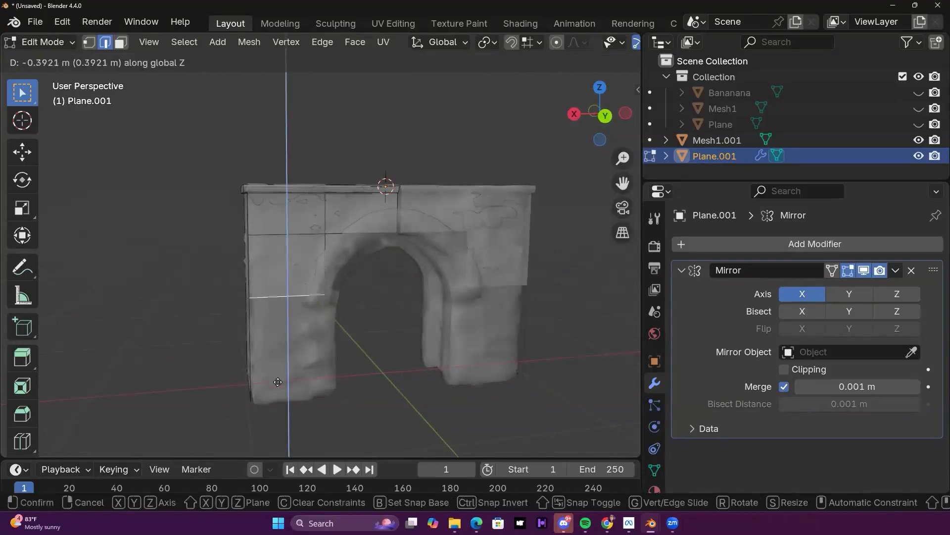
left_click(272, 420)
middle_click_drag(272, 420, 256, 222)
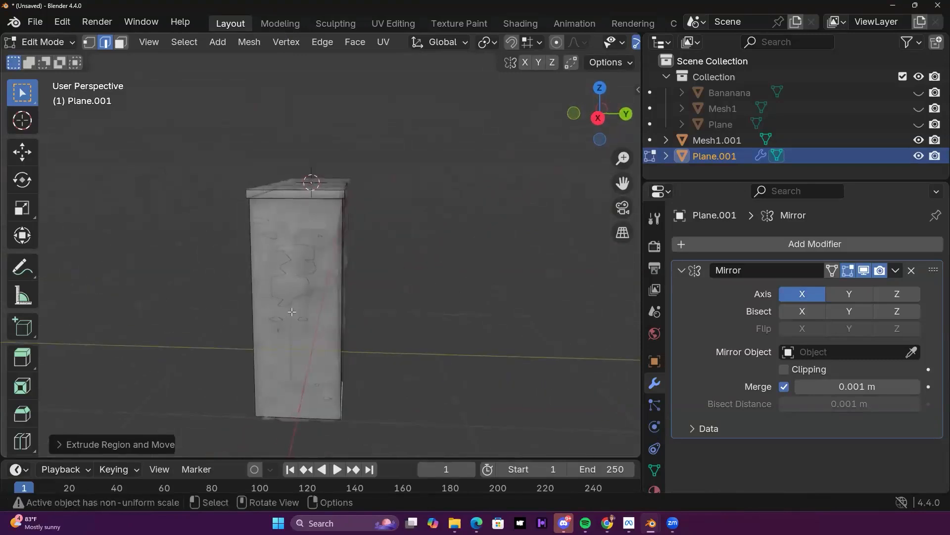
middle_click_drag(292, 312, 317, 192)
middle_click_drag(324, 242, 418, 183)
scroll(320, 376, "up", 3)
scroll(306, 250, "down", 3)
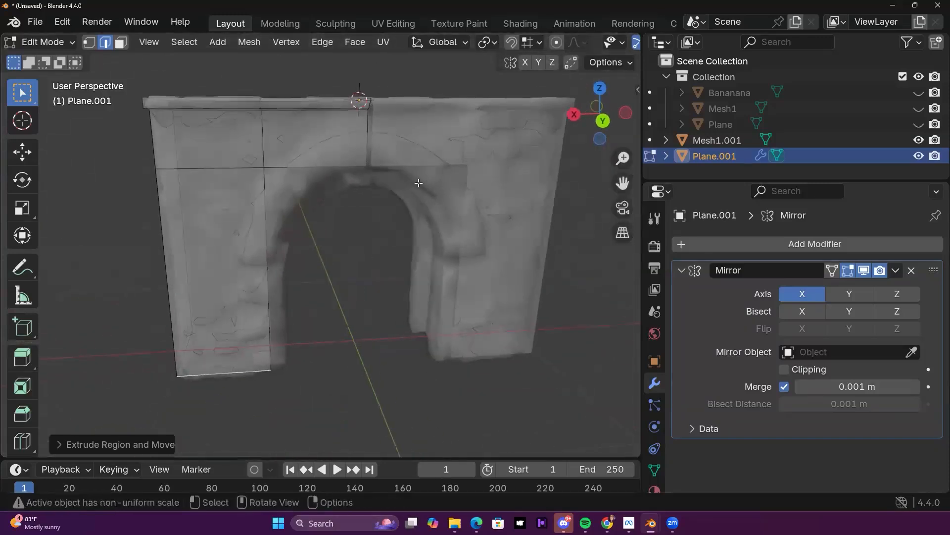
Step: Examine how the new front and end faces line up with the brick arch, including with X-ray off
middle_click_drag(346, 190, 357, 250)
middle_click_drag(357, 250, 347, 297, "shift")
scroll(346, 297, "up", 2)
middle_click_drag(341, 277, 394, 174)
middle_click_drag(394, 174, 453, 102, "shift")
middle_click_drag(360, 190, 311, 138)
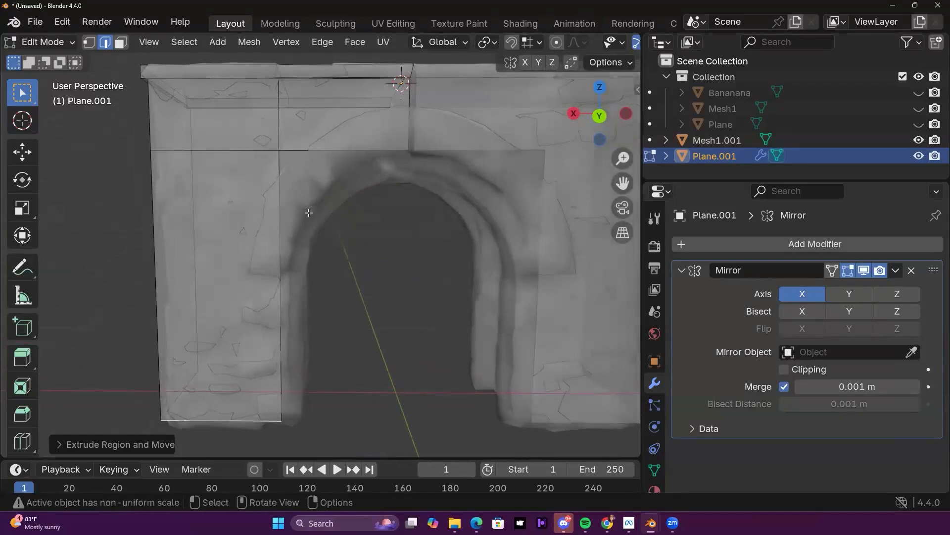
middle_click_drag(298, 187, 590, 46)
scroll(569, 44, "down", 5)
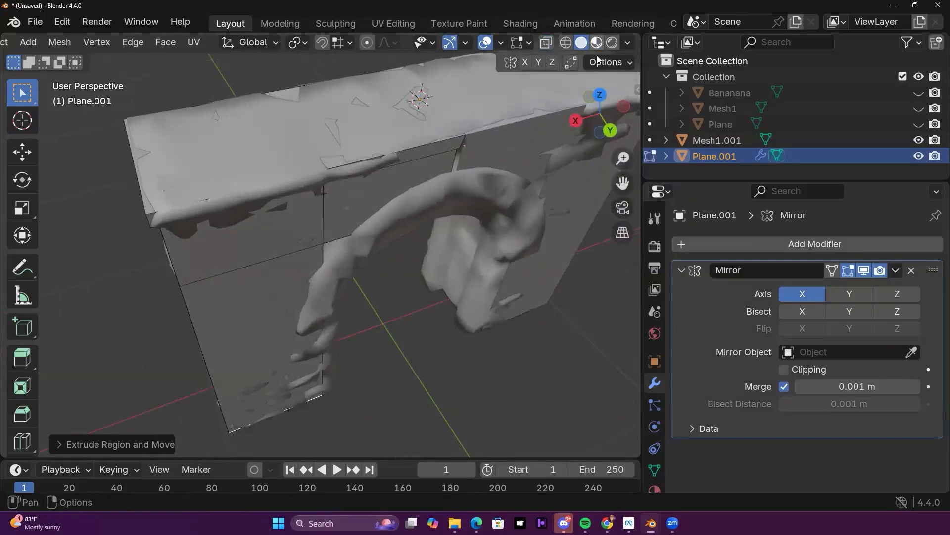
Step: Check the model in Material Preview shading and return to Solid shading with X-ray on
left_click(597, 43)
mouse_move(393, 233)
middle_mouse_down()
mouse_move(364, 210)
mouse_move(377, 212)
mouse_move(344, 236)
mouse_move(402, 184)
mouse_move(359, 214)
middle_mouse_up()
left_click(582, 43)
left_click(546, 42)
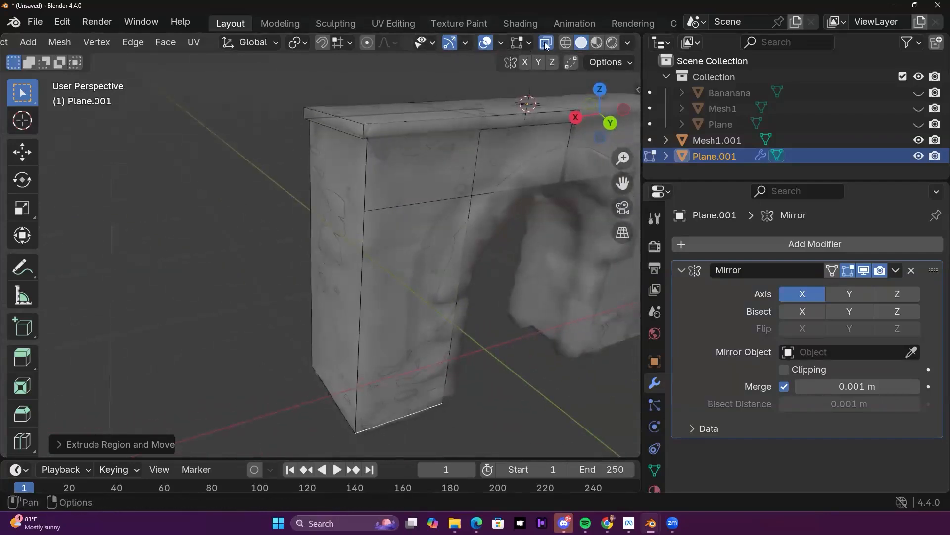
Step: Leave Edit Mode and select the original arch Mesh1.001 in Object Mode
middle_click_drag(383, 198, 405, 245)
scroll(434, 185, "up", 4)
left_click(389, 201)
left_click(389, 201)
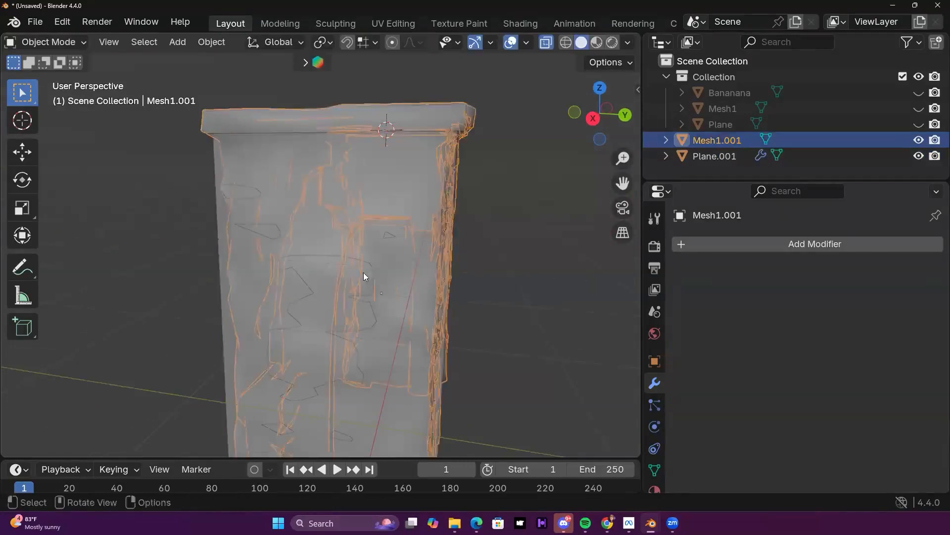
Step: Make Plane.001 the active object instead of Mesh1.001 and put its mesh into editing
scroll(364, 273, "up", 3)
key("Tab")
left_click(715, 156)
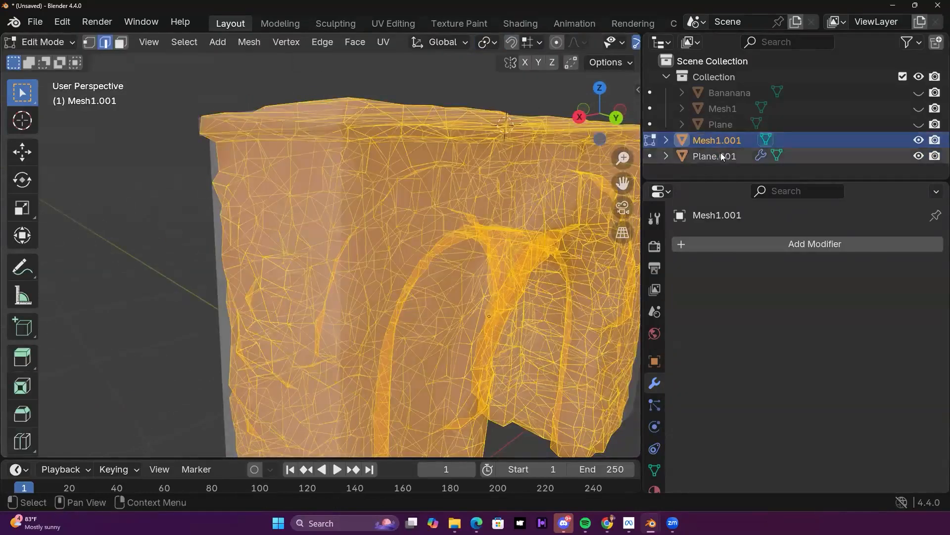
key("Tab")
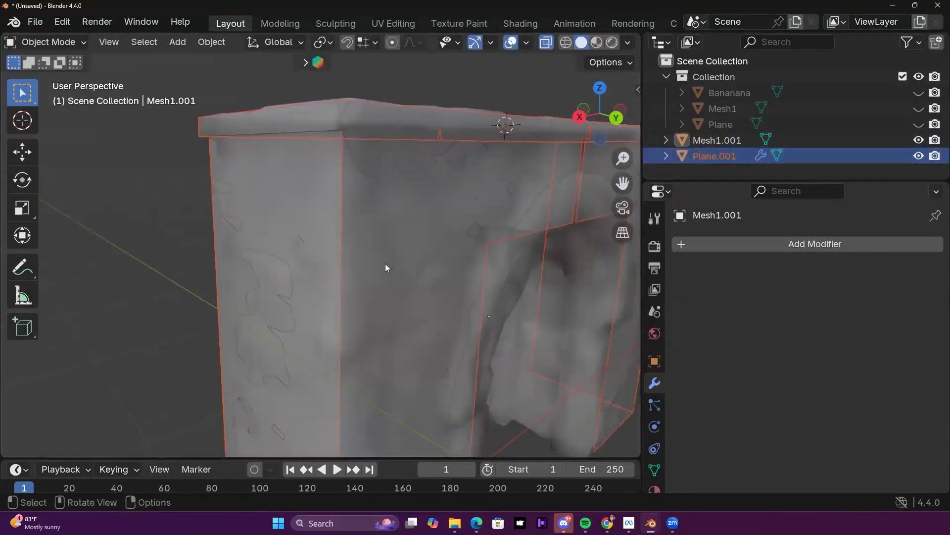
key("Tab")
key("Tab")
left_click(216, 252)
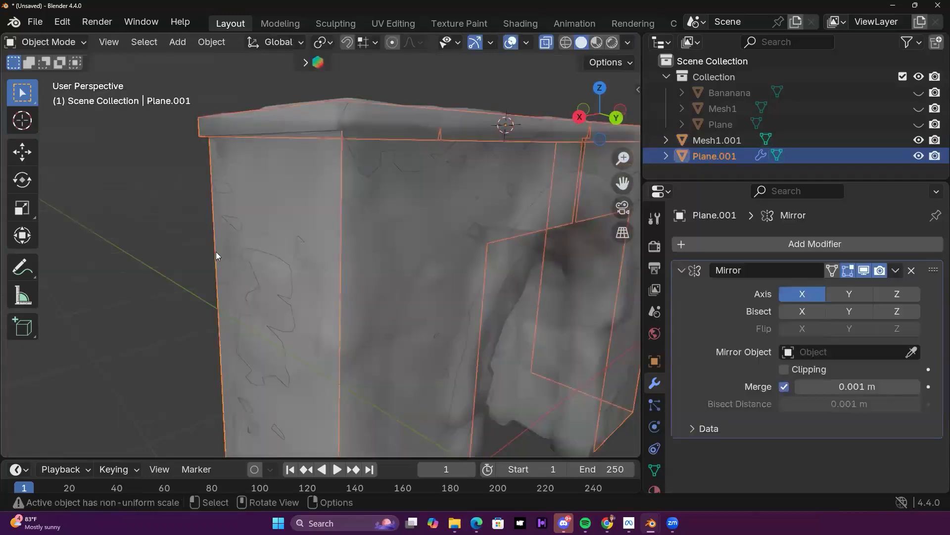
key("Tab")
middle_click_drag(402, 278, 392, 296)
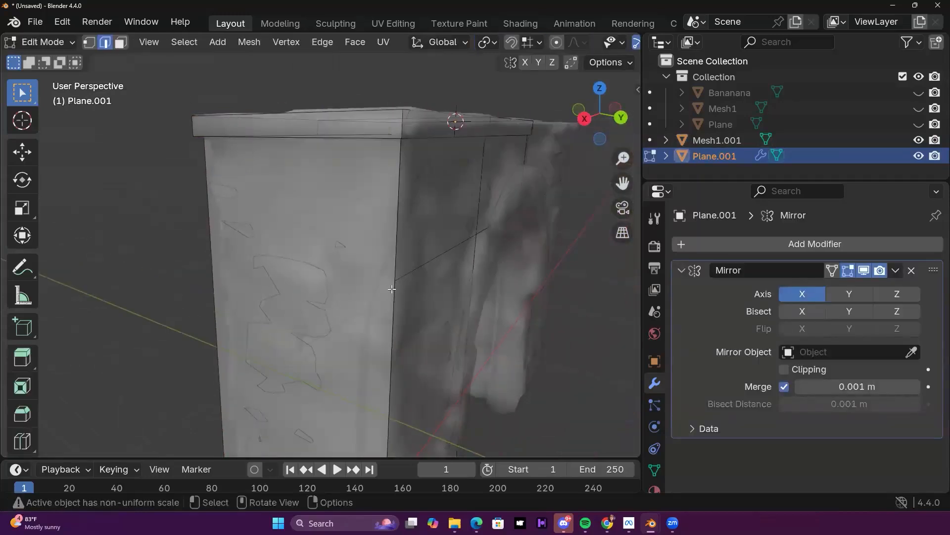
Step: Knife-cut across the outer side face of the pillar to the end of the existing horizontal edge on its corner
key("k")
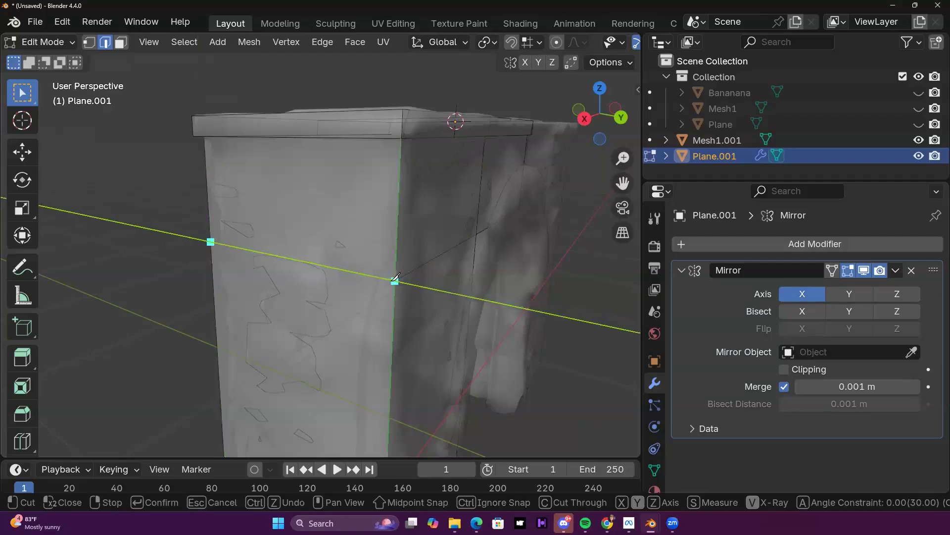
left_click(395, 280)
key("Return")
Step: Examine how the front, sides and top of the blockout mesh follow the sculpted arch from several angles
middle_click_drag(397, 278, 307, 272)
scroll(357, 261, "down", 2)
middle_click_drag(383, 270, 372, 182)
middle_click_drag(372, 235, 383, 198)
scroll(335, 246, "up", 2)
scroll(379, 210, "down", 3)
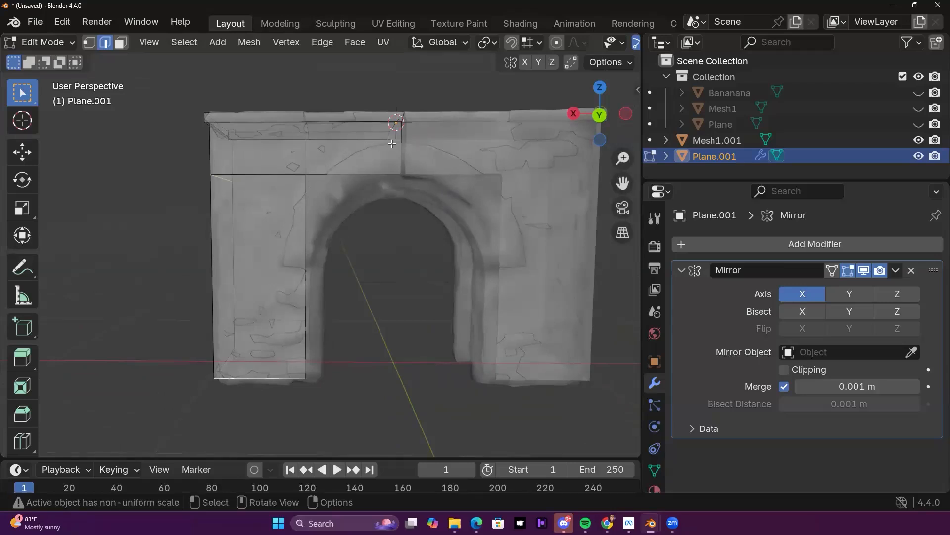
scroll(392, 143, "up", 2)
middle_click_drag(362, 167, 394, 199)
middle_click_drag(442, 231, 297, 232)
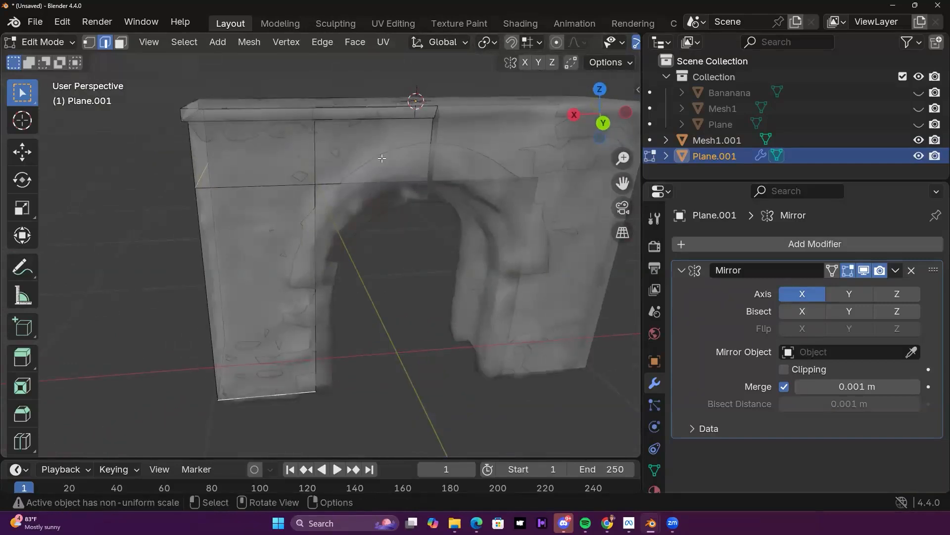
middle_click_drag(399, 150, 271, 195)
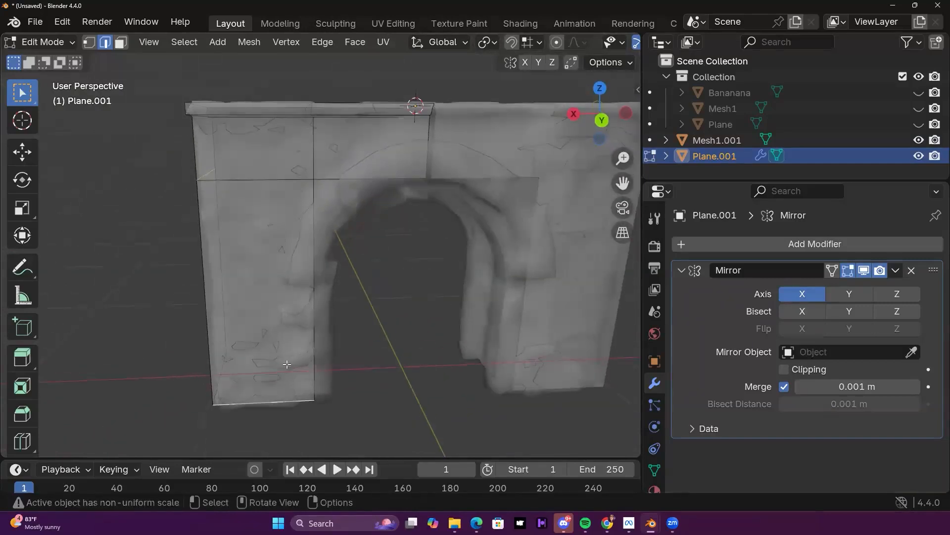
middle_click_drag(353, 209, 388, 175)
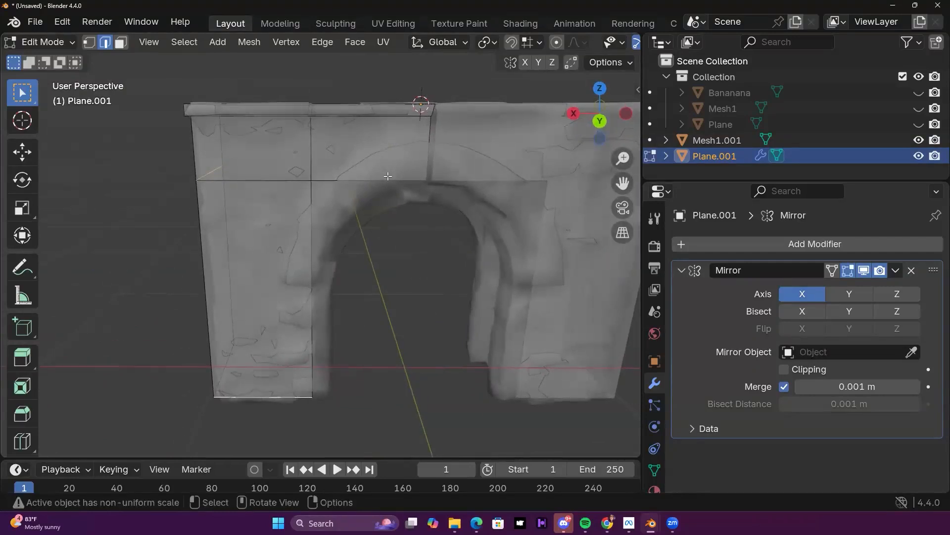
middle_click_drag(414, 163, 319, 271)
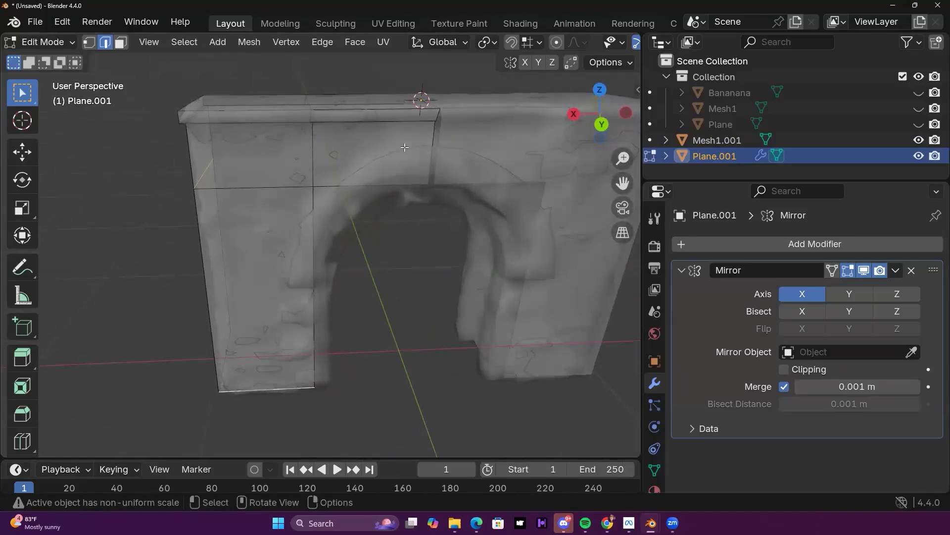
middle_click_drag(322, 270, 331, 170)
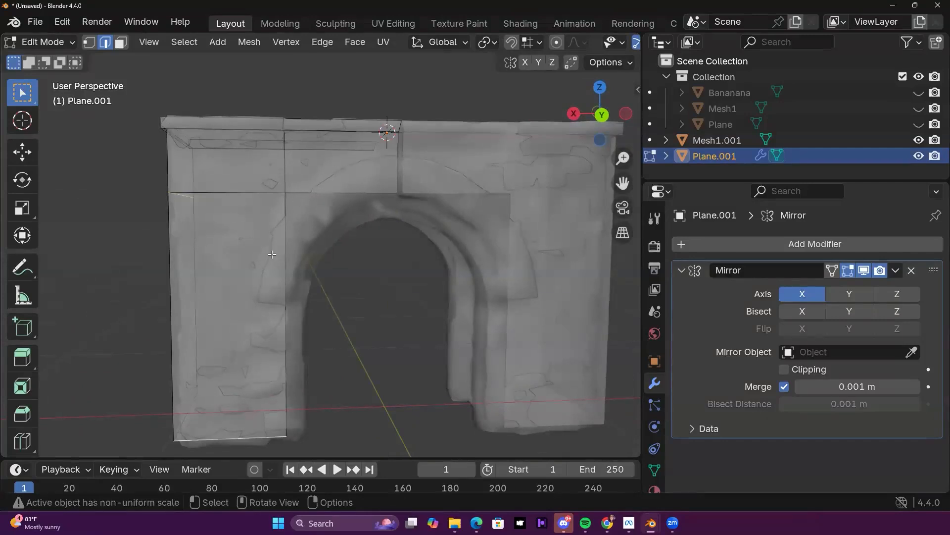
middle_click_drag(385, 375, 256, 343)
middle_click_drag(289, 282, 353, 316)
scroll(317, 343, "up", 2)
key("Tab")
middle_click_drag(304, 144, 391, 128)
middle_click_drag(391, 205, 275, 180)
middle_click_drag(359, 252, 331, 274)
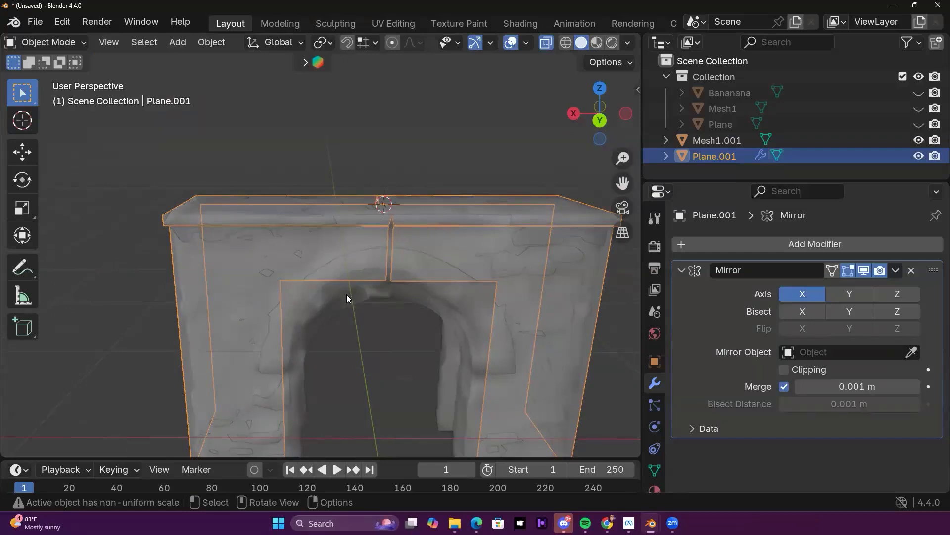
key("k")
key("Escape")
middle_click_drag(392, 302, 355, 271)
key("Tab")
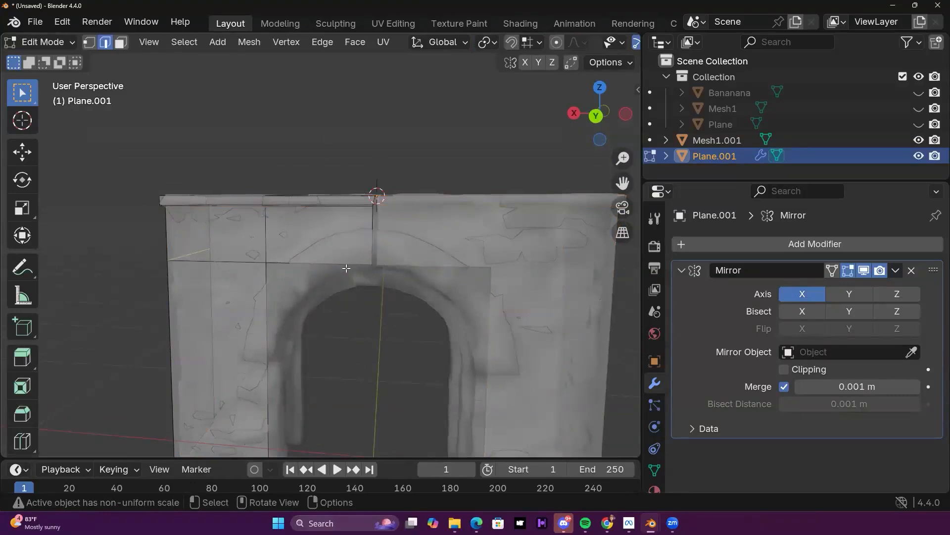
key("k")
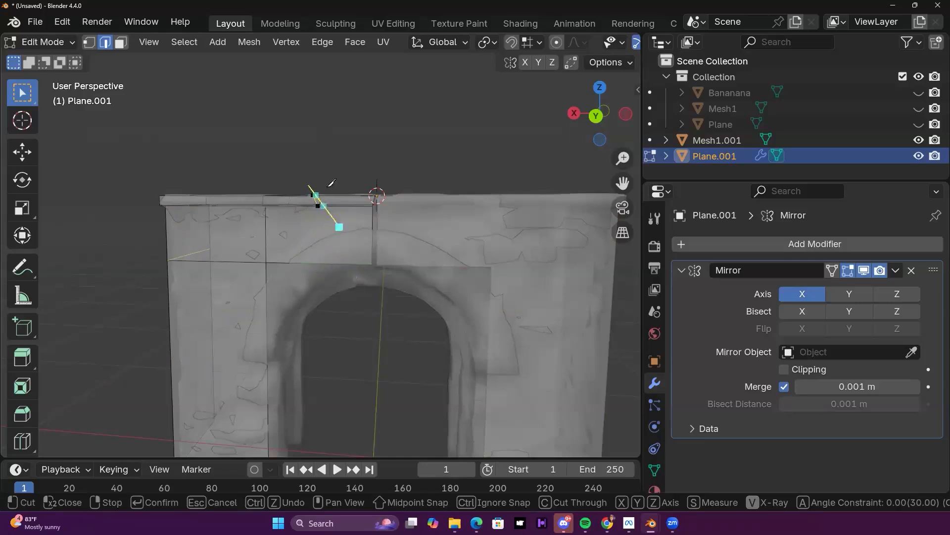
middle_click_drag(352, 174, 375, 176)
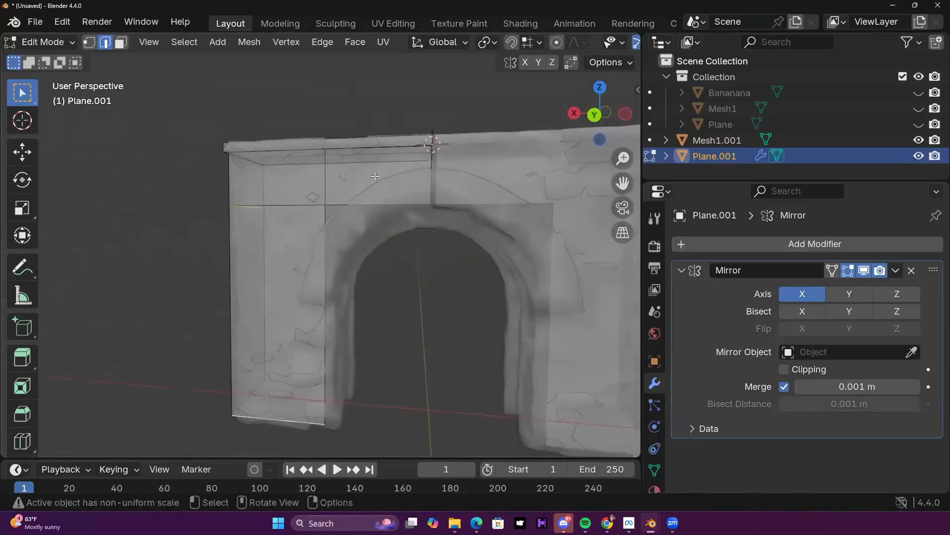
mouse_move(319, 382)
middle_mouse_down()
mouse_move(316, 346)
mouse_move(333, 287)
mouse_move(344, 336)
mouse_move(392, 263)
mouse_move(397, 233)
mouse_move(356, 316)
mouse_move(370, 346)
mouse_move(373, 302)
mouse_move(320, 338)
mouse_move(340, 315)
mouse_move(371, 326)
mouse_move(388, 358)
mouse_move(328, 394)
middle_mouse_up()
key("Tab")
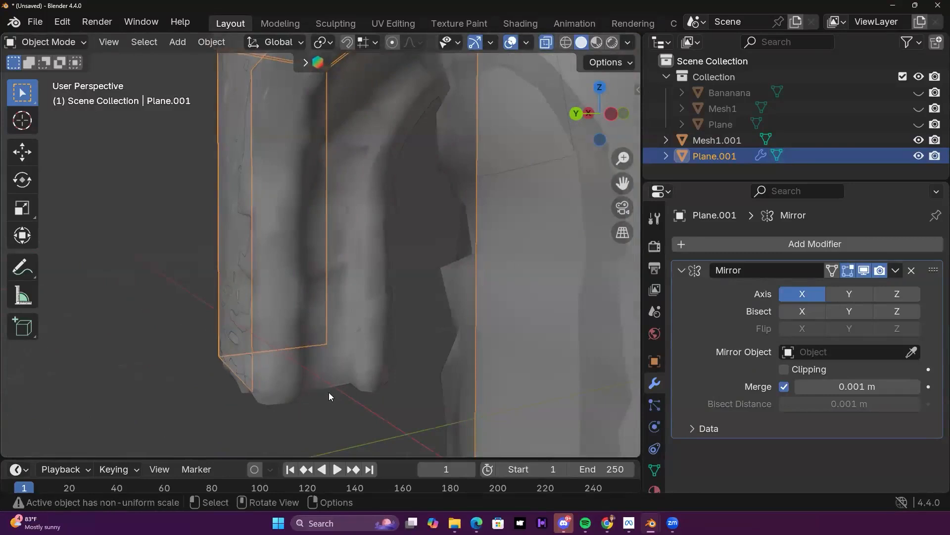
Step: Add a mesh plane at the 3D cursor and scale it down to about 0.3
middle_click_drag(327, 386, 379, 390)
key("shift+a")
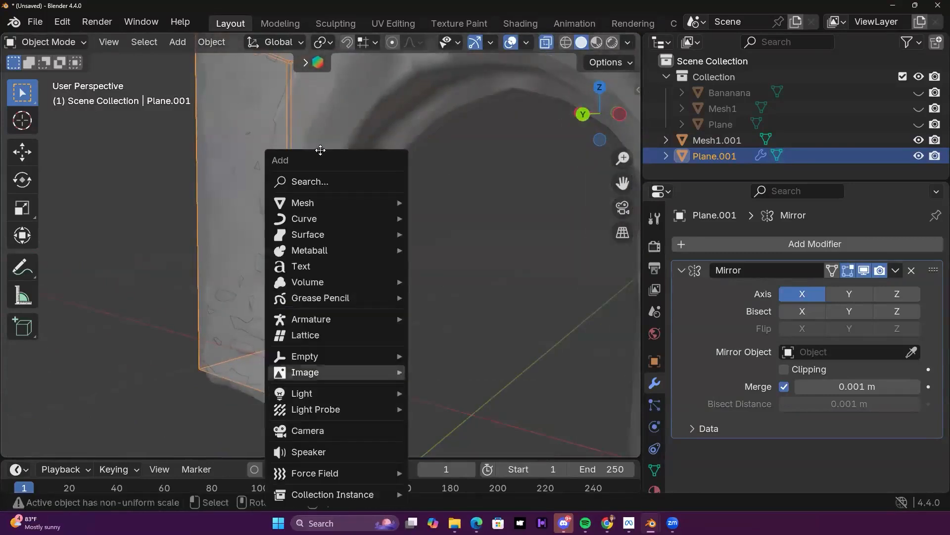
mouse_move(328, 204)
left_click(450, 201)
middle_click_drag(503, 265, 439, 286)
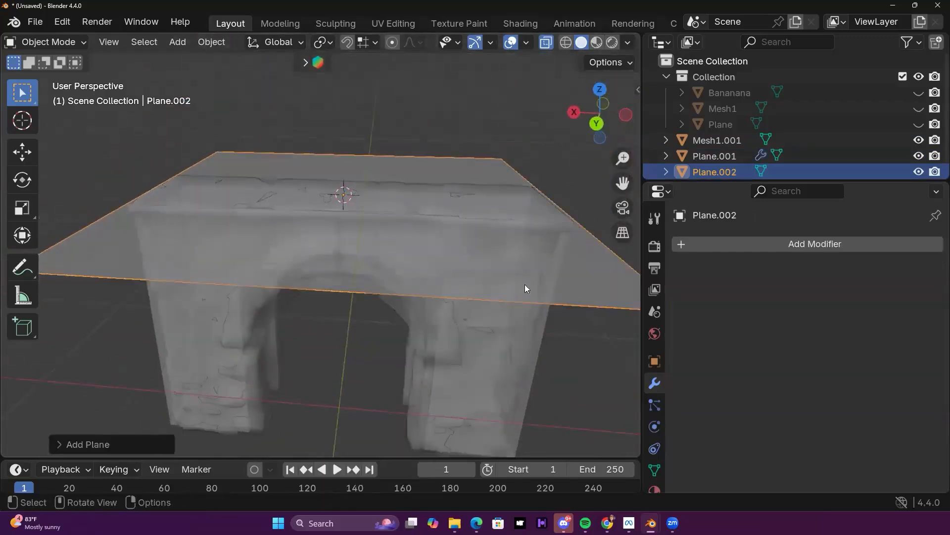
key("s")
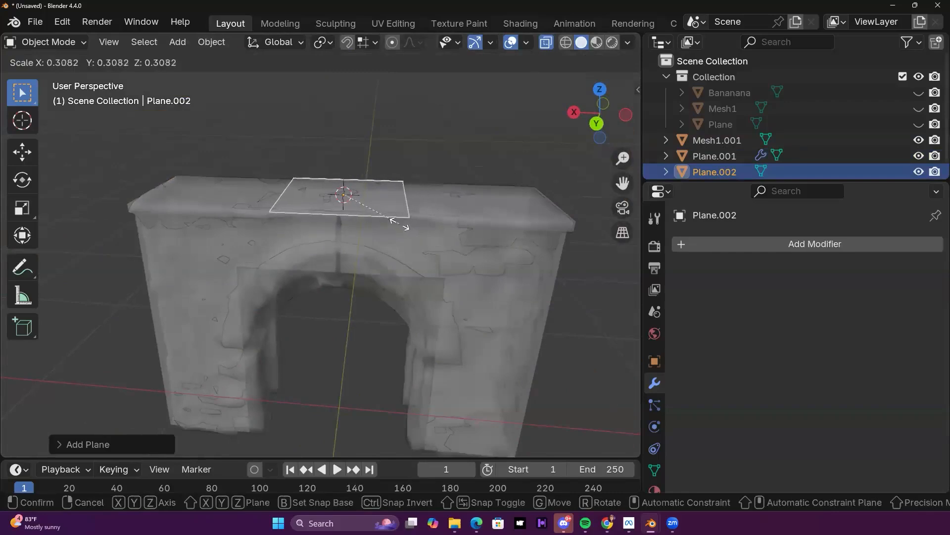
left_click(402, 228)
middle_click_drag(413, 247, 418, 243)
Step: Rotate the new plane 90 degrees about Y and lower it about 1.2 m along Z into the arch opening
key("r")
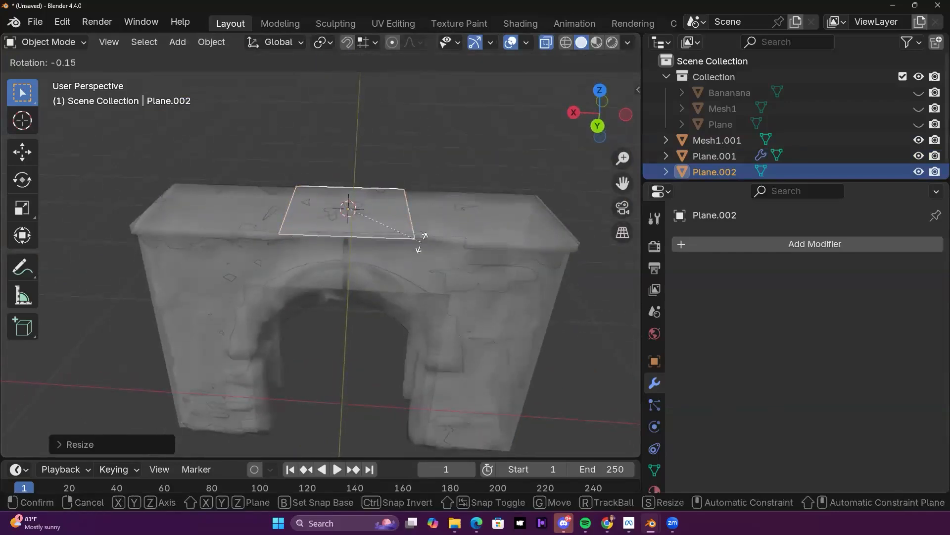
type("y90")
key("Return")
middle_click_drag(308, 229, 382, 125)
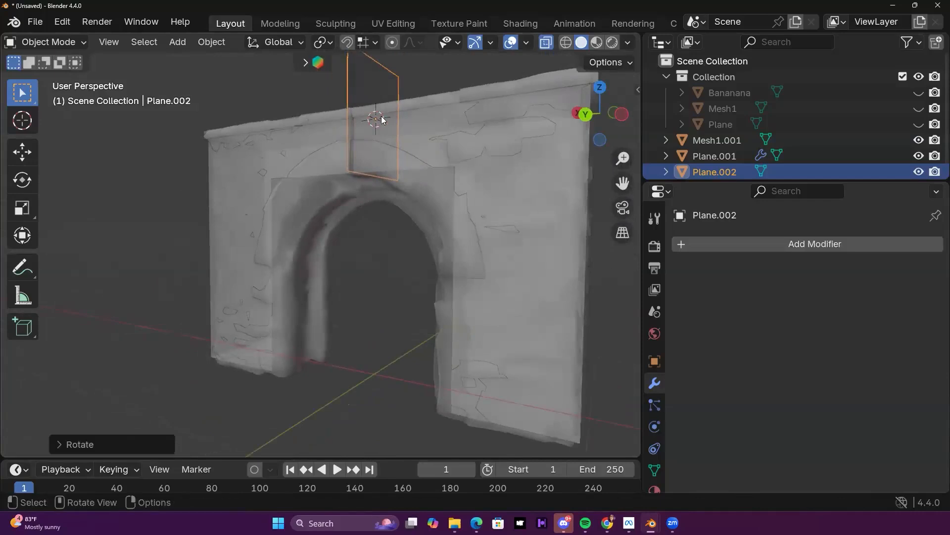
key("g")
key("z")
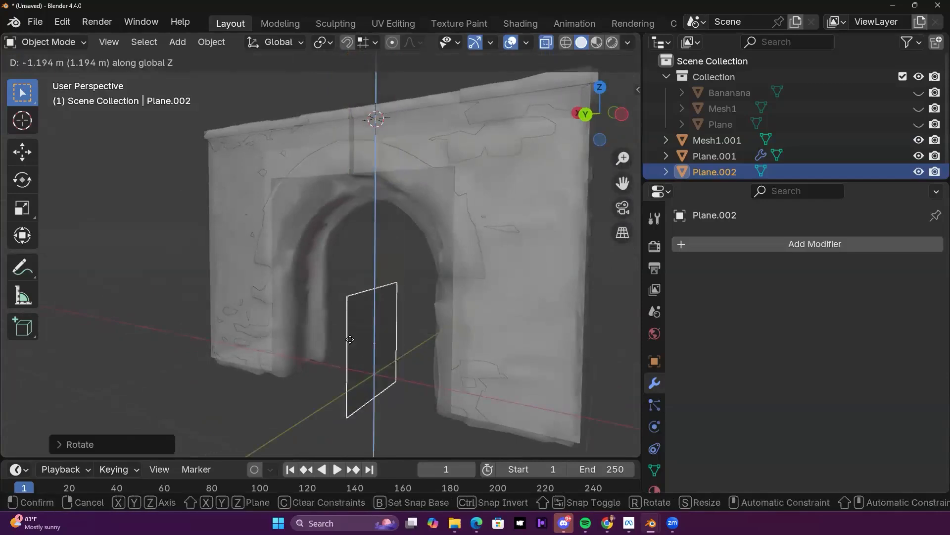
left_click(314, 336)
Step: Move the upright plane along the X axis to the inner wall of the arch's pillar
middle_click_drag(315, 336, 420, 350)
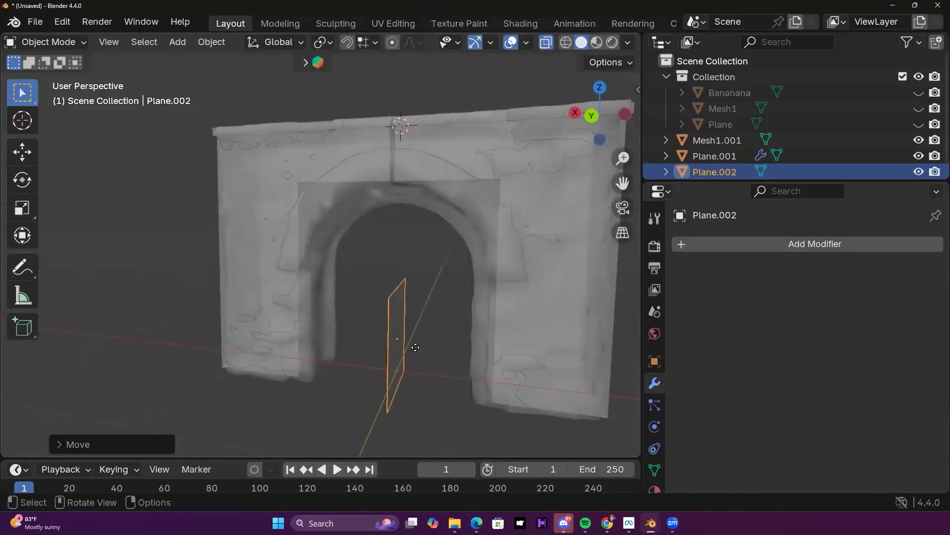
key("g")
key("y")
key("x")
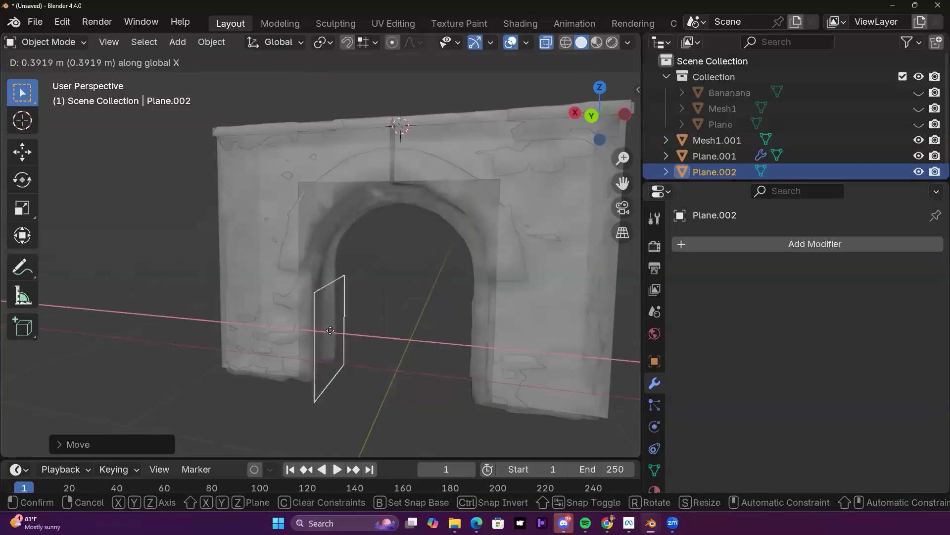
left_click(342, 331)
Step: Narrow the plane along Y until it fits the recess between the two raised bands of the inner wall
middle_click_drag(312, 337, 282, 341)
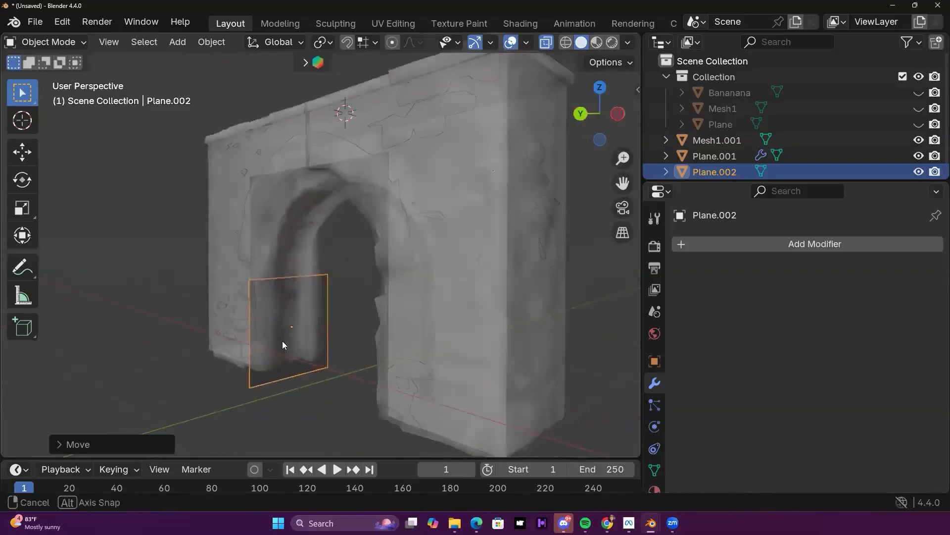
scroll(364, 300, "up", 5)
middle_click_drag(365, 304, 430, 273)
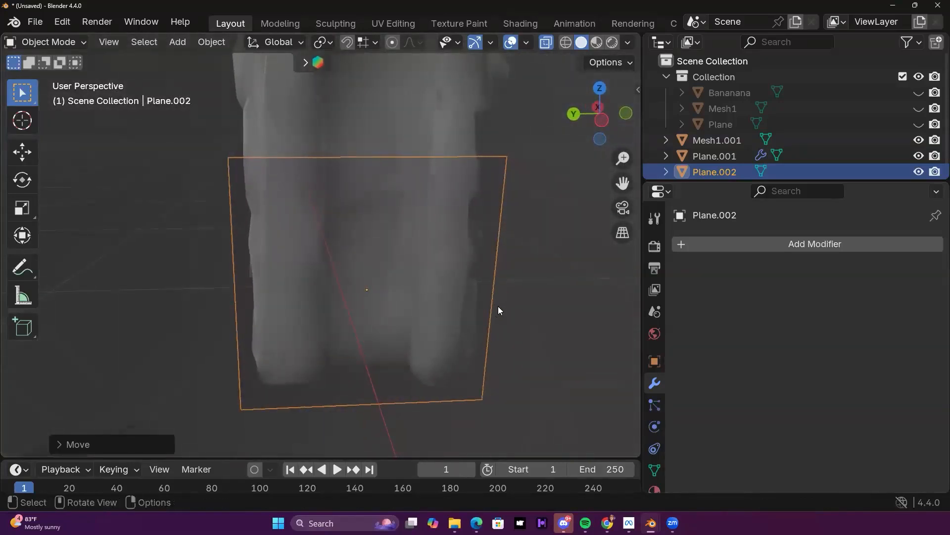
key("s")
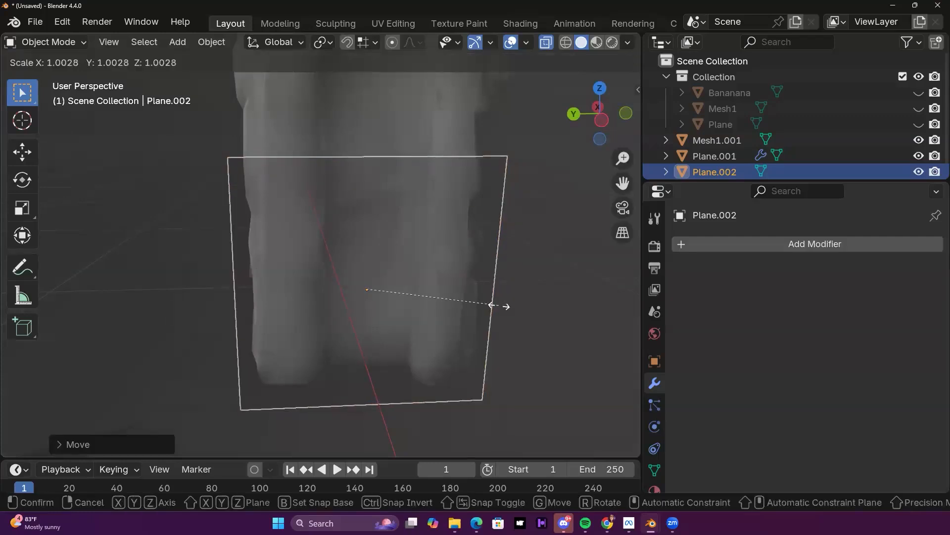
key("y")
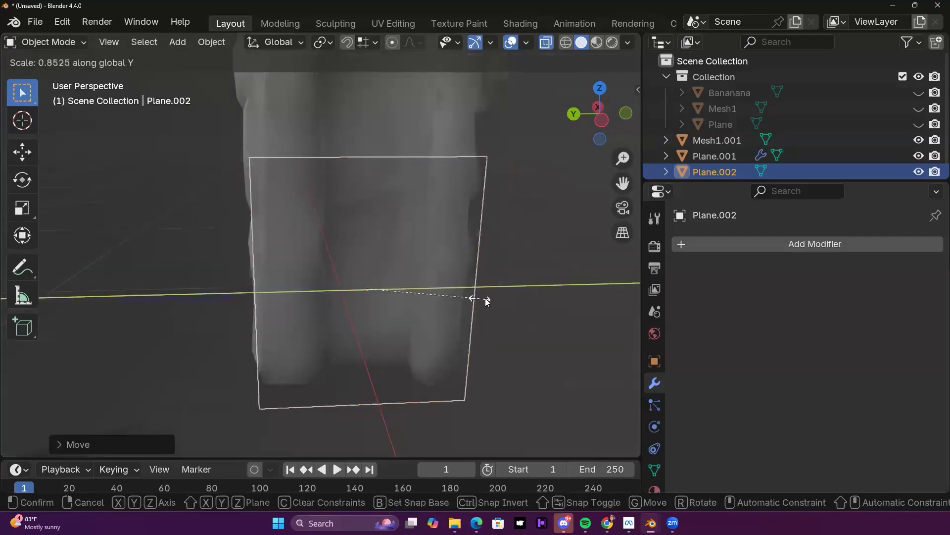
left_click(441, 299)
middle_click_drag(442, 299, 487, 297)
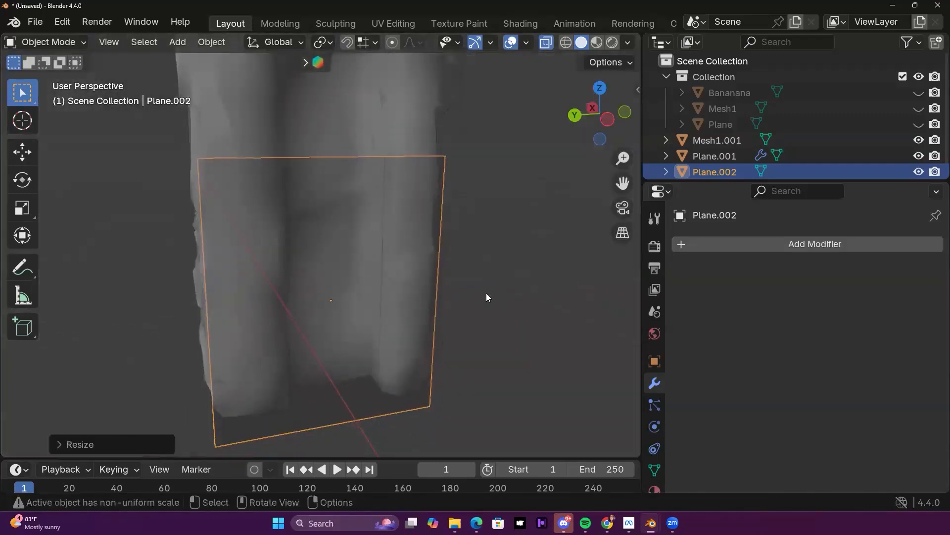
key("s")
key("y")
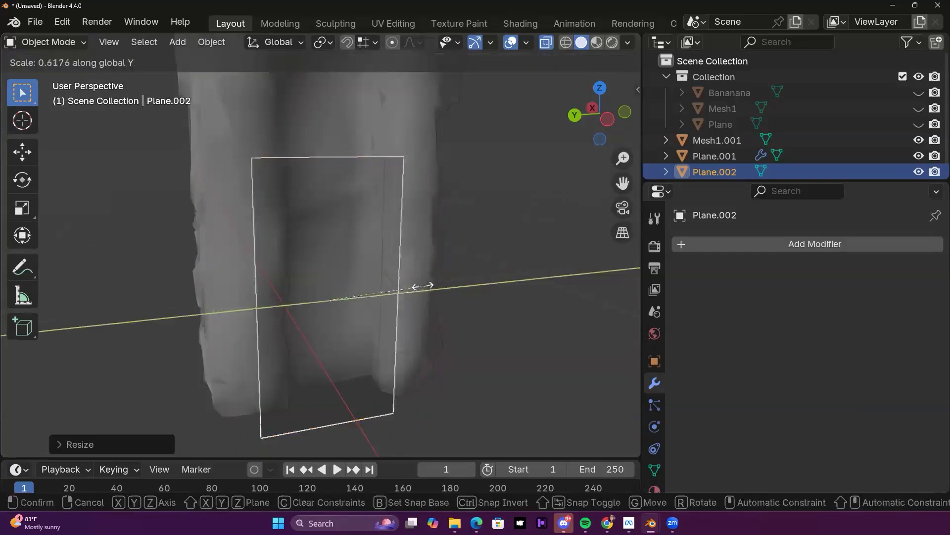
left_click(384, 280)
Step: Turn off X-ray display and shift the plane along X so it lies against the recessed inner wall
middle_click_drag(384, 280, 380, 330)
scroll(380, 329, "up", 3)
left_click(547, 43)
middle_click_drag(360, 234, 391, 285)
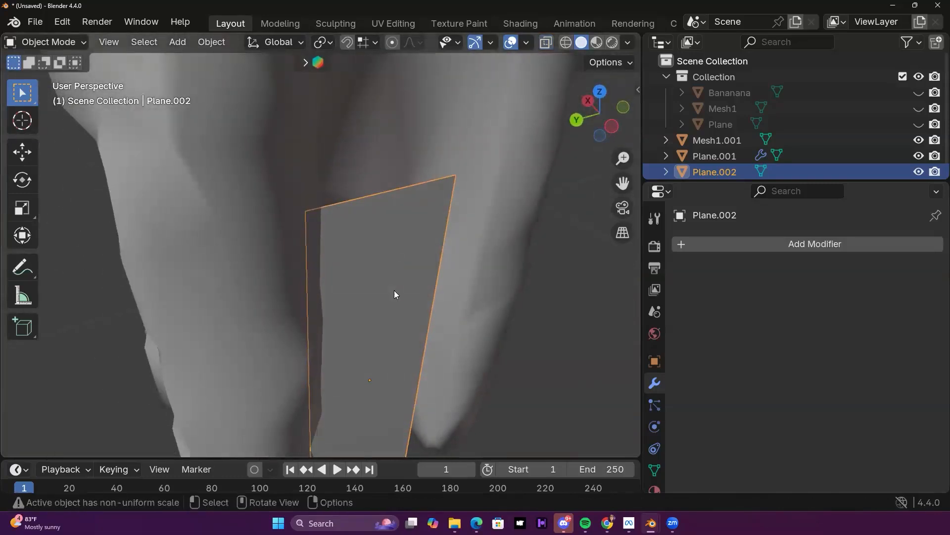
key("g")
key("x")
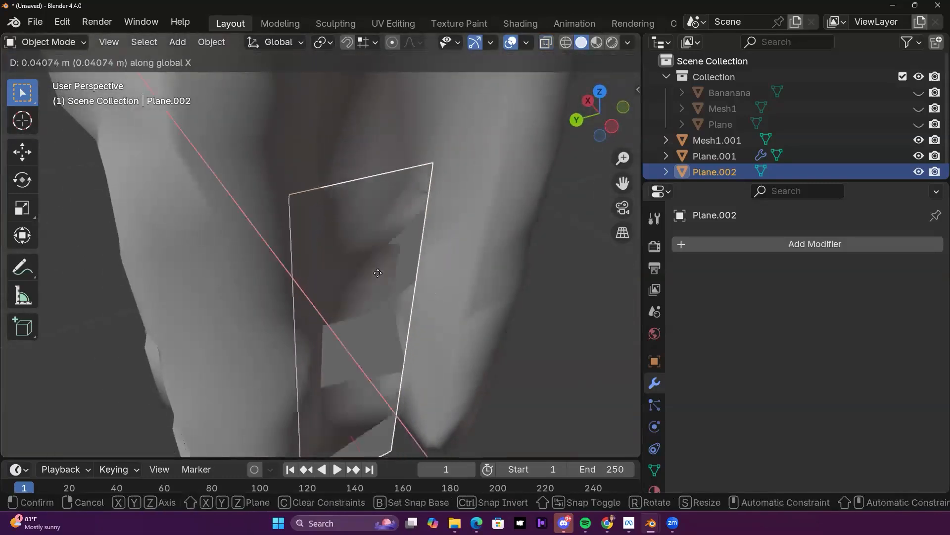
left_click(387, 279)
Step: Raise the bottom edge of the plane along Z to the foot of the pillar
middle_click_drag(419, 259, 355, 367)
key("Tab")
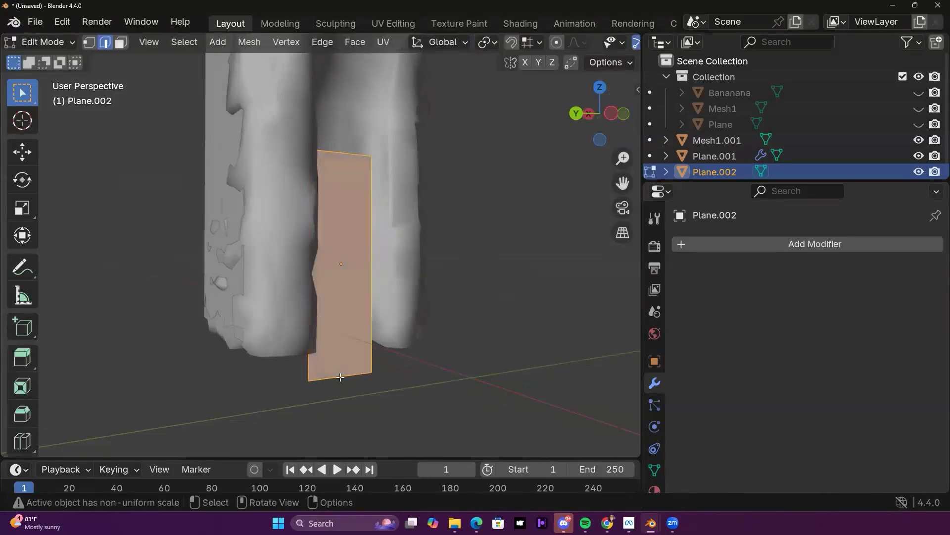
left_click(340, 380)
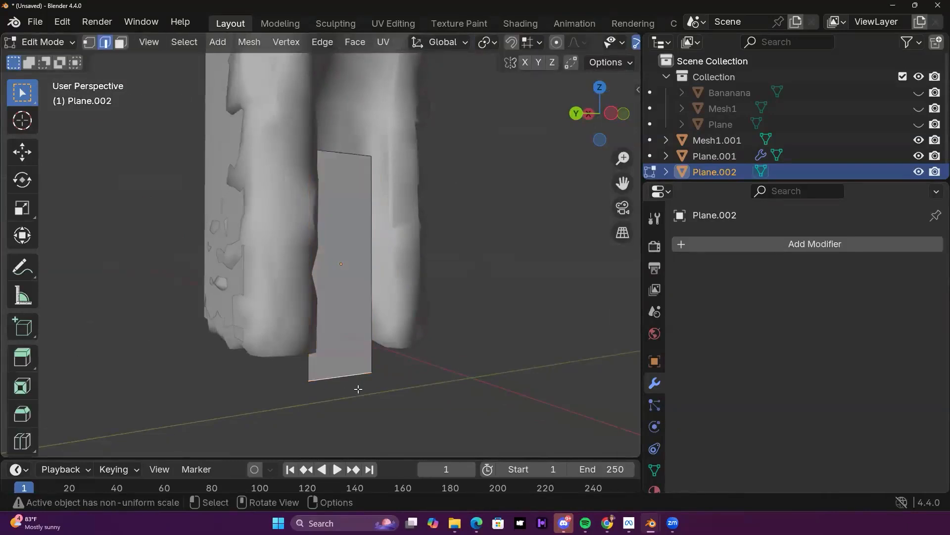
key("g")
key("z")
left_click(357, 357)
middle_click_drag(356, 357, 429, 235)
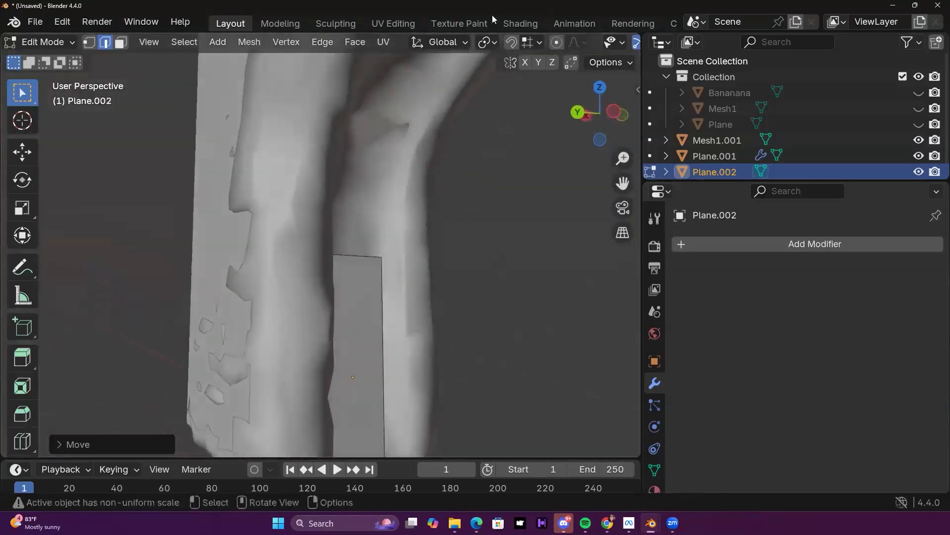
Step: Enable face snapping without rotation alignment and extrude the plane's top edge about 0.13 m upward along Z
left_click(527, 43)
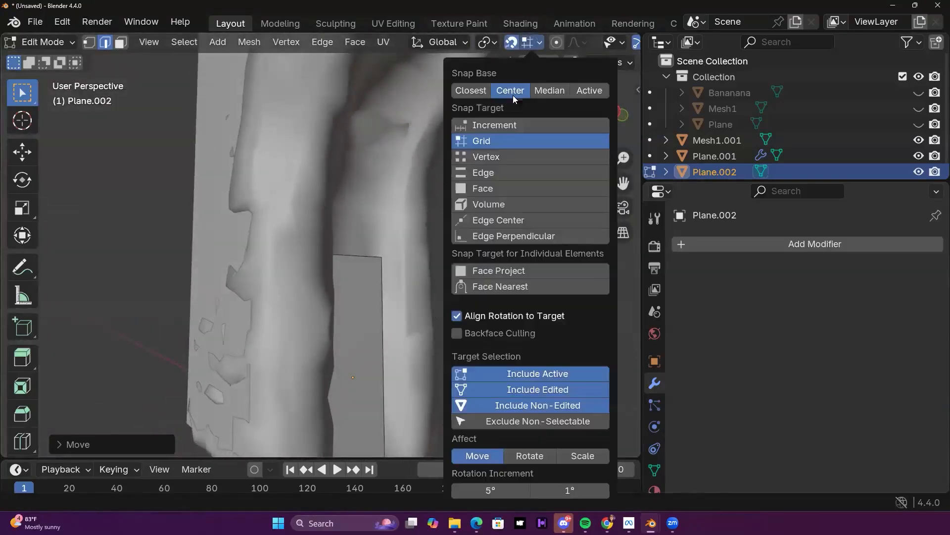
left_click(507, 190)
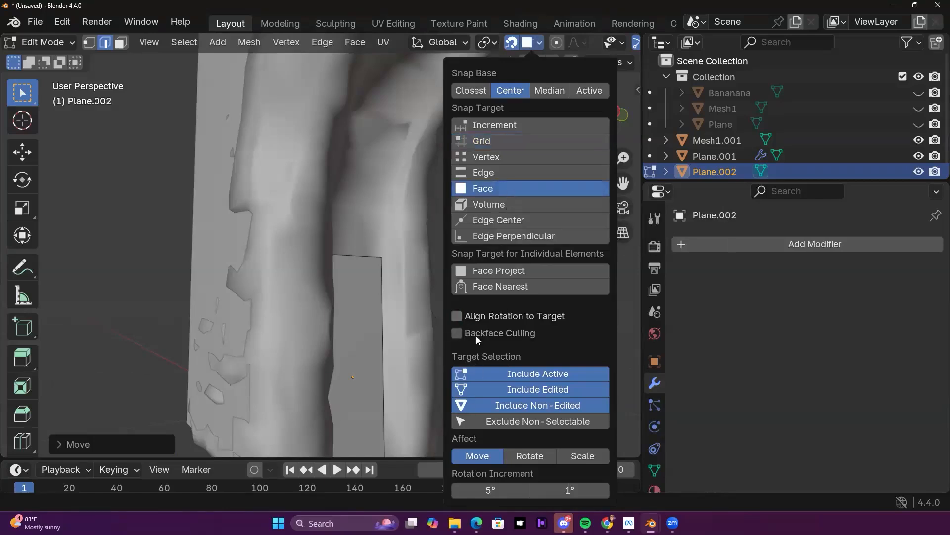
middle_click_drag(446, 263, 368, 351)
scroll(435, 258, "up", 2)
key("e")
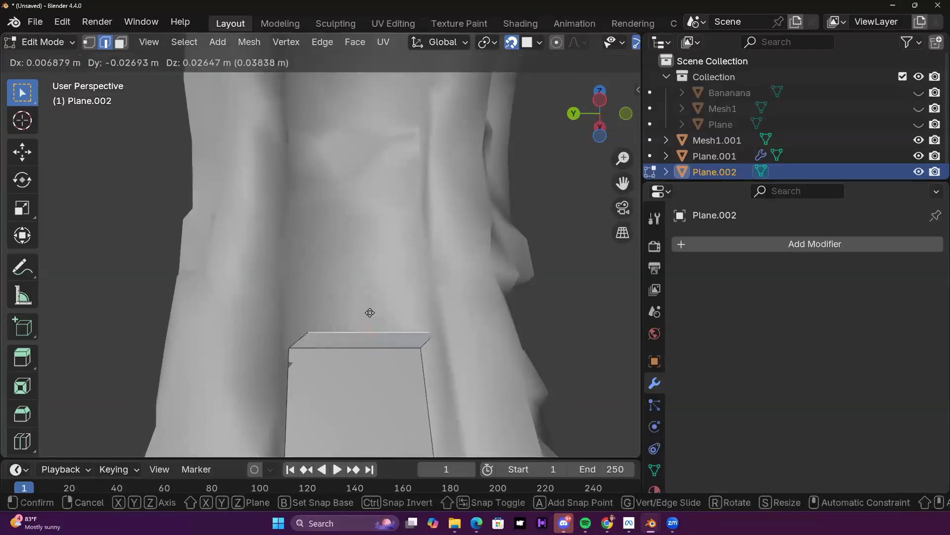
key("z")
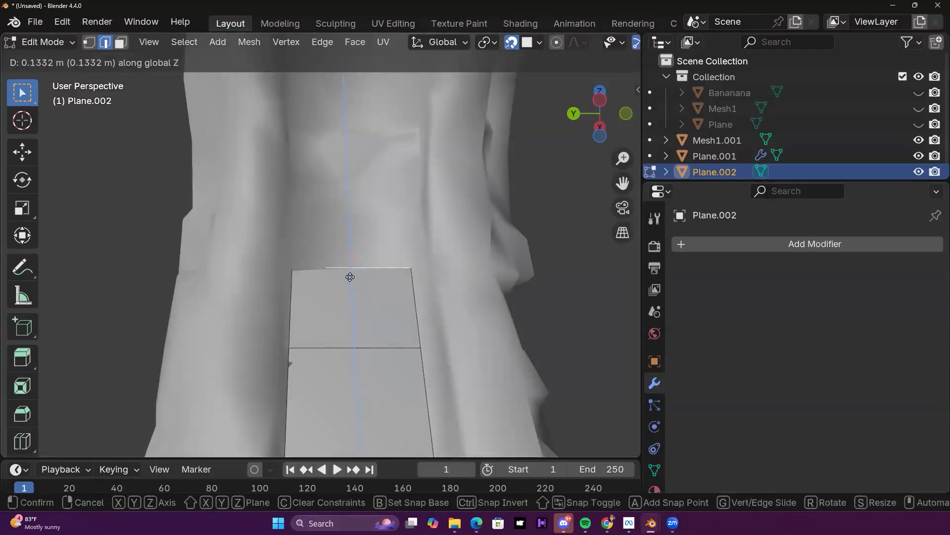
left_click(355, 272)
Step: Extrude the strip's top edge repeatedly along the recessed inner wall to follow the curve up toward the arch's crown
middle_click_drag(355, 273, 339, 191)
key("g")
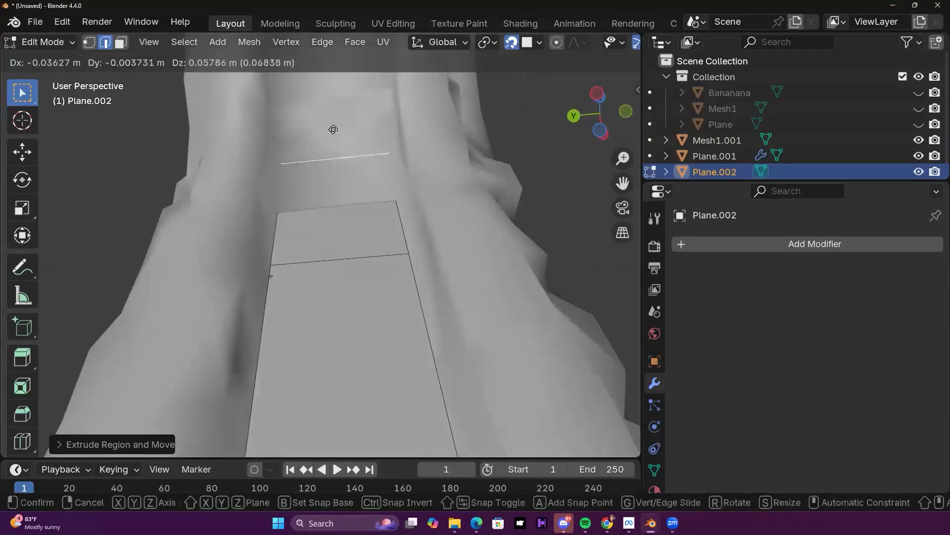
left_click(331, 103)
middle_click_drag(331, 102, 327, 281)
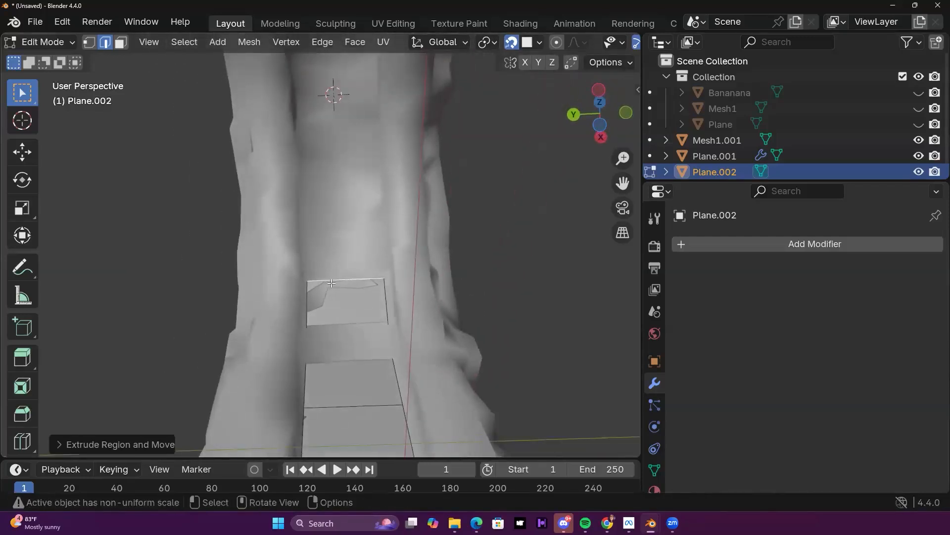
key("e")
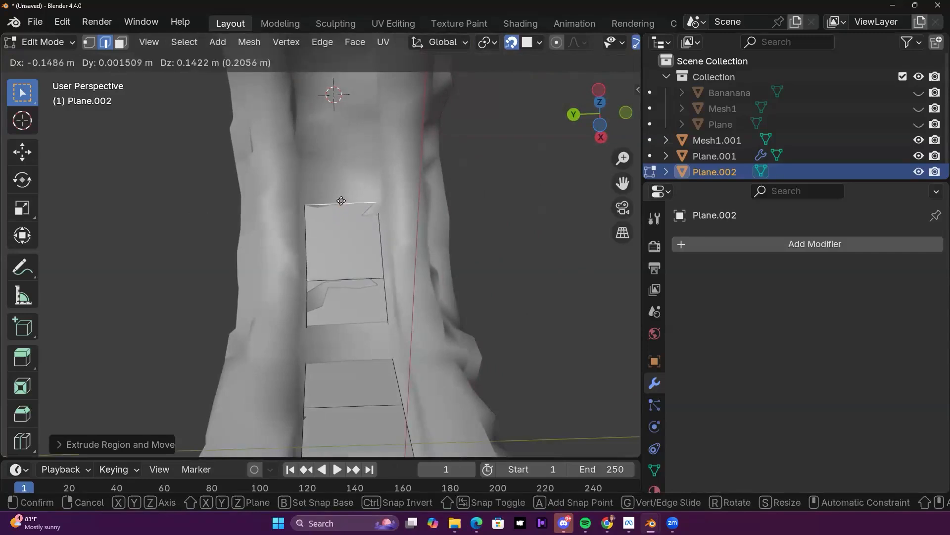
left_click(341, 195)
middle_click_drag(342, 195, 348, 276)
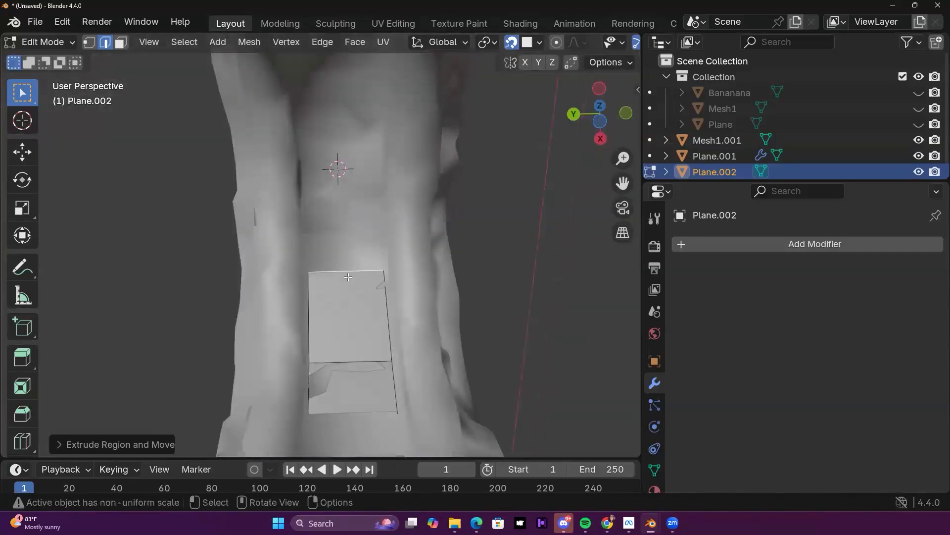
key("e")
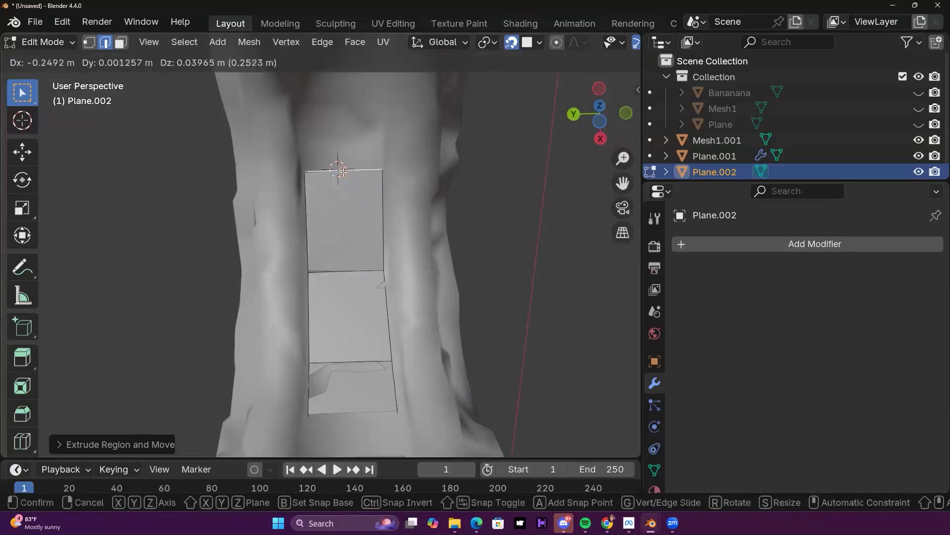
left_click(343, 171)
middle_click_drag(343, 172, 440, 268)
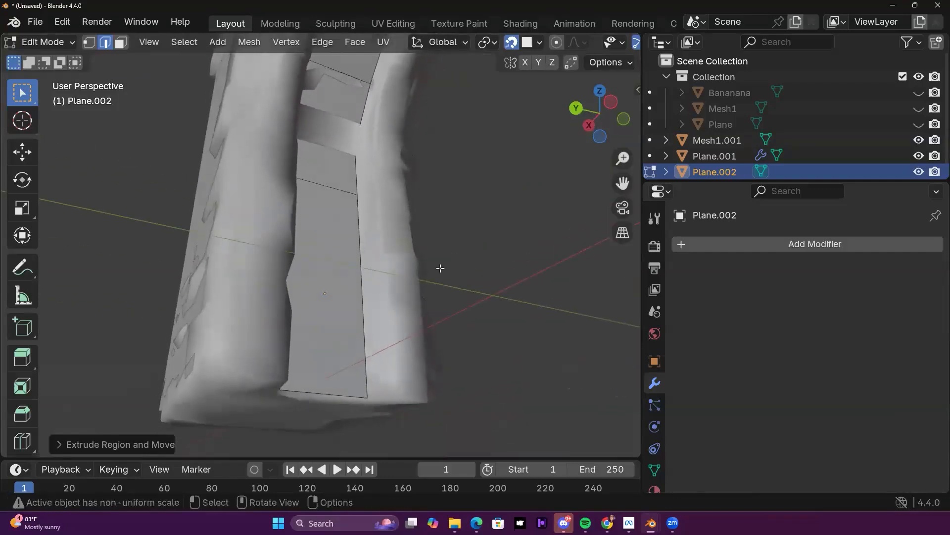
Step: Select the strip's whole front side edge chain and extrude it along Y past the raised front band
left_click(475, 255)
middle_click_drag(348, 265, 257, 243)
middle_click_drag(314, 236, 366, 89)
middle_click_drag(365, 89, 374, 103)
middle_click_drag(378, 181, 379, 224, "shift")
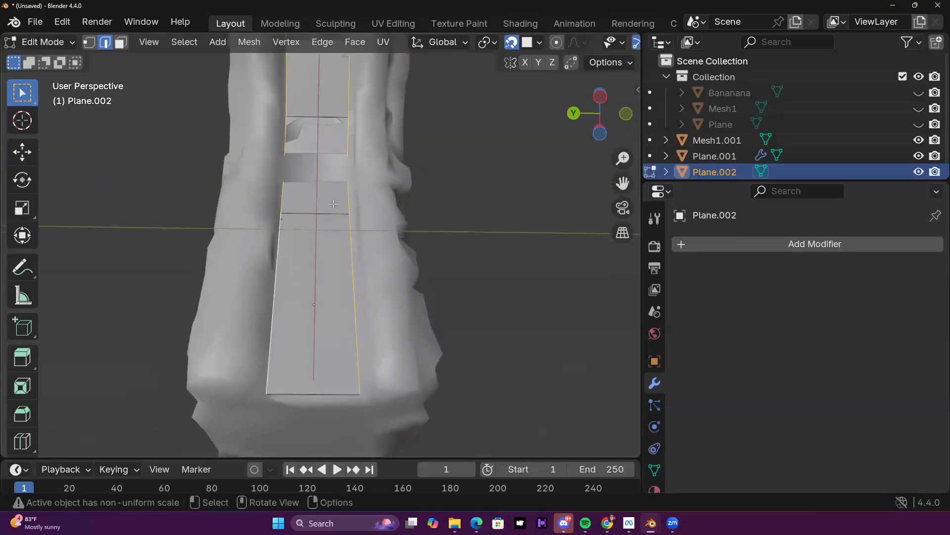
middle_click_drag(333, 203, 288, 290)
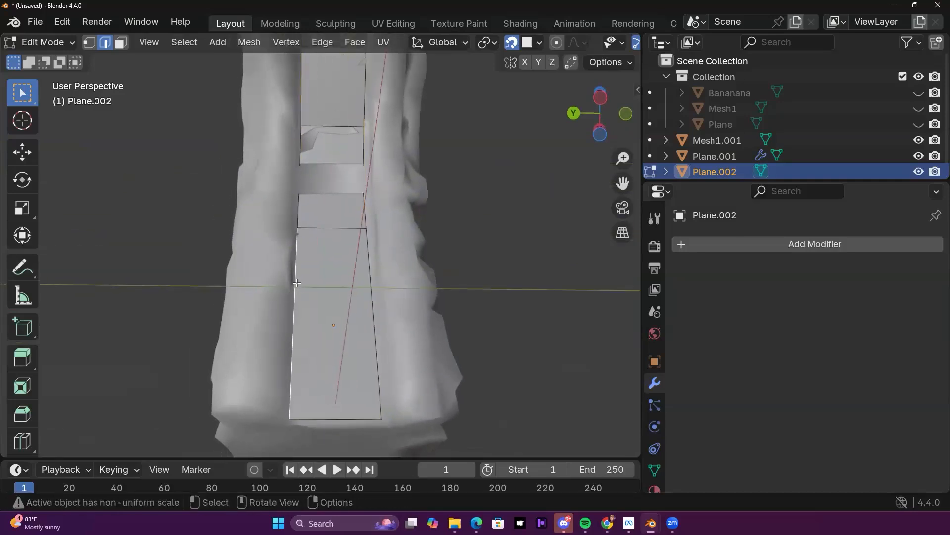
middle_click_drag(337, 247, 364, 261)
scroll(450, 229, "down", 3)
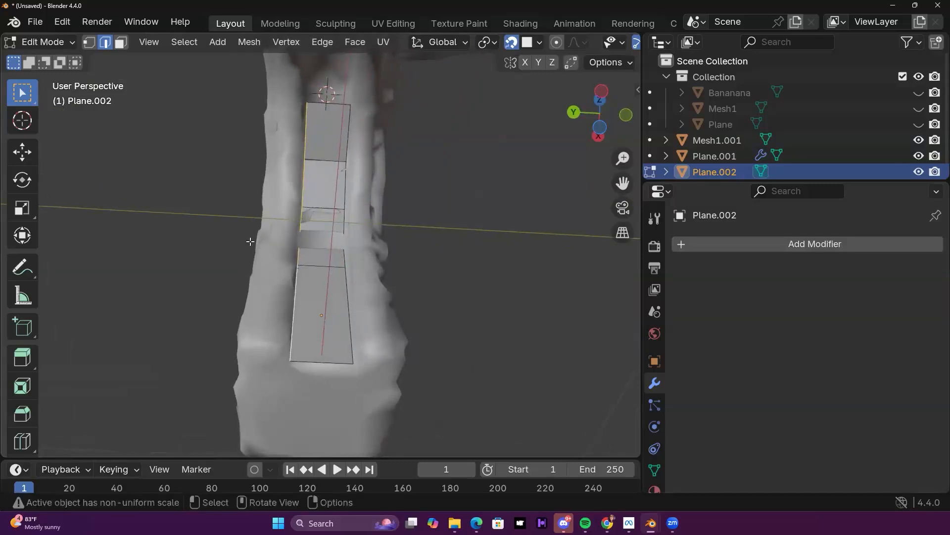
key("g")
key("y")
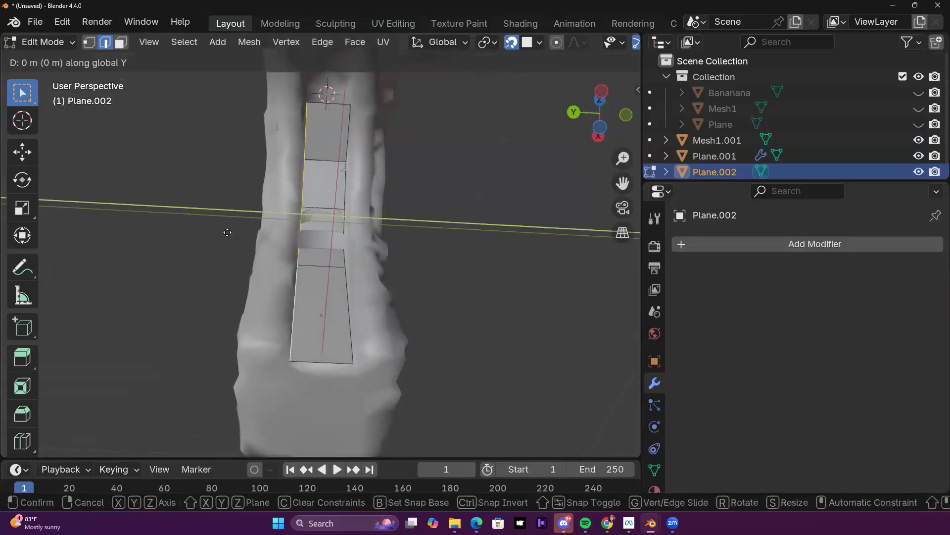
left_click(222, 232)
middle_click_drag(222, 232, 261, 257)
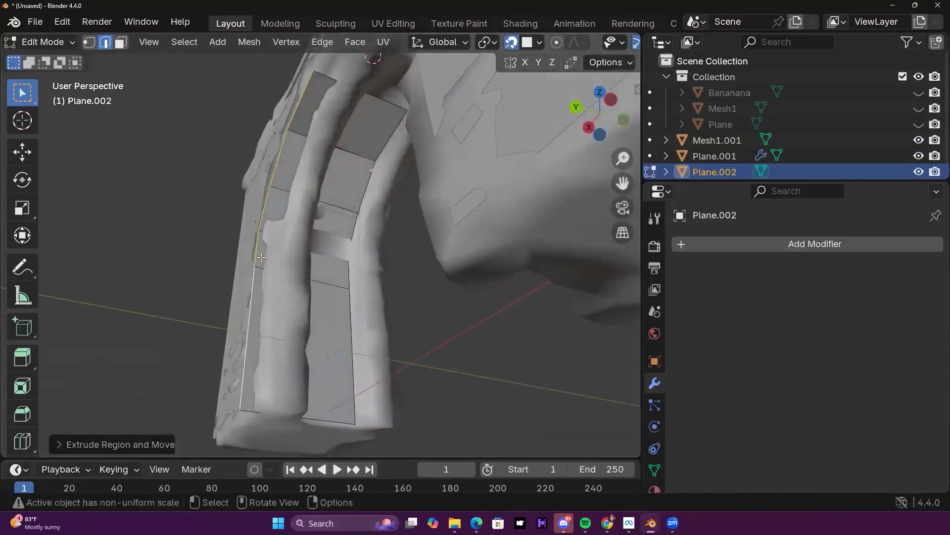
Step: Shift the extruded front edge chain back along Y by about 0.04 m
key("g")
key("y")
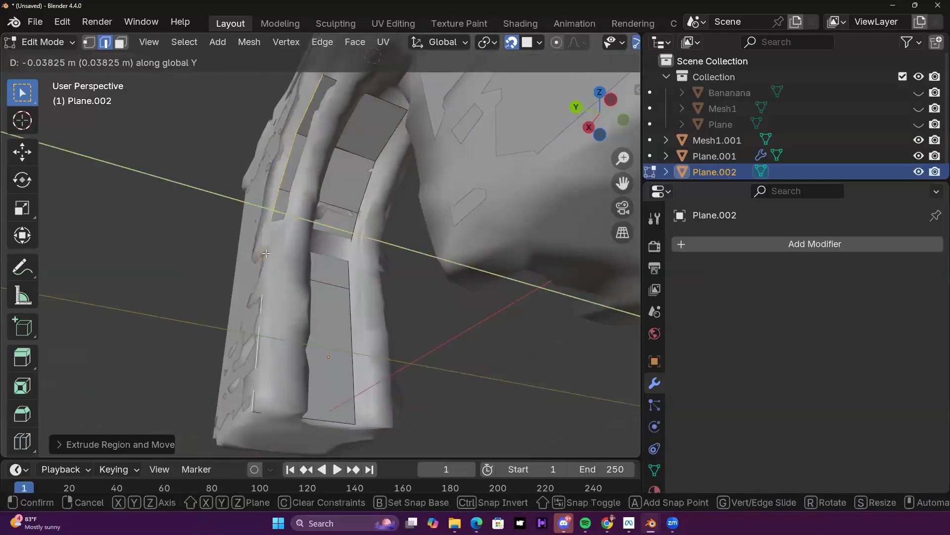
left_click(263, 255)
Step: Turn off snapping and extrude the strip's new front faces along their normals about 0.2 m into the arch opening
middle_click_drag(344, 190, 352, 124)
left_click(352, 125)
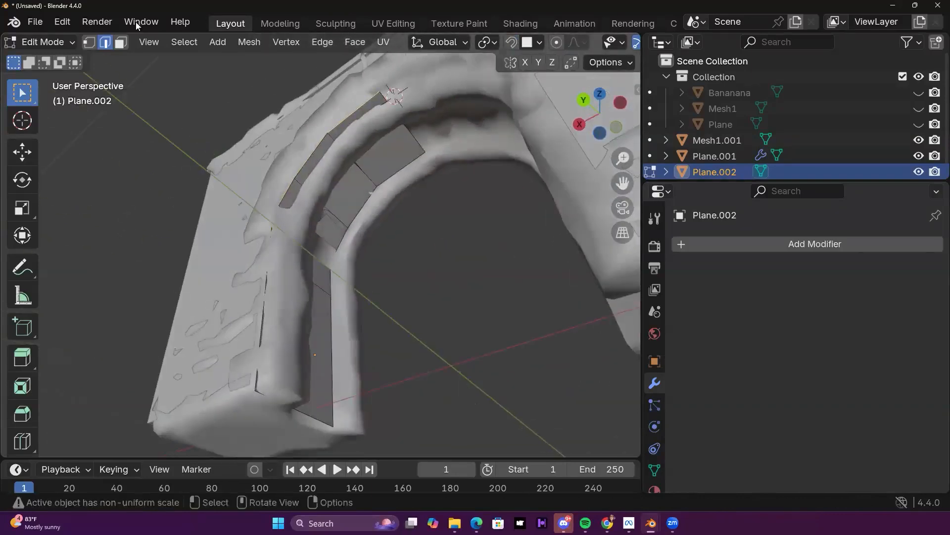
middle_click_drag(333, 139, 353, 245)
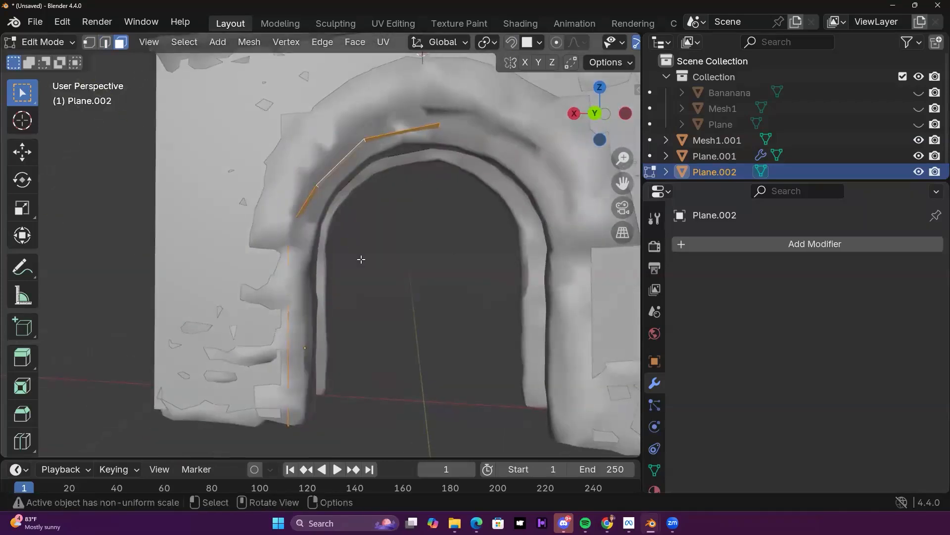
key("alt+e")
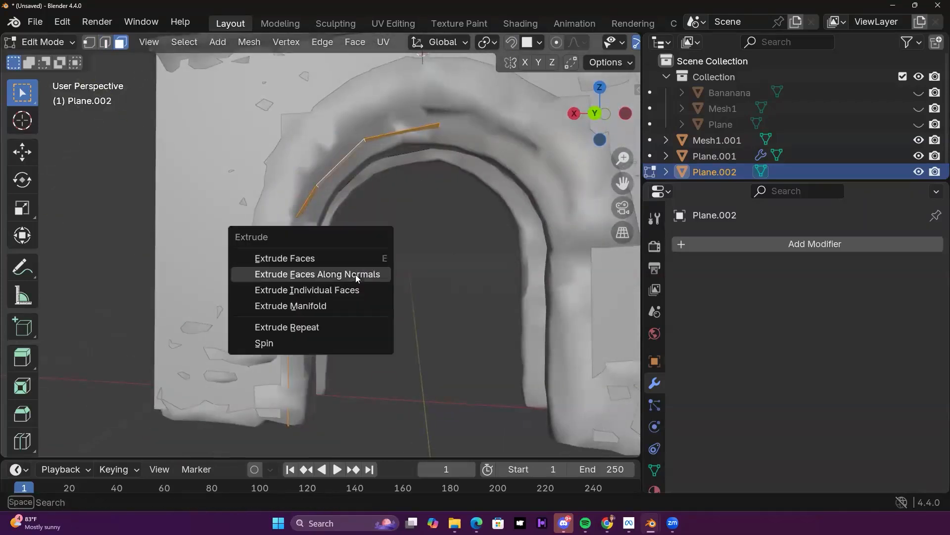
left_click(355, 274)
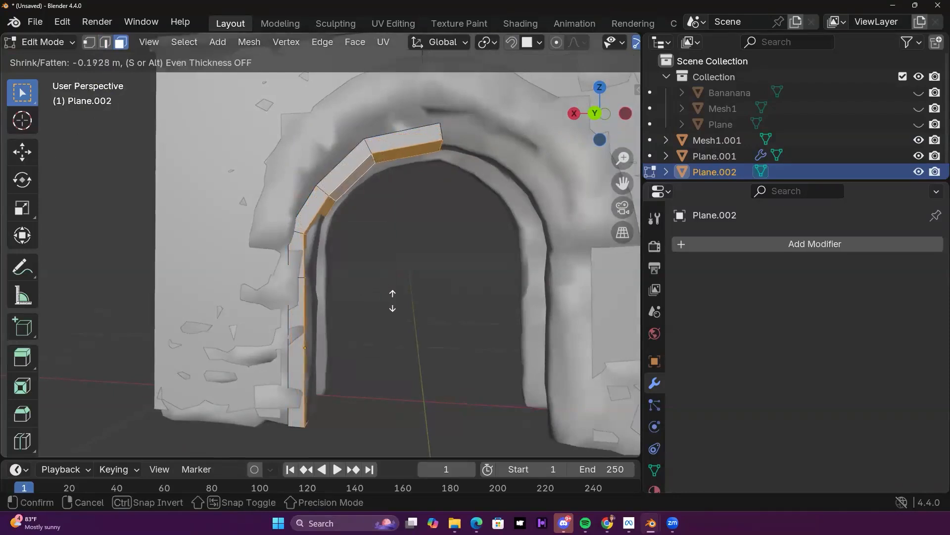
left_click(403, 305)
Step: Select the front-facing faces of the thickened band and move them about -0.02 m along Y
middle_click_drag(432, 292, 366, 297)
left_click(352, 132)
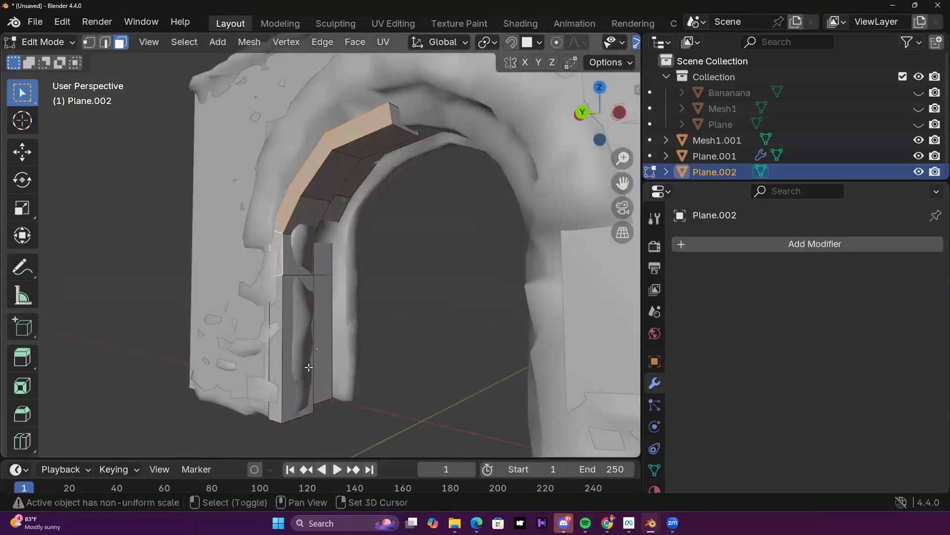
middle_click_drag(295, 338, 336, 284)
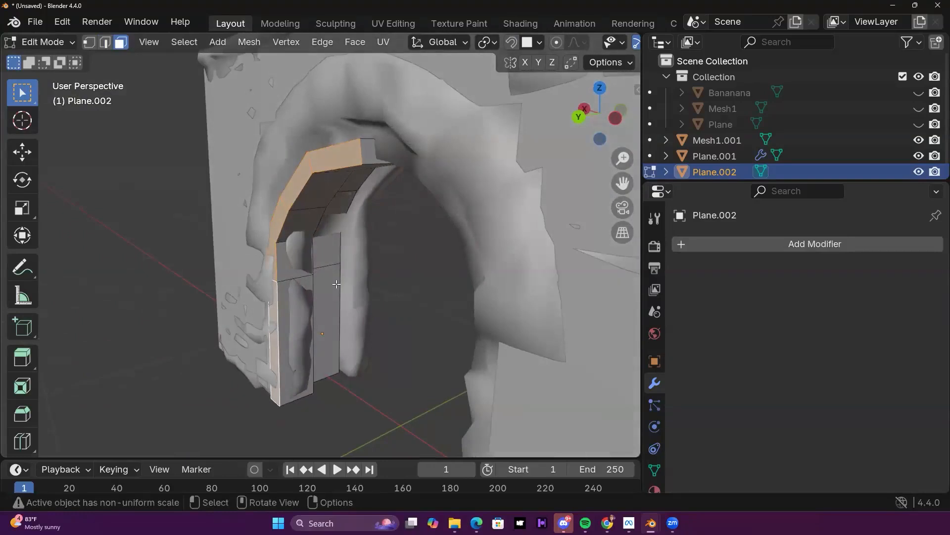
key("g")
key("y")
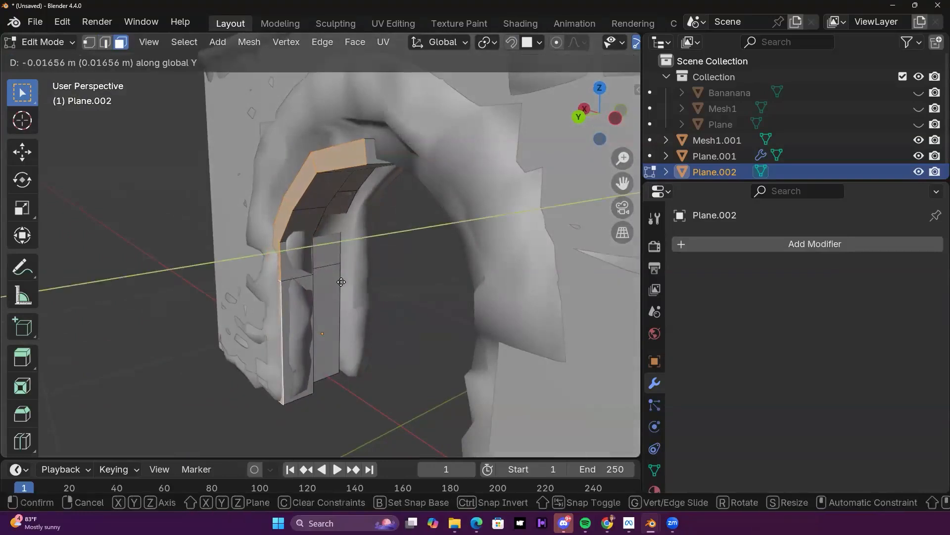
left_click(342, 281)
Step: Turn on X-ray display, select the band's outer front edge chain from crown to foot and extrude it about 0.06 m along Y
middle_click_drag(342, 282, 426, 232)
scroll(439, 267, "down", 4)
middle_click_drag(405, 269, 337, 218)
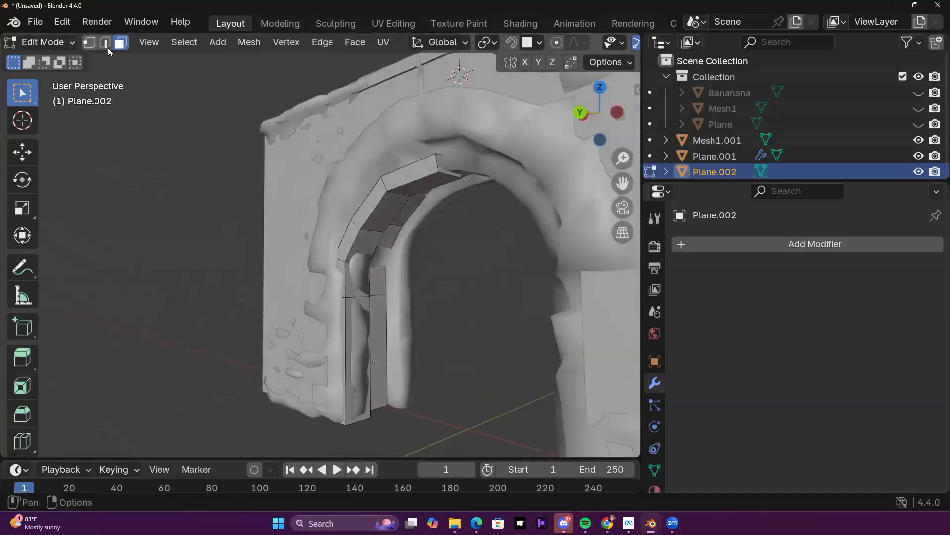
middle_click_drag(449, 206, 420, 175)
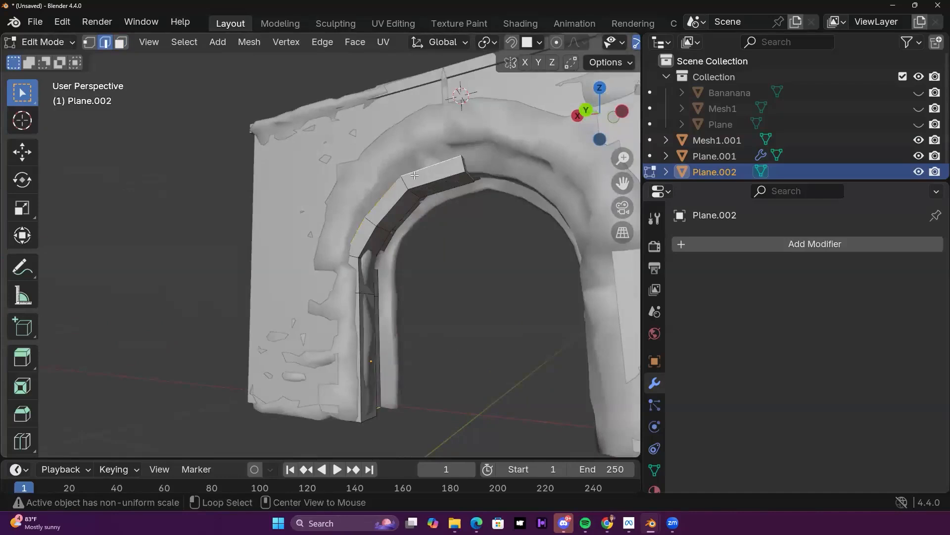
middle_click_drag(434, 190, 198, 232)
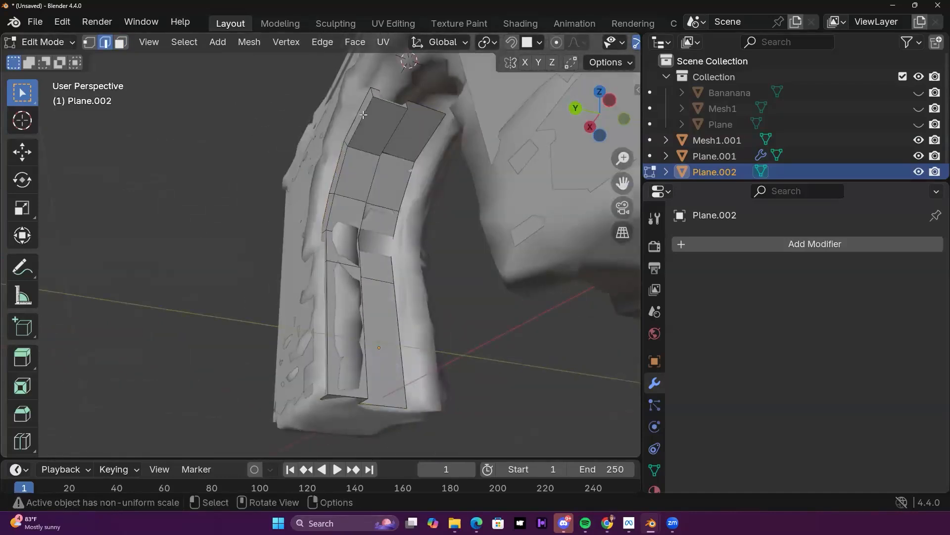
middle_click_drag(361, 263, 411, 260)
middle_click_drag(381, 330, 367, 391)
scroll(572, 40, "down", 5)
left_click(577, 43)
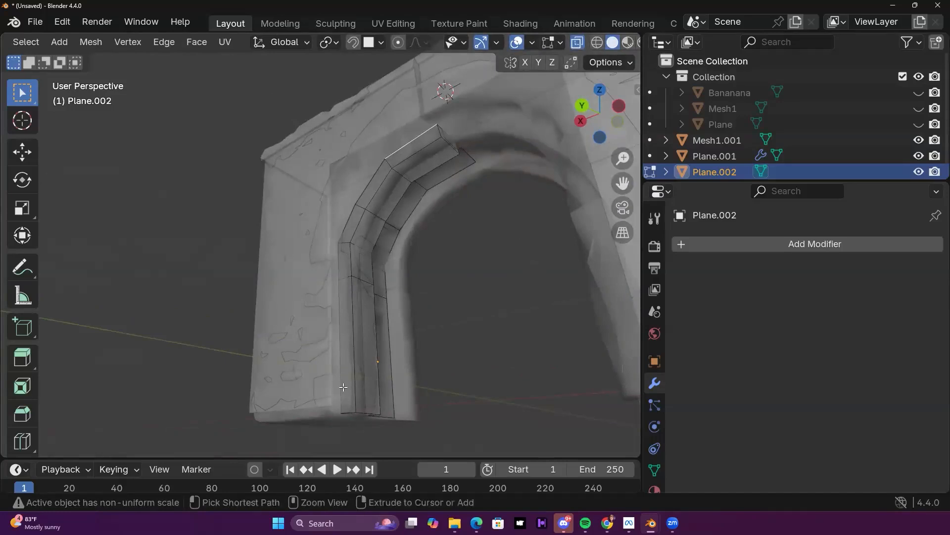
left_click(343, 386, "ctrl")
middle_click_drag(343, 387, 335, 319)
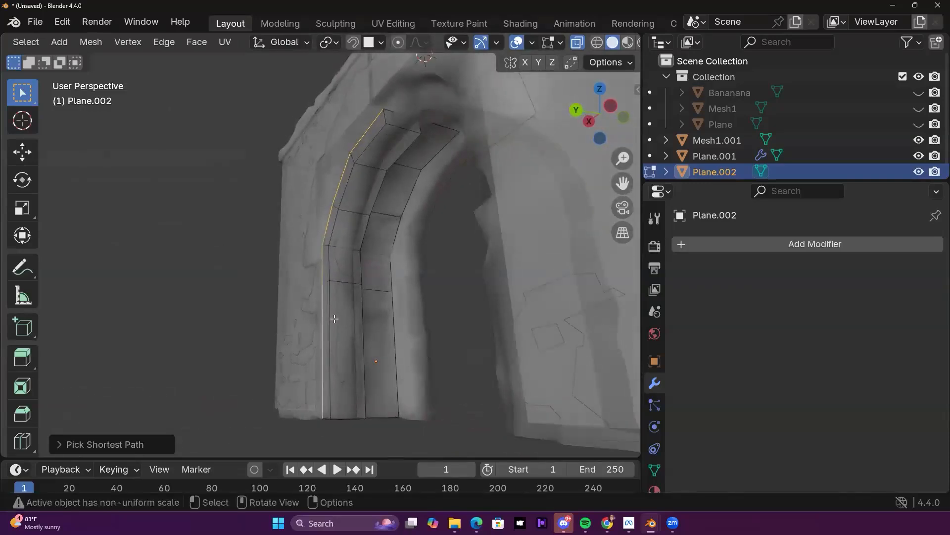
key("g")
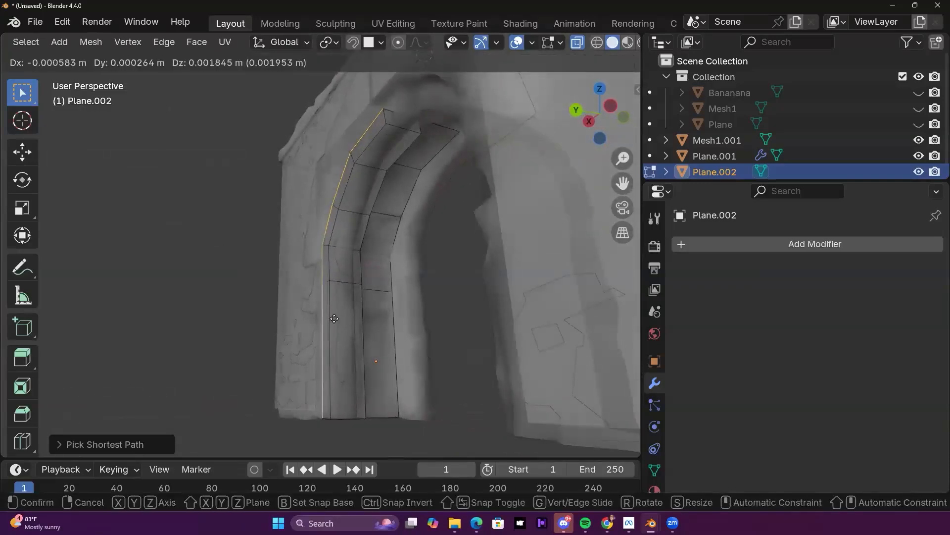
key("y")
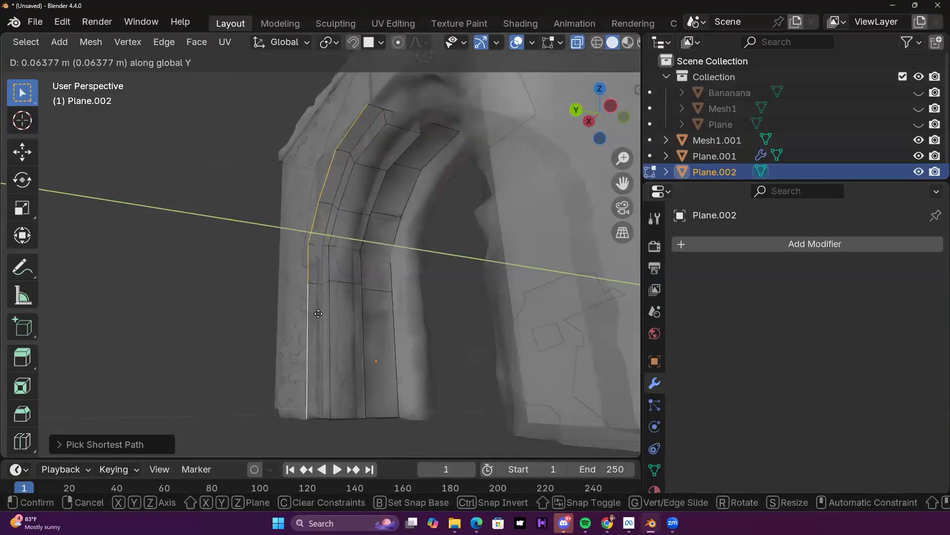
left_click(318, 314)
Step: Extrude the band's selected outer edge chain about 0.13 m outward along X over the front wall
middle_click_drag(318, 314, 445, 392)
middle_click_drag(414, 363, 333, 320)
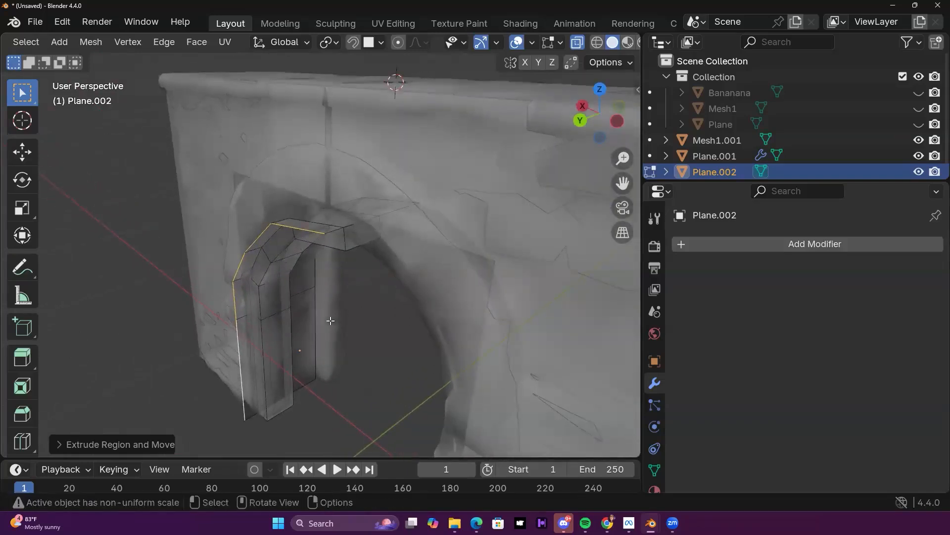
middle_click_drag(295, 319, 378, 180)
scroll(333, 310, "down", 2)
scroll(342, 287, "up", 2)
middle_click_drag(367, 230, 338, 233)
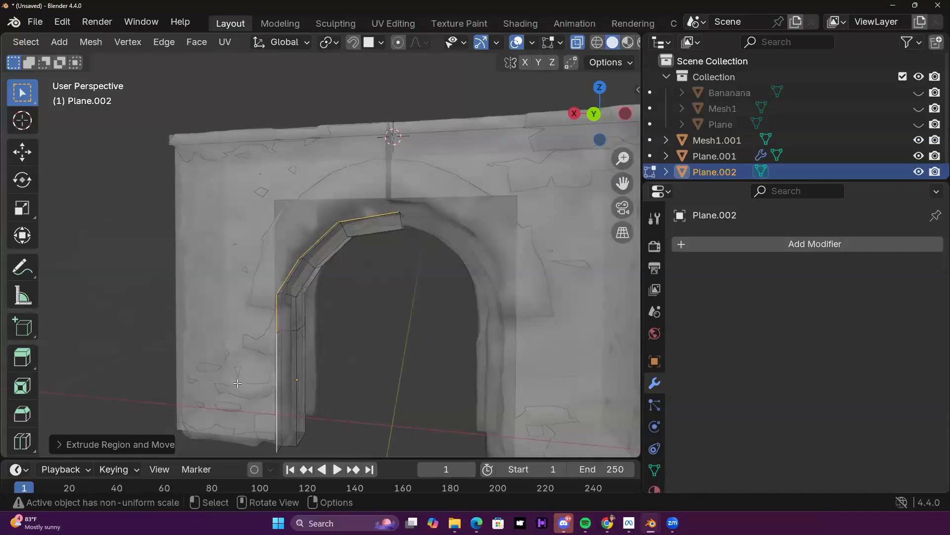
middle_click_drag(351, 343, 372, 312)
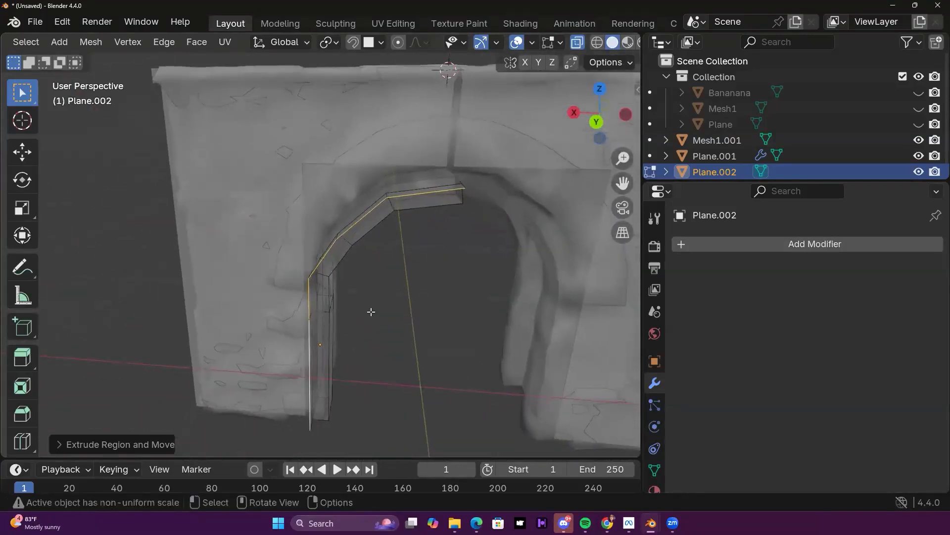
key("e")
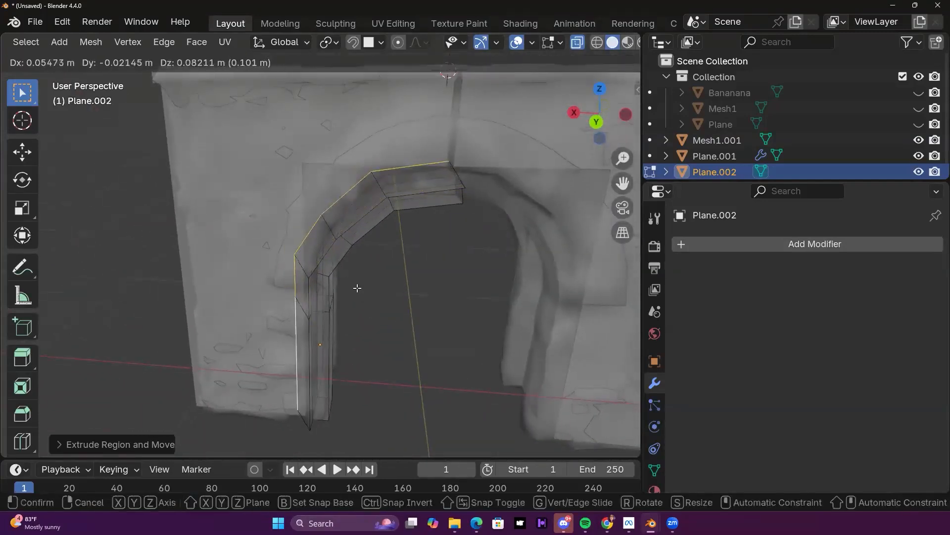
right_click(358, 288)
middle_click_drag(378, 328, 382, 323)
key("e")
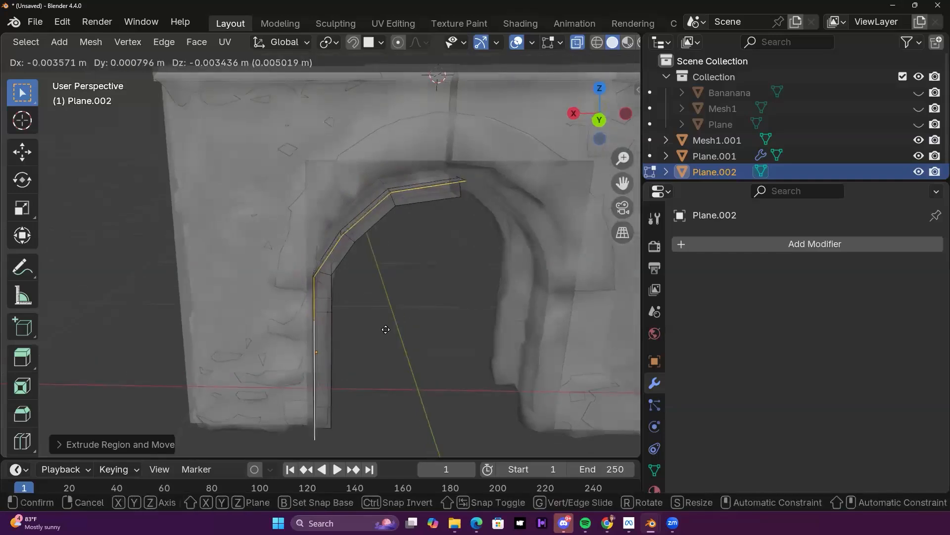
key("x")
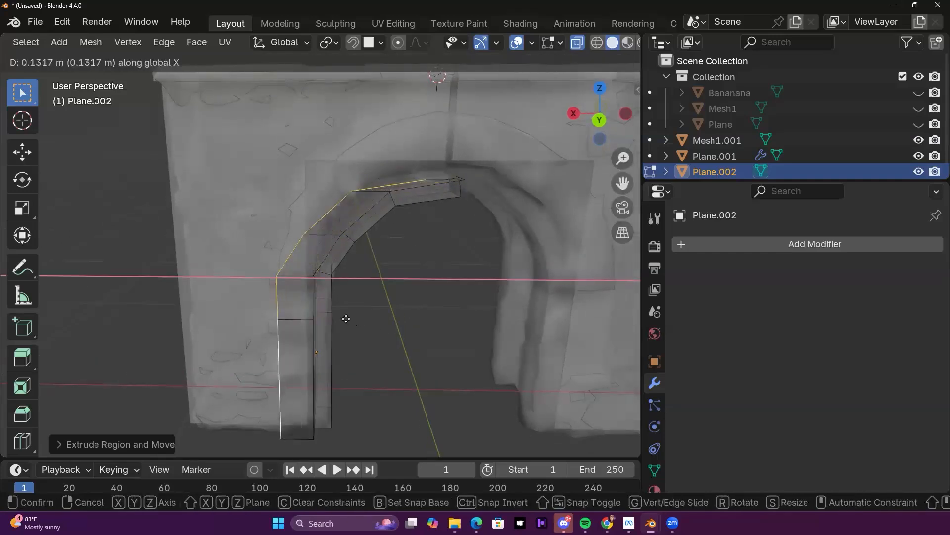
left_click(437, 300)
Step: Select the outer edge at the crown of the new surround and extrude it upward along Z
middle_click_drag(439, 299, 325, 203)
left_click(326, 204)
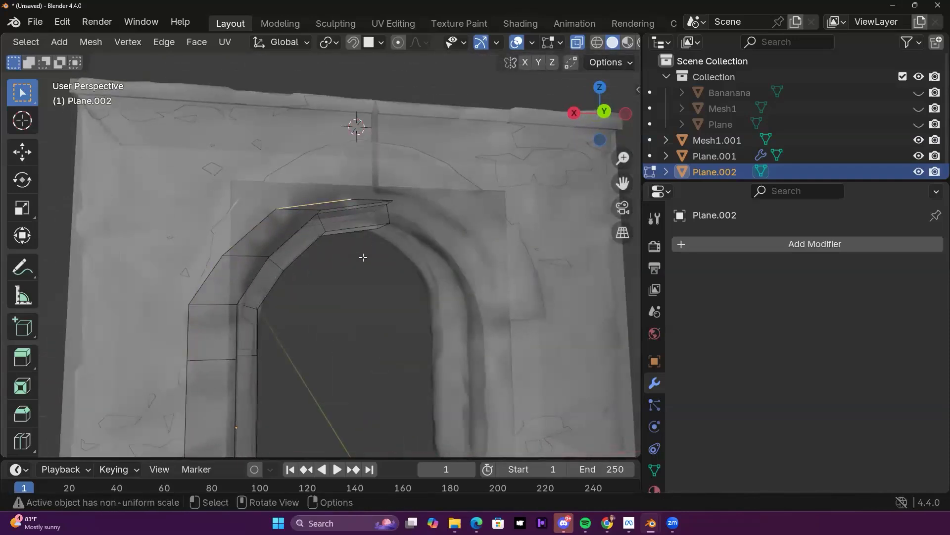
key("e")
key("z")
left_click(380, 202)
Step: Adjust the raised crown edge along Y and move it about -0.08 m along X
middle_click_drag(377, 208, 398, 275)
key("g")
key("y")
left_click(400, 274)
key("g")
key("x")
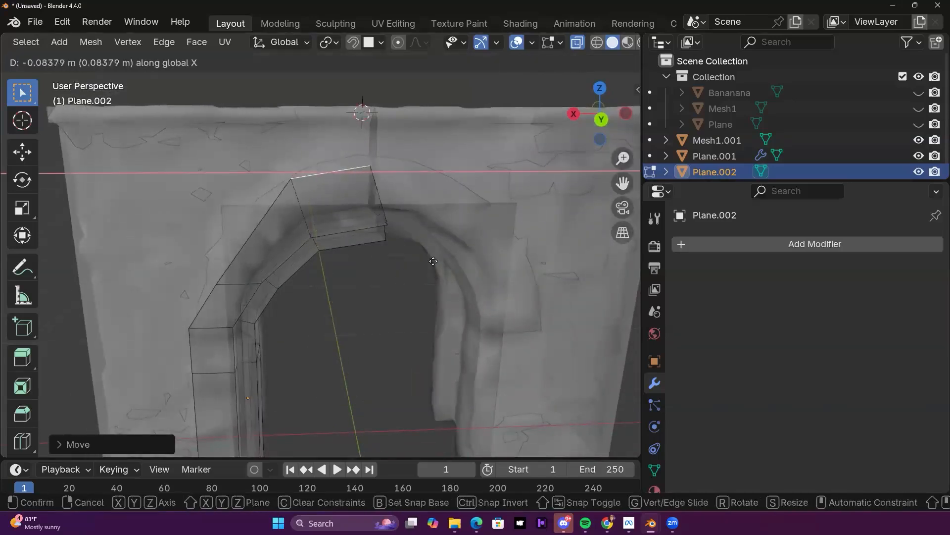
left_click(438, 258)
Step: Turn off X-ray display, switch to vertex selection and raise the surround's outer haunch vertex along Z to the sculpted outline
middle_click_drag(373, 288, 336, 309)
middle_click_drag(461, 226, 269, 272)
scroll(274, 251, "up", 1)
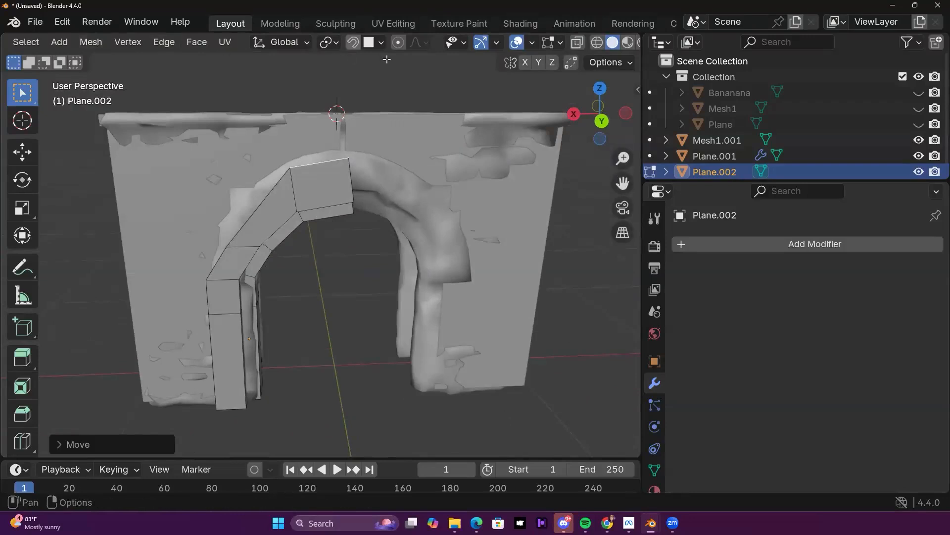
middle_click_drag(163, 43, 180, 48)
scroll(103, 48, "left", 8)
left_click(234, 243)
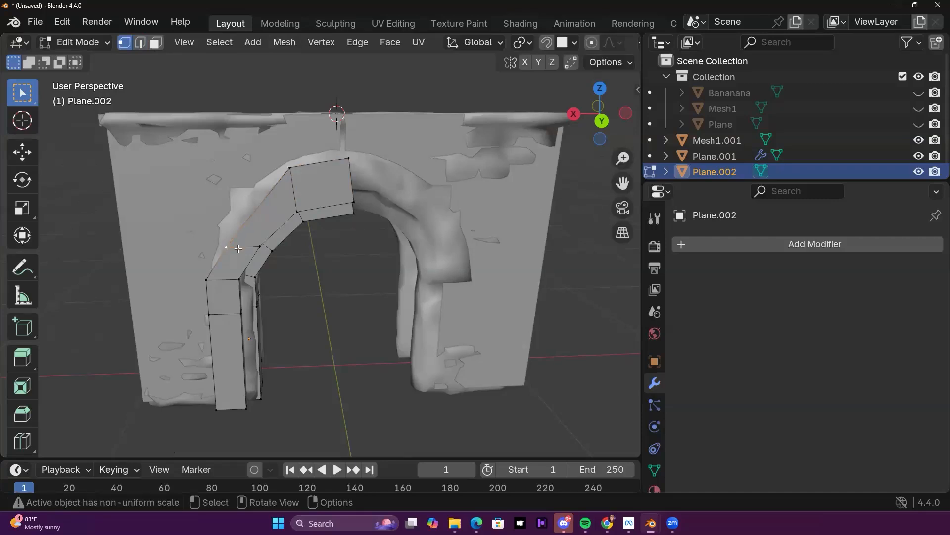
key("g")
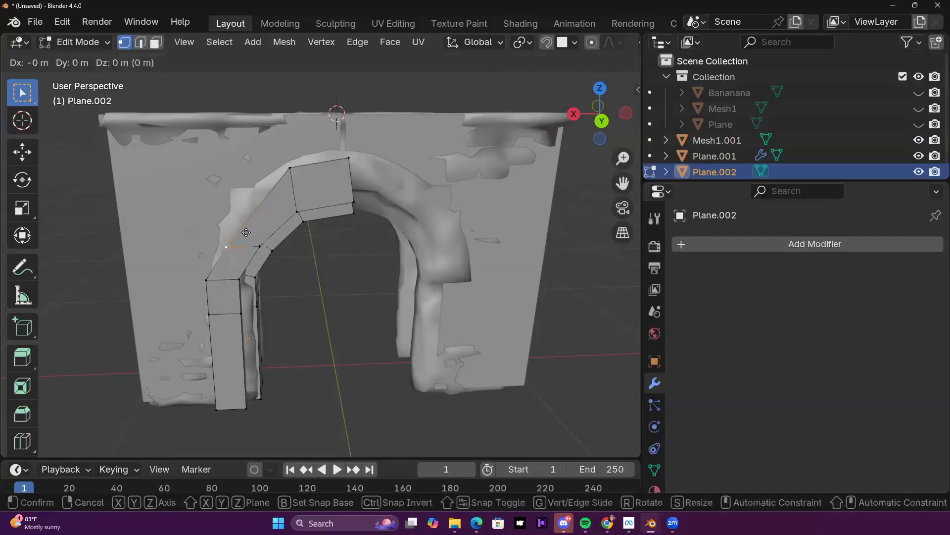
key("z")
left_click(263, 202)
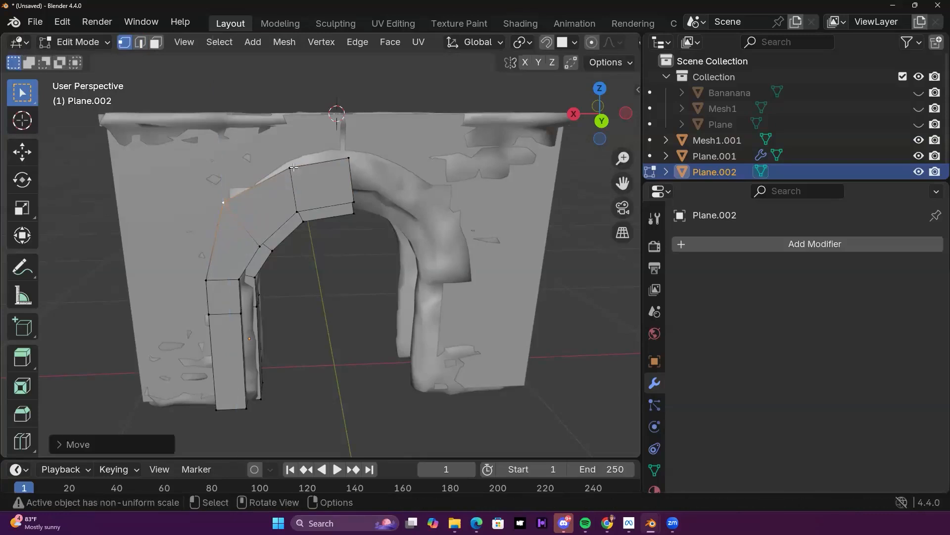
Step: Raise the crown segment's two outer vertices along Z, the haunch-side one about 0.03 m and the centre one about 0.045 m
left_click(294, 167)
key("g")
key("z")
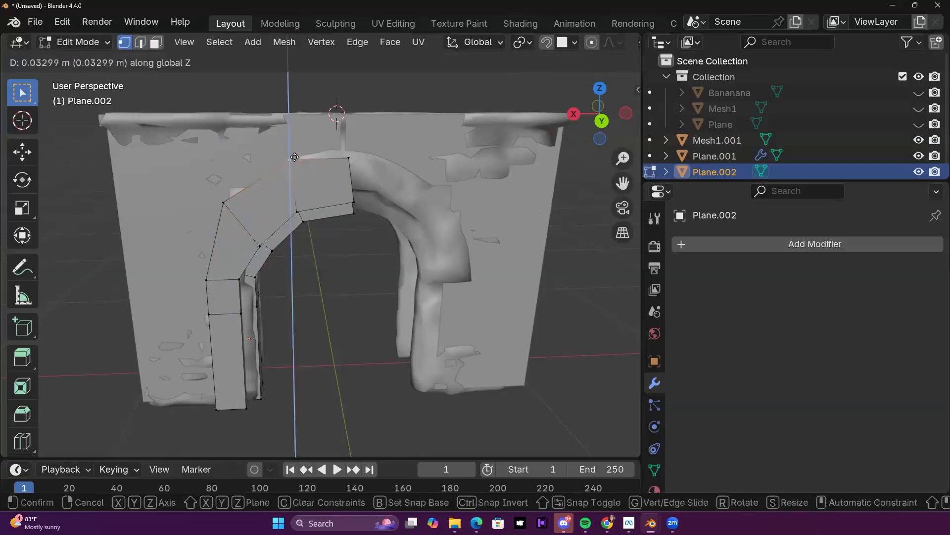
left_click(295, 157)
left_click(349, 161)
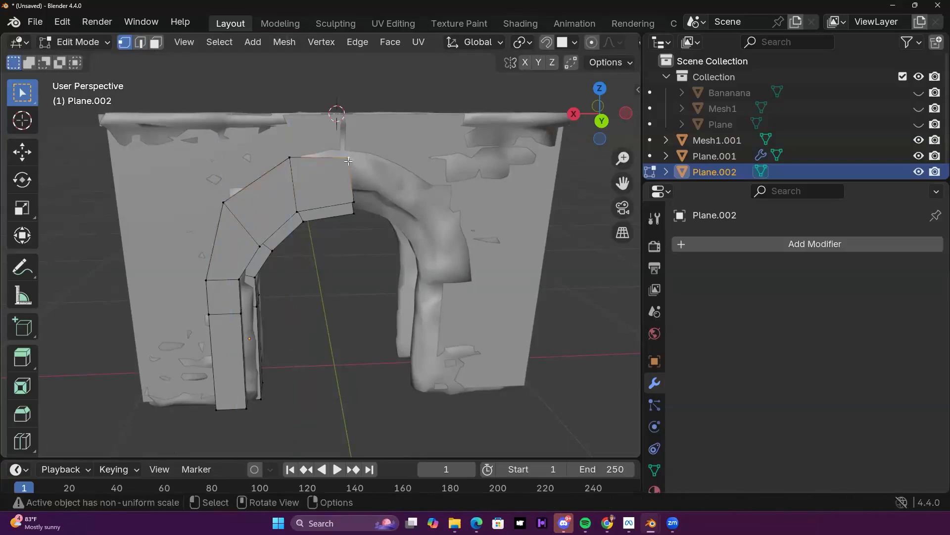
key("g")
key("z")
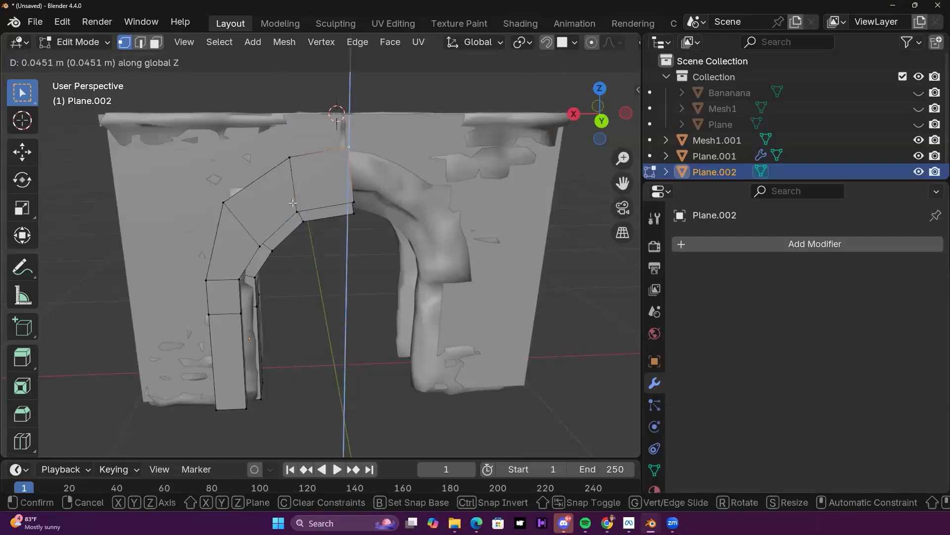
left_click(293, 203)
Step: Raise the surround's outer vertex at the springing of the curve along Z
left_click(207, 279)
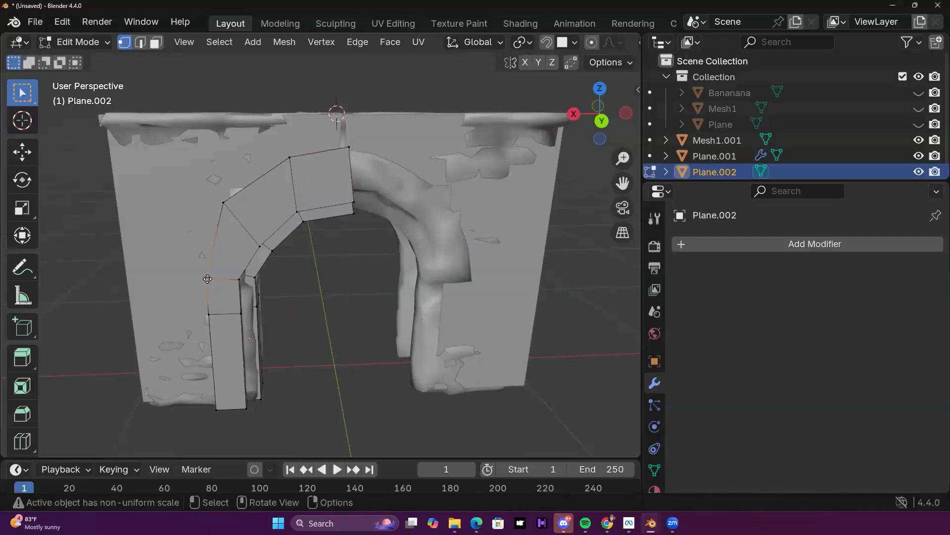
key("g")
key("z")
left_click(201, 251)
Step: Move the surround's outer haunch vertex about -0.04 m along X toward the arch centre
middle_click_drag(332, 264, 418, 245)
middle_click_drag(337, 199, 318, 183)
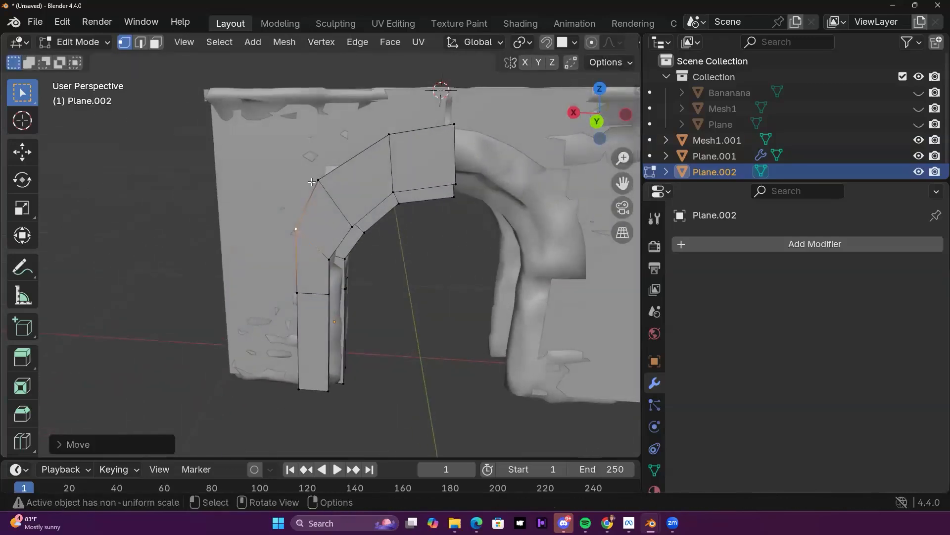
left_click(317, 183)
key("g")
key("y")
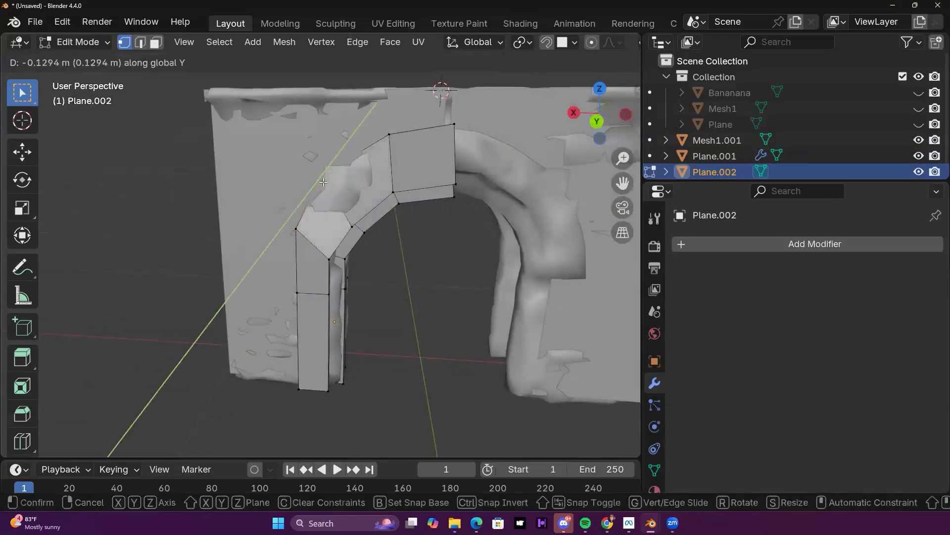
key("Escape")
key("g")
key("x")
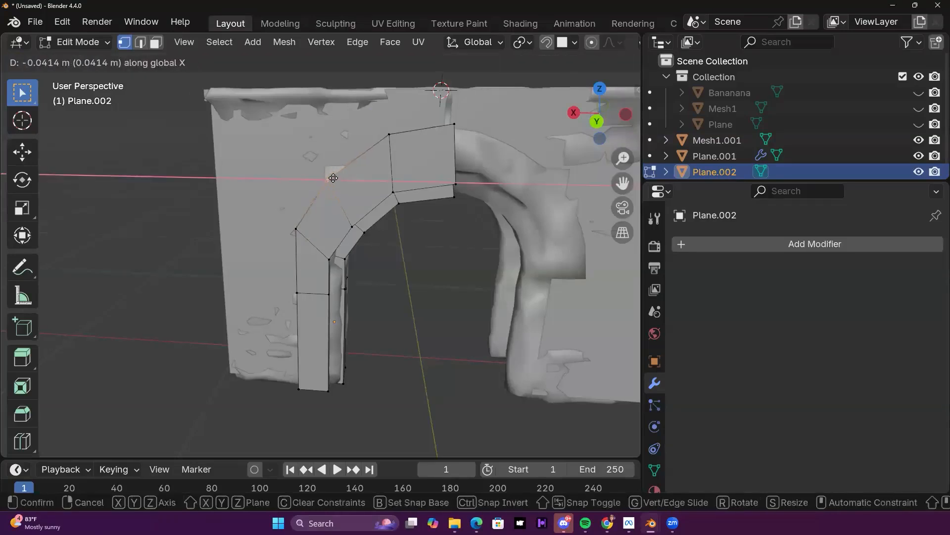
left_click(337, 176)
Step: Switch to edge selection, select the crosswise edges at the haunch and raise them slightly along Z
mouse_move(410, 266)
middle_mouse_down()
mouse_move(384, 234)
mouse_move(406, 249)
middle_mouse_up()
middle_click_drag(337, 307, 304, 359, "shift")
middle_click_drag(360, 274, 109, 147)
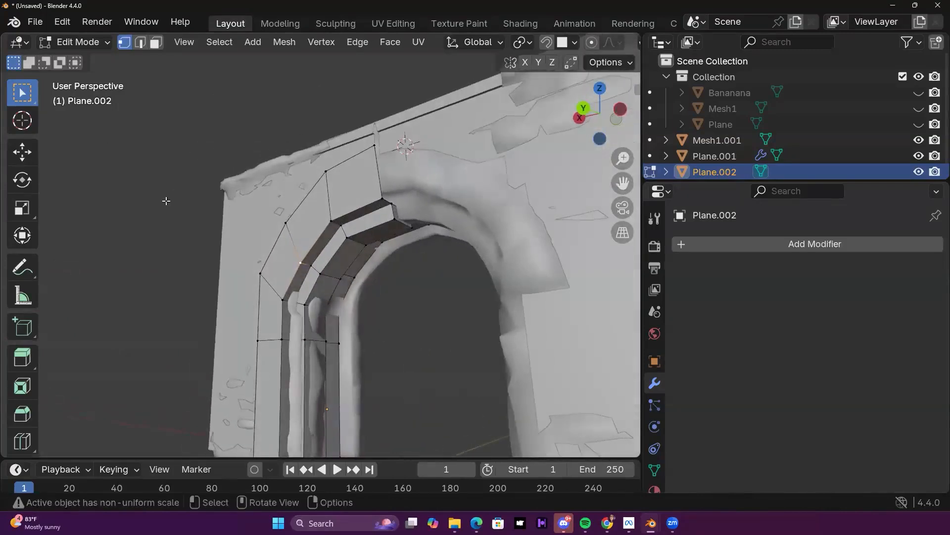
key("2")
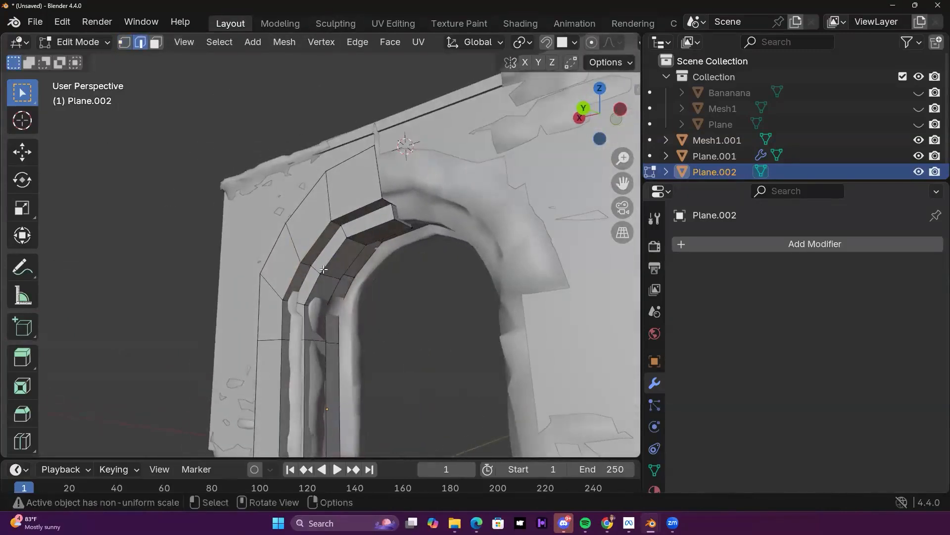
middle_click_drag(336, 275, 439, 334)
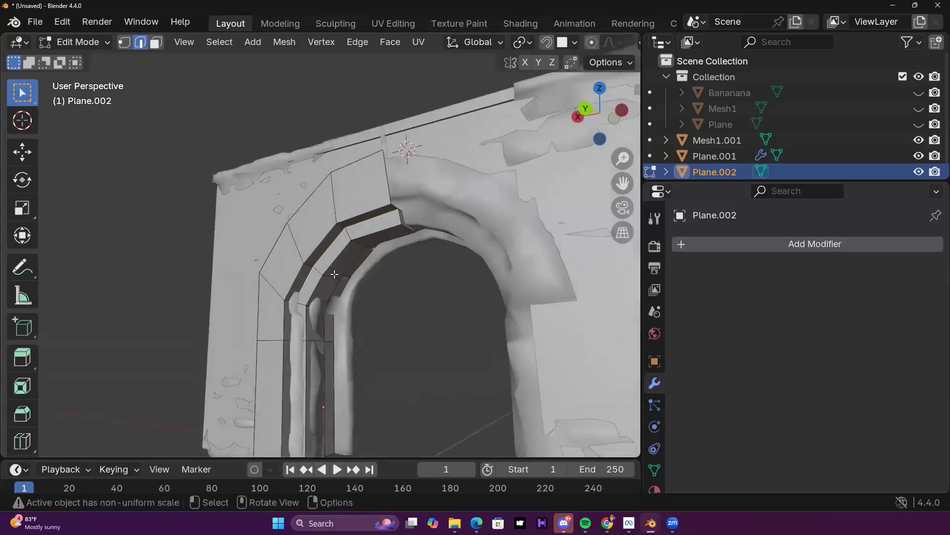
mouse_move(340, 280)
middle_mouse_down()
mouse_move(423, 310)
mouse_move(353, 292)
middle_mouse_up()
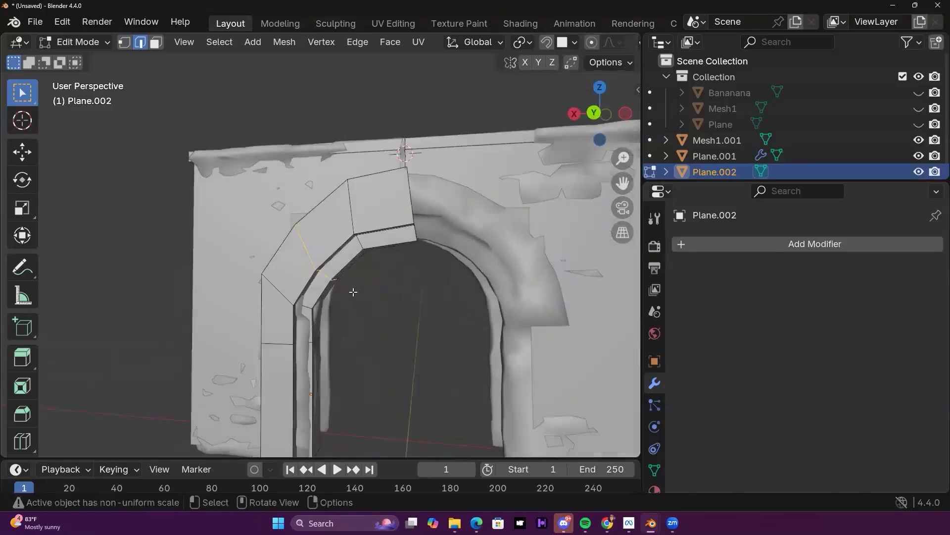
key("g")
key("y")
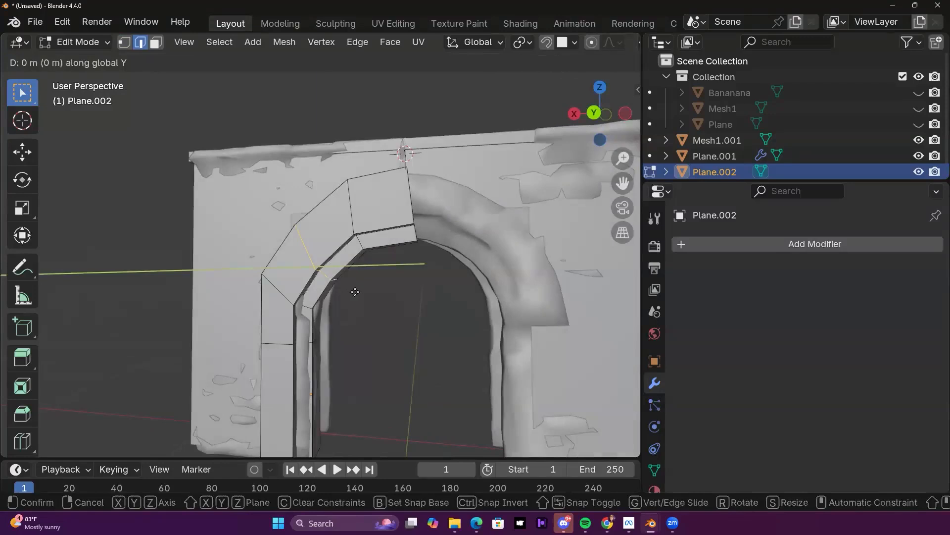
left_click(363, 281)
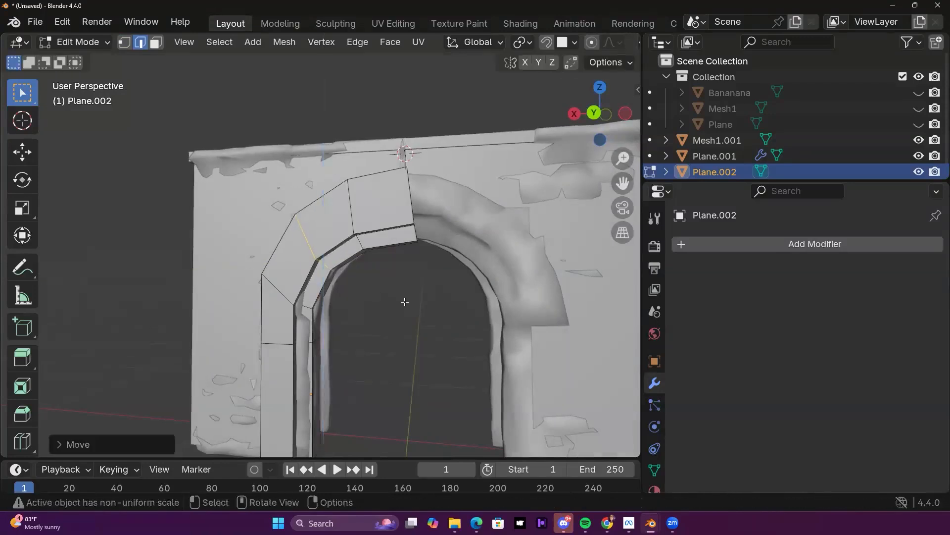
Step: Edge-slide the selected crosswise haunch edges by about 0.1
middle_click_drag(402, 301, 344, 291)
key("g")
key("g")
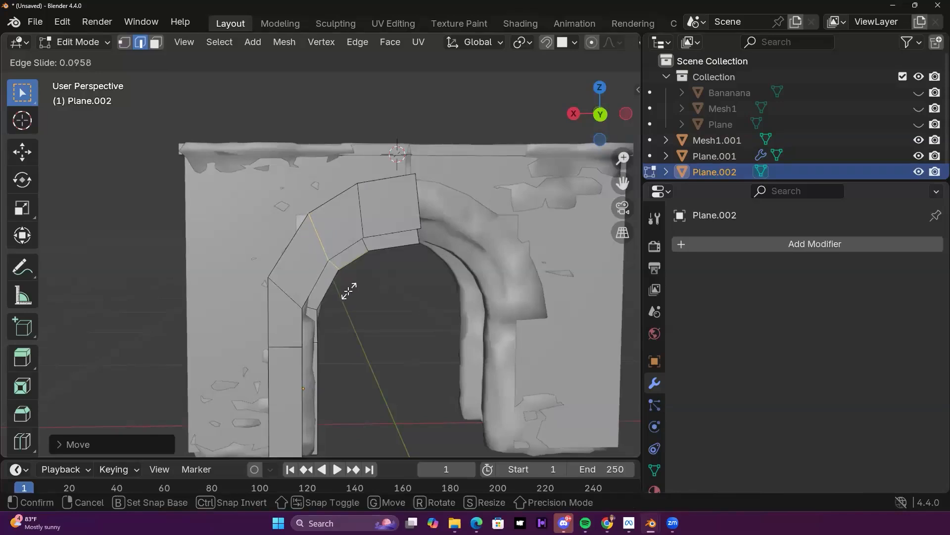
left_click(349, 291)
Step: Raise the surround's inner springing vertex about 0.06 m along Z and nudge it along X toward the opening
middle_click_drag(349, 291, 394, 308)
middle_click_drag(426, 369, 237, 206)
key("1")
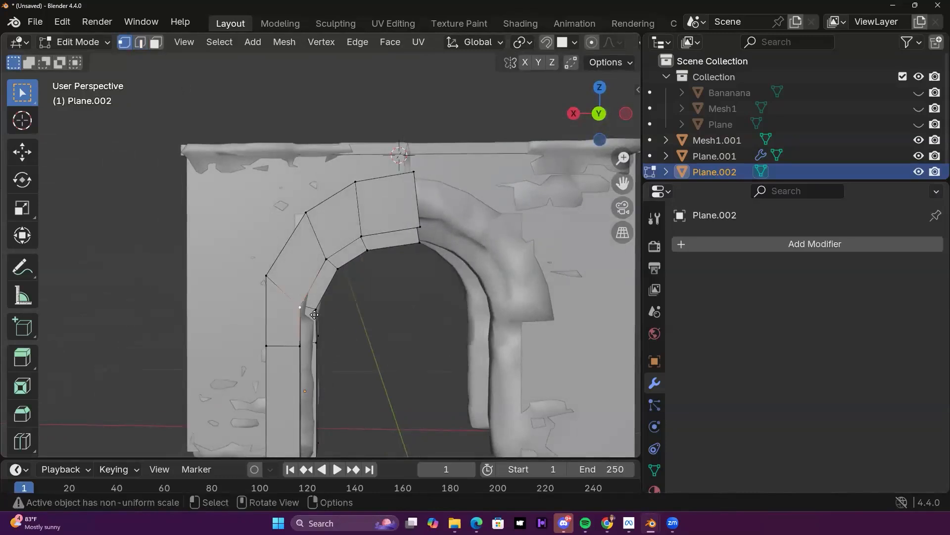
key("g")
key("z")
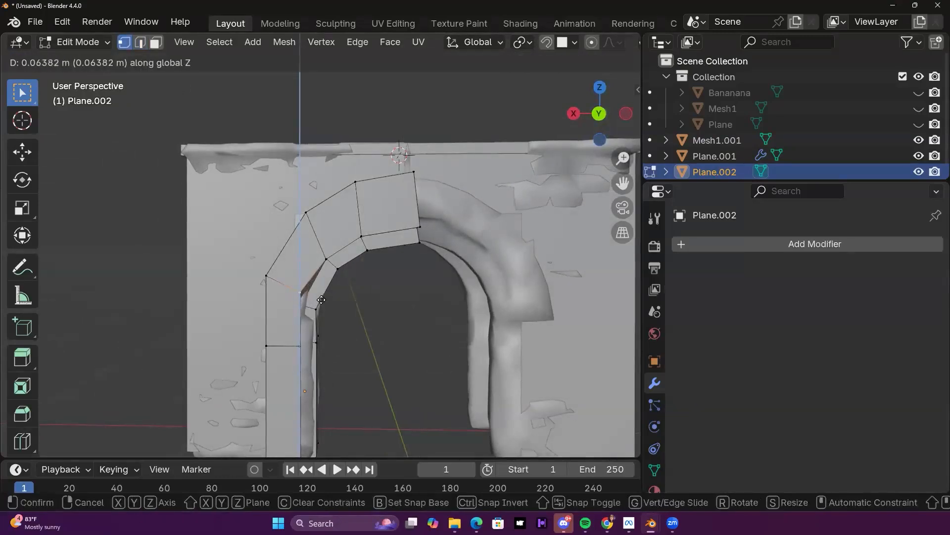
left_click(321, 300)
scroll(327, 322, "down", 1)
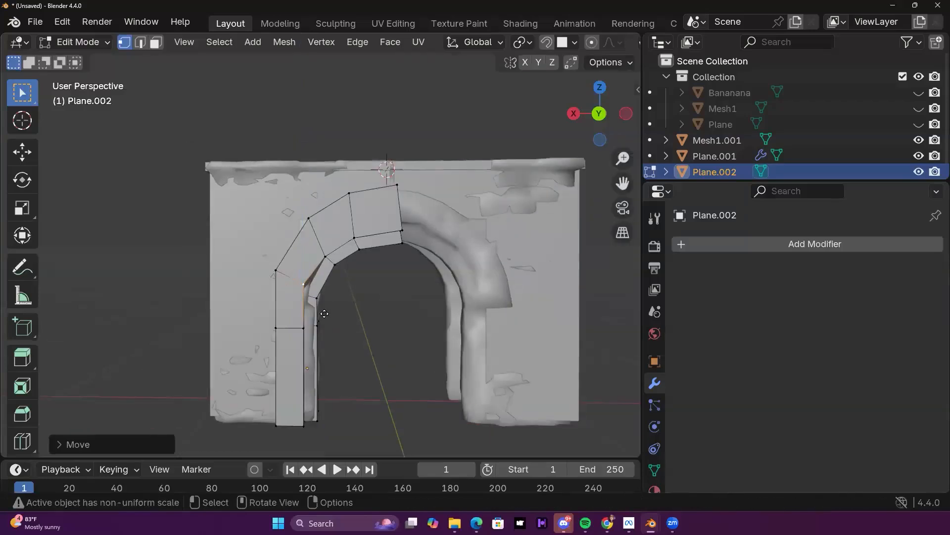
key("g")
key("x")
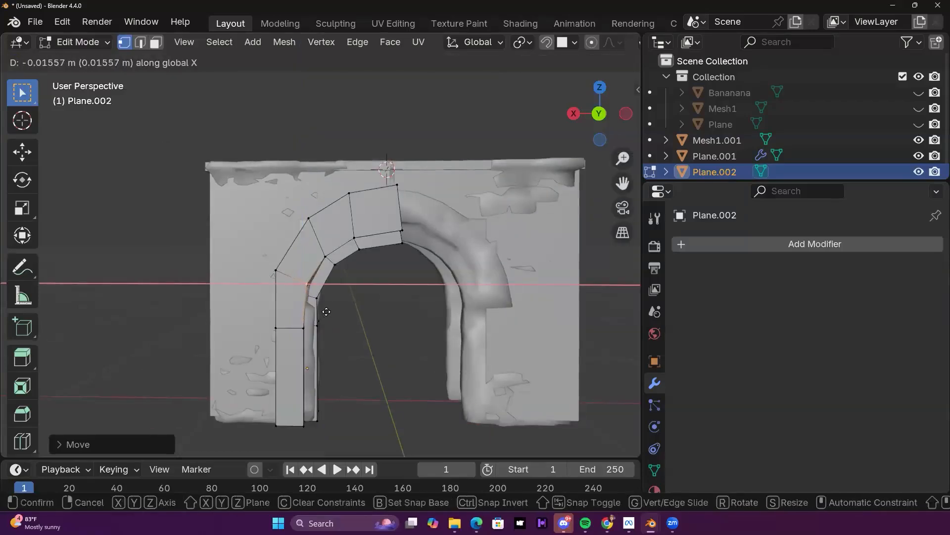
left_click(331, 308)
Step: Select the crosswise edges beside the crown segment, move them about -0.016 m along X and nudge them along Z
middle_click_drag(371, 314, 385, 236)
middle_click_drag(367, 281, 345, 164)
left_click(141, 43)
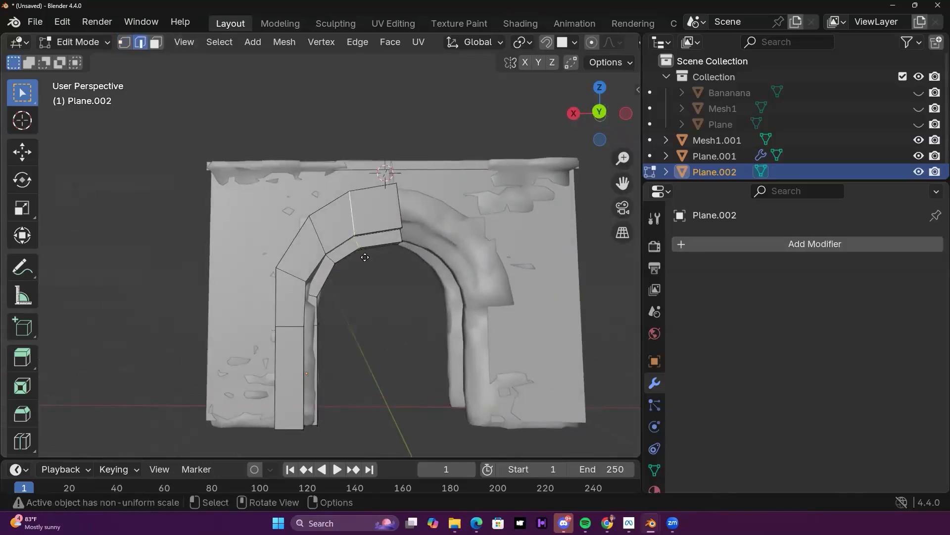
key("g")
key("x")
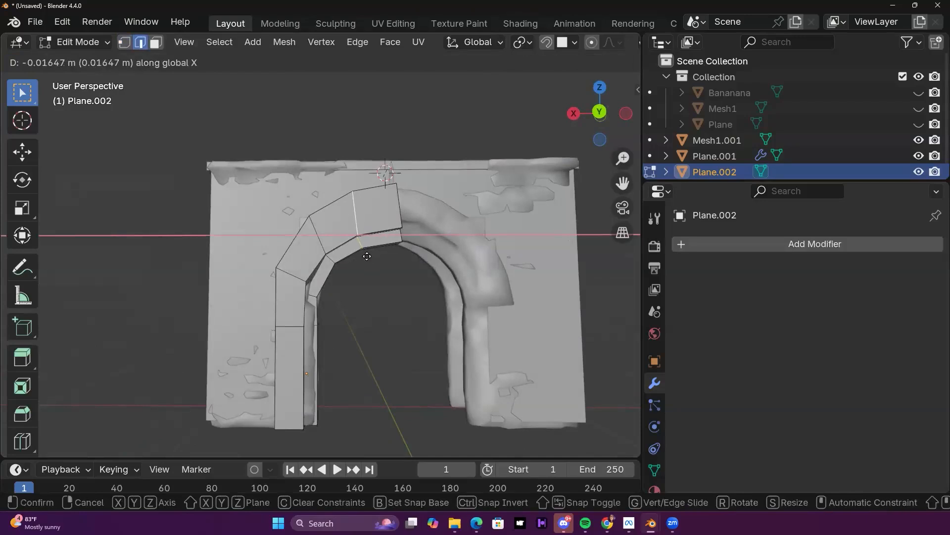
left_click(367, 256)
key("g")
key("z")
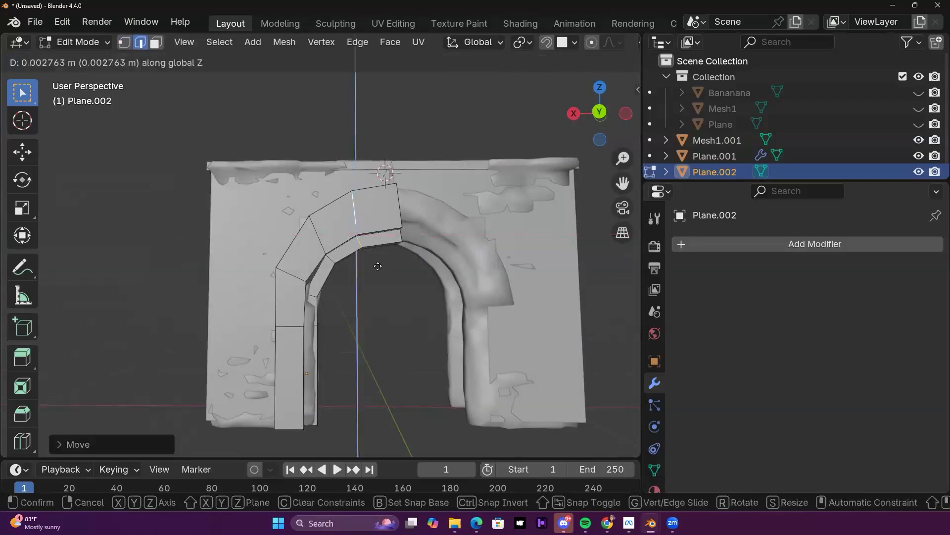
left_click(377, 266)
Step: Select the surround's outer edge from crown to foot and extrude it back along Y by about -0.07 m
middle_click_drag(384, 271, 223, 297)
scroll(292, 285, "up", 2)
middle_click_drag(297, 287, 342, 264)
left_click(391, 188)
scroll(331, 341, "down", 4)
middle_click_drag(323, 378, 375, 336, "shift")
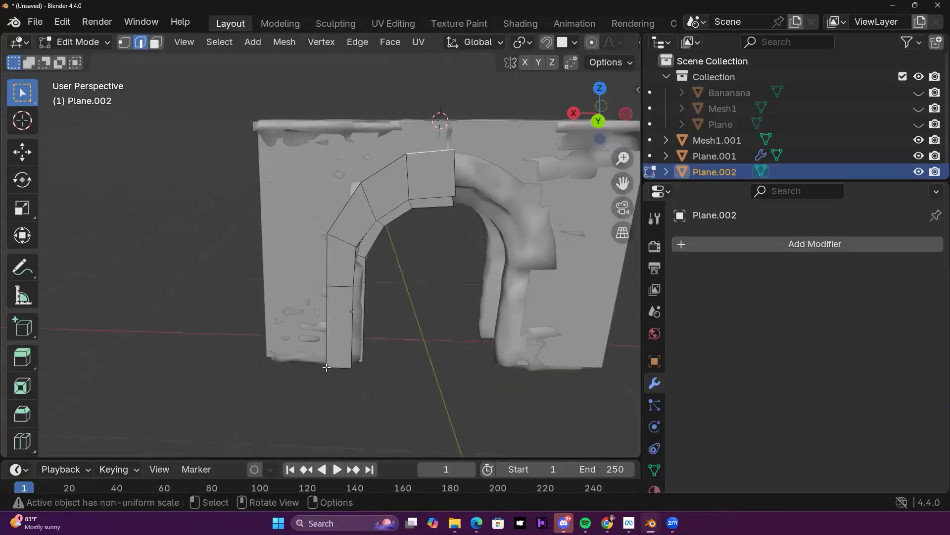
left_click(332, 358, "ctrl")
middle_click_drag(402, 290, 380, 357)
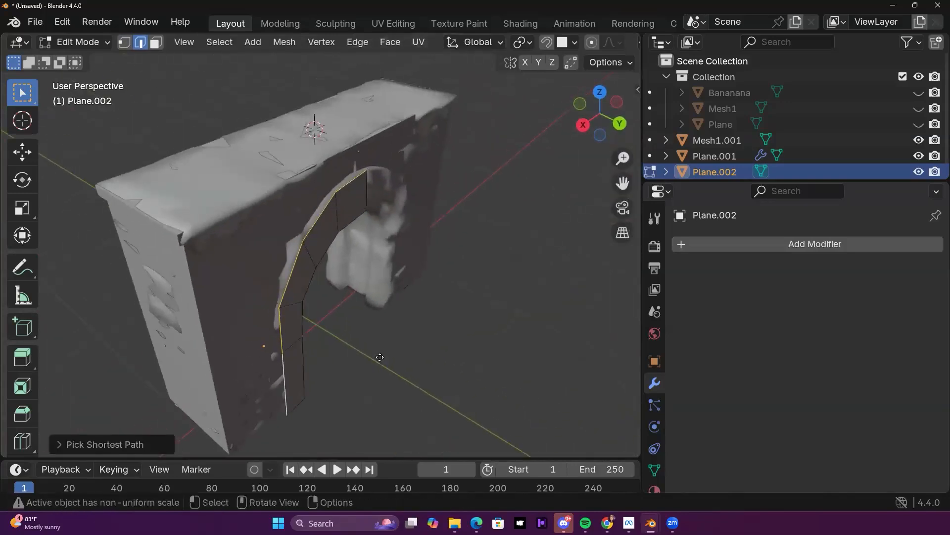
key("g")
key("y")
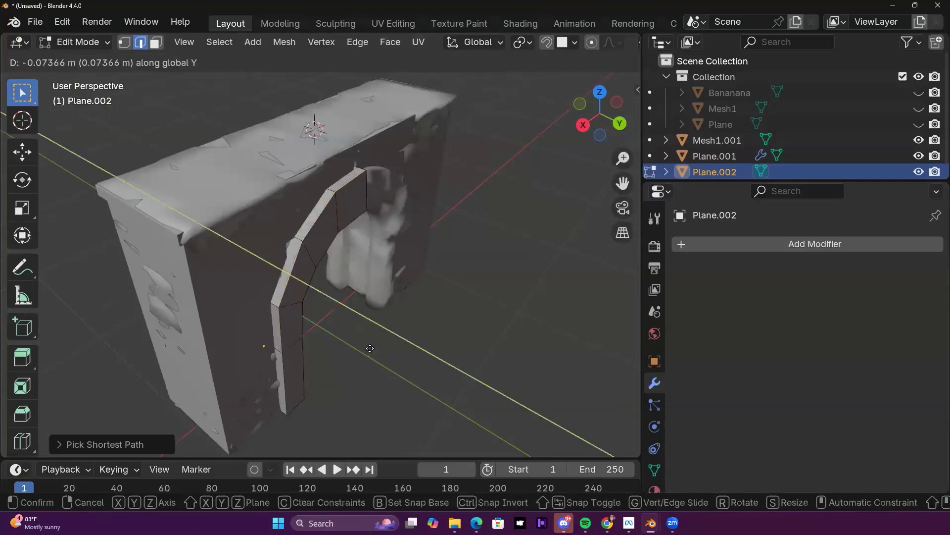
left_click(367, 345)
Step: Return to Object Mode, select both Plane.001 and Plane.002, and isolate them in local view
mouse_move(366, 345)
middle_mouse_down()
mouse_move(384, 344)
mouse_move(378, 352)
mouse_move(371, 313)
mouse_move(380, 351)
mouse_move(396, 361)
mouse_move(401, 328)
mouse_move(427, 394)
mouse_move(361, 359)
middle_mouse_up()
scroll(384, 353, "down", 4)
scroll(361, 367, "up", 3)
middle_click_drag(361, 359, 157, 198)
middle_click_drag(150, 193, 364, 242)
key("Tab")
scroll(340, 239, "down", 1)
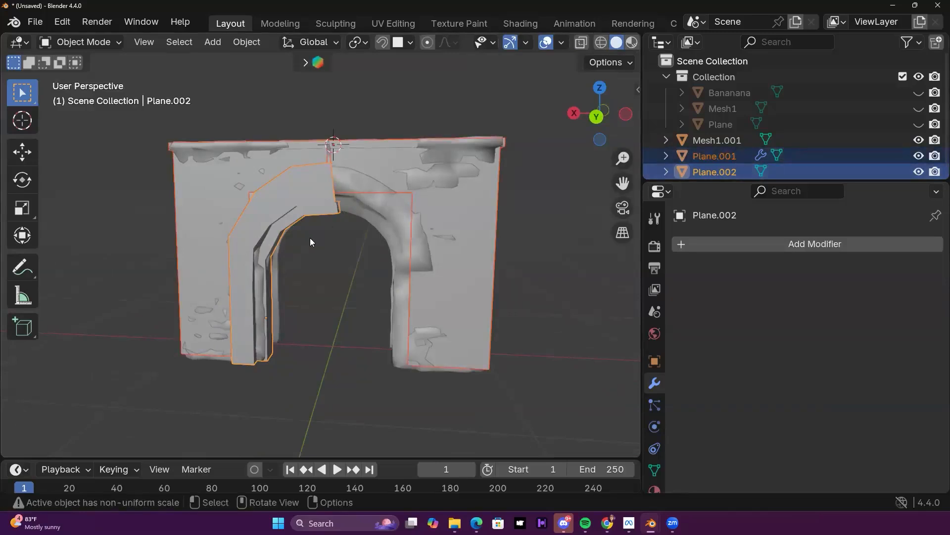
key("KP_Divide")
middle_click_drag(258, 217, 364, 278)
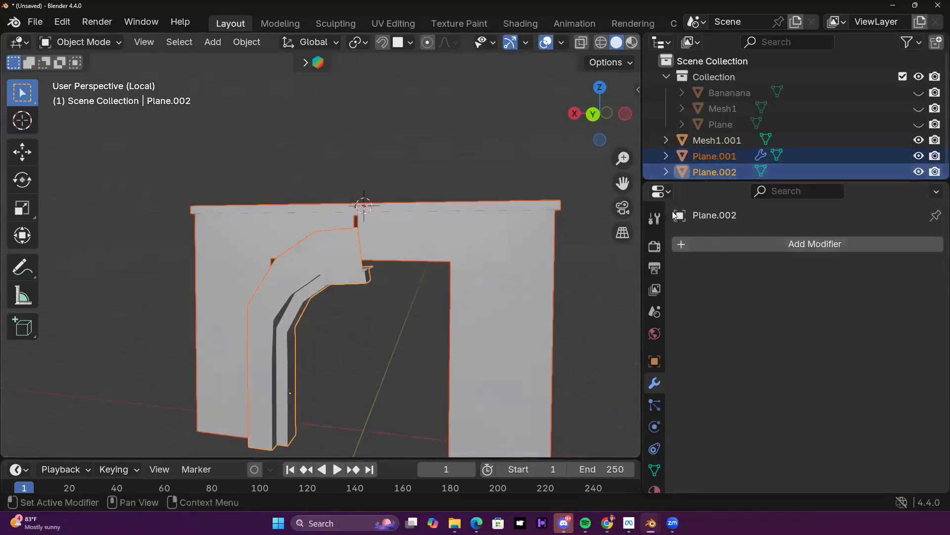
middle_click_drag(444, 287, 471, 303)
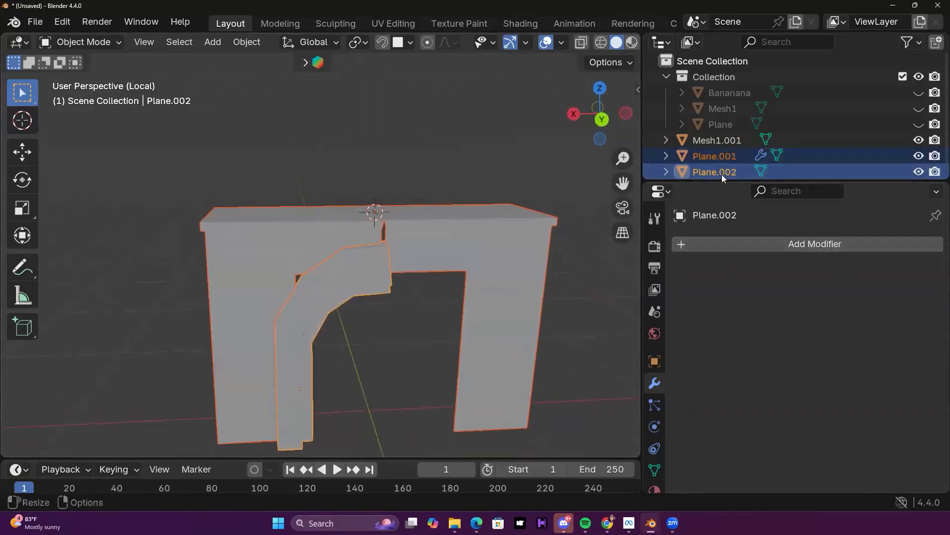
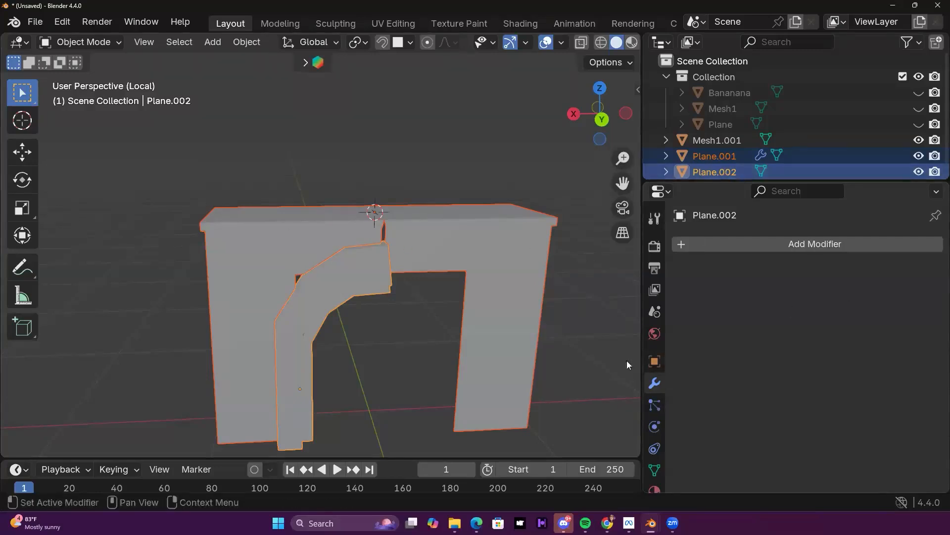
Step: Remove the Mirror modifier from the wall object Plane.001
left_click(325, 234)
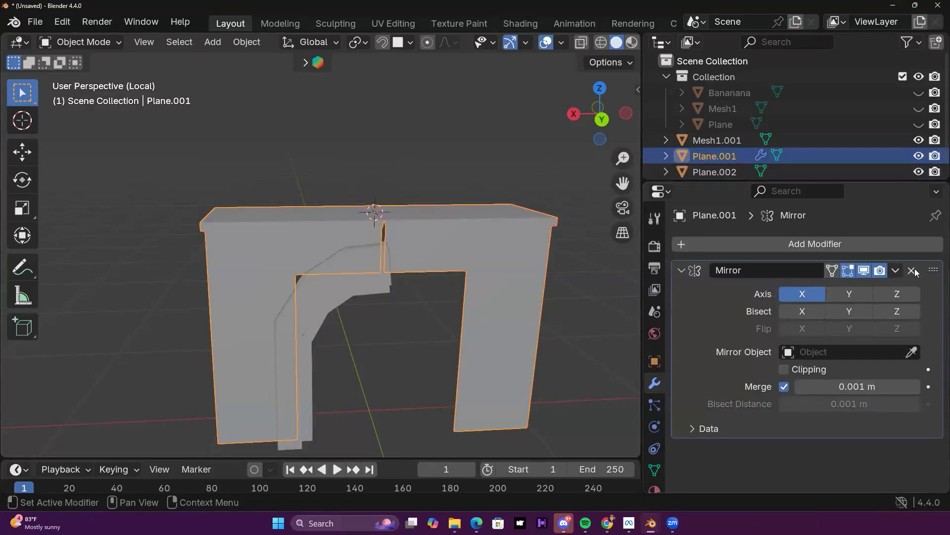
left_click(912, 270)
middle_click_drag(240, 301, 348, 303)
scroll(381, 319, "up", 4)
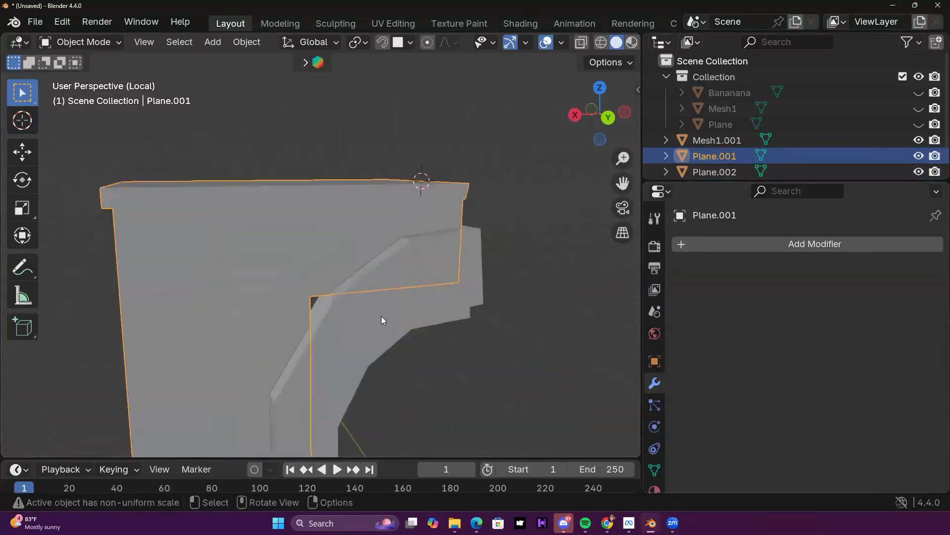
Step: Add a centred loop cut to the wall that splits its depth into front and rear halves
scroll(381, 319, "down", 4)
middle_click_drag(393, 340, 303, 243)
key("Tab")
key("ctrl+r")
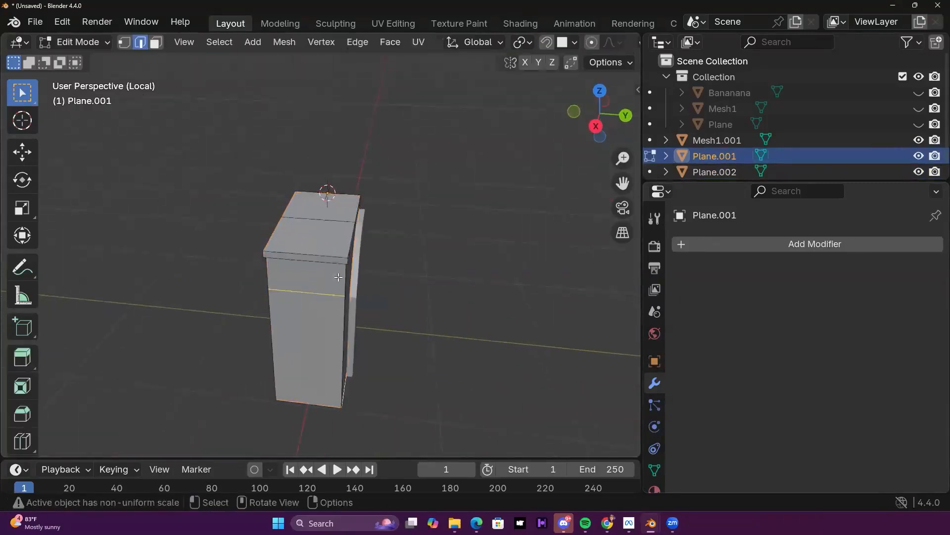
middle_click_drag(456, 282, 294, 273)
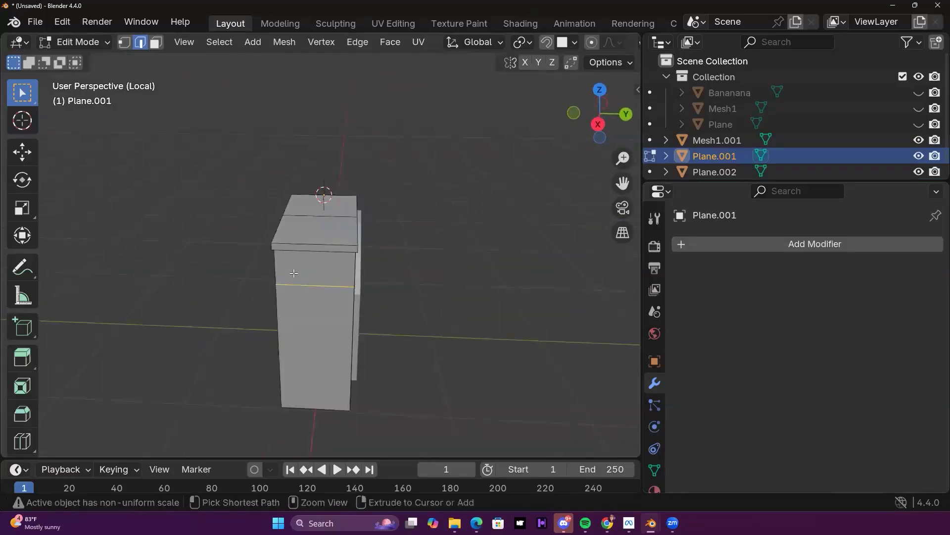
left_click(299, 270)
right_click(304, 270)
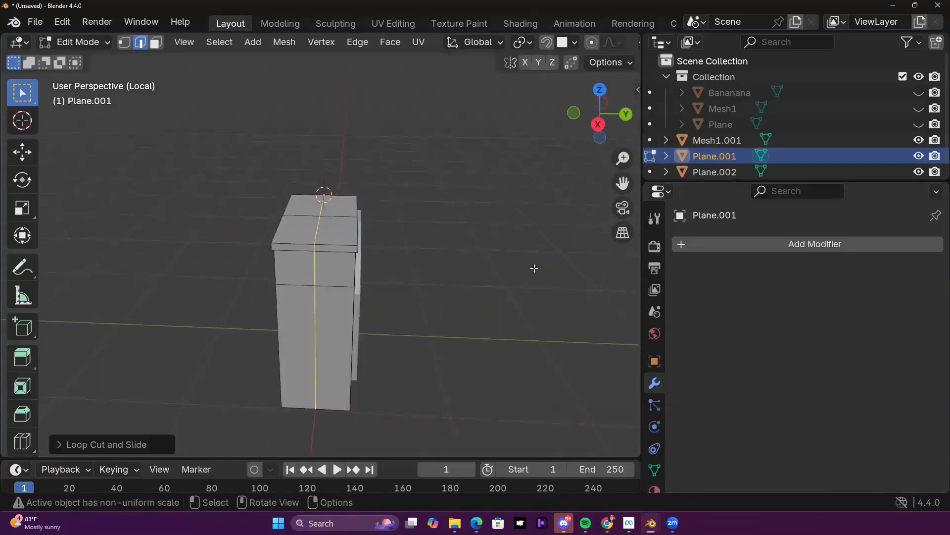
Step: Switch to face selection and delete the loop of faces on the wall's rear half, behind the centre cut
middle_click_drag(535, 268, 126, 43)
key("3")
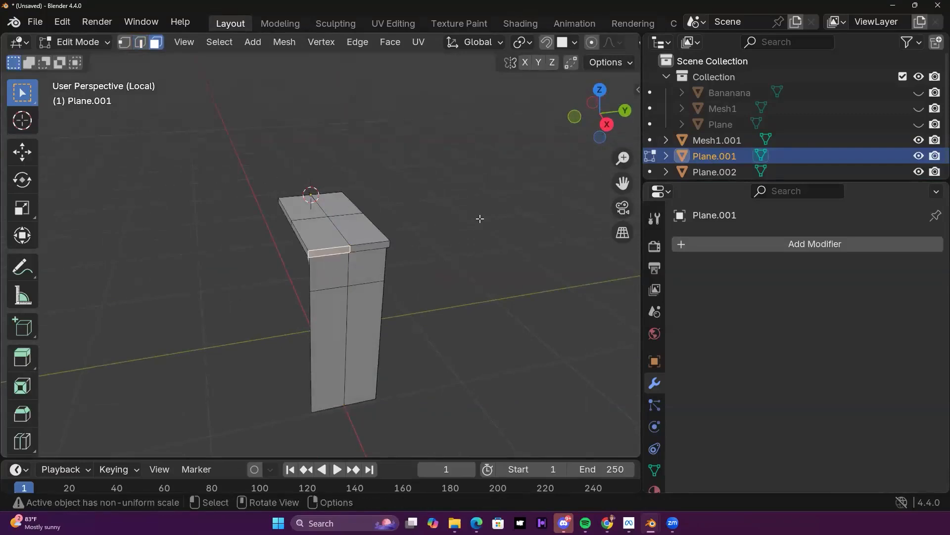
left_click(348, 251, "alt")
middle_click_drag(352, 251, 328, 232)
key("x")
left_click(319, 242)
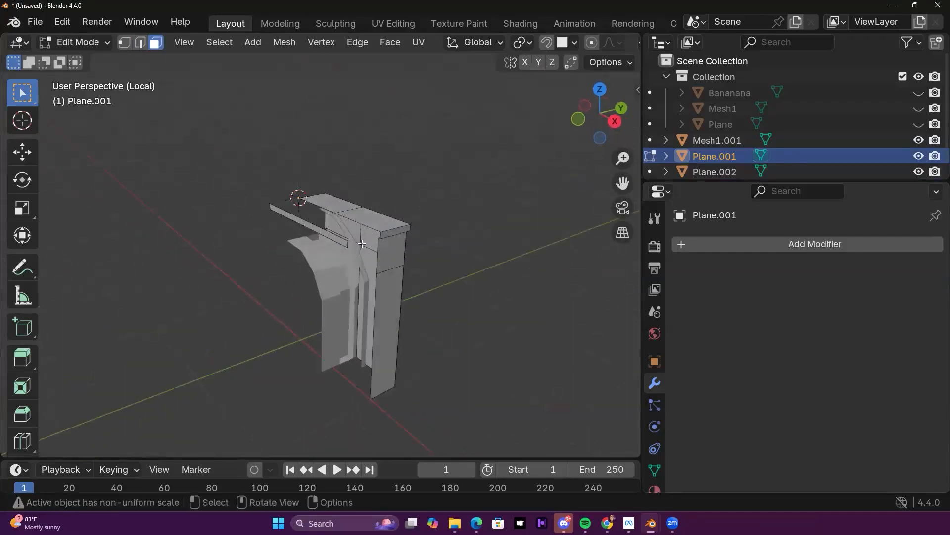
Step: Delete the leftover cornice strip and the remaining faces on the wall's rear half
left_click(326, 242)
key("x")
left_click(326, 243)
middle_click_drag(327, 242, 441, 303)
key("b")
left_click_drag(371, 128, 388, 159)
key("x")
left_click(402, 299)
middle_click_drag(431, 291, 403, 274)
Step: Edit the arch object Plane.002 and add a centred loop cut along its wide inner wall strip
key("Tab")
middle_click_drag(488, 273, 360, 278)
left_click(361, 318)
key("Tab")
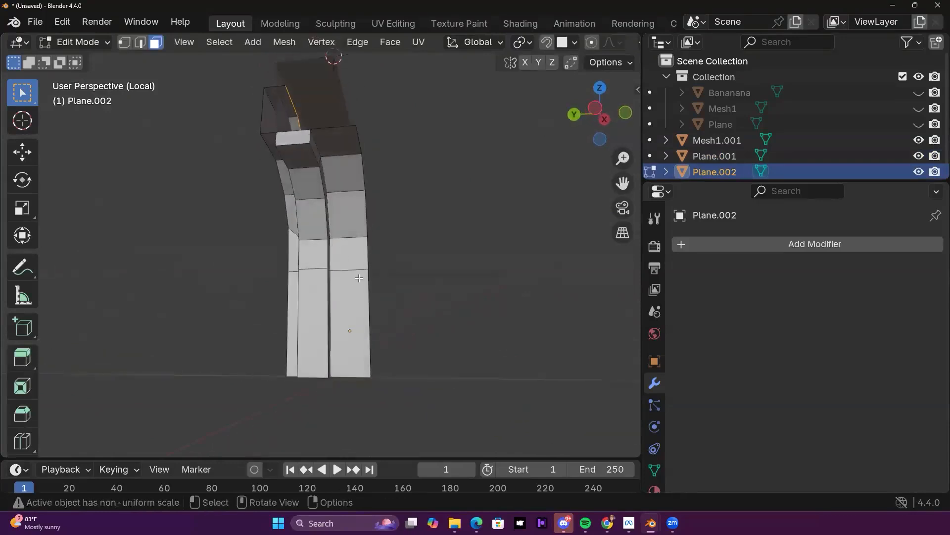
left_click(356, 223, "shift")
left_click(348, 176, "shift")
mouse_move(458, 262)
middle_mouse_down()
mouse_move(462, 251)
mouse_move(459, 303)
mouse_move(451, 262)
middle_mouse_up()
left_click(505, 324)
middle_click_drag(555, 325, 353, 367)
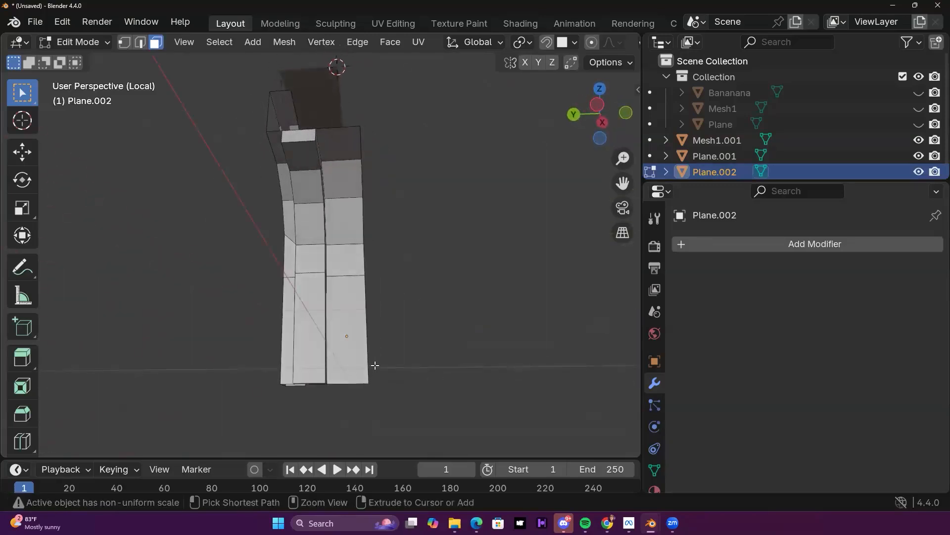
key("ctrl+r")
left_click(355, 385)
right_click(360, 384)
middle_click_drag(446, 400, 438, 321)
Step: Select the rear half of the arch's inner wall strip from crown to foot and delete its faces
left_click(157, 43)
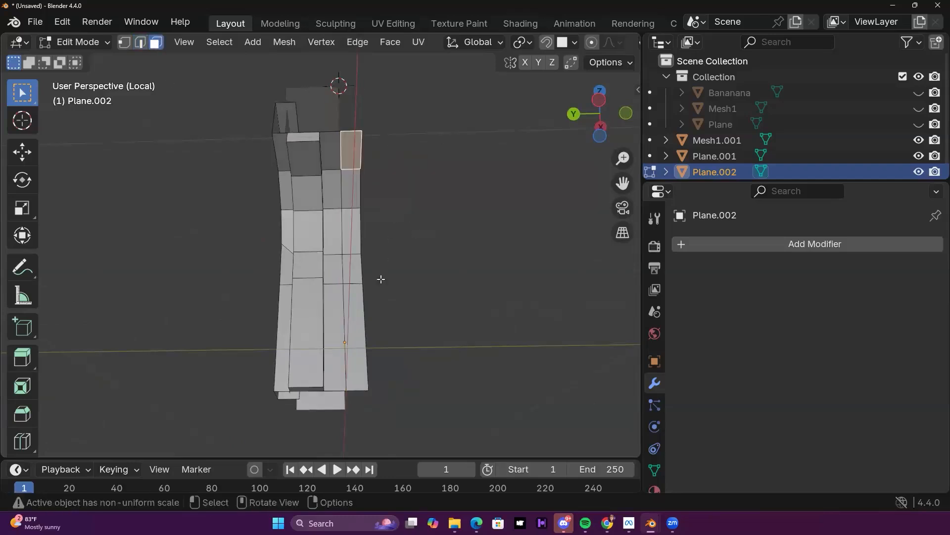
left_click(358, 361, "ctrl")
key("x")
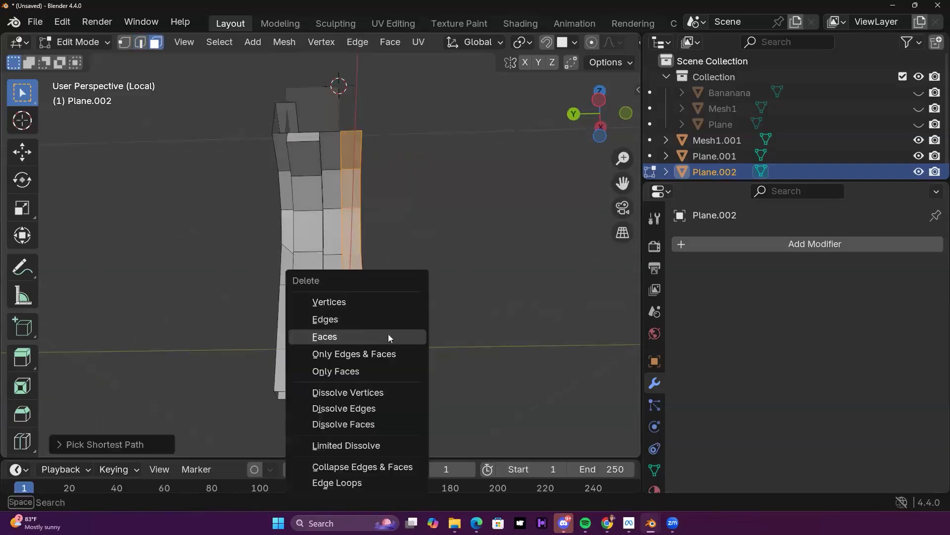
left_click(368, 336)
middle_click_drag(441, 316, 589, 351)
scroll(357, 317, "down", 2)
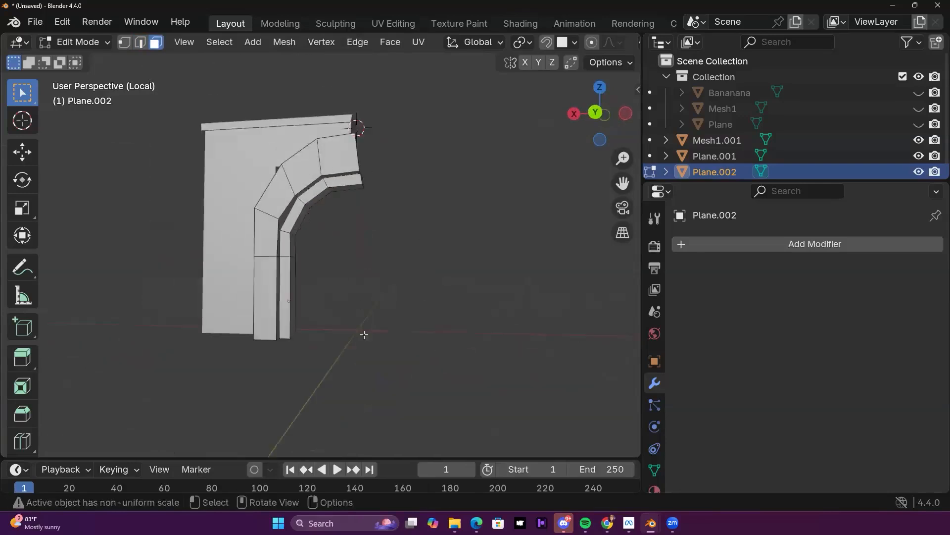
middle_click_drag(363, 334, 393, 371)
scroll(349, 287, "up", 1)
middle_click_drag(320, 260, 370, 356, "shift")
mouse_move(313, 283)
middle_mouse_down()
mouse_move(365, 341)
mouse_move(311, 284)
middle_mouse_up()
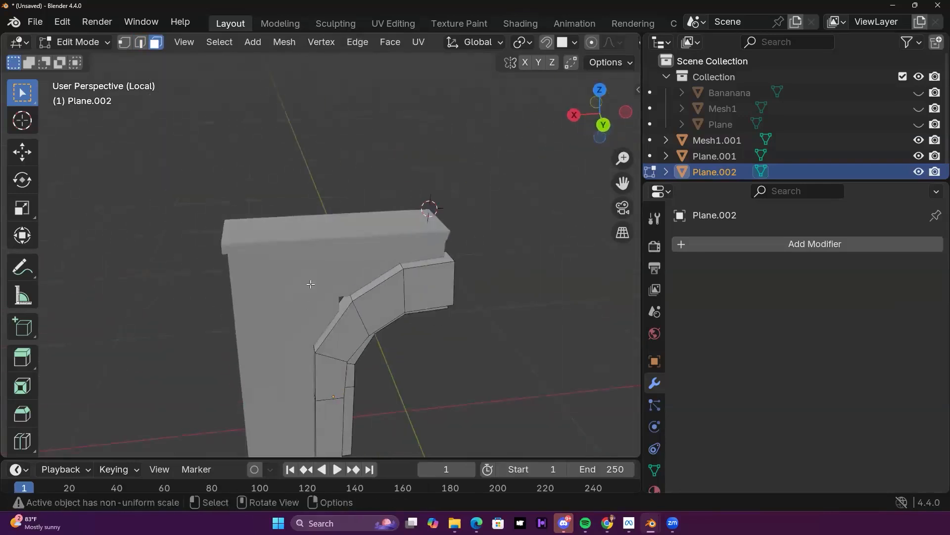
Step: Edit the wall object Plane.001 in edge selection and lower its horizontal edges level with the opening slightly along Z
key("Tab")
left_click(362, 306)
middle_click_drag(363, 306, 325, 276)
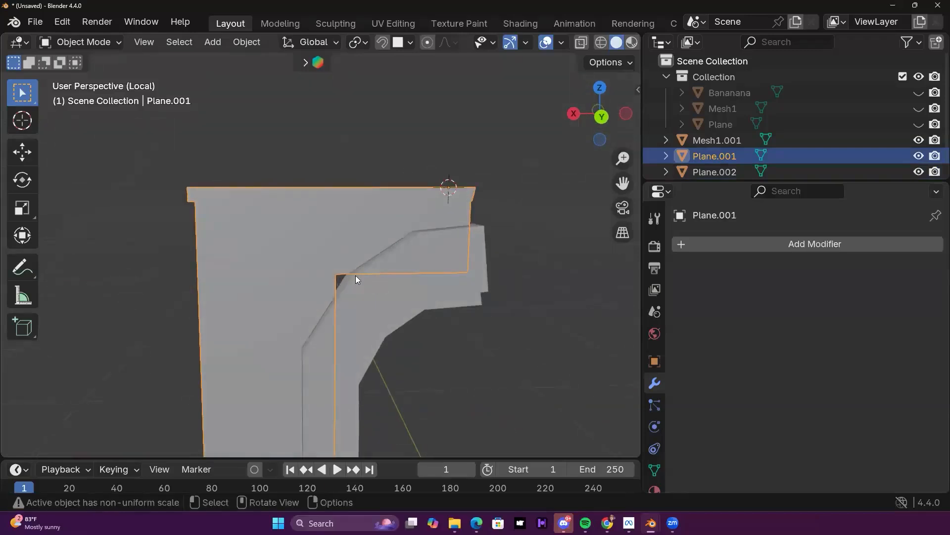
key("Tab")
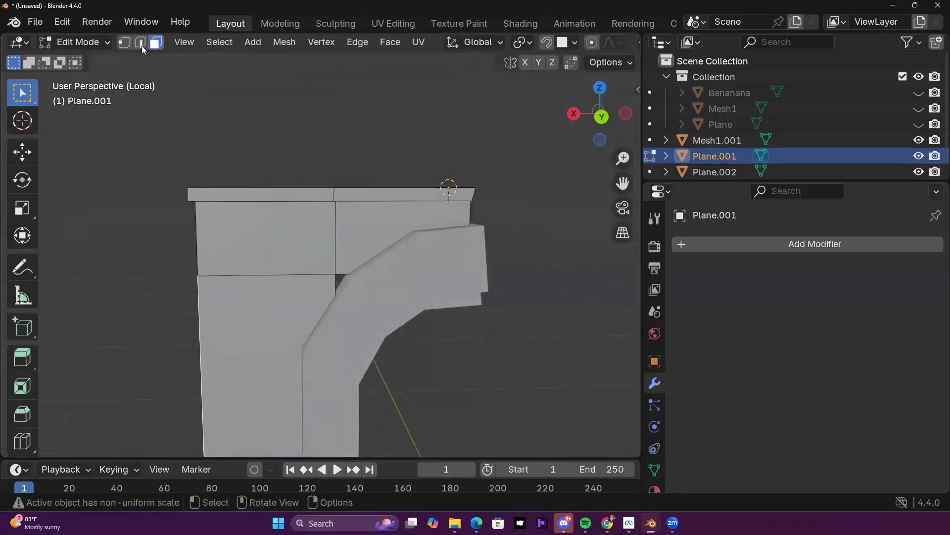
key("2")
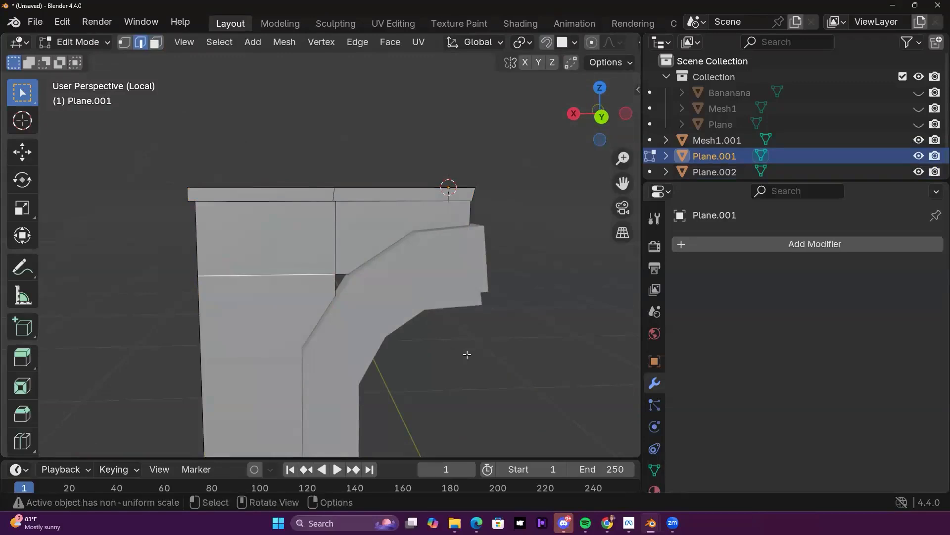
middle_click_drag(467, 355, 347, 292)
middle_click_drag(552, 370, 412, 360)
middle_click_drag(241, 299, 317, 303)
left_click(311, 291, "shift")
middle_click_drag(533, 378, 461, 377)
middle_click_drag(461, 377, 296, 311, "shift")
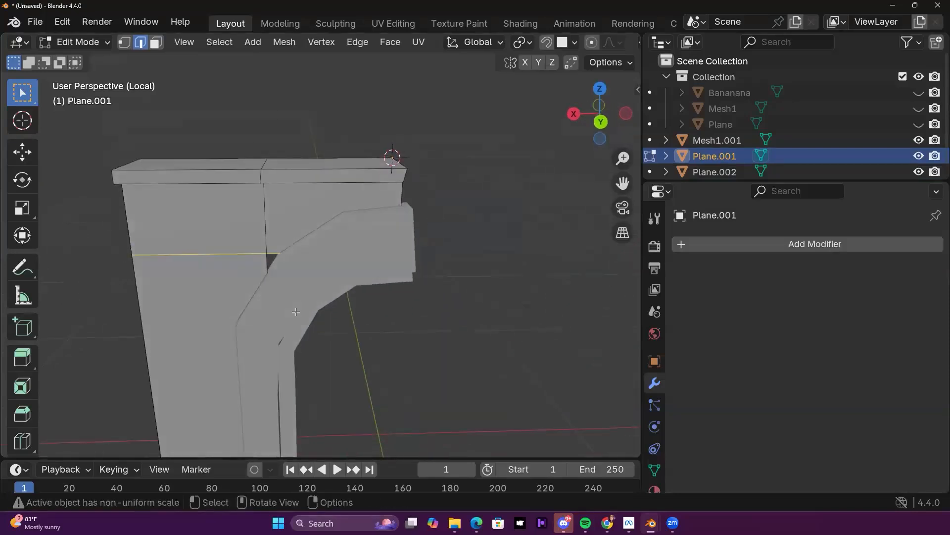
key("g")
key("z")
left_click(304, 318)
Step: Select the vertical seam edges running from the opening's corner up through the wall and cornice
middle_click_drag(303, 319, 267, 234)
left_click(260, 181)
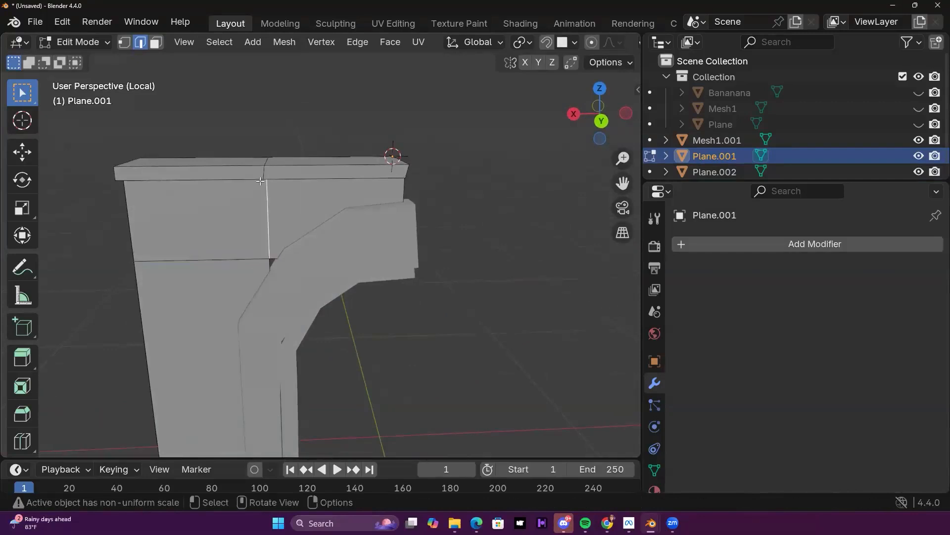
middle_click_drag(405, 292, 341, 266)
key("ctrl+z")
scroll(287, 160, "up", 5)
middle_click_drag(288, 160, 359, 340)
middle_click_drag(359, 339, 374, 110)
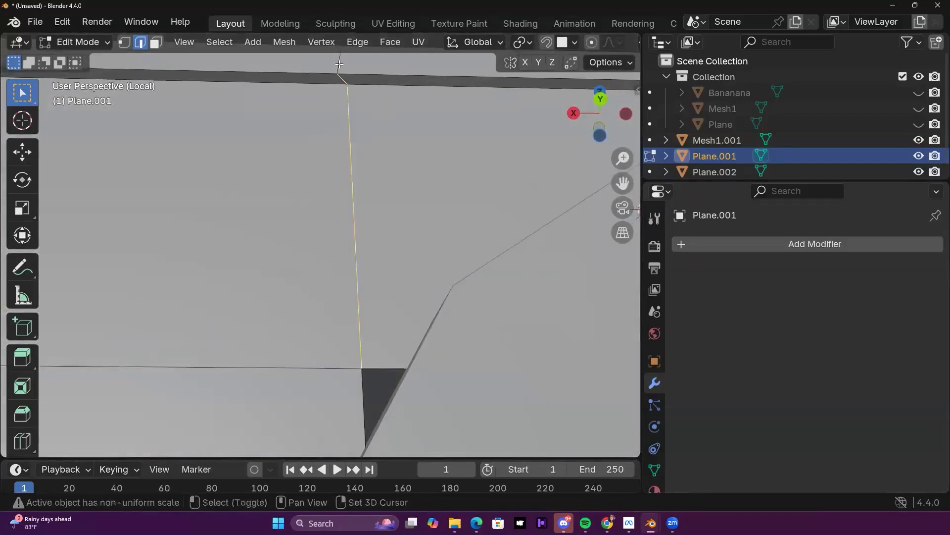
scroll(367, 215, "down", 8)
middle_click_drag(376, 297, 388, 64)
middle_click_drag(388, 210, 397, 250)
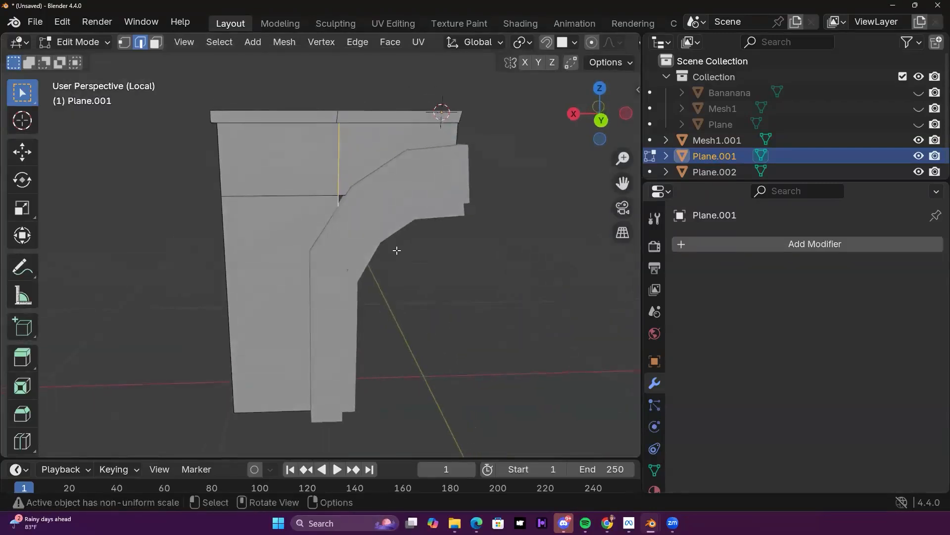
key("x")
key("Escape")
key("g")
key("x")
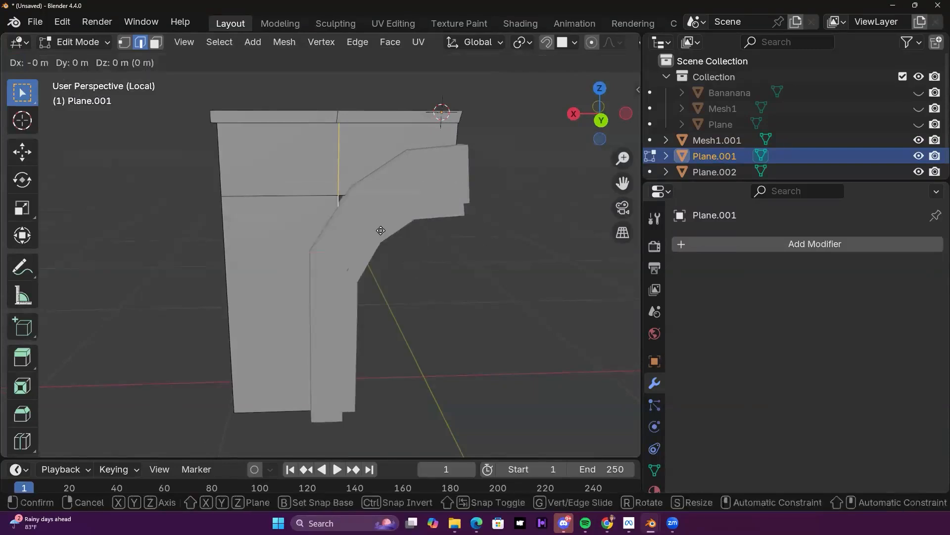
left_click(426, 255)
Step: Straighten the selected wall and cornice seam by scaling its edges to 0 along X
middle_click_drag(426, 254, 380, 271)
left_click(439, 225)
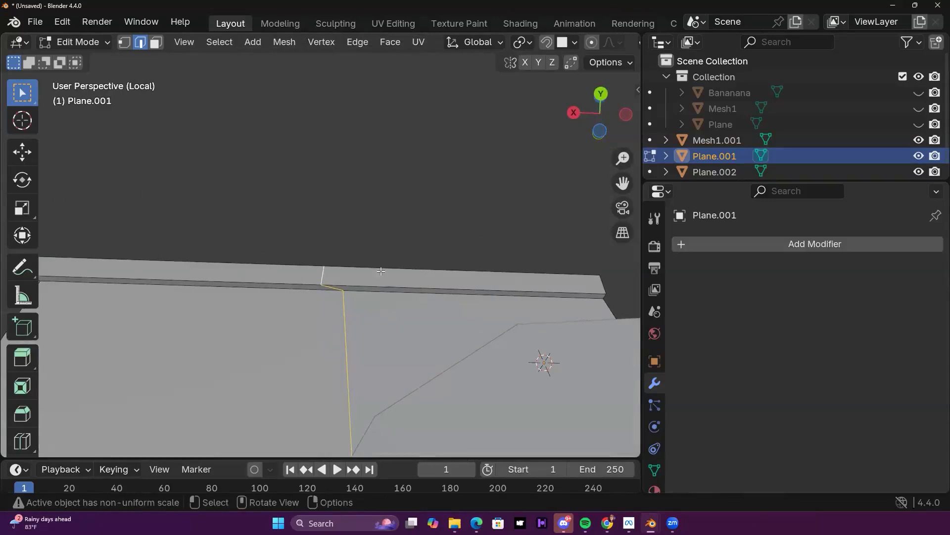
type("sx")
type("0")
key("Return")
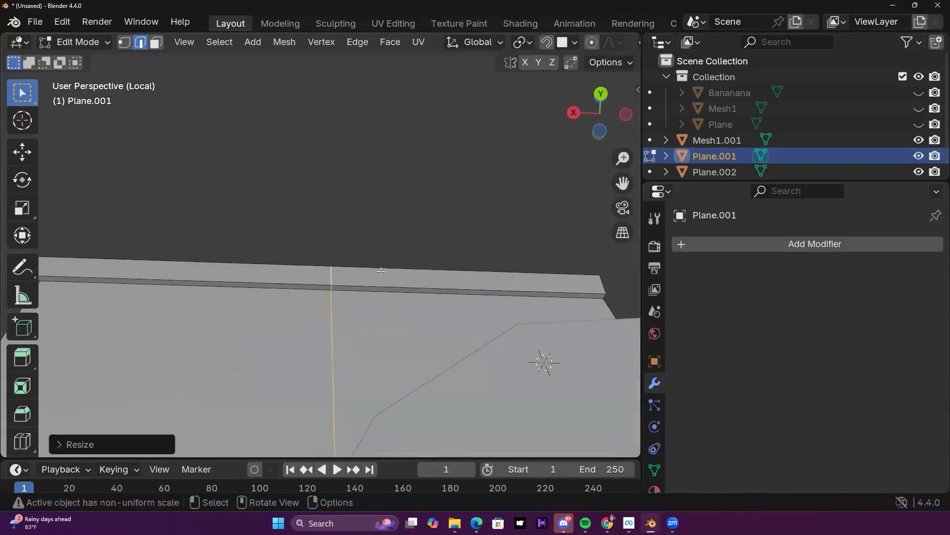
Step: Move the straightened seam edges about -0.032 m along X toward the surround's outer corner
scroll(372, 321, "down", 4)
middle_click_drag(392, 421, 391, 453)
middle_click_drag(321, 336, 321, 283, "shift")
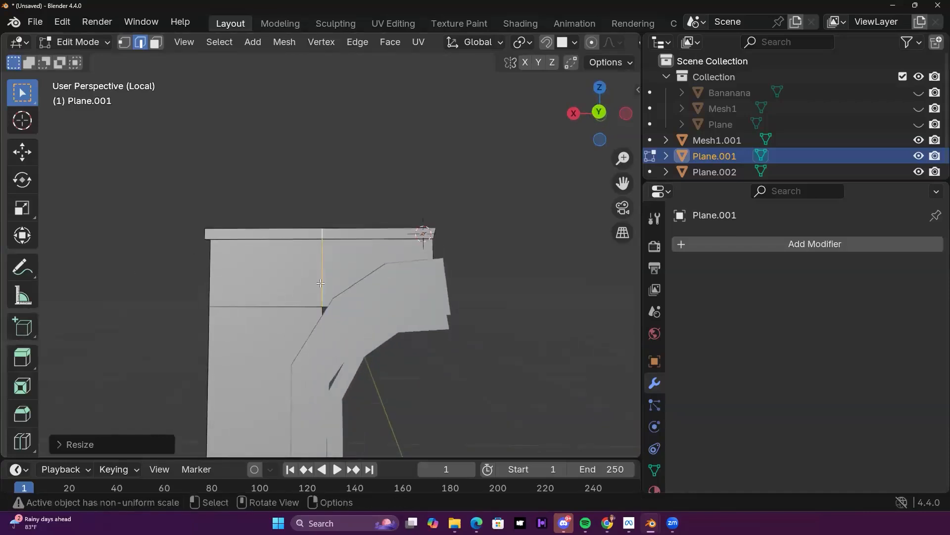
scroll(356, 335, "up", 2)
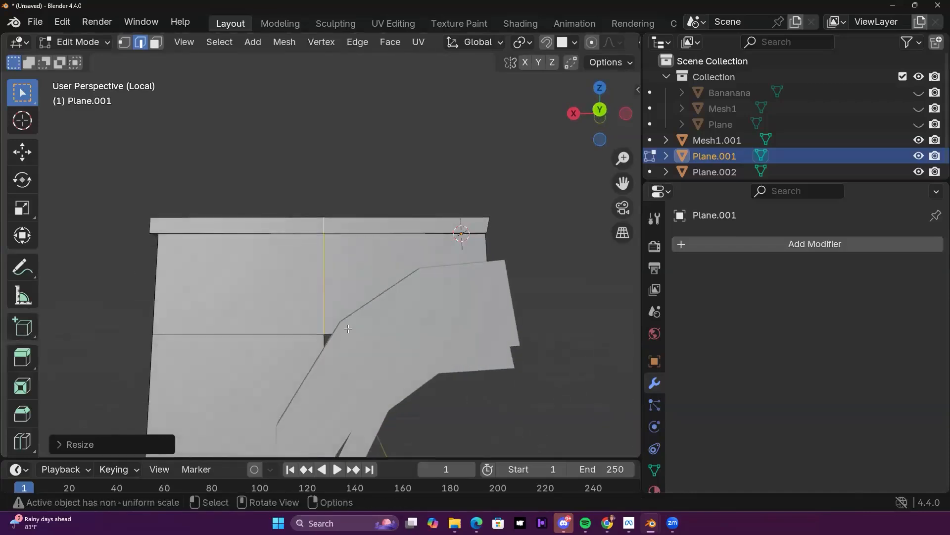
key("g")
key("x")
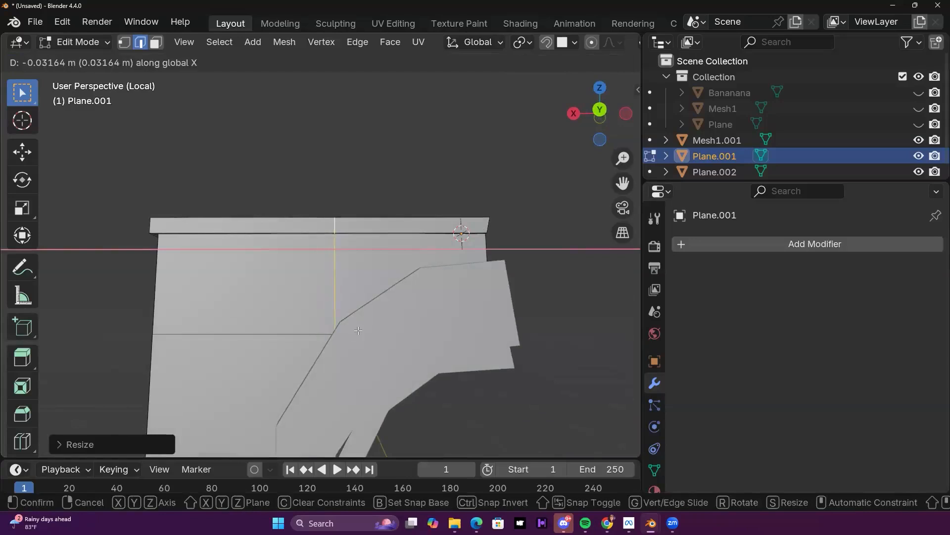
left_click(358, 330)
Step: Nudge the seam edges along X to refine where they meet the surround's outer edge
scroll(442, 373, "down", 4)
middle_click_drag(441, 373, 382, 329)
scroll(367, 382, "up", 4)
key("g")
key("x")
left_click(381, 325)
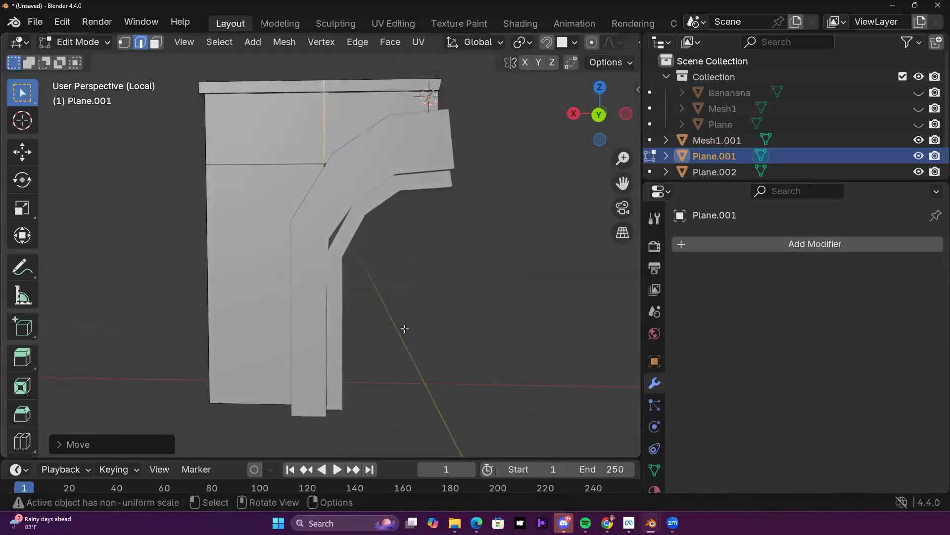
Step: Select the wall's horizontal seam edges and move them along Z toward the surround's outer corner
middle_click_drag(405, 327, 412, 335)
left_click(289, 167)
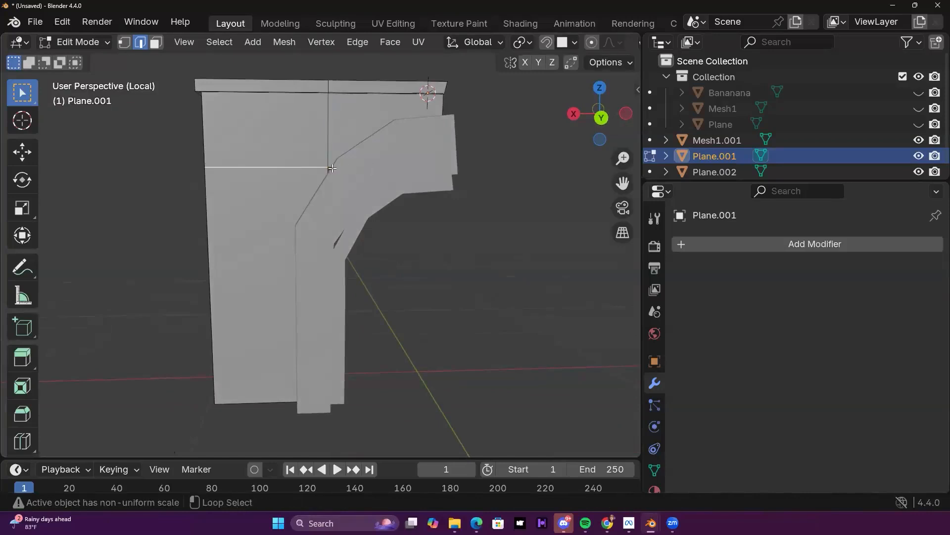
middle_click_drag(253, 216, 444, 232)
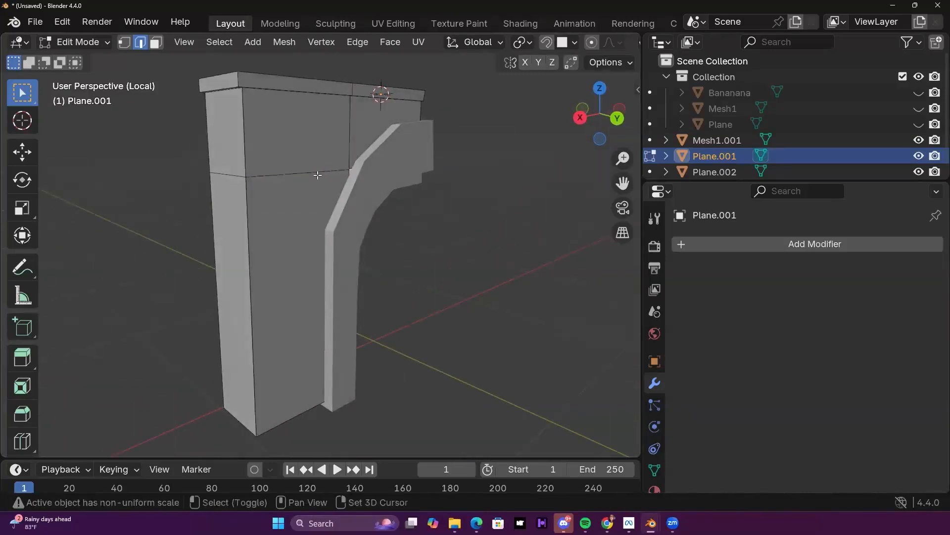
key("g")
key("z")
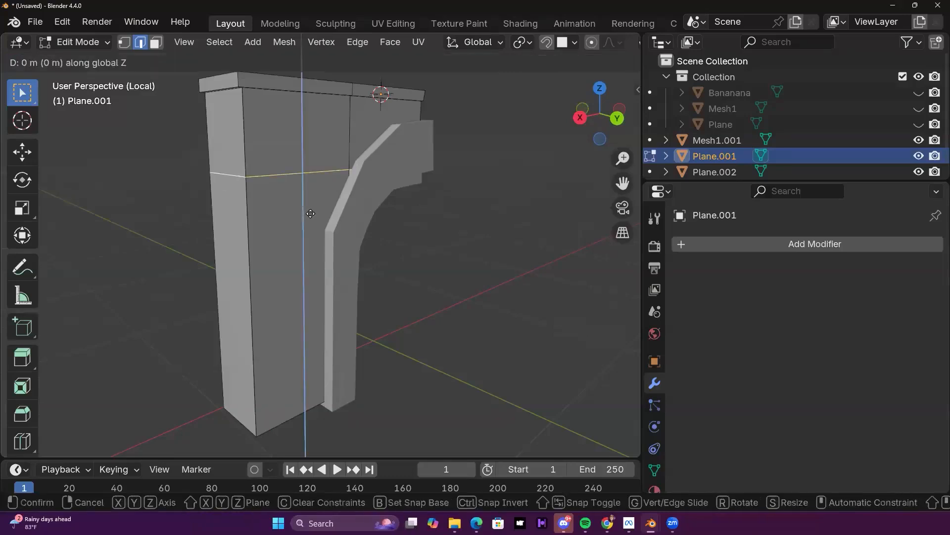
left_click(314, 219)
middle_click_drag(501, 255, 467, 320)
Step: Switch to editing the arch surround and delete the faces capping its upper end at the arch centre
key("Tab")
middle_click_drag(483, 212, 319, 258)
left_click(416, 191)
scroll(406, 296, "up", 2)
key("Tab")
middle_click_drag(354, 301, 337, 293)
key("3")
key("x")
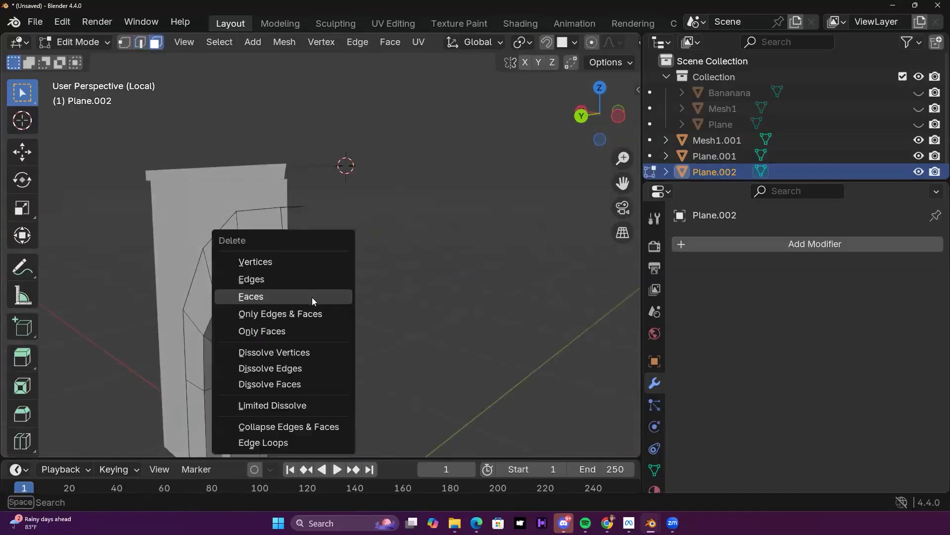
left_click(324, 296)
Step: Select the open edges at the surround's upper end and flatten them by scaling to 0 along X
middle_click_drag(465, 294, 336, 252)
left_click(140, 43)
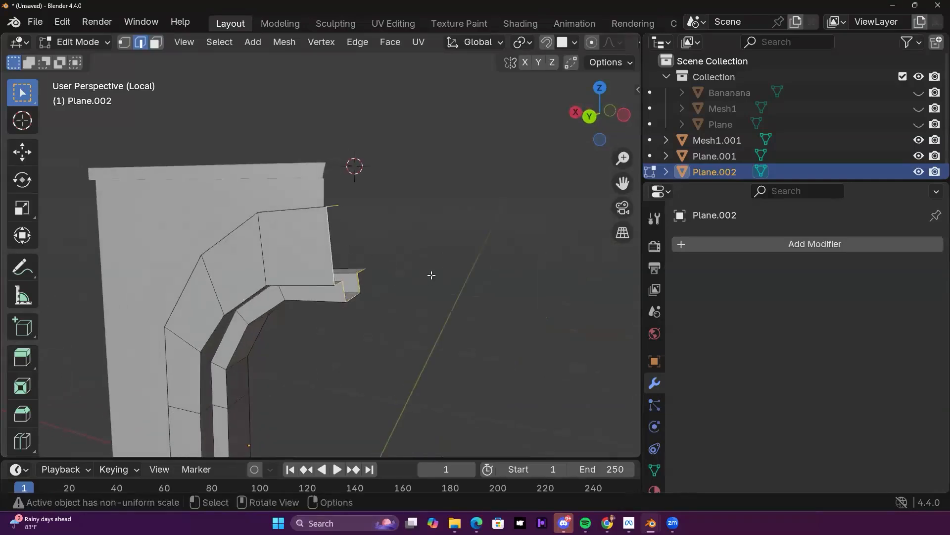
middle_click_drag(432, 275, 467, 272)
scroll(465, 271, "up", 2)
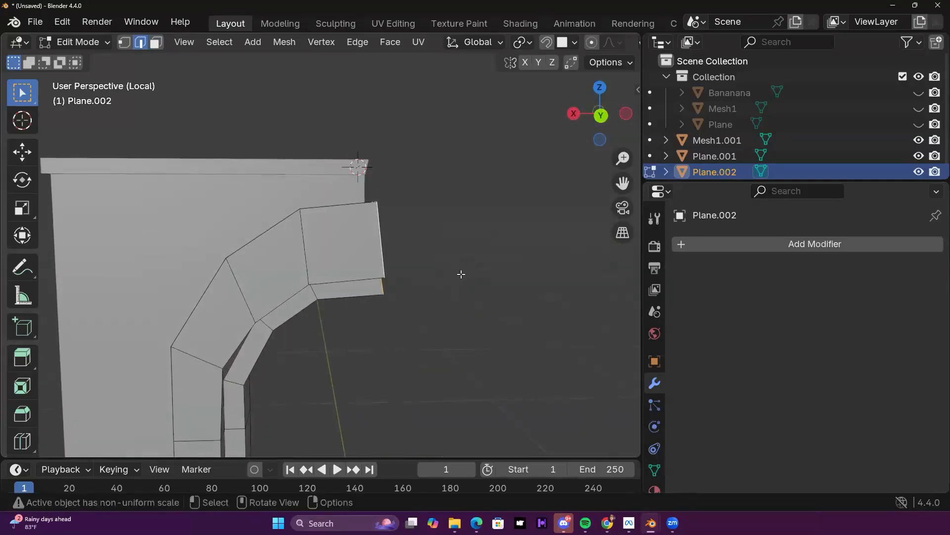
key("s")
key("x")
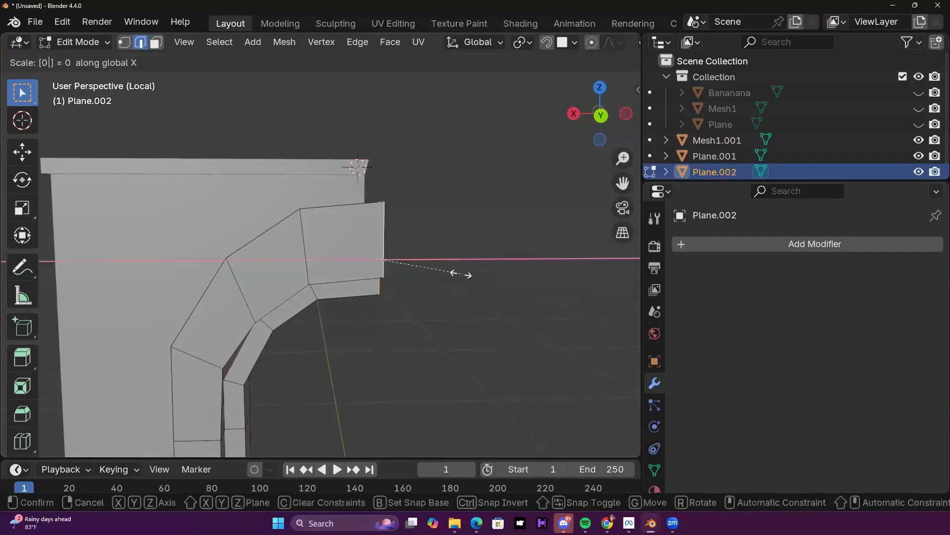
key("Return")
Step: Switch to editing the wall, select its end edges with the cornice's, and straighten them by scaling along X
middle_click_drag(504, 313, 301, 228)
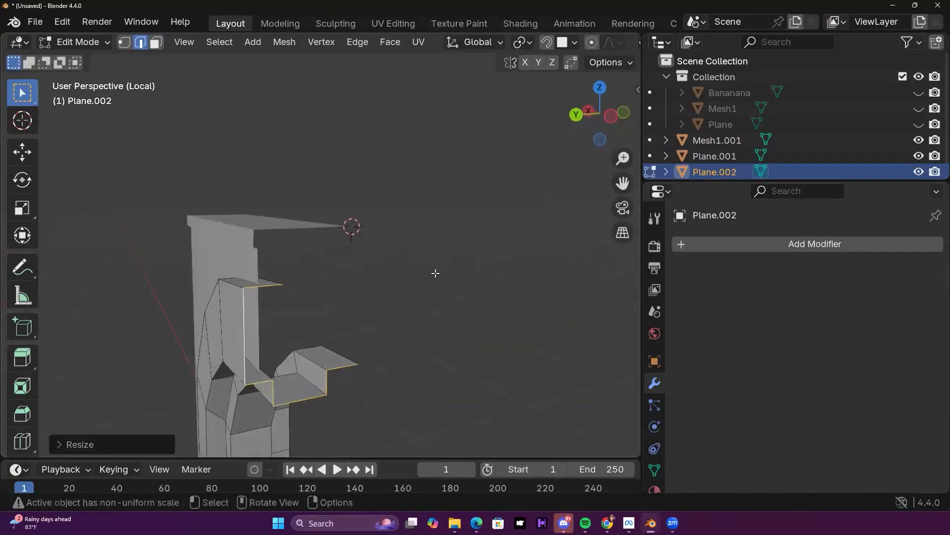
middle_click_drag(435, 273, 377, 227)
middle_click_drag(344, 255, 315, 233)
key("Tab")
left_click(319, 235)
key("Tab")
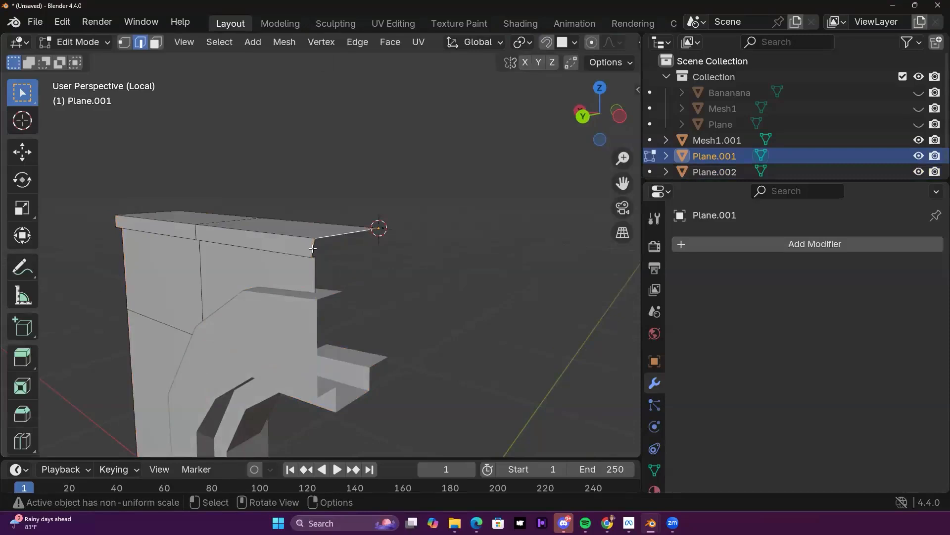
middle_click_drag(360, 286, 450, 254)
scroll(462, 289, "down", 5)
middle_click_drag(460, 293, 457, 287)
key("s")
key("x")
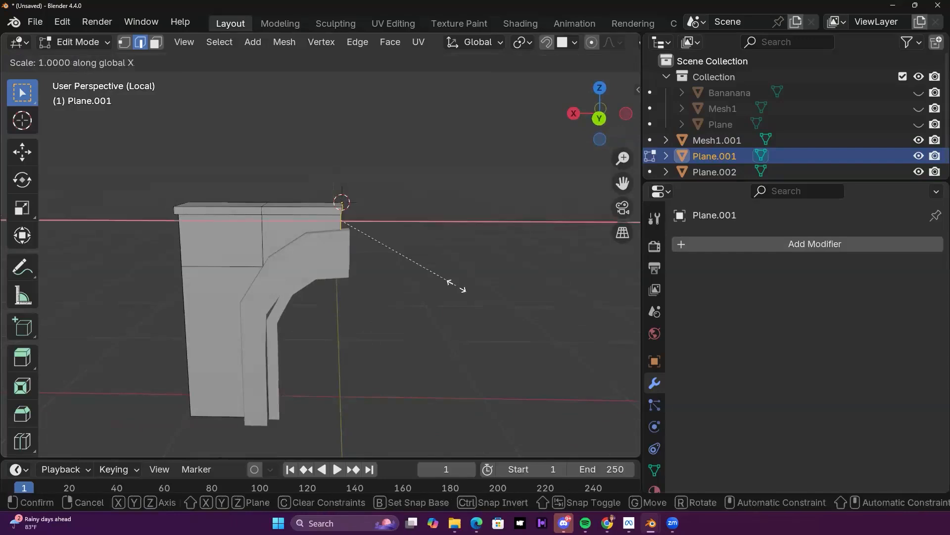
key("Return")
Step: Enable snapping with the Vertex target and move the wall and cornice end edges along X onto the surround's end
scroll(508, 228, "up", 5)
middle_click_drag(507, 230, 427, 297, "shift")
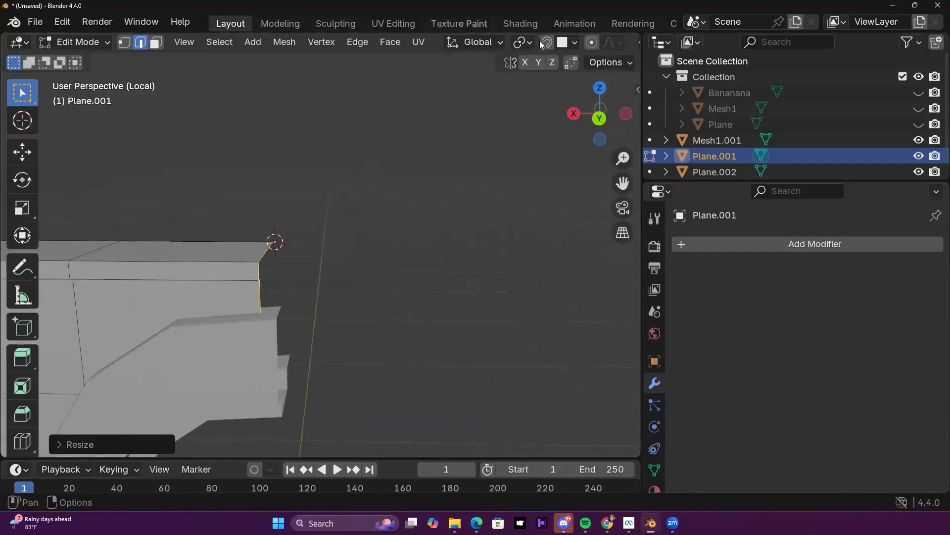
left_click(575, 43)
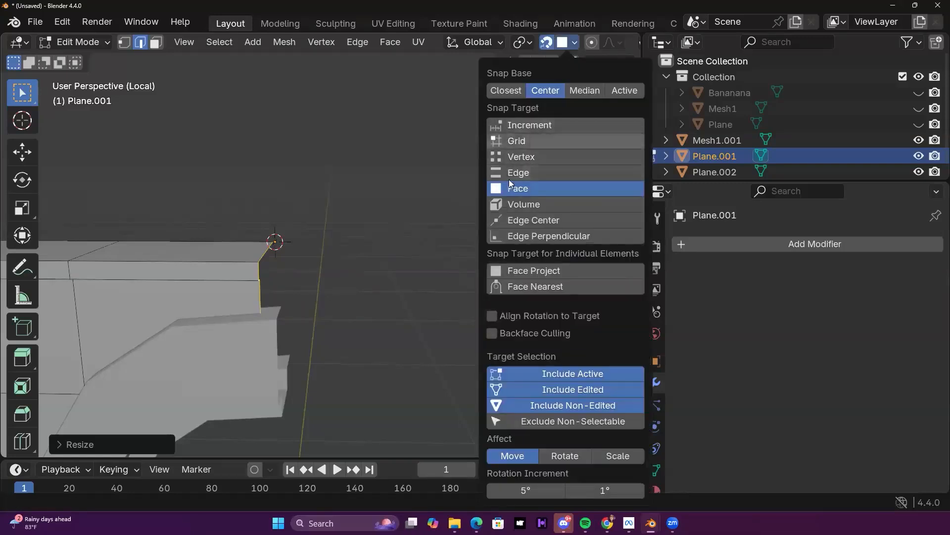
left_click(515, 156)
key("g")
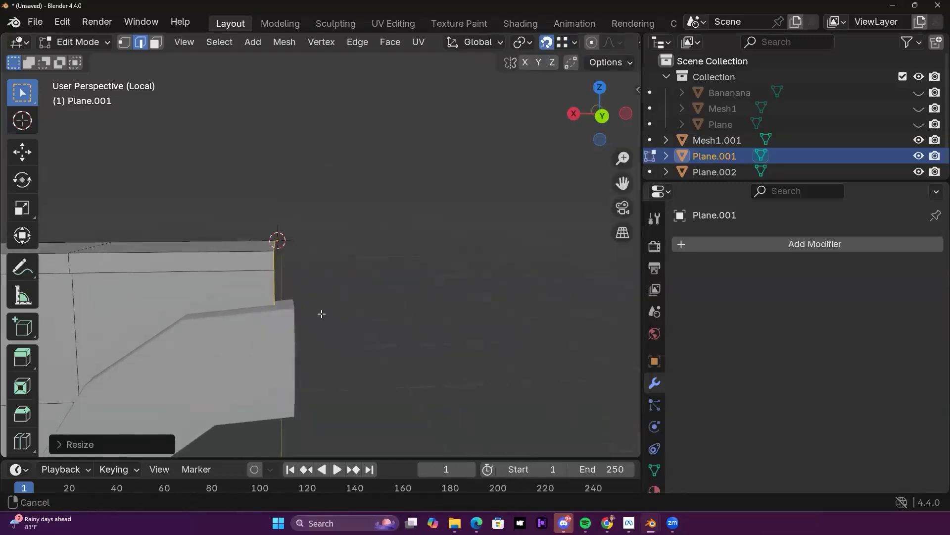
middle_click_drag(321, 314, 327, 282, "shift")
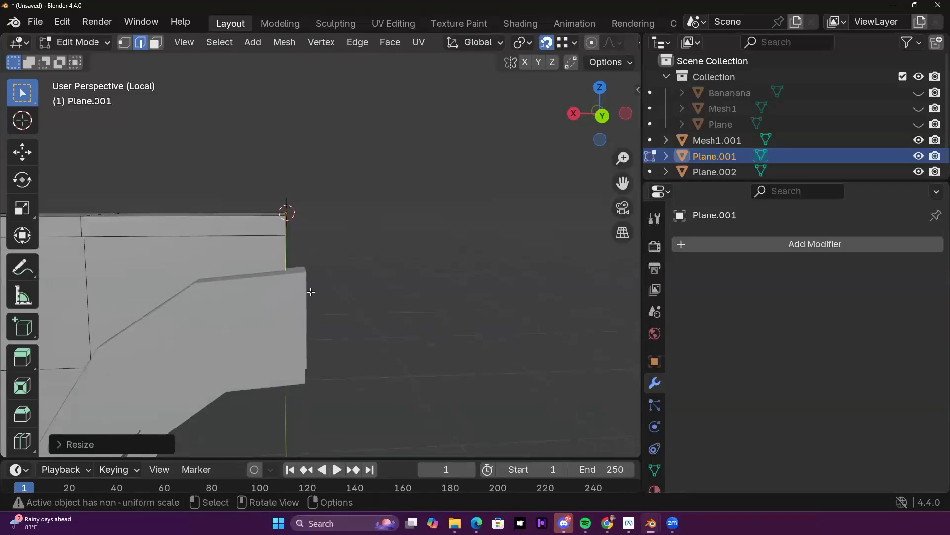
key("g")
key("x")
left_click(328, 282)
middle_click_drag(329, 282, 168, 32)
middle_click_drag(442, 330, 443, 253)
Step: Switch back to editing the surround and delete the faces closing the underside of its vertical leg
key("Tab")
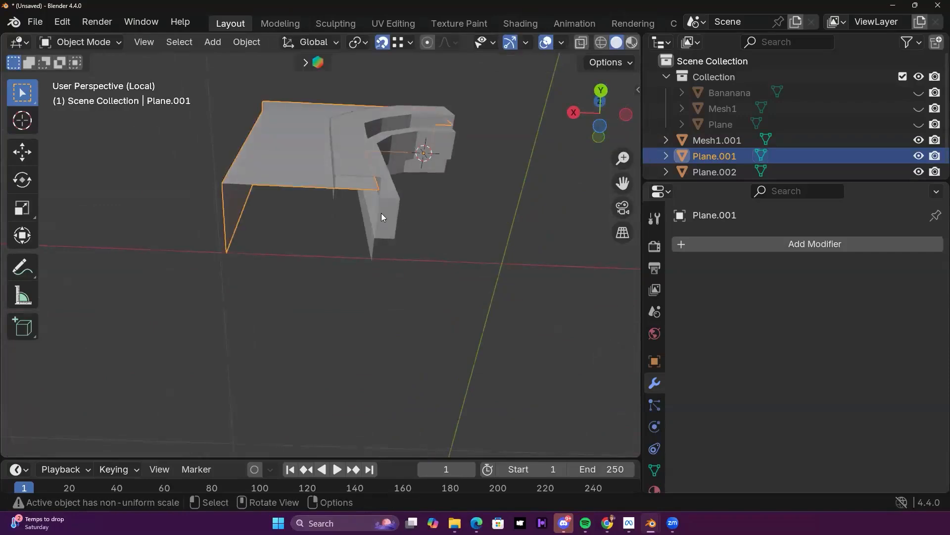
left_click(382, 213)
key("x")
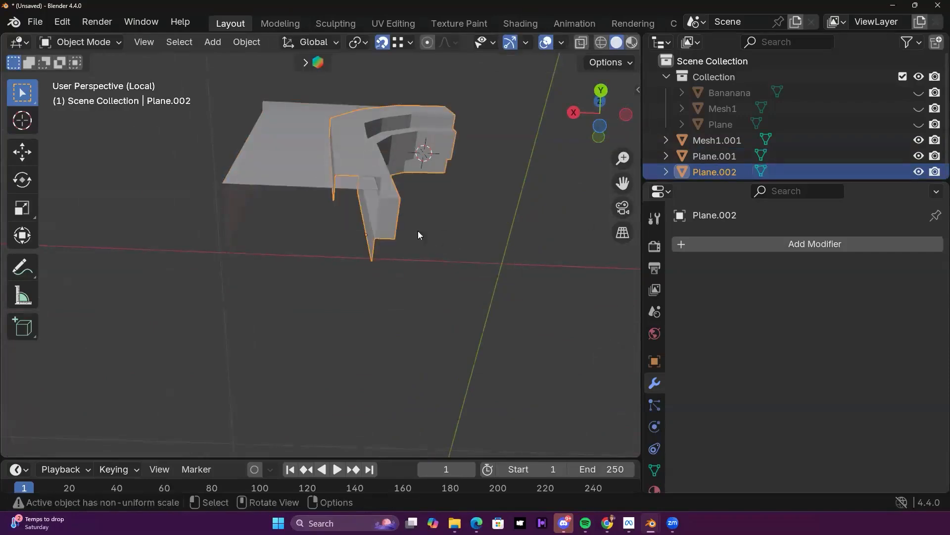
left_click(418, 231)
left_click(394, 208)
middle_click_drag(457, 234, 474, 243)
key("Tab")
left_click(381, 203)
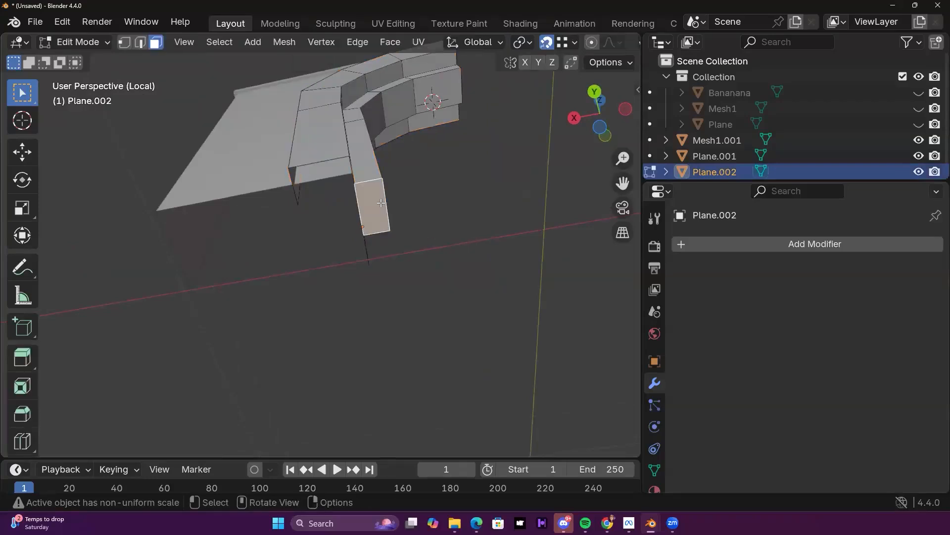
key("x")
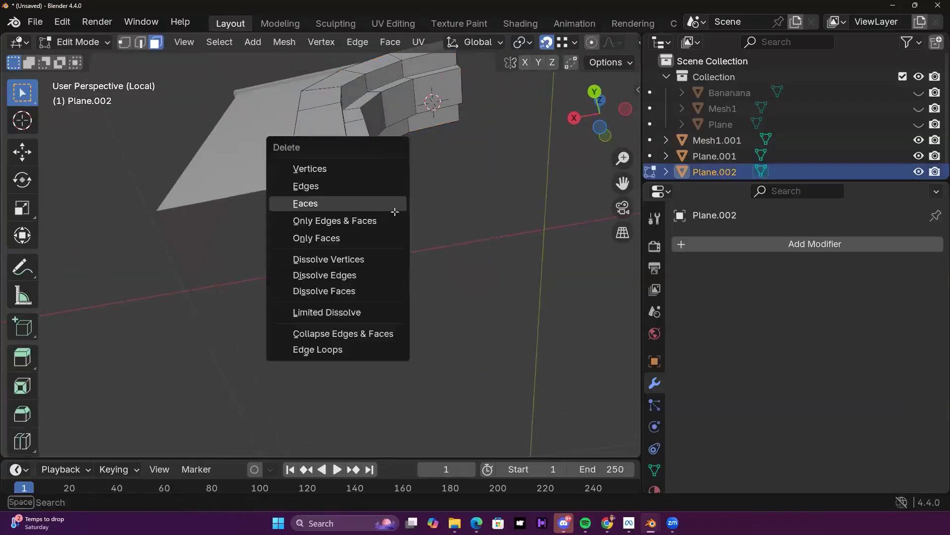
left_click(381, 203)
Step: Select the open bottom edges of the surround's leg and move them along Z, snapping to the wall's base
middle_click_drag(460, 291, 458, 263)
left_click(141, 43)
middle_click_drag(541, 343, 533, 322)
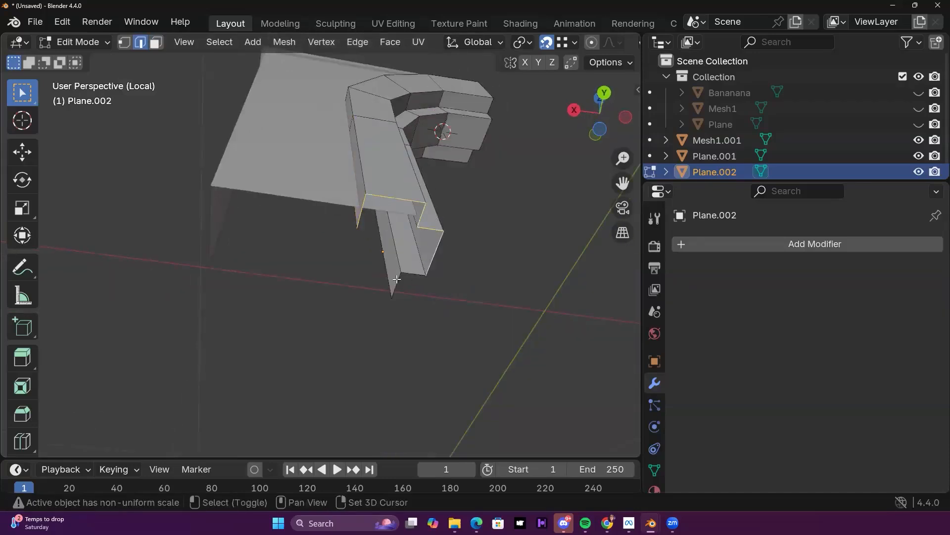
middle_click_drag(478, 283, 386, 346)
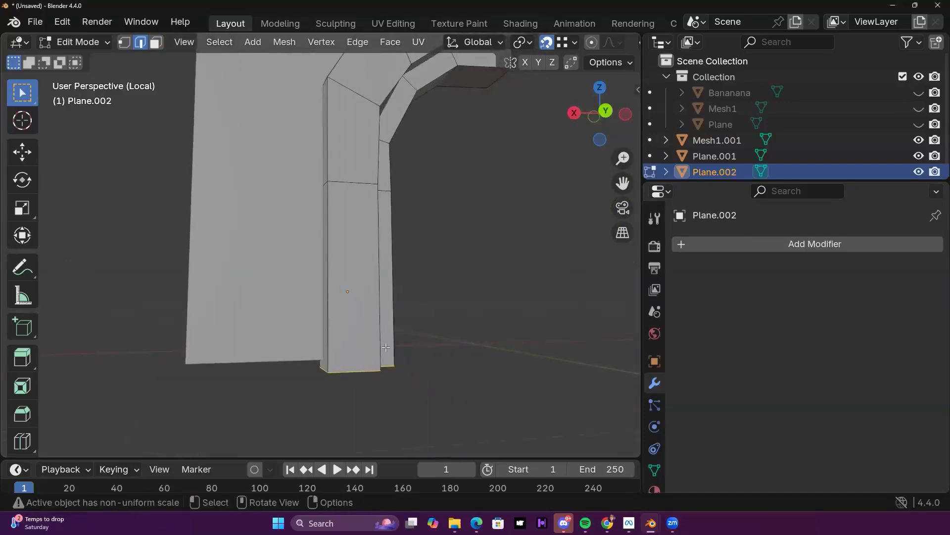
key("g")
key("z")
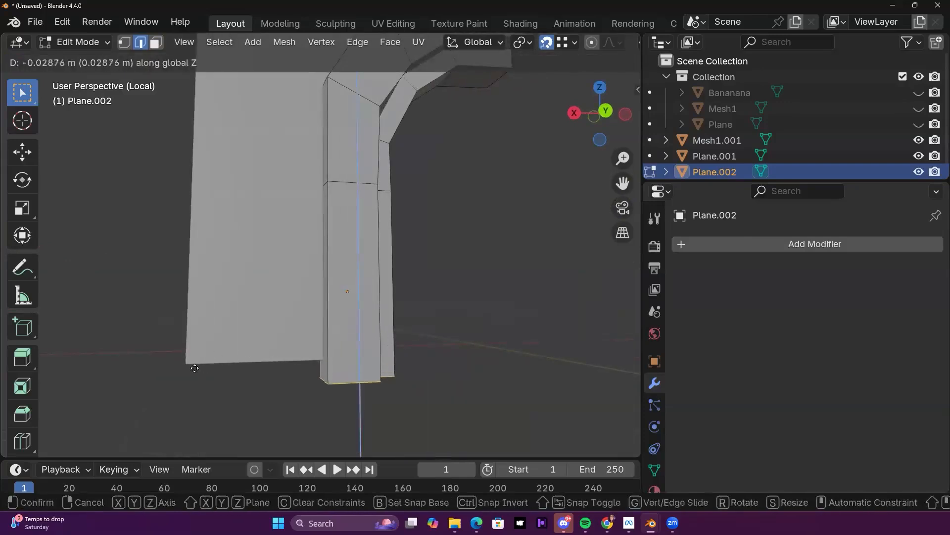
left_click(484, 320)
middle_click_drag(483, 320, 433, 329)
Step: Select the surround and the wall together and join them into one object
key("Tab")
scroll(444, 319, "down", 4)
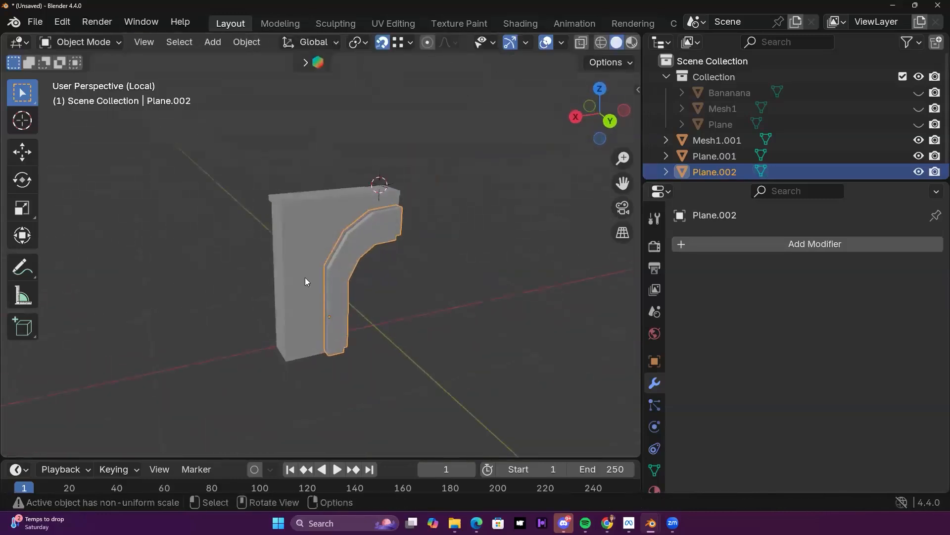
left_click(305, 277, "shift")
scroll(393, 319, "up", 4)
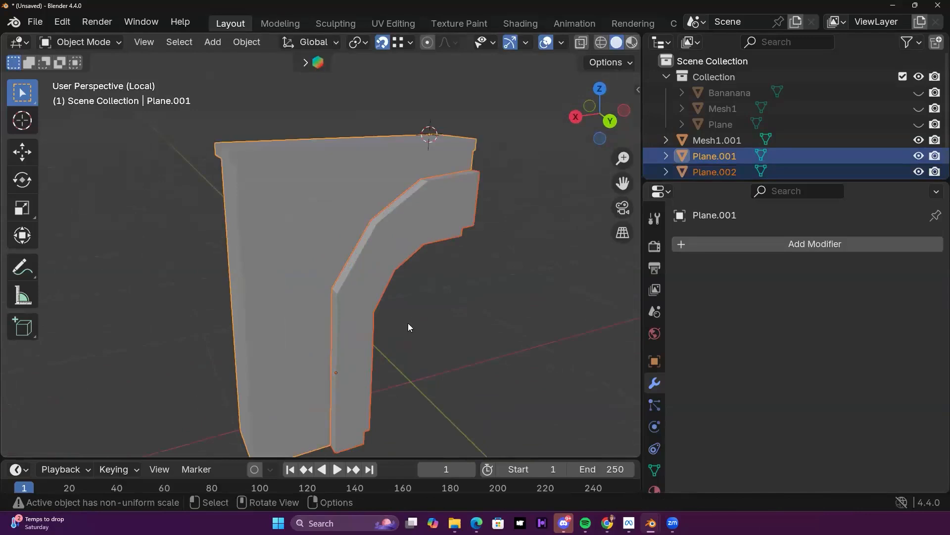
key("ctrl+j")
mouse_move(469, 329)
middle_mouse_down()
mouse_move(437, 333)
mouse_move(427, 316)
mouse_move(453, 327)
middle_mouse_up()
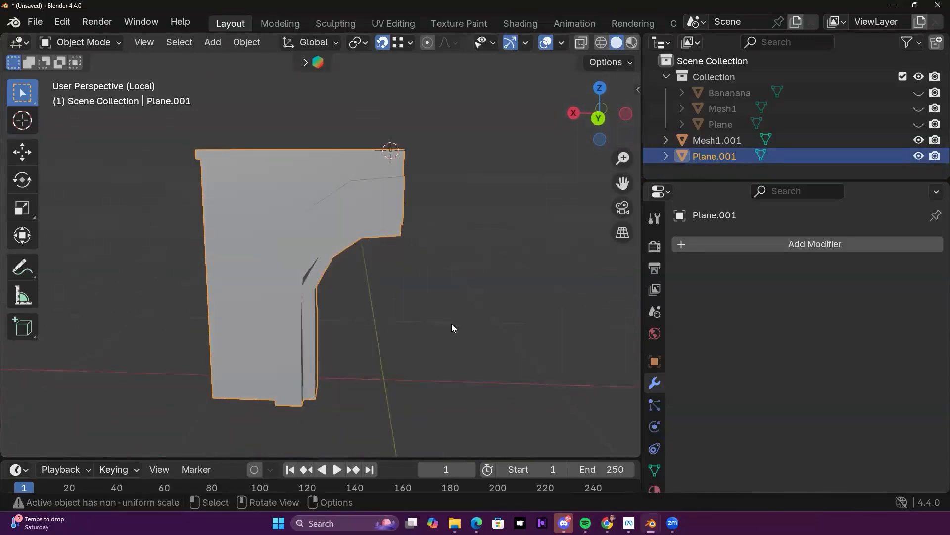
Step: In the joined mesh, select the continuous path of open edges along the cornice, wall and surround ends at the arch centre
key("KP_3")
left_click(573, 113)
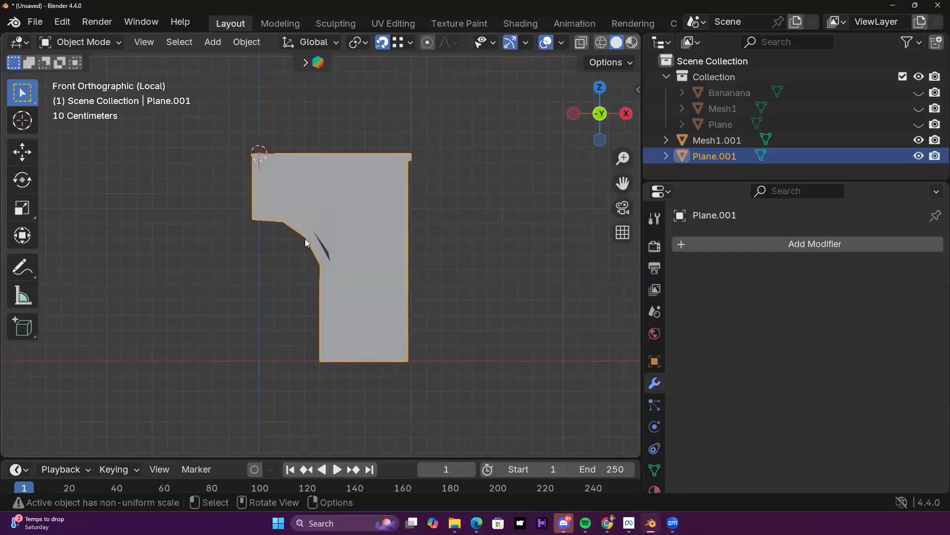
middle_click_drag(292, 246, 11, 274, "shift")
scroll(415, 251, "up", 2)
key("Tab")
middle_click_drag(407, 249, 347, 235)
middle_click_drag(283, 198, 355, 238)
middle_click_drag(291, 246, 381, 286, "shift")
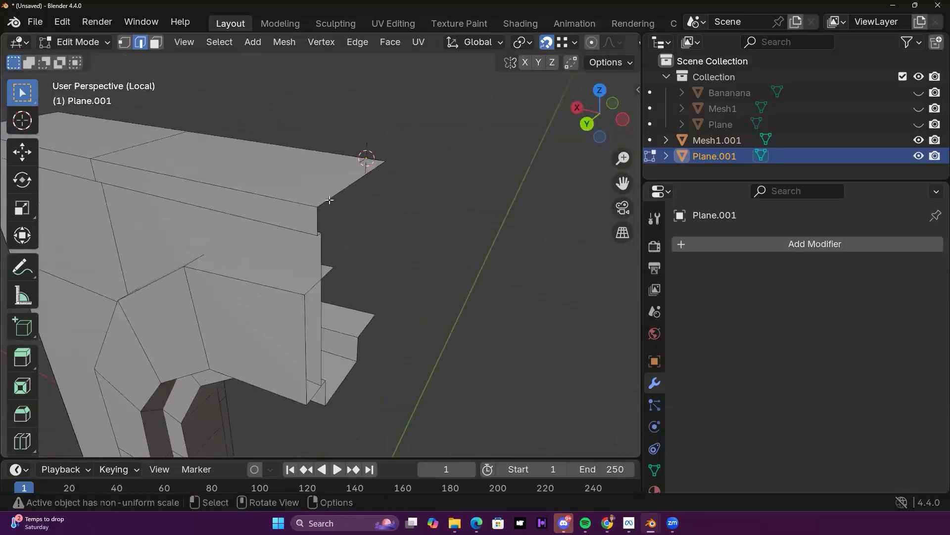
left_click(317, 222, "ctrl")
middle_click_drag(363, 254, 331, 223)
left_click(213, 261, "ctrl")
middle_click_drag(235, 273, 196, 96)
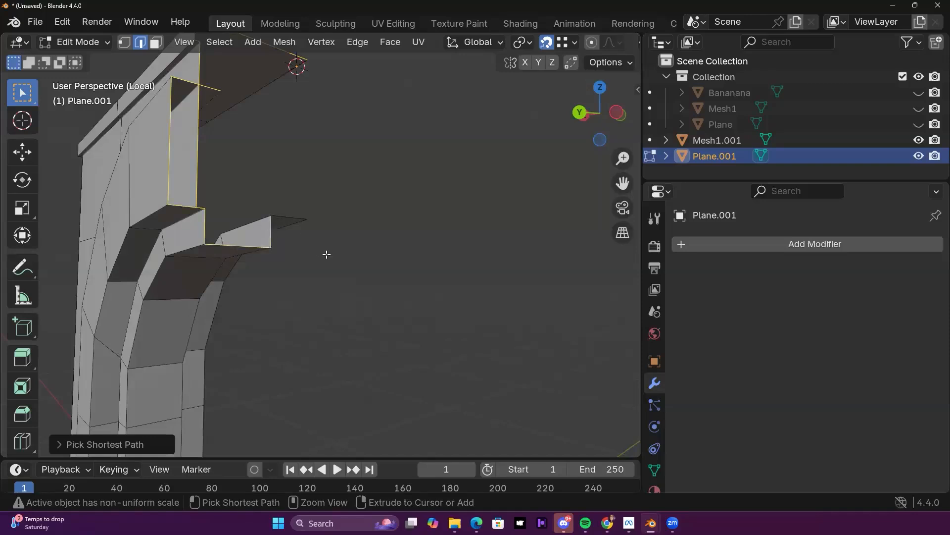
Step: Set the snap target to Grid and, in front view, move the selected end edges about 0.042 m along X onto the centre line
scroll(307, 277, "down", 6)
left_click(588, 109)
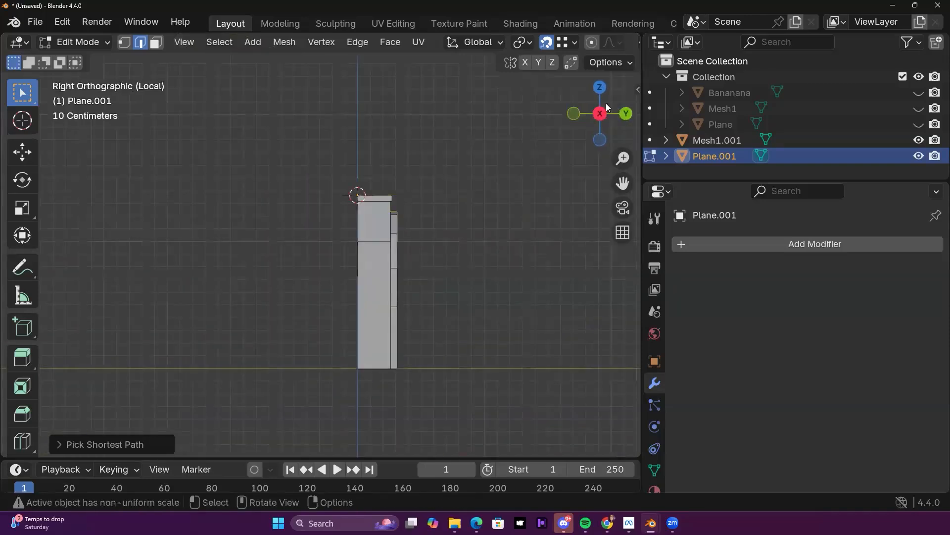
left_click(573, 114)
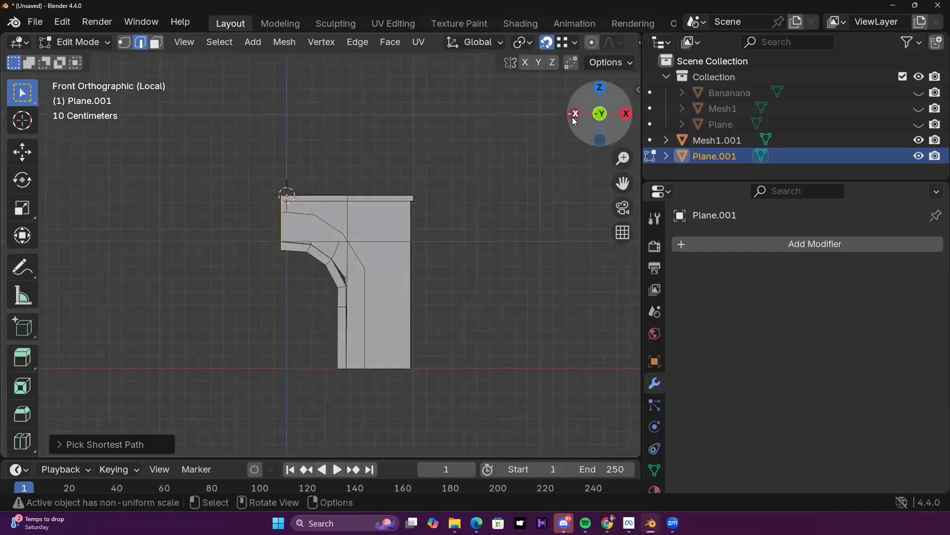
left_click(573, 43)
left_click(525, 141)
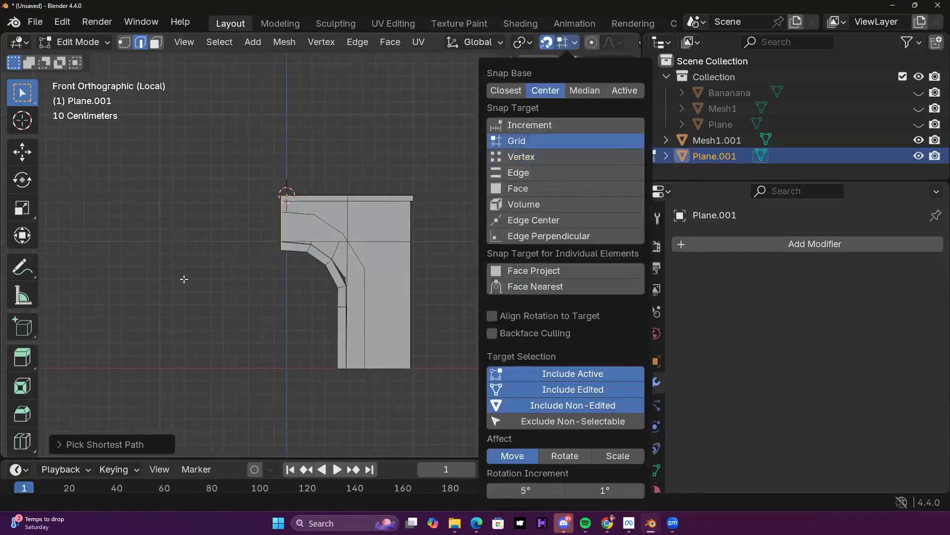
key("g")
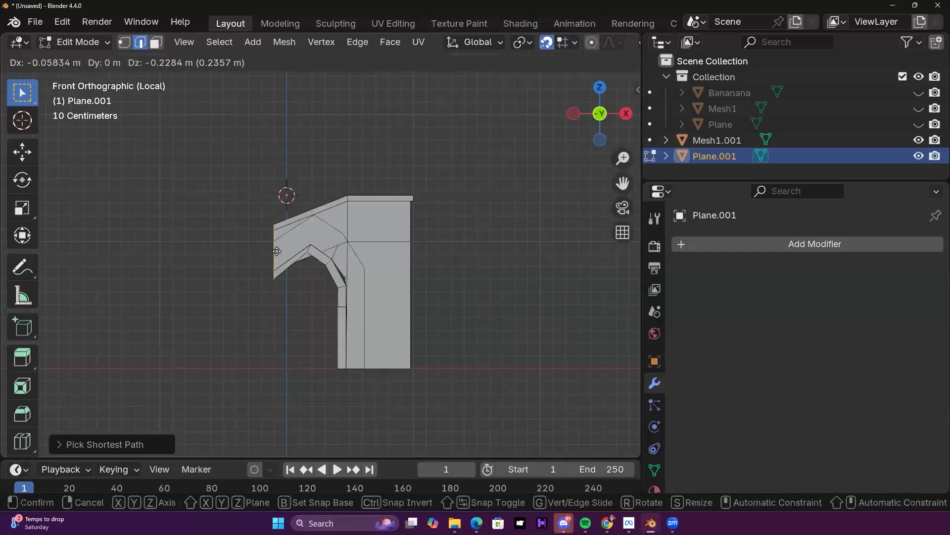
key("x")
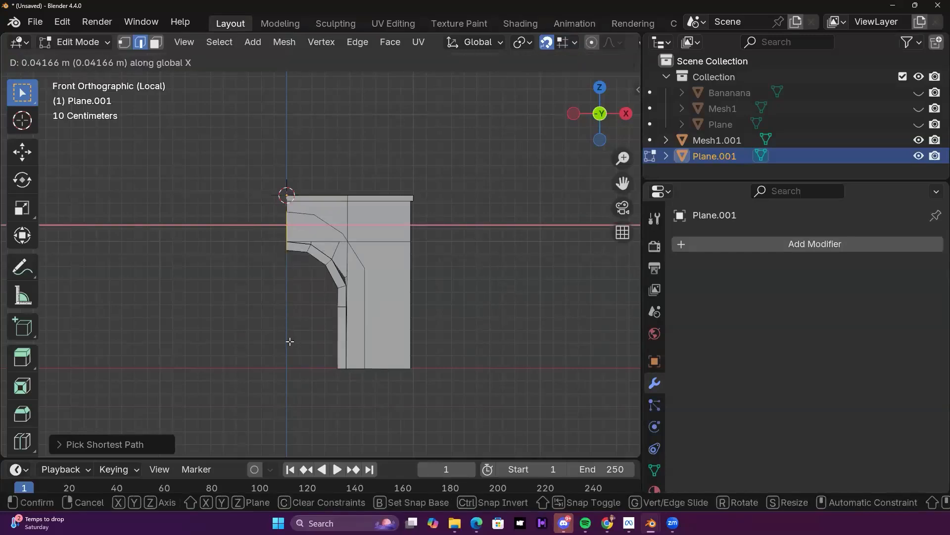
left_click(289, 341)
middle_click_drag(279, 221, 346, 279)
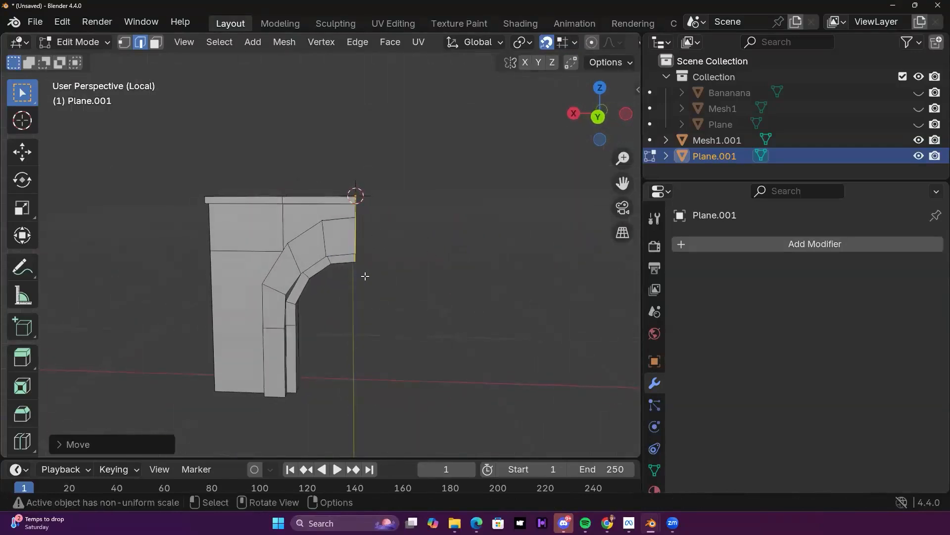
Step: Leave Edit Mode and add a Mirror modifier to the joined arch section, mirroring it across the X and Y axes
key("Tab")
middle_click_drag(539, 274, 557, 273)
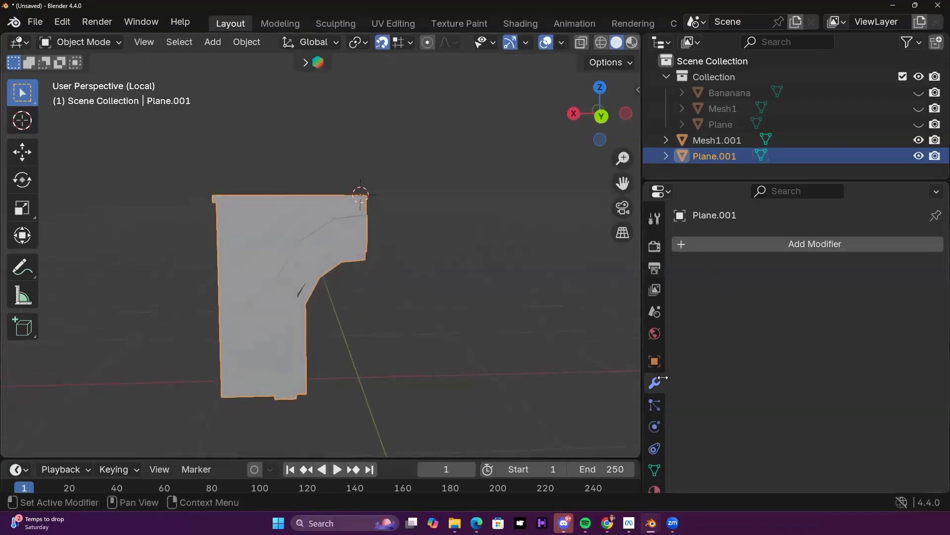
left_click(719, 248)
left_click(663, 249)
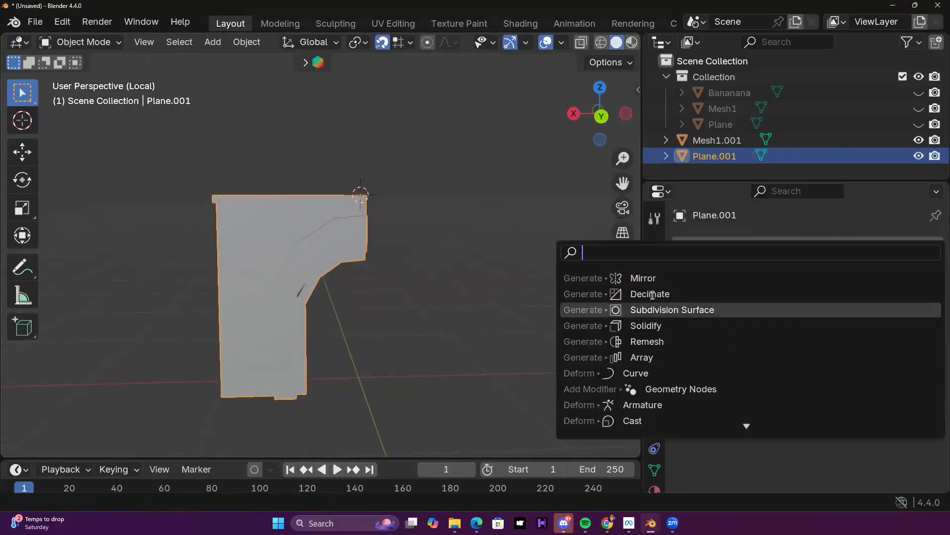
left_click(656, 280)
mouse_move(499, 292)
middle_mouse_down()
mouse_move(394, 281)
mouse_move(294, 250)
mouse_move(163, 258)
mouse_move(377, 280)
middle_mouse_up()
left_click(844, 297)
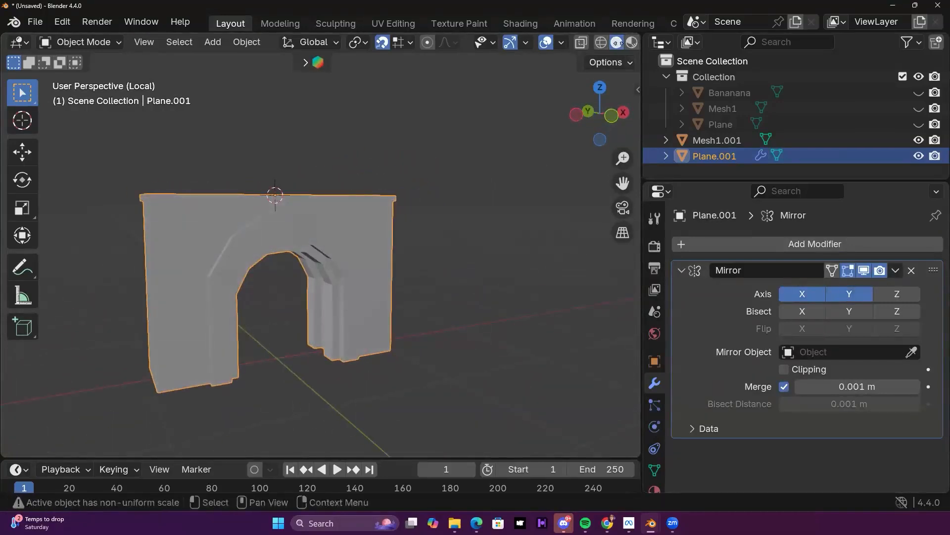
scroll(570, 41, "down", 2)
left_click(630, 43)
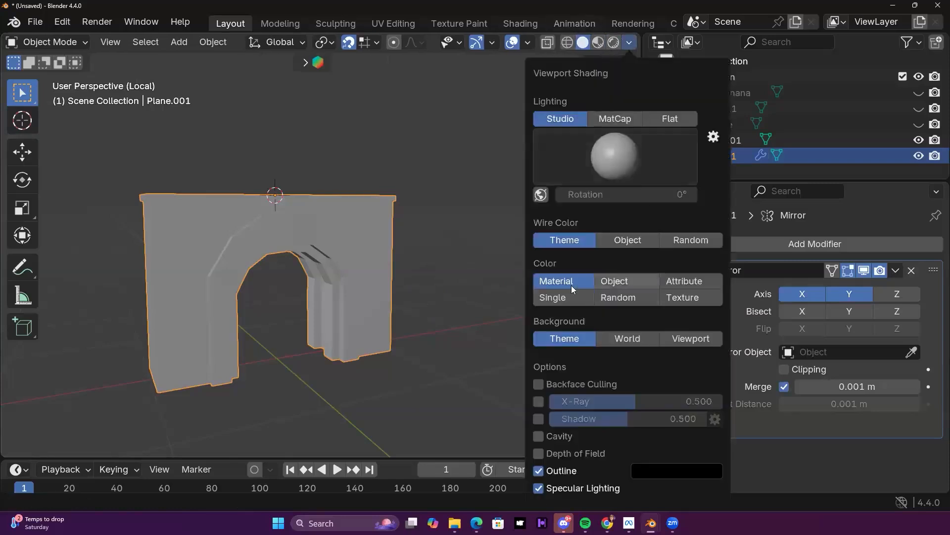
left_click(539, 384)
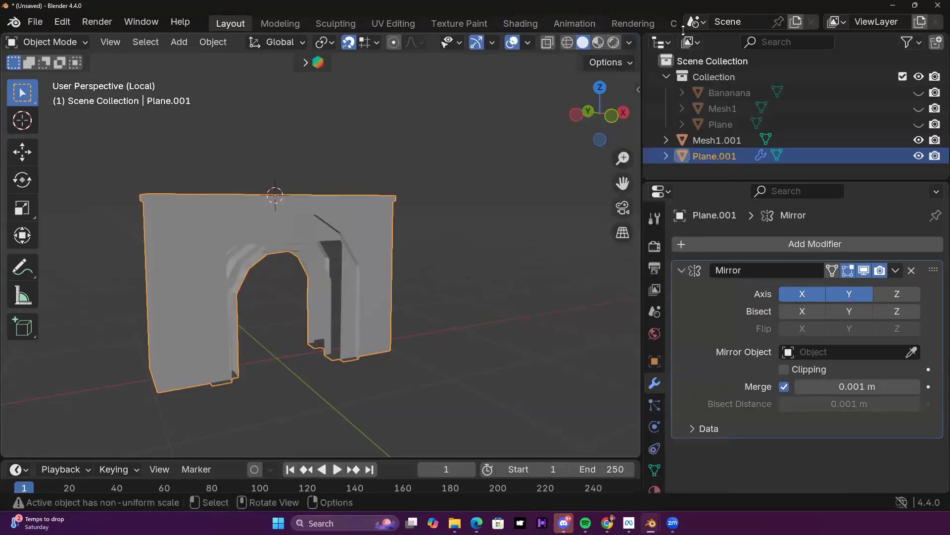
left_click(630, 43)
left_click(538, 384)
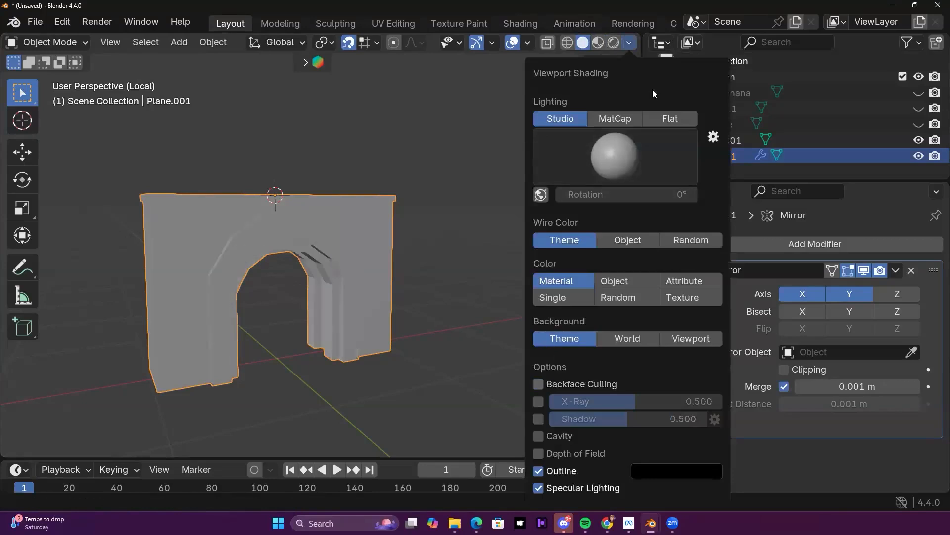
Step: Enable Cavity in the viewport shading with the type set to Both
left_click(538, 435)
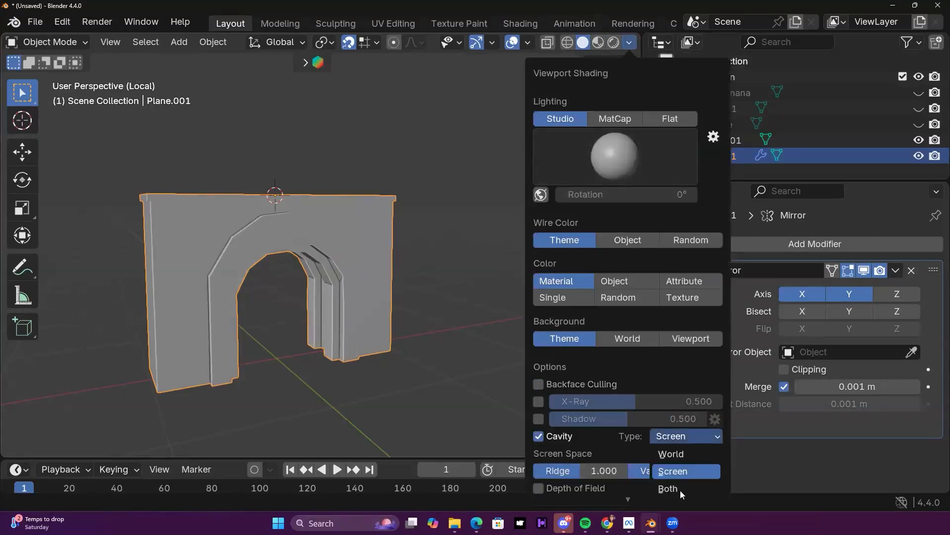
mouse_move(364, 236)
middle_mouse_down()
mouse_move(527, 258)
mouse_move(283, 229)
mouse_move(117, 233)
mouse_move(274, 316)
mouse_move(570, 289)
mouse_move(380, 283)
mouse_move(410, 221)
mouse_move(337, 123)
mouse_move(455, 170)
mouse_move(274, 258)
mouse_move(376, 293)
mouse_move(389, 185)
mouse_move(349, 250)
mouse_move(464, 283)
mouse_move(263, 188)
mouse_move(157, 300)
mouse_move(229, 268)
mouse_move(477, 295)
mouse_move(512, 245)
mouse_move(360, 241)
middle_mouse_up()
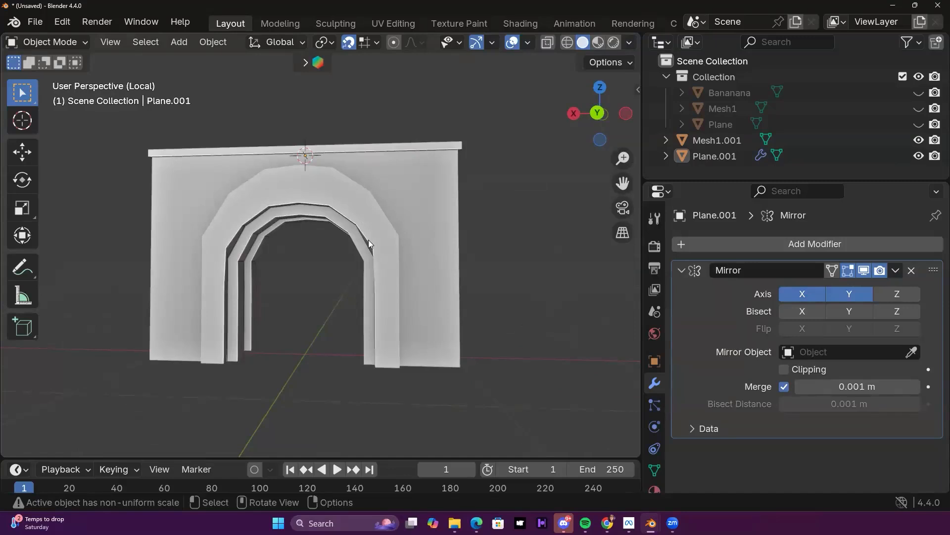
middle_click_drag(344, 104, 277, 183)
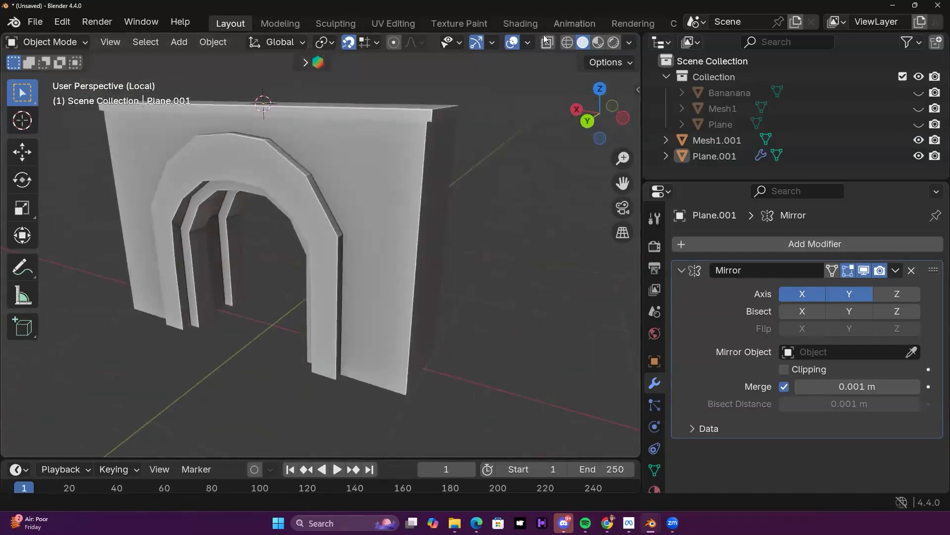
Step: Turn on the Face Orientation overlay to check the direction of the arch's normals
left_click(528, 42)
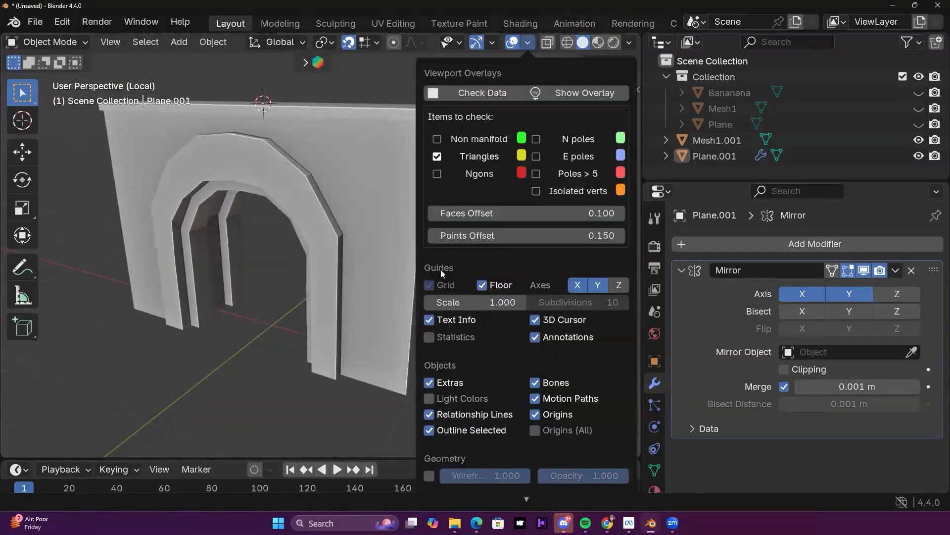
scroll(473, 336, "down", 5)
left_click(429, 398)
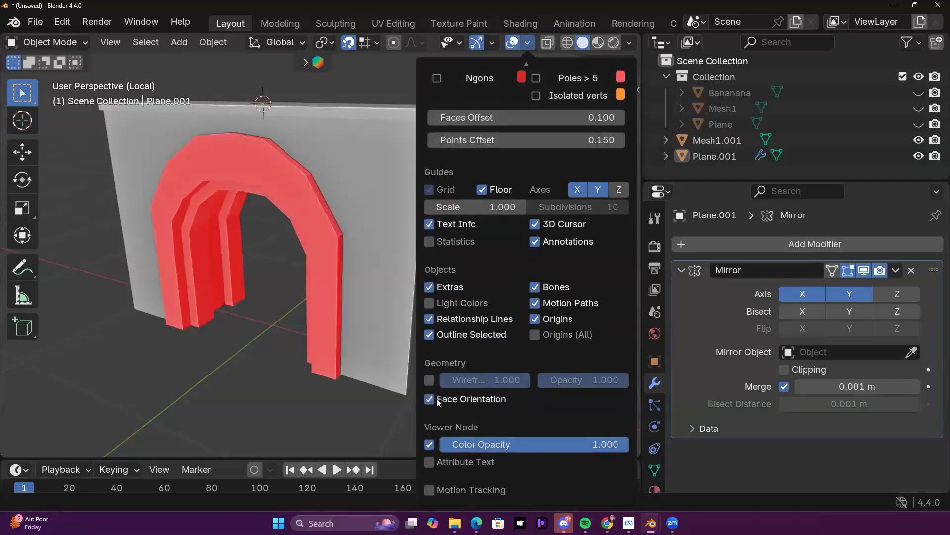
middle_click_drag(268, 215, 354, 237)
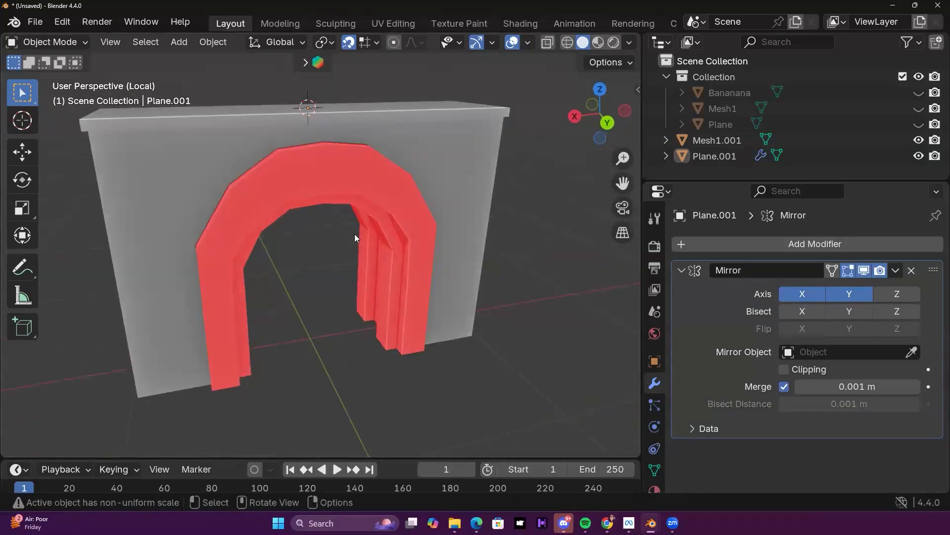
Step: Select all of the arch's geometry, recalculate its normals to the outside, and return to Object Mode
left_click(355, 234)
key("Tab")
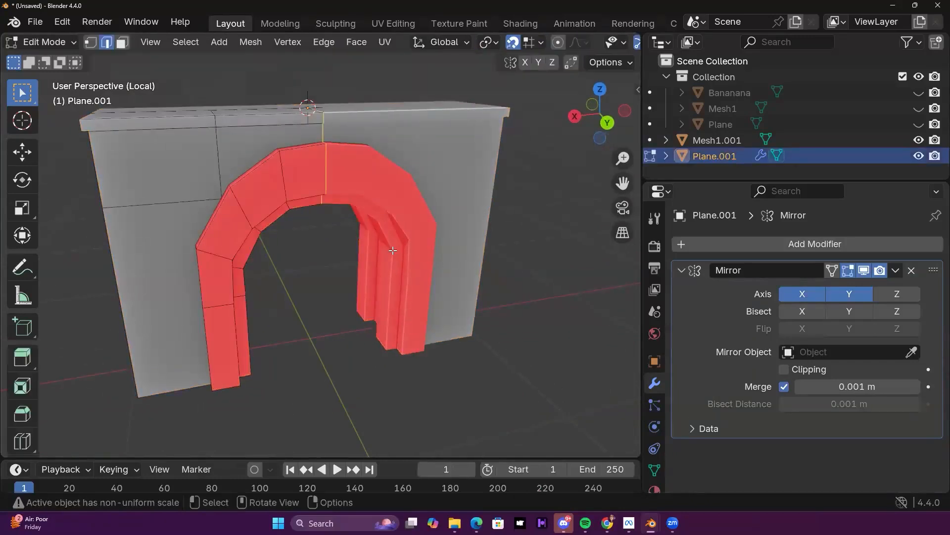
key("a")
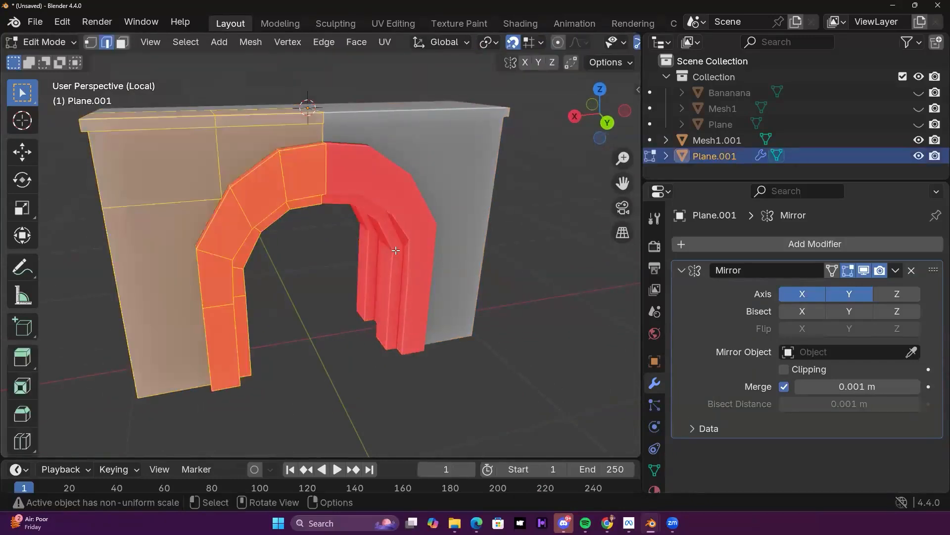
key("ctrl+n")
key("Escape")
key("alt+n")
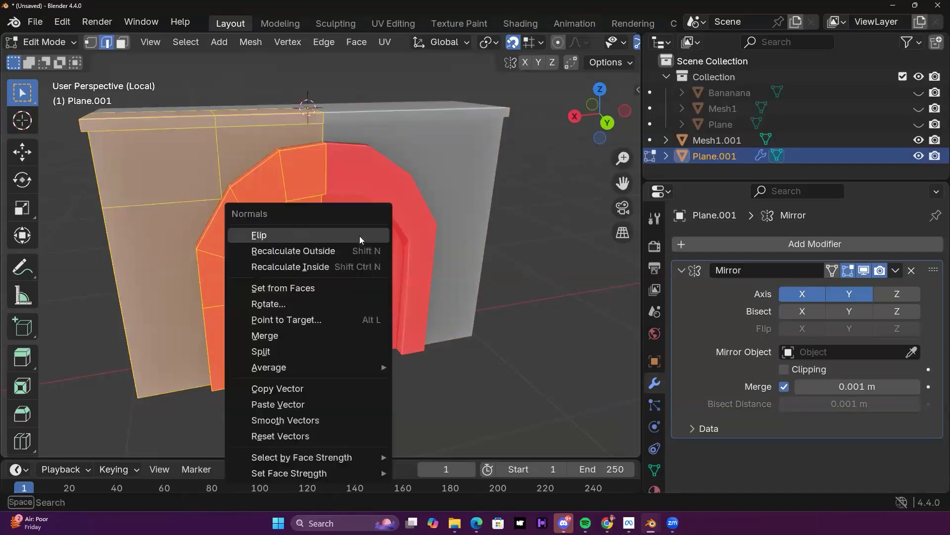
left_click(322, 250)
middle_click_drag(322, 250, 560, 223)
key("Tab")
Step: Examine the mirrored arch from the front, side and inside of the opening
middle_click_drag(424, 198, 367, 228)
middle_click_drag(246, 255, 423, 253)
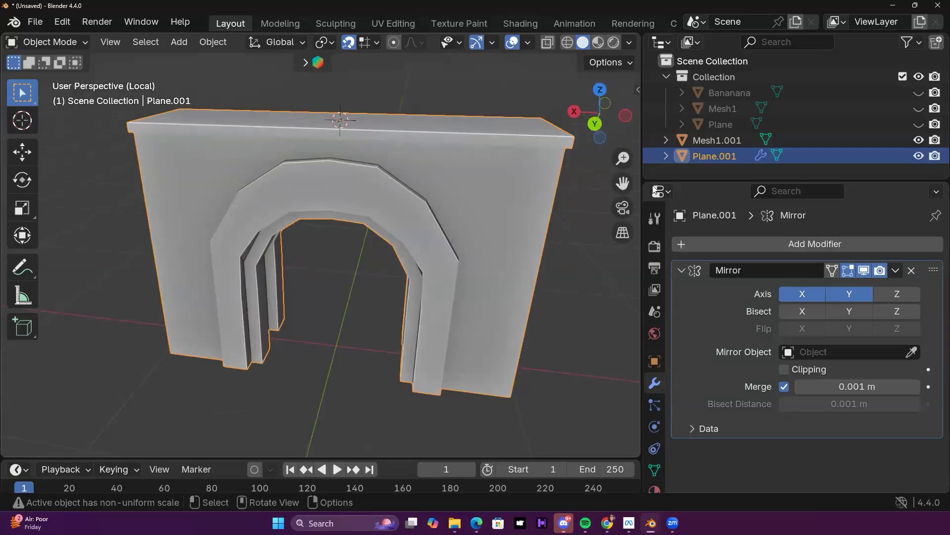
scroll(507, 243, "up", 1)
scroll(508, 241, "down", 5)
middle_click_drag(262, 250, 386, 230)
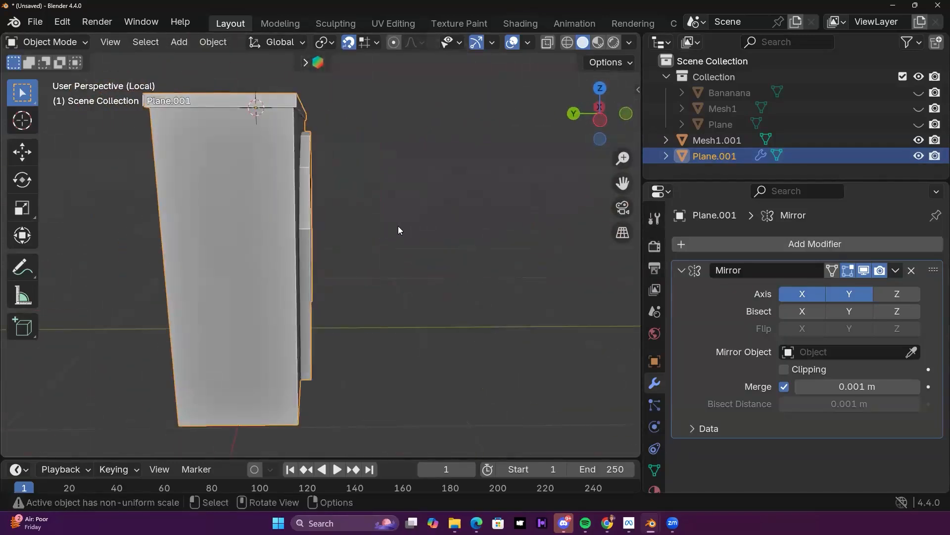
middle_click_drag(292, 281, 411, 175)
Step: Apply the arch's Mirror modifier in Object Mode
key("Tab")
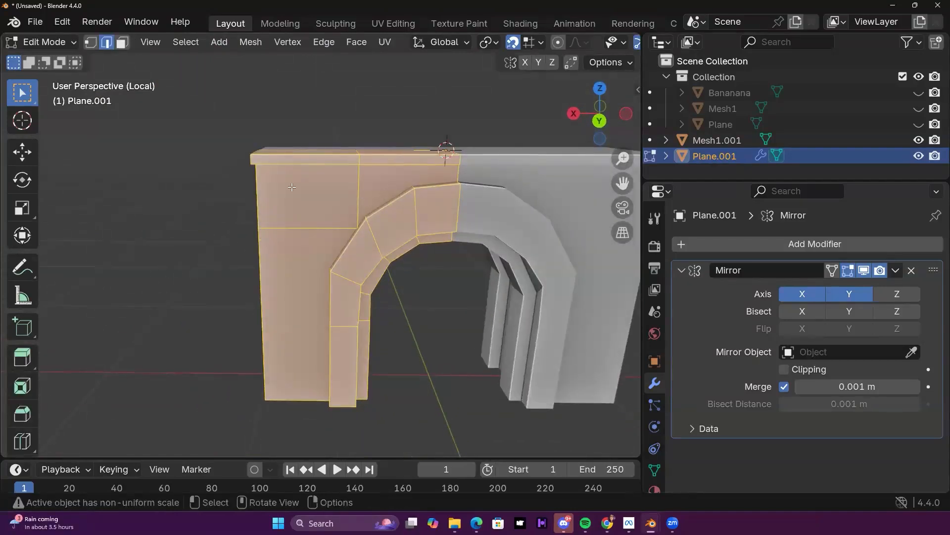
middle_click_drag(381, 199, 332, 233)
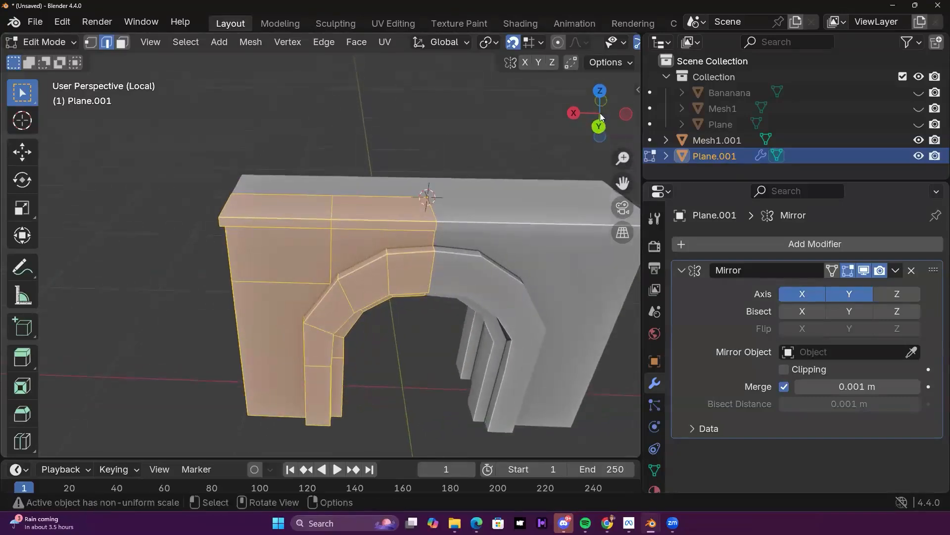
left_click(896, 271)
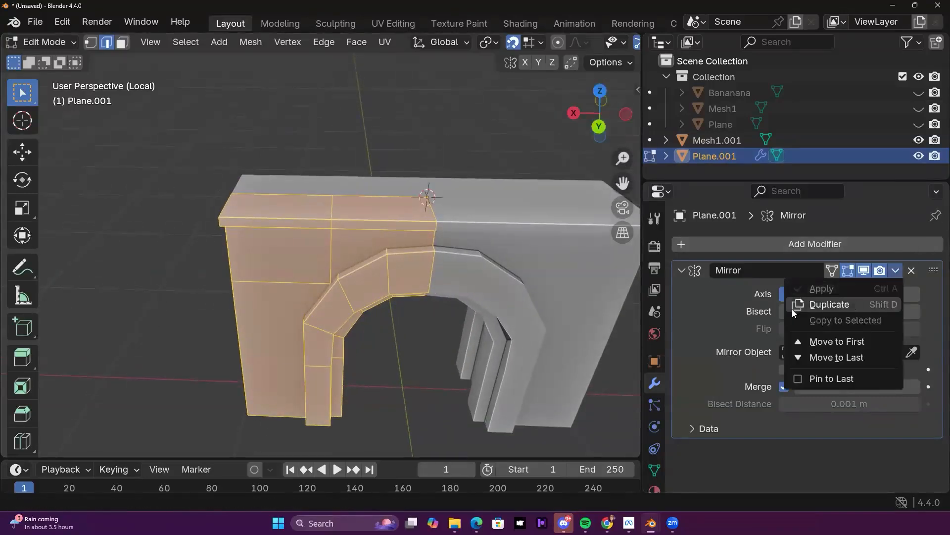
key("Tab")
left_click(896, 271)
left_click(831, 291)
middle_click_drag(341, 174, 371, 142)
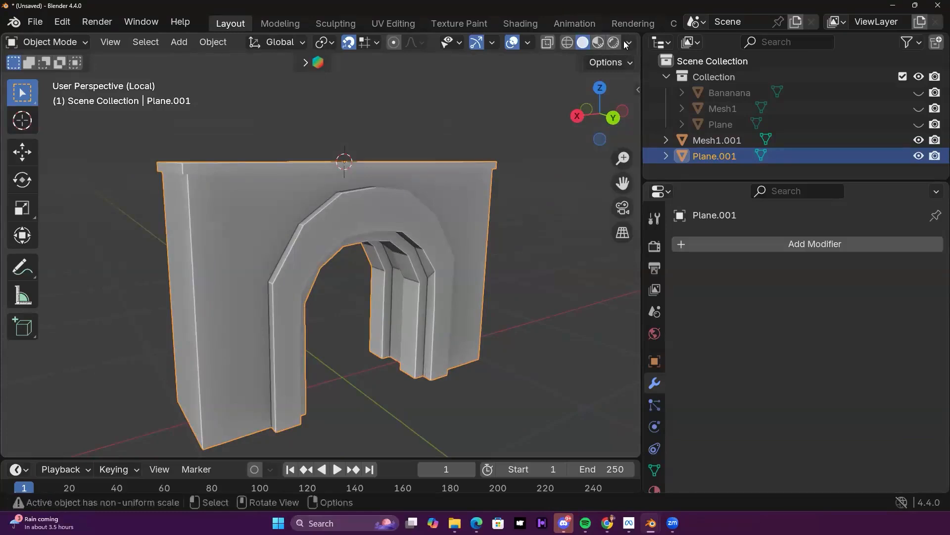
Step: Turn on the Statistics overlay to show the arch's geometry counts
middle_click_drag(470, 179, 607, 23)
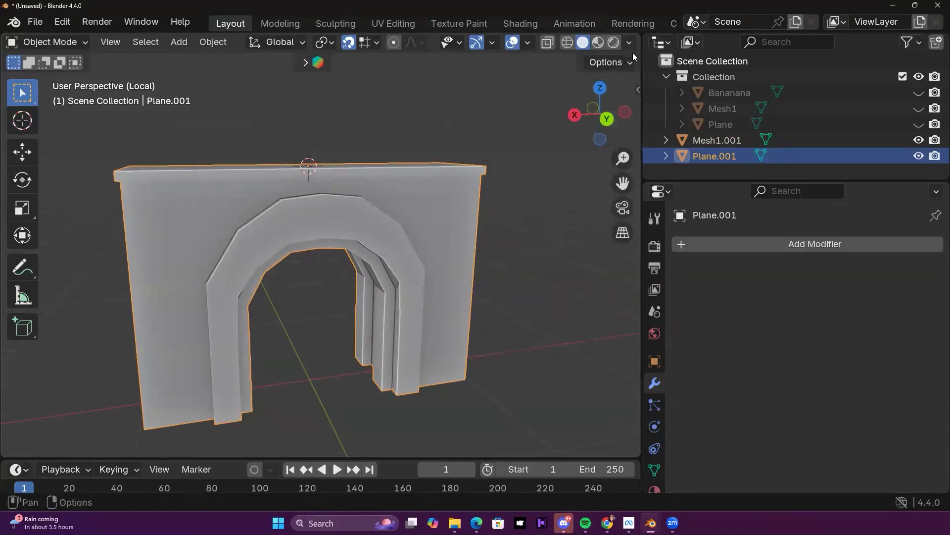
middle_click_drag(522, 144, 532, 45)
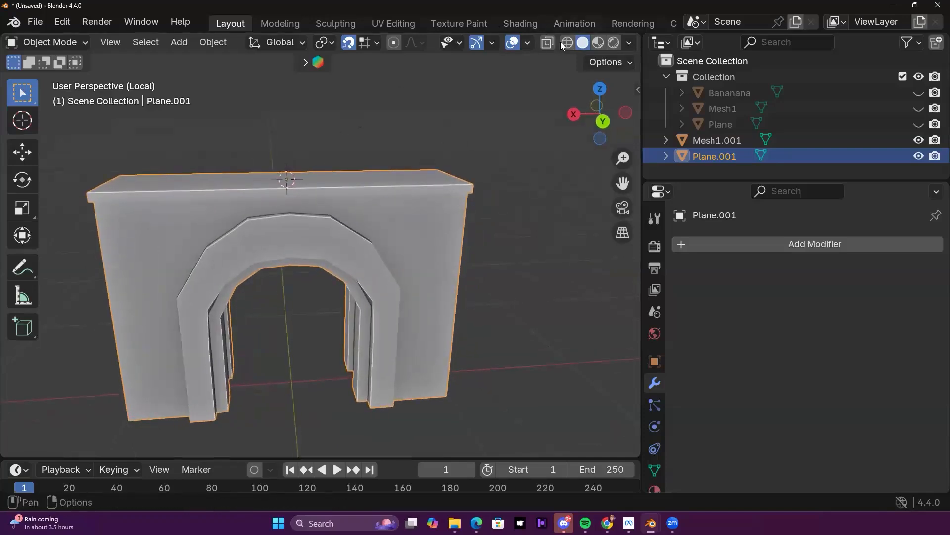
left_click(527, 42)
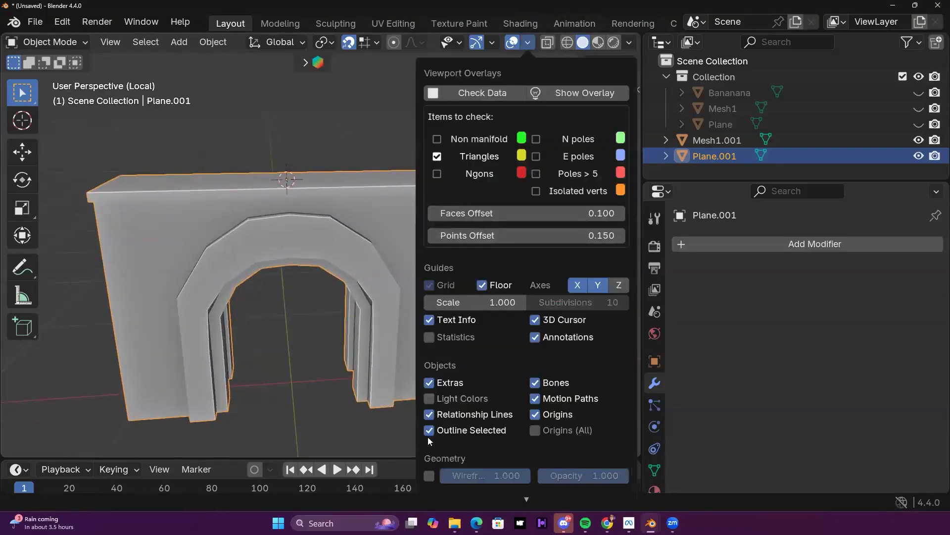
left_click(429, 337)
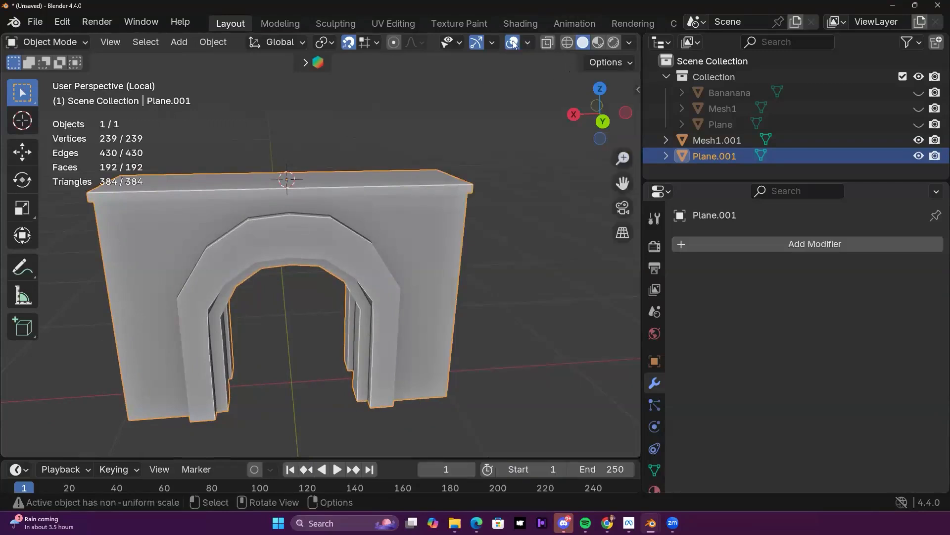
Step: Inspect the full arch's wall, cornice and surround from several angles
middle_click_drag(240, 199, 488, 225)
middle_click_drag(406, 225, 208, 208)
scroll(307, 191, "up", 2)
middle_click_drag(320, 192, 431, 200)
middle_click_drag(430, 201, 333, 194, "shift")
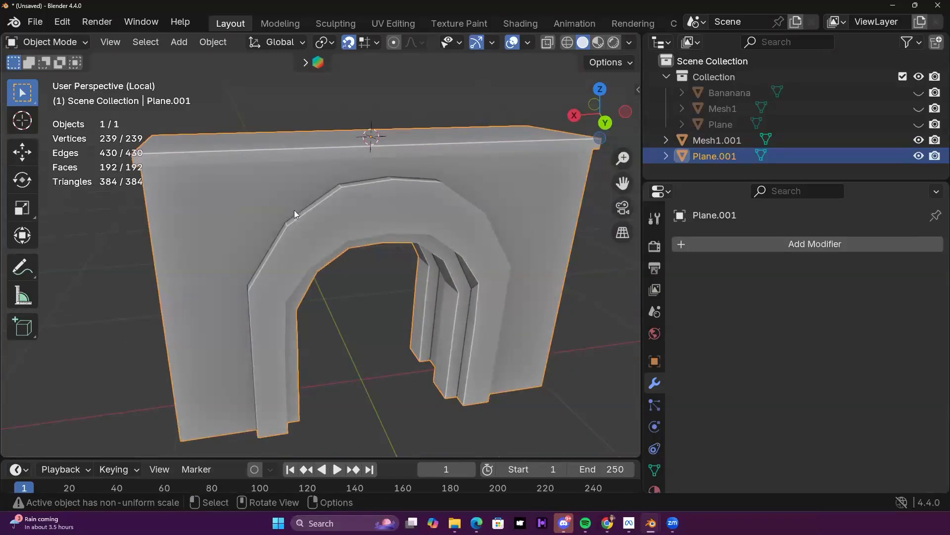
scroll(362, 213, "down", 2)
middle_click_drag(366, 194, 336, 305)
scroll(327, 241, "up", 2)
scroll(317, 237, "down", 1)
Step: In Edit Mode, knife-cut a diagonal edge from the wall vertex beside the surround's curve to the wall's upper outer corner under the cornice
key("Tab")
mouse_move(361, 194)
middle_mouse_down()
mouse_move(339, 161)
mouse_move(346, 184)
middle_mouse_up()
scroll(430, 212, "up", 4)
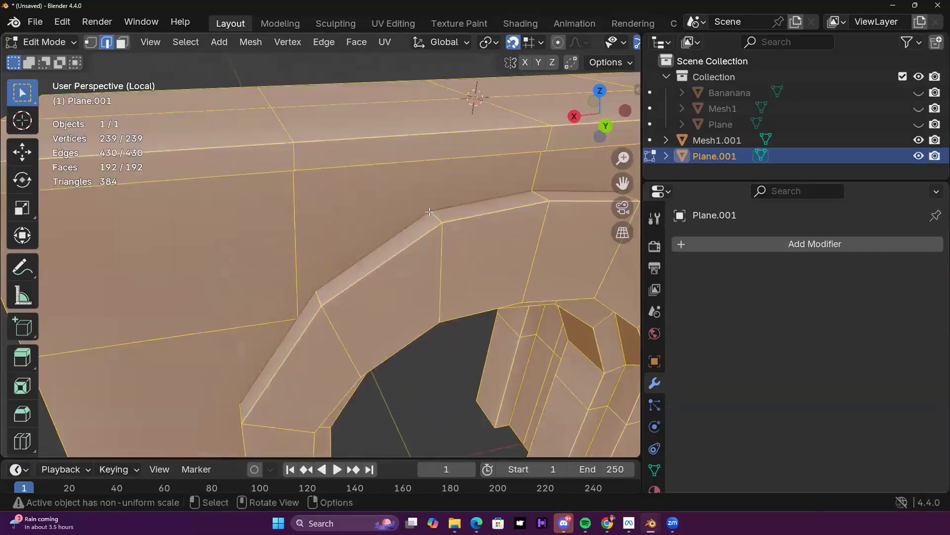
middle_click_drag(409, 206, 389, 199)
scroll(388, 196, "down", 2)
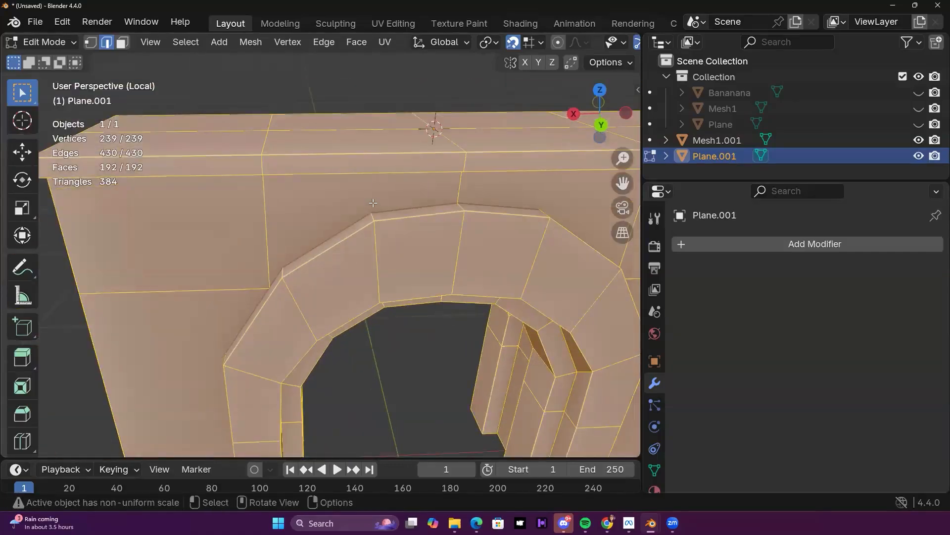
key("k")
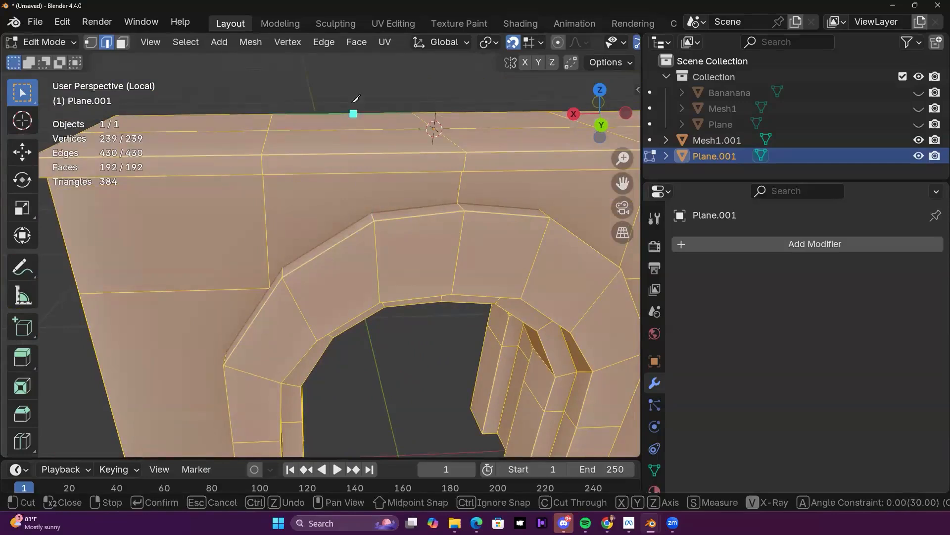
middle_click_drag(249, 220, 433, 215)
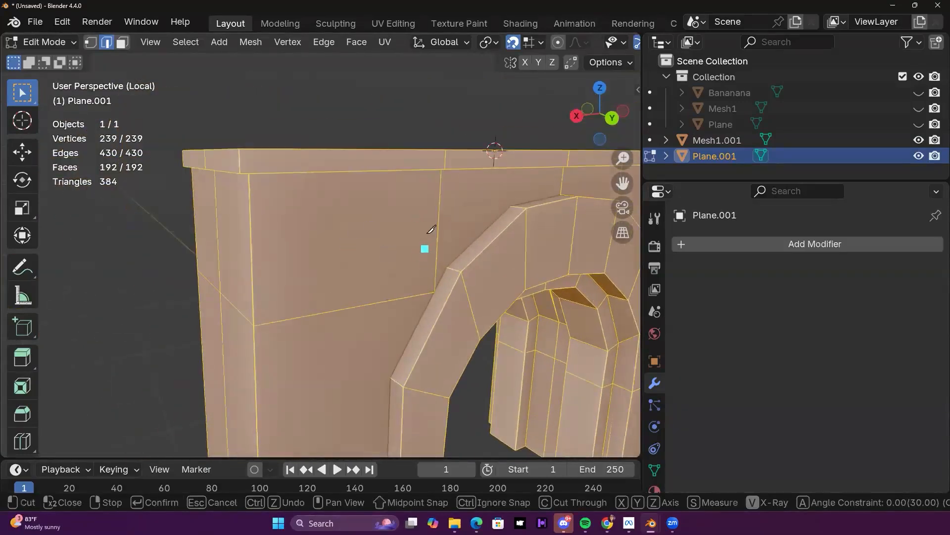
scroll(359, 291, "down", 5)
middle_click_drag(399, 309, 348, 103)
scroll(346, 320, "up", 4)
key("Return")
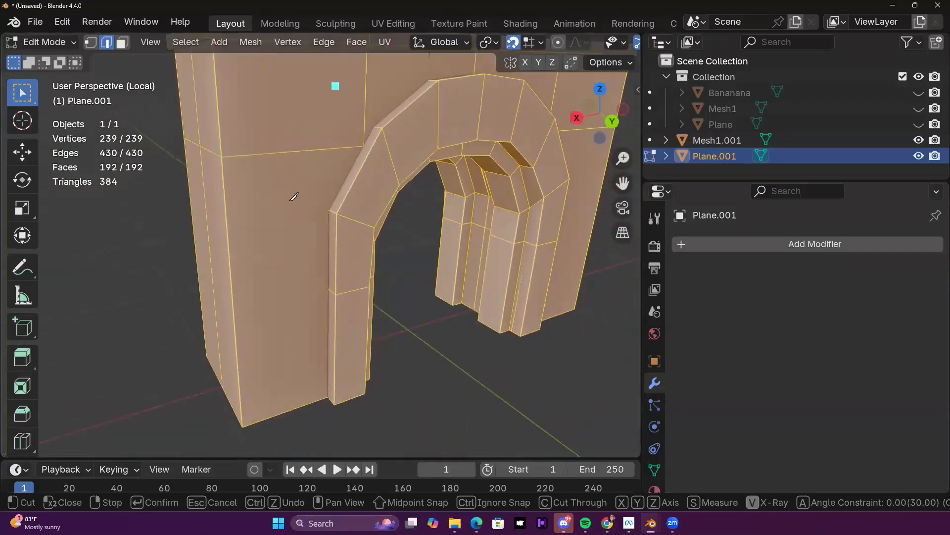
middle_click_drag(336, 207, 333, 217)
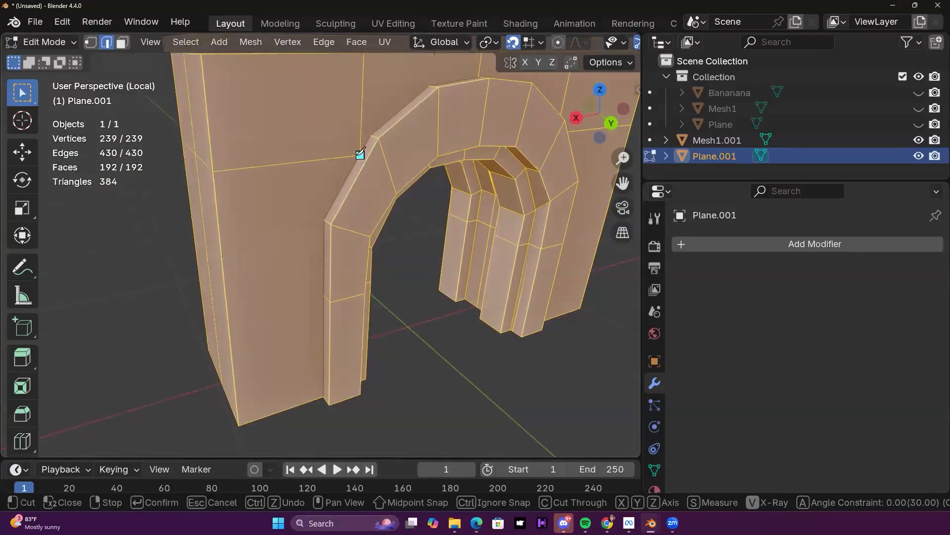
scroll(271, 112, "down", 1)
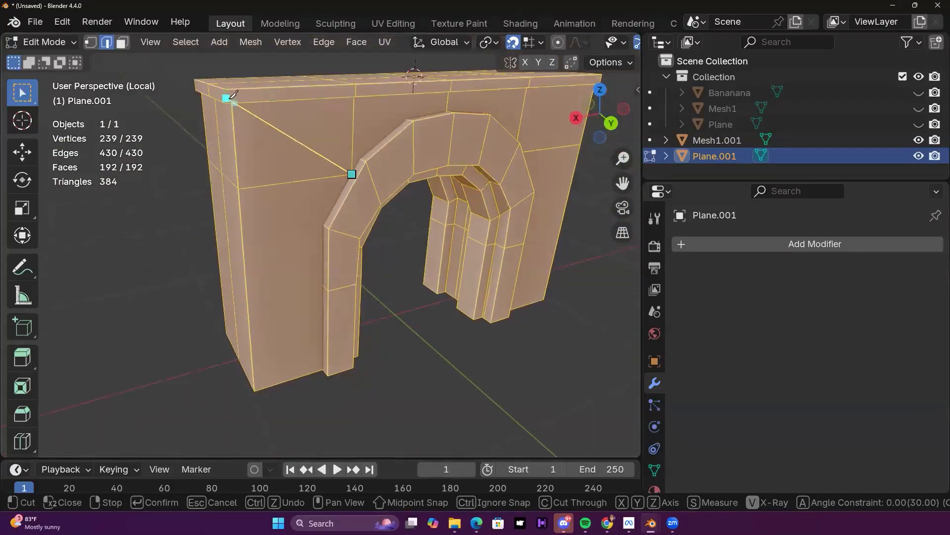
scroll(300, 127, "up", 4)
middle_click_drag(300, 127, 280, 97)
scroll(248, 74, "down", 2)
middle_click_drag(227, 62, 342, 199, "shift")
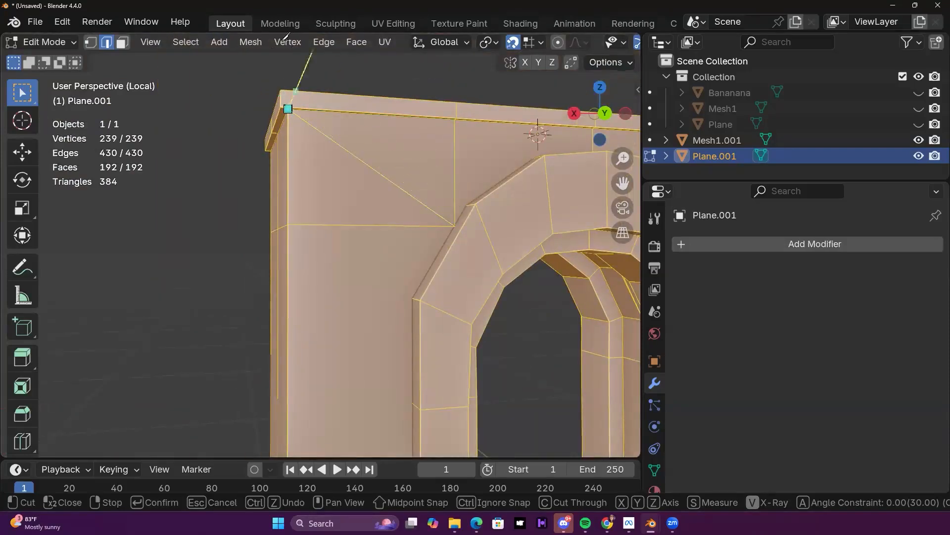
key("Return")
scroll(396, 223, "down", 1)
middle_click_drag(403, 230, 422, 331)
scroll(416, 212, "up", 3)
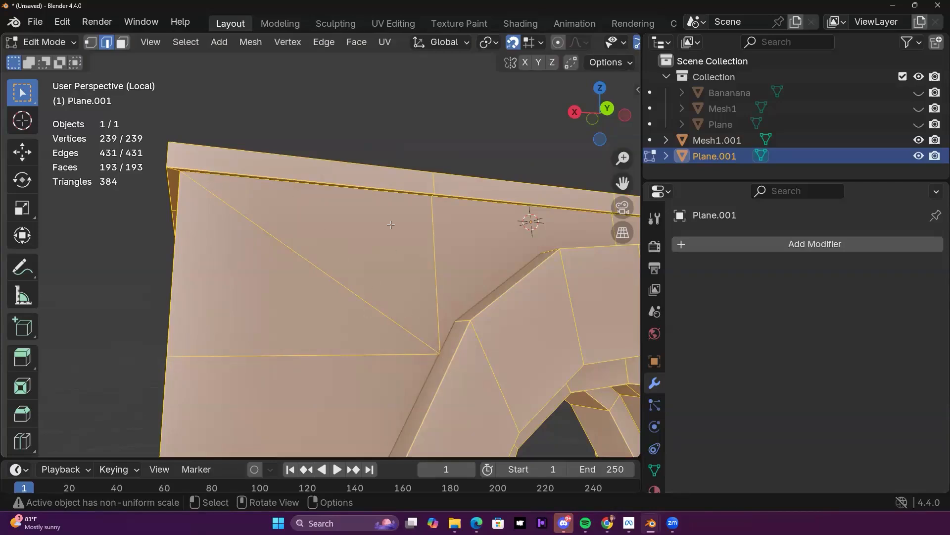
Step: Undo the diagonal knife cut across the wall's upper corner
scroll(403, 342, "down", 4)
middle_click_drag(406, 346, 448, 385)
key("ctrl+z")
scroll(437, 386, "up", 2)
scroll(448, 385, "down", 3)
middle_click_drag(449, 385, 410, 331, "shift")
left_click(436, 309)
scroll(436, 309, "up", 2)
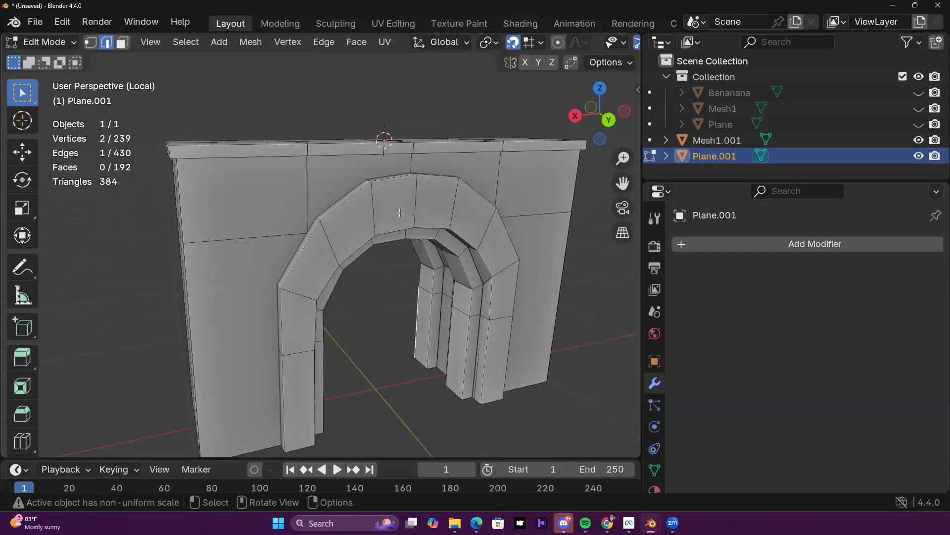
Step: Inspect the whole arch's edge layout in Edit Mode and its shading in Object Mode from several angles
scroll(348, 201, "down", 3)
middle_click_drag(347, 201, 418, 212)
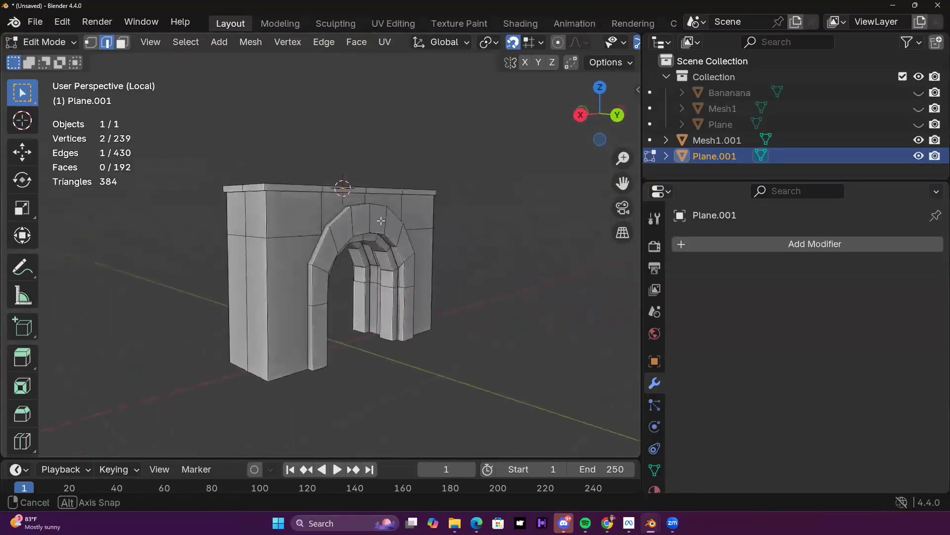
scroll(420, 217, "up", 4)
middle_click_drag(435, 248, 416, 317)
scroll(415, 249, "down", 4)
scroll(442, 269, "up", 3)
scroll(450, 257, "down", 1)
scroll(450, 257, "down", 1)
scroll(339, 227, "up", 1)
middle_click_drag(341, 225, 421, 281)
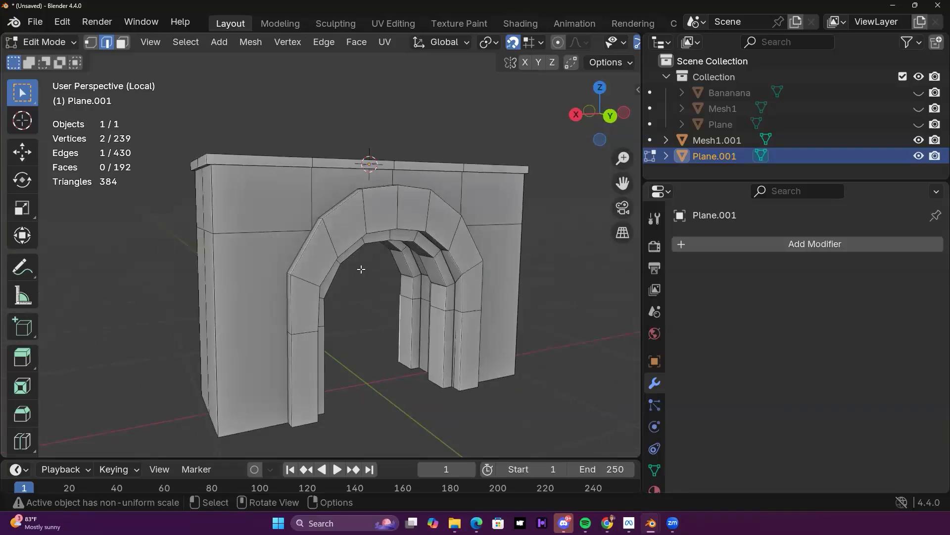
middle_click_drag(396, 251, 424, 251)
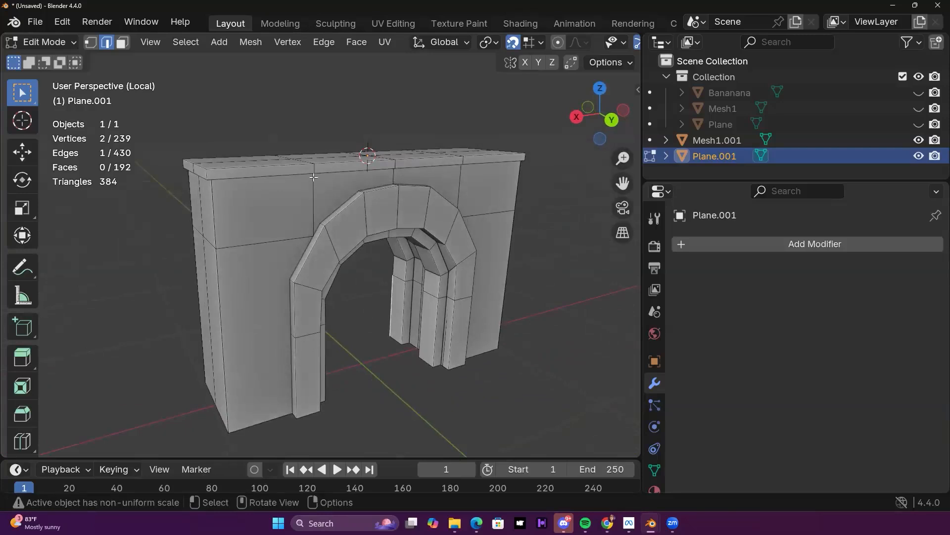
middle_click_drag(404, 272, 396, 252)
key("Tab")
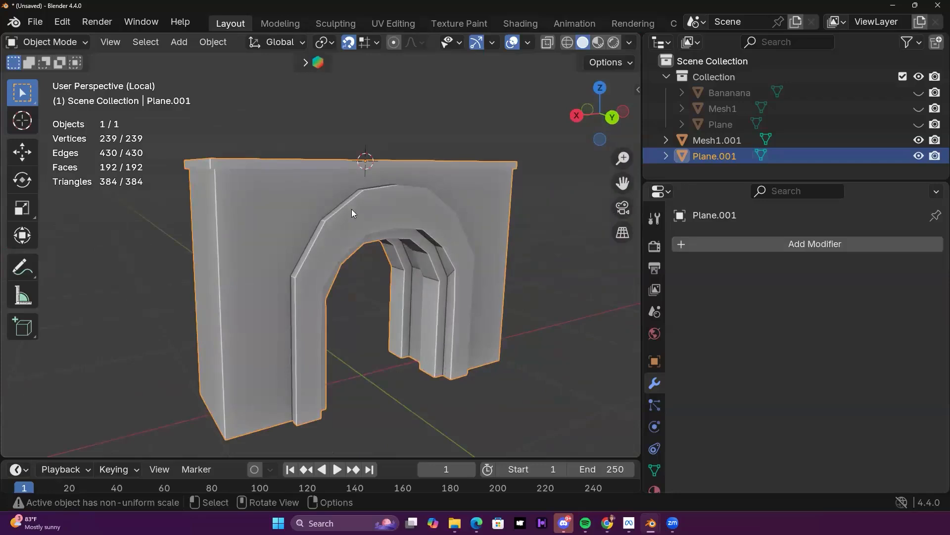
middle_click_drag(414, 257, 468, 243)
middle_click_drag(403, 305, 361, 302)
scroll(367, 295, "down", 2)
scroll(360, 302, "up", 2)
middle_click_drag(360, 302, 416, 321, "shift")
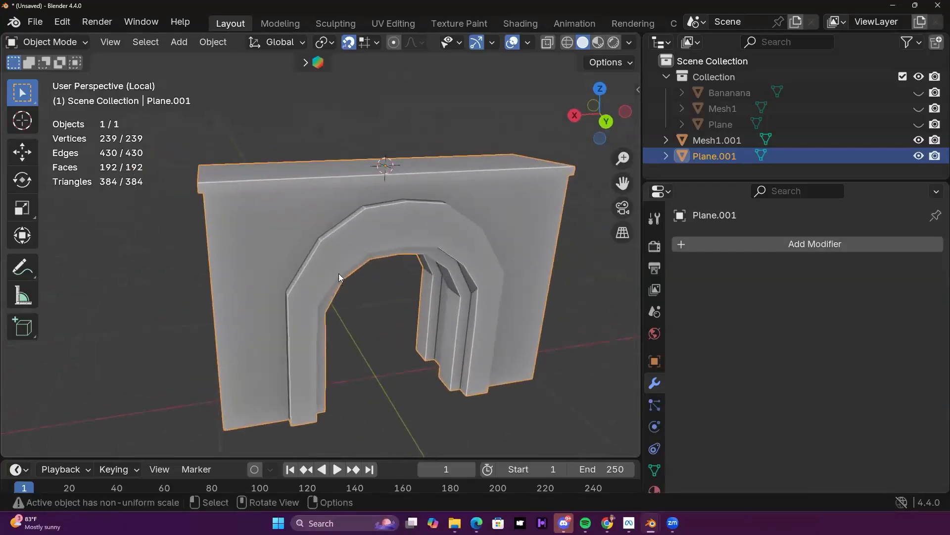
Step: In Edit Mode, select the whole arch and triangulate all its faces
key("Tab")
middle_click_drag(338, 273, 332, 256)
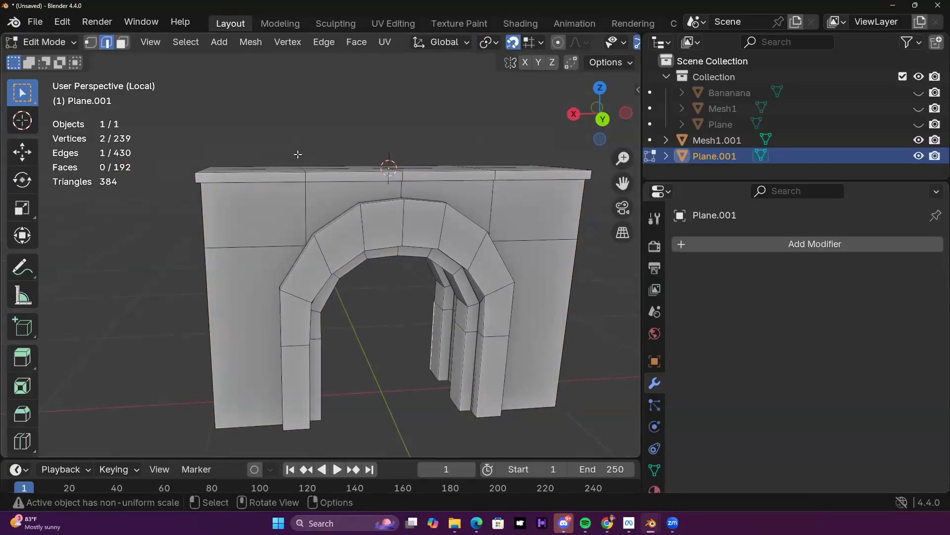
key("a")
key("ctrl+e")
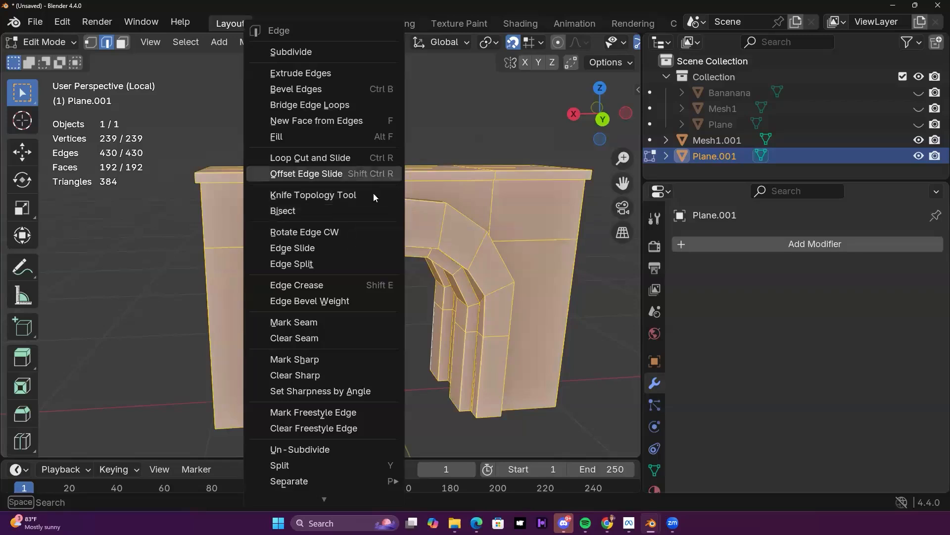
left_click(367, 210)
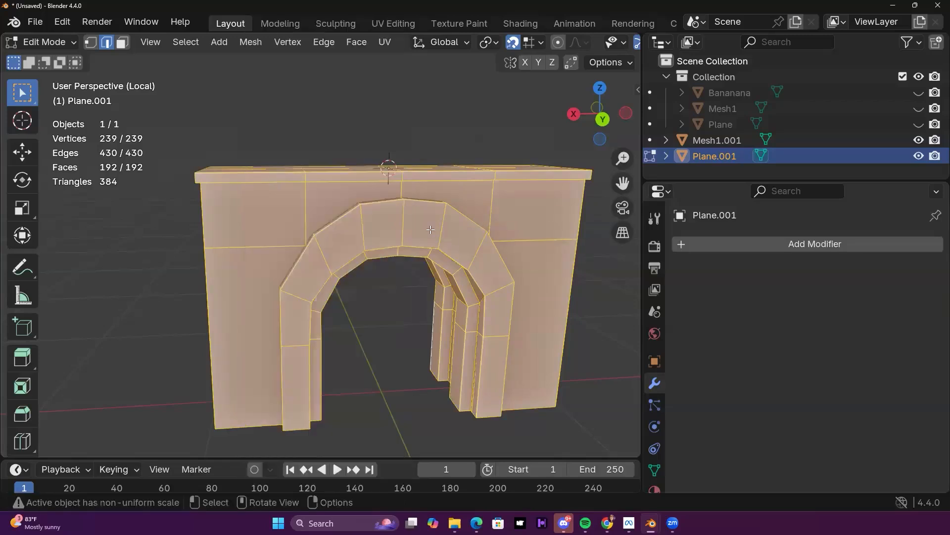
key("ctrl+t")
middle_click_drag(435, 229, 382, 109)
key("alt+a")
middle_click_drag(379, 186, 446, 164)
scroll(341, 210, "up", 2)
middle_click_drag(193, 230, 401, 210)
scroll(313, 237, "up", 3)
scroll(401, 211, "down", 3)
Step: Select the whole arch and convert its triangles back to quads
key("a")
key("alt+j")
middle_click_drag(448, 159, 429, 292)
scroll(383, 230, "up", 5)
middle_click_drag(426, 219, 301, 339)
scroll(322, 243, "down", 3)
middle_click_drag(421, 302, 393, 282)
middle_click_drag(464, 308, 461, 203, "shift")
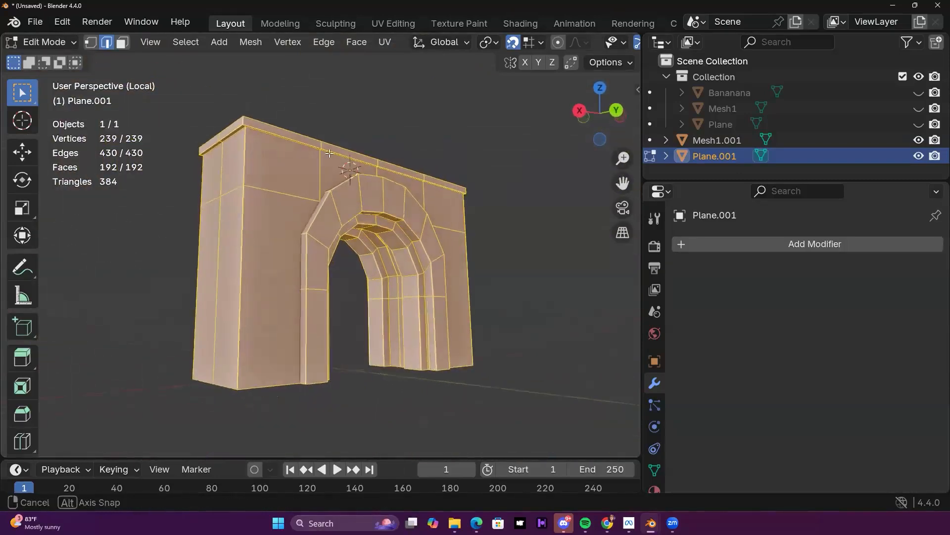
Step: Switch to the UV Editing workspace and hide the Mesh1.001 object
left_click(394, 27)
scroll(612, 288, "up", 5)
middle_click_drag(549, 287, 643, 265)
scroll(627, 269, "down", 4)
left_click(920, 141)
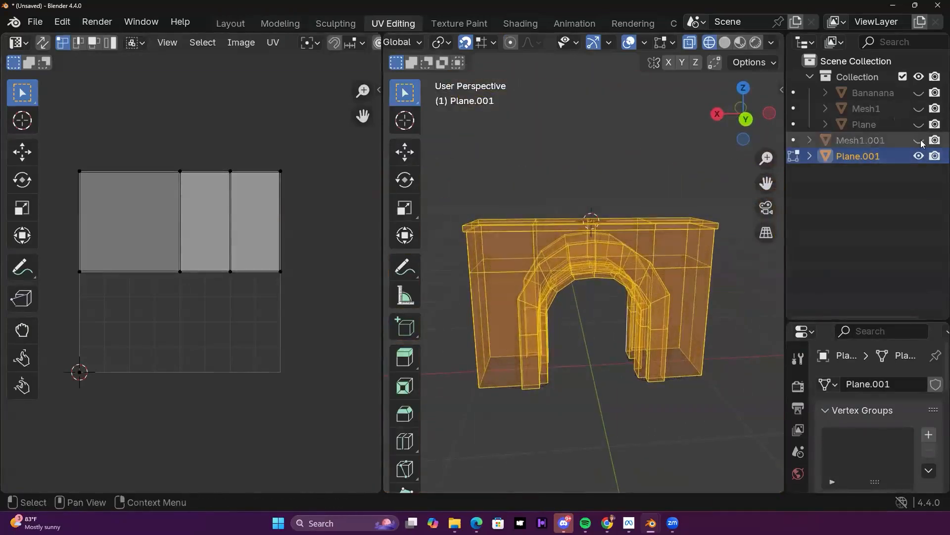
mouse_move(523, 239)
middle_mouse_down()
mouse_move(559, 240)
mouse_move(586, 214)
mouse_move(608, 243)
mouse_move(559, 230)
mouse_move(594, 212)
middle_mouse_up()
scroll(561, 244, "up", 3)
scroll(586, 214, "down", 1)
Step: Set the 3D viewport to Solid shading and return the arch to Edit Mode
key("Tab")
scroll(742, 42, "down", 3)
left_click(726, 43)
middle_click_drag(644, 169, 570, 167)
key("Tab")
mouse_move(608, 127)
middle_mouse_down()
mouse_move(569, 124)
mouse_move(609, 114)
mouse_move(502, 128)
mouse_move(590, 127)
middle_mouse_up()
middle_click_drag(615, 252, 579, 257)
middle_click_drag(615, 135, 638, 119)
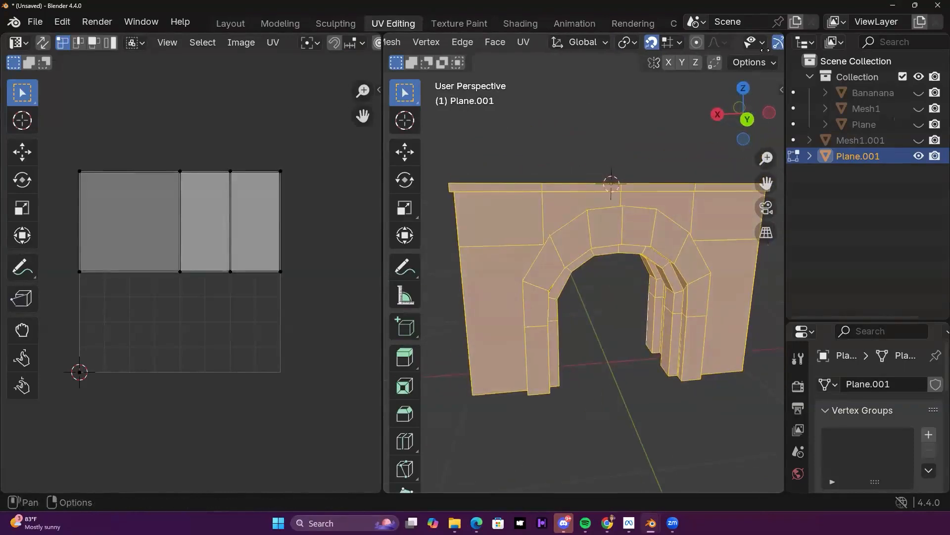
Step: Select the arch's entire UV layout and unwrap it
scroll(650, 48, "down", 5)
scroll(564, 42, "up", 5)
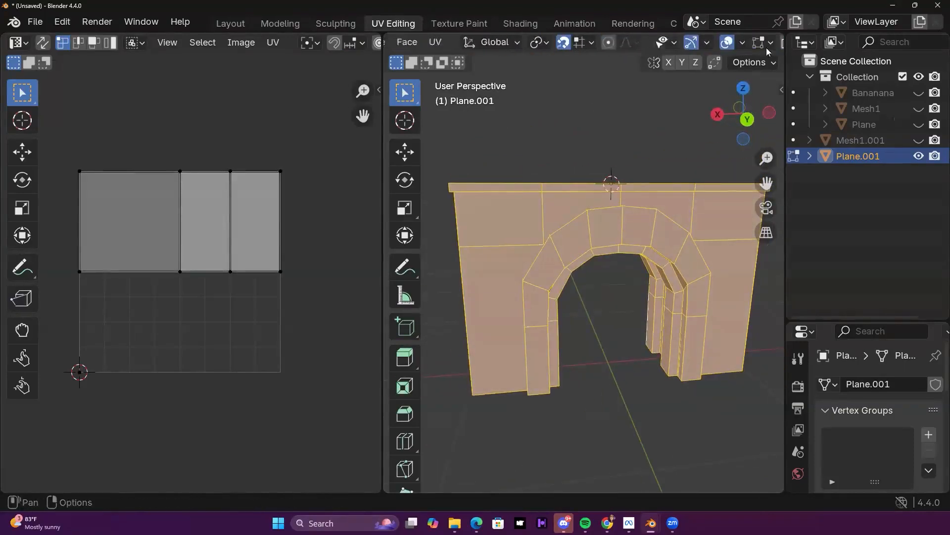
left_click(542, 42)
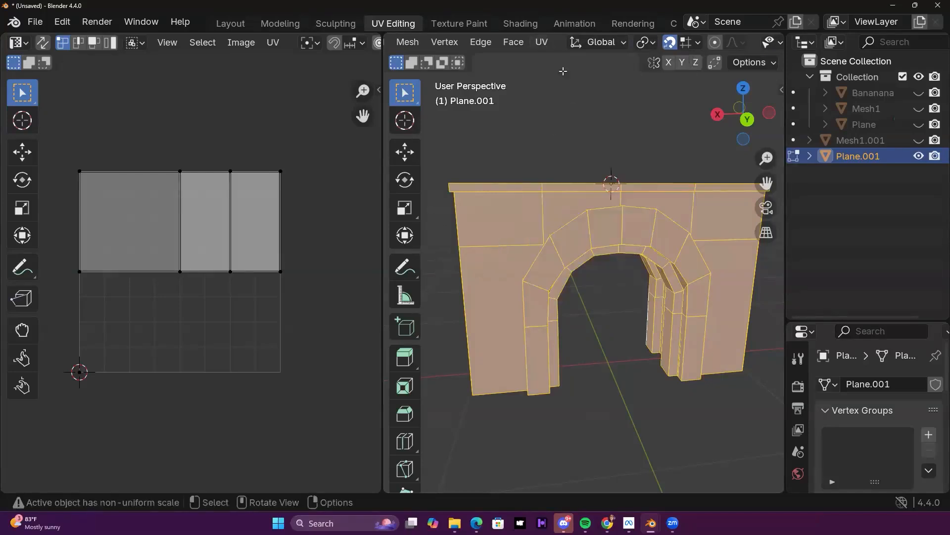
left_click(542, 42)
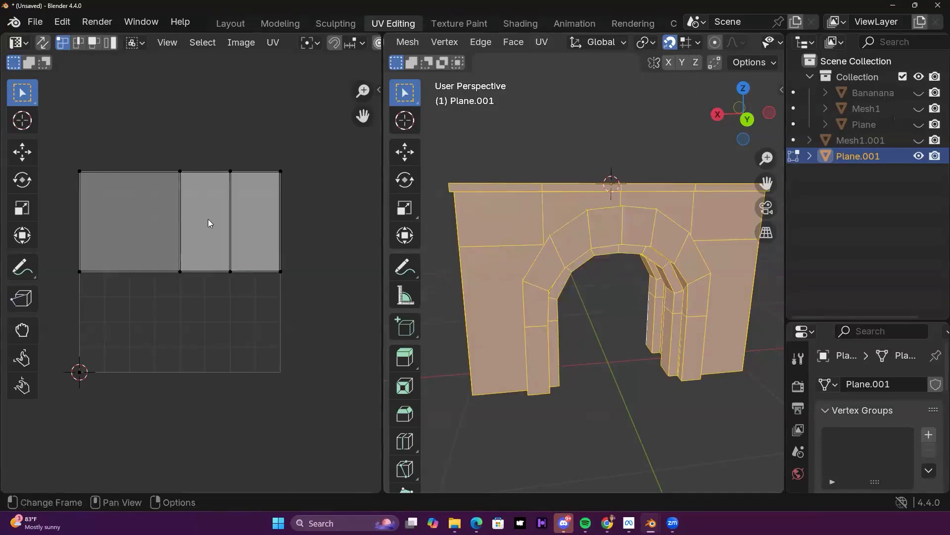
key("a")
key("u")
left_click(177, 194)
scroll(219, 208, "up", 2)
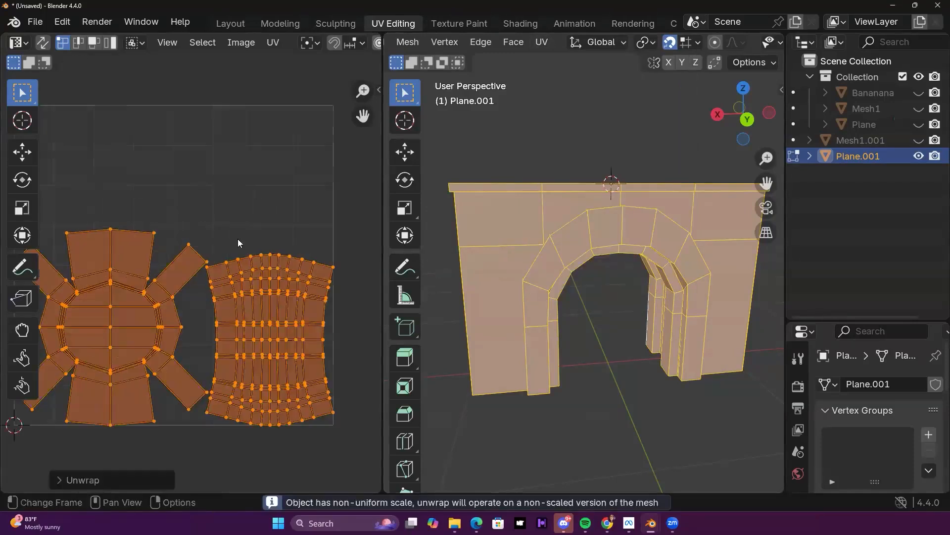
scroll(310, 271, "up", 1)
scroll(308, 269, "down", 1)
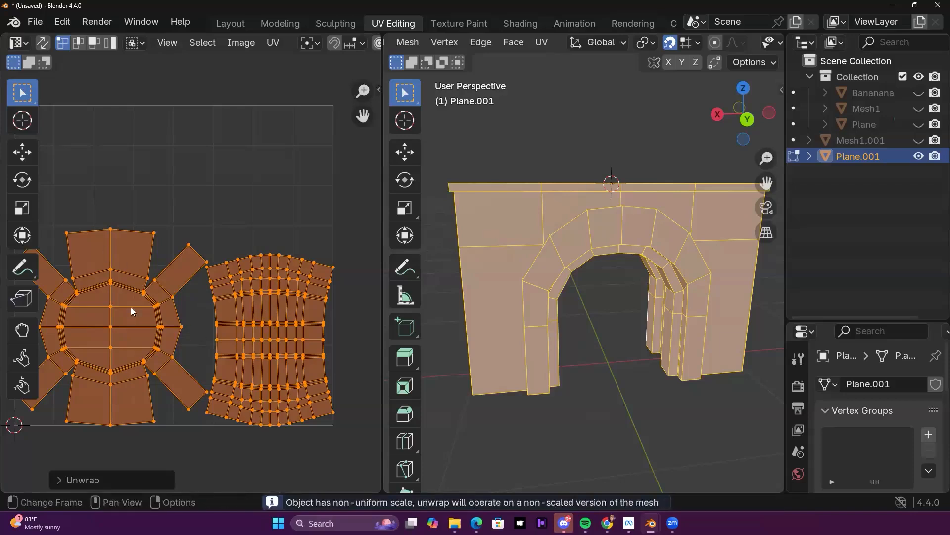
Step: In vertex mode, merge all of the arch's vertices by distance
middle_click_drag(622, 276, 539, 279)
middle_click_drag(673, 356, 643, 350)
middle_click_drag(615, 250, 347, 245)
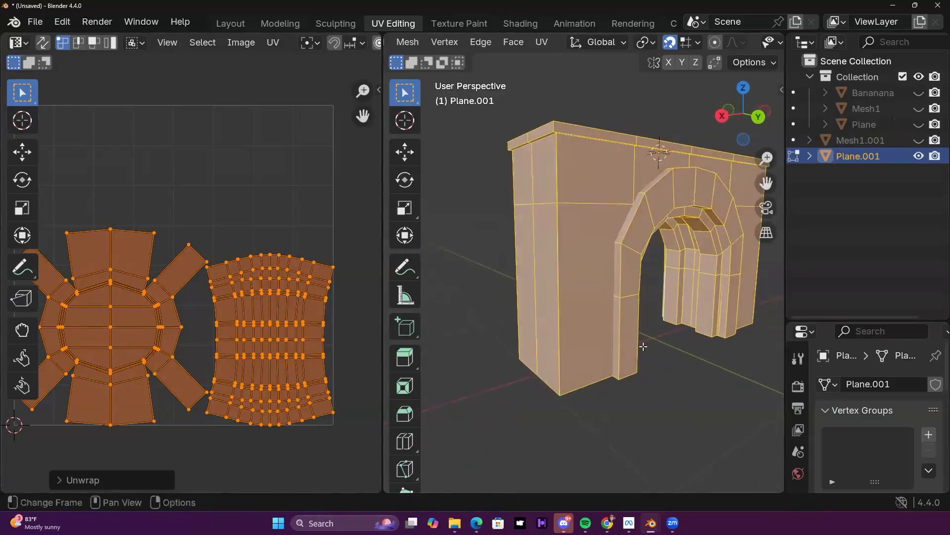
middle_click_drag(643, 346, 547, 224)
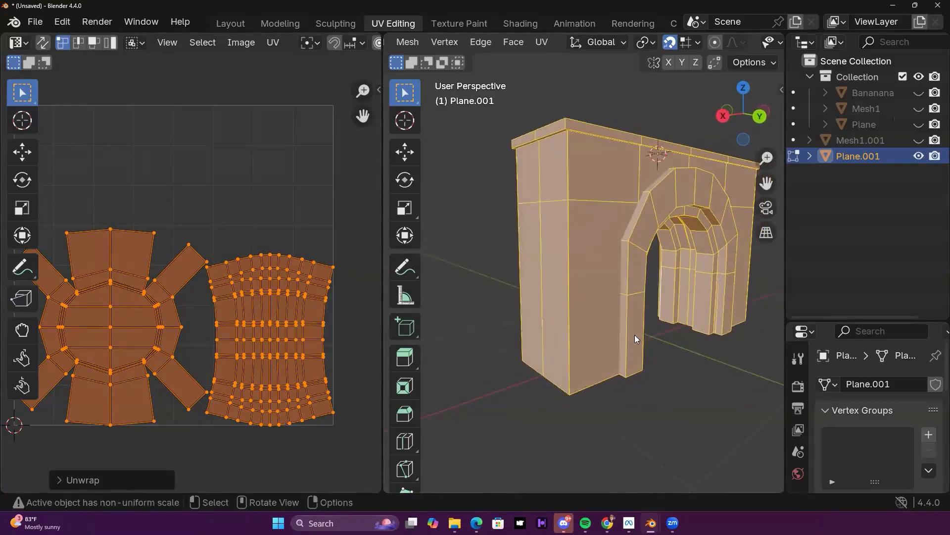
key("Tab")
middle_click_drag(613, 317, 593, 302)
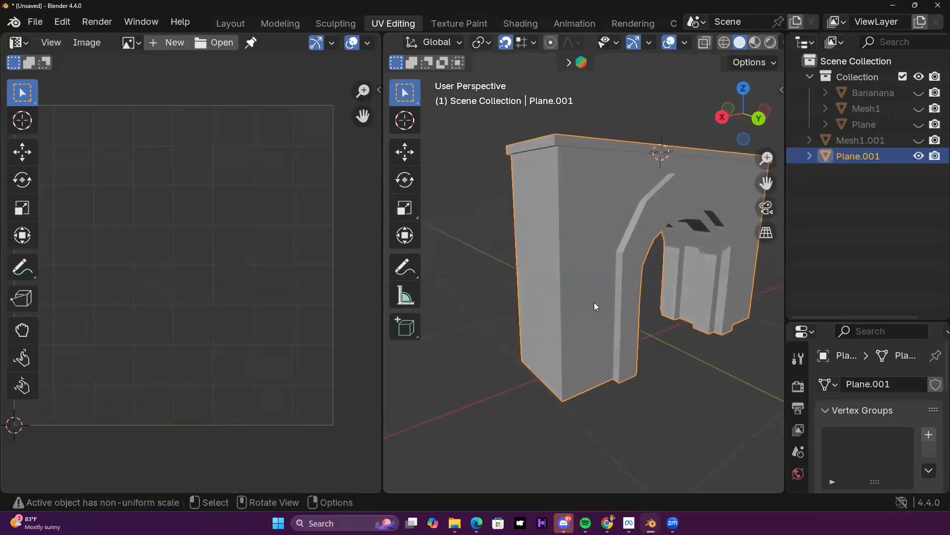
key("Tab")
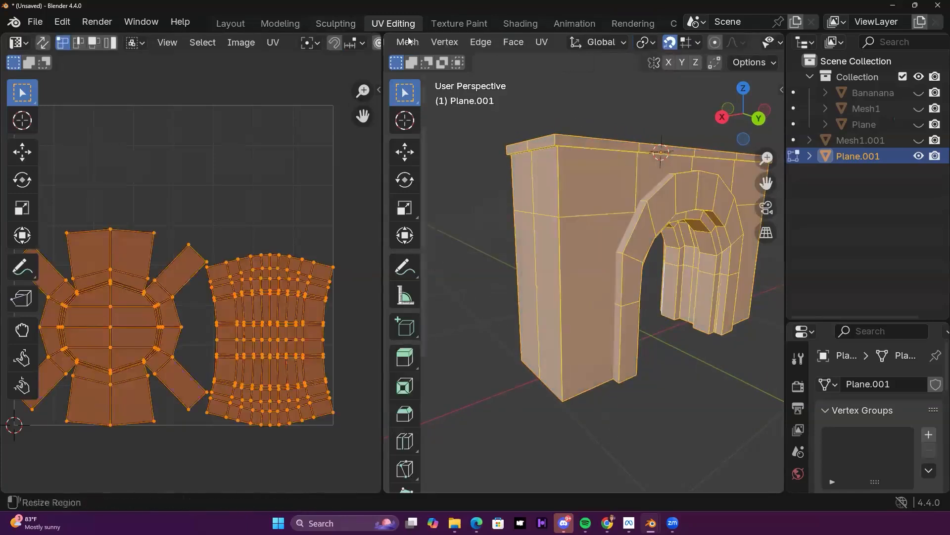
key("1")
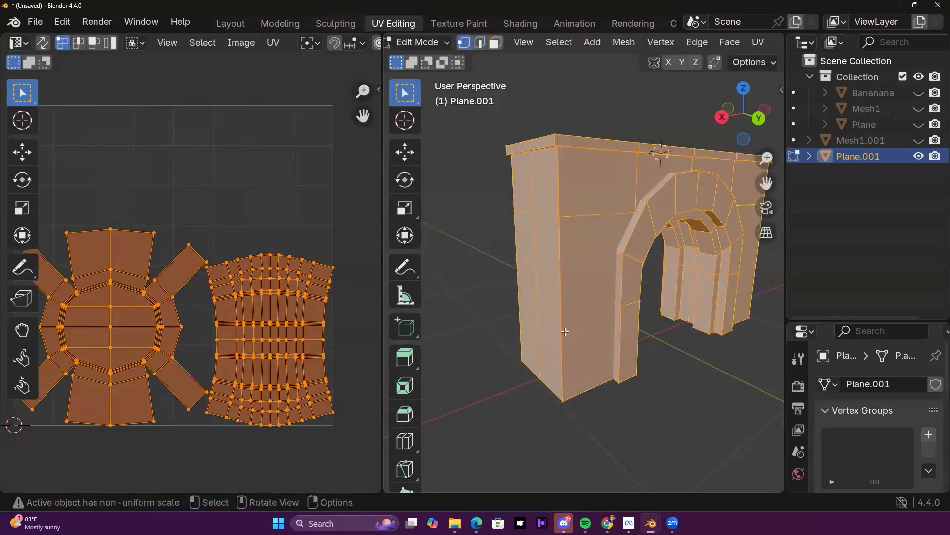
key("m")
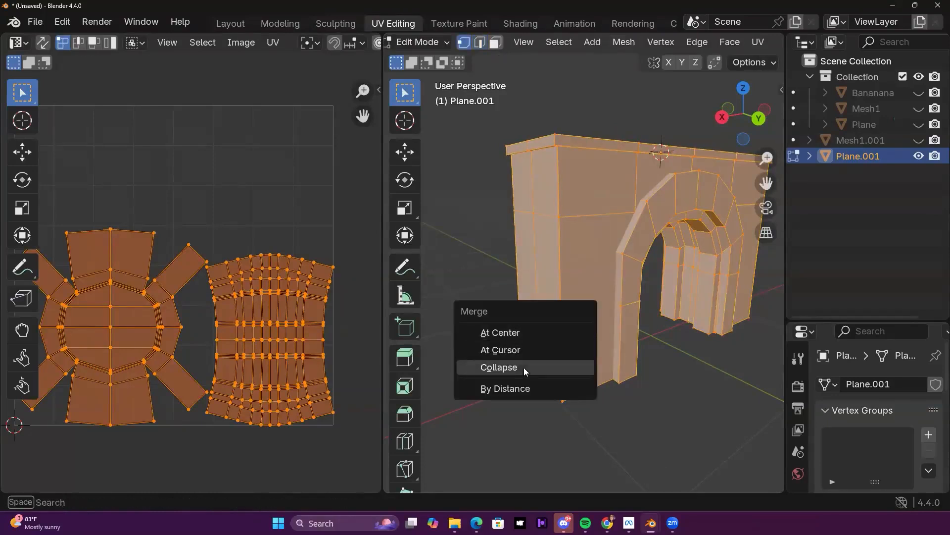
left_click(528, 389)
middle_click_drag(643, 382, 663, 367)
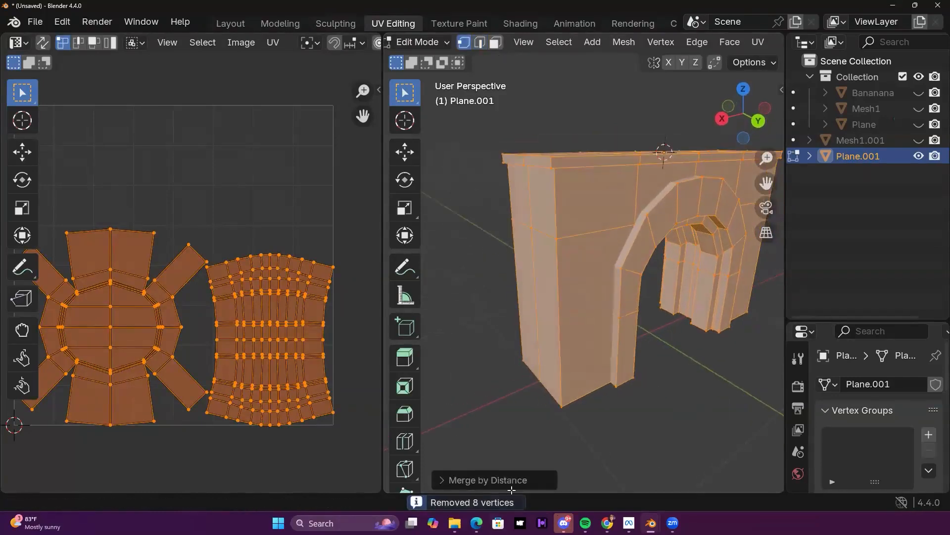
middle_click_drag(653, 263, 644, 270)
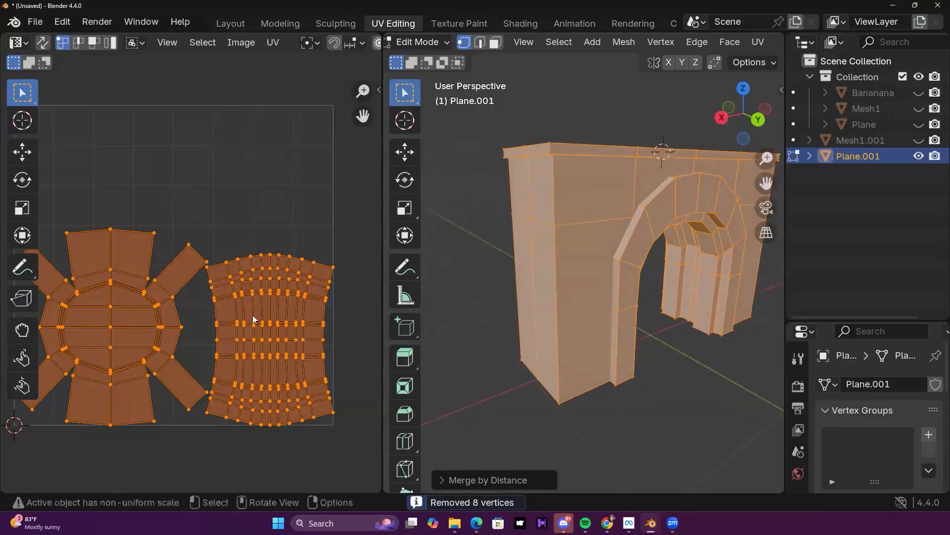
Step: Unwrap the merged arch's UVs again
key("u")
key("Return")
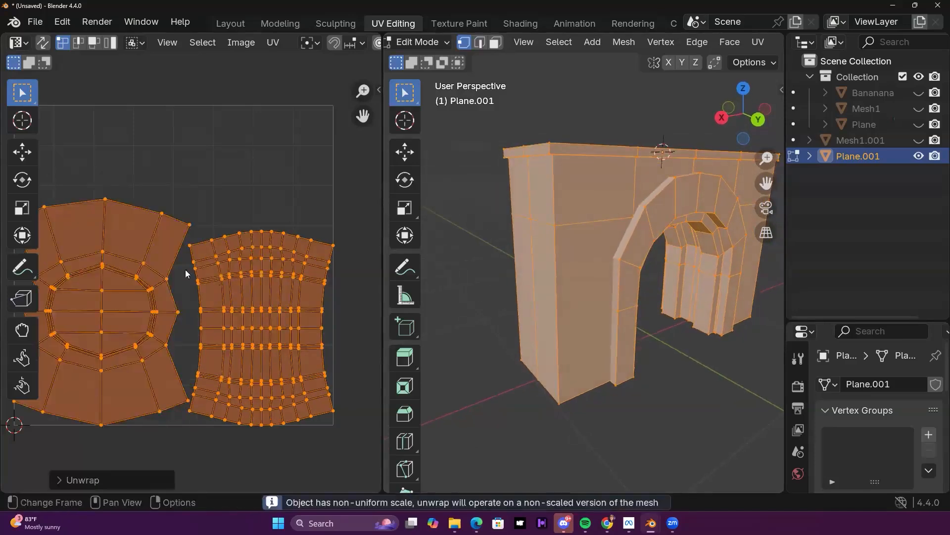
scroll(161, 291, "down", 2)
scroll(165, 305, "up", 3)
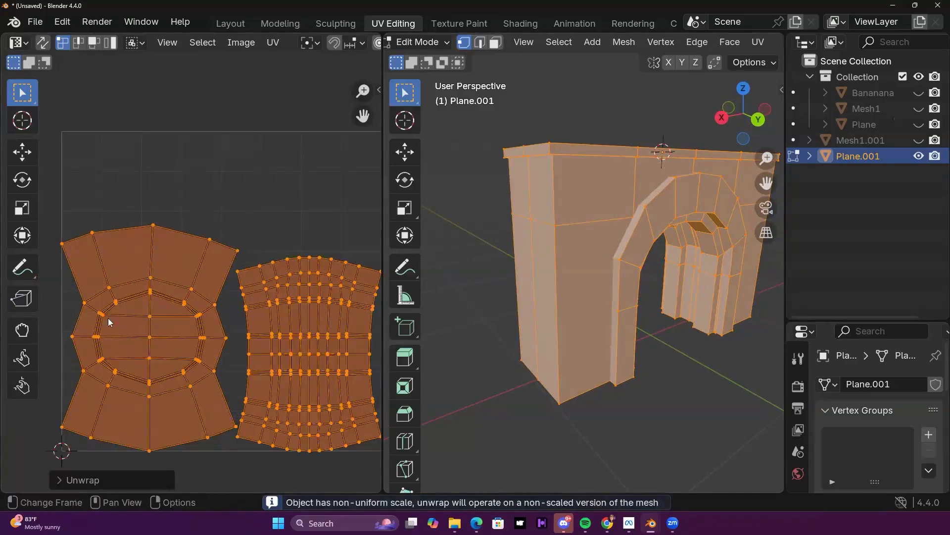
Step: Select the edge loops around the cornice's underside and its short vertical corner edges, and mark them sharp
middle_click_drag(584, 257, 549, 215)
left_click(596, 174)
scroll(601, 176, "up", 3)
middle_click_drag(520, 118, 503, 138, "shift")
middle_click_drag(553, 190, 592, 200)
left_click(600, 213, "alt")
scroll(664, 236, "down", 3)
middle_click_drag(663, 237, 571, 192)
scroll(511, 225, "up", 5)
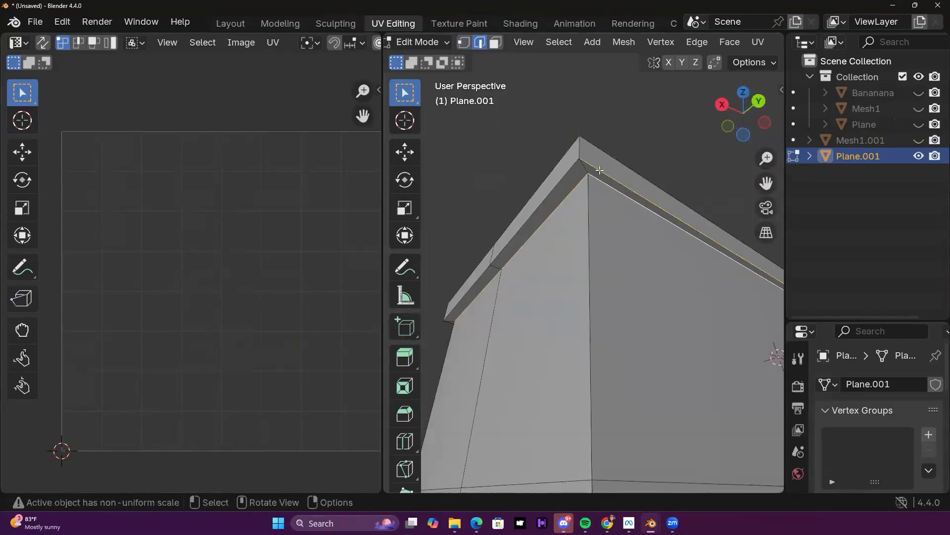
middle_click_drag(486, 222, 668, 226)
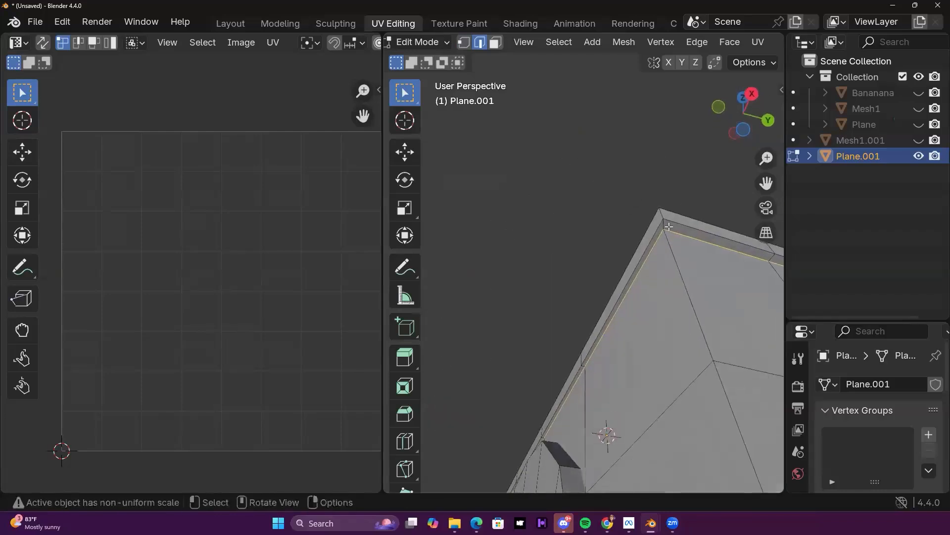
middle_click_drag(525, 287, 509, 247)
middle_click_drag(568, 251, 526, 366)
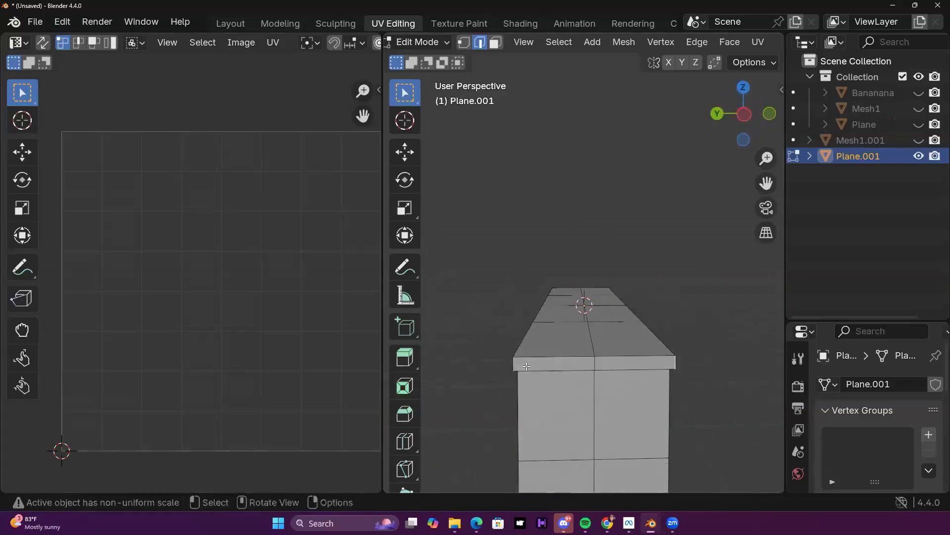
middle_click_drag(483, 342, 605, 365)
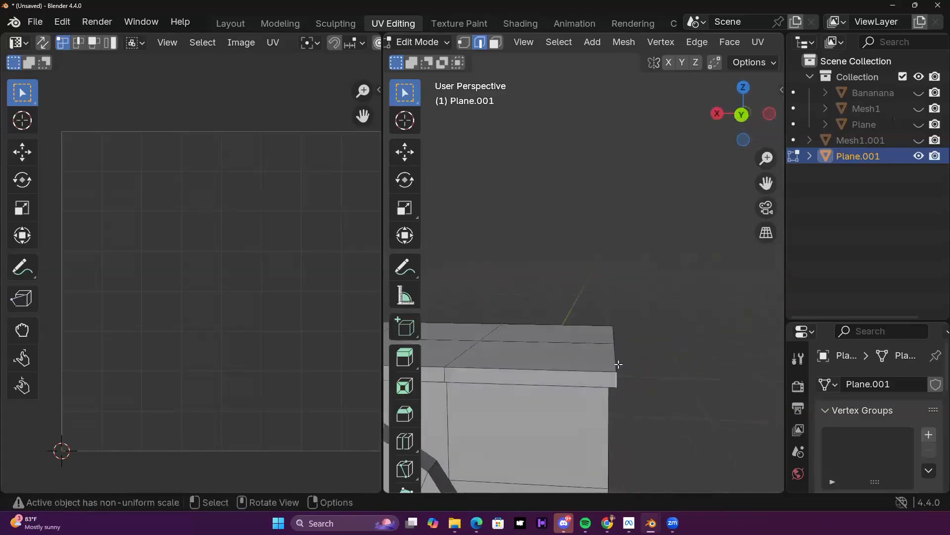
scroll(617, 365, "down", 3)
middle_click_drag(396, 361, 522, 364, "shift")
middle_click_drag(625, 357, 563, 394)
middle_click_drag(479, 384, 560, 384)
key("ctrl+e")
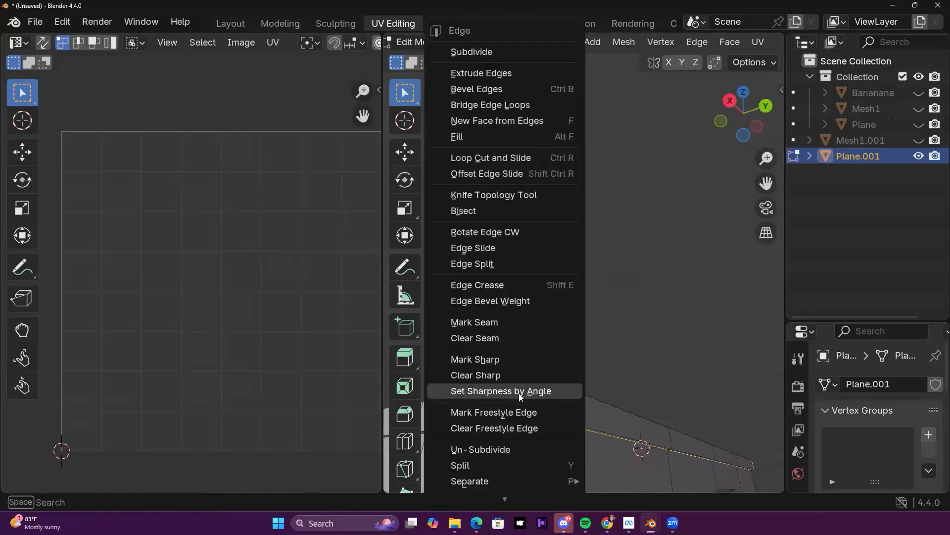
left_click(490, 357)
Step: Mark the selected cornice edges as UV seams
scroll(611, 249, "down", 5)
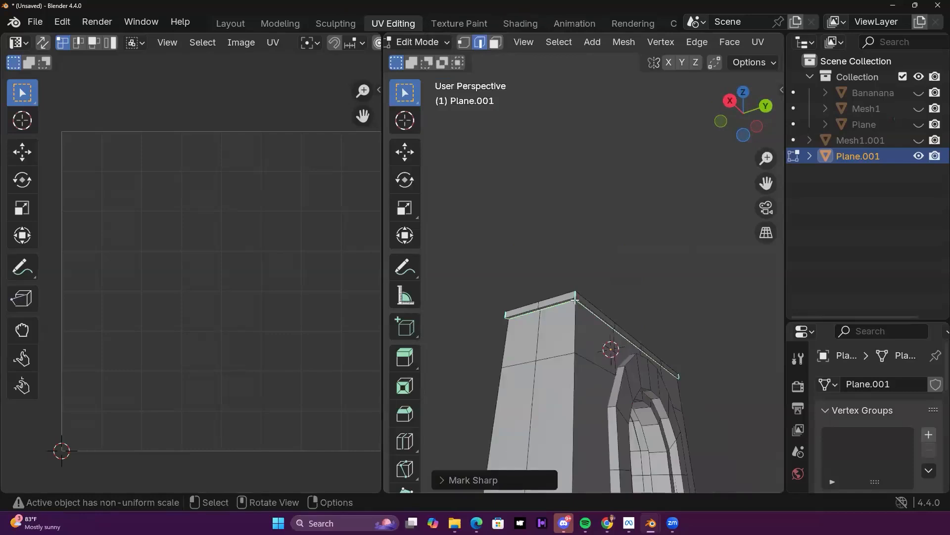
key("ctrl+e")
left_click(555, 322)
middle_click_drag(613, 295, 643, 329)
Step: Mark the wall's vertical outer corner edges as UV seams and clear the selection
middle_click_drag(657, 392, 617, 274)
left_click(625, 241, "shift")
middle_click_drag(548, 298, 557, 186)
middle_click_drag(539, 251, 638, 274)
middle_click_drag(560, 287, 583, 294)
middle_click_drag(639, 262, 586, 303)
key("ctrl+e")
left_click(569, 321)
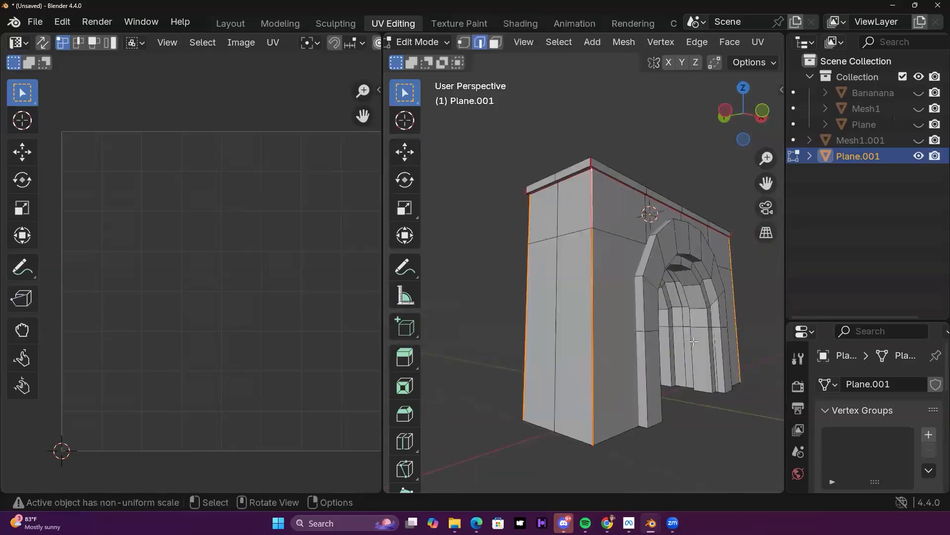
key("alt+a")
middle_click_drag(693, 257, 560, 281)
scroll(609, 307, "down", 3)
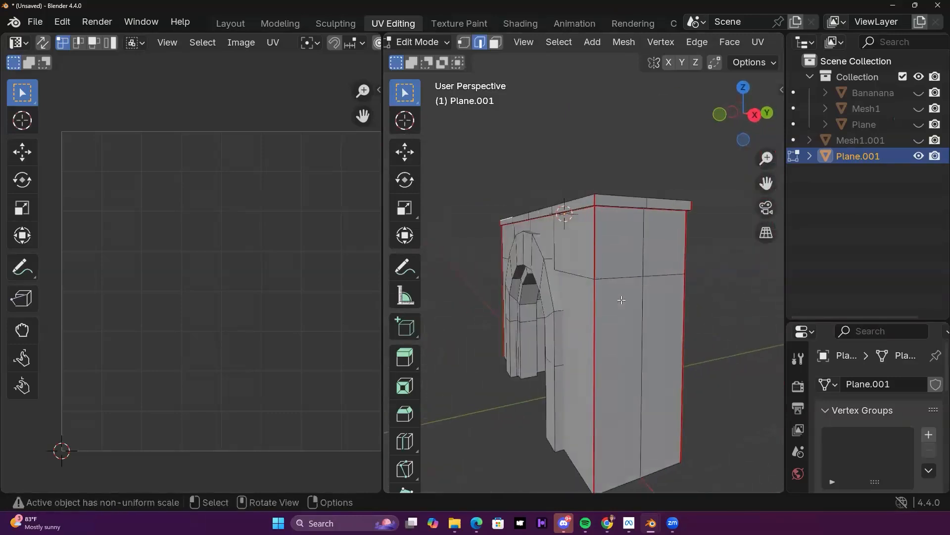
Step: Unwrap the UVs of the entire arch mesh using the marked seams, and clear the selection in the UV layout
key("a")
key("u")
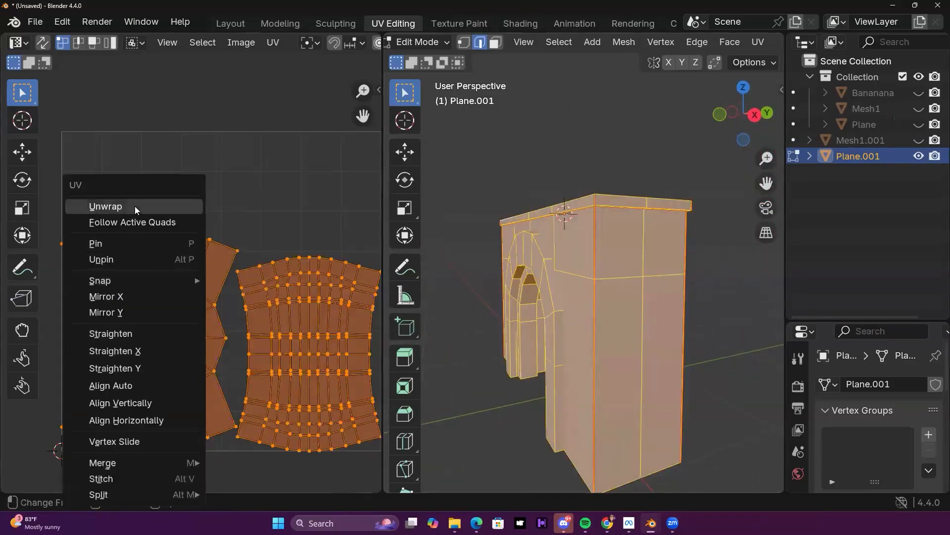
left_click(135, 206)
left_click(298, 186)
Step: Examine the unwrapped UV islands and compare them with the arch's underside, inner opening and front faces
scroll(228, 277, "up", 1)
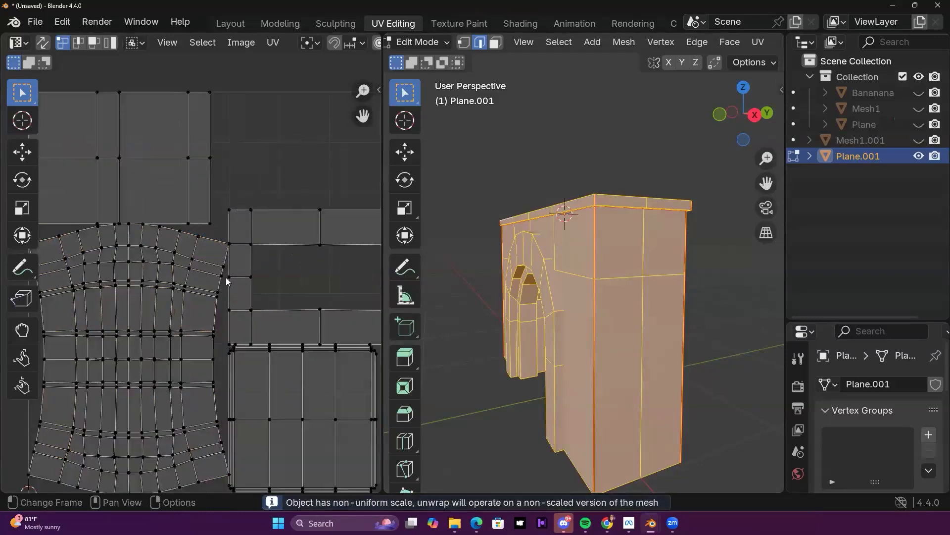
scroll(257, 333, "down", 2)
scroll(253, 333, "up", 6)
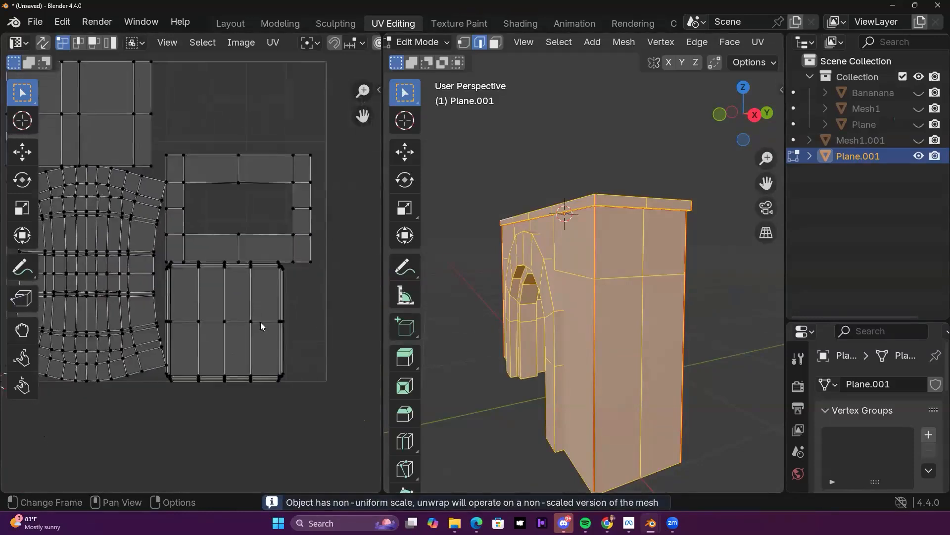
scroll(183, 159, "down", 2)
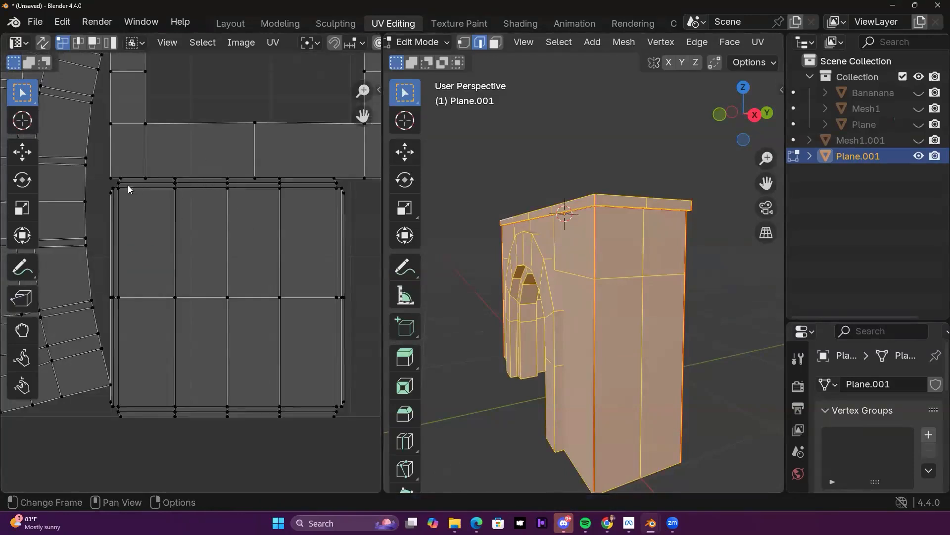
scroll(369, 297, "up", 1)
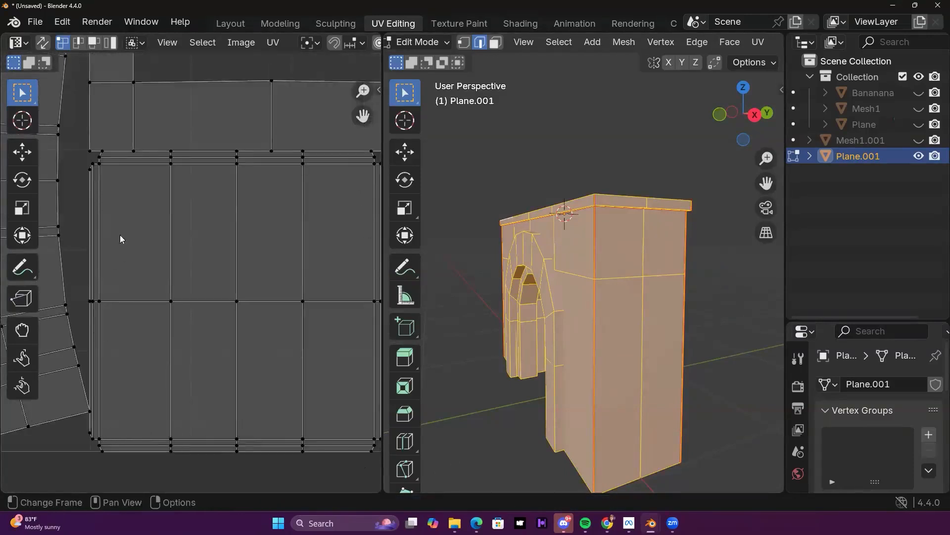
scroll(120, 239, "down", 5)
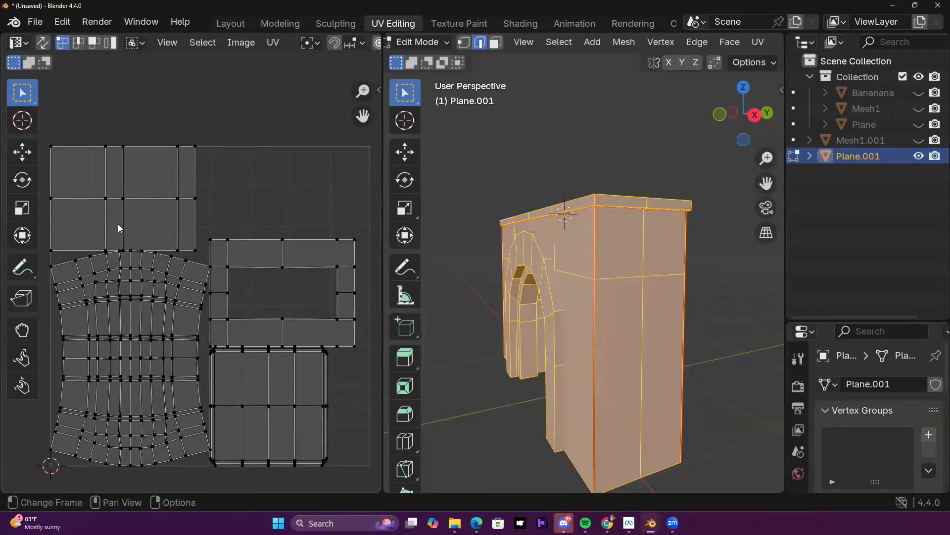
middle_click_drag(642, 270, 693, 159)
scroll(486, 283, "up", 3)
middle_click_drag(472, 265, 513, 365)
middle_click_drag(567, 303, 559, 267)
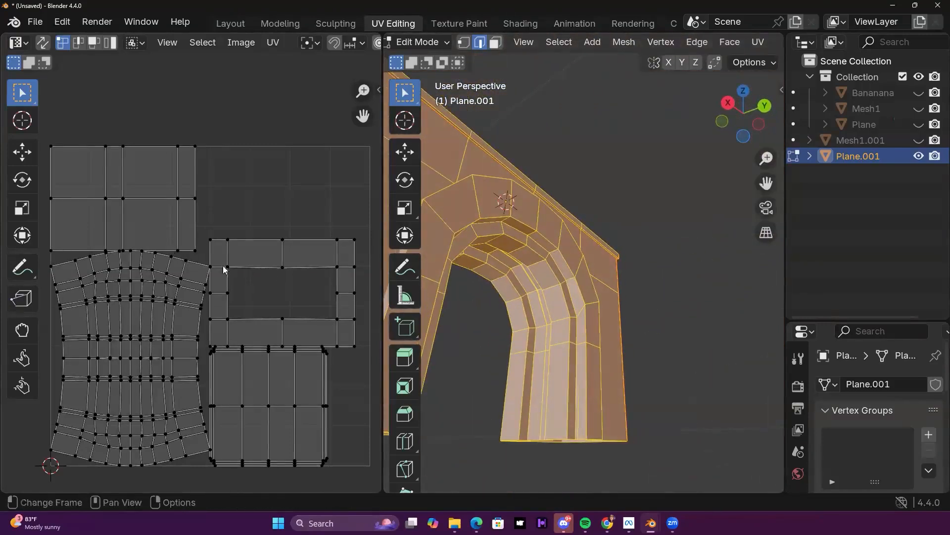
middle_click_drag(426, 258, 677, 297)
scroll(640, 331, "up", 4)
middle_click_drag(679, 294, 713, 291, "shift")
scroll(684, 296, "down", 4)
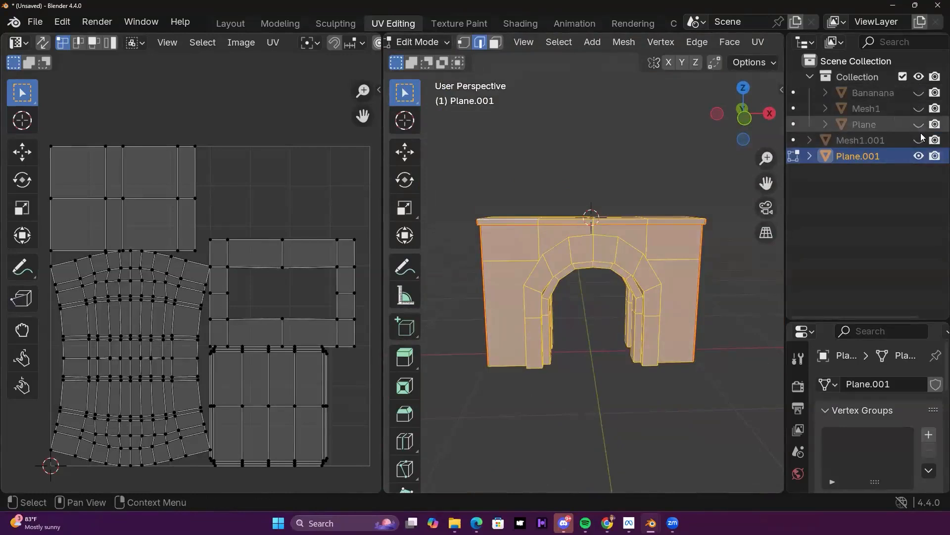
Step: Switch to the Layout workspace and enlarge the scene's object list
left_click(231, 24)
middle_click_drag(433, 202, 376, 258)
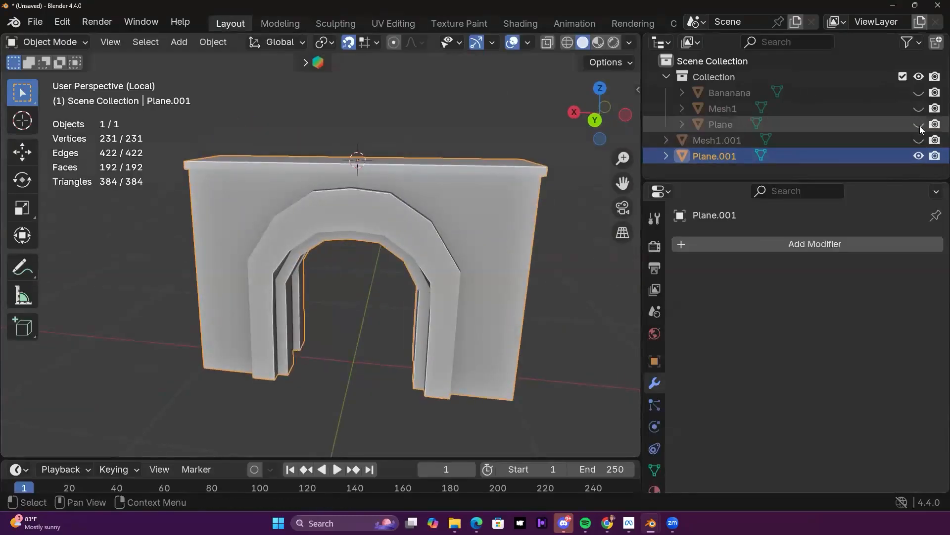
left_click(919, 124)
left_click(917, 109)
left_click(917, 109)
left_click_drag(723, 212, 724, 303)
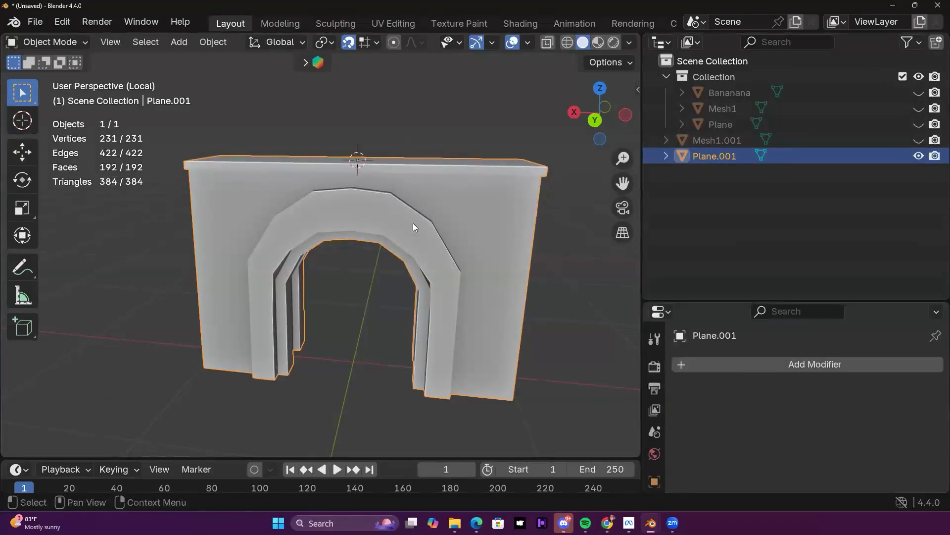
Step: Unhide the Mesh1.001, Plane, Mesh1 and Bananana objects
left_click(918, 140)
left_click(917, 125)
left_click(917, 109)
left_click(919, 93)
middle_click_drag(359, 238, 423, 241)
key("g")
right_click(500, 213)
Step: Look around the low-poly arch for the unhidden meshes, checking with the viewport overlays off and on
scroll(342, 238, "down", 10)
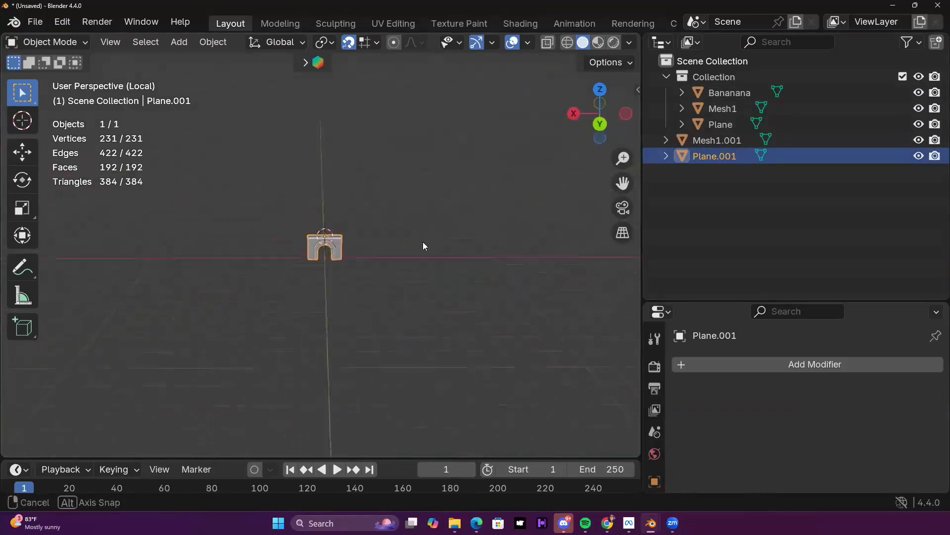
scroll(383, 248, "up", 8)
left_click(380, 130)
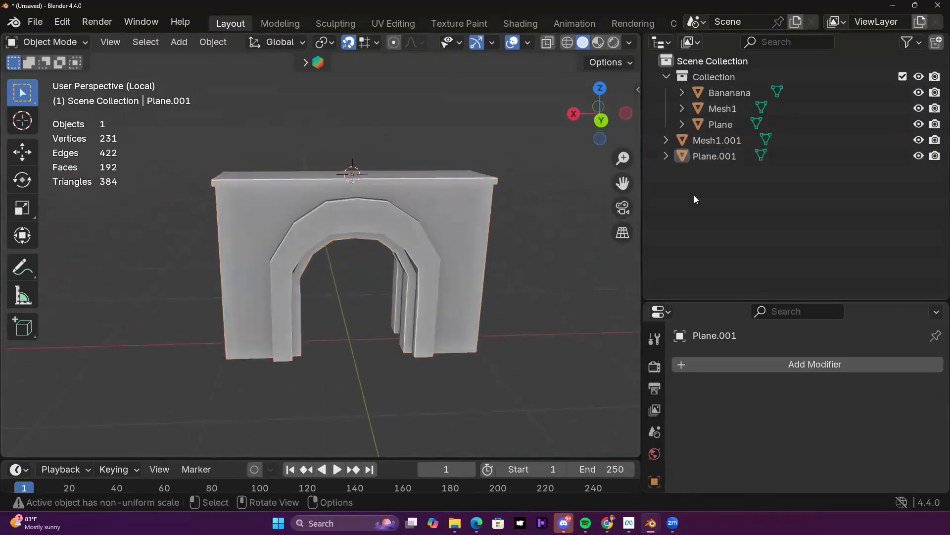
middle_click_drag(366, 210, 333, 186)
scroll(366, 198, "down", 6)
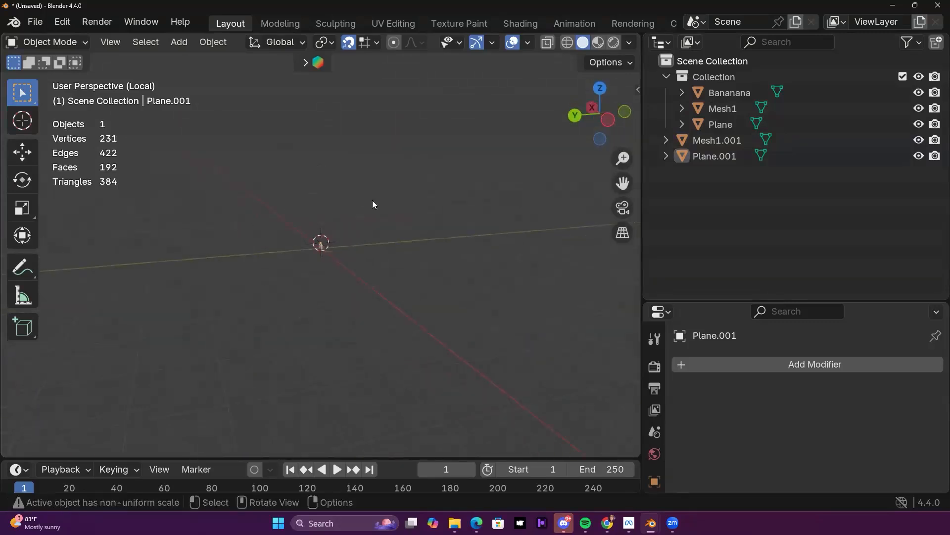
scroll(369, 218, "up", 8)
middle_click_drag(362, 235, 364, 177)
left_click(416, 223)
middle_click_drag(416, 222, 569, 212)
left_click(513, 43)
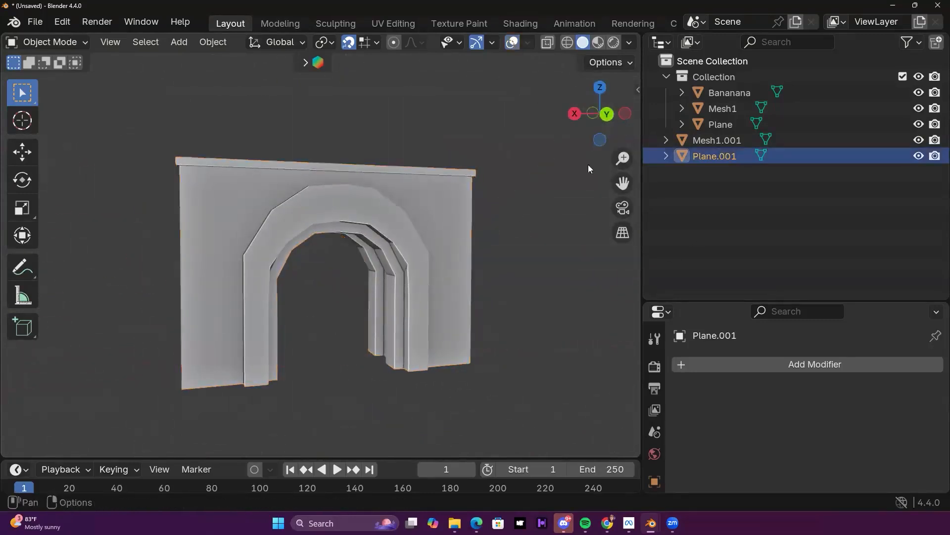
left_click(516, 44)
mouse_move(506, 206)
middle_mouse_down()
mouse_move(484, 228)
mouse_move(521, 208)
middle_mouse_up()
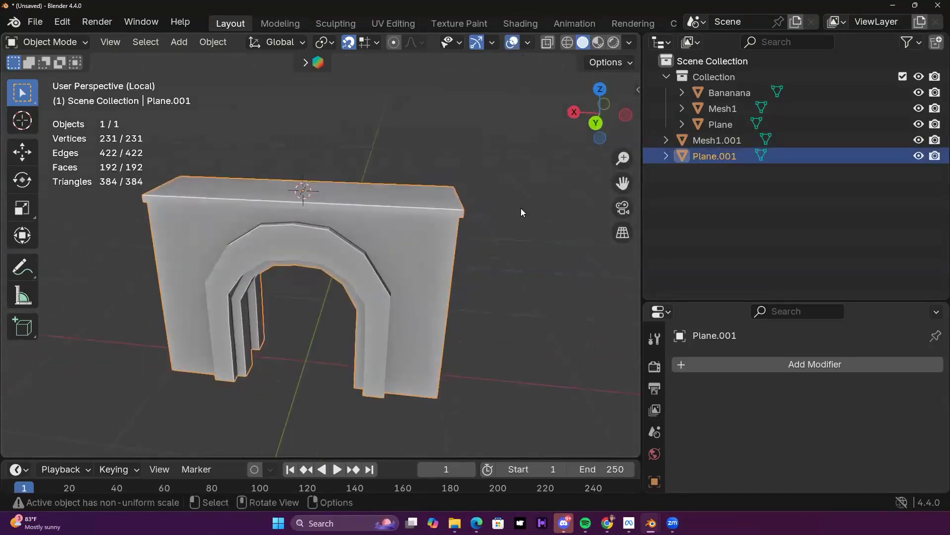
left_click(521, 208)
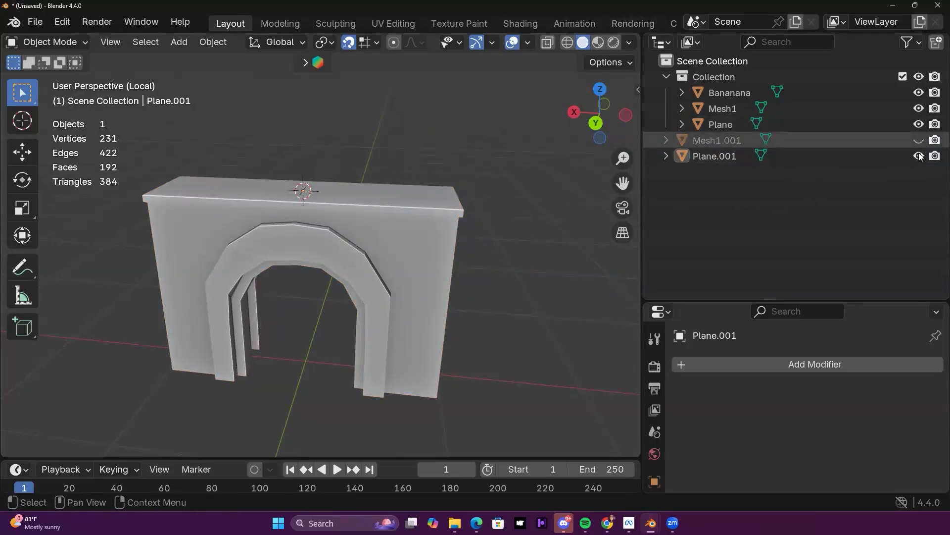
Step: Hide the low-poly arch Plane.001 temporarily to check for the other meshes behind it, and show it again
left_click(920, 157)
left_click(918, 140)
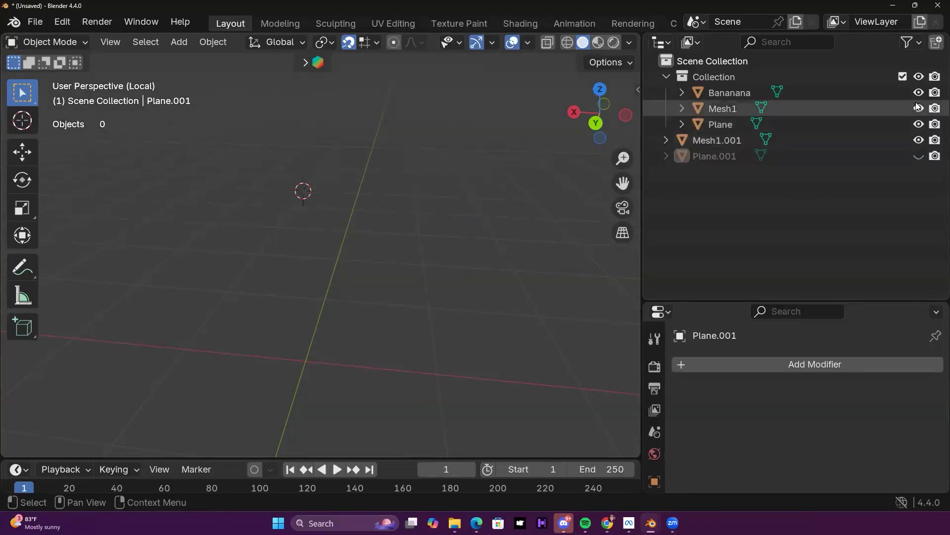
left_click(919, 109)
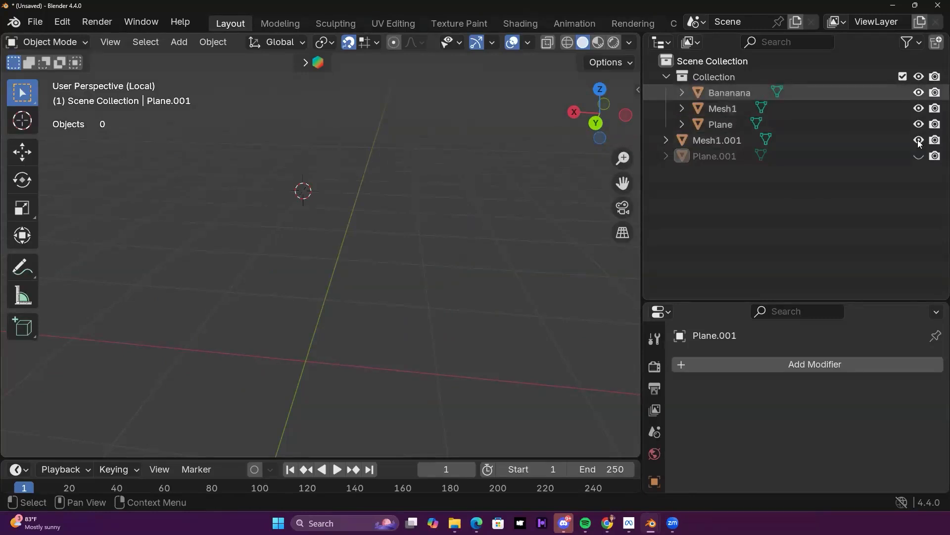
left_click(919, 156)
mouse_move(443, 218)
middle_mouse_down()
mouse_move(422, 224)
mouse_move(445, 232)
middle_mouse_up()
scroll(446, 232, "down", 8)
scroll(447, 241, "up", 9)
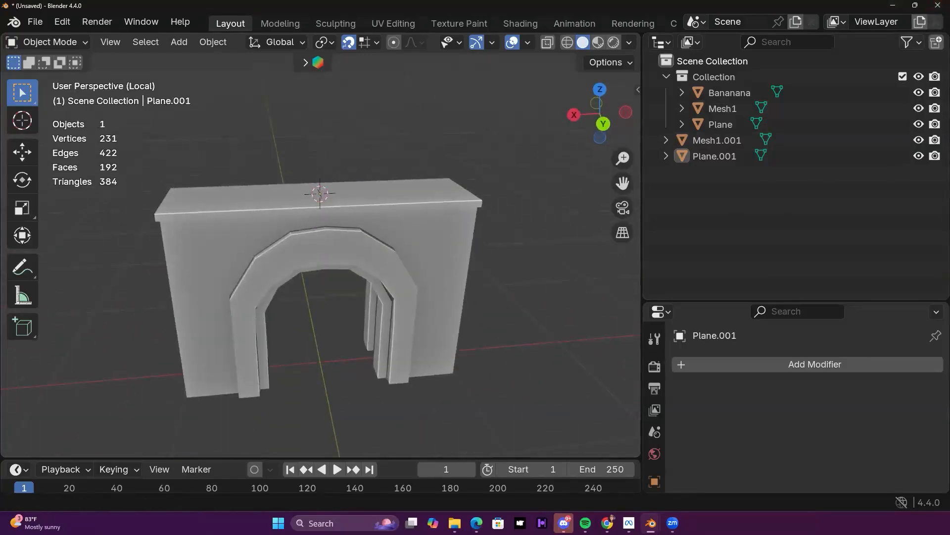
Step: Select Mesh1.001 and hide the Mesh1.001, Plane, Mesh1 and Bananana objects
left_click(723, 141)
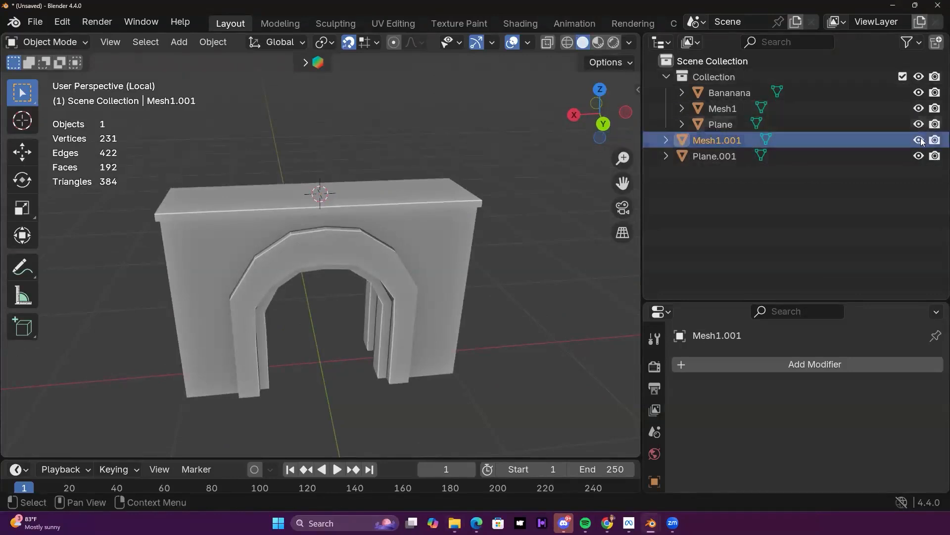
left_click_drag(921, 126, 935, 103)
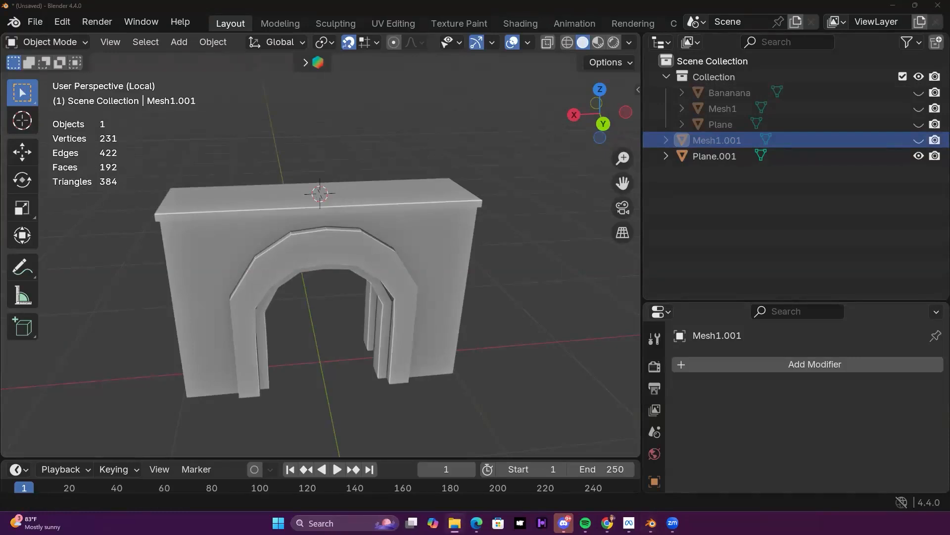
Step: Import the sculpted stone arch model from the file explorer into the scene with the low-poly arch
left_click_drag(325, 230, 326, 233)
left_click(317, 491)
scroll(470, 277, "down", 3)
middle_click_drag(451, 258, 445, 232)
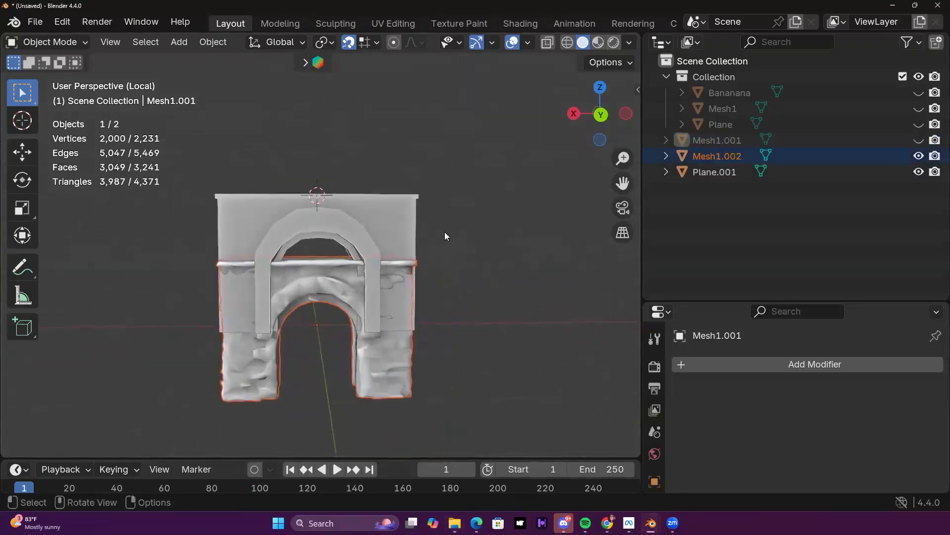
scroll(314, 161, "up", 2)
scroll(332, 188, "down", 5)
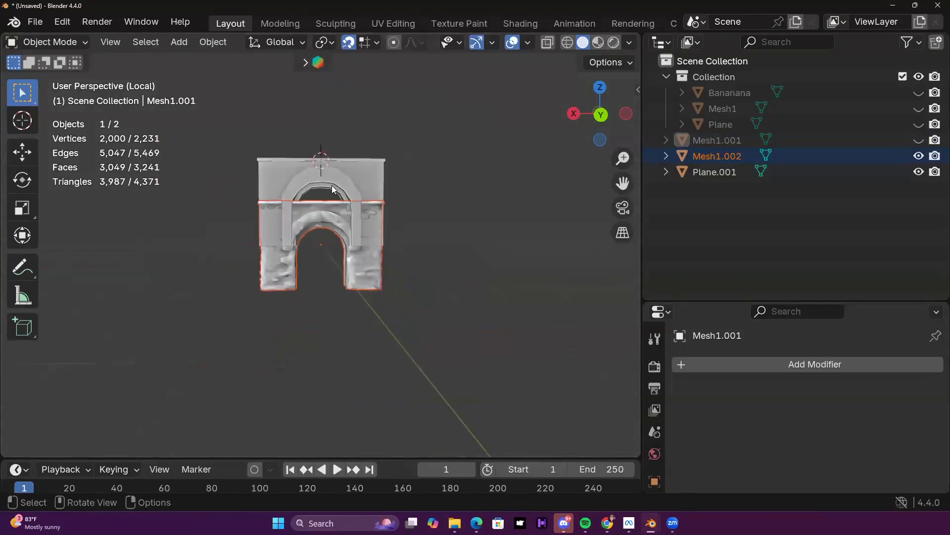
Step: Move the imported sculpted arch straight up along Z so that it overlaps the low-poly arch
key("KP_3")
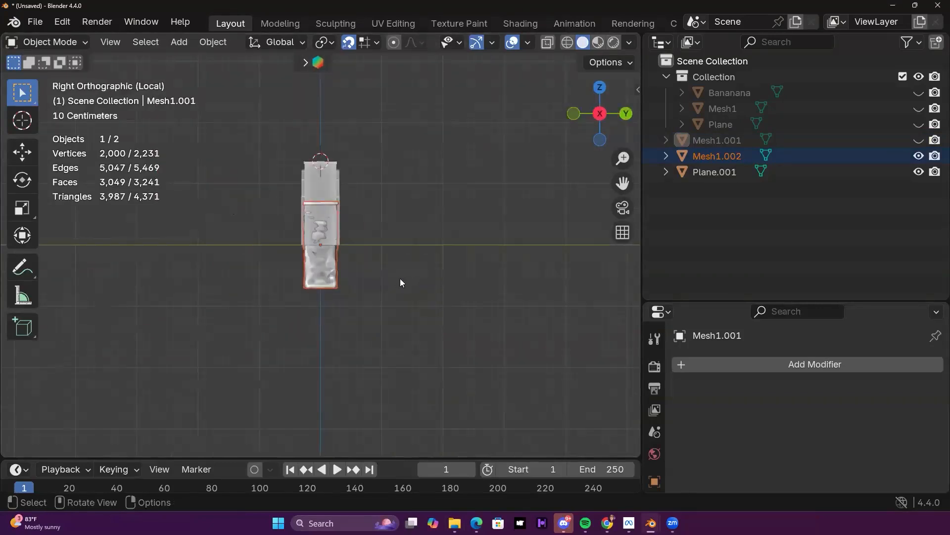
key("g")
key("z")
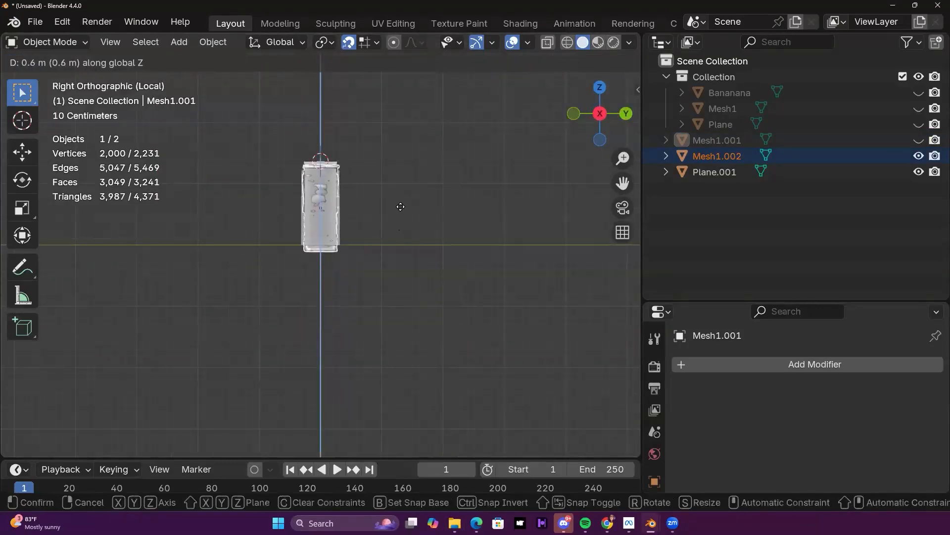
middle_click_drag(486, 240, 425, 250)
scroll(425, 250, "up", 2)
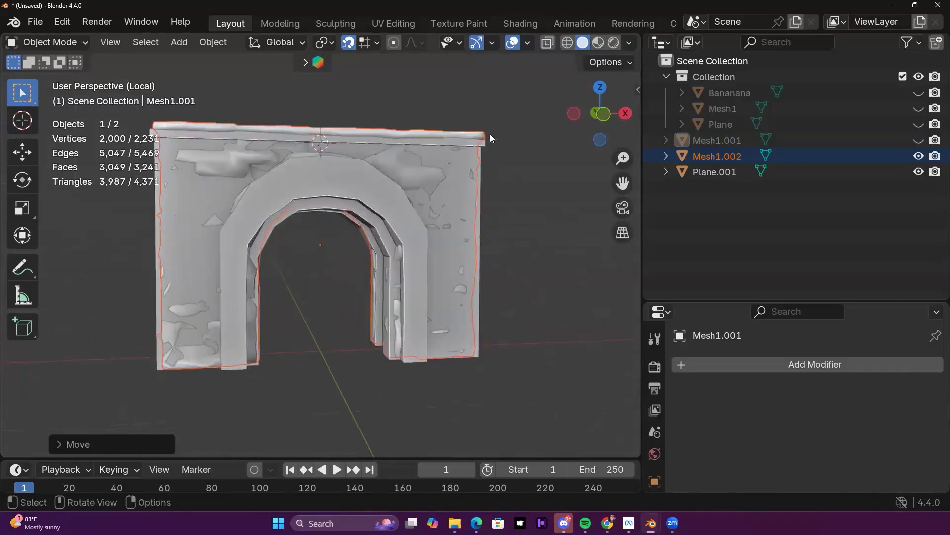
middle_click_drag(452, 174, 431, 188)
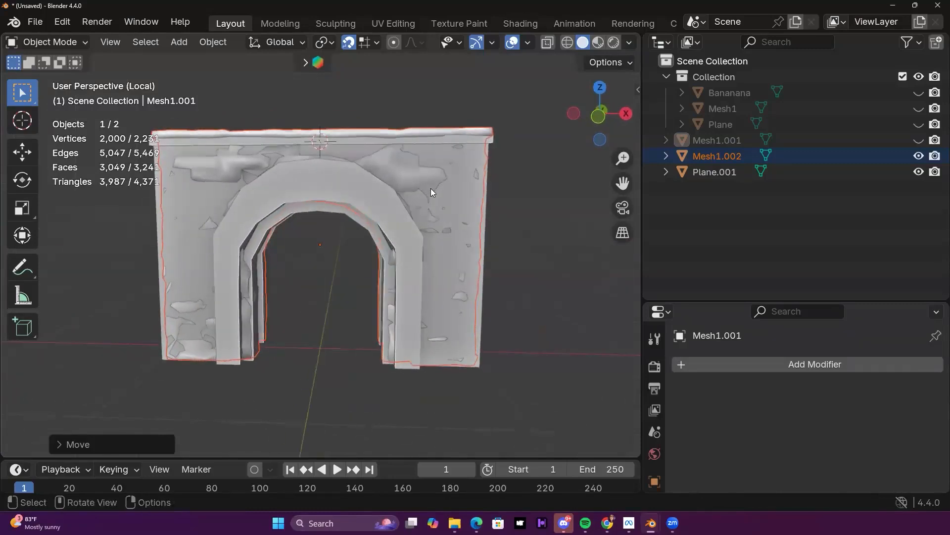
Step: Scale the sculpted arch down uniformly to about 0.96, and stretch it vertically to reach the low-poly arch's base
key("KP_7")
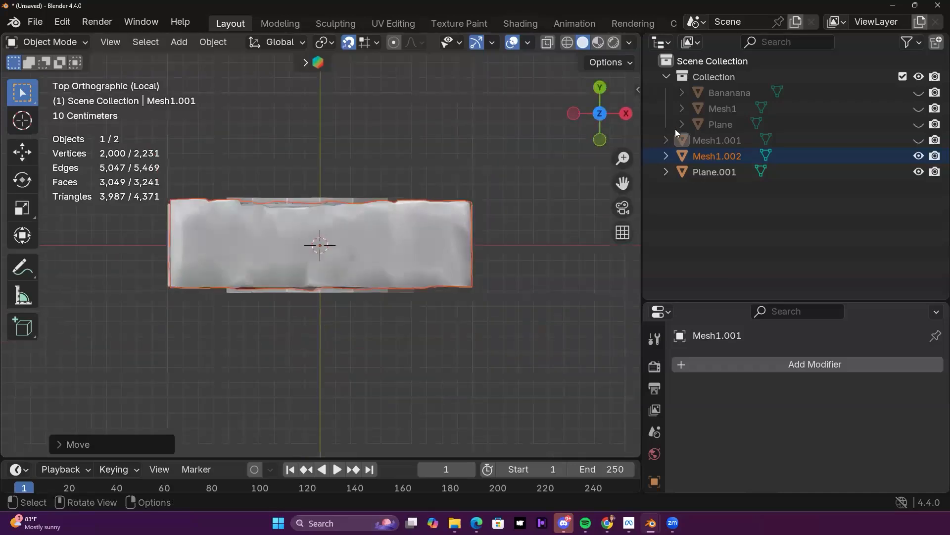
left_click(600, 140)
scroll(457, 231, "down", 1)
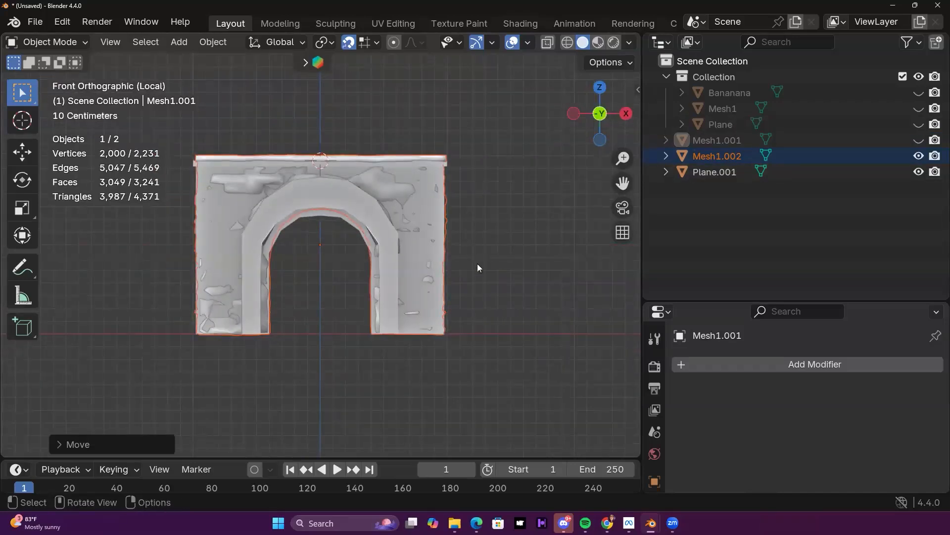
key("s")
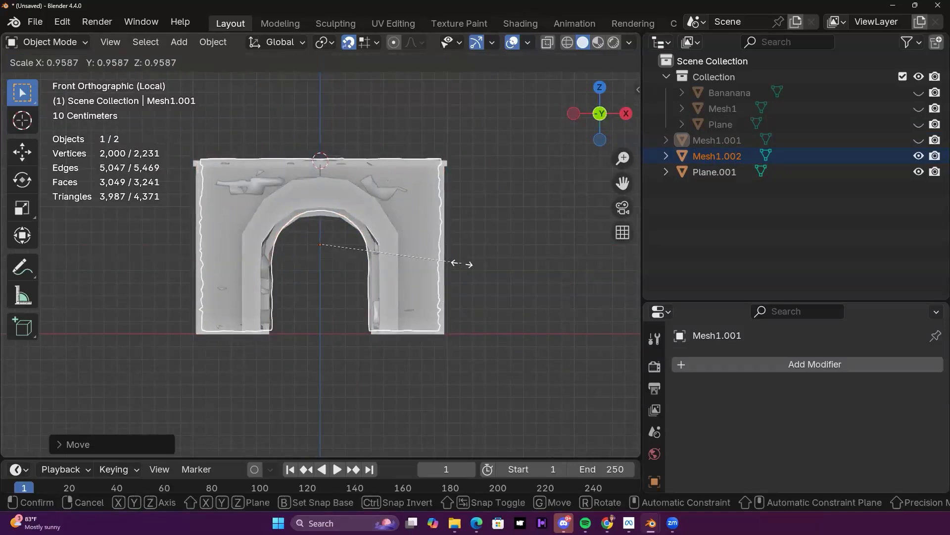
left_click(459, 264)
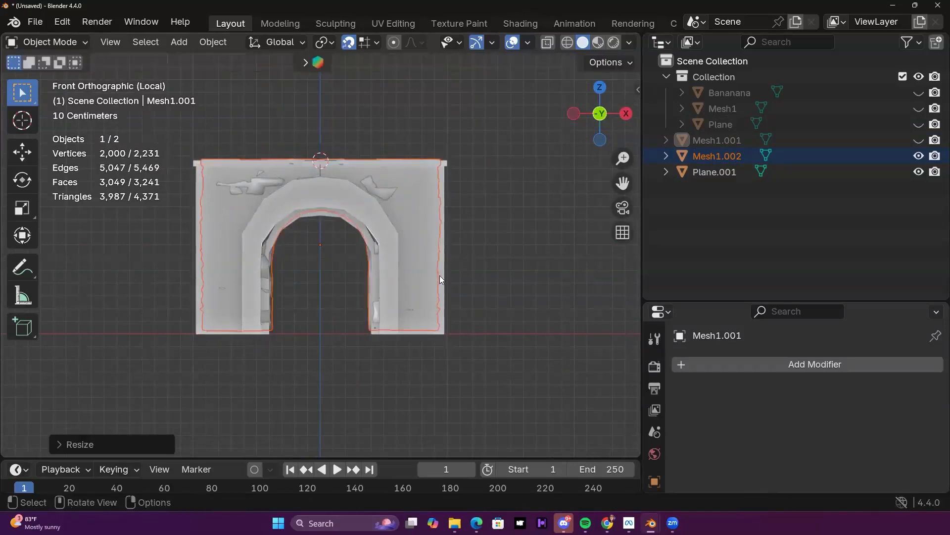
key("s")
left_click(444, 278)
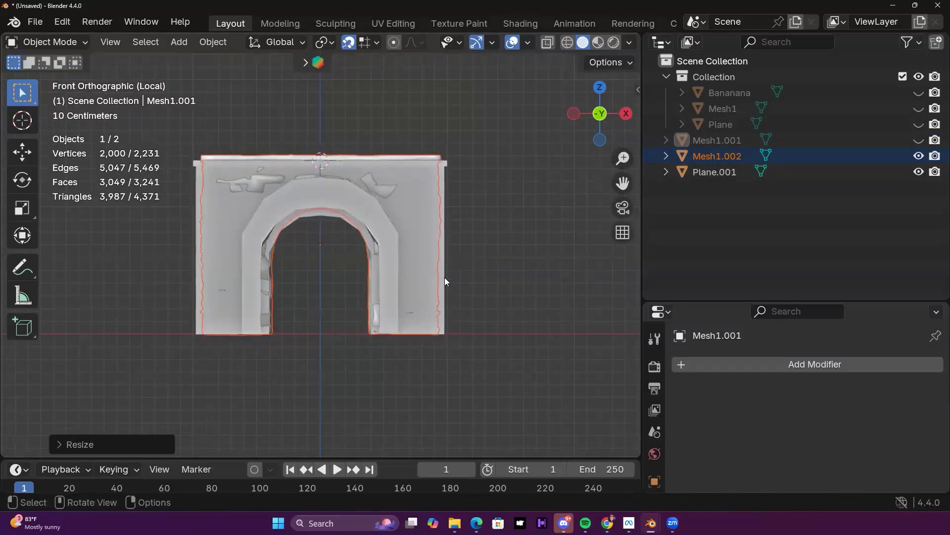
Step: Try to adjust the sculpted arch's height along Z, and turn off snapping
key("g")
key("z")
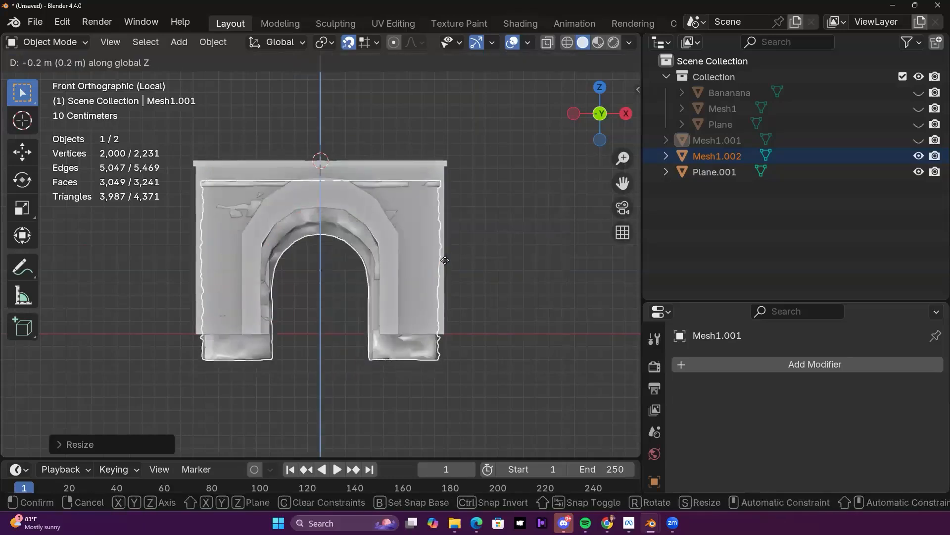
left_click(463, 239)
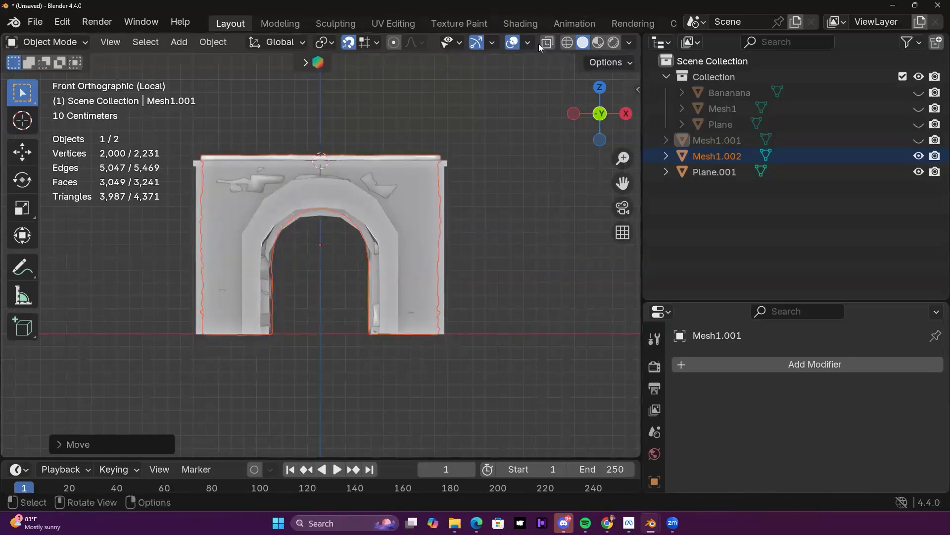
left_click(355, 42)
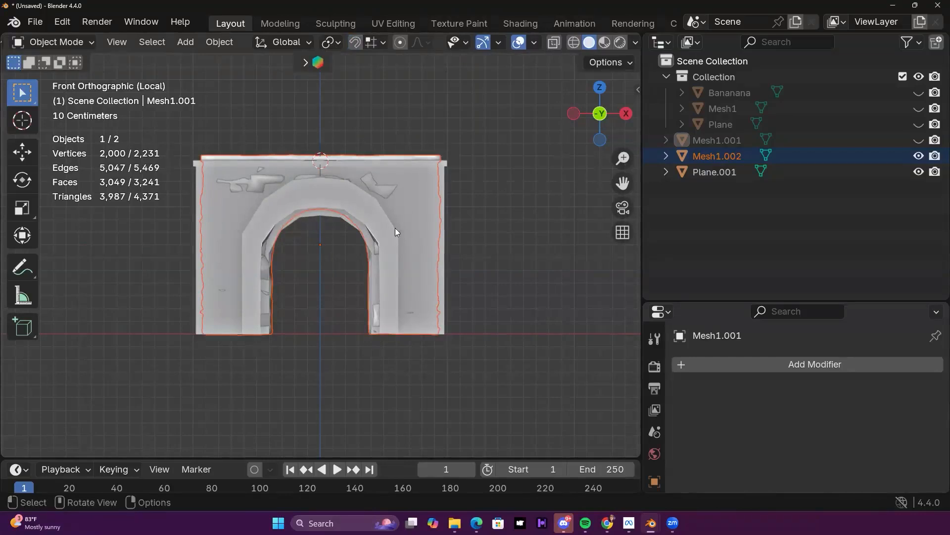
Step: Scale the sculpted arch down along Z to about 0.95, and lower it slightly along Z onto the low-poly arch
key("s")
key("z")
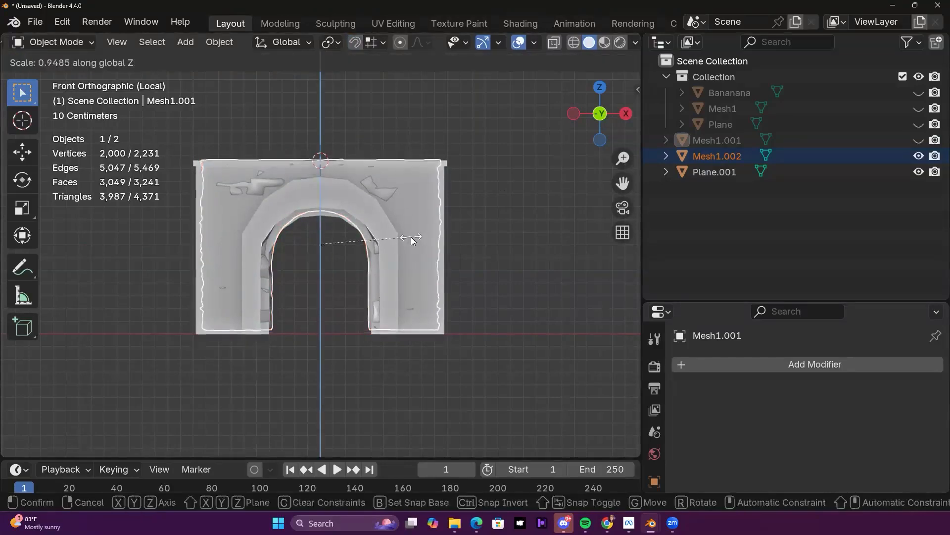
left_click(392, 227)
key("g")
key("z")
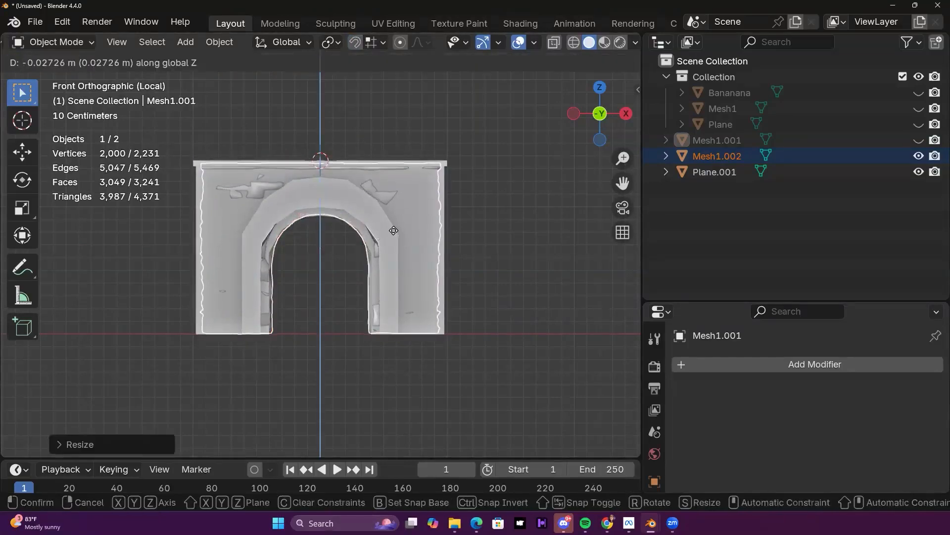
left_click(396, 230)
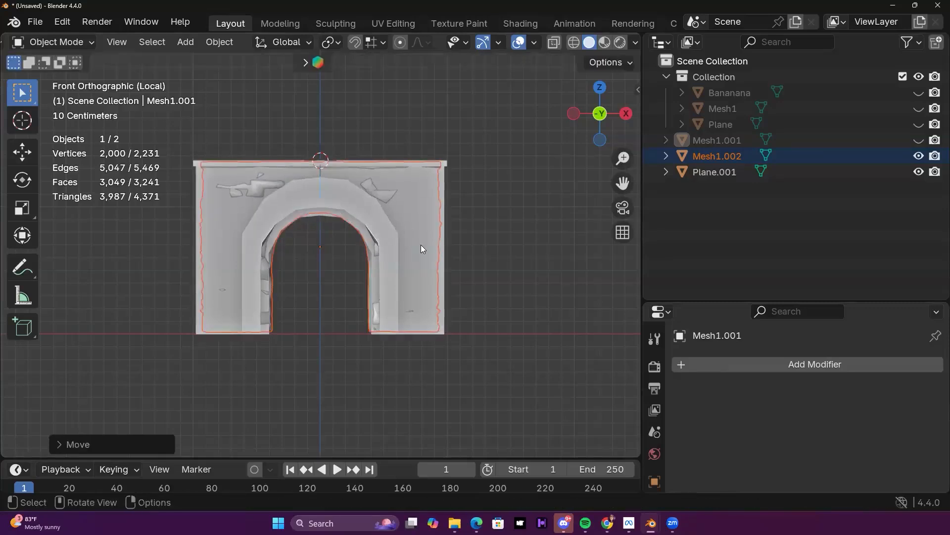
key("space")
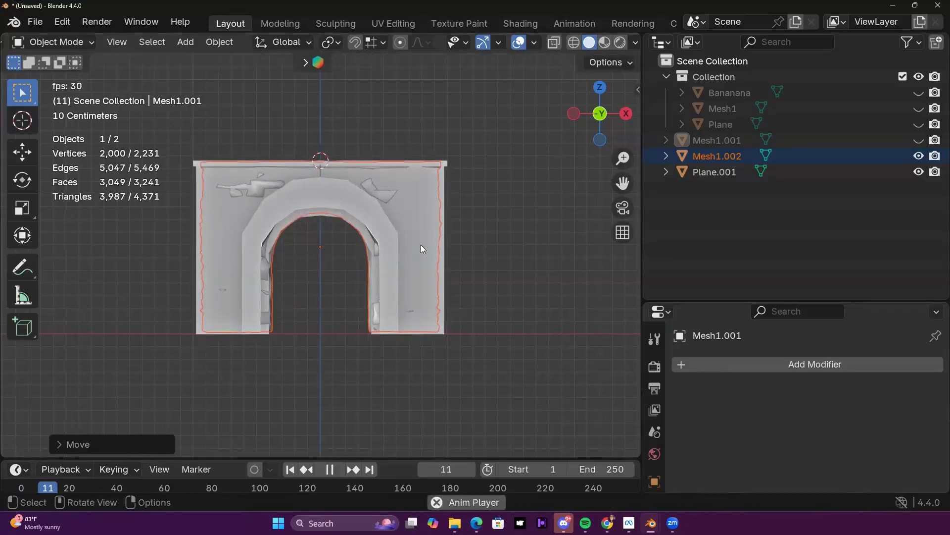
key("space")
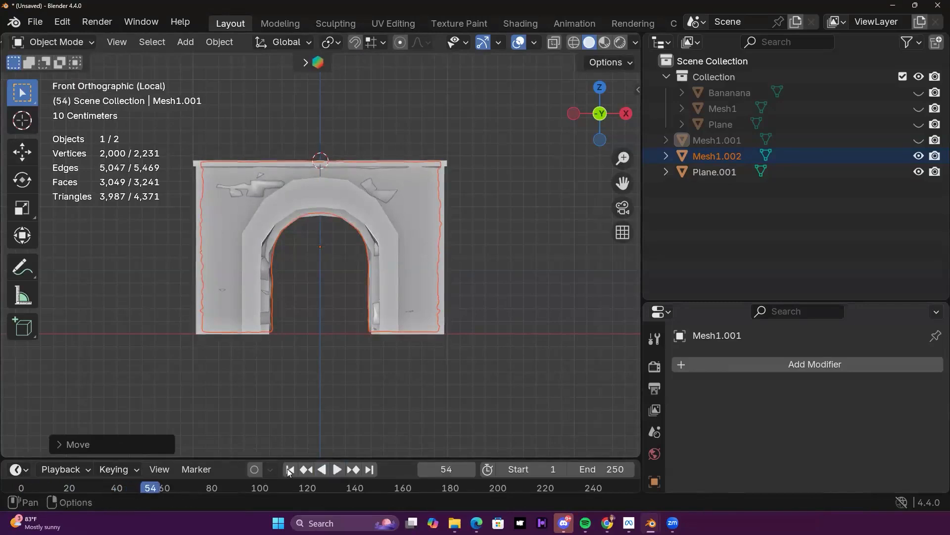
key("shift+Left")
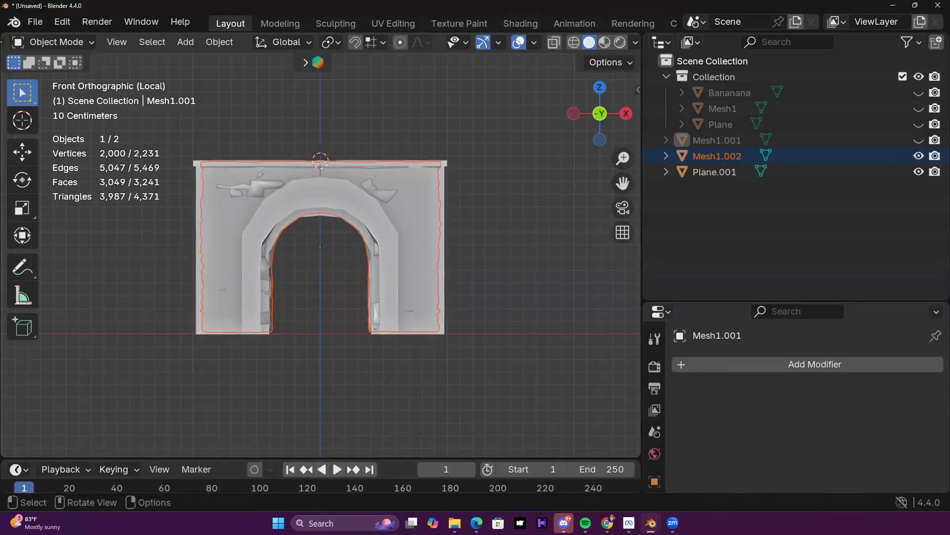
Step: Scale the sculpted arch along X to about 1.045 so its sides match the low-poly arch's width
key("s")
key("x")
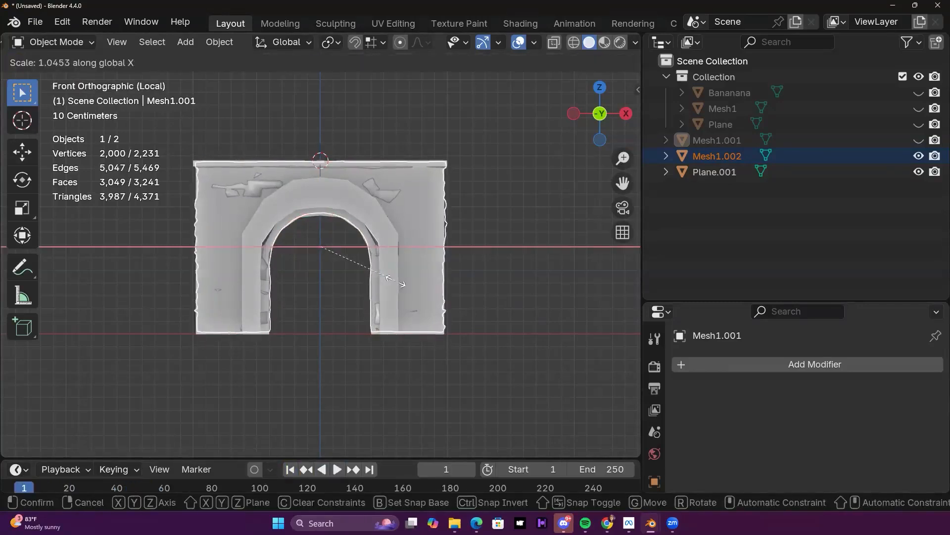
left_click(396, 280)
Step: Select the low-poly arch and start an FBX export into the Retopology Demo folder on the Desktop
middle_click_drag(477, 297, 335, 192)
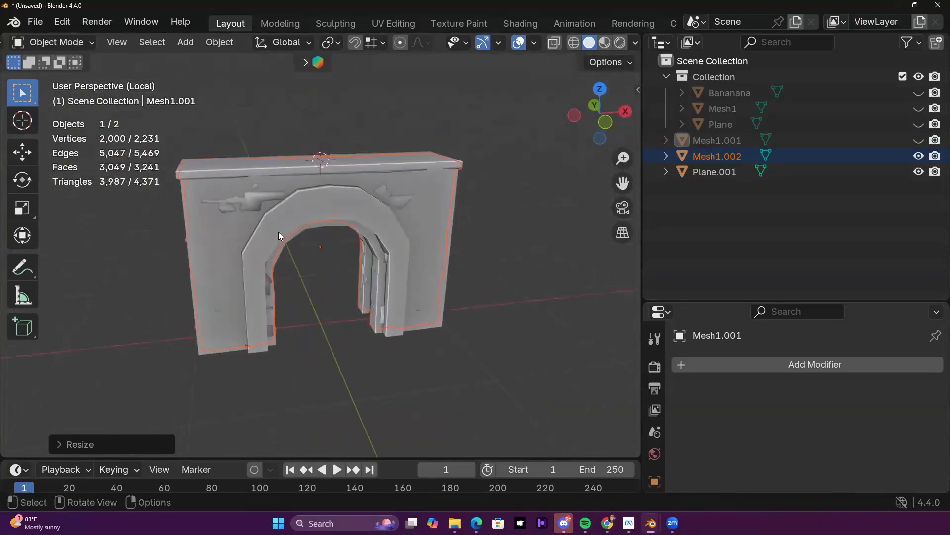
left_click(328, 201)
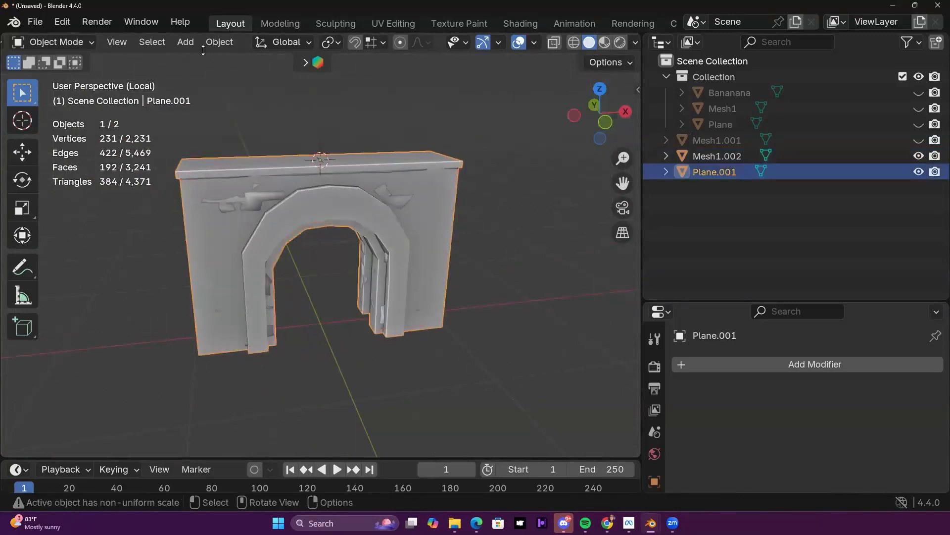
left_click(35, 21)
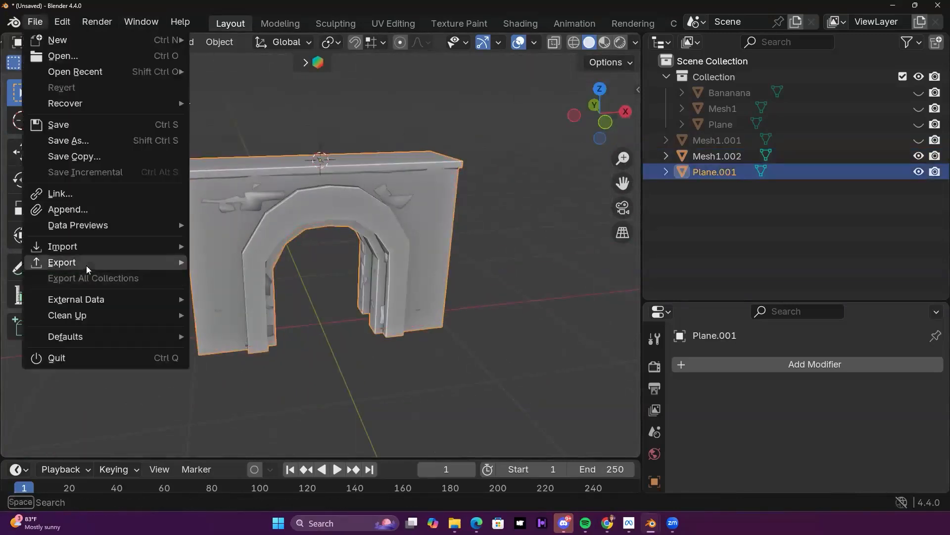
mouse_move(86, 265)
left_click(242, 405)
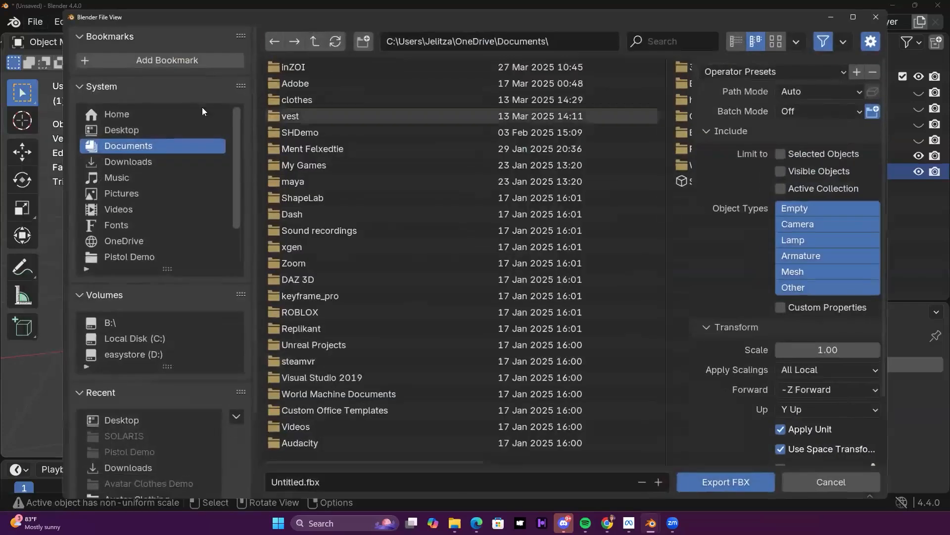
left_click(119, 129)
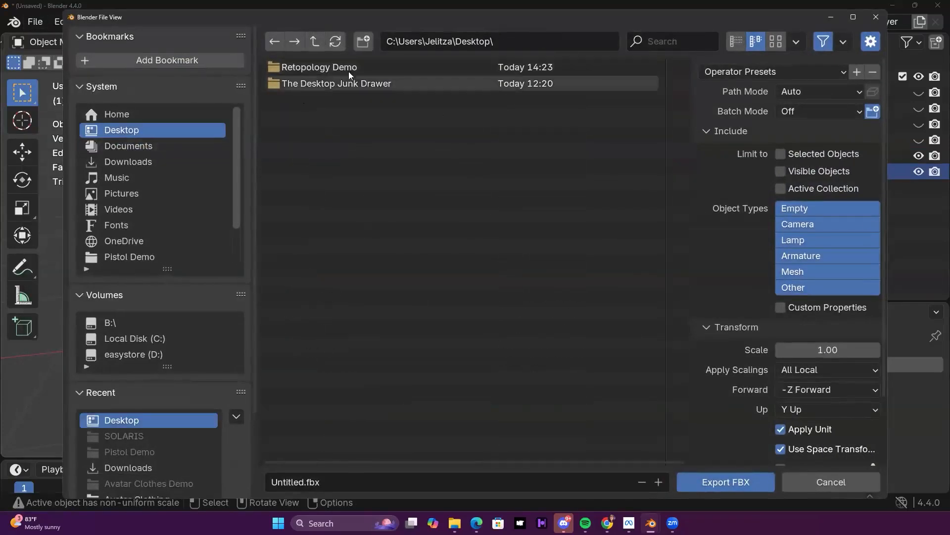
double_click(379, 67)
Step: Name the export ArchLP.fbx, limit it to selected objects and the Mesh object type, and export it
left_click(300, 482)
left_click(300, 482)
left_click_drag(303, 482, 276, 459)
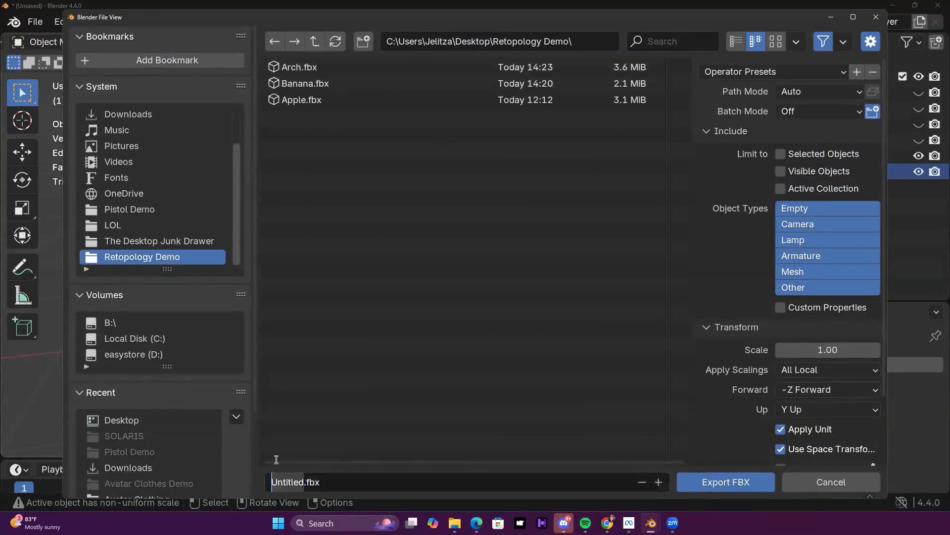
type("a")
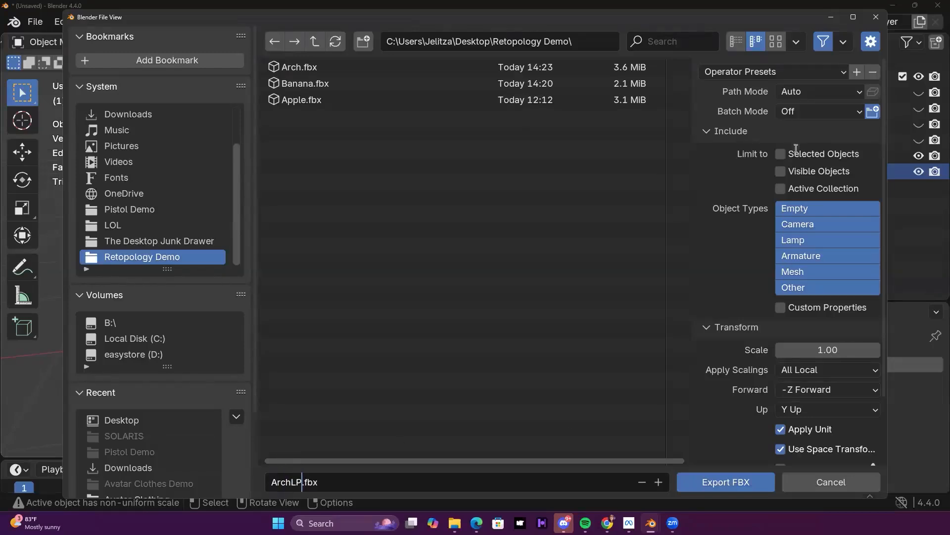
left_click(782, 153)
left_click(805, 270)
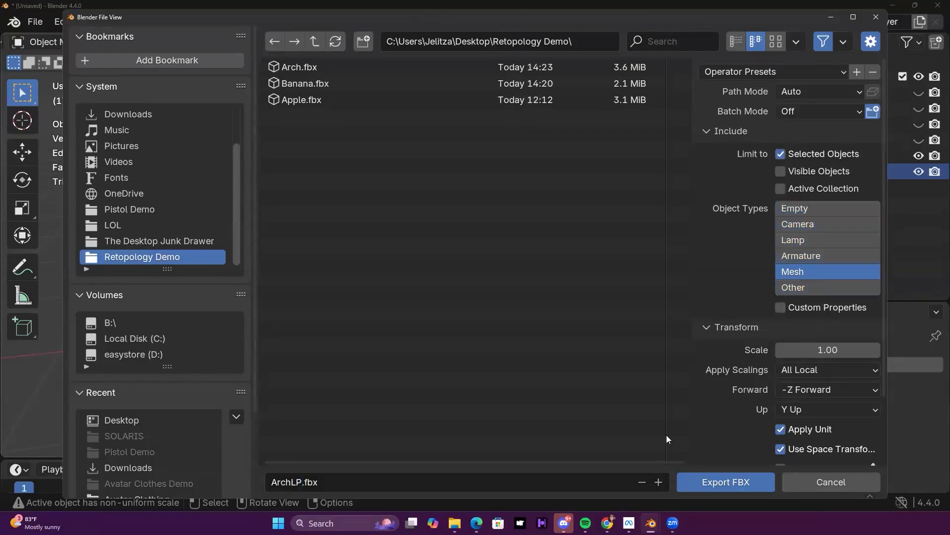
left_click(714, 481)
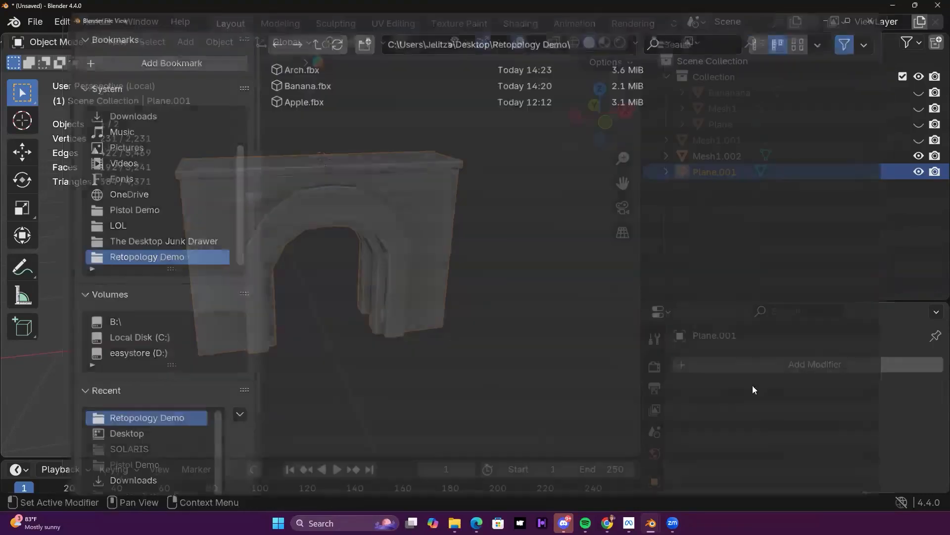
Step: Export only the sculpted arch, Mesh1.002, as ArchHP.fbx into the Retopology Demo folder
left_click(724, 158)
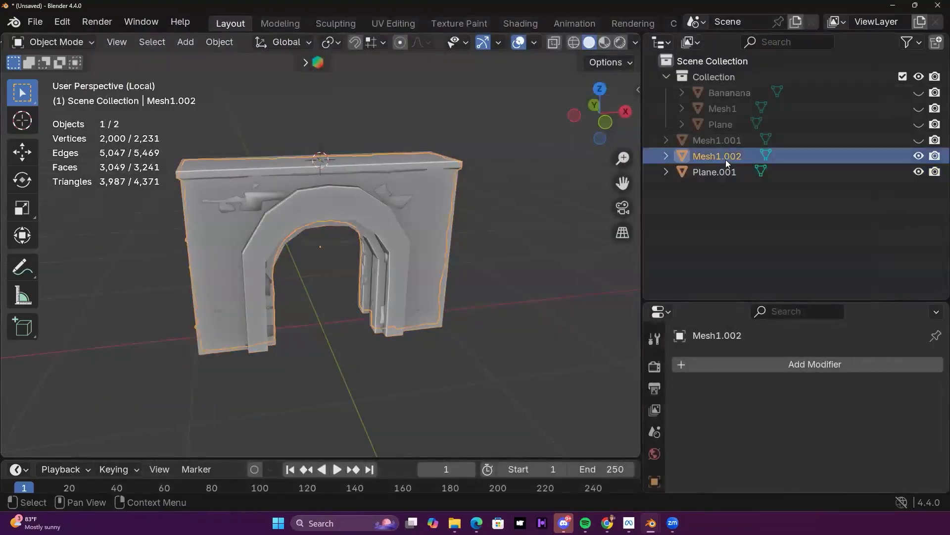
scroll(348, 283, "up", 1)
mouse_move(348, 283)
middle_mouse_down()
mouse_move(308, 264)
mouse_move(337, 276)
middle_mouse_up()
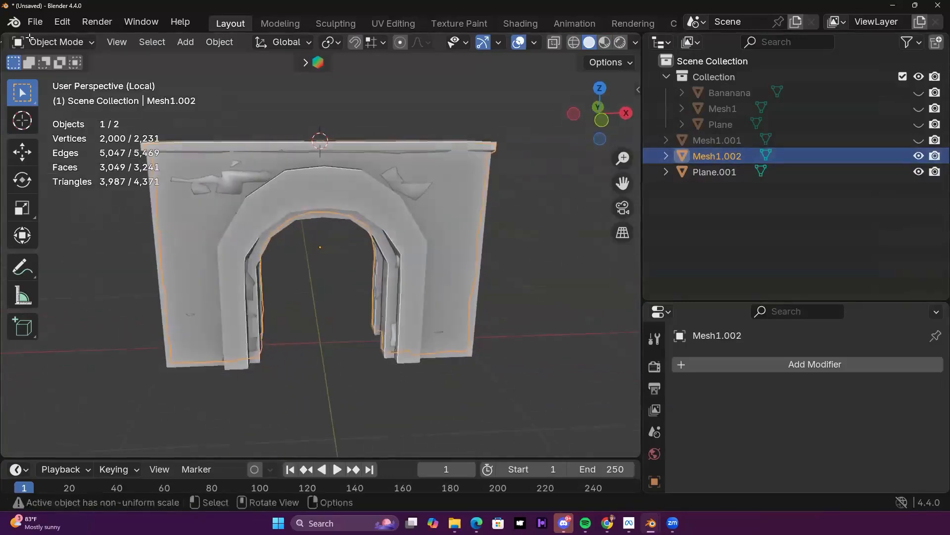
left_click(36, 22)
mouse_move(99, 261)
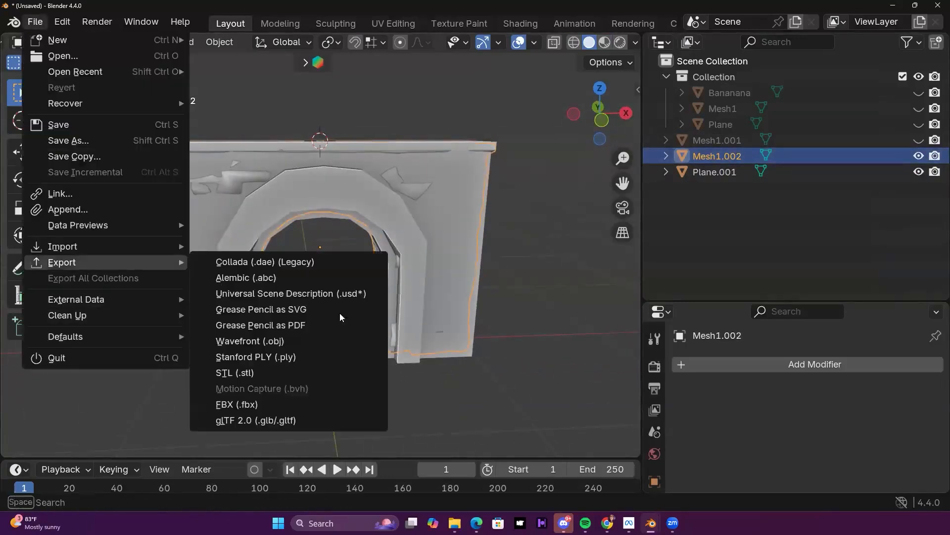
left_click(238, 404)
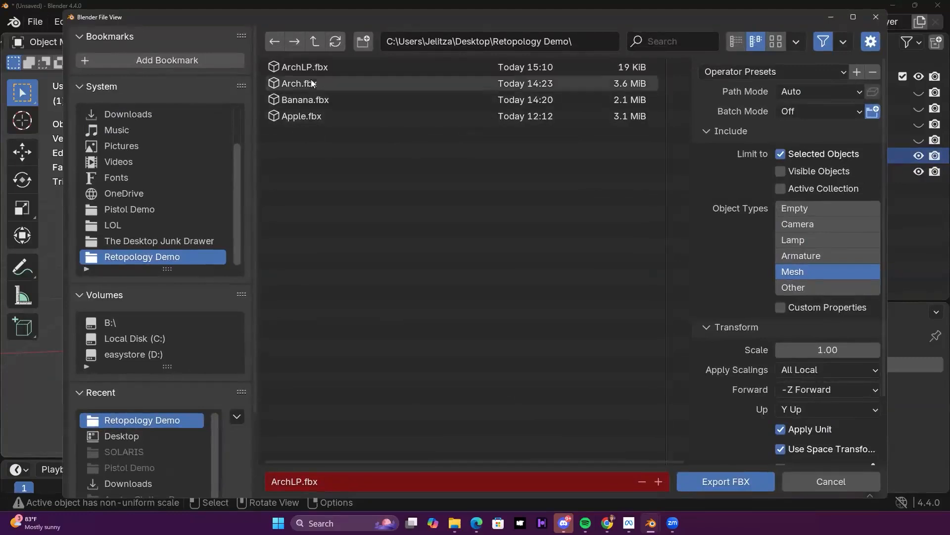
left_click(321, 67)
left_click(294, 478)
left_click(294, 478)
type("HP")
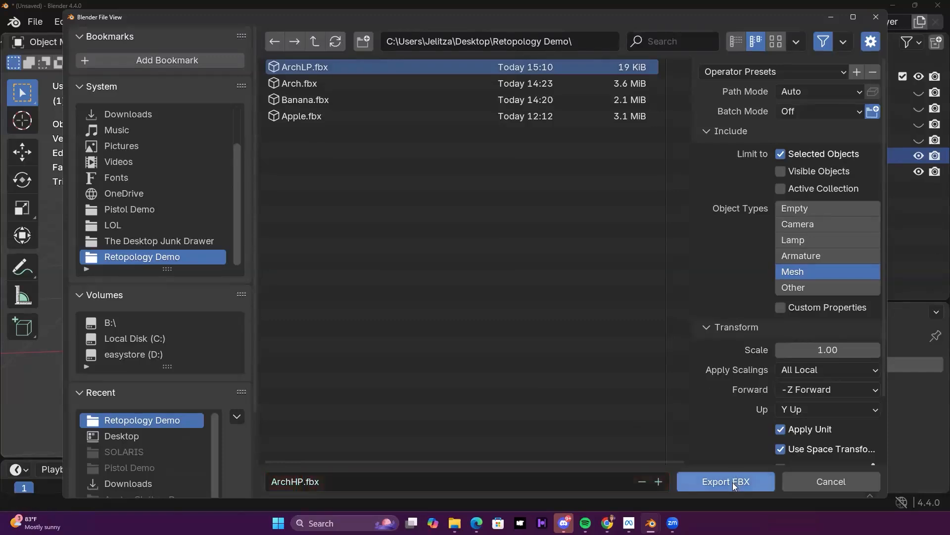
left_click(733, 482)
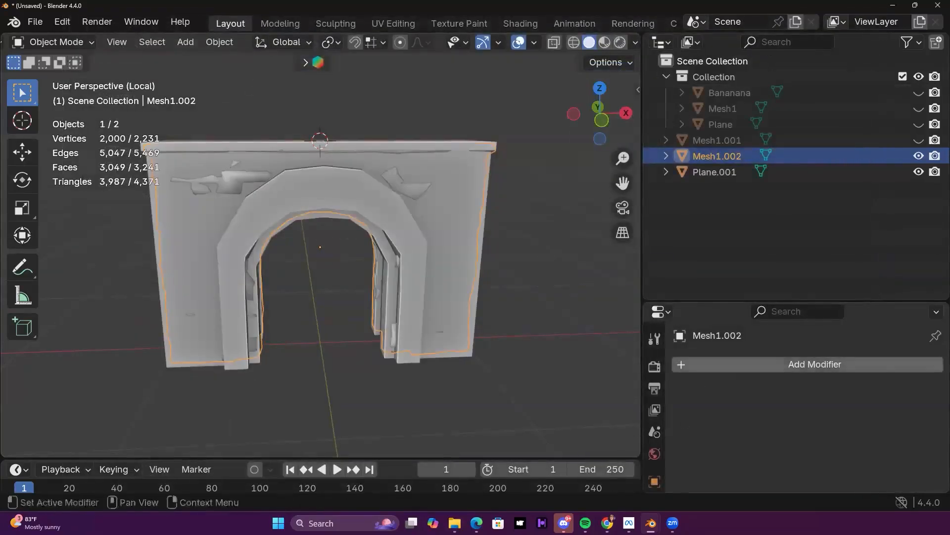
Step: Find and launch Adobe Substance 3D Painter
left_click(344, 518)
scroll(361, 302, "down", 2)
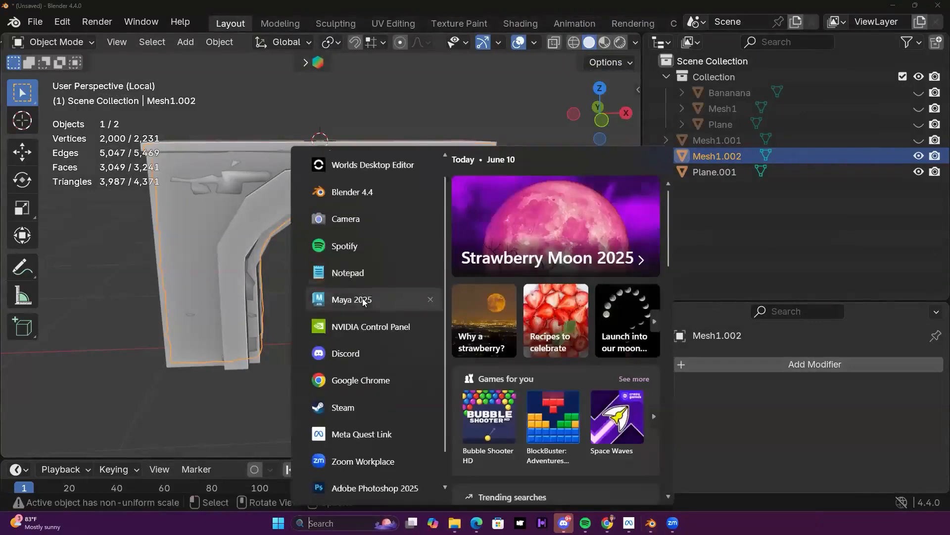
type("sub")
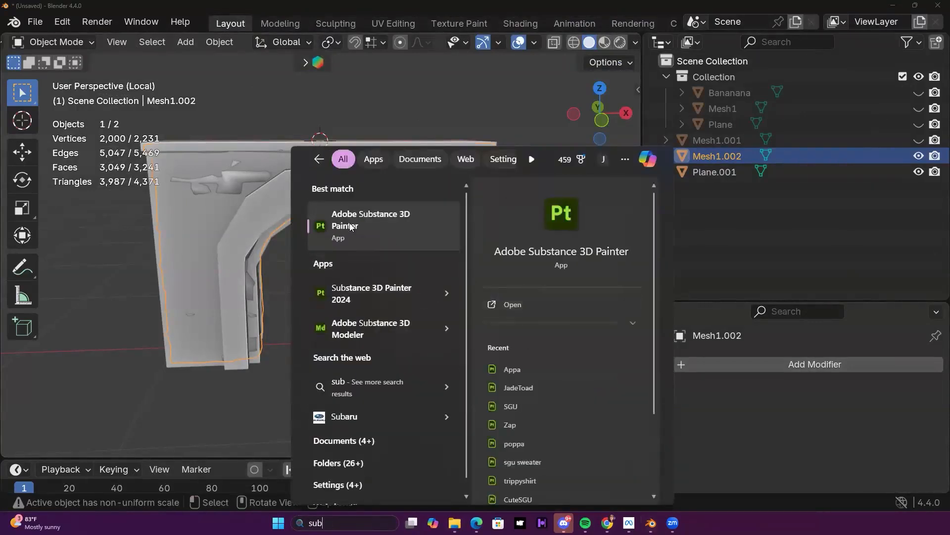
key("Escape")
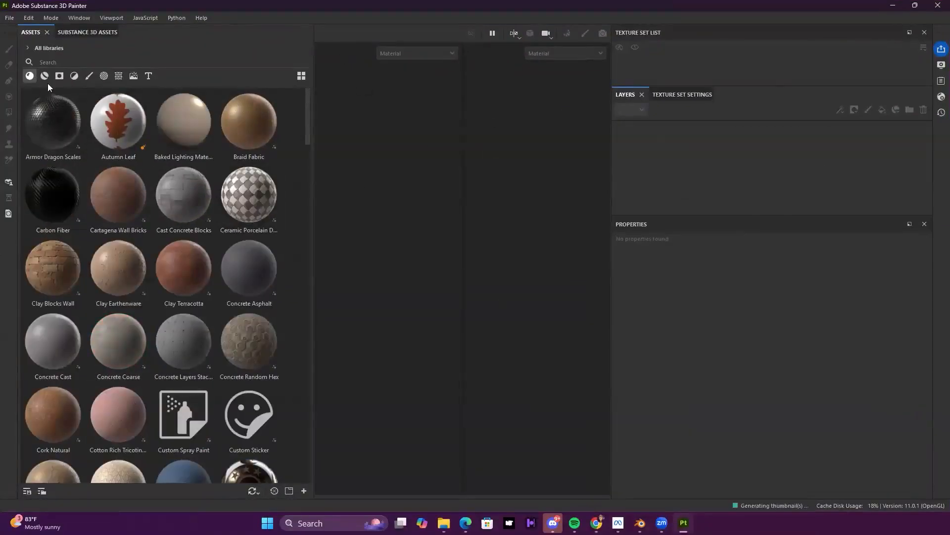
Step: Start a new project with the document resolution set to 2048
left_click(10, 18)
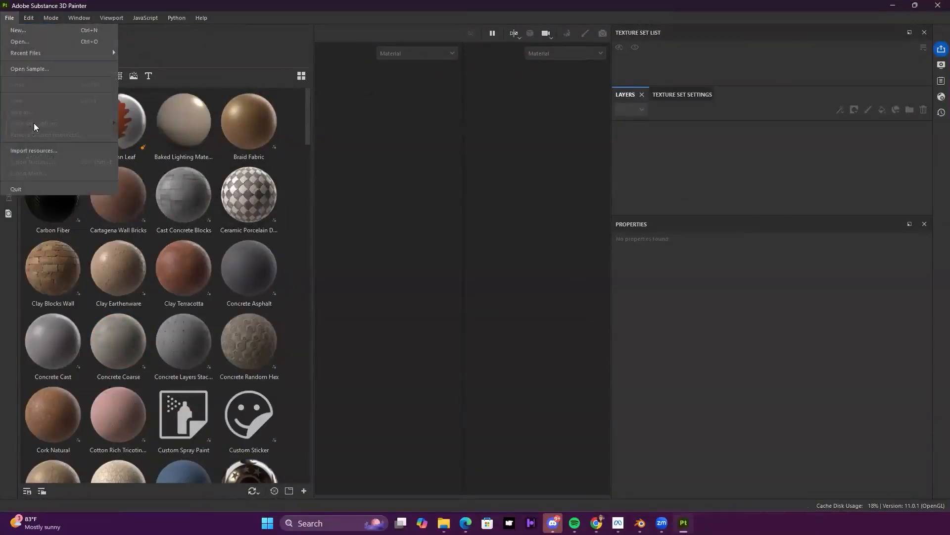
left_click(34, 31)
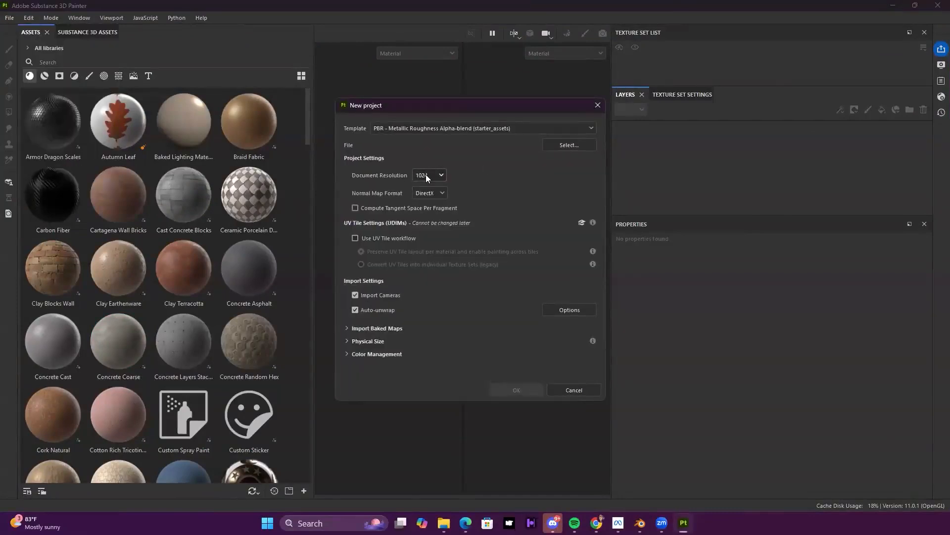
left_click(427, 218)
left_click(430, 175)
left_click(425, 227)
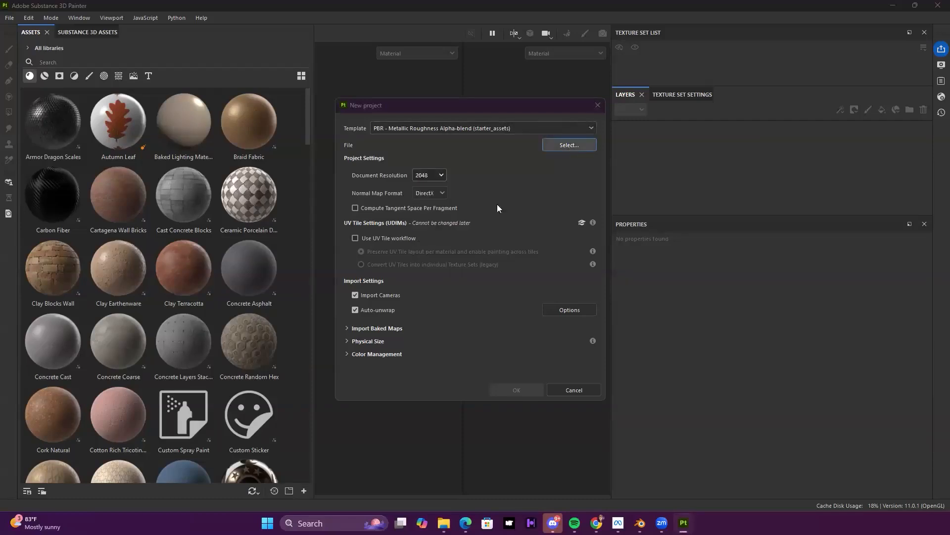
Step: Choose ArchLP from the Retopology Demo folder as the project mesh and create the project
left_click(569, 145)
double_click(451, 92)
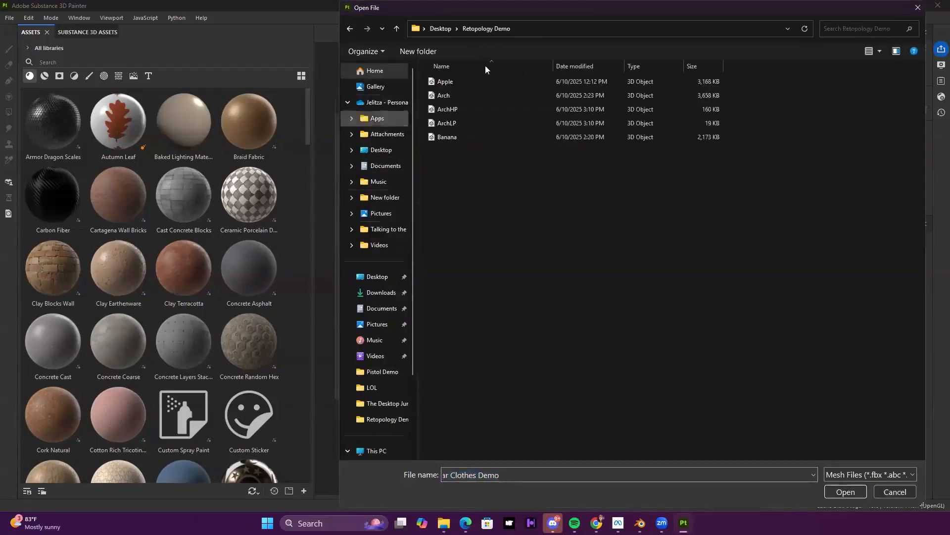
left_click(455, 122)
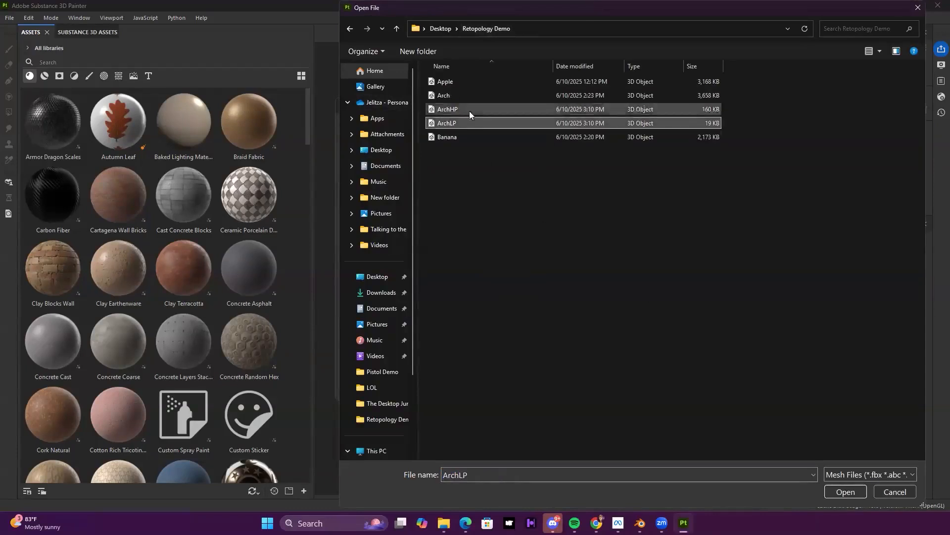
left_click(845, 492)
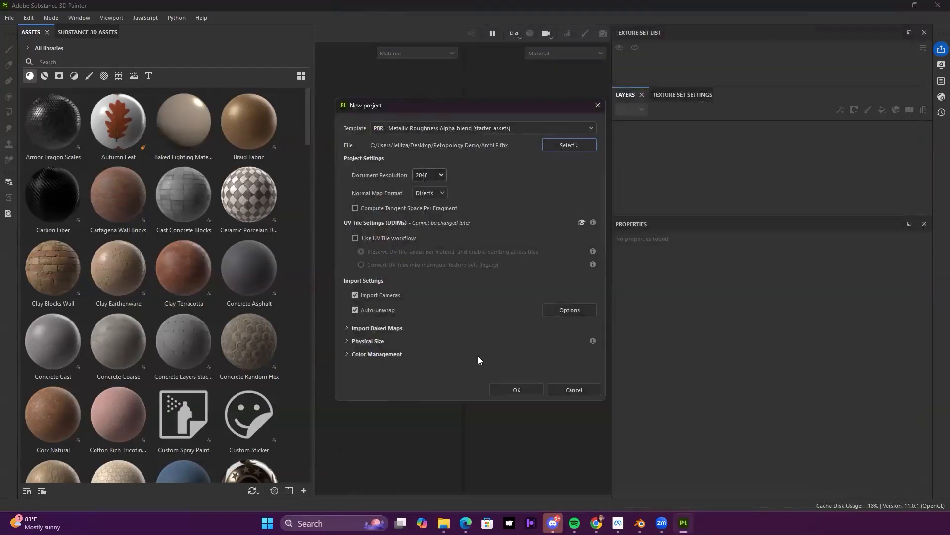
left_click(525, 390)
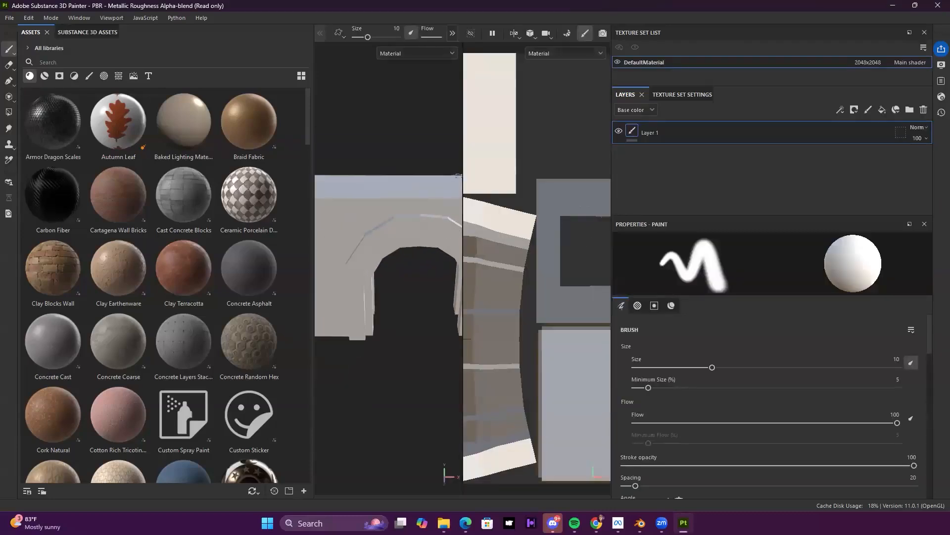
Step: Narrow the asset library and resize the split between the 3D and UV views to give the arch more room
key("F2")
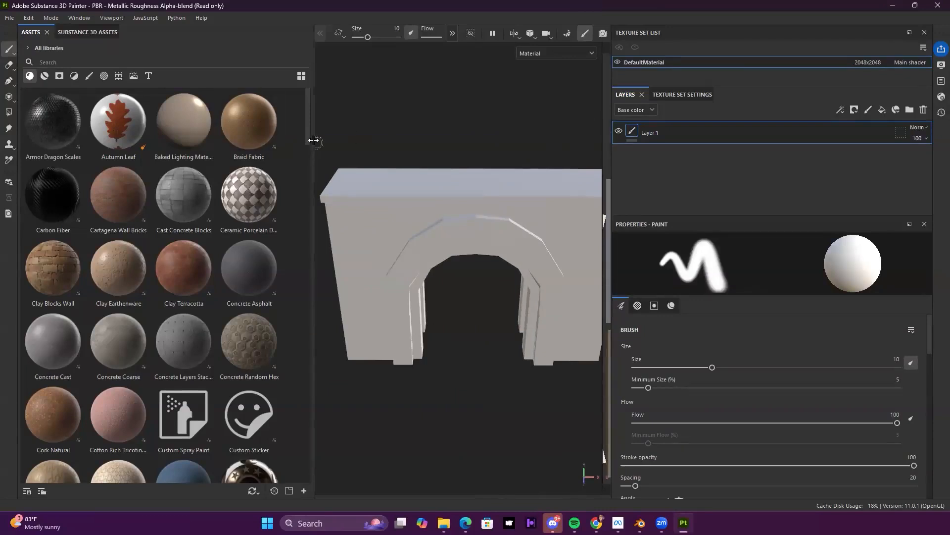
left_click_drag(177, 135, 130, 135)
scroll(527, 105, "down", 1)
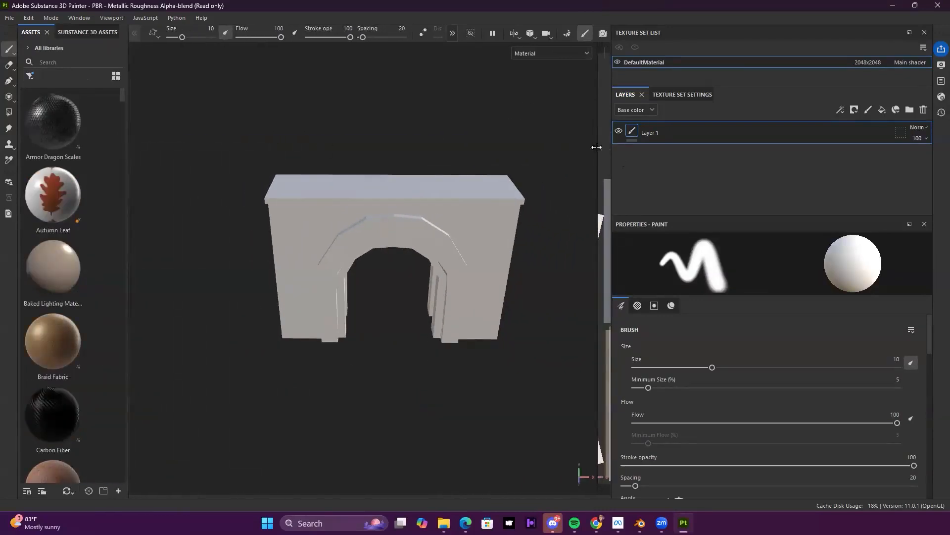
left_click_drag(597, 145, 484, 123)
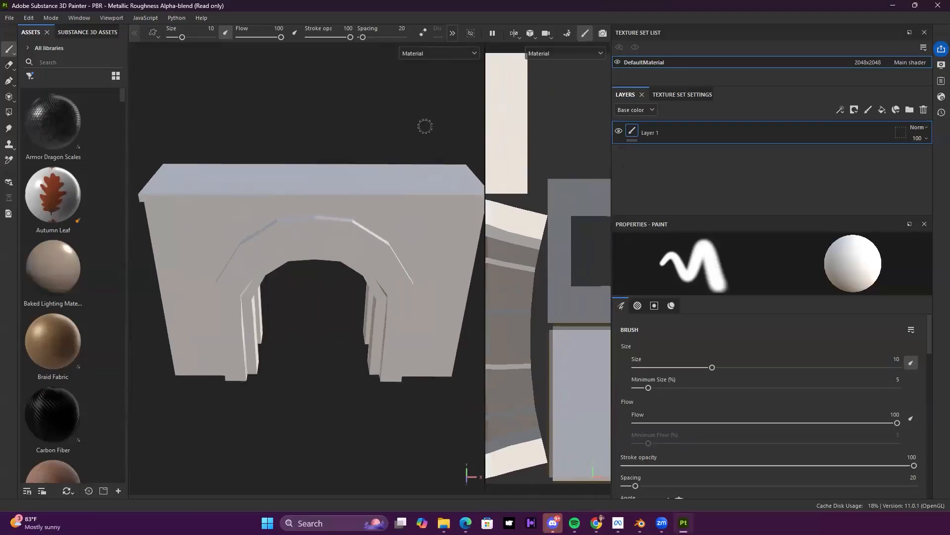
Step: Switch to mesh map baking and set the output size to 2048 and the dilation width to 95
mouse_move(353, 123)
left_mouse_down("alt")
mouse_move(382, 57)
mouse_move(420, 66)
mouse_move(378, 136)
mouse_move(287, 72)
mouse_move(399, 113)
mouse_move(394, 141)
mouse_move(299, 144)
mouse_move(398, 139)
mouse_move(370, 157)
mouse_move(319, 157)
mouse_move(384, 143)
mouse_move(357, 111)
mouse_move(416, 110)
mouse_move(404, 112)
left_mouse_up("alt")
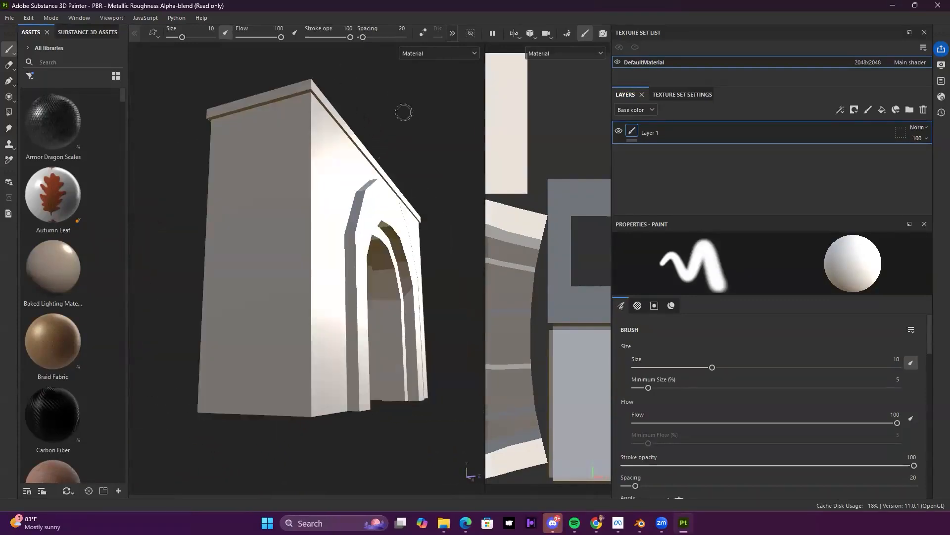
mouse_move(410, 164)
left_mouse_down("alt")
mouse_move(346, 146)
mouse_move(365, 167)
mouse_move(360, 158)
mouse_move(373, 168)
mouse_move(378, 111)
mouse_move(364, 147)
mouse_move(377, 138)
mouse_move(318, 79)
mouse_move(367, 124)
mouse_move(357, 132)
mouse_move(364, 143)
left_mouse_up("alt")
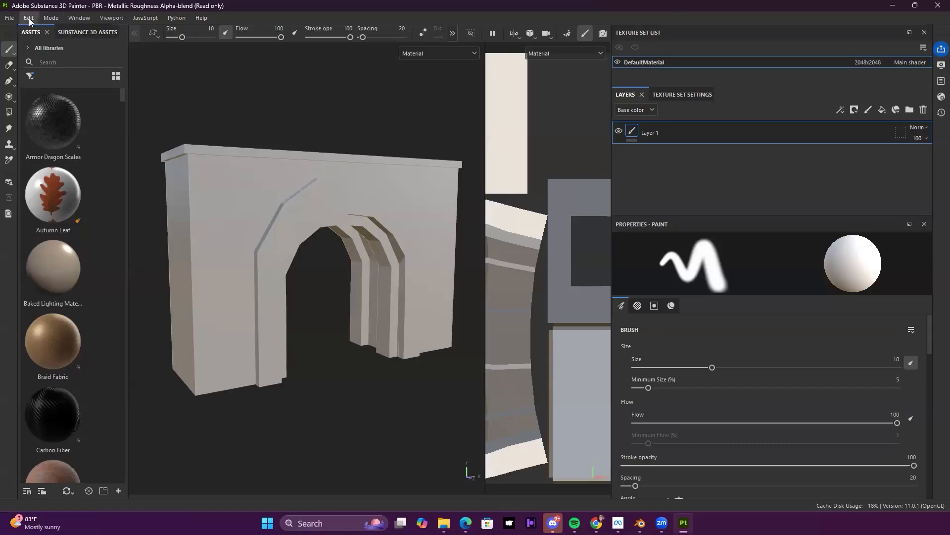
left_click(51, 18)
left_click(76, 34)
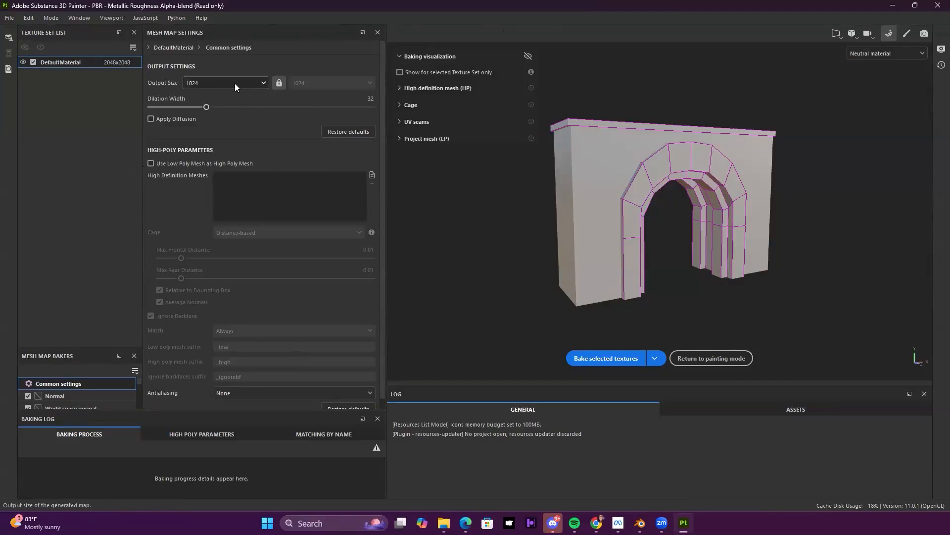
left_click(201, 84)
left_click(198, 155)
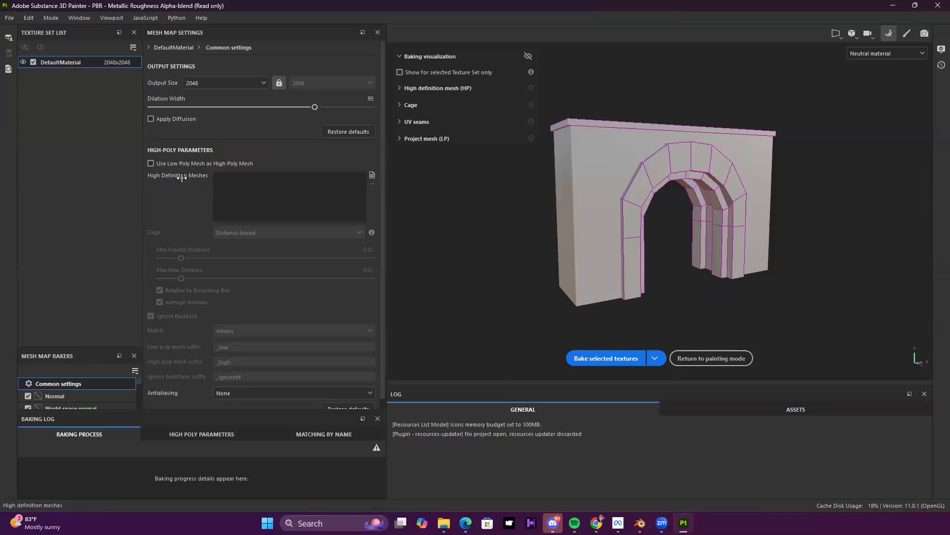
Step: Load ArchHP from the Retopology Demo folder as the high definition mesh for the bake
left_click(371, 174)
left_click(125, 109)
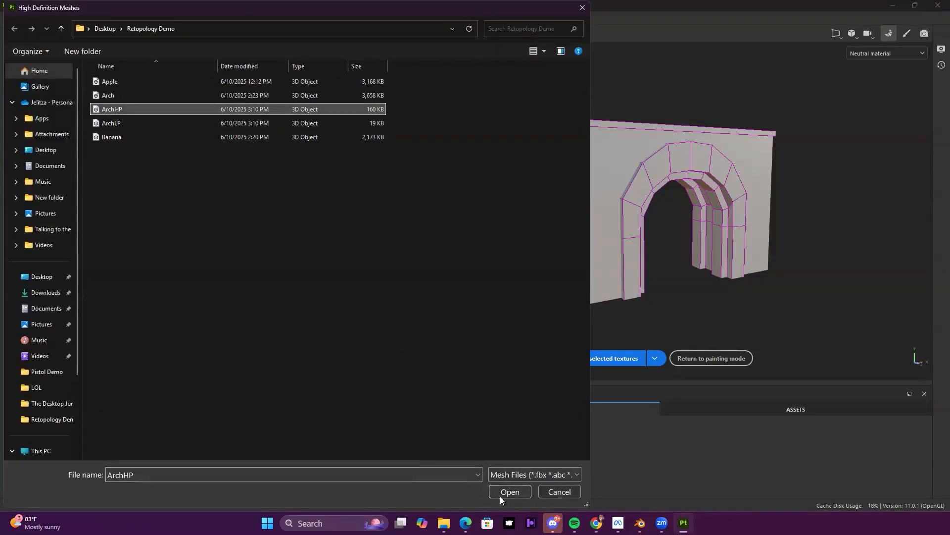
left_click(514, 492)
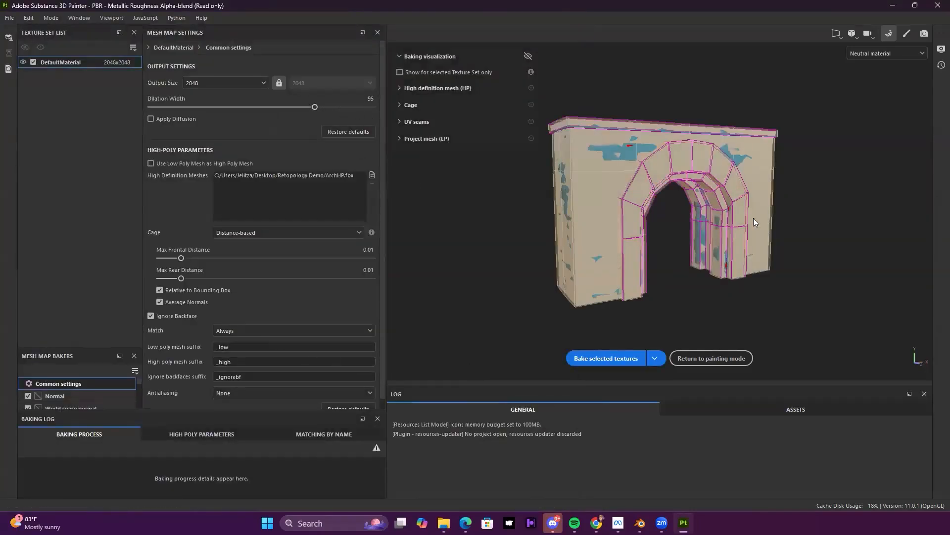
Step: Examine from several angles how the high-poly mesh overlaps the low-poly arch and its baking cage
left_click_drag(775, 207, 834, 183, "alt")
scroll(836, 187, "up", 4)
middle_click_drag(834, 182, 774, 212, "alt")
left_click_drag(774, 212, 674, 282, "alt")
scroll(698, 267, "down", 4)
middle_click_drag(668, 218, 681, 261, "alt")
left_click_drag(681, 260, 710, 221, "alt")
left_click_drag(712, 228, 684, 223, "alt")
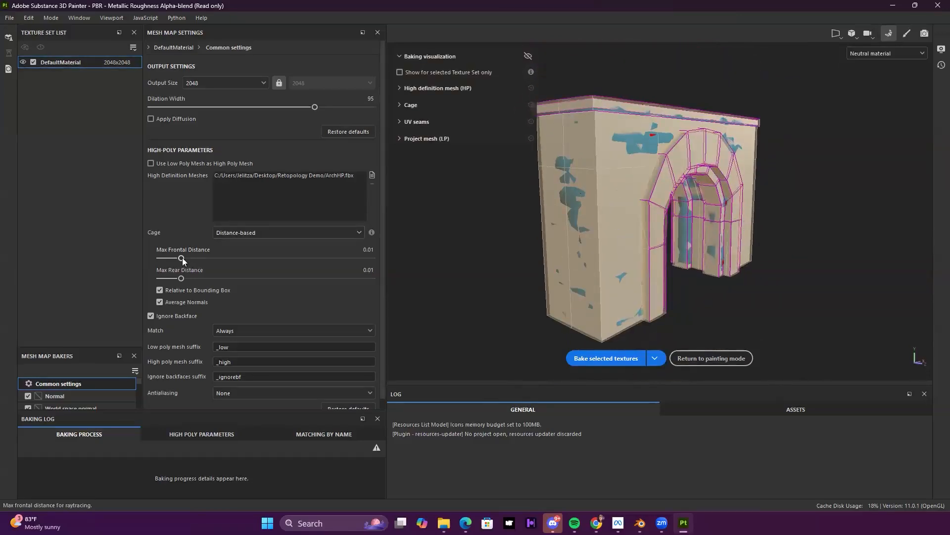
Step: Try Max Frontal Distance values of 0.0351 and 0 and compare how the cage encloses the arch
left_click_drag(180, 256, 200, 257)
left_click_drag(763, 258, 636, 221, "alt")
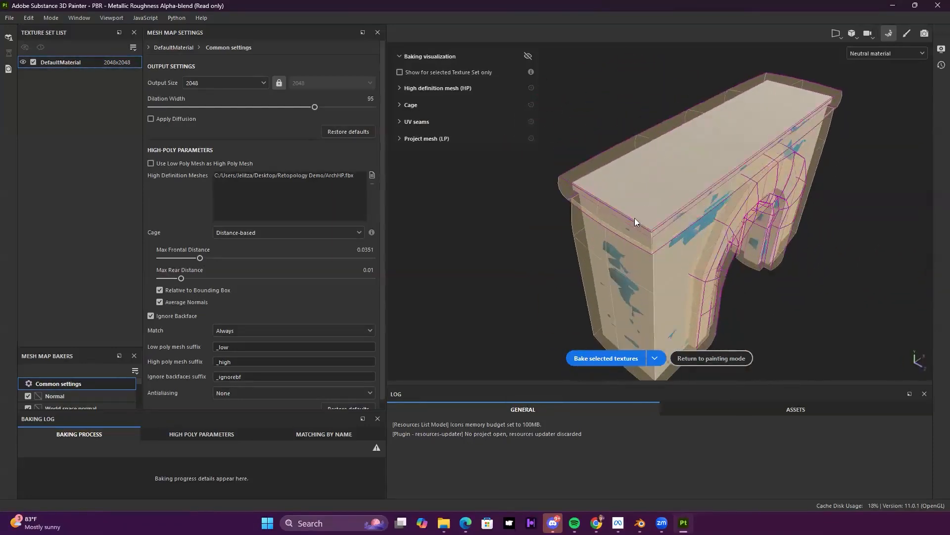
left_click_drag(646, 261, 669, 242, "alt")
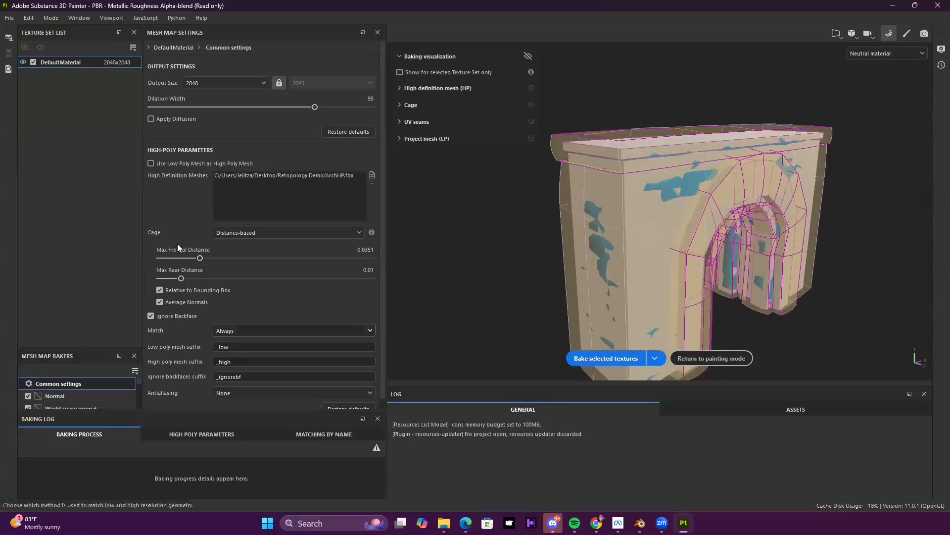
left_click_drag(199, 259, 149, 246)
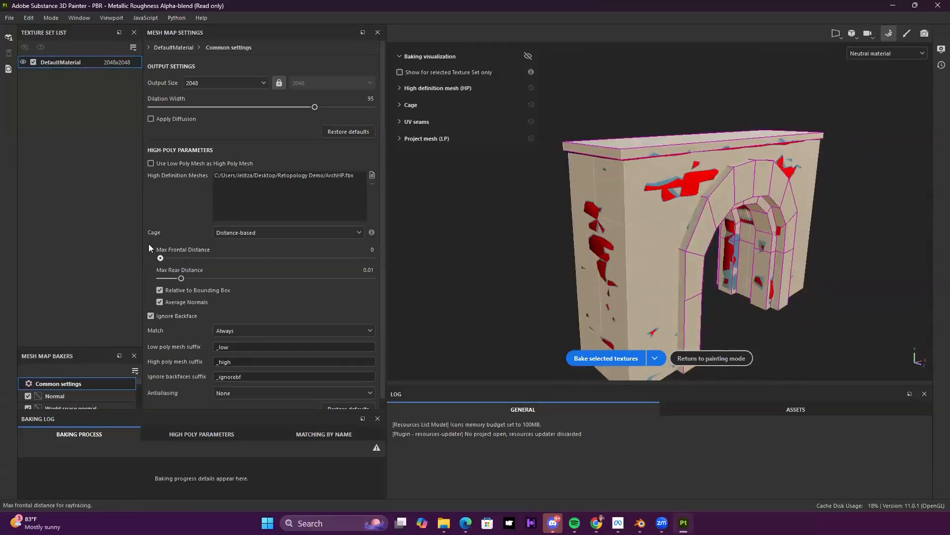
scroll(698, 179, "up", 2)
left_click_drag(538, 206, 709, 286, "alt")
scroll(684, 186, "down", 2)
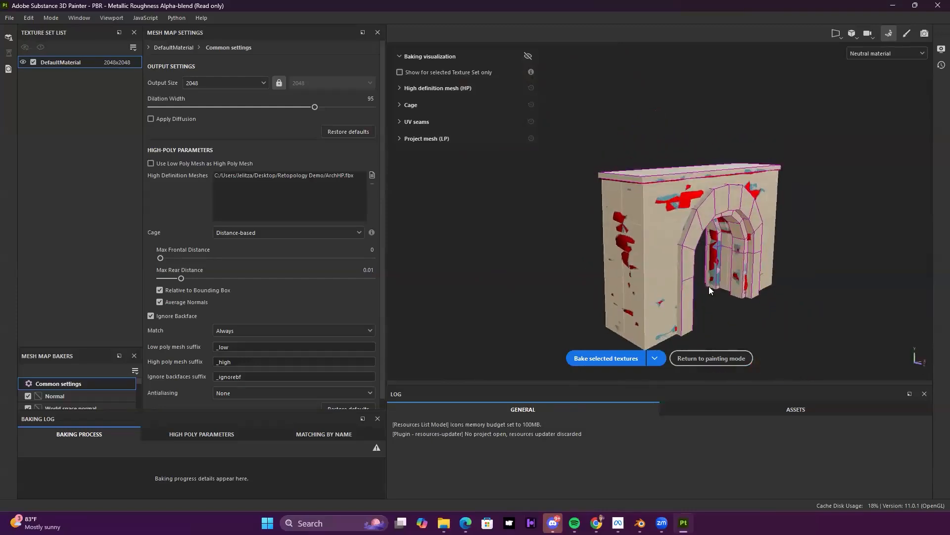
middle_click_drag(730, 243, 751, 189, "alt")
Step: Set the cage's Max Frontal Distance to 0.0276 and Max Rear Distance to 0.0292
left_click_drag(185, 259, 195, 258)
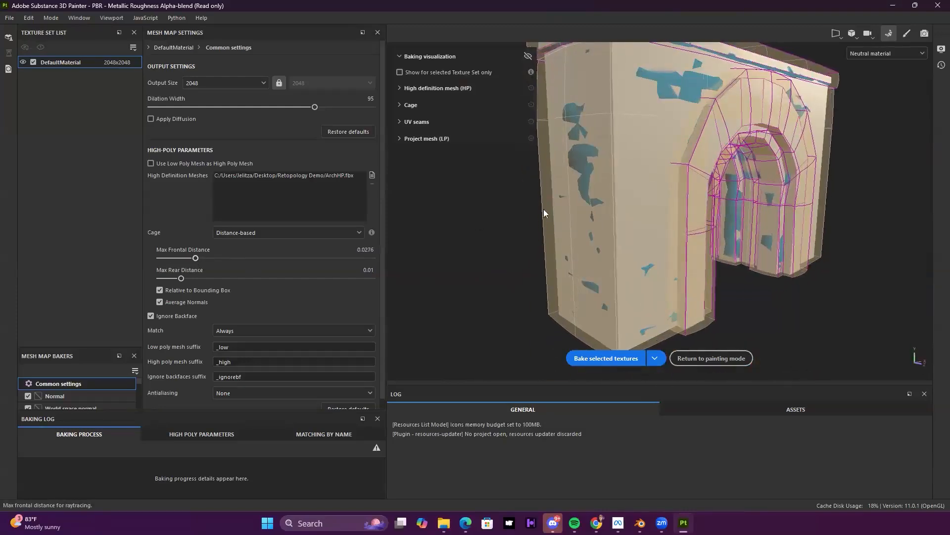
scroll(724, 185, "down", 2)
left_click_drag(725, 185, 712, 198, "alt")
mouse_move(713, 198)
middle_mouse_down("alt")
mouse_move(725, 199)
mouse_move(707, 186)
middle_mouse_up("alt")
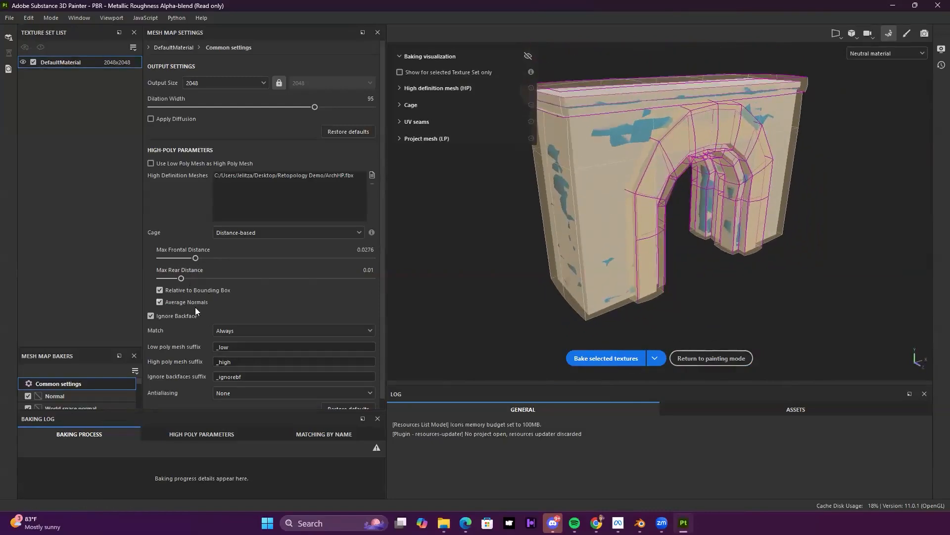
left_click(197, 277)
scroll(249, 320, "down", 1)
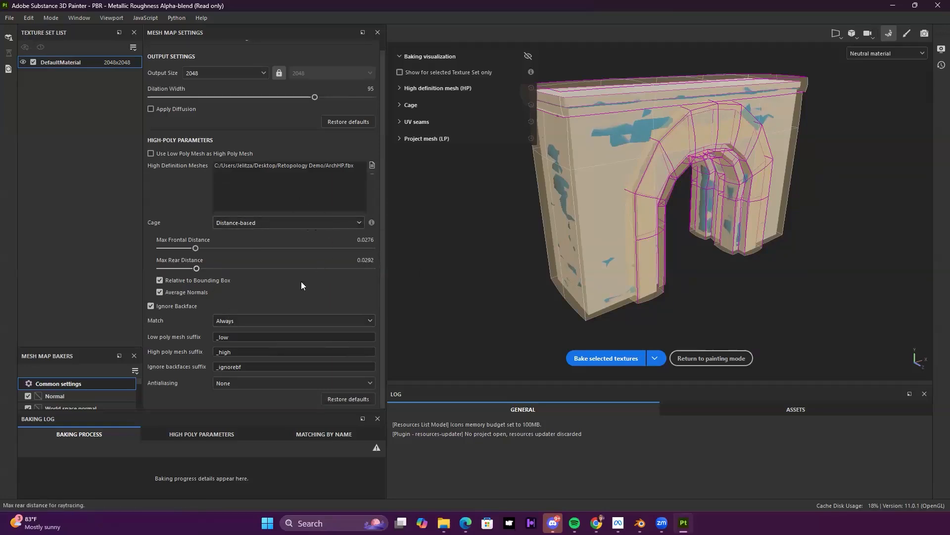
scroll(297, 284, "up", 1)
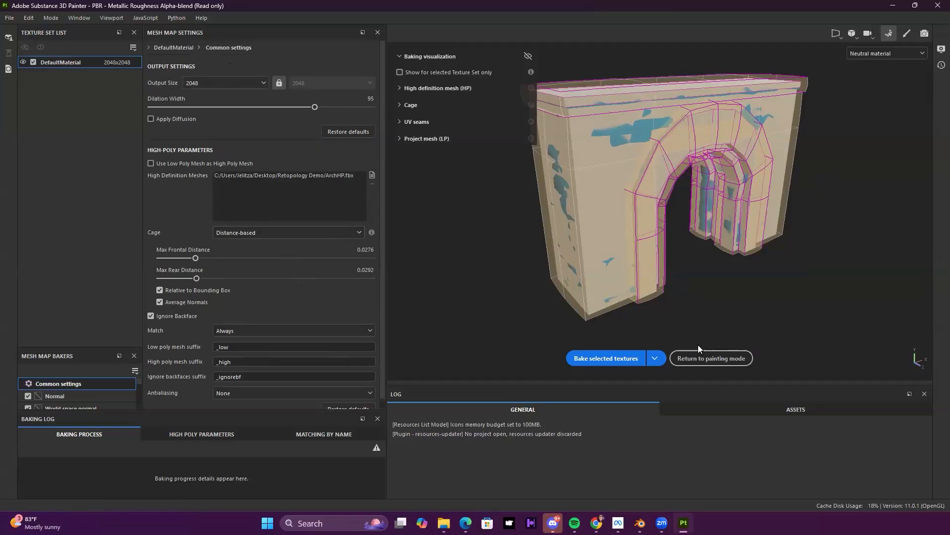
Step: Bake the selected textures and return to painting mode to inspect the baked detail around the arch
left_click(613, 360)
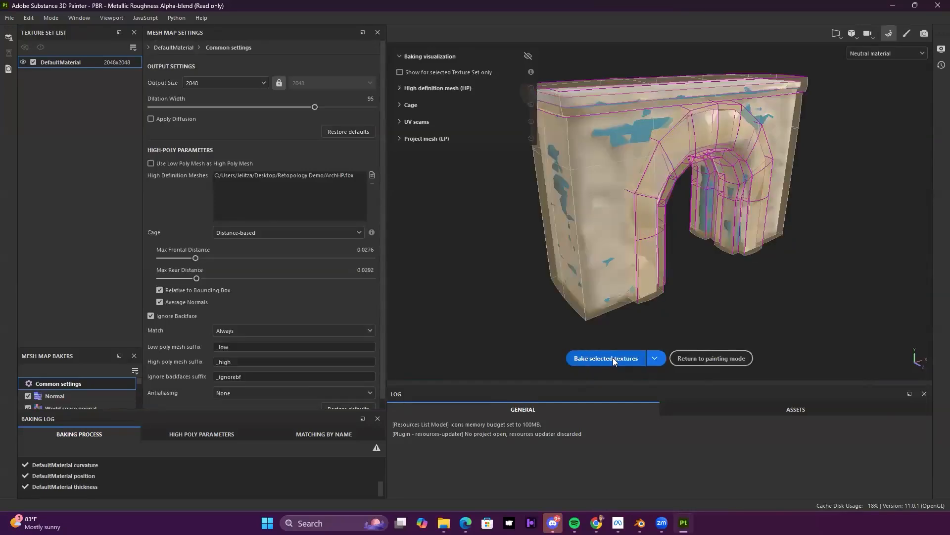
left_click(708, 360)
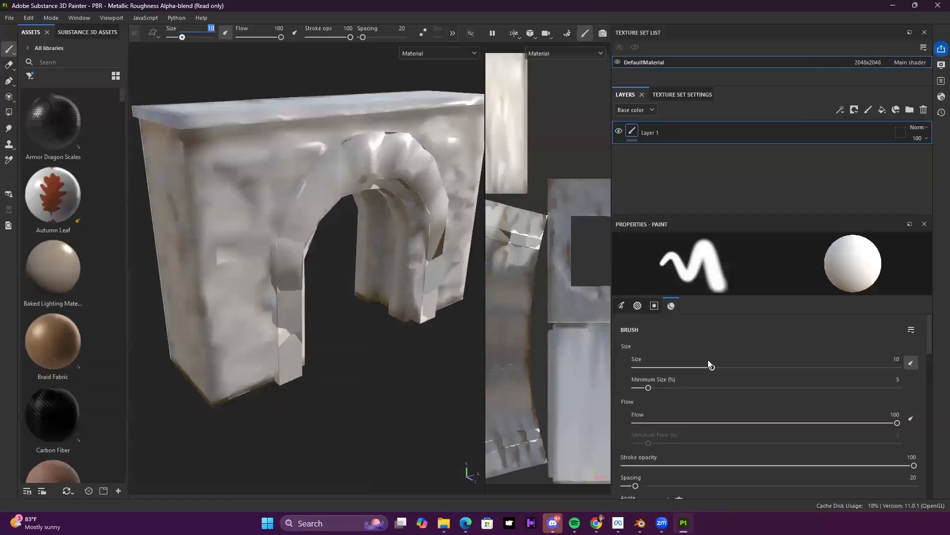
scroll(435, 287, "down", 3)
mouse_move(445, 284)
left_mouse_down("alt")
mouse_move(356, 272)
mouse_move(434, 258)
mouse_move(349, 262)
mouse_move(463, 277)
left_mouse_up("alt")
scroll(433, 258, "up", 4)
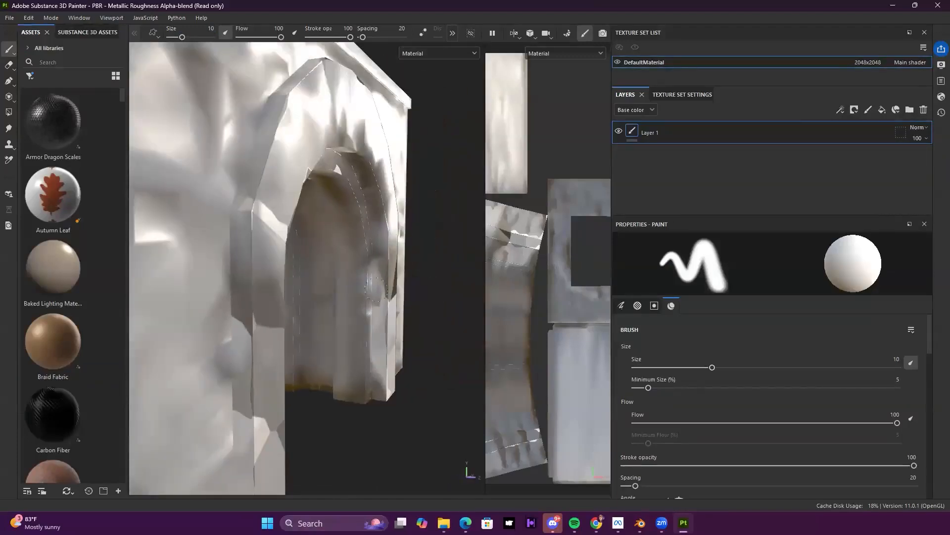
left_click_drag(363, 286, 115, 316, "alt")
left_click_drag(224, 310, 409, 314, "alt")
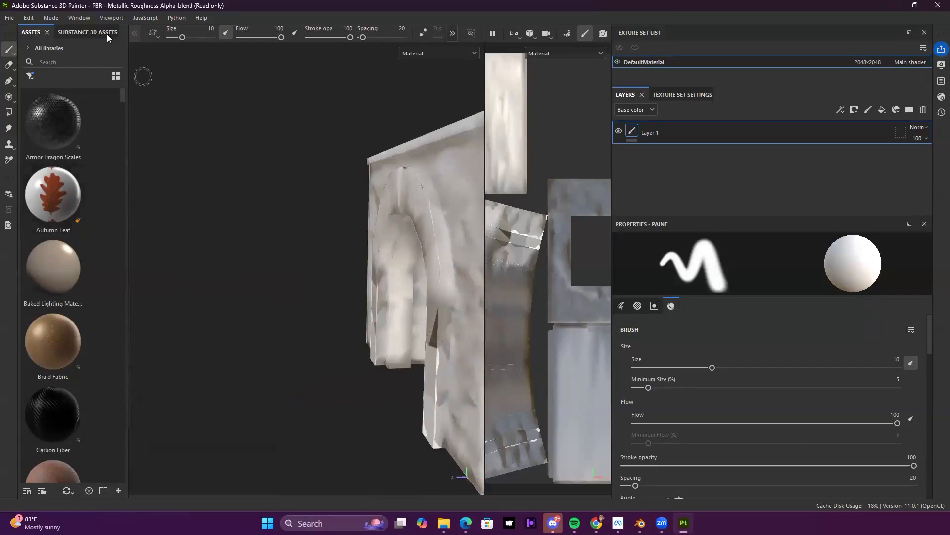
Step: Reopen the baking settings, reduce Max Frontal Distance to 0.0172, and rebake the arch's textures for inspection in painting mode
left_click(51, 17)
key("Escape")
mouse_move(643, 255)
left_mouse_down("alt")
mouse_move(554, 254)
mouse_move(664, 250)
mouse_move(638, 263)
left_mouse_up("alt")
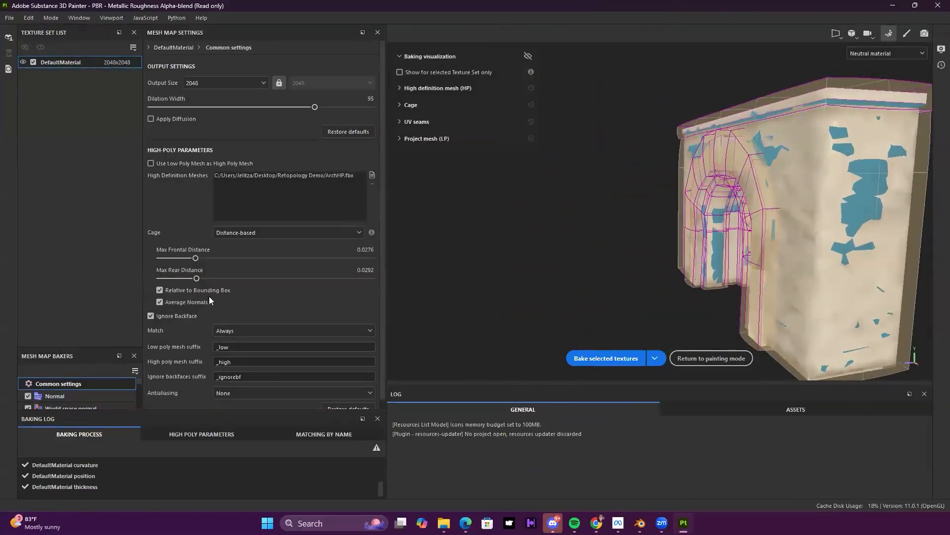
left_click_drag(194, 259, 188, 257)
left_click_drag(630, 250, 916, 252, "alt")
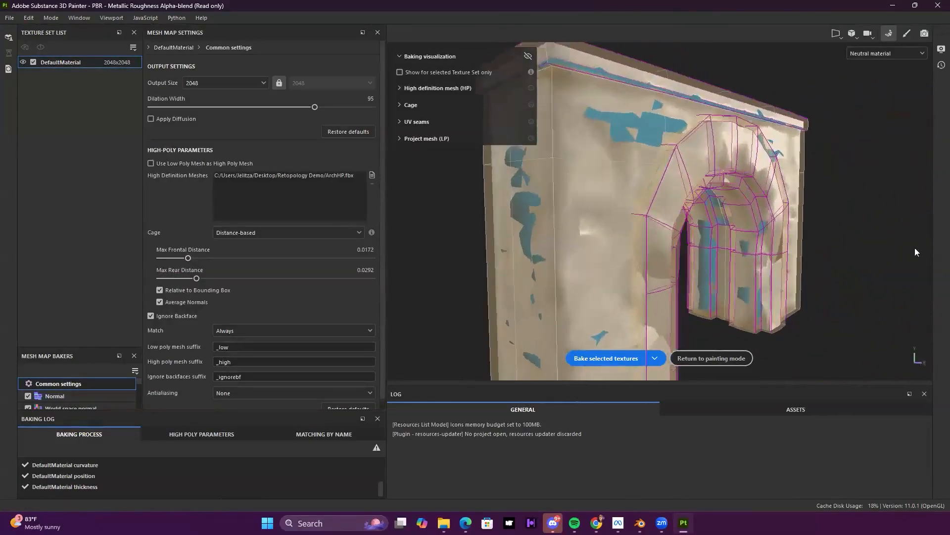
left_click(604, 360)
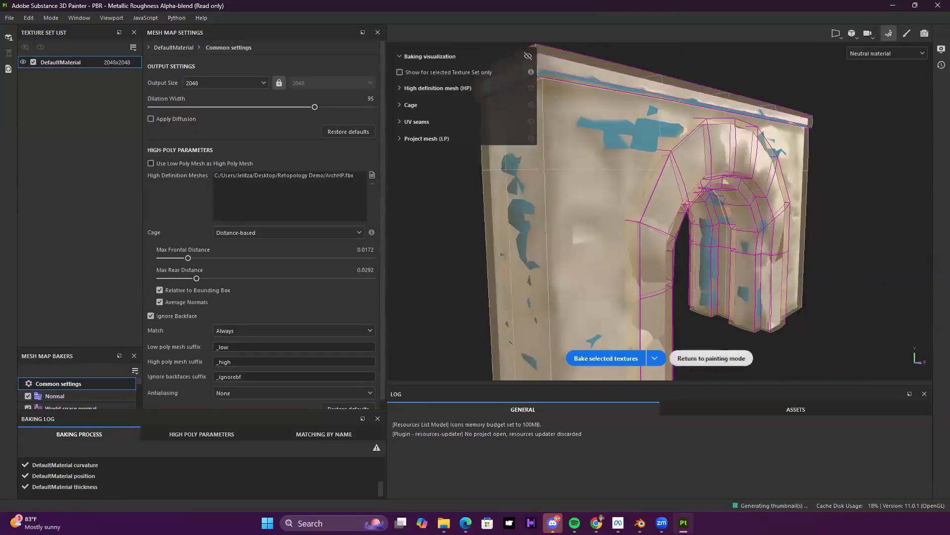
left_click(695, 360)
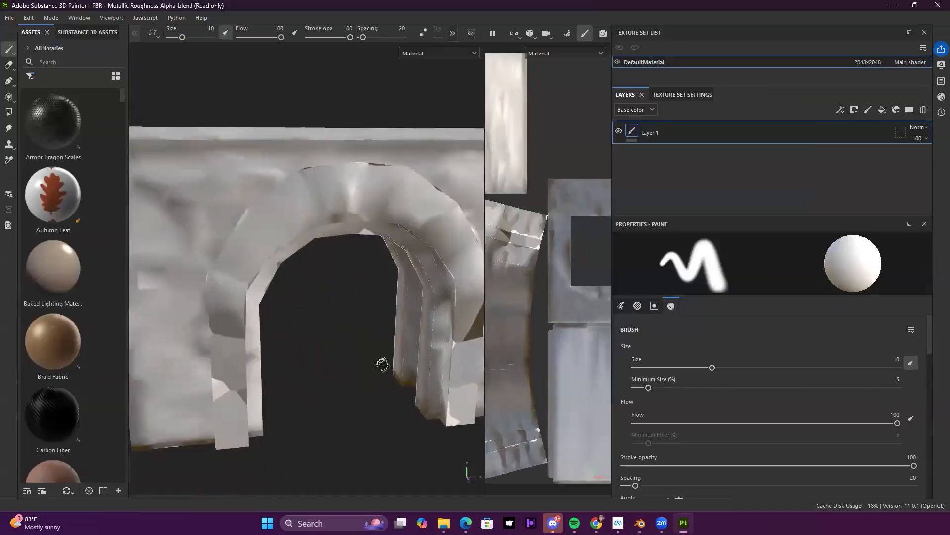
left_click_drag(382, 364, 393, 355, "alt")
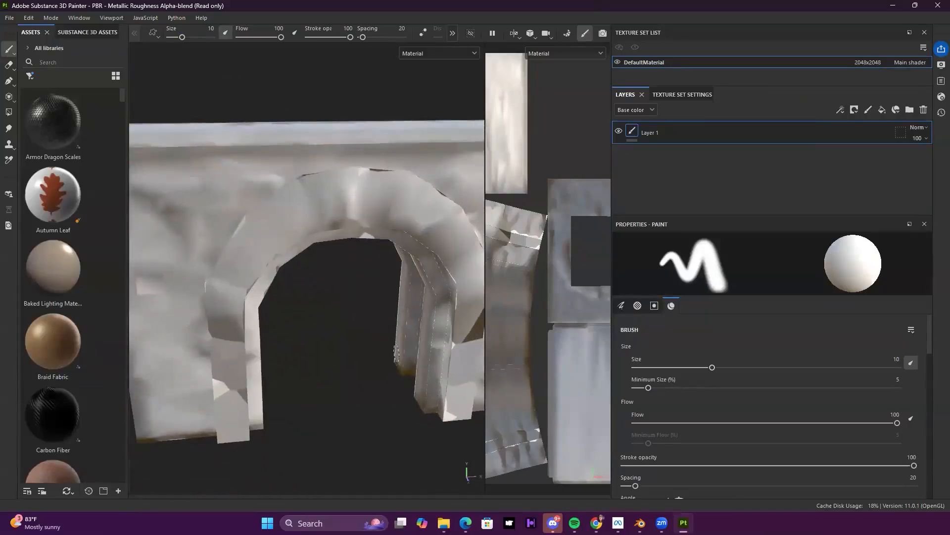
Step: Rebake the textures with a Max Frontal Distance of 0.0454 and inspect the arch in painting mode
left_click(52, 19)
left_click(65, 32)
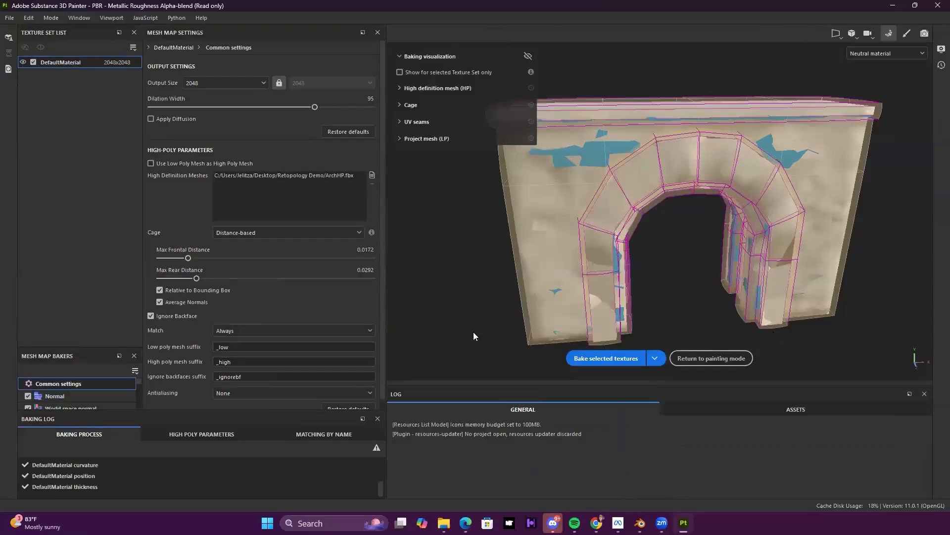
left_click_drag(197, 260, 205, 260)
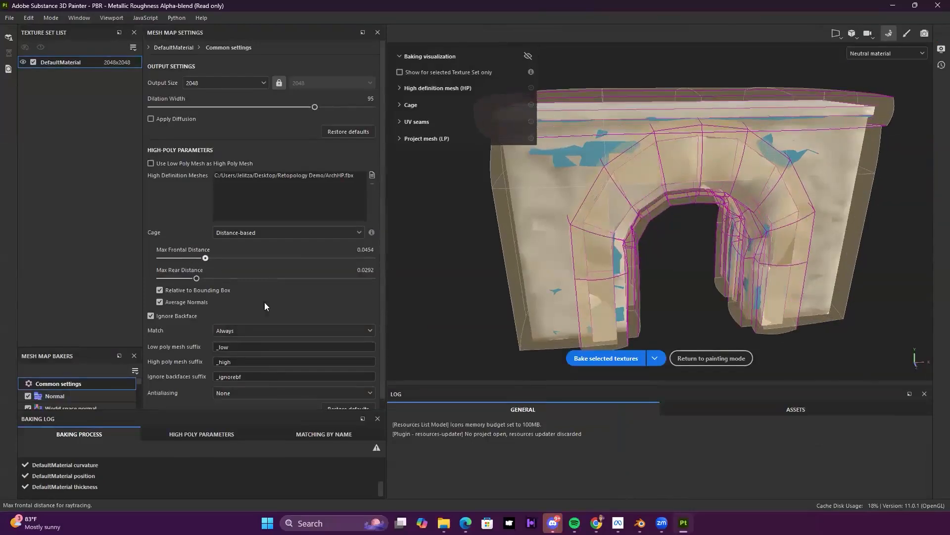
left_click(612, 363)
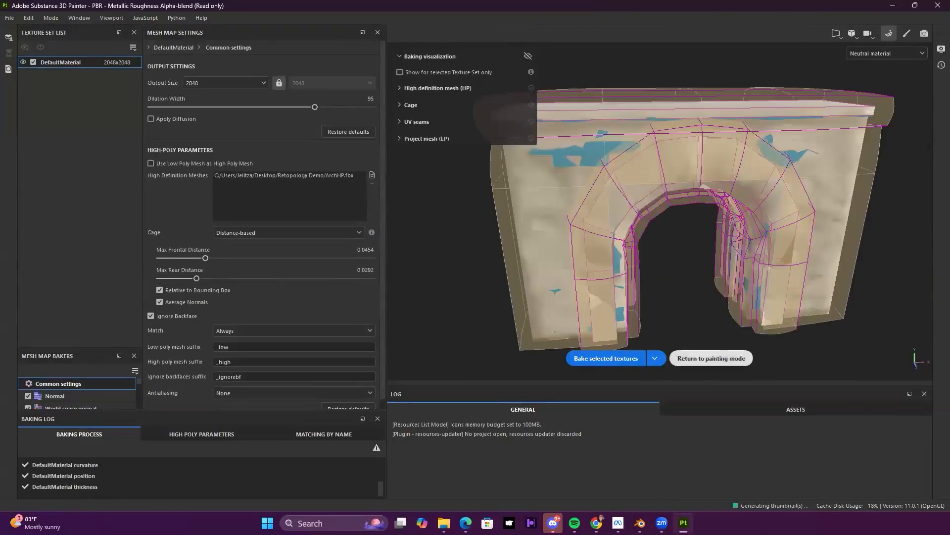
left_click(688, 364)
left_click_drag(329, 281, 426, 257, "alt")
left_click_drag(297, 252, 361, 253, "alt")
mouse_move(569, 222)
left_mouse_down("alt")
mouse_move(527, 213)
mouse_move(497, 171)
left_mouse_up("alt")
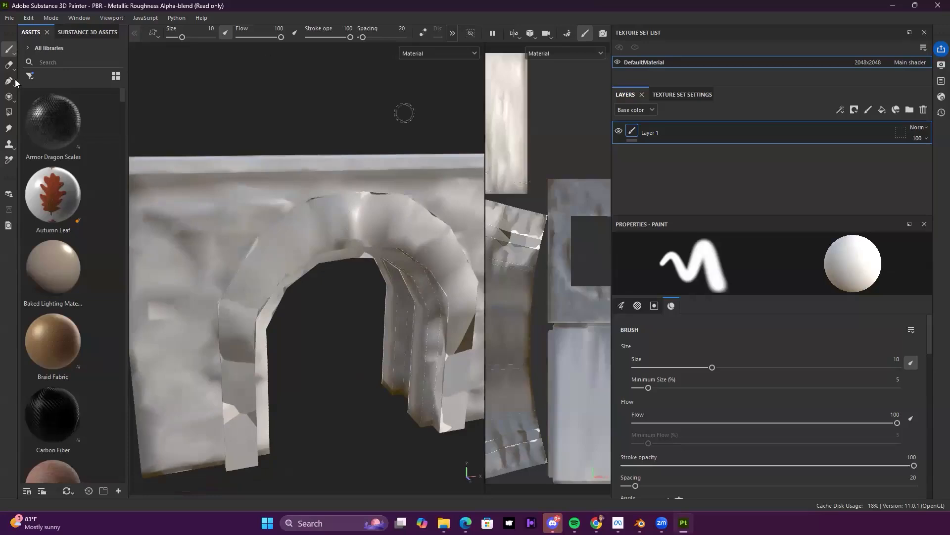
Step: Widen the asset library to several columns and browse its materials for a stone surface
scroll(69, 269, "down", 5)
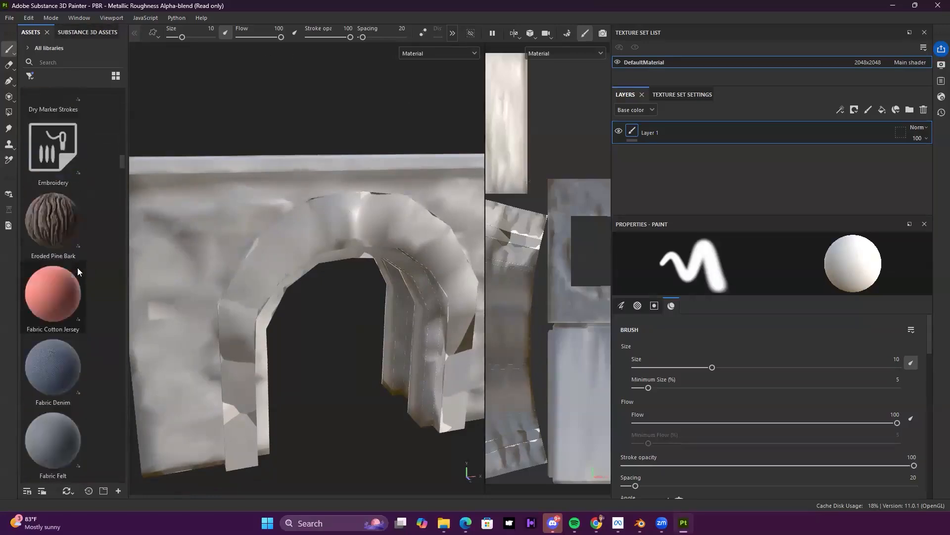
scroll(83, 268, "down", 3)
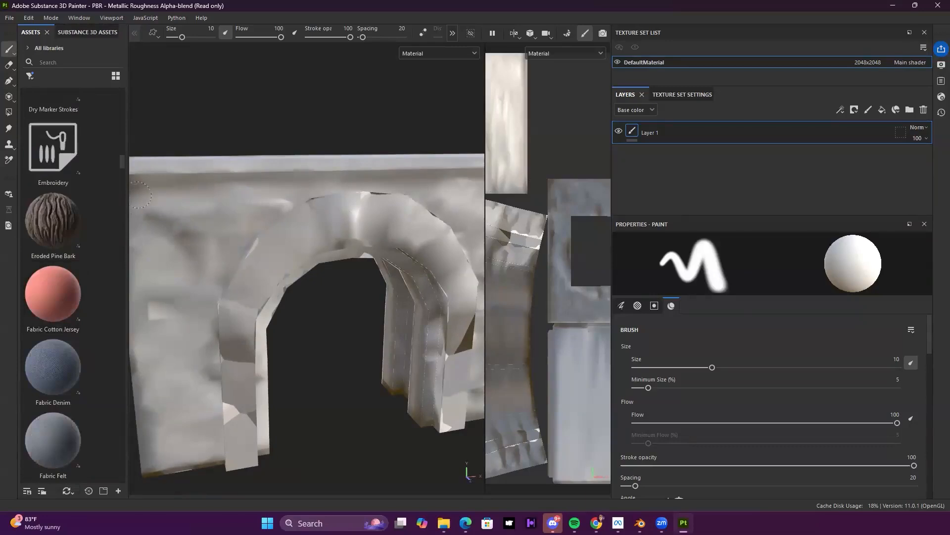
left_click_drag(128, 189, 428, 191)
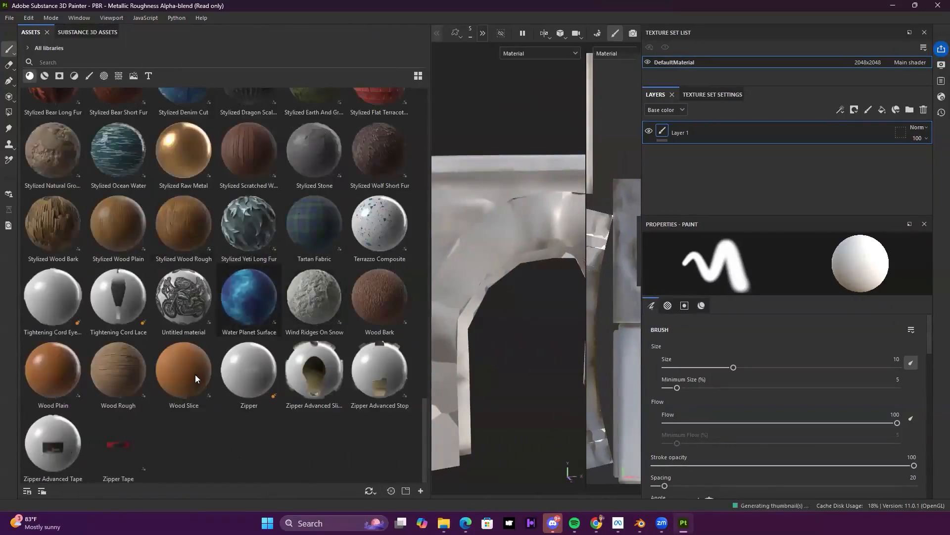
scroll(170, 247, "up", 5)
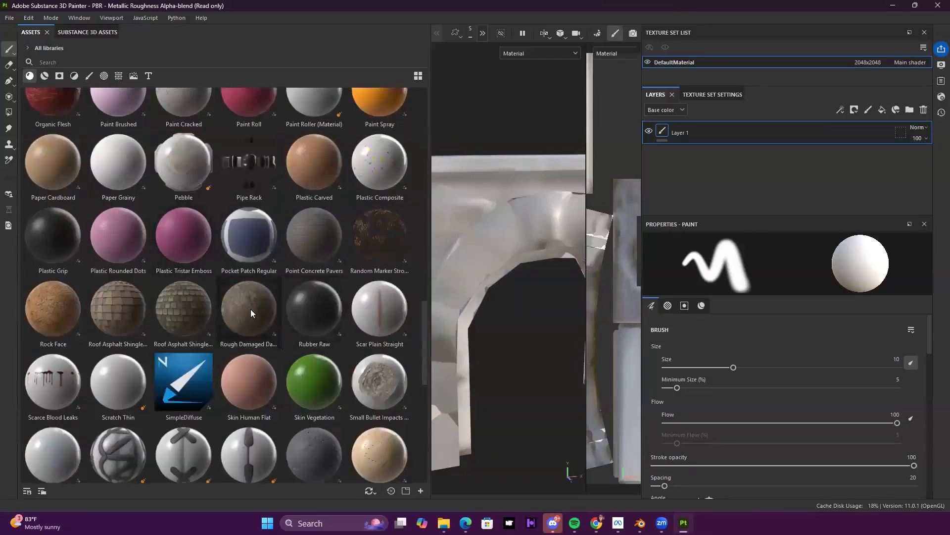
Step: Apply the Rough Damaged Damp Concrete Wall material to the arch and widen the 3D view against the UV view
mouse_move(254, 315)
left_click_drag(252, 311, 495, 246)
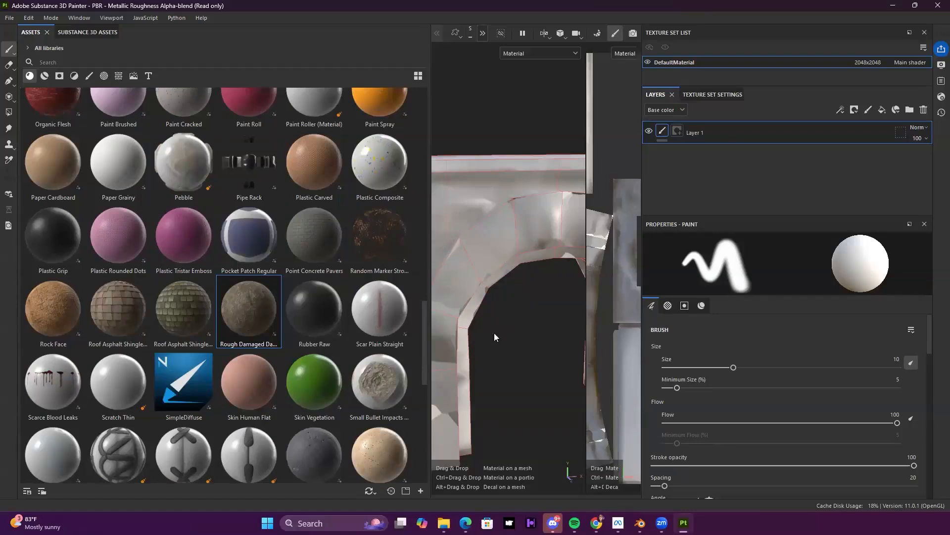
left_click_drag(495, 337, 495, 338)
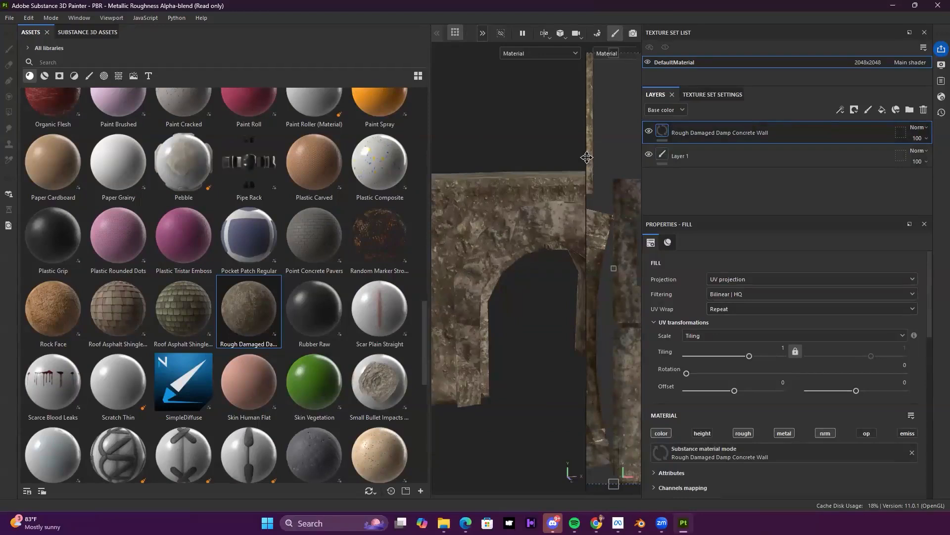
left_click_drag(585, 156, 625, 206)
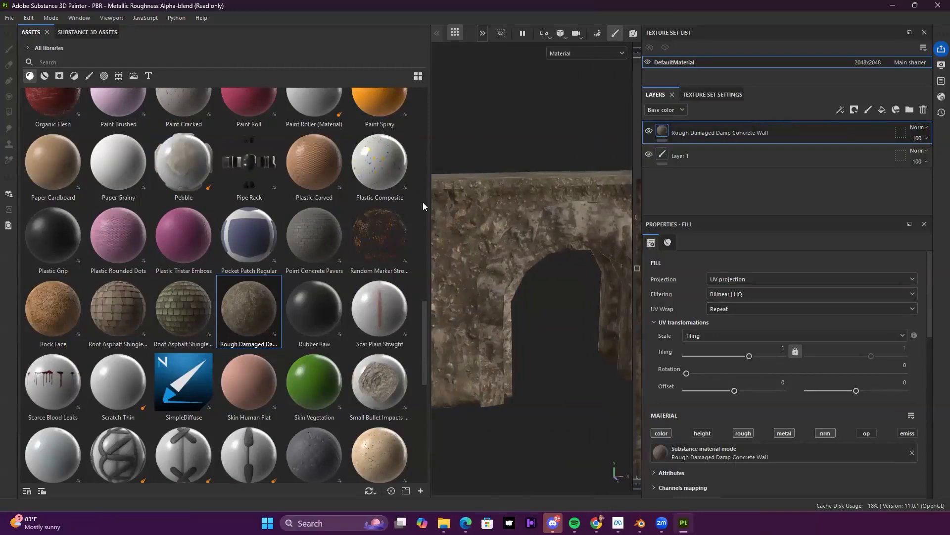
Step: Narrow the asset library to enlarge the 3D view and examine the concrete material from several sides of the arch
left_click_drag(430, 191, 215, 195)
left_click_drag(403, 232, 449, 229, "alt")
scroll(449, 229, "down", 3)
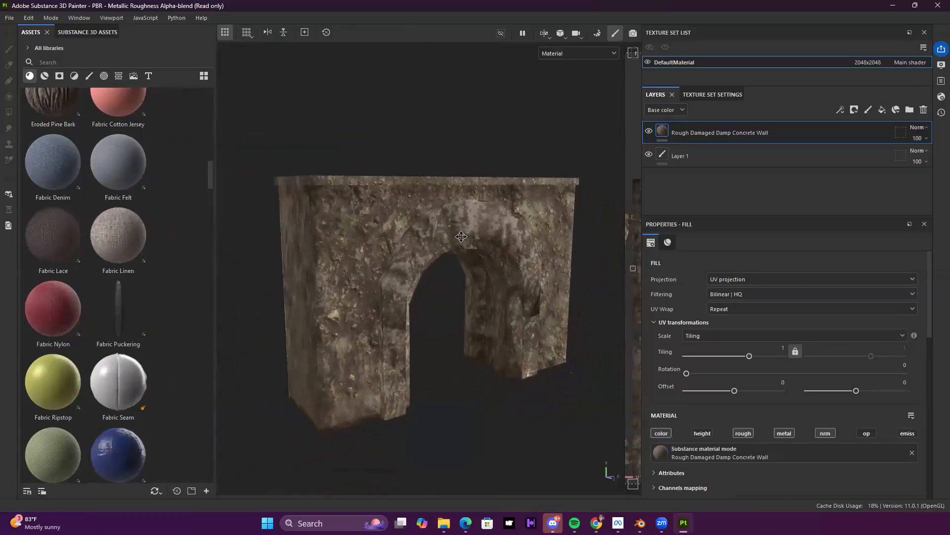
middle_click_drag(432, 228, 449, 217, "alt")
left_click_drag(448, 217, 727, 234, "alt")
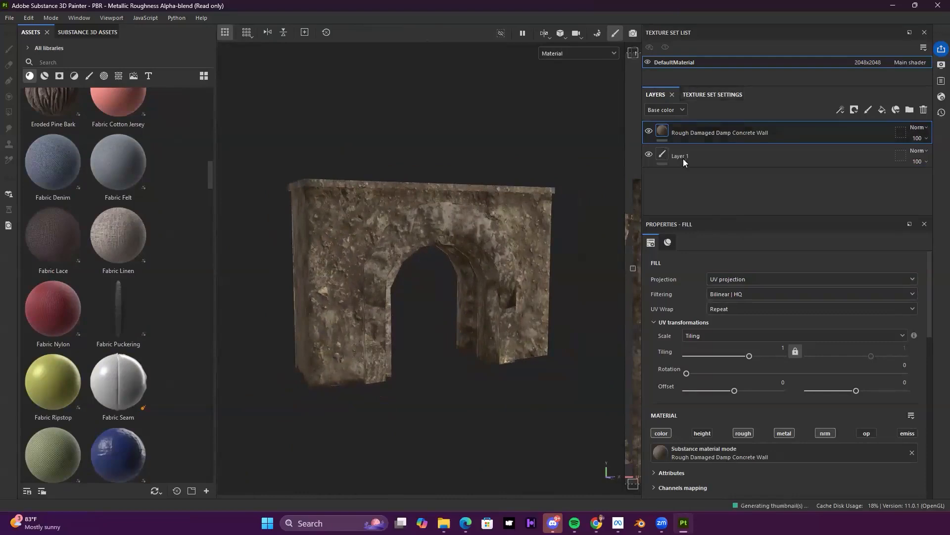
Step: Set the Rough Damaged Damp Concrete Wall material's tiling to 4.12 and inspect the surface around the arch
left_click_drag(749, 351, 759, 354)
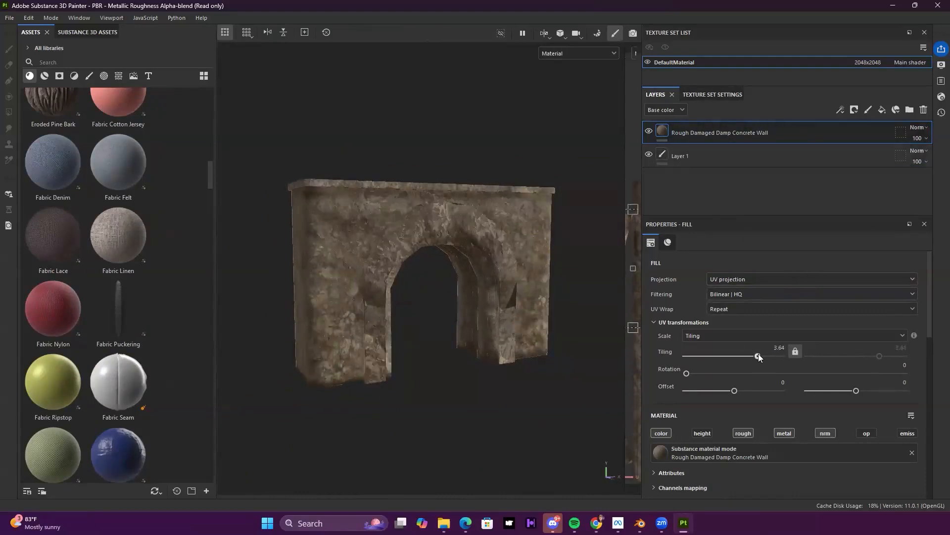
scroll(480, 266, "up", 3)
mouse_move(507, 270)
left_mouse_down("alt")
mouse_move(427, 259)
mouse_move(490, 250)
mouse_move(471, 252)
mouse_move(466, 271)
mouse_move(502, 277)
left_mouse_up("alt")
scroll(472, 251, "down", 3)
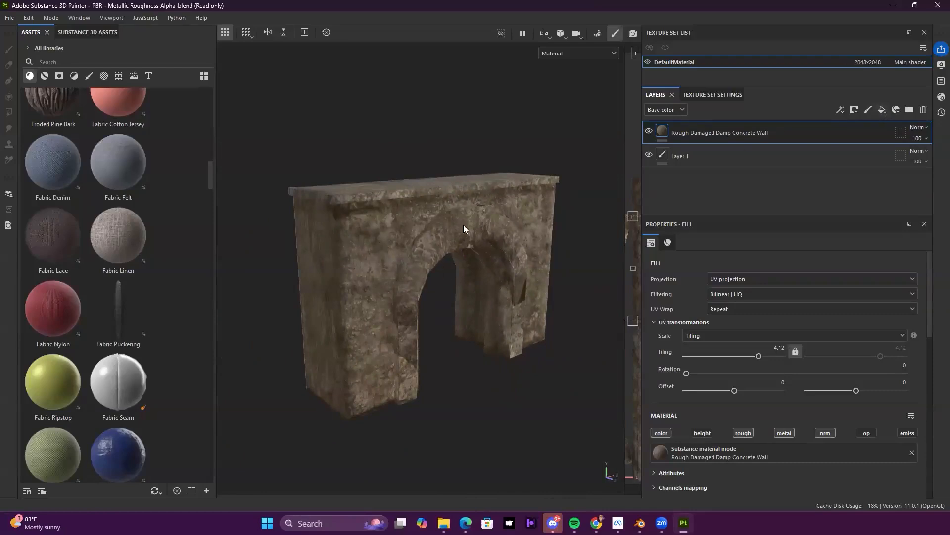
left_click_drag(312, 193, 492, 221, "alt")
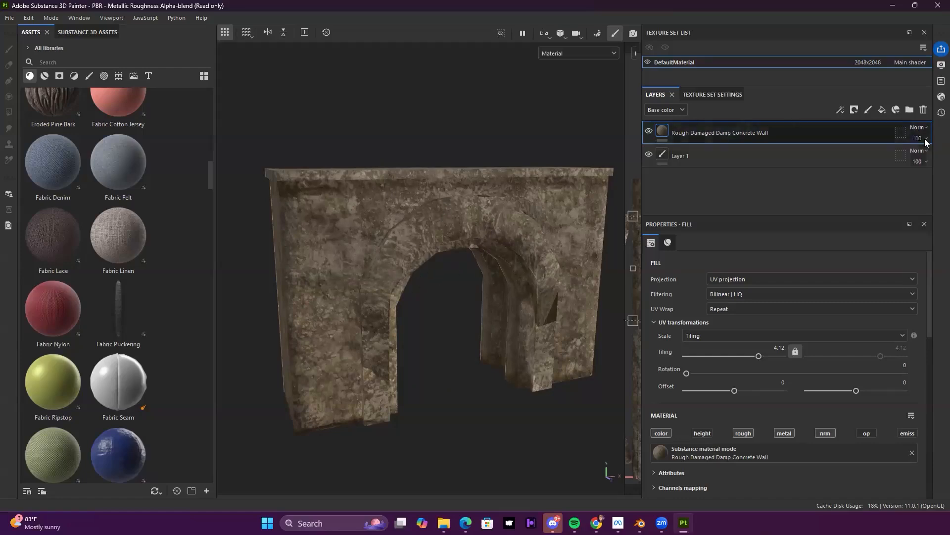
Step: Add a fill layer above the concrete material and set its base color to dark gray 292828
left_click(882, 110)
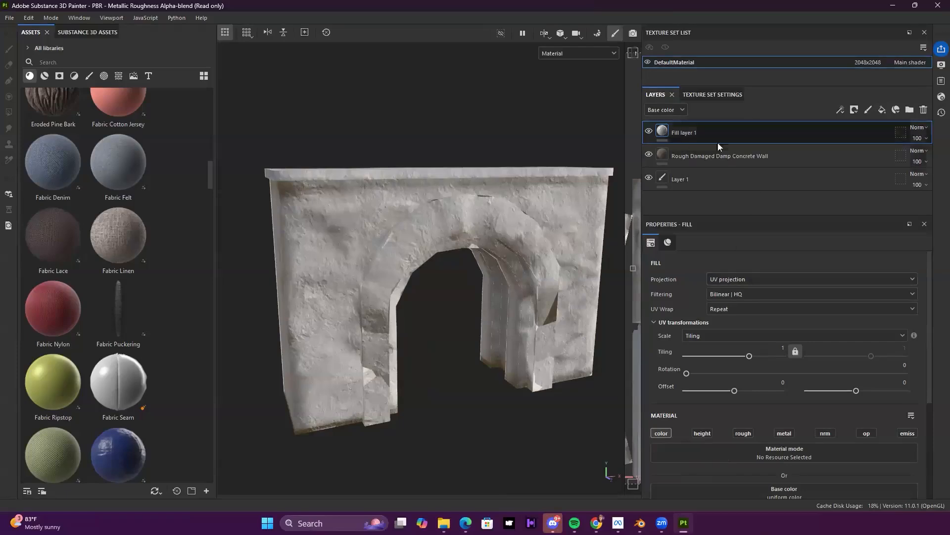
scroll(780, 331, "down", 3)
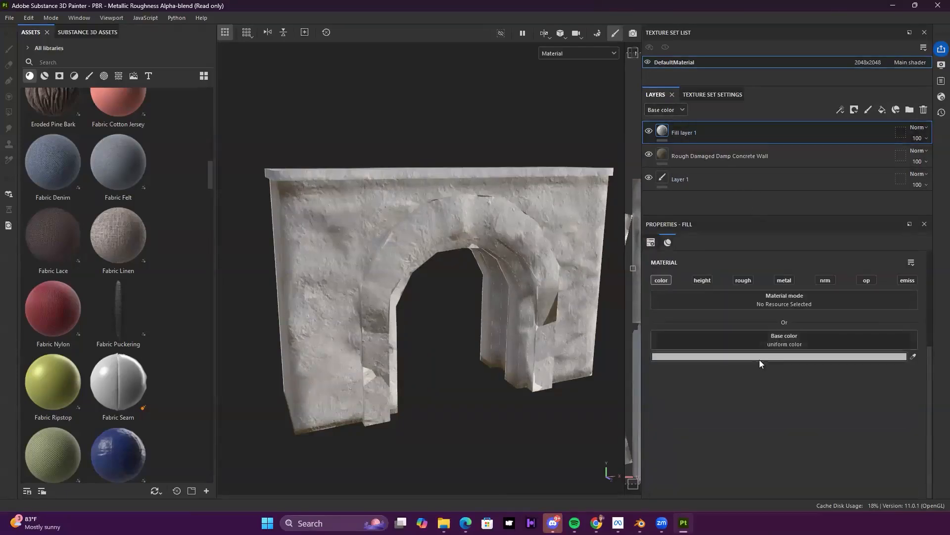
left_click(760, 357)
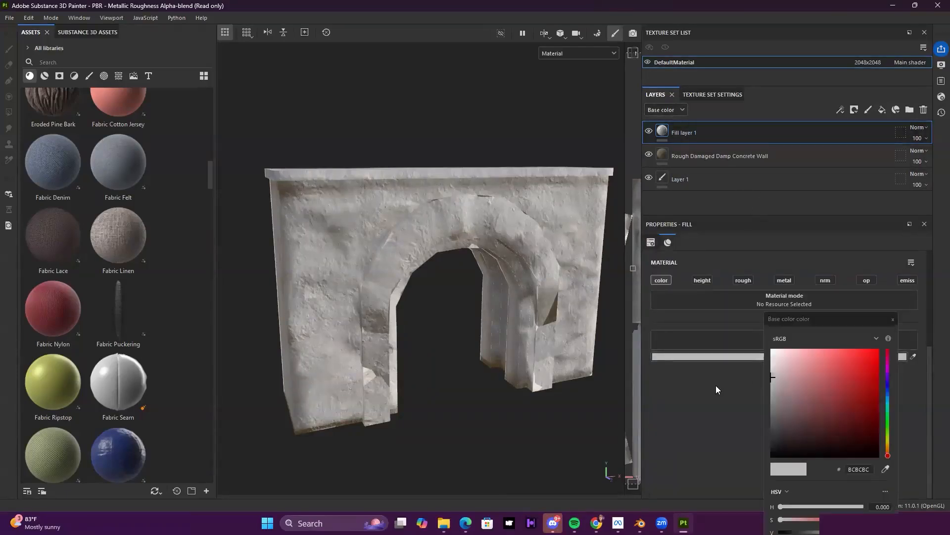
left_click(772, 440)
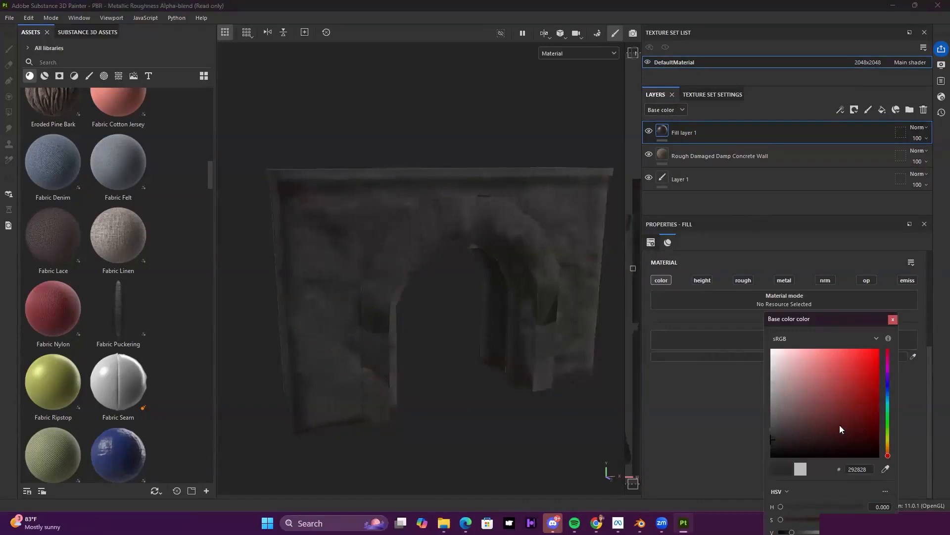
left_click(887, 447)
left_click(526, 283)
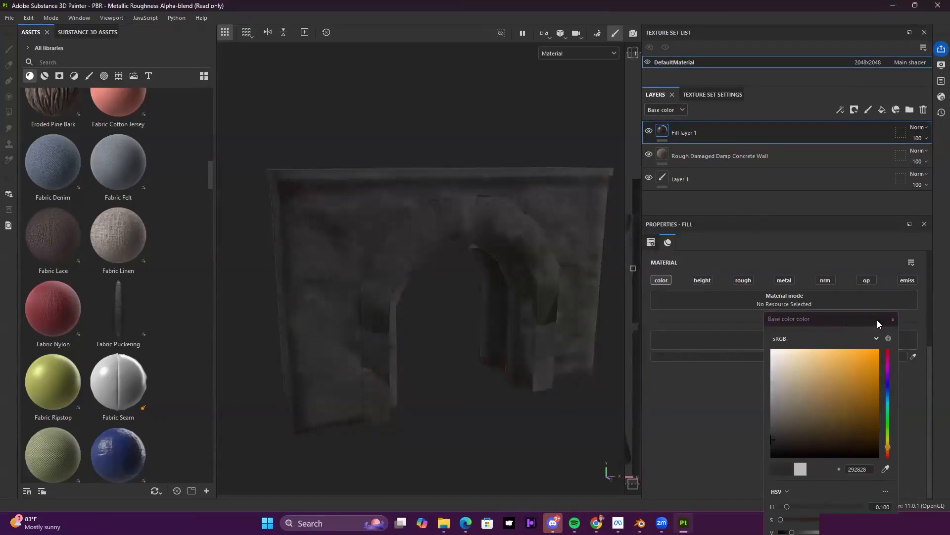
left_click(893, 320)
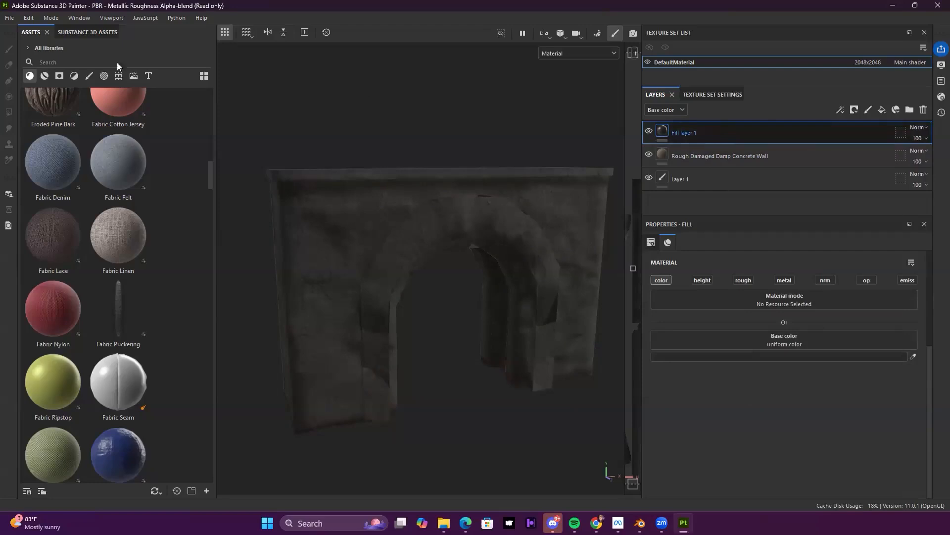
Step: Try the Rust Ground smart mask on the dark fill layer, inspect the arch, and undo the mask
left_click(60, 75)
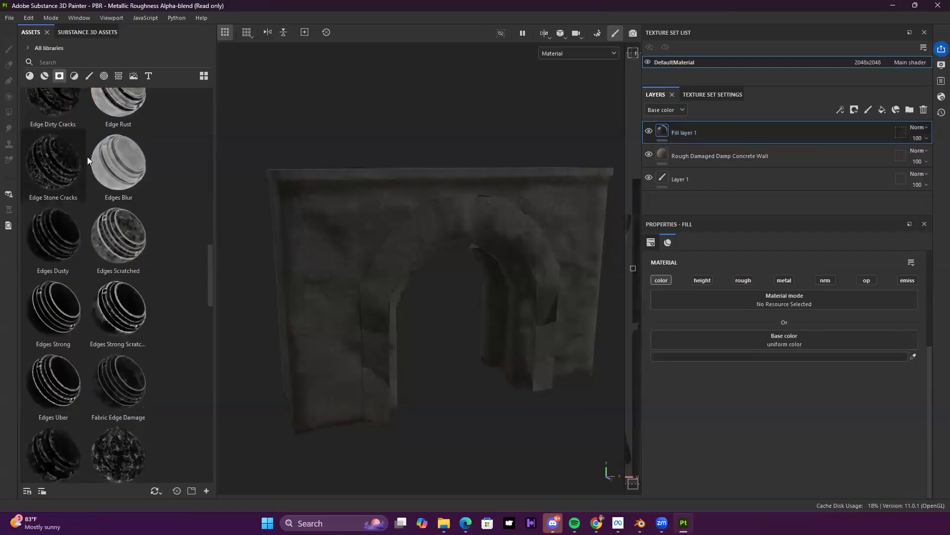
scroll(124, 274, "down", 5)
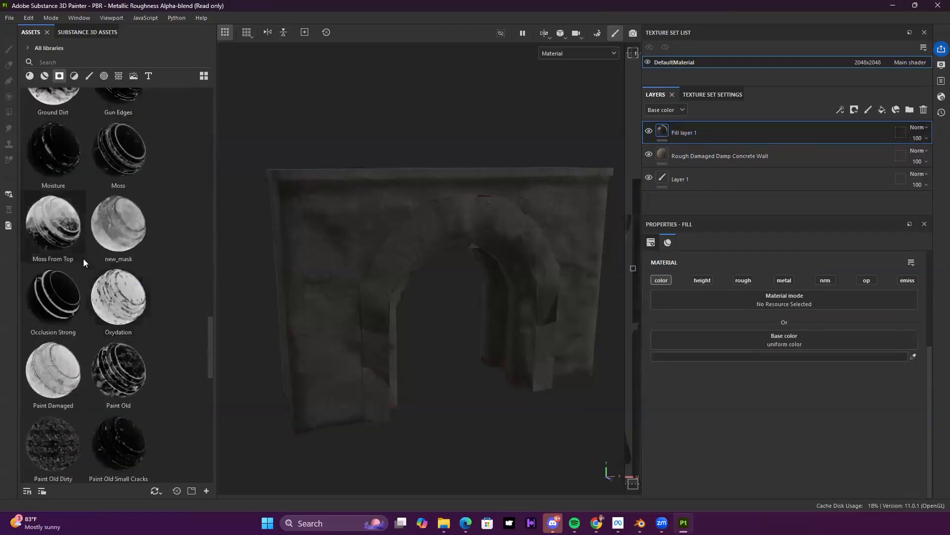
scroll(83, 258, "down", 5)
left_click_drag(112, 373, 679, 131)
left_click_drag(416, 198, 505, 353, "alt")
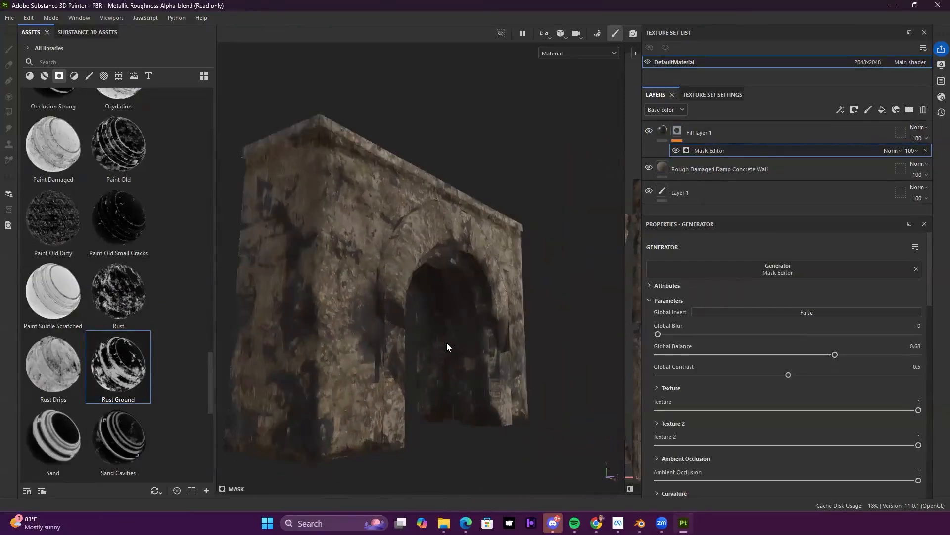
scroll(445, 341, "down", 2)
key("ctrl+z")
left_click_drag(416, 327, 292, 321, "alt")
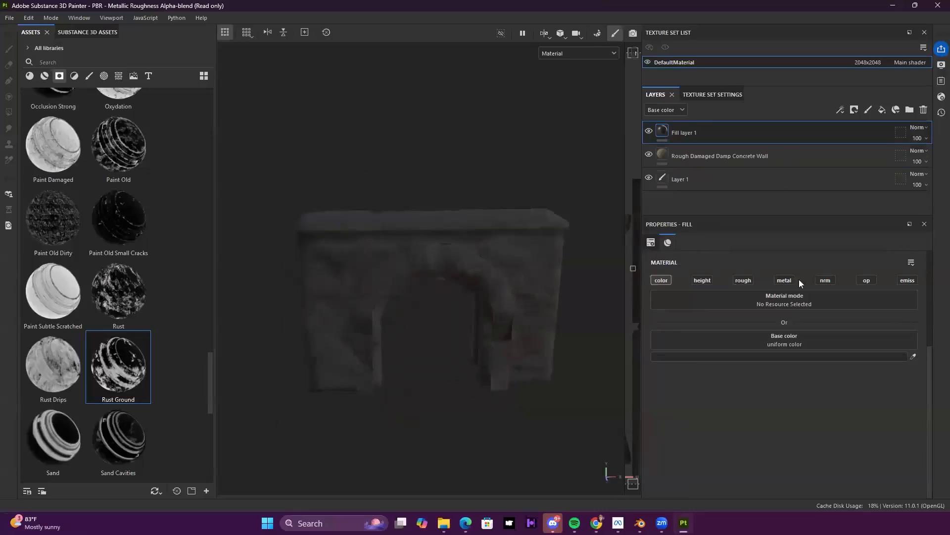
Step: Add a Baked Lighting Stylized filter to the dark fill layer and inspect the arch's shading
right_click(737, 131)
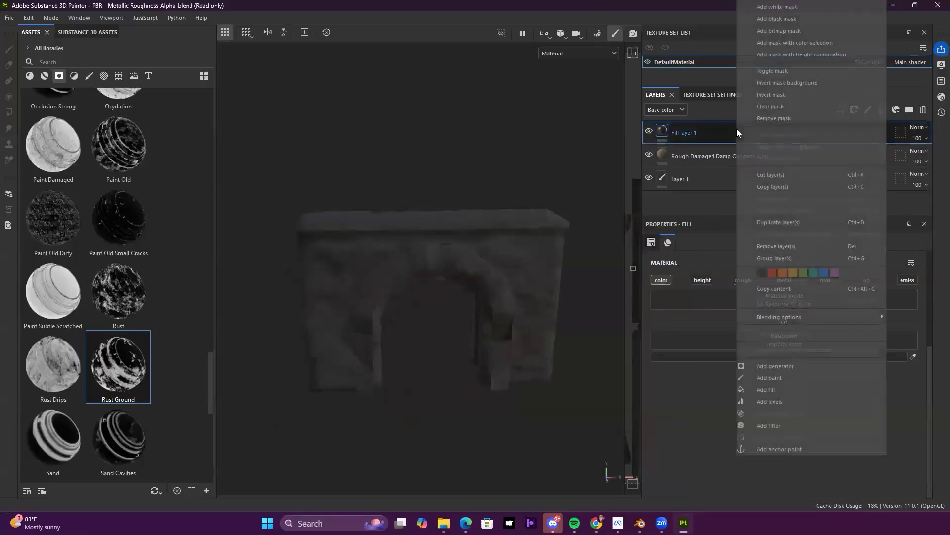
left_click(775, 425)
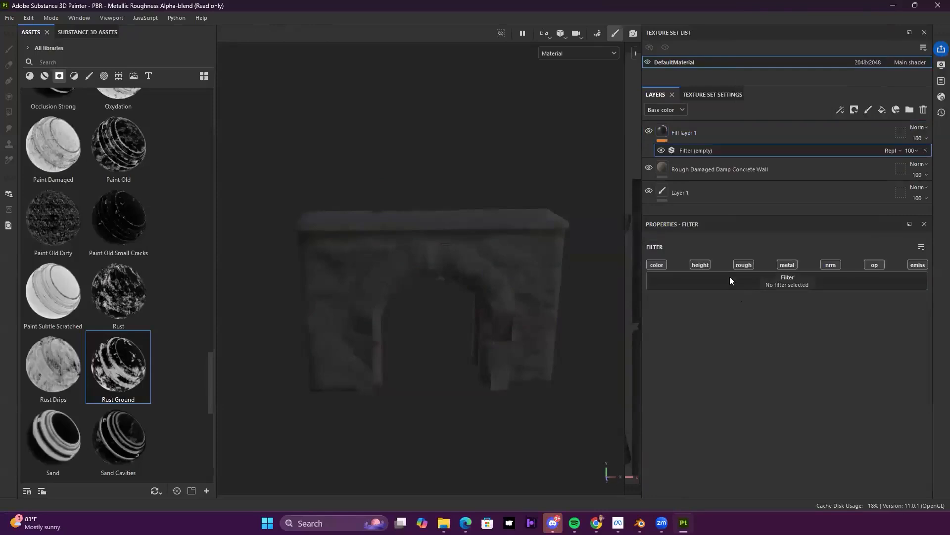
left_click(730, 280)
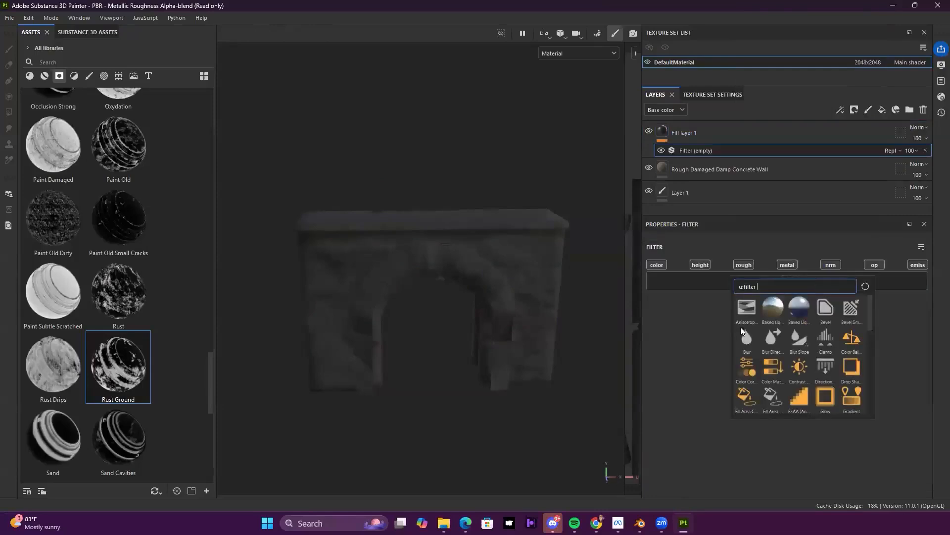
left_click(801, 308)
scroll(542, 270, "up", 2)
left_click_drag(541, 270, 614, 238, "alt")
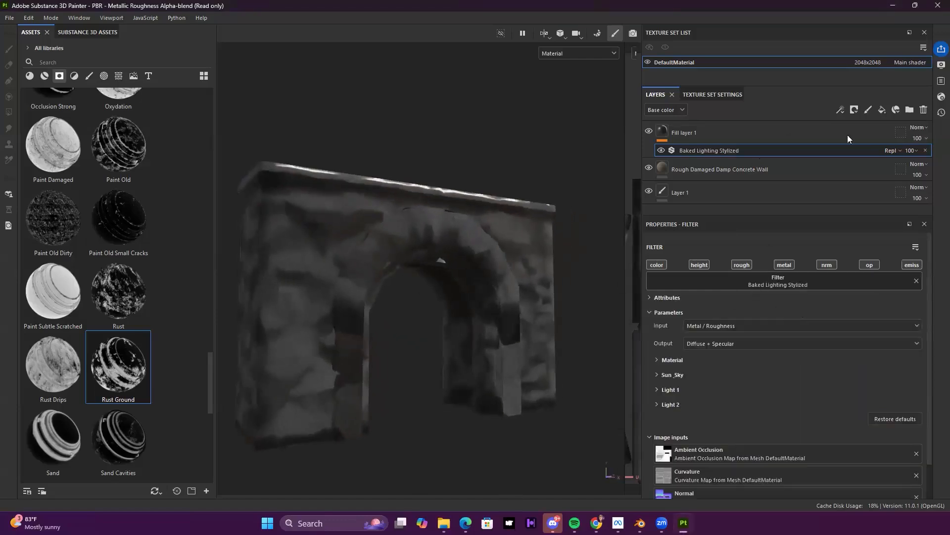
Step: Lower the dark fill layer's opacity to 61 and turn off the concrete wall layer's normal channel
left_click(921, 139)
left_click_drag(944, 156, 929, 156)
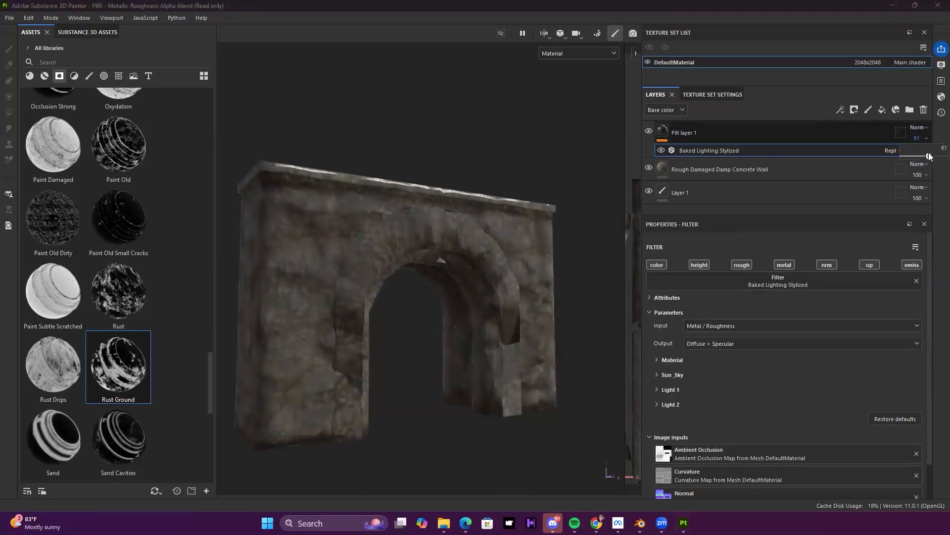
left_click_drag(560, 244, 501, 258, "alt")
left_click(776, 165)
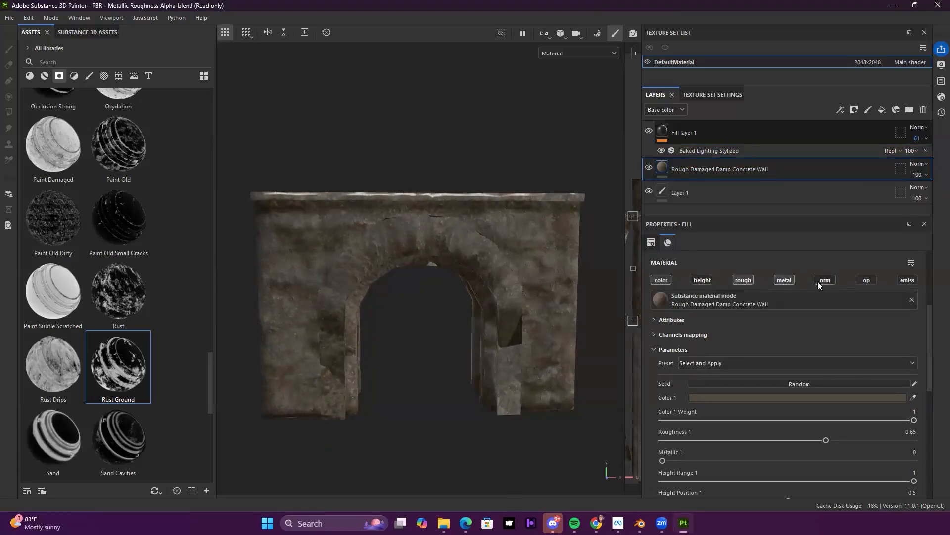
left_click_drag(411, 206, 436, 290, "alt")
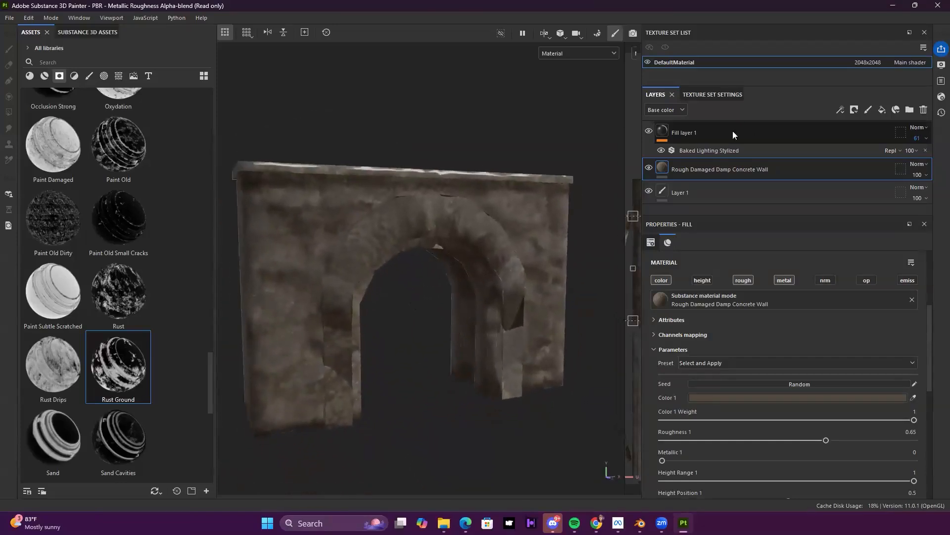
Step: In the Baked Lighting Stylized filter, set the Sun Horizontal Angle to 129 and the Sun Intensity to 8.52
left_click(739, 133)
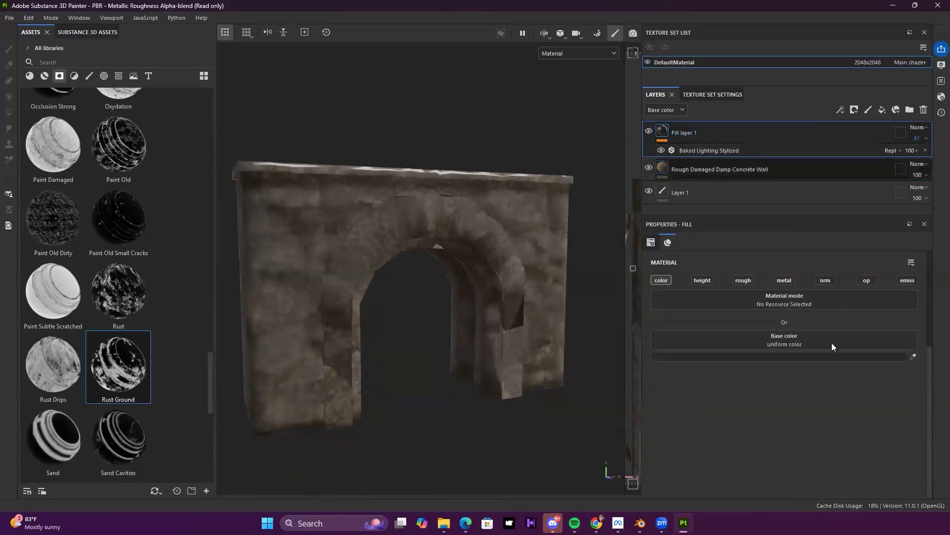
left_click(745, 151)
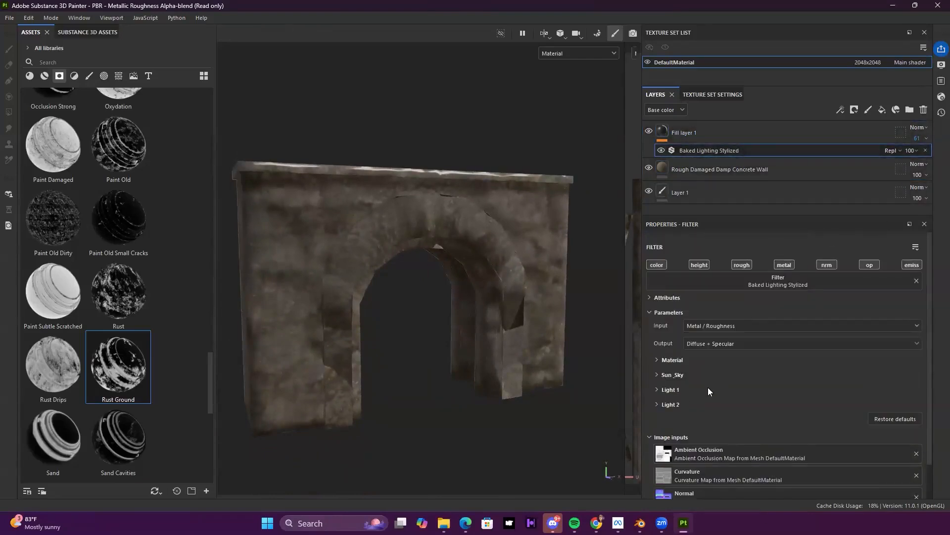
left_click(656, 337)
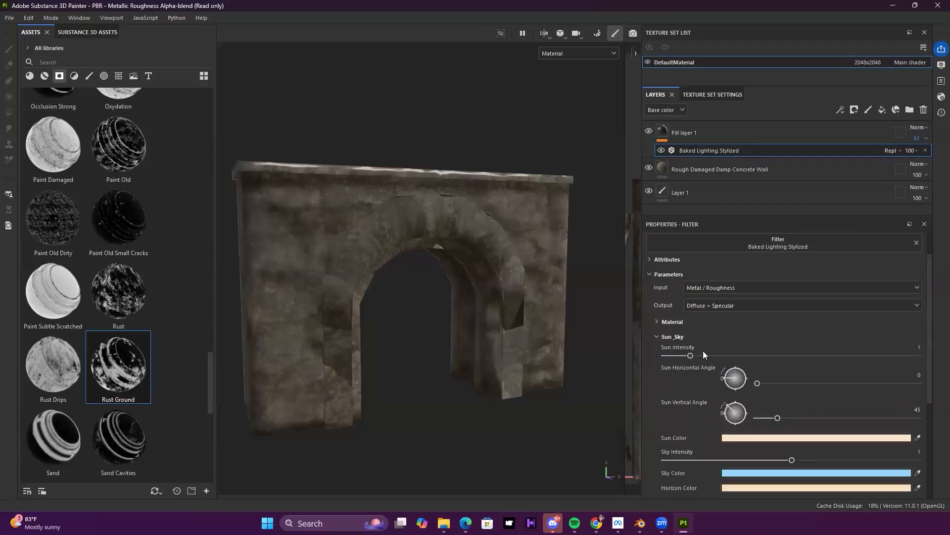
left_click(733, 372)
left_click_drag(733, 372, 754, 356)
left_click_drag(691, 356, 880, 363)
Step: Change the baked lighting filter's Sun Color to orange FF9008
scroll(718, 386, "down", 5)
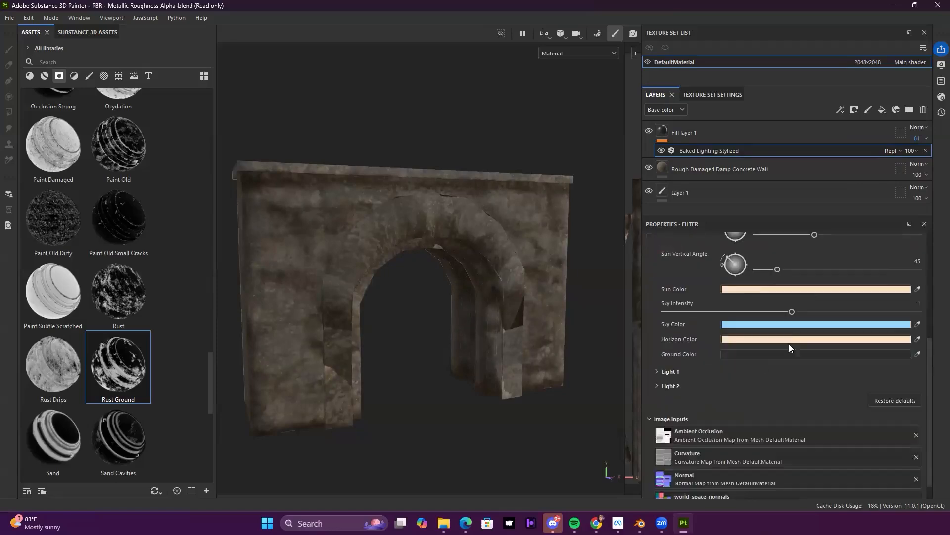
left_click(751, 290)
left_click_drag(849, 369, 875, 346)
left_click(311, 212)
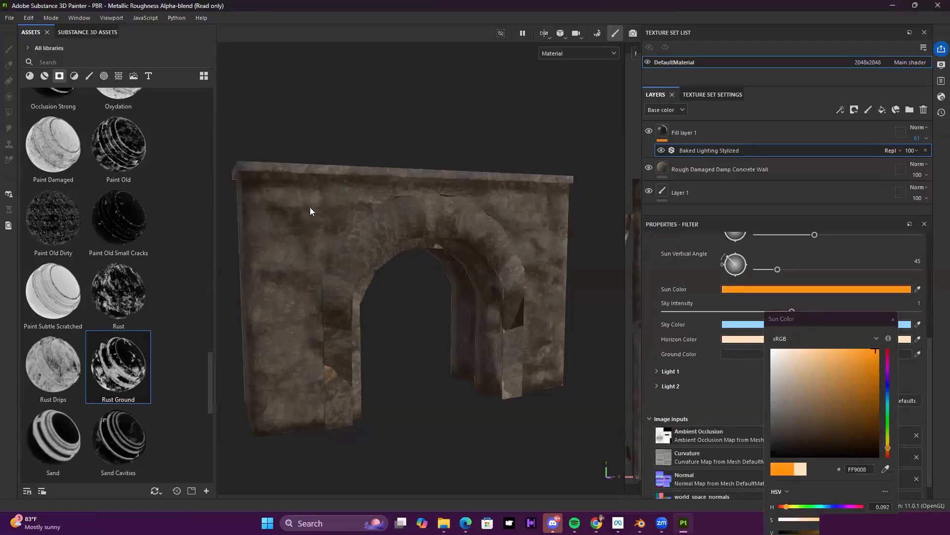
left_click(893, 321)
Step: Darken the filter's Sky Color to 233642 and set the Sun Vertical Angle to 104
left_click(752, 325)
left_click_drag(820, 373, 820, 429)
left_click(383, 222)
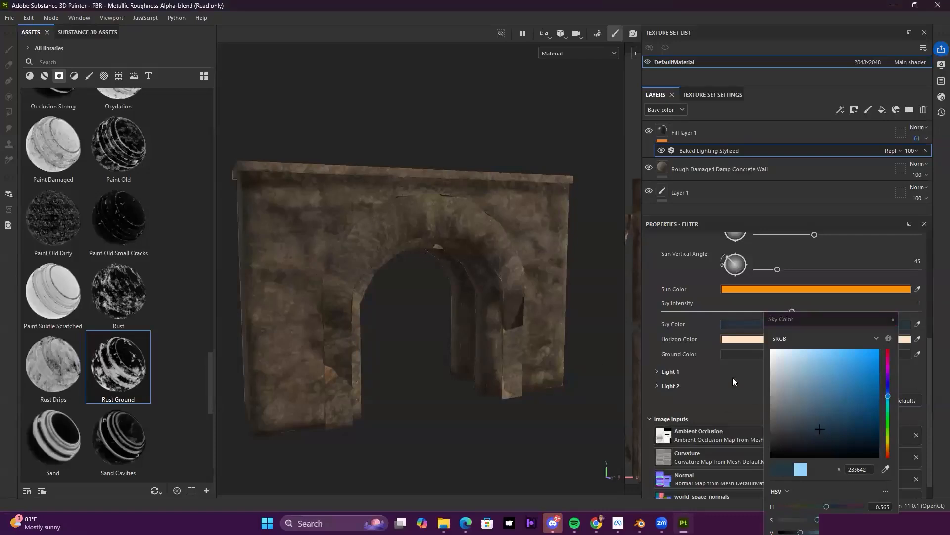
left_click(893, 319)
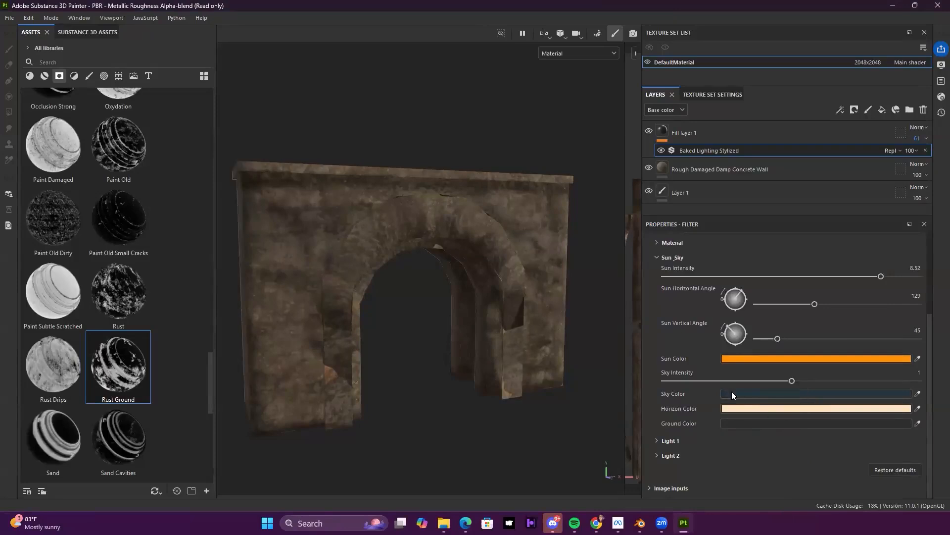
left_click_drag(780, 335, 803, 332)
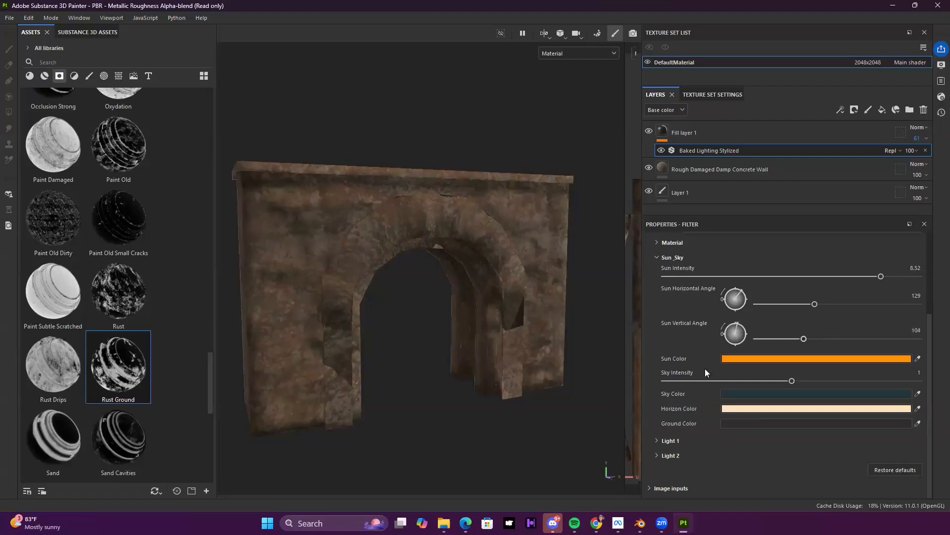
Step: Examine the baked lighting filter's image inputs and its Light 1 settings
left_click(650, 488)
scroll(696, 387, "down", 3)
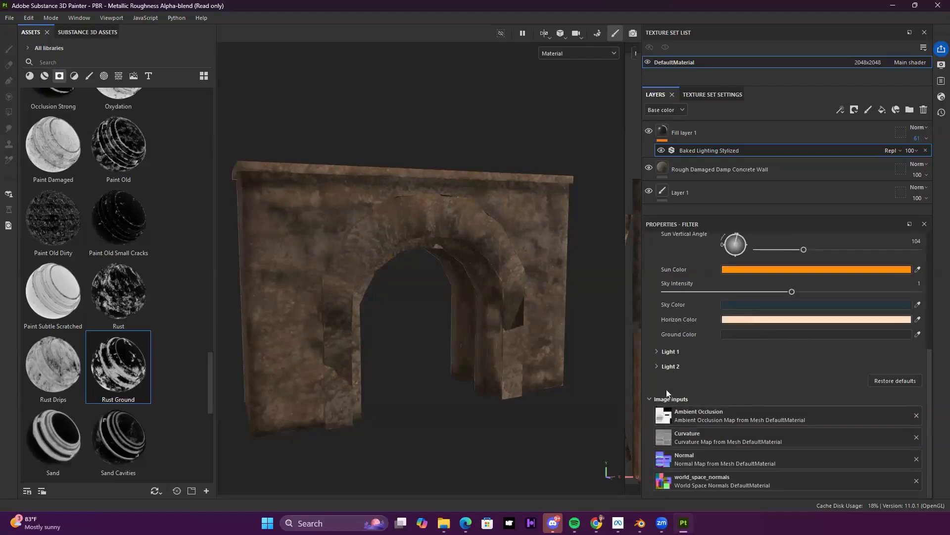
left_click(650, 399)
left_click(655, 441)
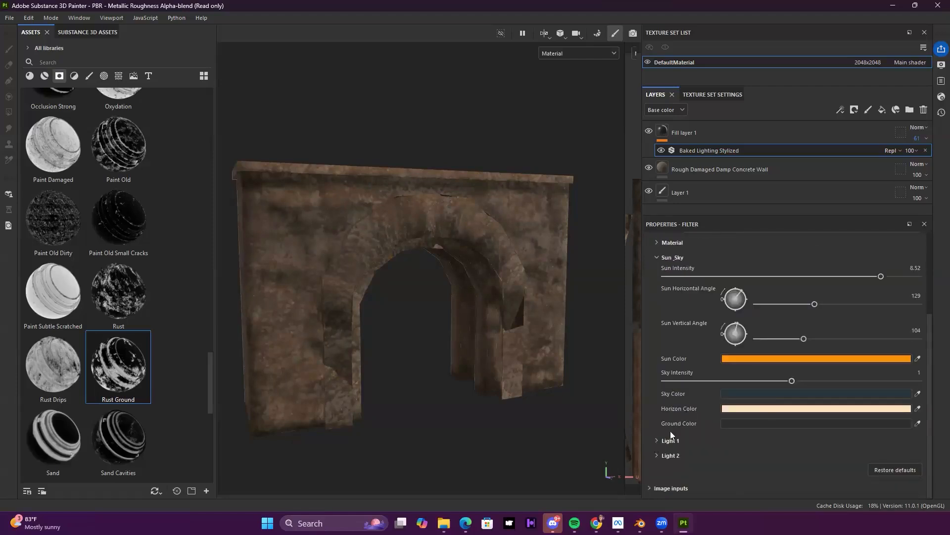
scroll(695, 413, "down", 2)
scroll(688, 406, "down", 2)
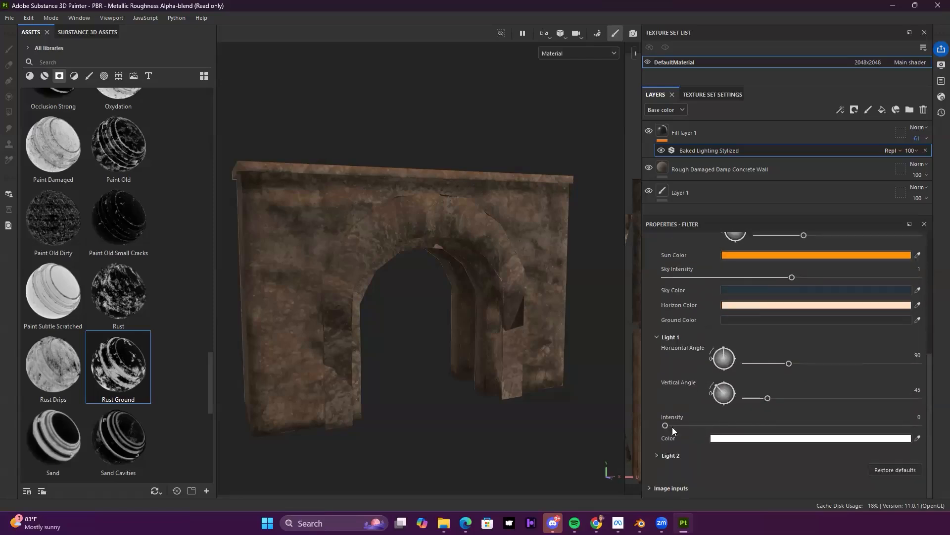
left_click(675, 336)
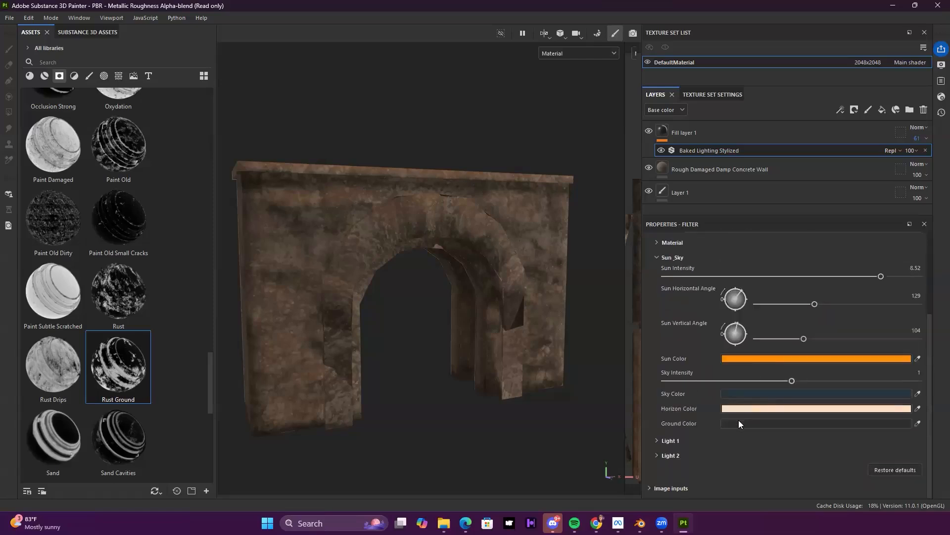
Step: Change the baked lighting filter's Ground Color to the dark olive 3B401B
left_click(738, 422)
left_click_drag(845, 388, 855, 350)
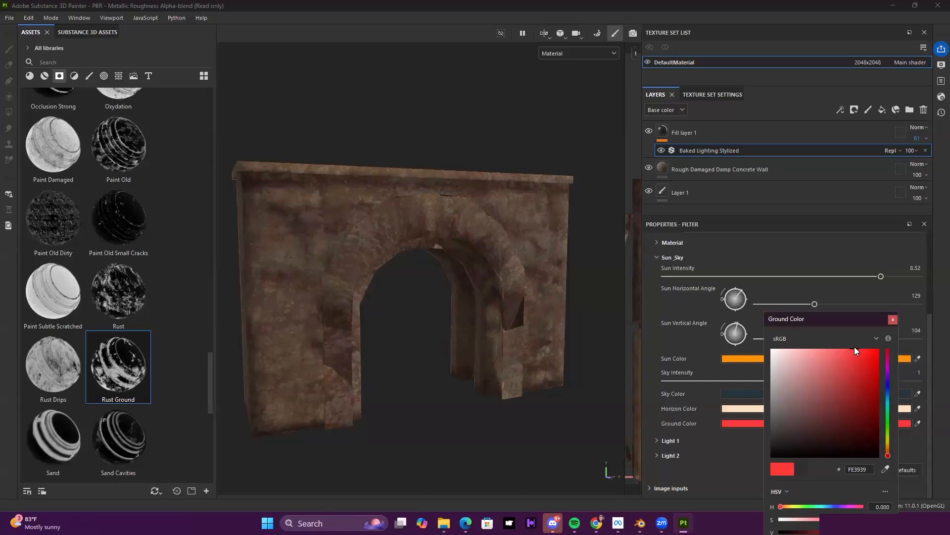
left_click_drag(855, 349, 861, 421)
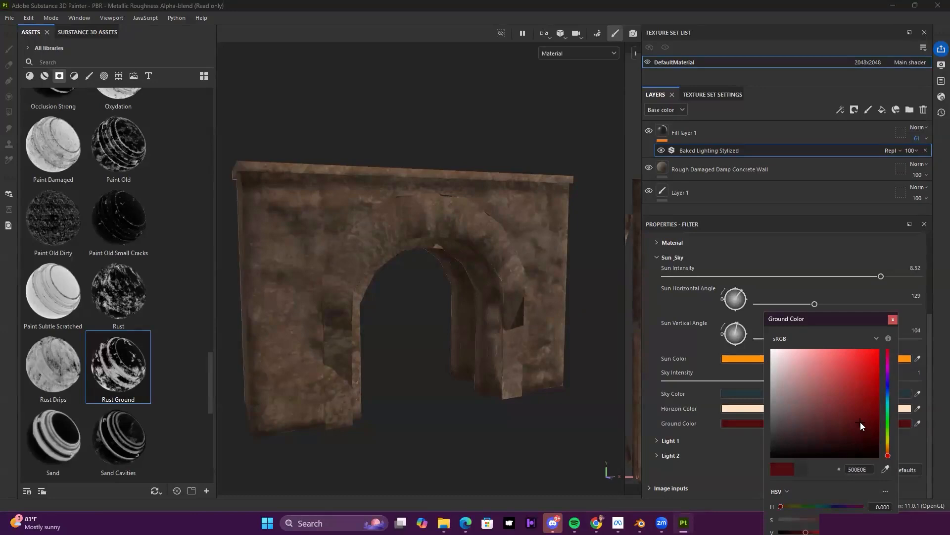
left_click(888, 399)
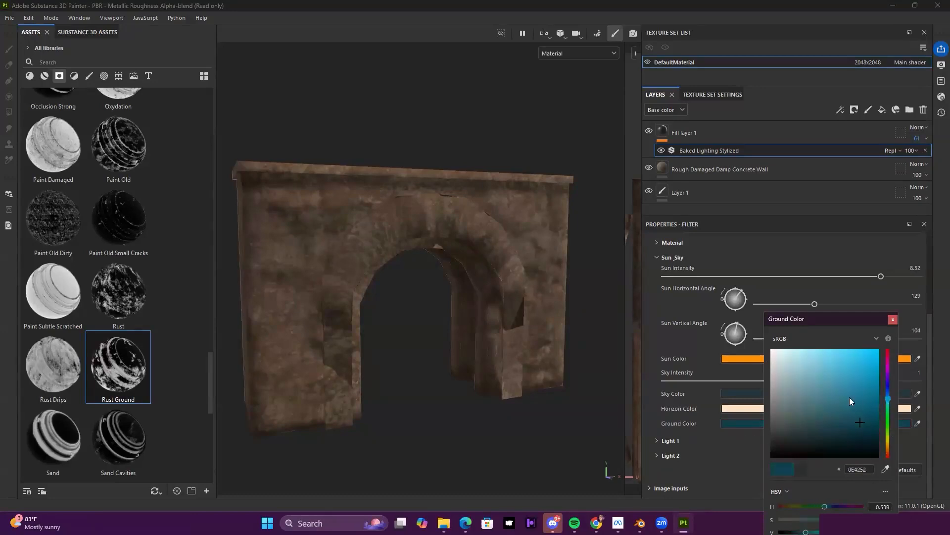
left_click_drag(889, 401, 866, 351)
left_click_drag(463, 372, 538, 356, "alt")
left_click_drag(889, 419, 889, 437)
left_click(834, 429)
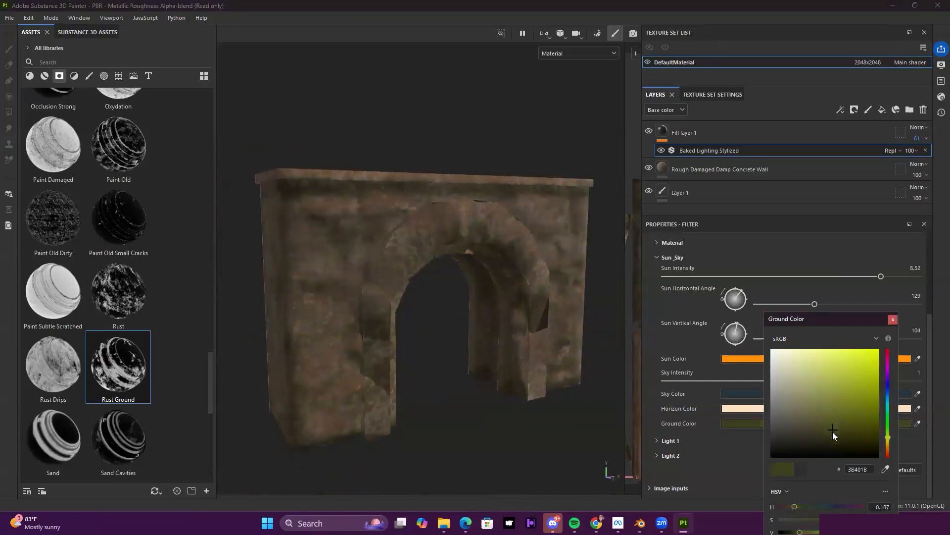
left_click_drag(329, 291, 391, 300, "alt")
Step: Add a new fill layer above Fill layer 1 and browse the material library
left_click(779, 128)
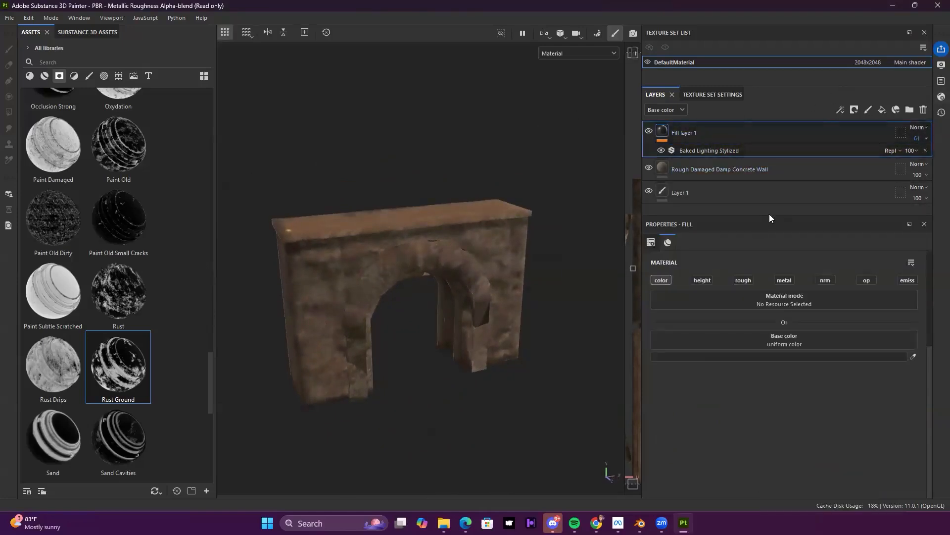
left_click_drag(770, 215, 794, 352)
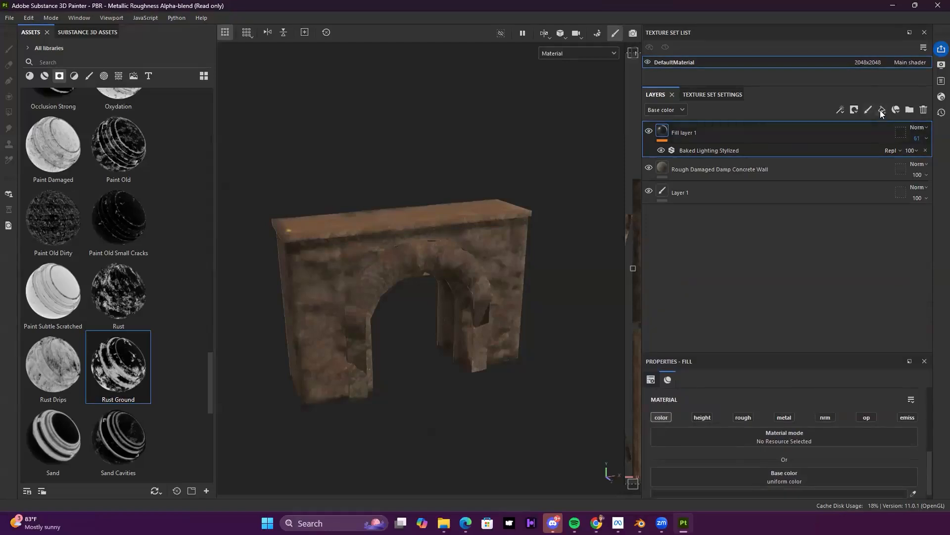
left_click(882, 110)
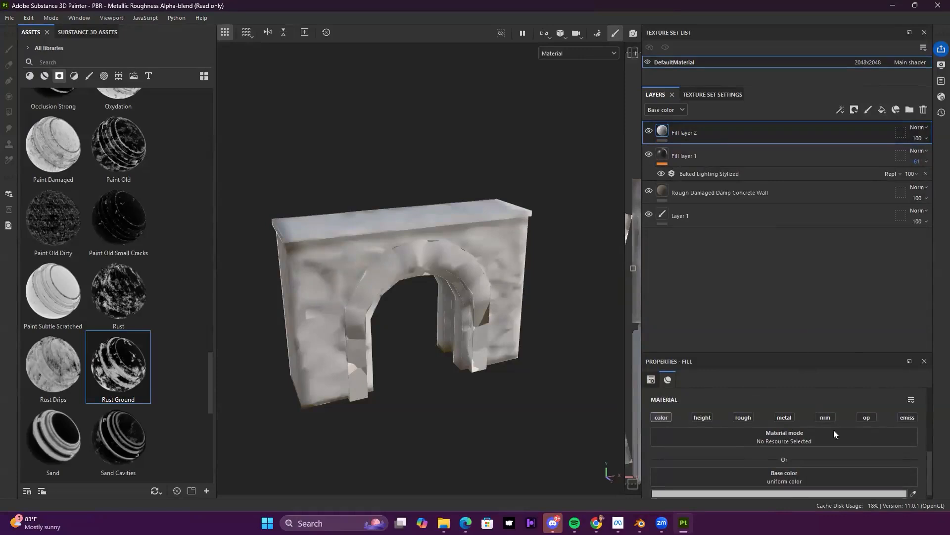
left_click_drag(843, 353, 841, 218)
left_click(30, 76)
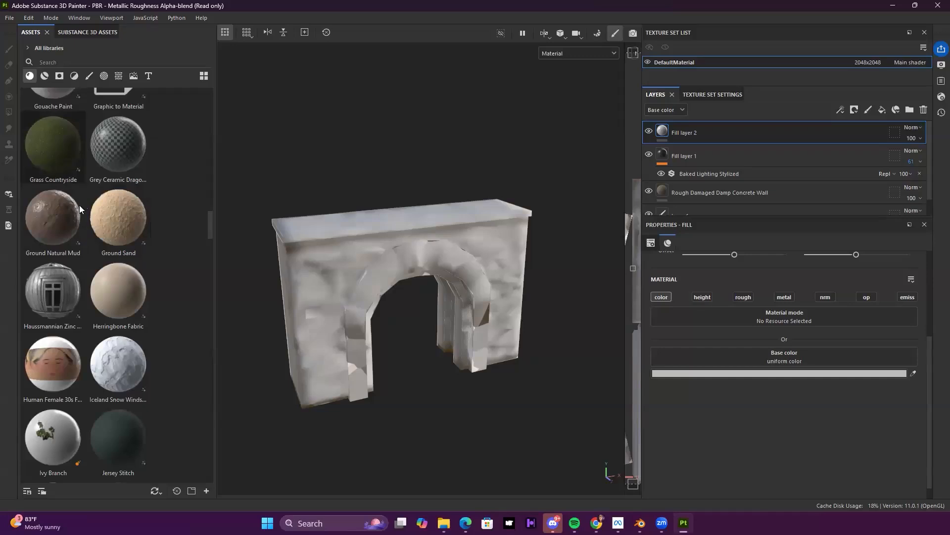
scroll(80, 205, "up", 10)
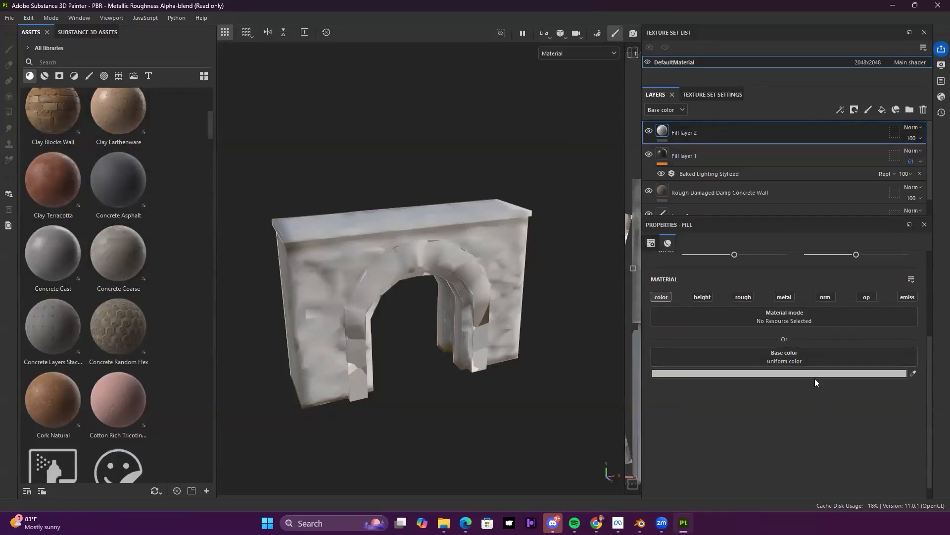
Step: Set the base color of Fill layer 2 to a dark olive green
left_click(836, 374)
left_click(888, 419)
left_click_drag(878, 419, 833, 418)
left_click(888, 430)
left_click(849, 423)
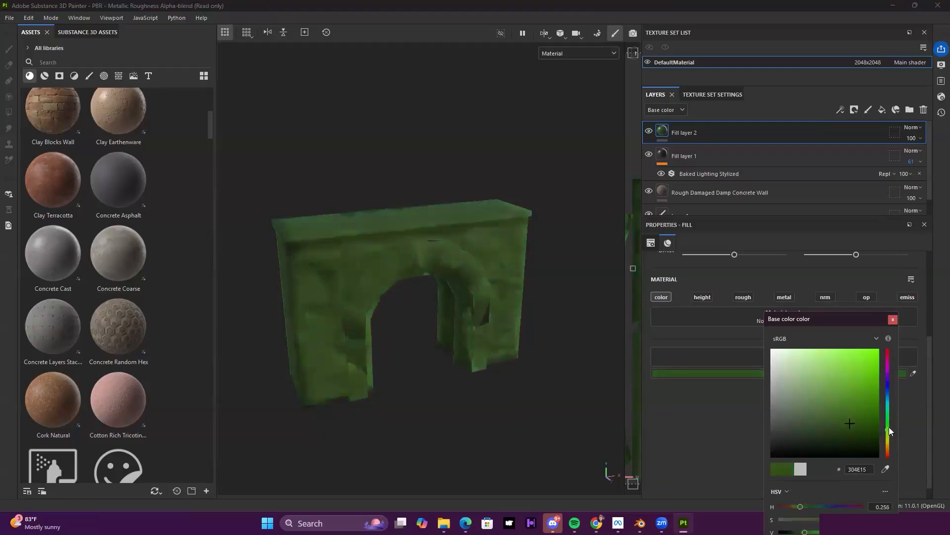
left_click_drag(890, 430, 821, 427)
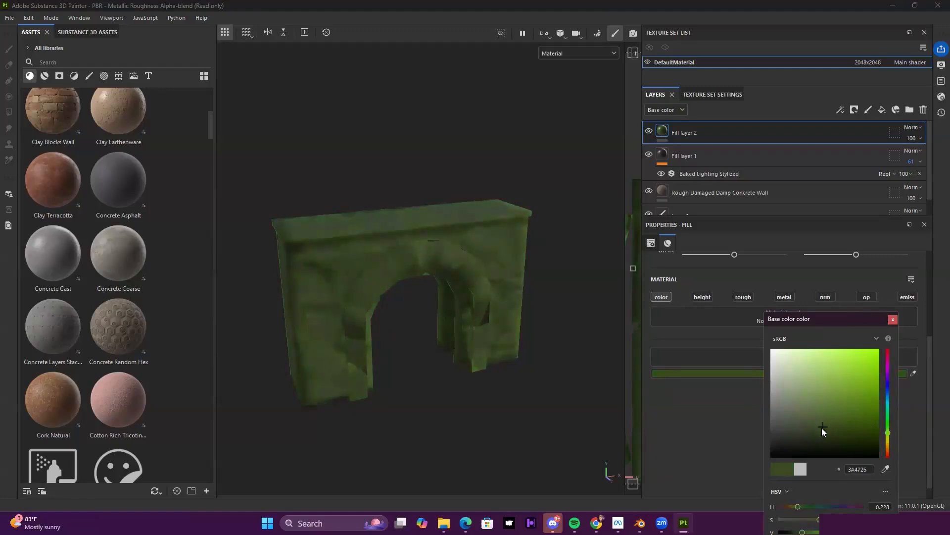
left_click(893, 320)
left_click_drag(528, 184, 527, 144, "alt")
Step: Apply the Moss From Top smart mask to the green Fill layer 2
left_click(45, 76)
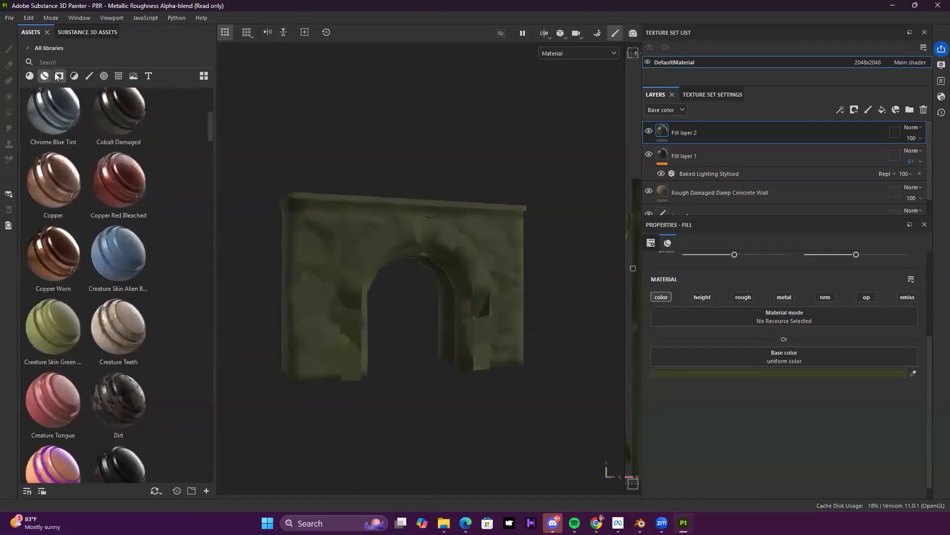
left_click(59, 76)
scroll(104, 267, "down", 8)
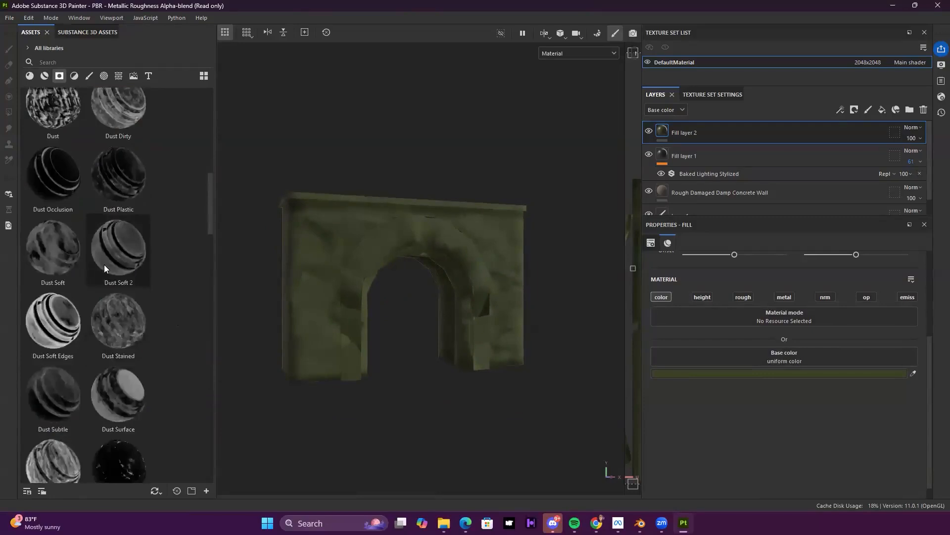
scroll(105, 266, "down", 5)
left_click_drag(81, 211, 676, 130)
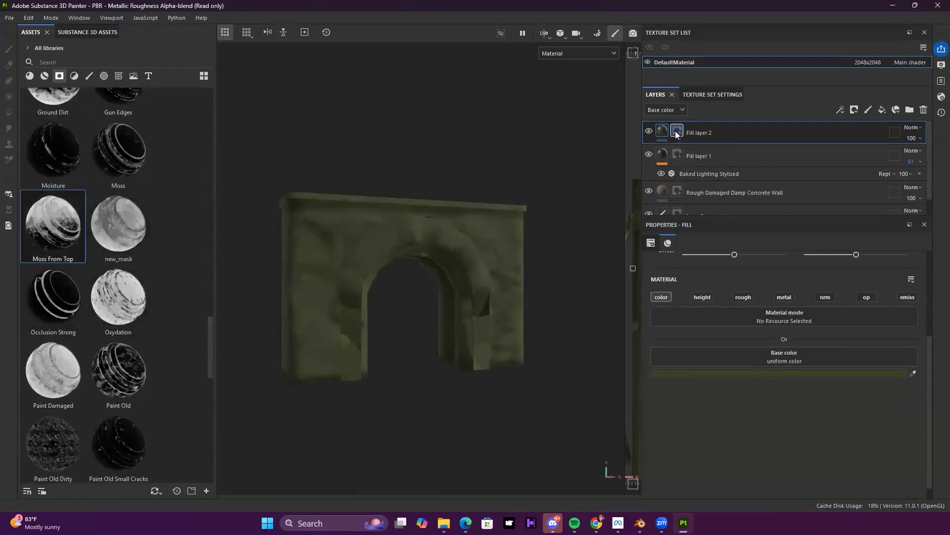
left_click_drag(449, 177, 519, 190, "alt")
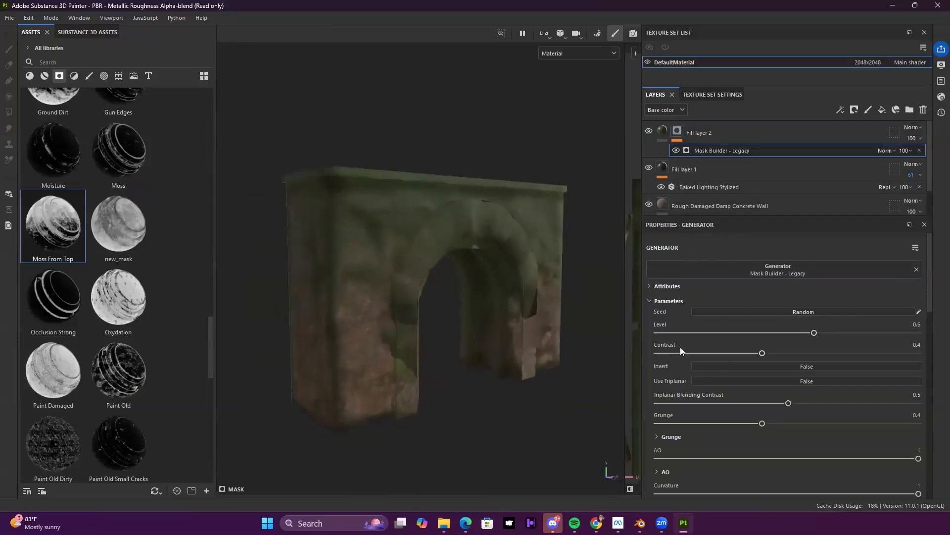
Step: In the moss mask's Mask Builder generator, set Grunge to 0.73 and Level to 0.29
scroll(715, 420, "down", 2)
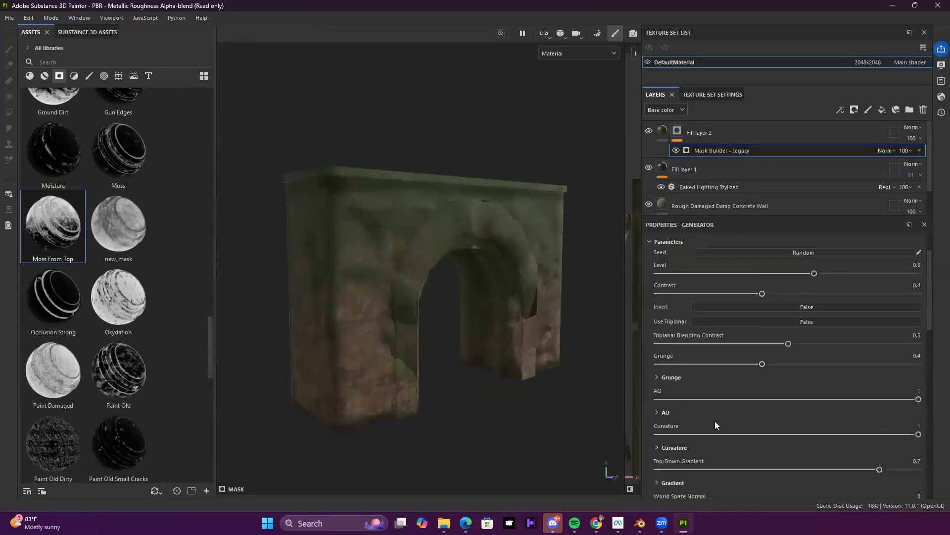
left_click_drag(761, 364, 698, 363)
left_click_drag(757, 360, 848, 363)
scroll(807, 292, "up", 1)
left_click_drag(817, 303, 753, 302)
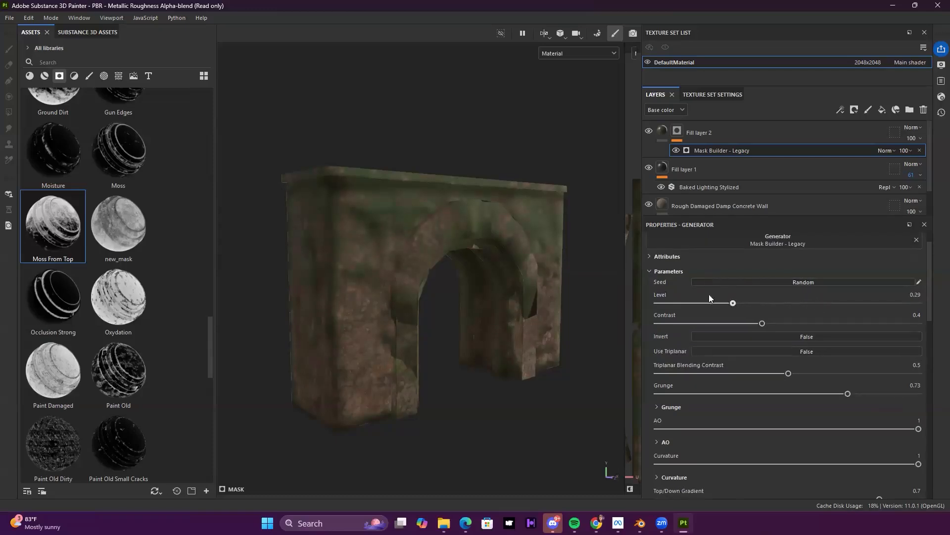
left_click_drag(388, 310, 505, 307, "alt")
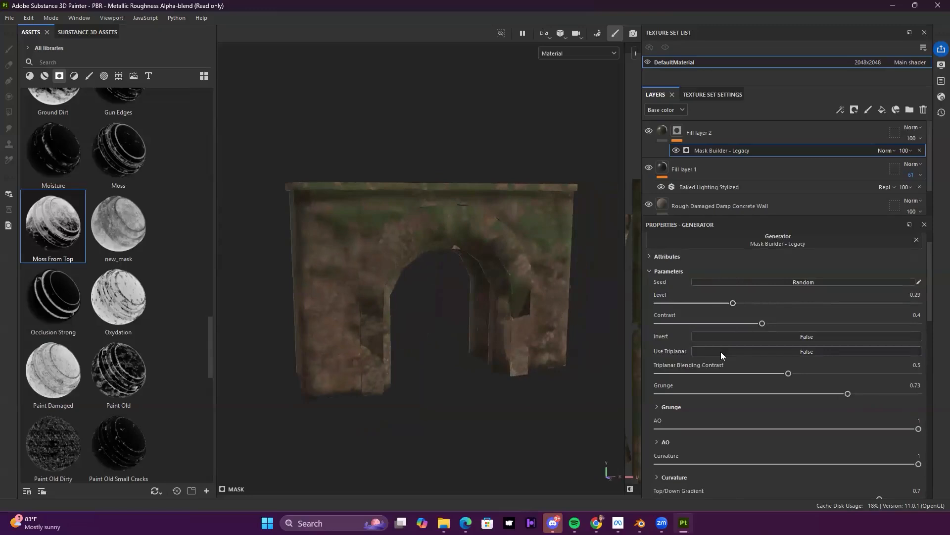
Step: Set the moss mask generator's AO to -0.09, Curvature to 0.87 and Top/Down Gradient to 0.59
scroll(719, 351, "down", 2)
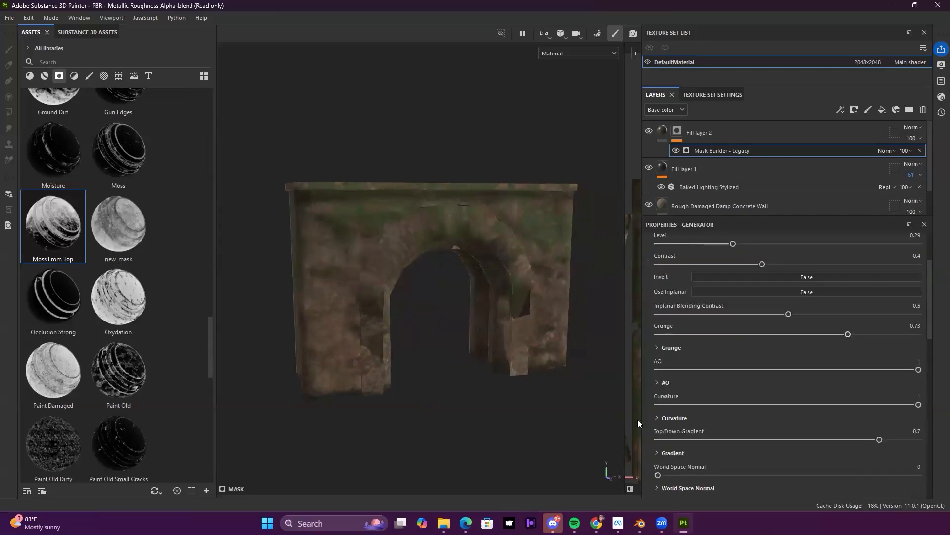
left_click_drag(918, 371, 776, 370)
left_click_drag(918, 404, 802, 405)
mouse_move(880, 439)
left_mouse_down()
mouse_move(751, 439)
mouse_move(886, 446)
mouse_move(865, 440)
left_mouse_up()
scroll(459, 333, "up", 2)
mouse_move(461, 336)
left_mouse_down("alt")
mouse_move(450, 331)
mouse_move(454, 352)
mouse_move(461, 347)
left_mouse_up("alt")
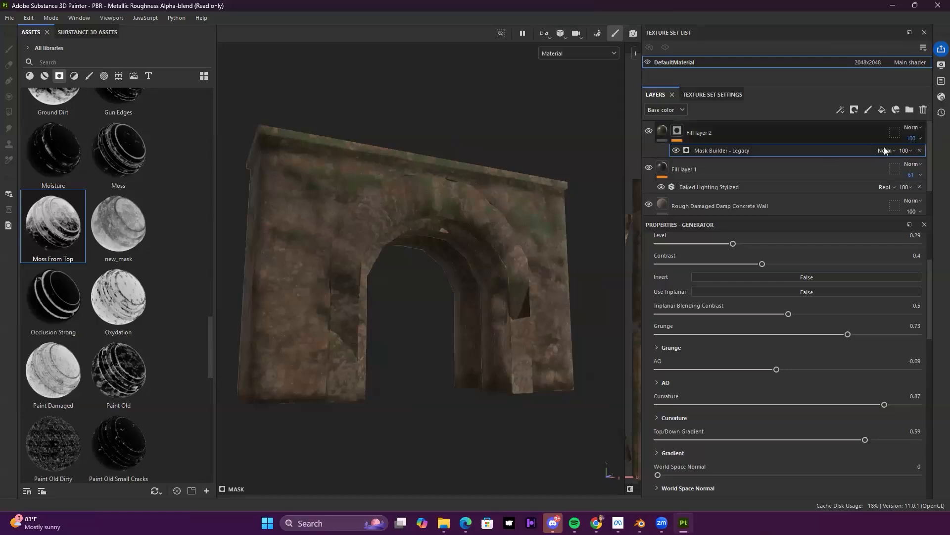
Step: Try the Multiply blending mode on Fill layer 2, set it to Screen and inspect the moss on the arch
left_click(913, 129)
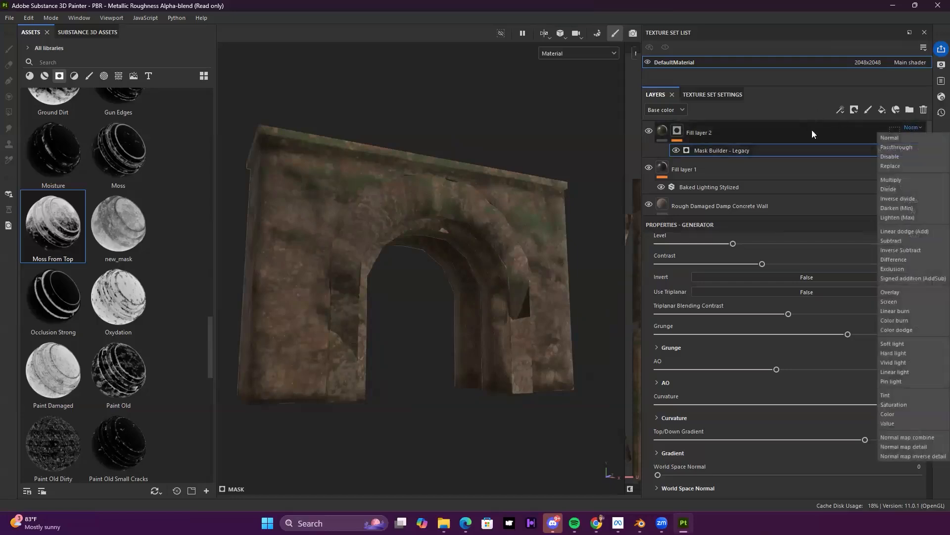
left_click(906, 179)
left_click(913, 127)
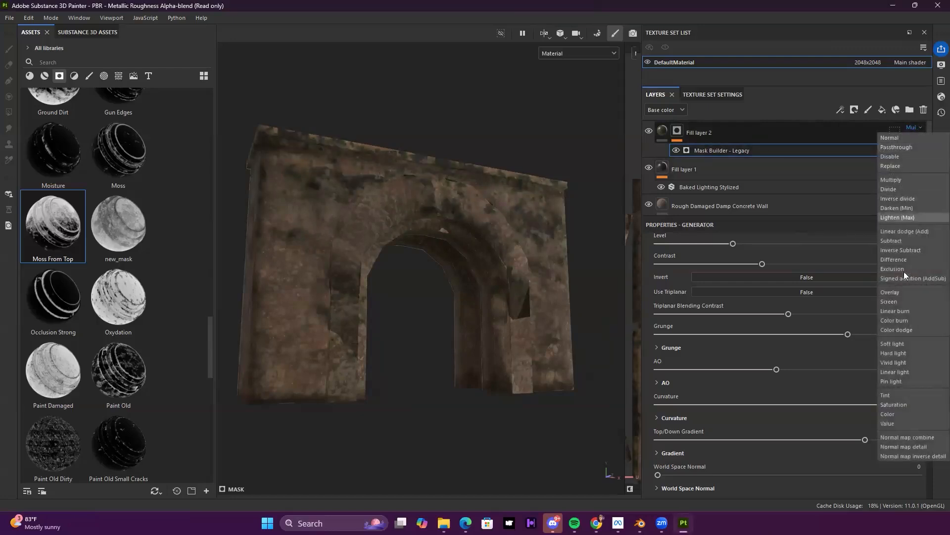
left_click(901, 300)
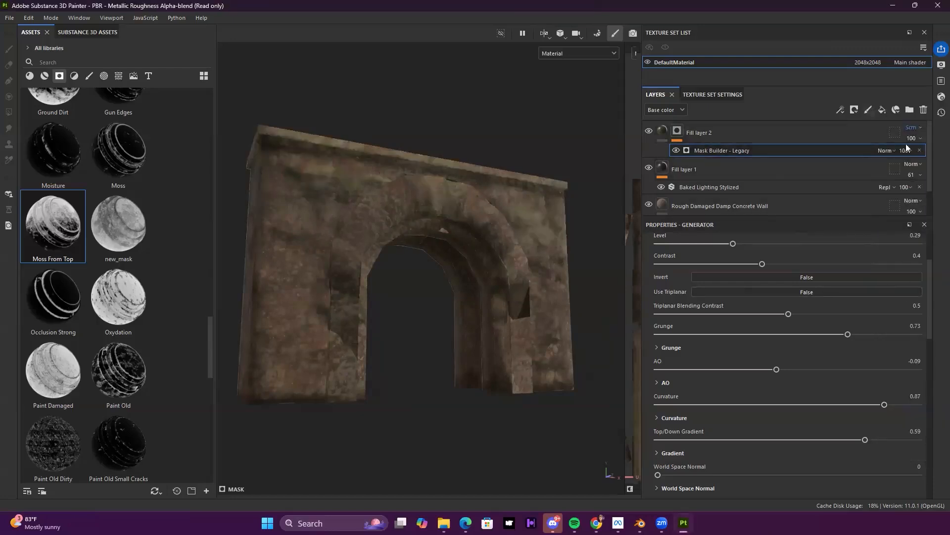
left_click_drag(515, 198, 490, 207, "alt")
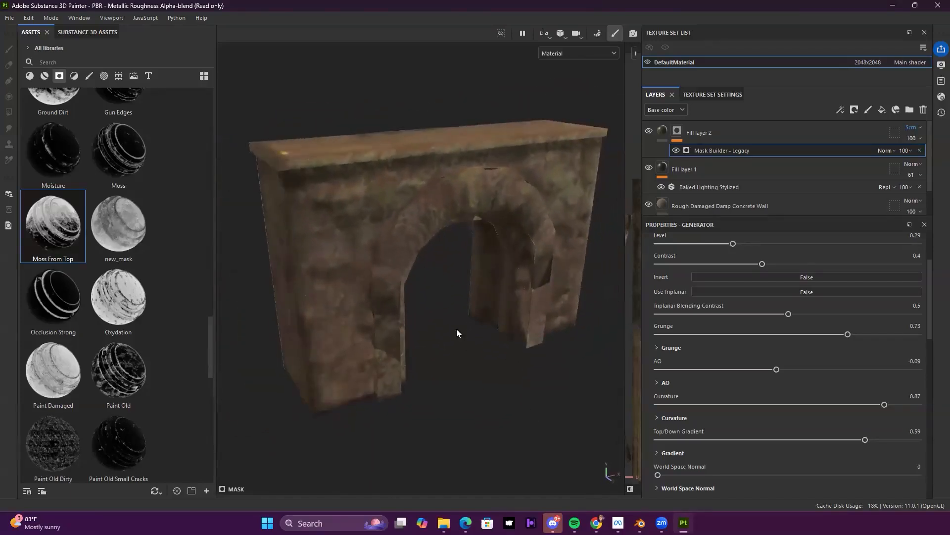
left_click_drag(416, 226, 459, 296, "alt")
left_click_drag(461, 199, 520, 190, "alt")
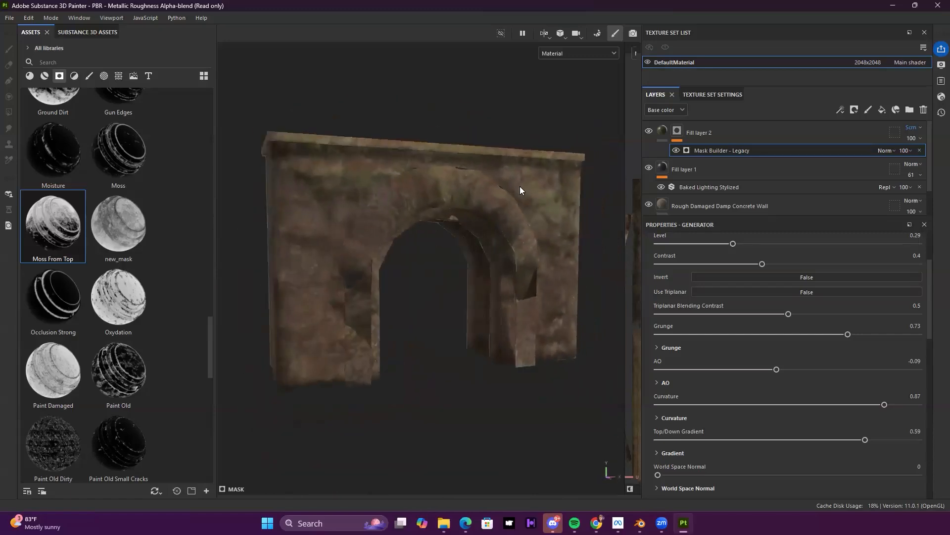